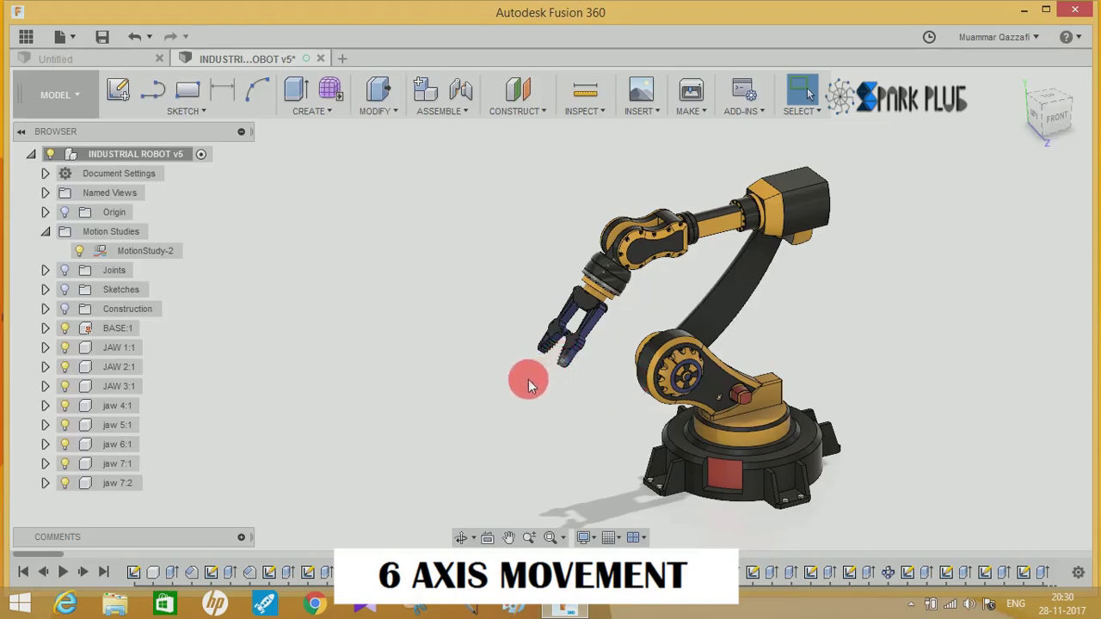
Rotate the finished robot arm model to preview it from another angle.
mouse_move(529, 384)
mouse_down()
mouse_move(437, 395)
mouse_move(336, 342)
mouse_move(304, 371)
mouse_move(359, 397)
mouse_move(516, 398)
mouse_move(619, 361)
mouse_move(837, 338)
mouse_move(900, 339)
mouse_move(937, 358)
mouse_move(849, 423)
mouse_move(427, 455)
mouse_move(279, 445)
mouse_up()
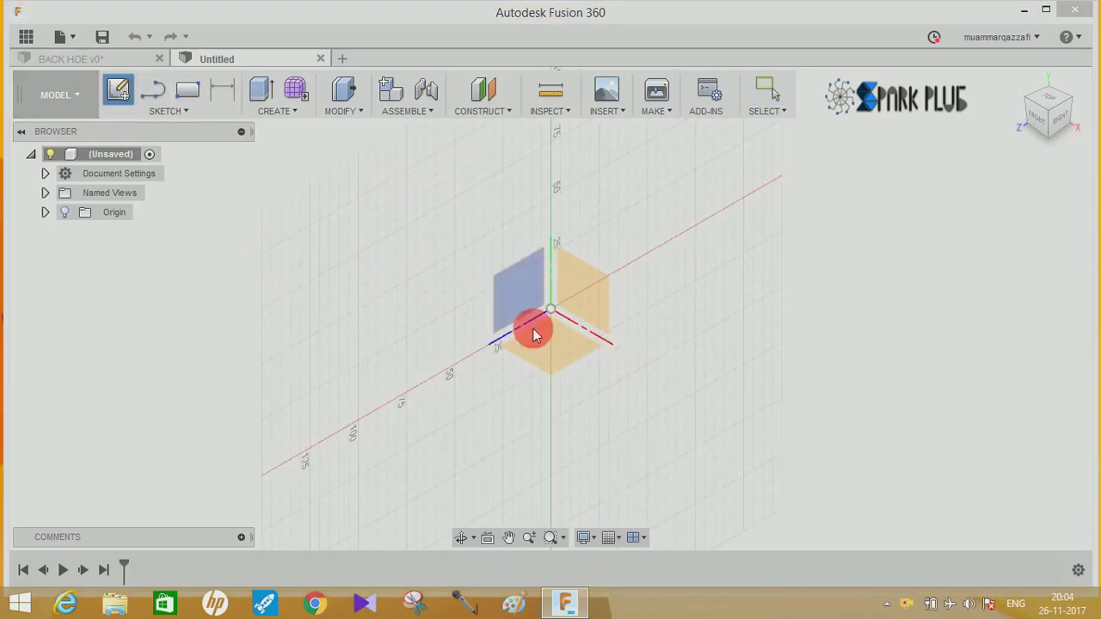
Sketch a 300 mm diameter circle centred on the origin of the ground plane.
click(560, 344)
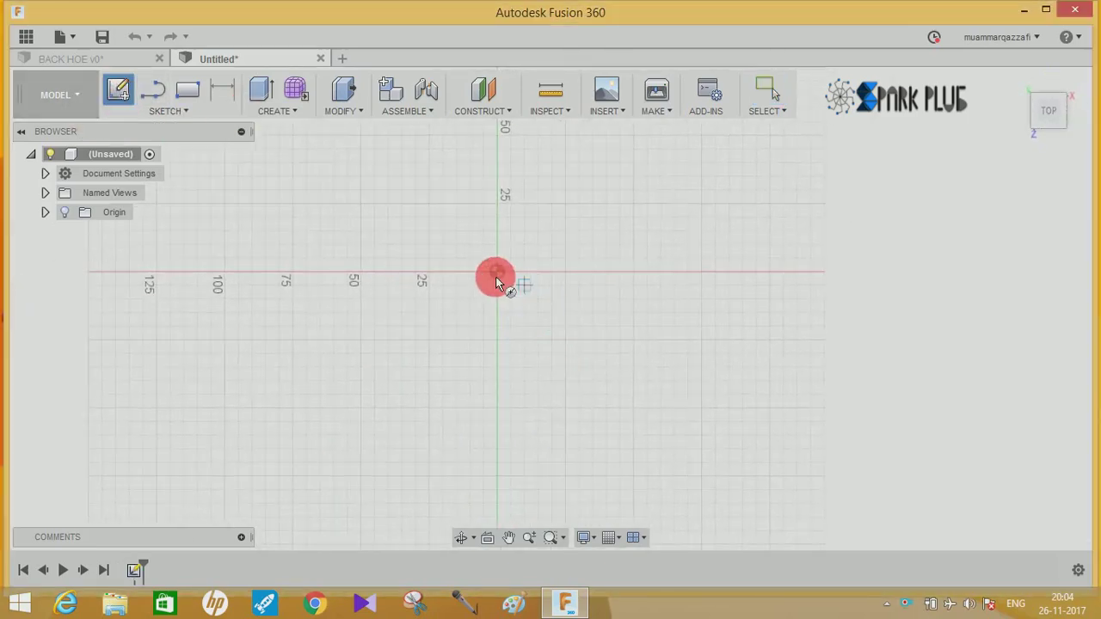
middle_drag(497, 282, 510, 367)
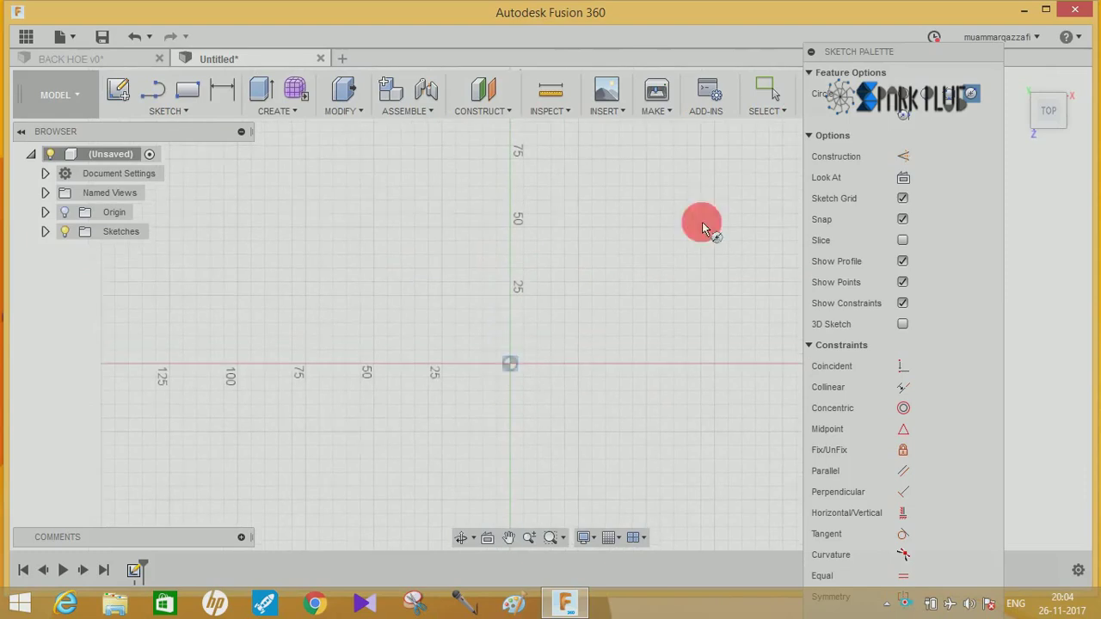
click(819, 52)
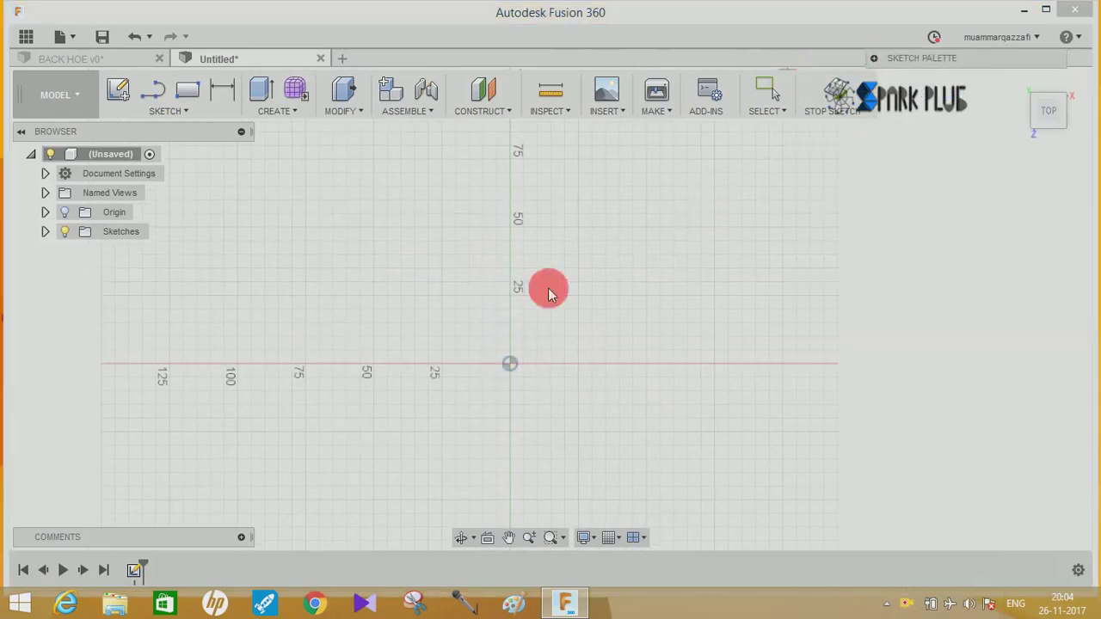
click(511, 365)
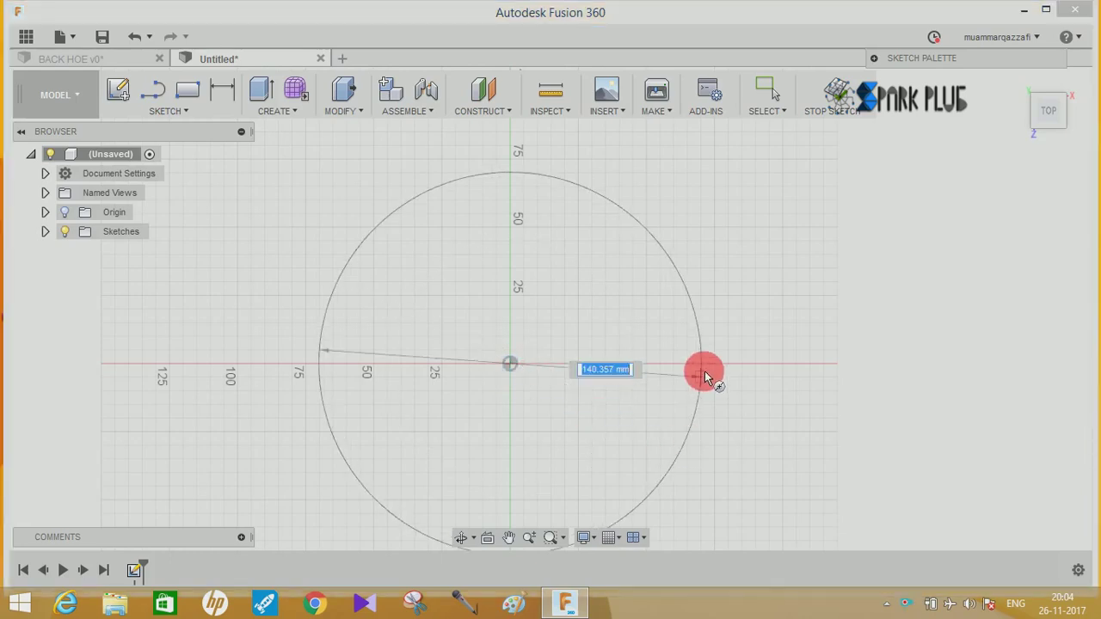
text(00)
key(Tab)
key(Return)
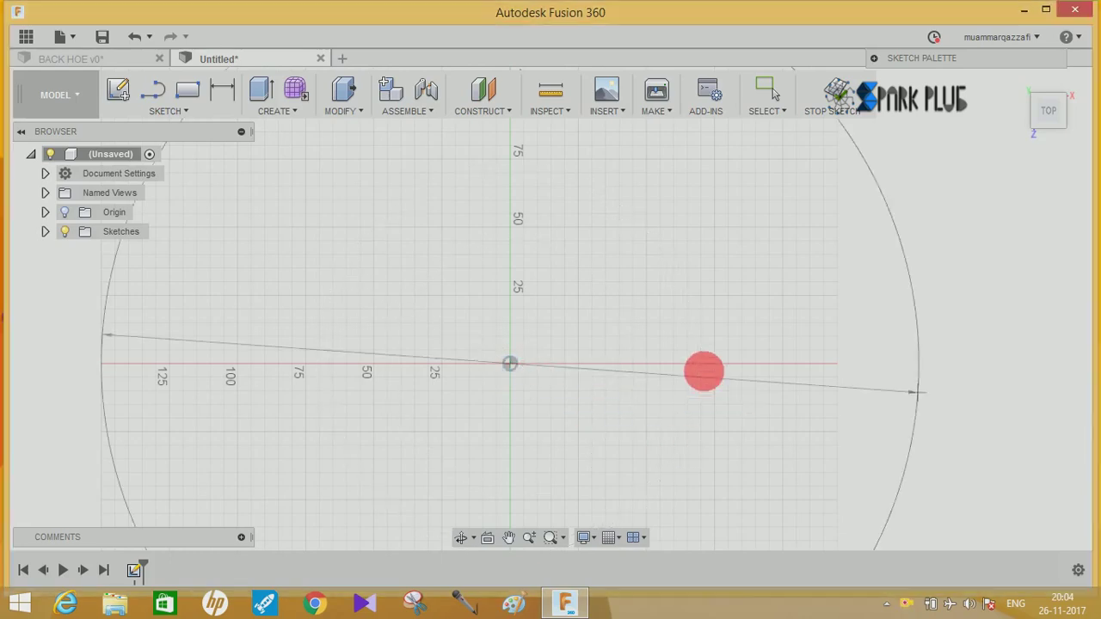
scroll(568, 366, down, 2)
scroll(548, 369, down, 2)
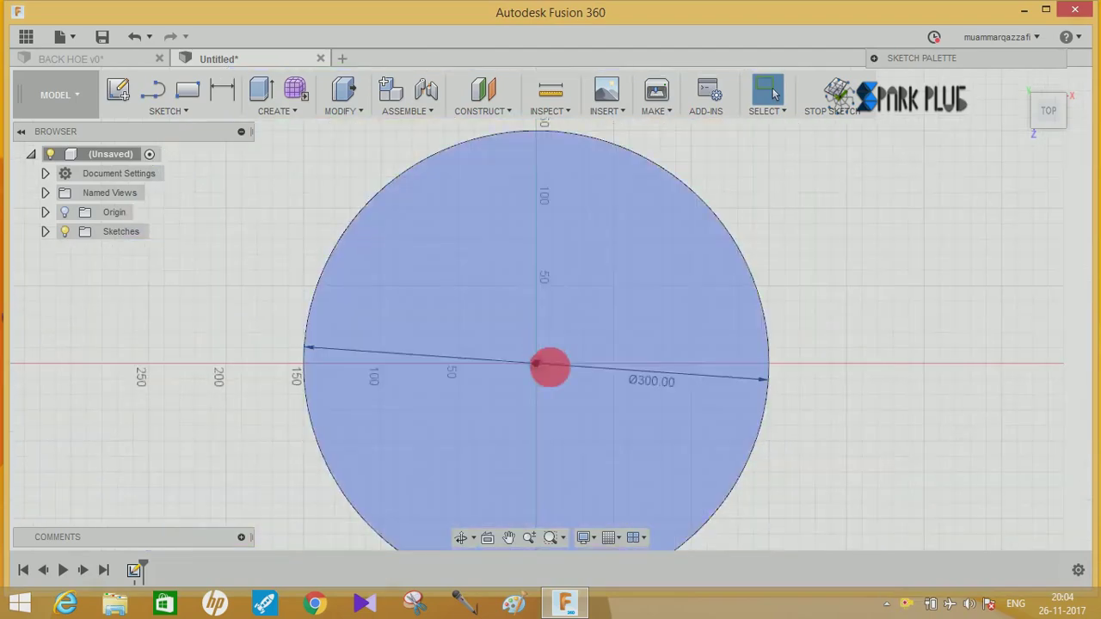
mouse_move(548, 369)
shift+middle_down()
mouse_move(552, 341)
mouse_move(307, 127)
shift+middle_up()
click(261, 90)
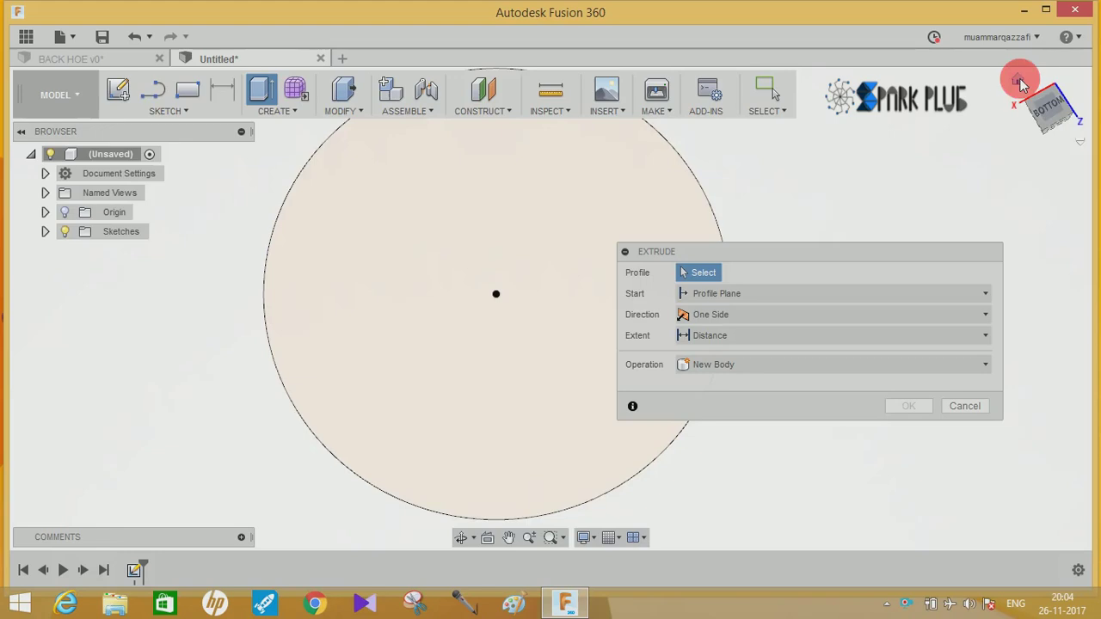
Extrude the circle profile 75 mm as a new component.
shift+middle_drag(939, 127, 548, 263)
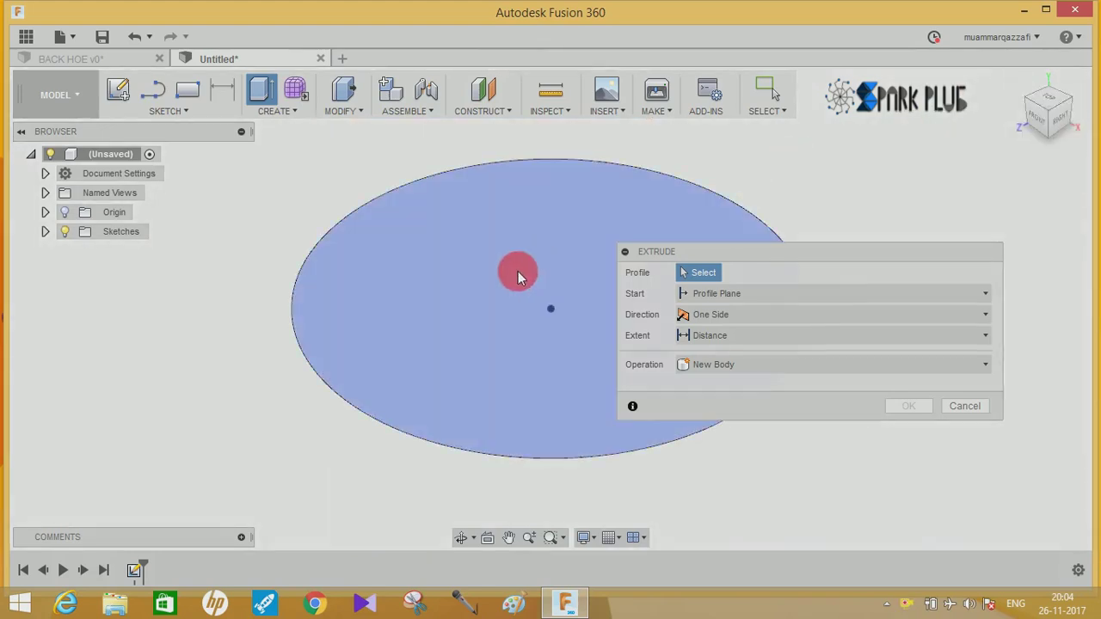
click(518, 274)
drag(695, 347, 751, 365)
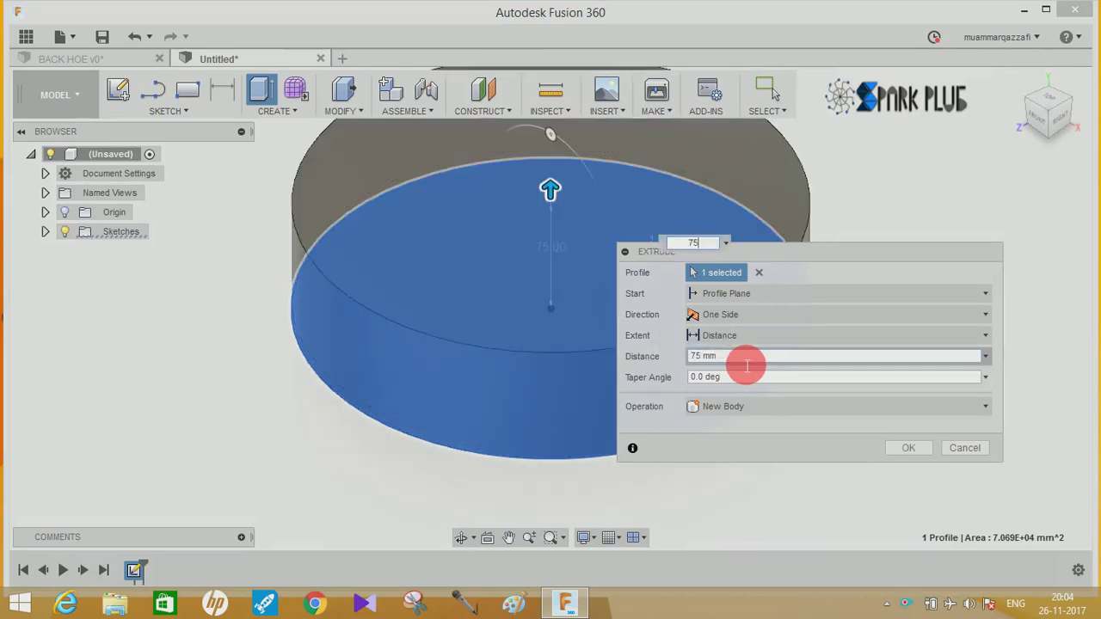
click(723, 408)
click(732, 506)
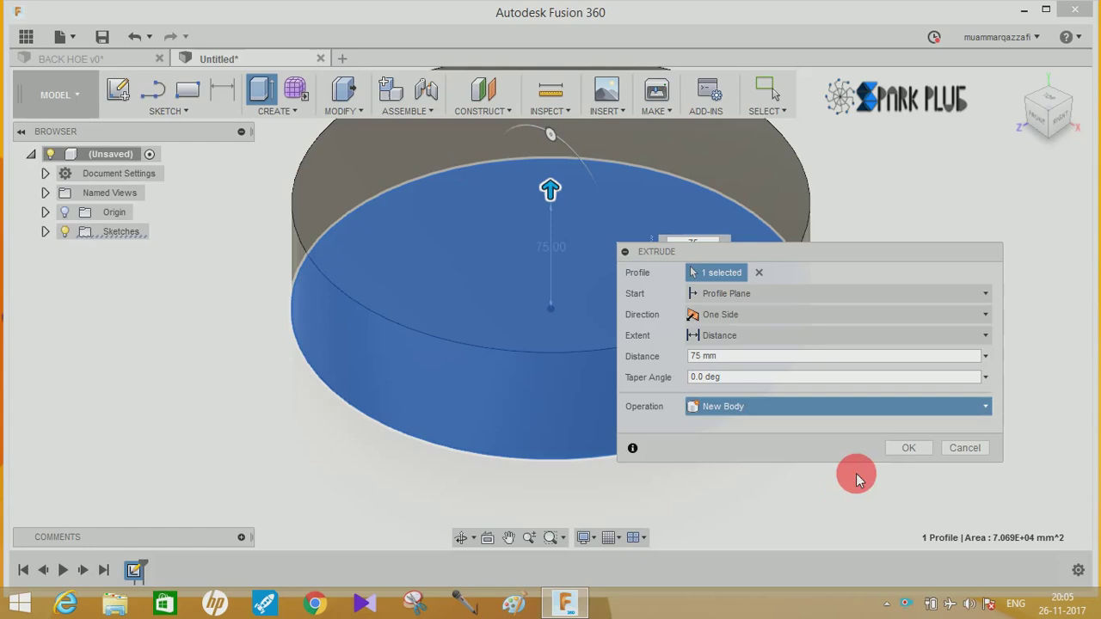
click(901, 447)
middle_click(573, 258)
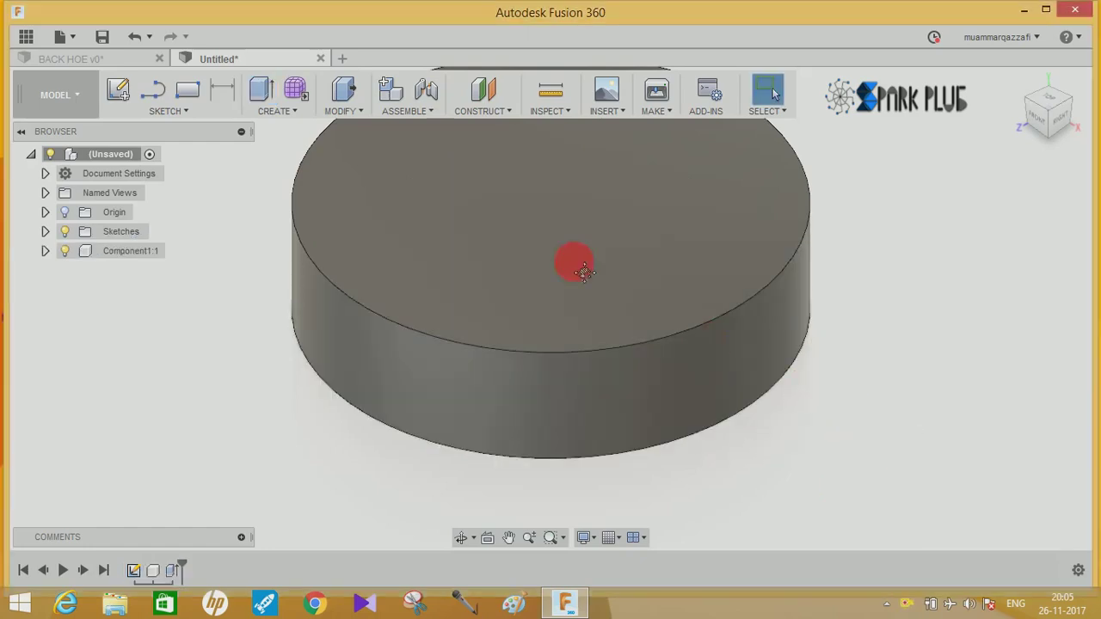
Bevel the cylinder's top edge with a 10 mm equal-distance chamfer.
click(343, 91)
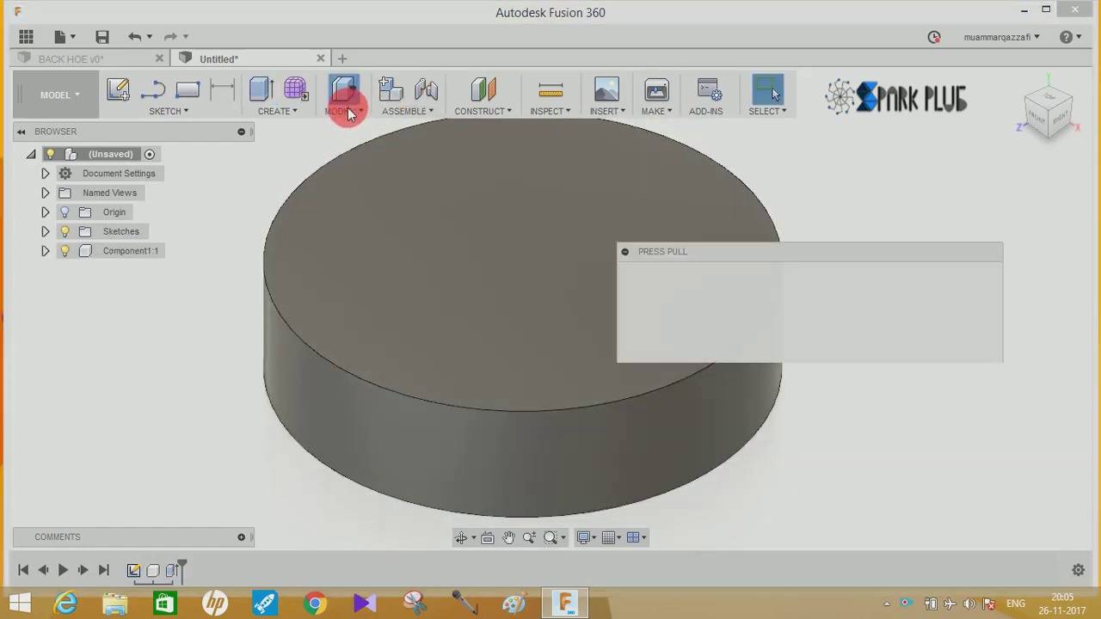
click(968, 348)
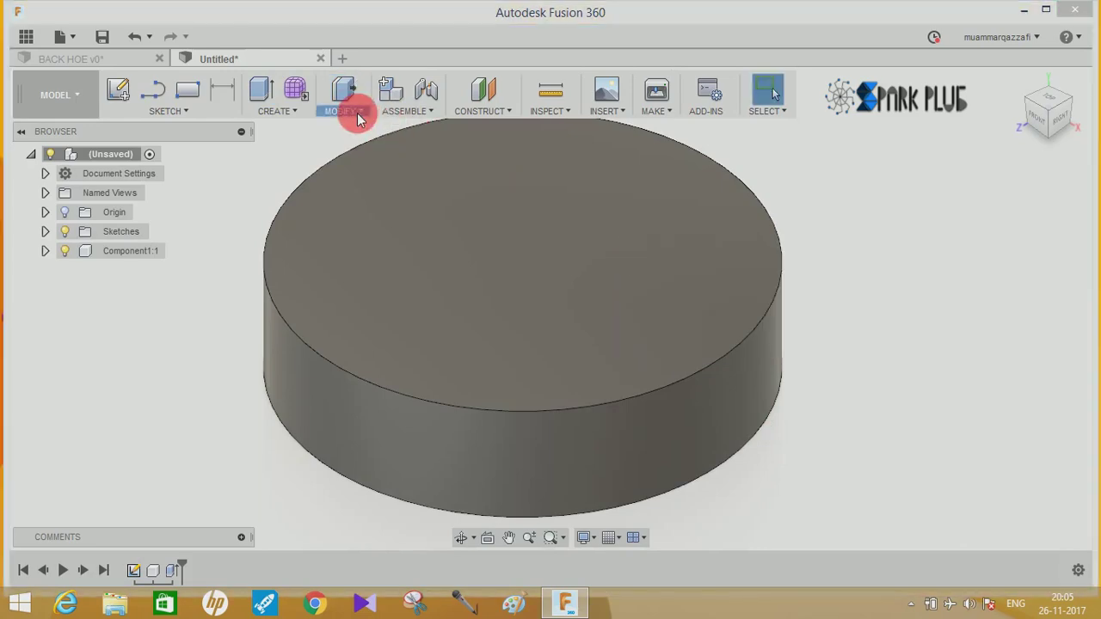
click(348, 108)
click(350, 186)
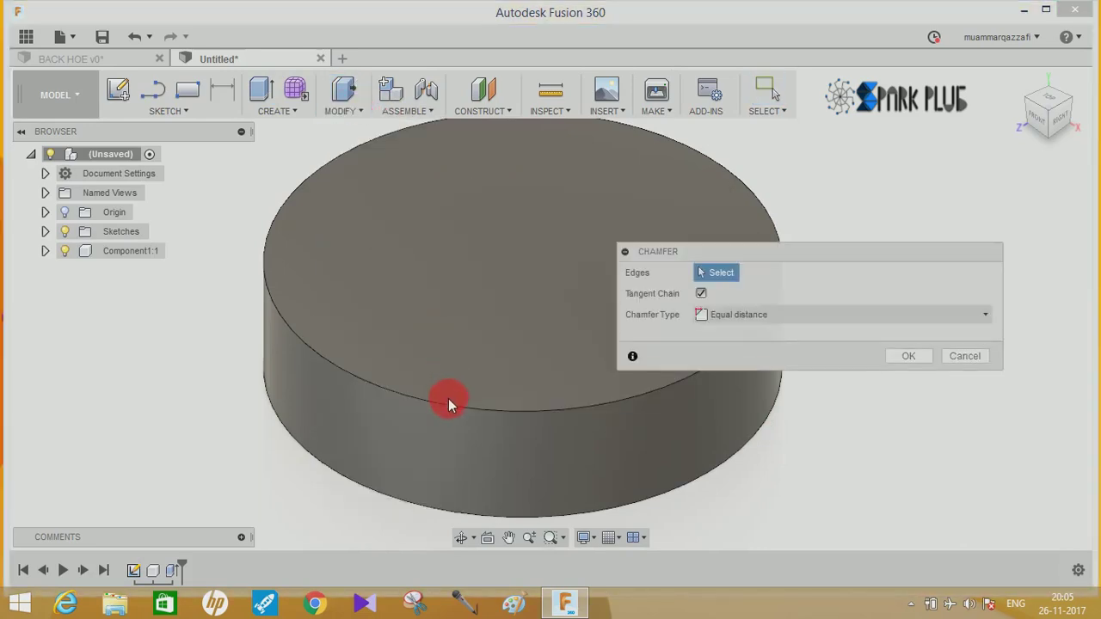
click(456, 404)
text(10)
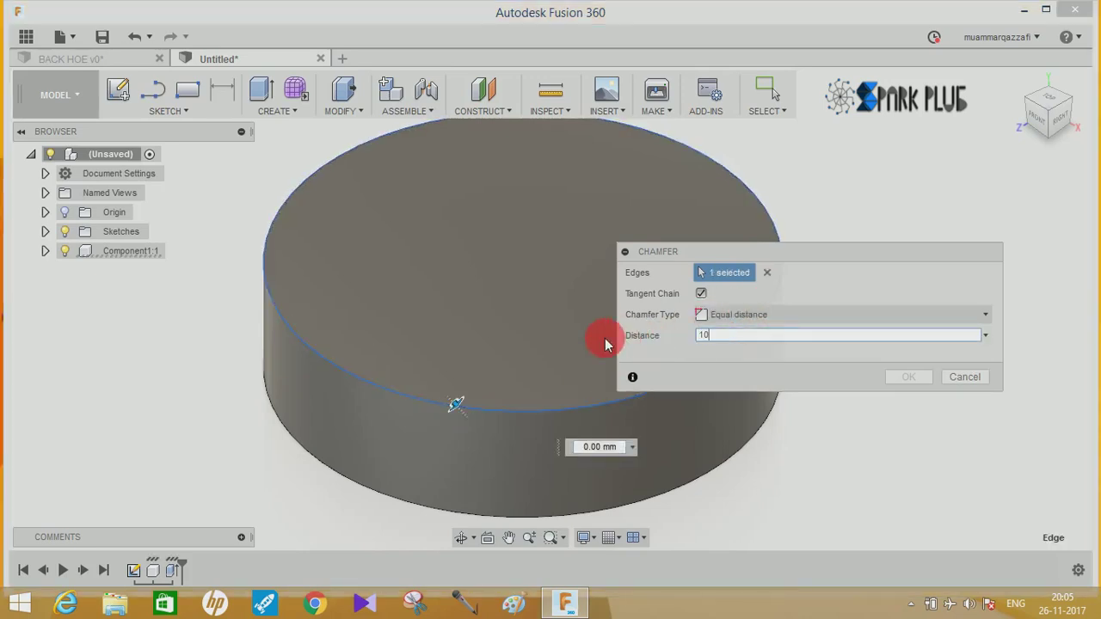
key(Return)
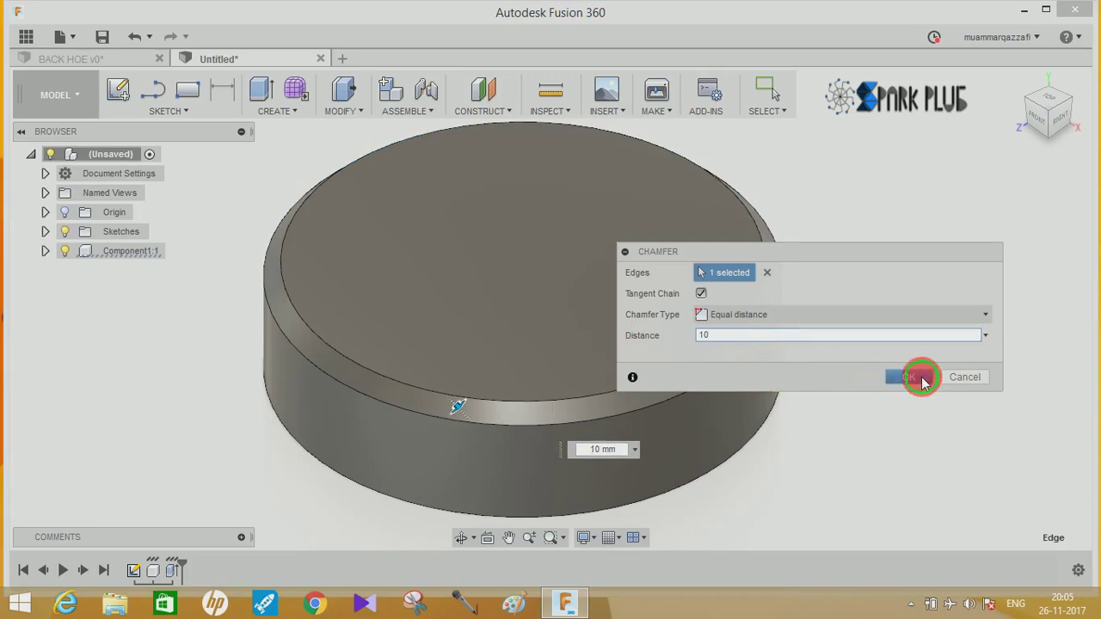
click(918, 378)
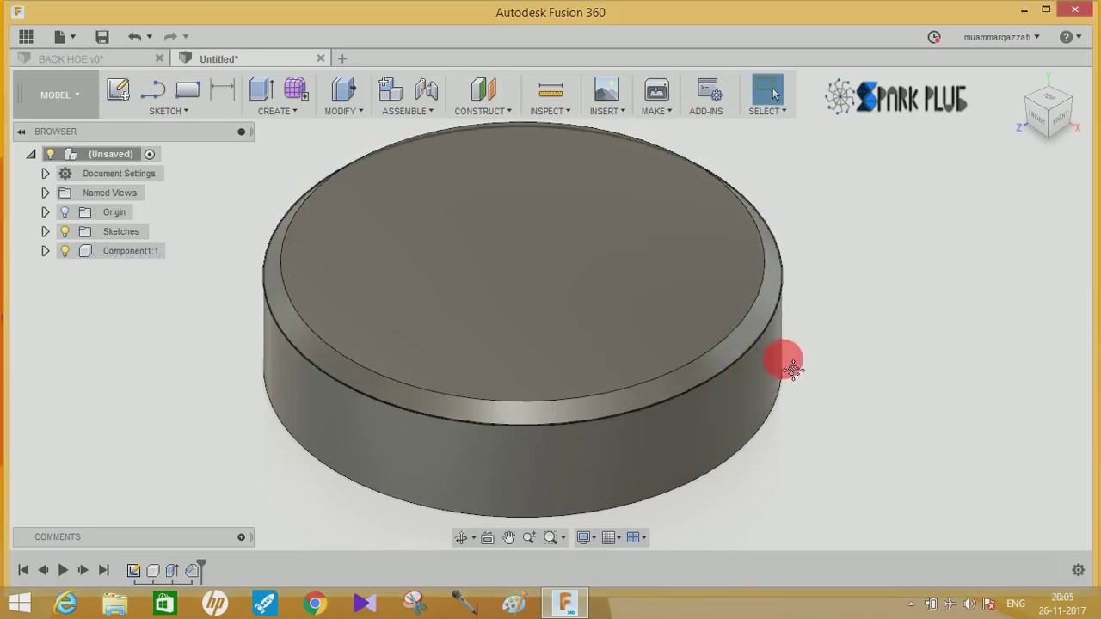
middle_drag(792, 368, 826, 356)
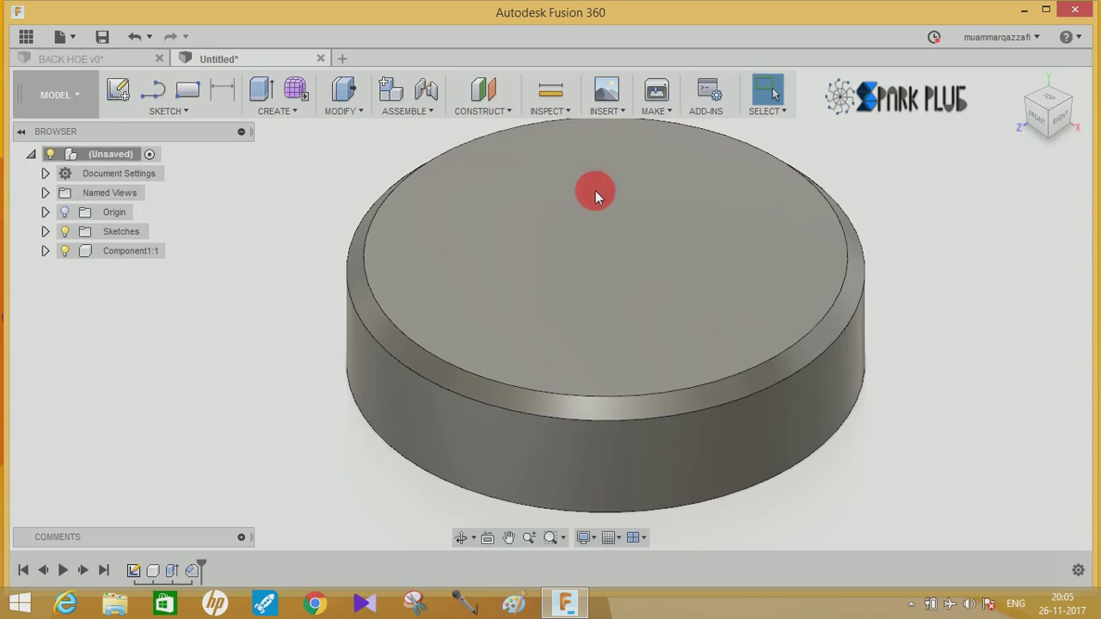
mouse_move(673, 231)
middle_down()
mouse_move(755, 213)
mouse_move(764, 318)
mouse_move(779, 278)
middle_up()
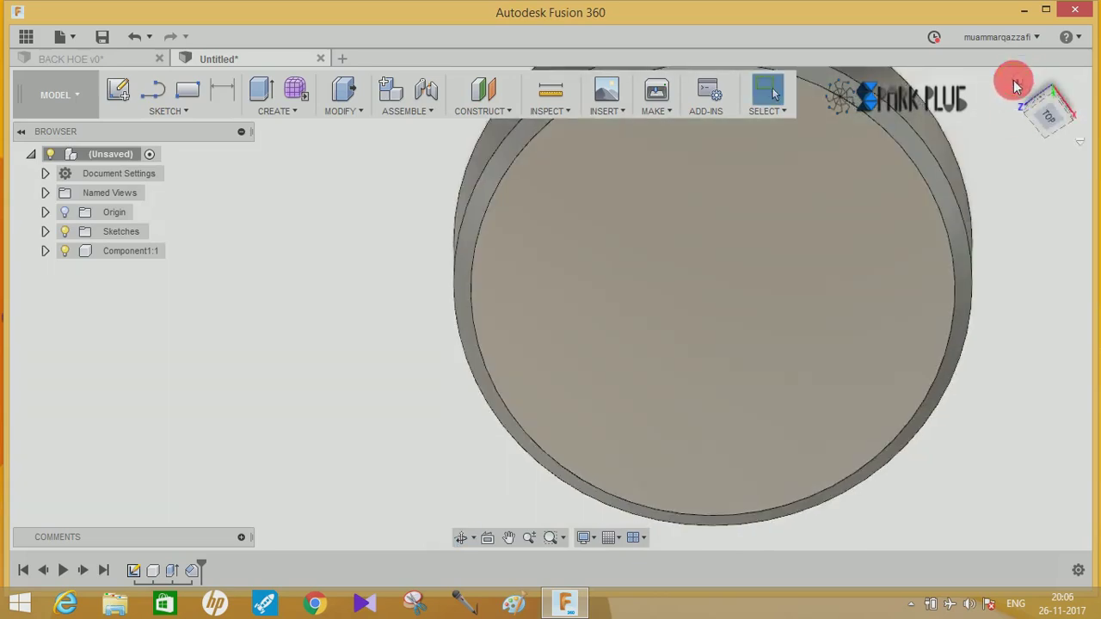
click(1014, 86)
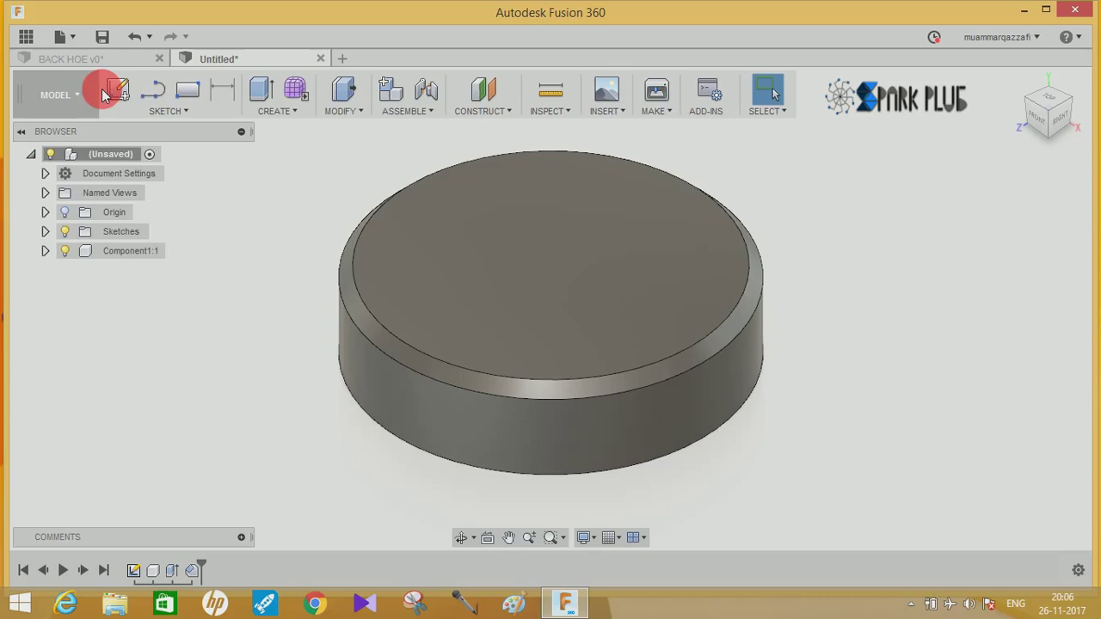
Start a new sketch on the cylinder and view it straight from the top.
mouse_move(535, 303)
shift+middle_down()
mouse_move(527, 235)
mouse_move(683, 381)
shift+middle_up()
click(684, 381)
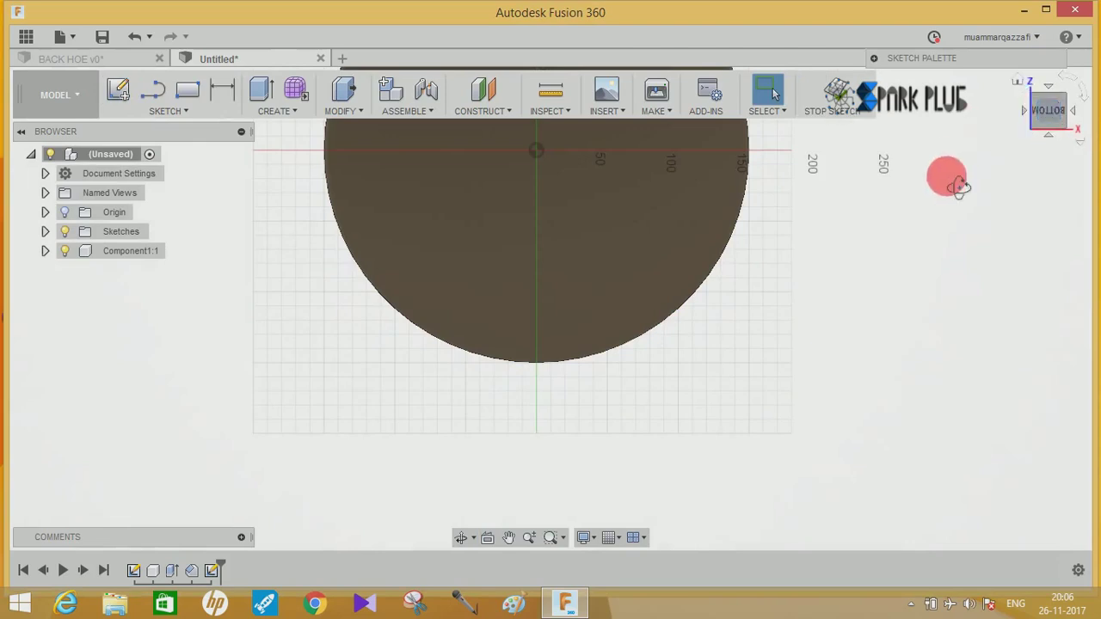
mouse_move(952, 184)
shift+middle_down()
mouse_move(972, 307)
mouse_move(980, 256)
shift+middle_up()
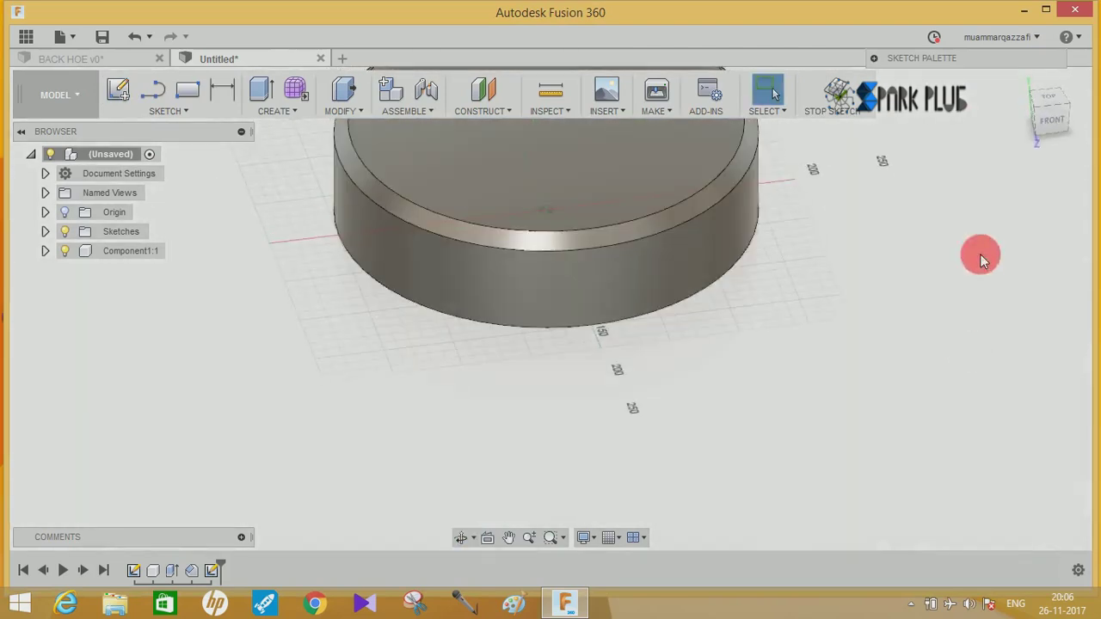
click(1057, 101)
middle_drag(653, 314, 724, 406)
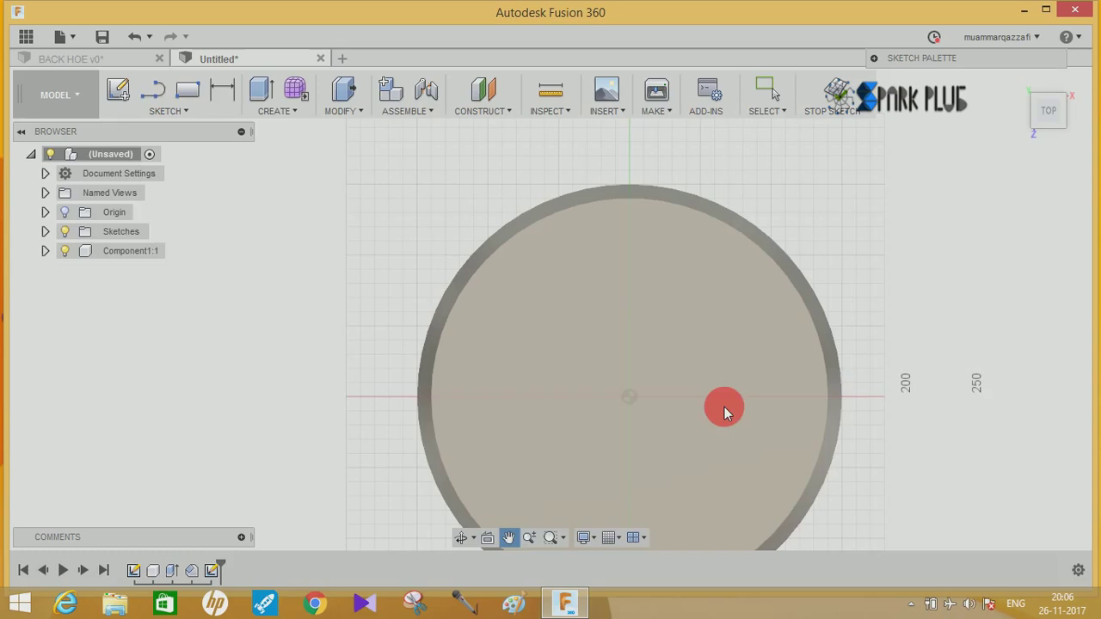
middle_drag(524, 399, 511, 361)
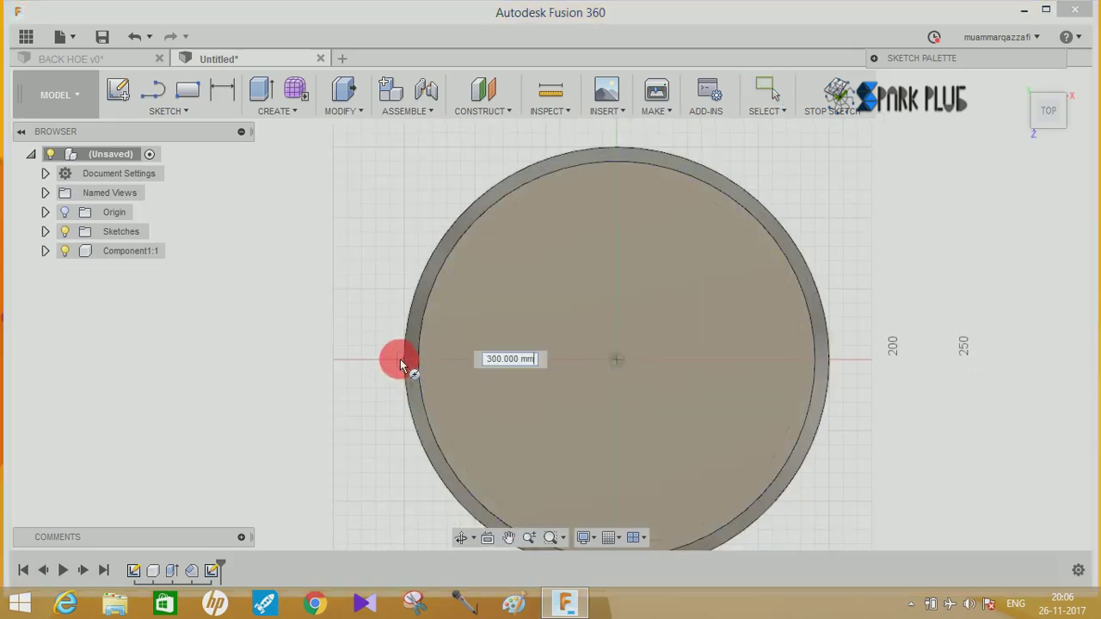
Draw a 300 mm circle following the cylinder's outer edge.
click(401, 362)
drag(404, 366, 365, 357)
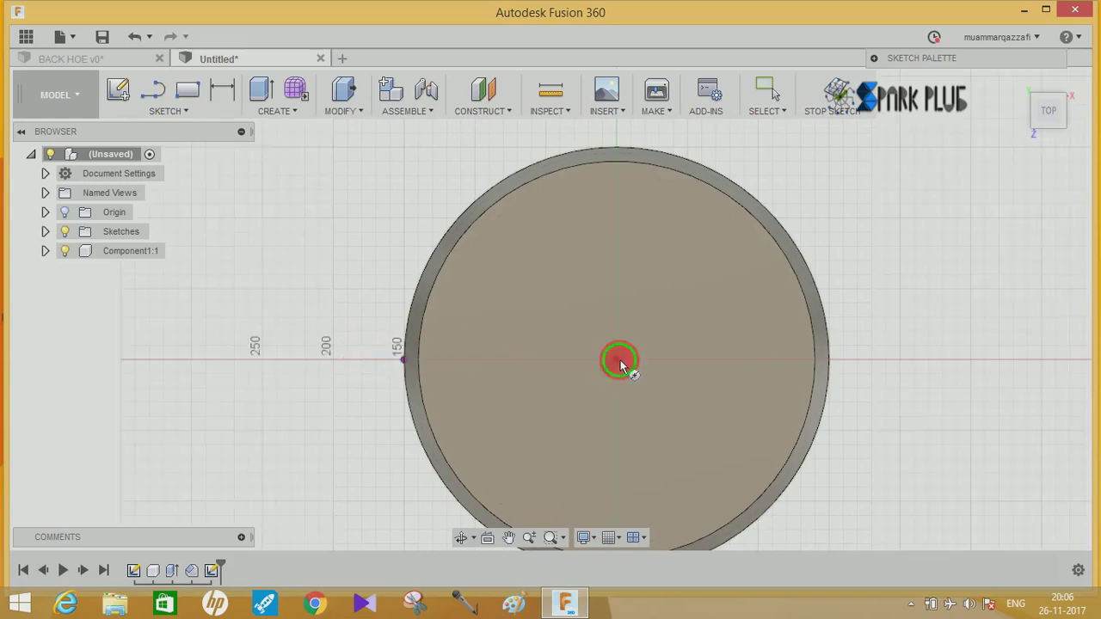
drag(614, 364, 402, 364)
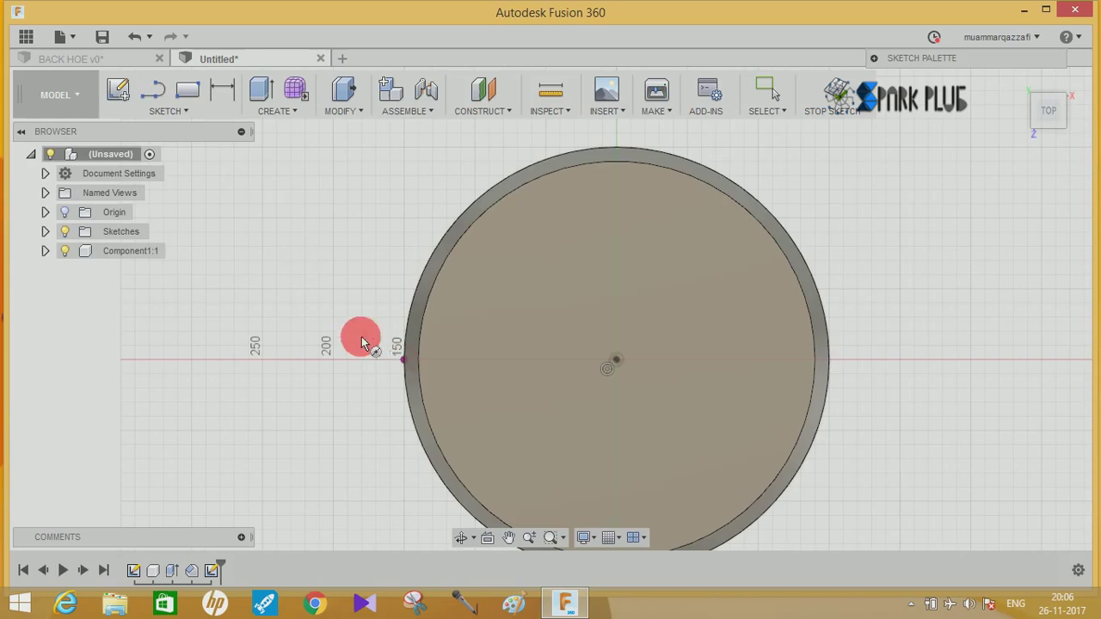
click(187, 89)
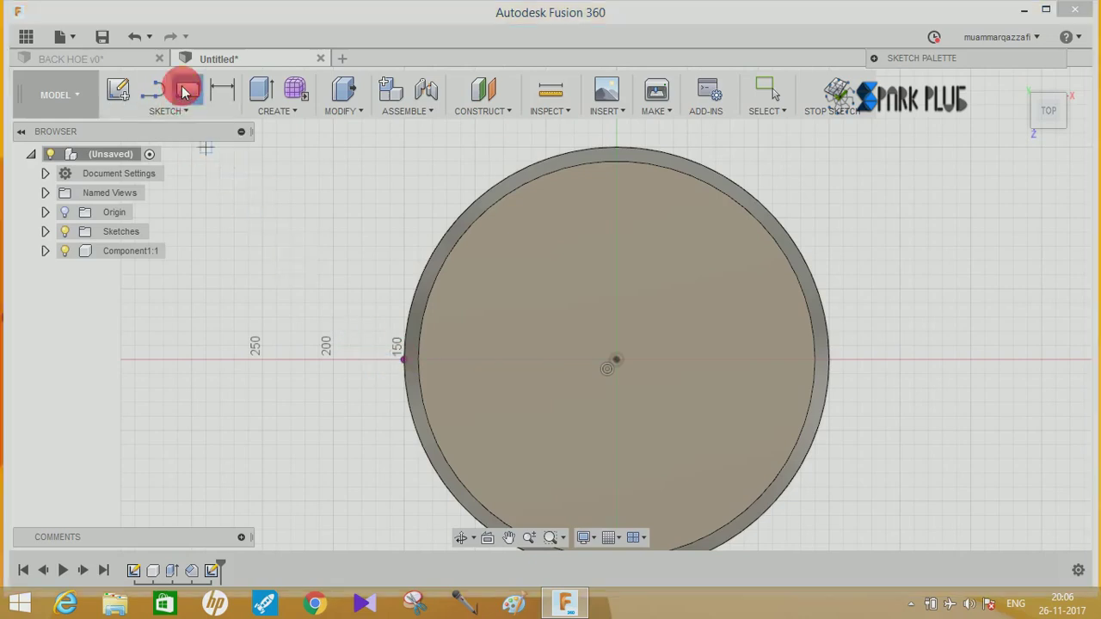
Draw a rectangle straddling the left edge of the base circle.
click(370, 316)
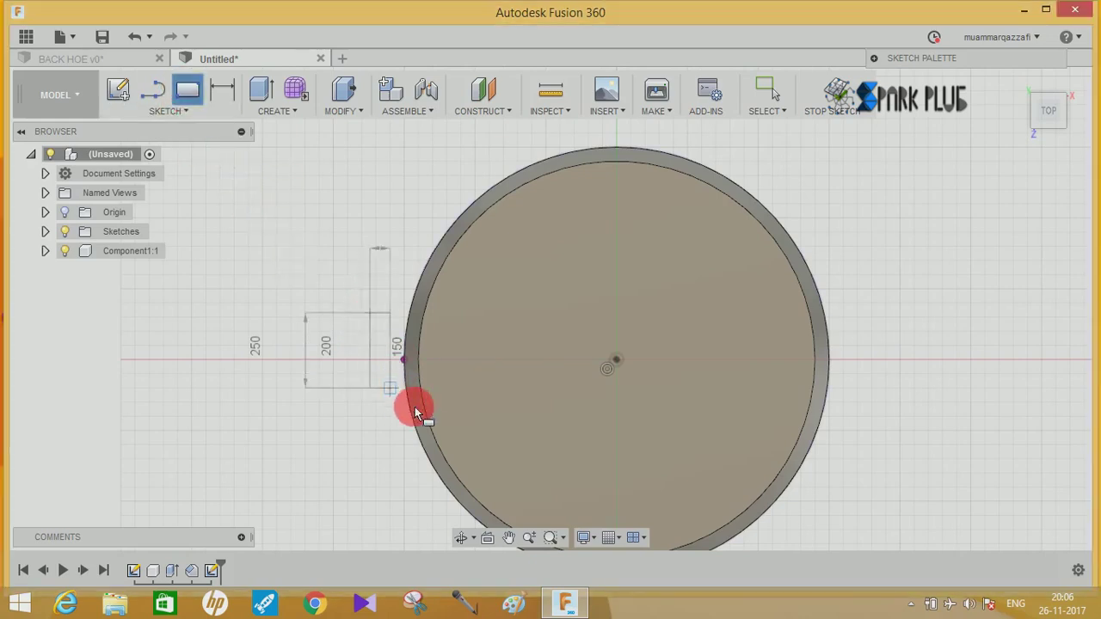
click(462, 427)
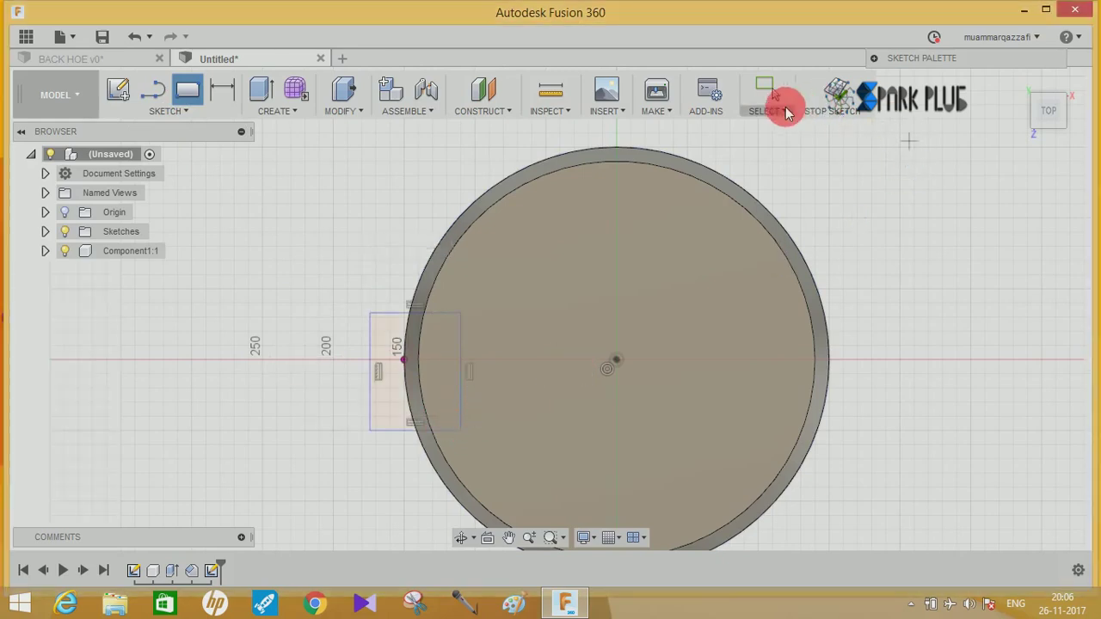
click(873, 58)
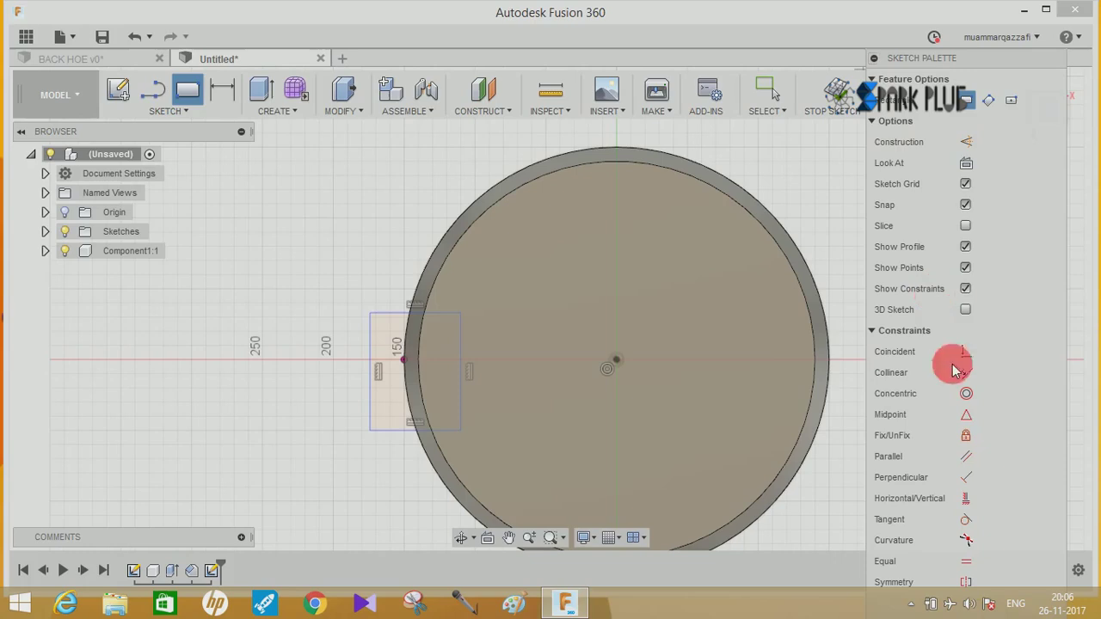
Try a symmetry constraint on the rectangle's top and bottom edges, then cancel it.
click(966, 582)
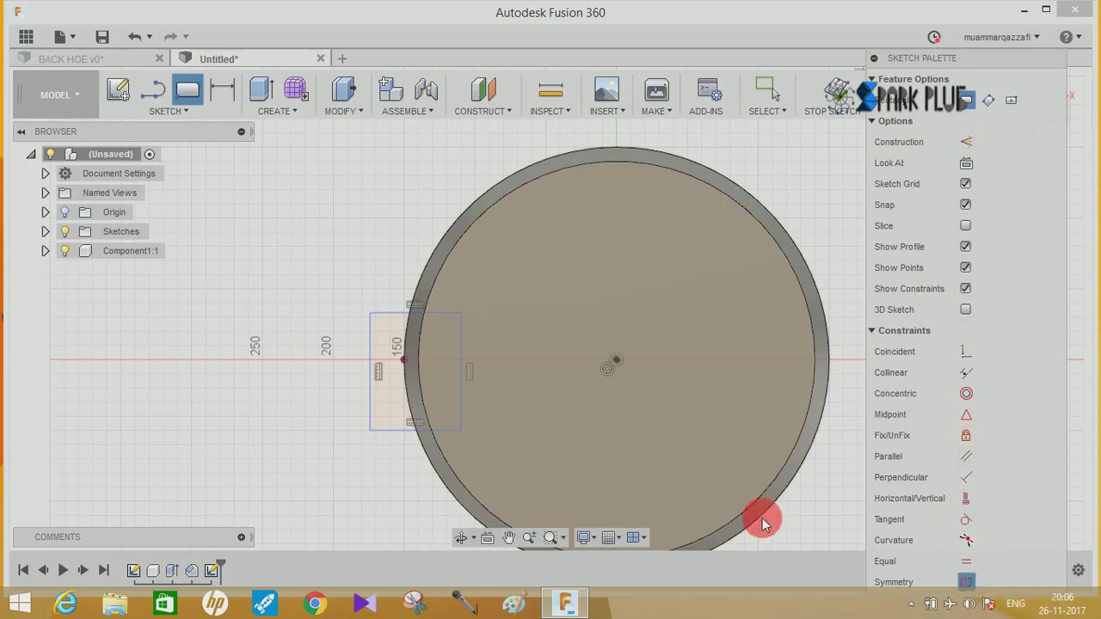
click(421, 438)
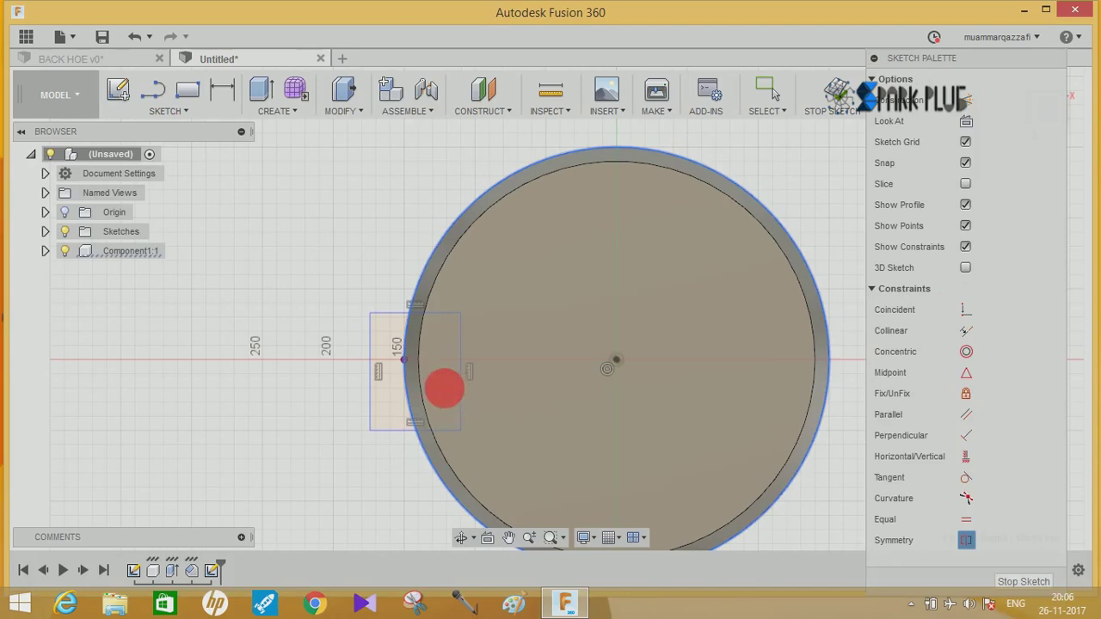
click(965, 540)
click(391, 430)
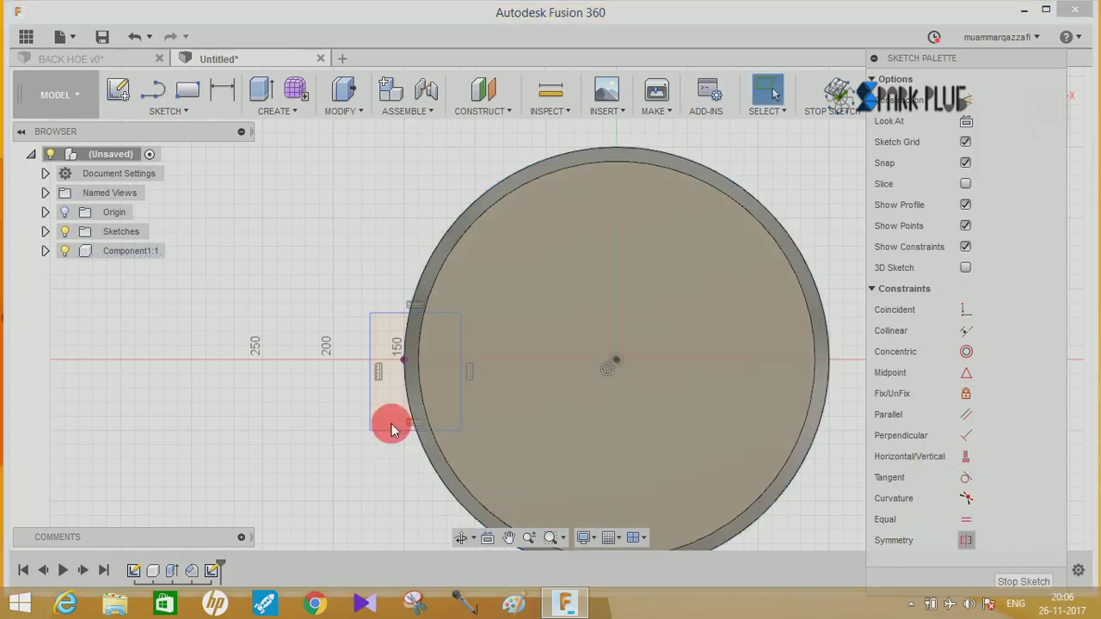
click(442, 430)
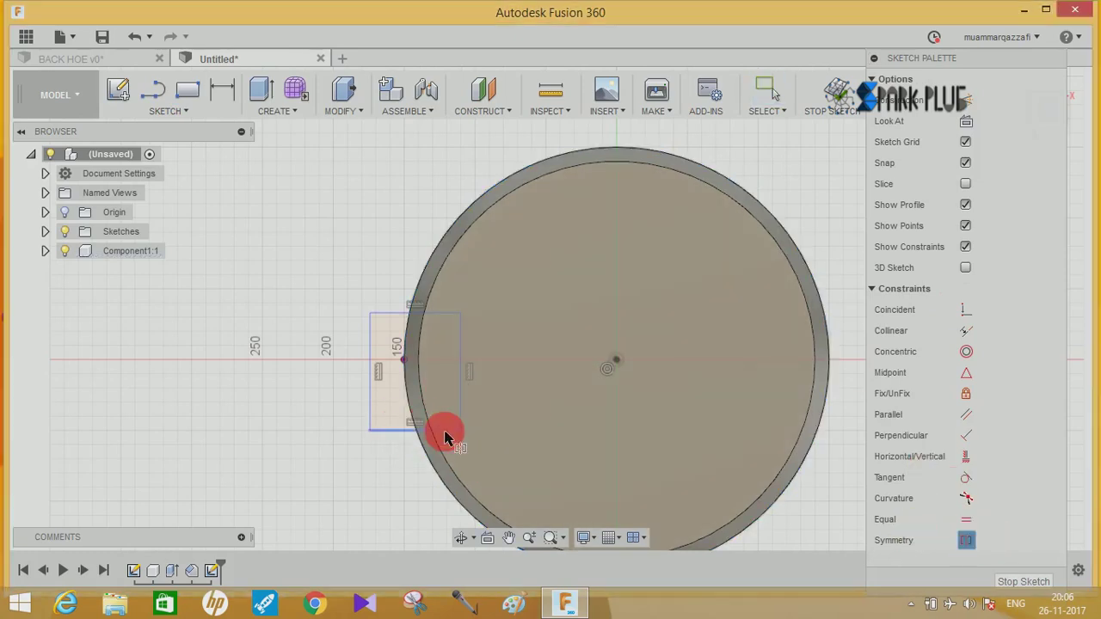
click(444, 315)
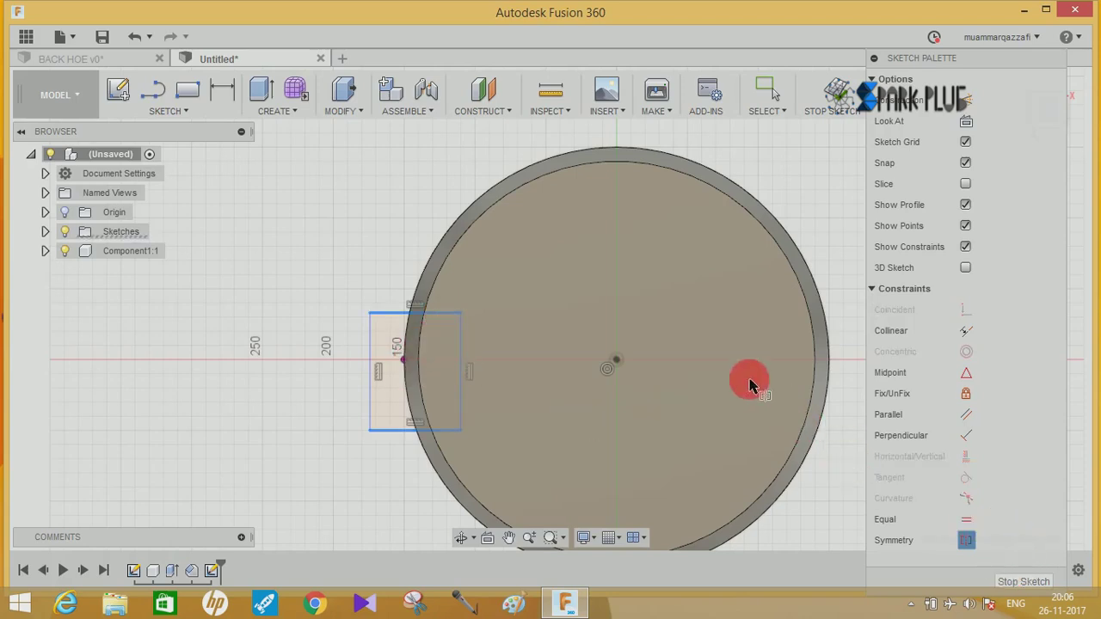
key(Escape)
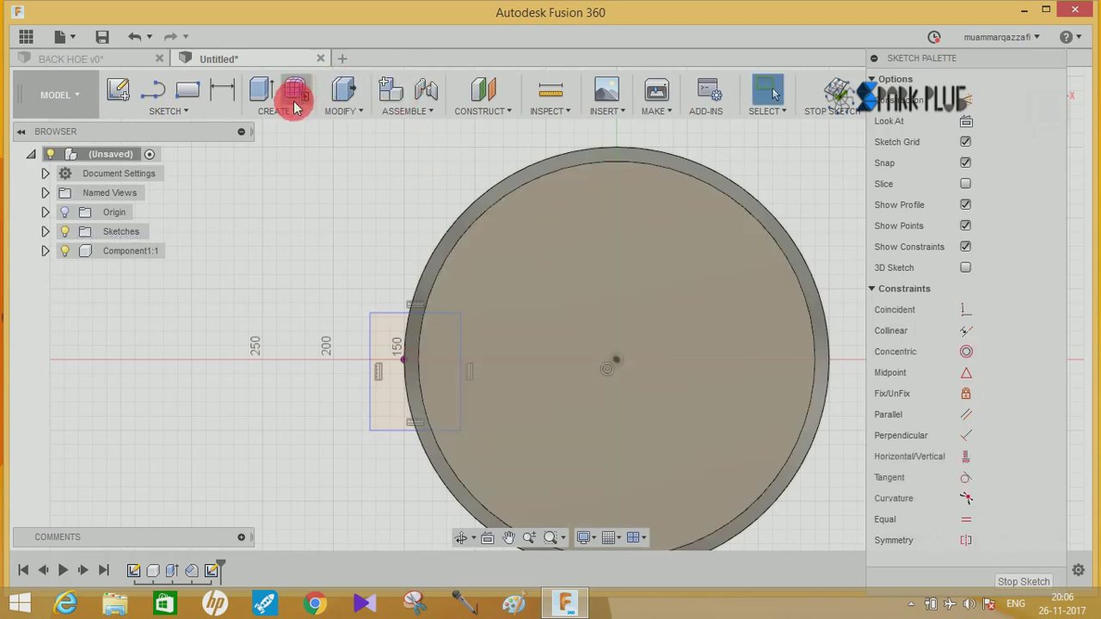
Draw a line left from the centre, make the rectangle symmetric about it, and trim inner edges.
click(152, 91)
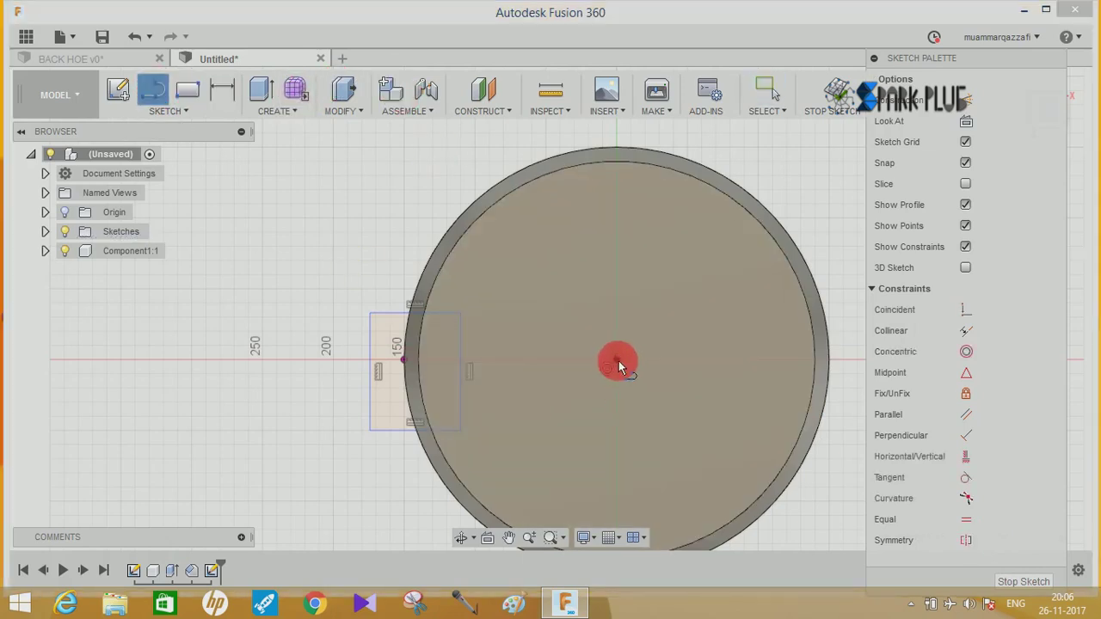
drag(618, 361, 407, 365)
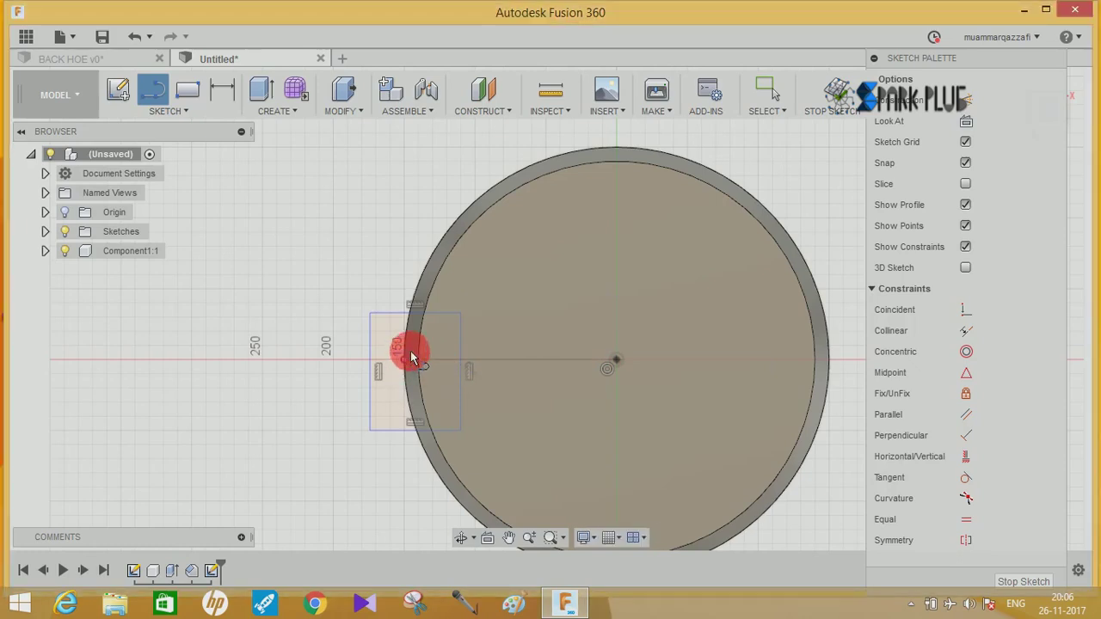
click(965, 540)
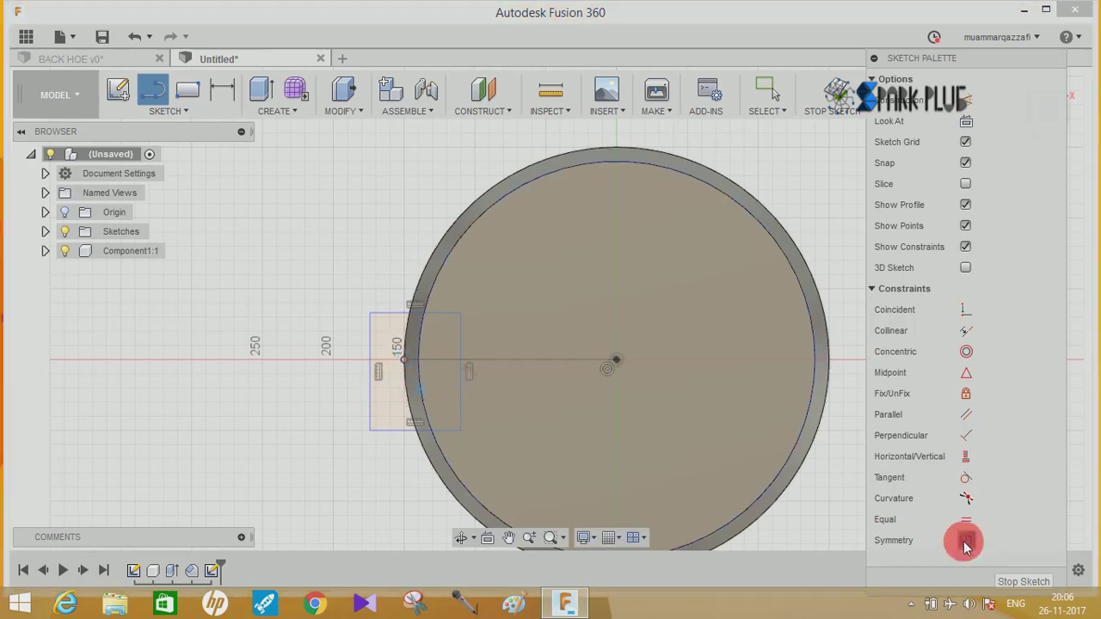
click(435, 437)
click(444, 437)
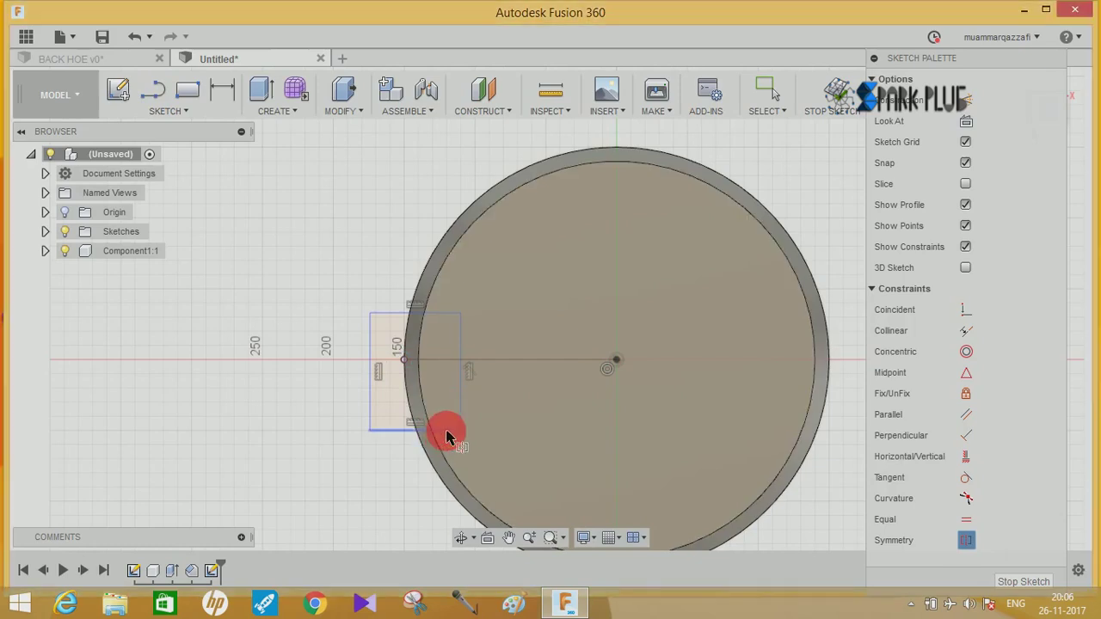
click(440, 362)
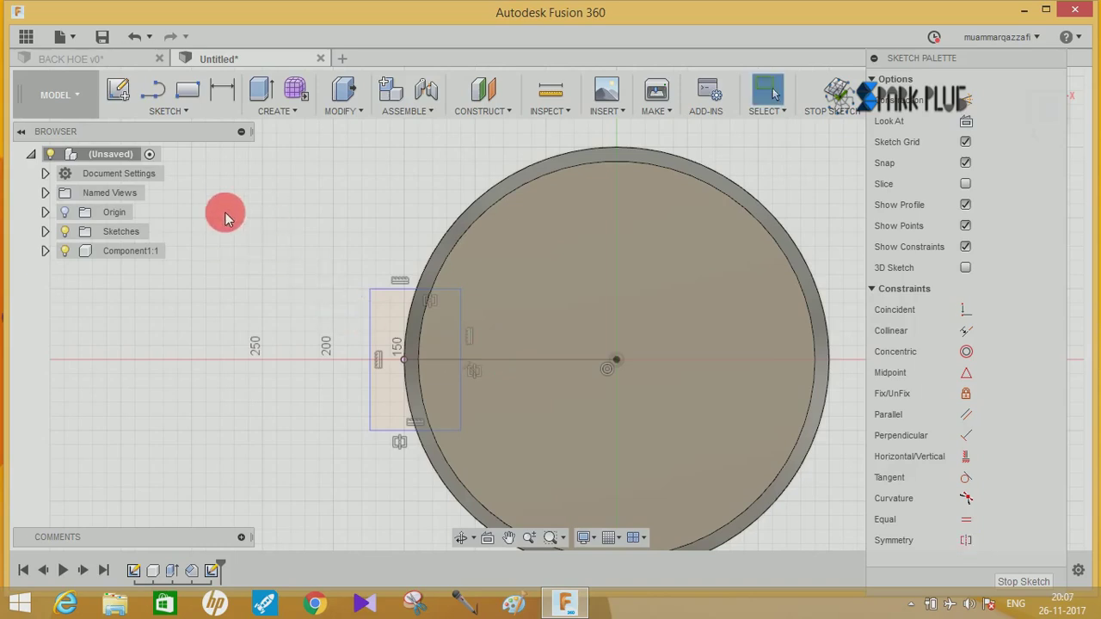
click(438, 292)
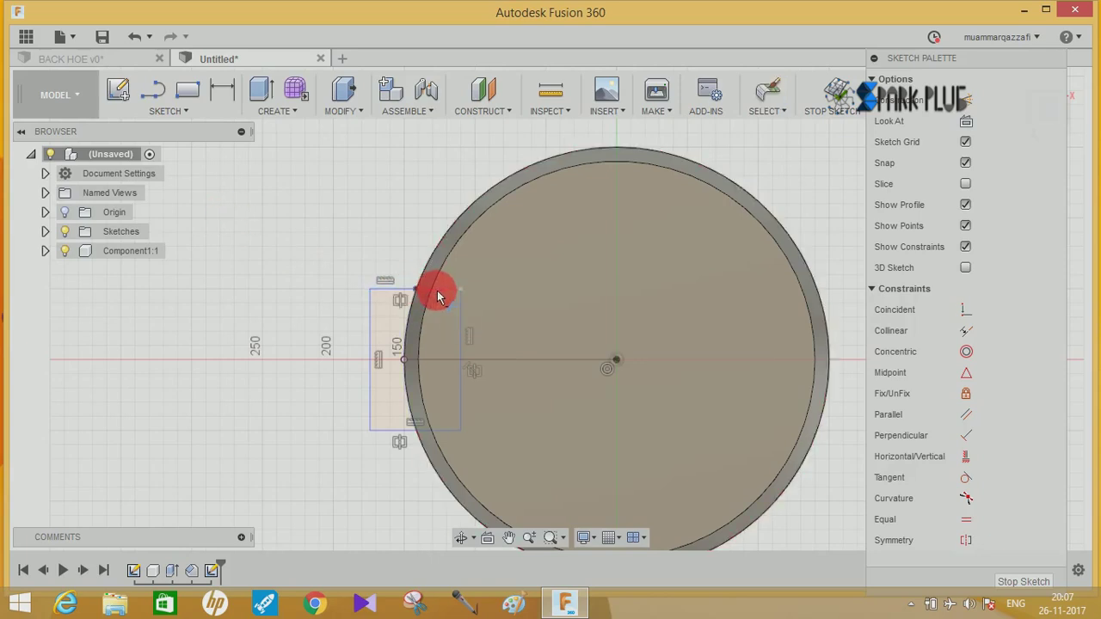
click(440, 434)
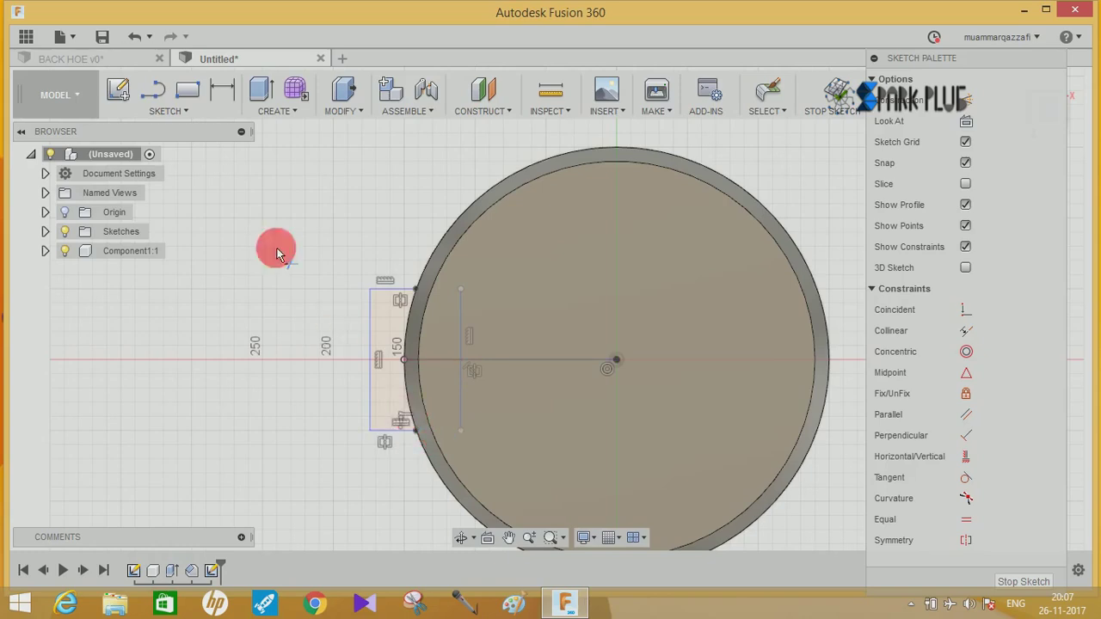
Dimension the tab rectangle 75 mm tall and 50 mm wide.
click(228, 96)
click(366, 335)
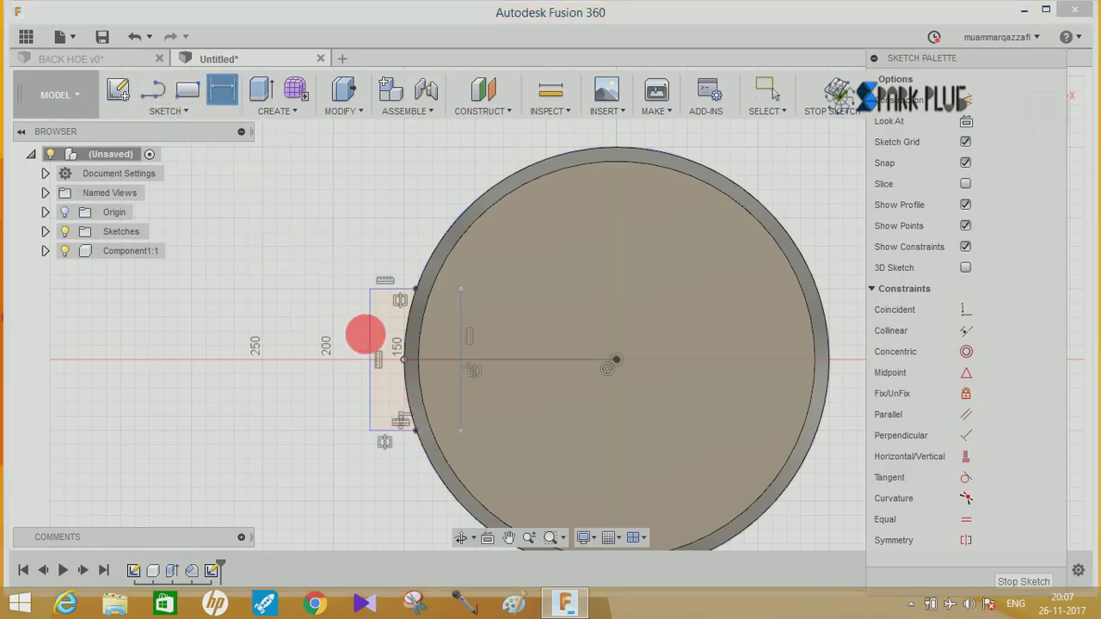
drag(368, 335, 260, 335)
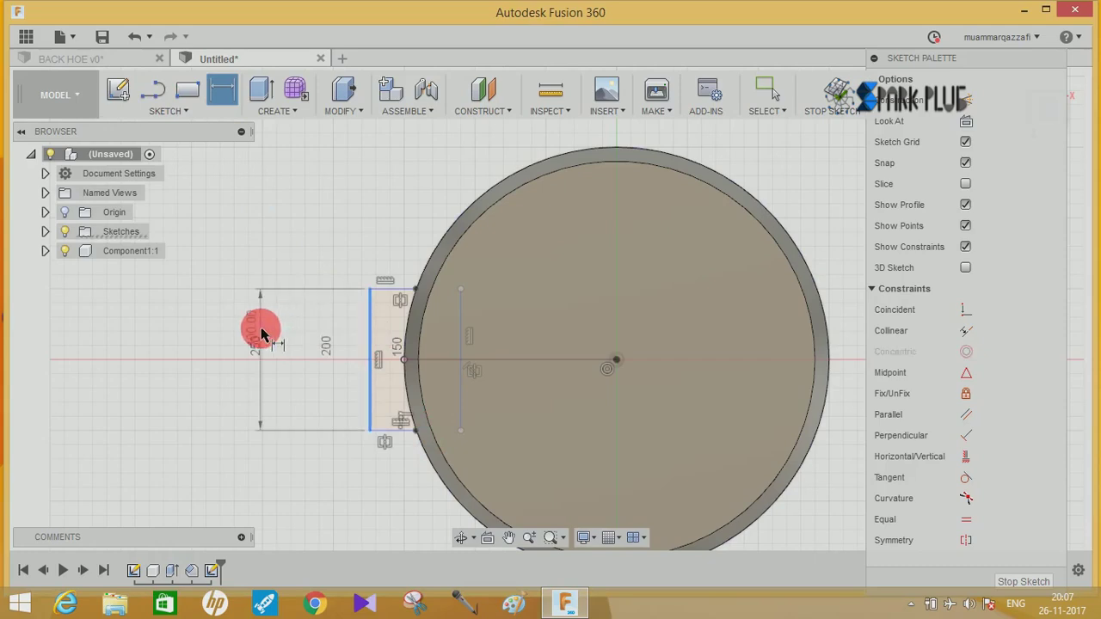
click(262, 333)
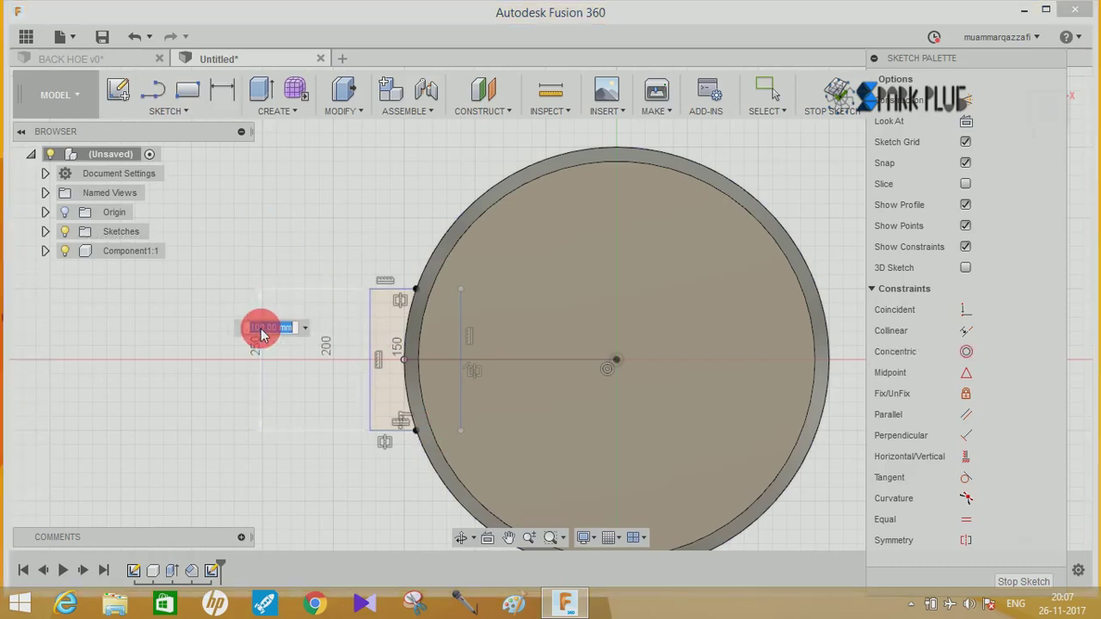
text(75)
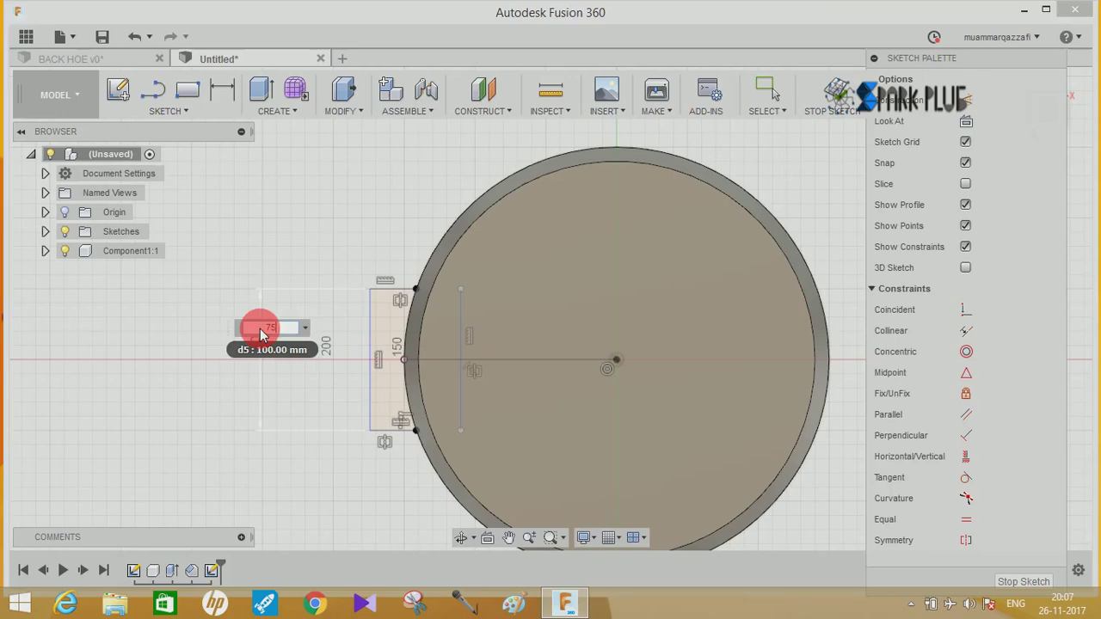
key(Return)
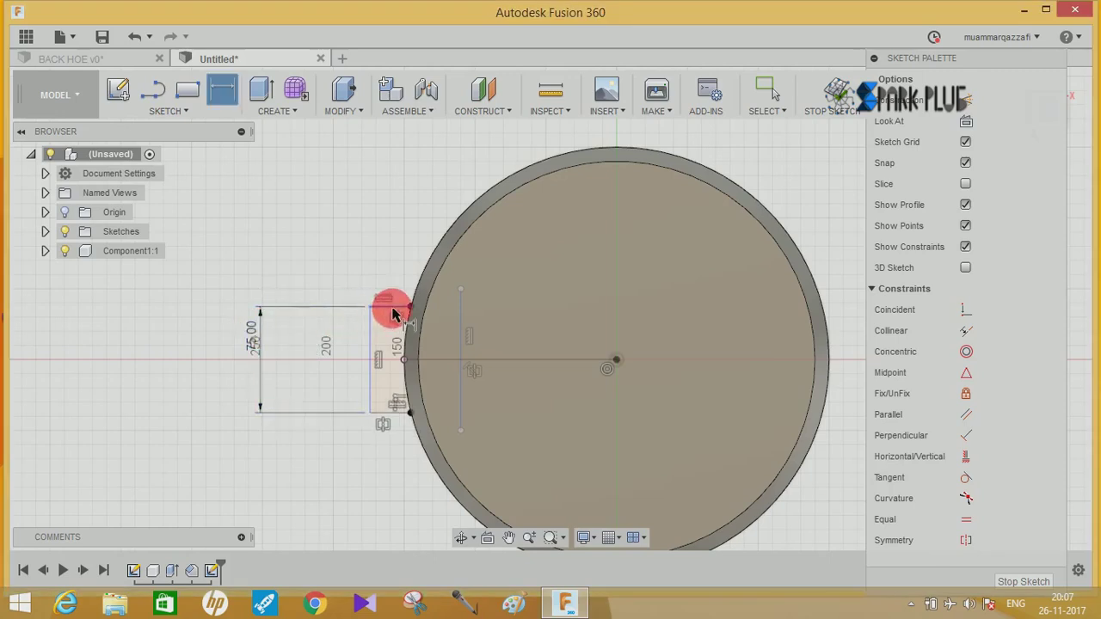
click(391, 307)
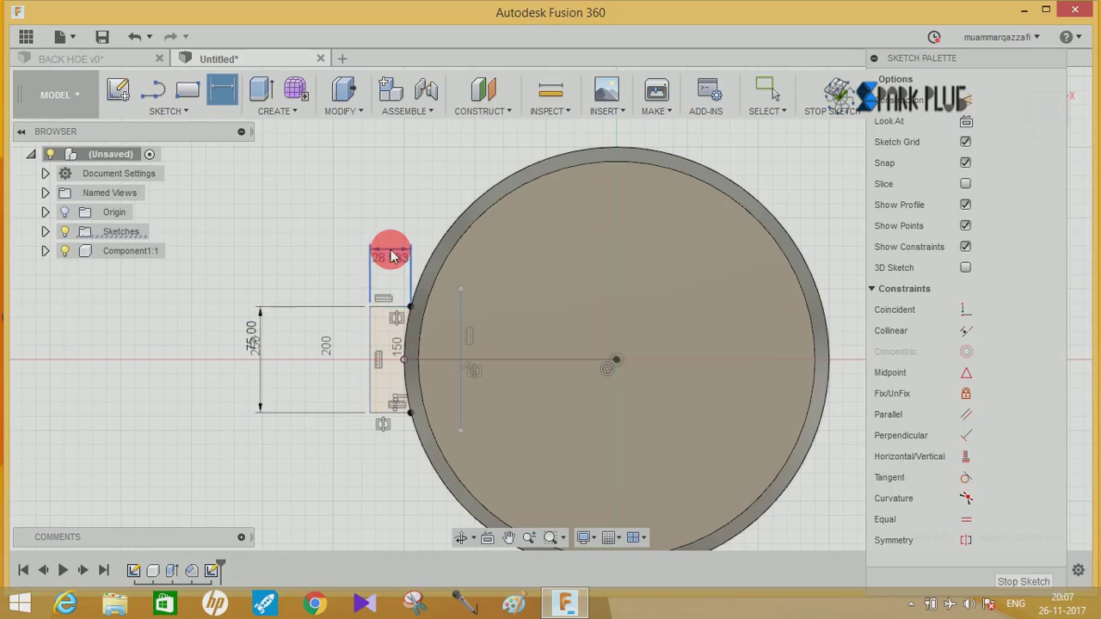
click(391, 255)
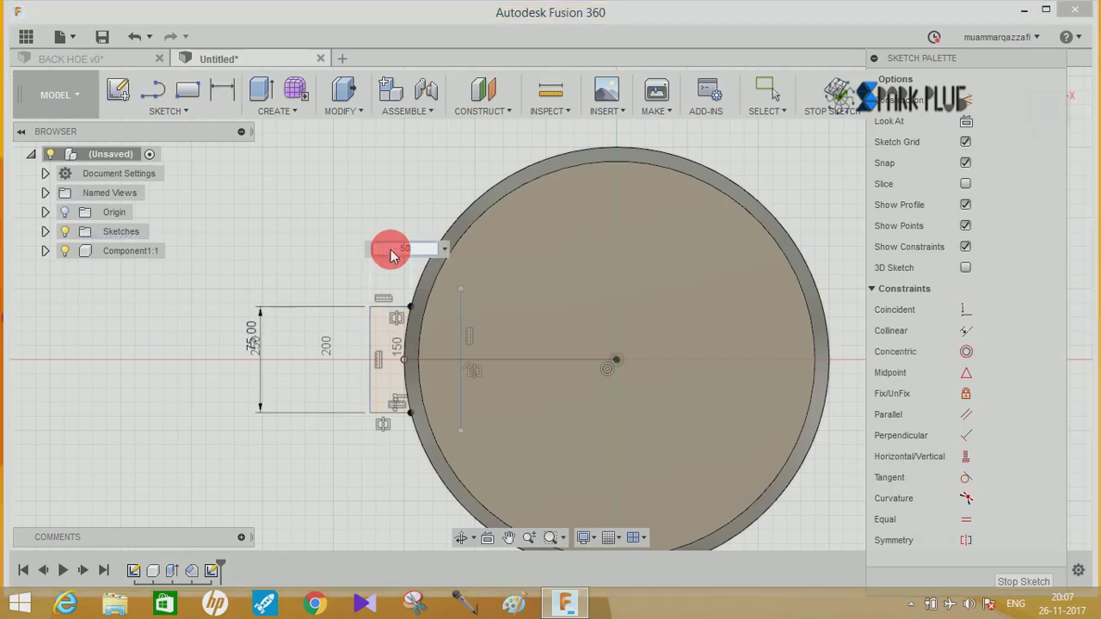
key(Return)
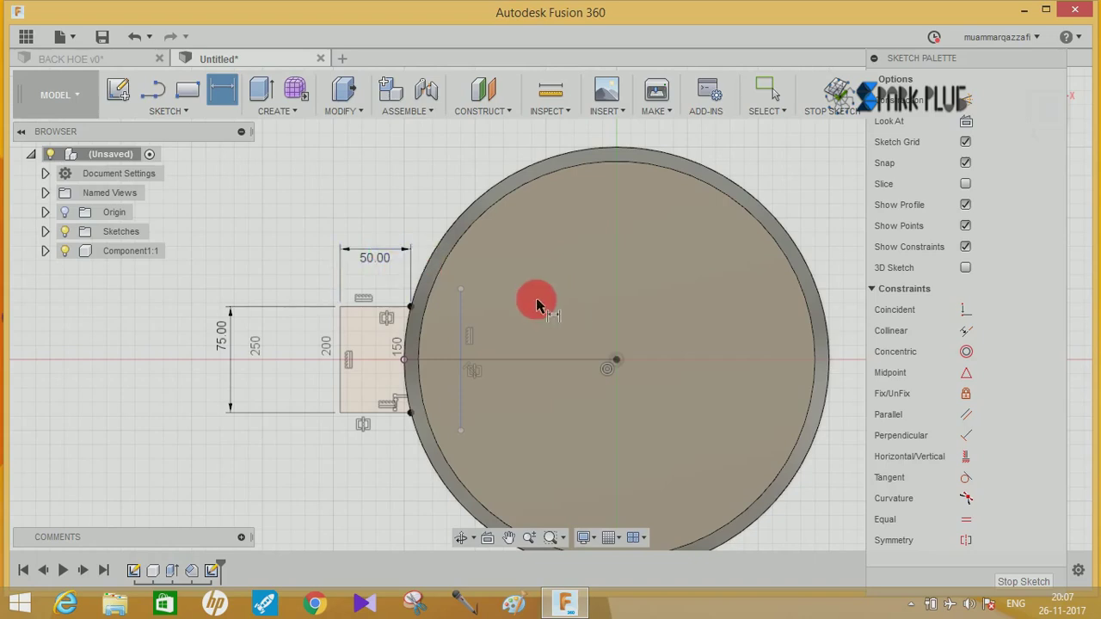
shift+middle_drag(543, 300, 559, 238)
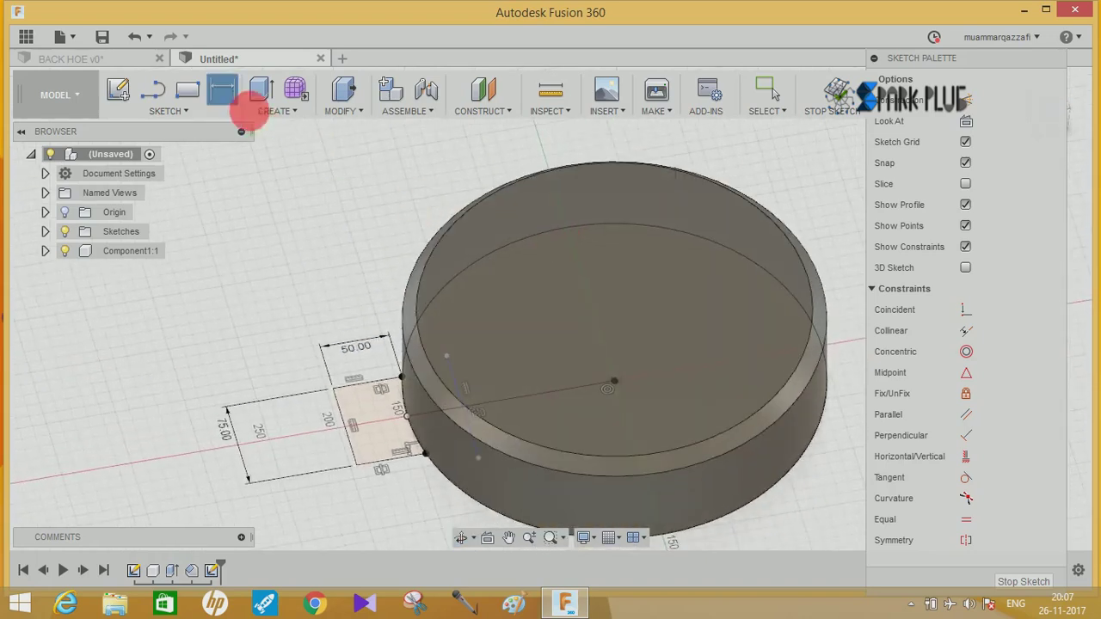
Extrude the tab profile -10 mm and join it to the base.
click(260, 93)
click(368, 427)
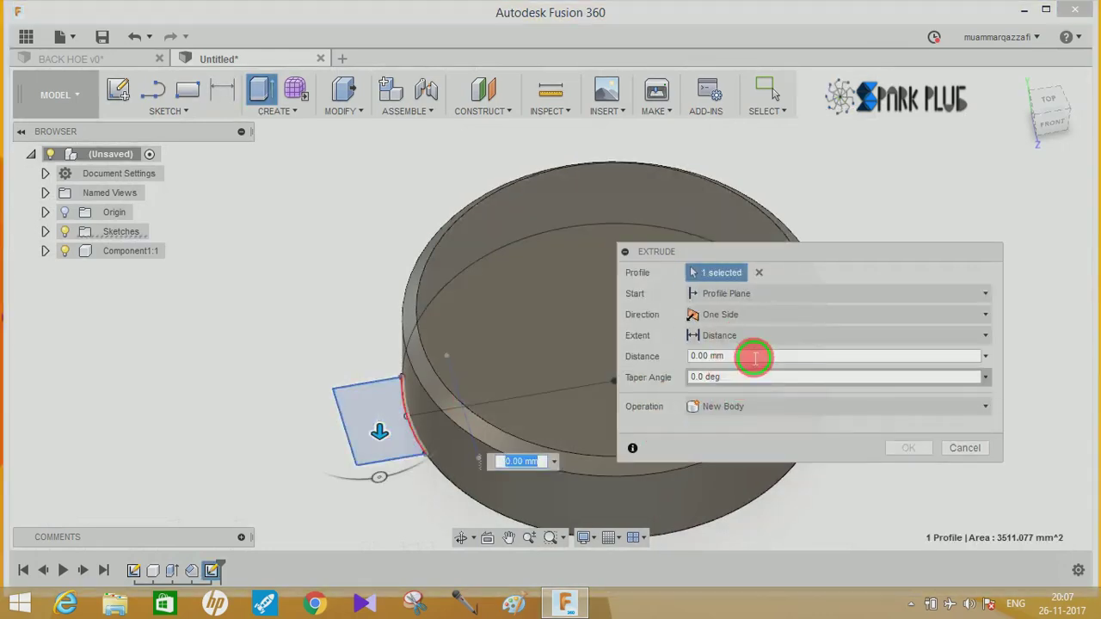
click(636, 362)
text(-10)
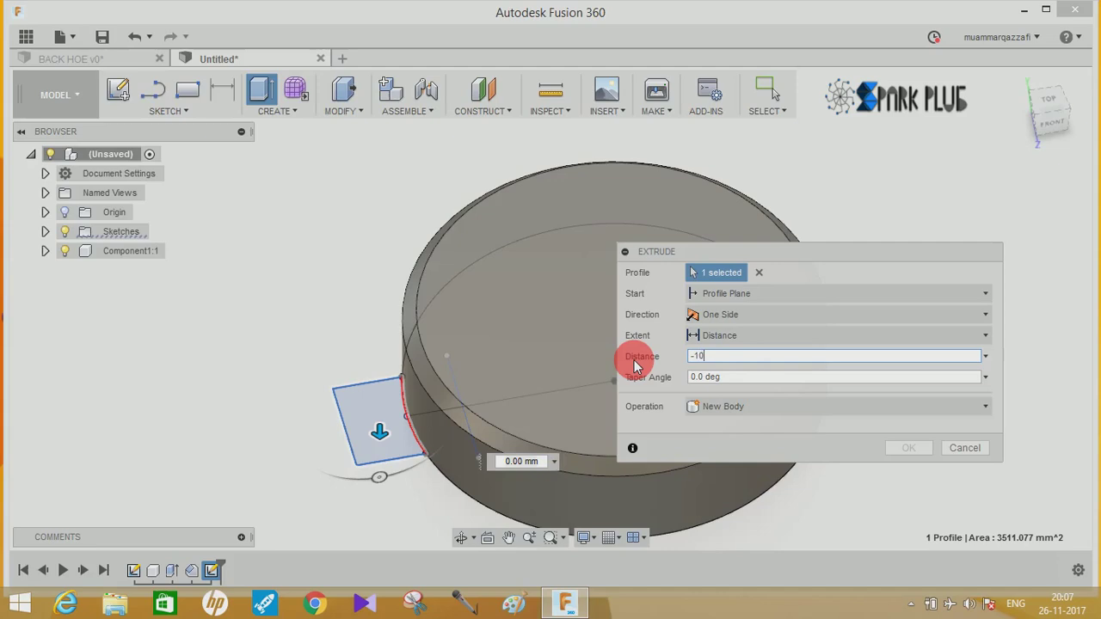
click(619, 361)
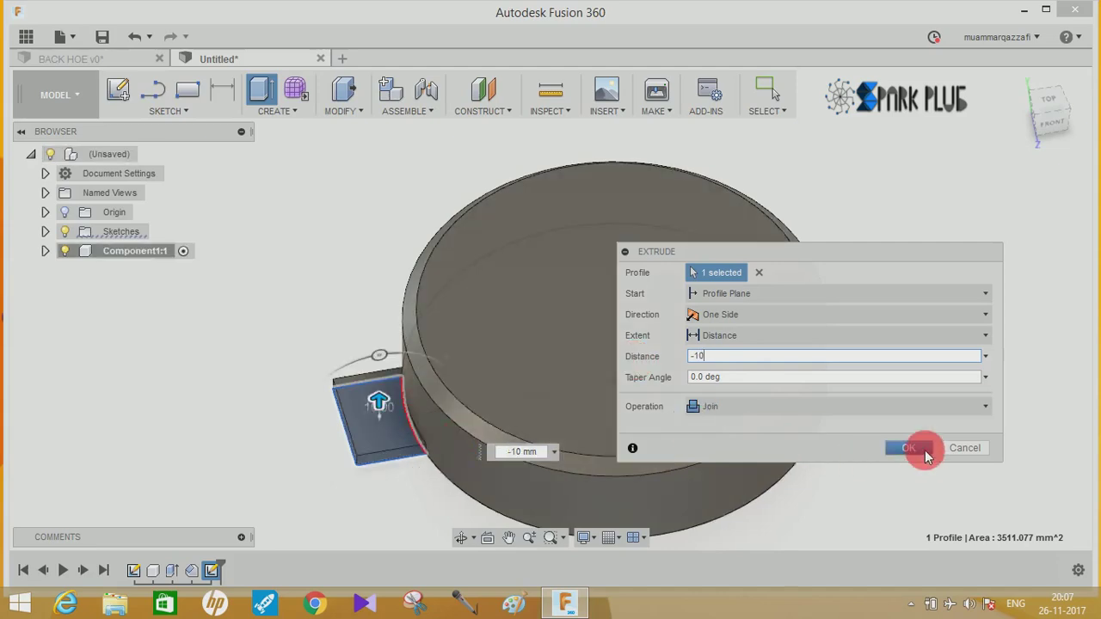
click(912, 448)
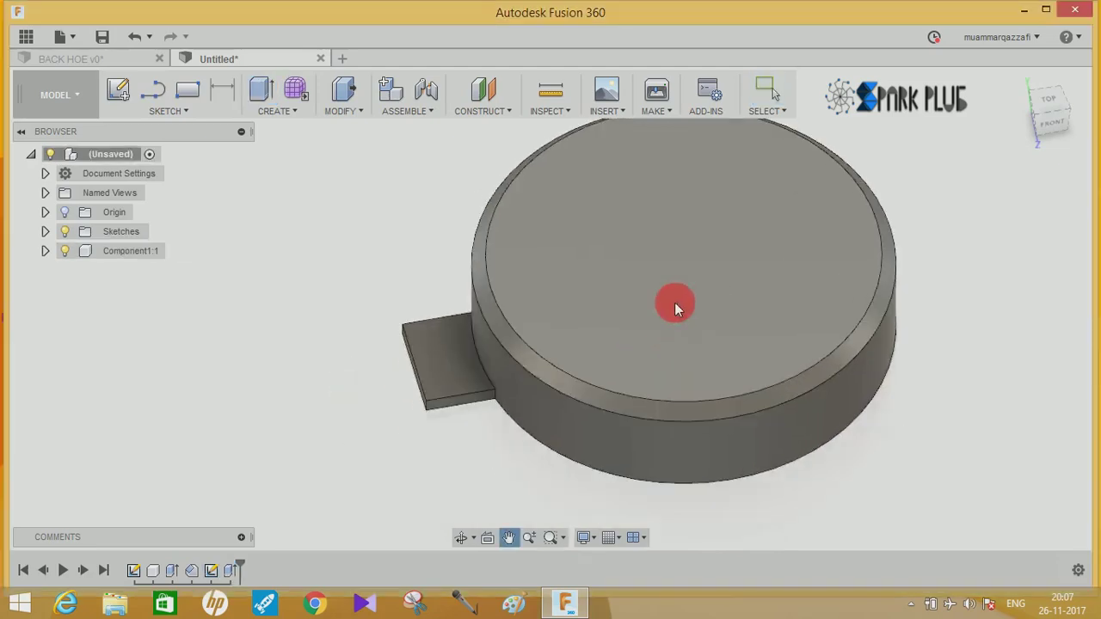
shift+middle_drag(524, 385, 543, 375)
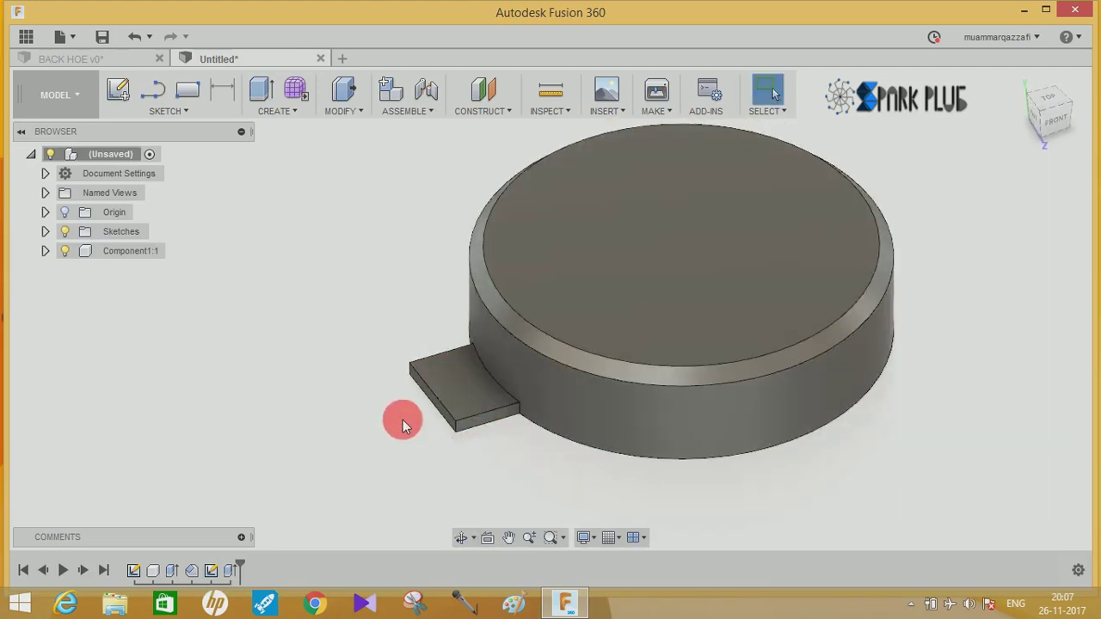
scroll(402, 423, up, 1)
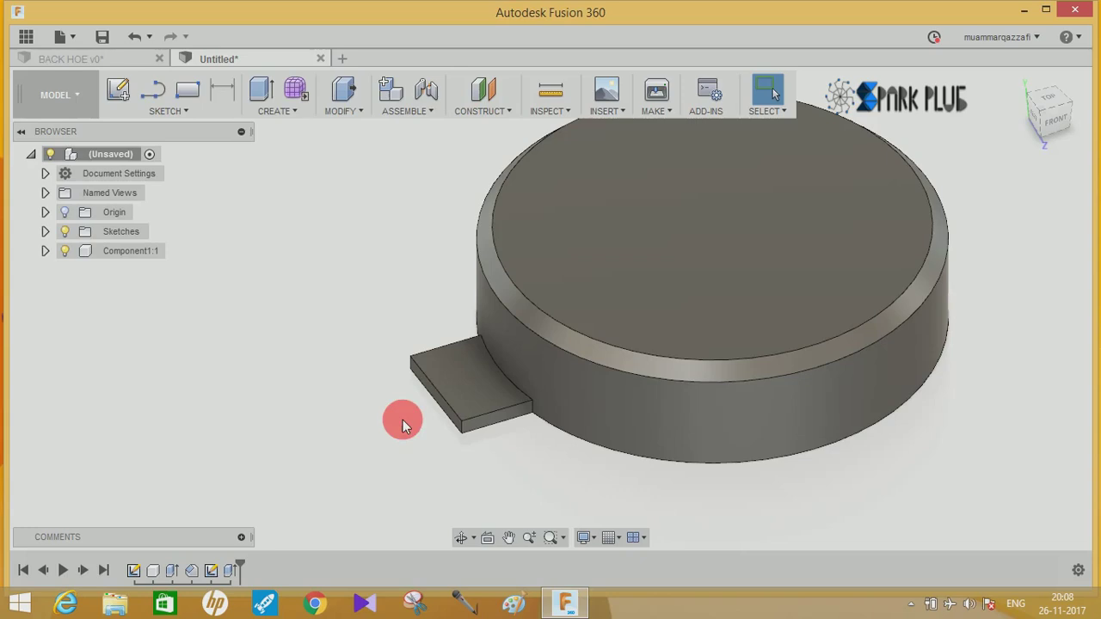
Chamfer the tab's two outer corner edges by 7 mm.
click(353, 107)
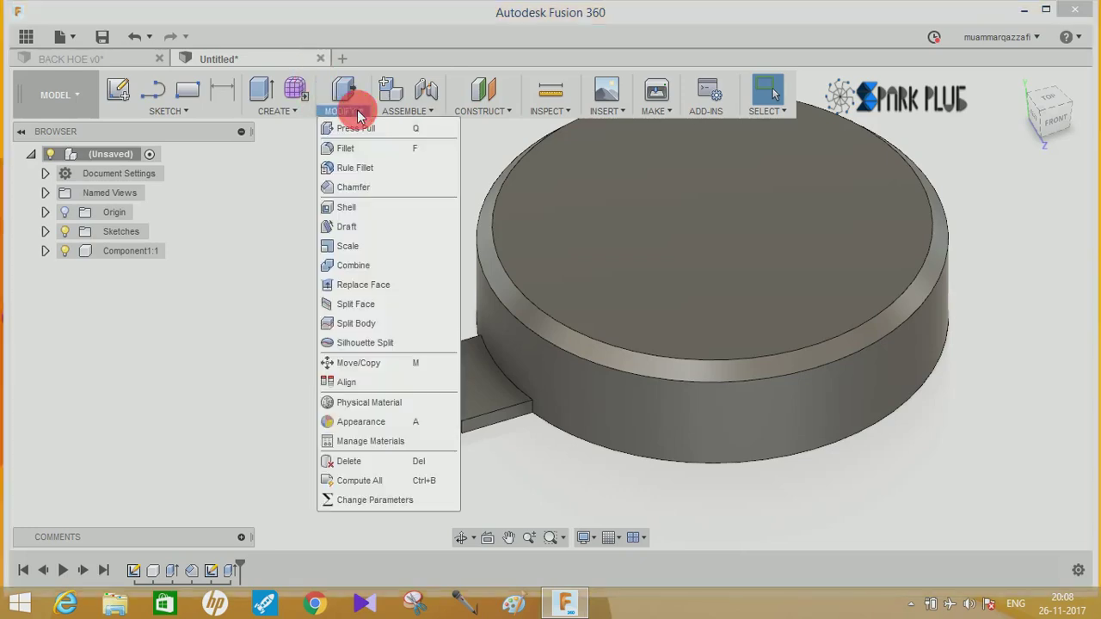
click(348, 189)
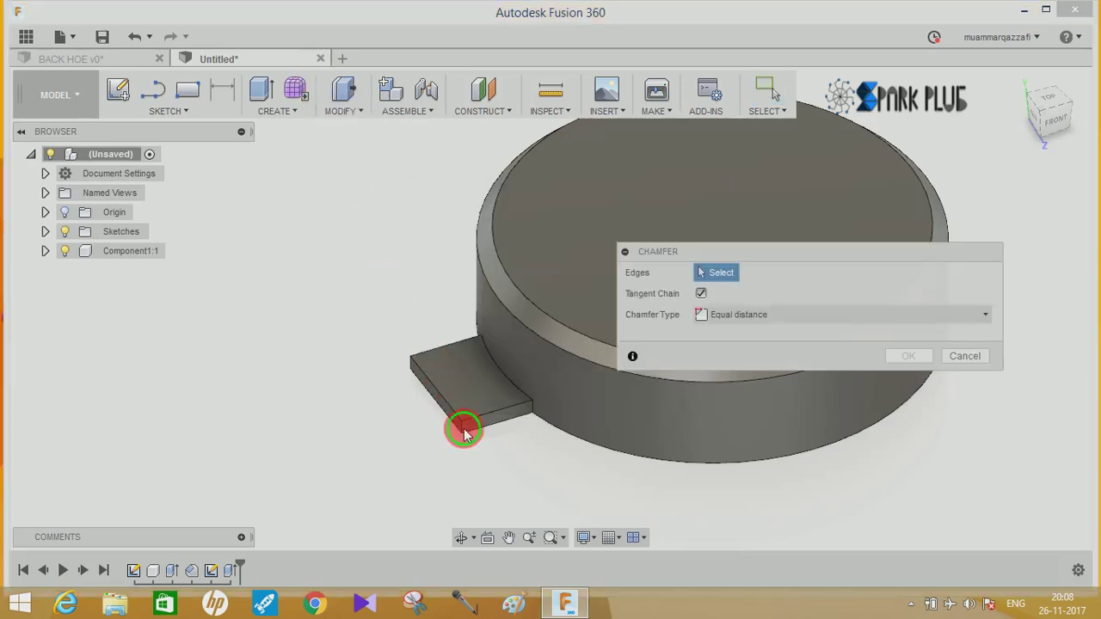
scroll(426, 430, up, 2)
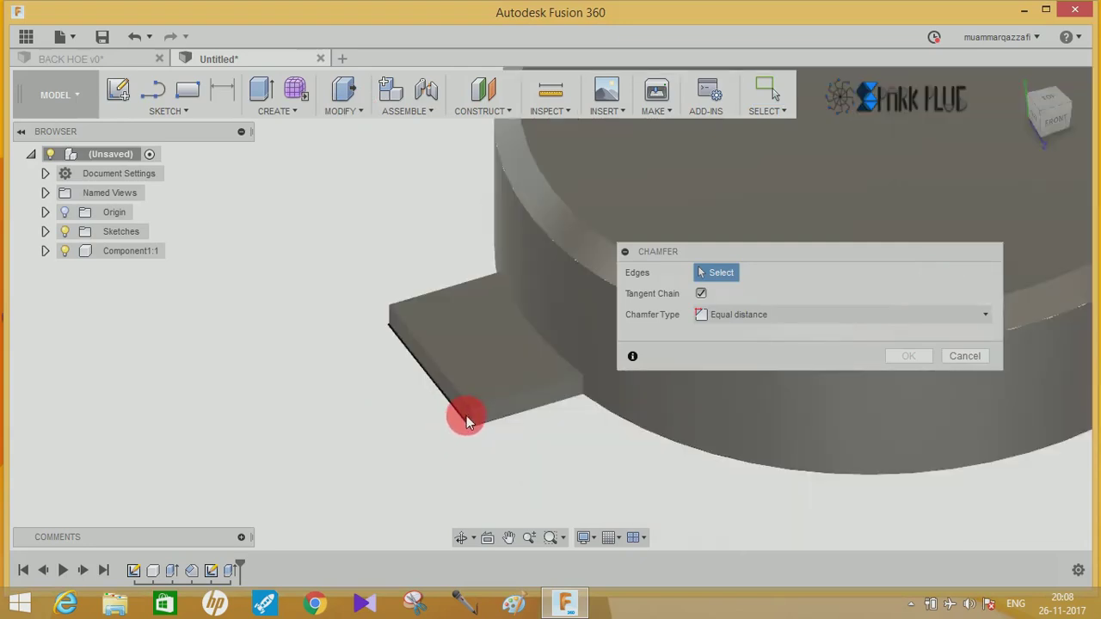
click(465, 421)
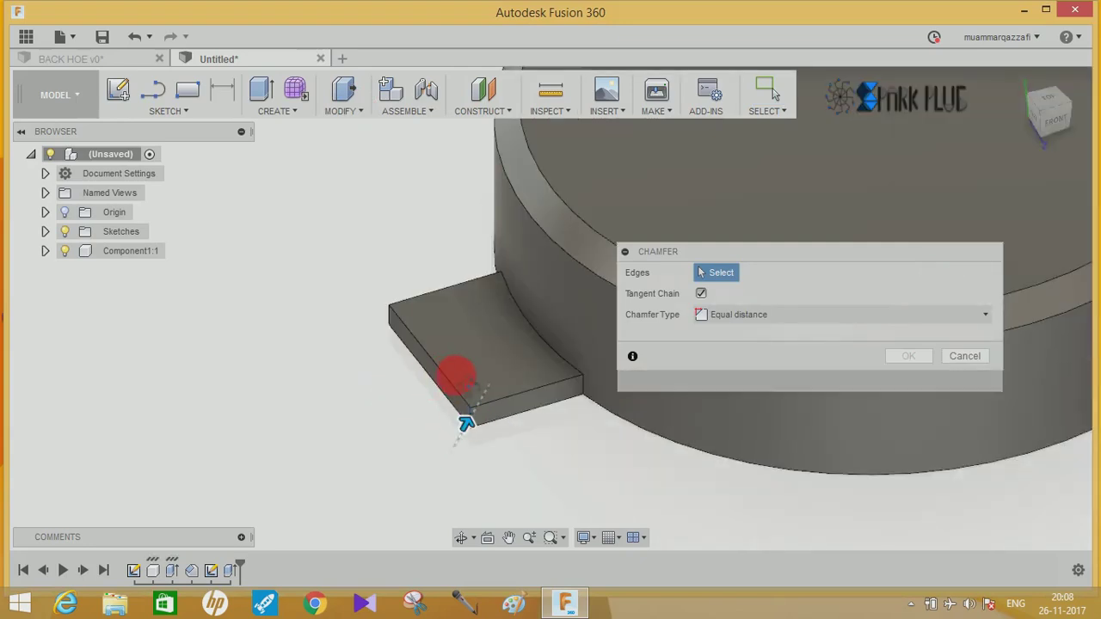
shift+middle_drag(465, 421, 232, 410)
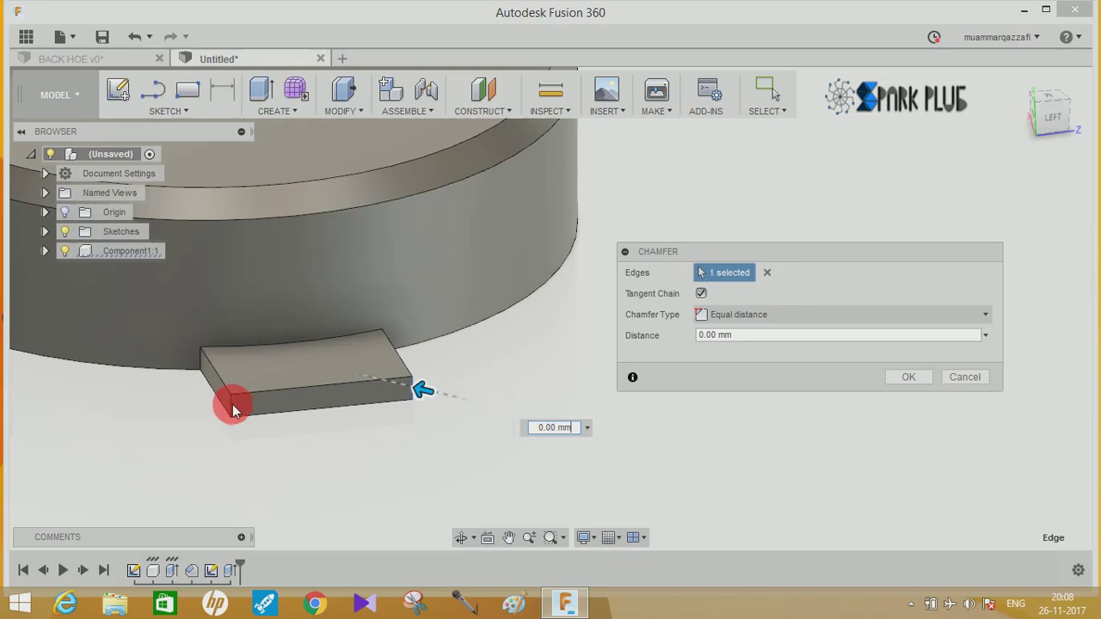
click(230, 406)
click(749, 337)
text(7)
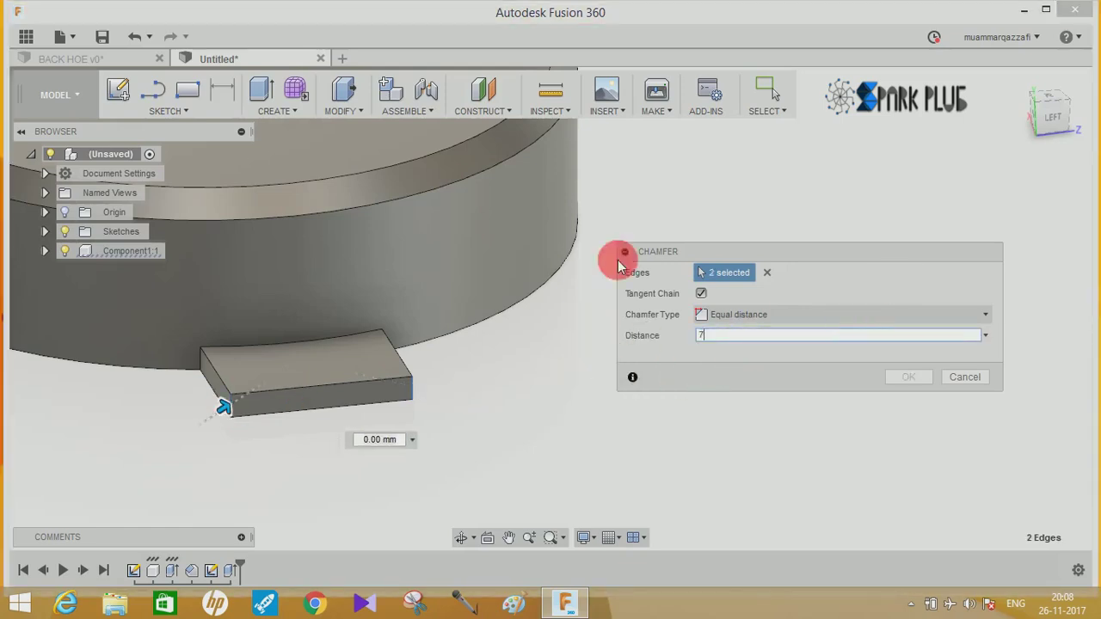
click(908, 376)
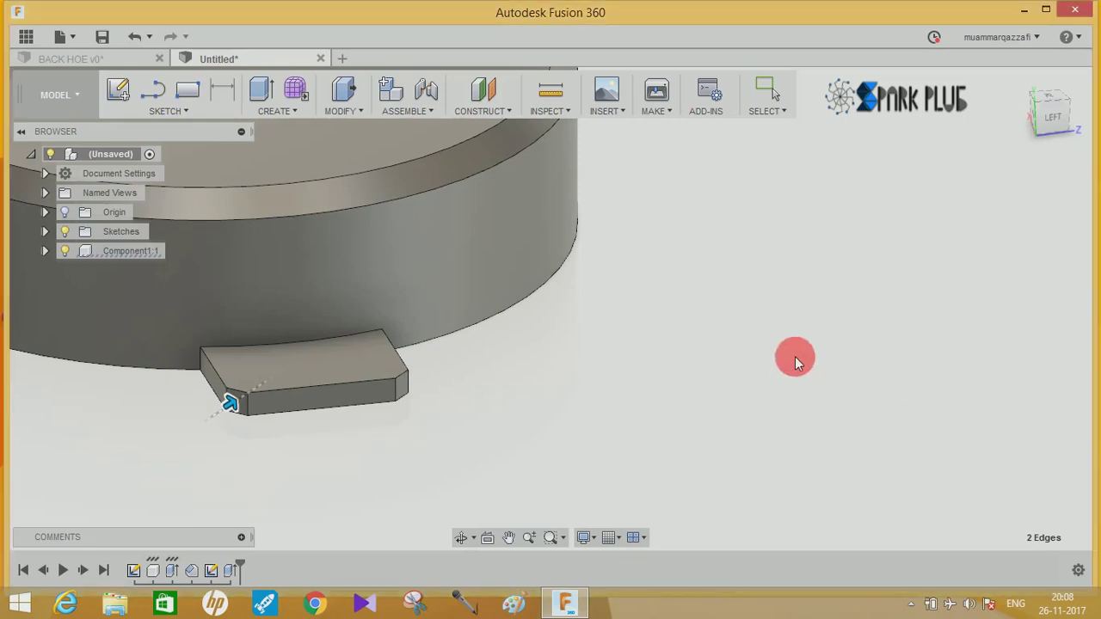
click(1017, 88)
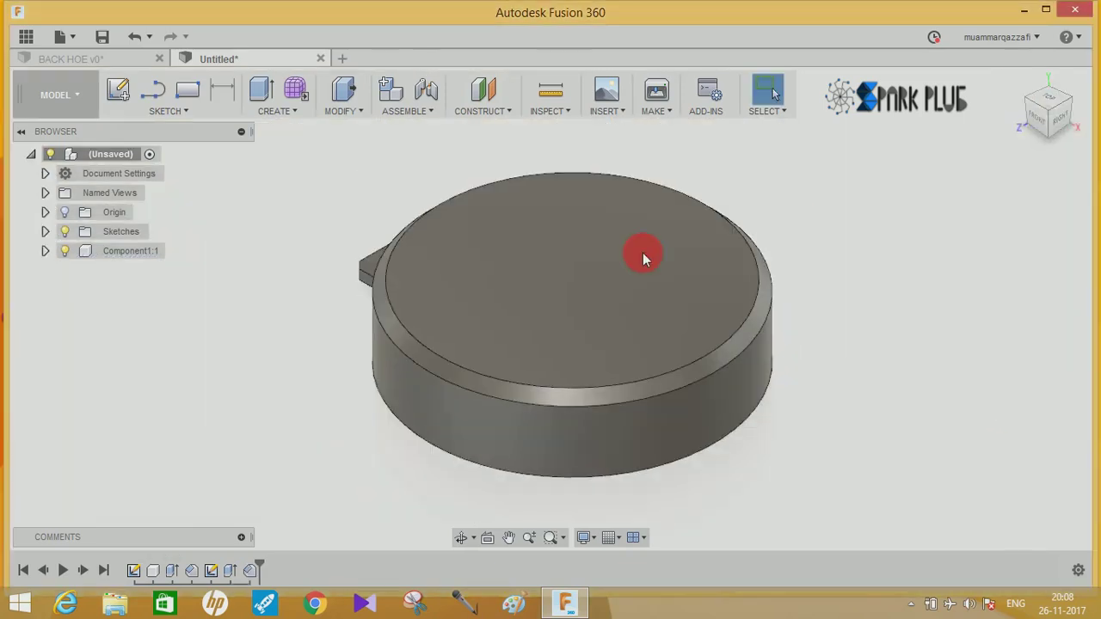
shift+middle_drag(637, 253, 422, 392)
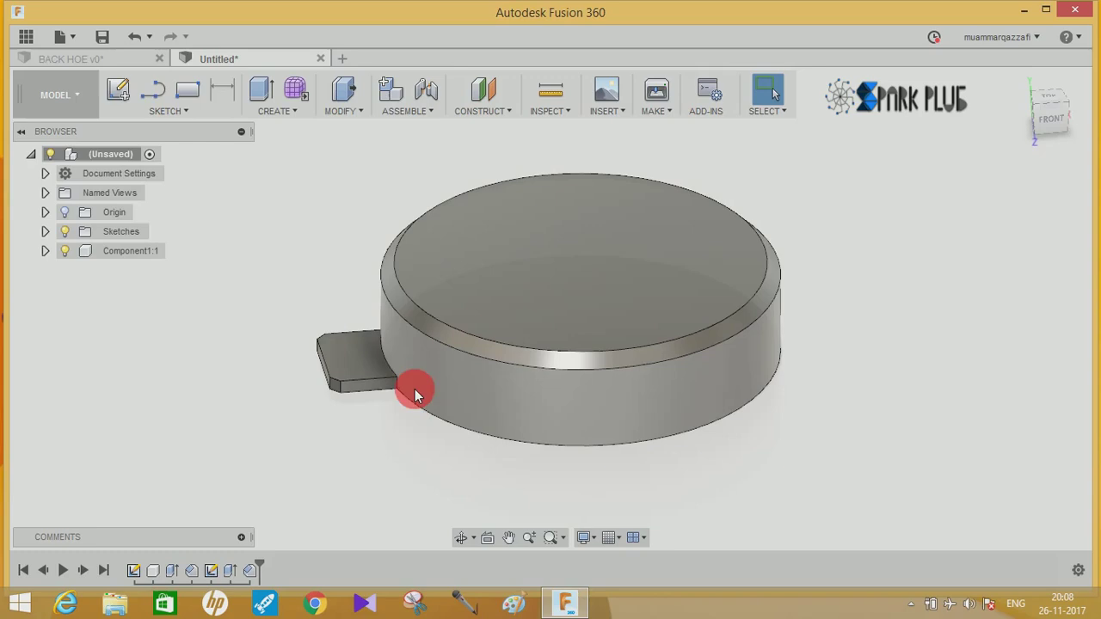
On the tab's side face, sketch a closed tapered outline rising up the base wall.
click(128, 93)
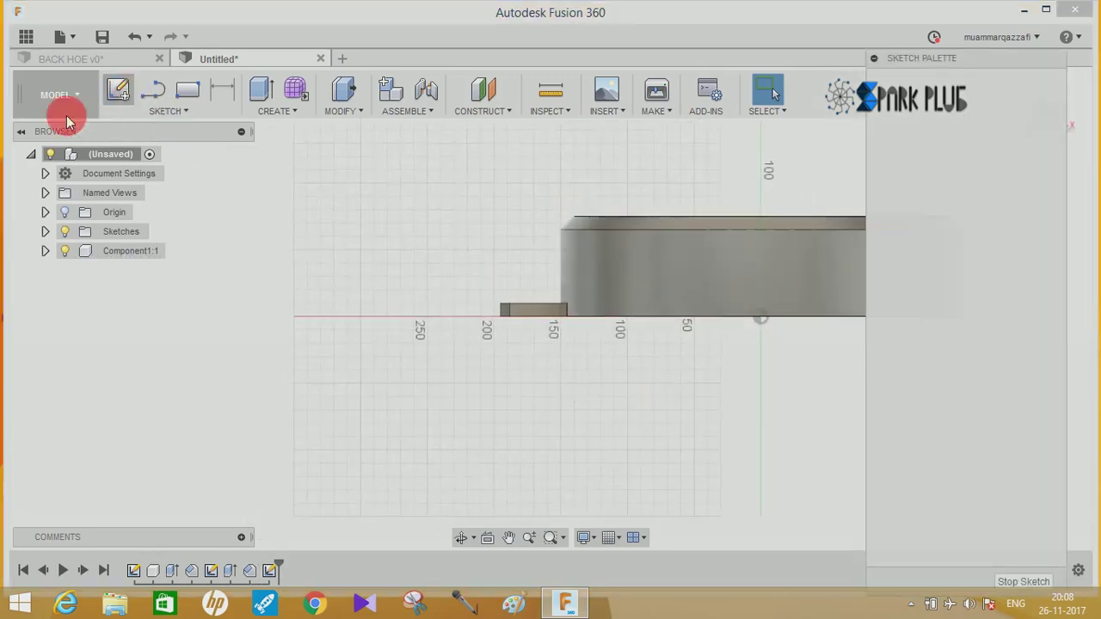
scroll(548, 388, up, 2)
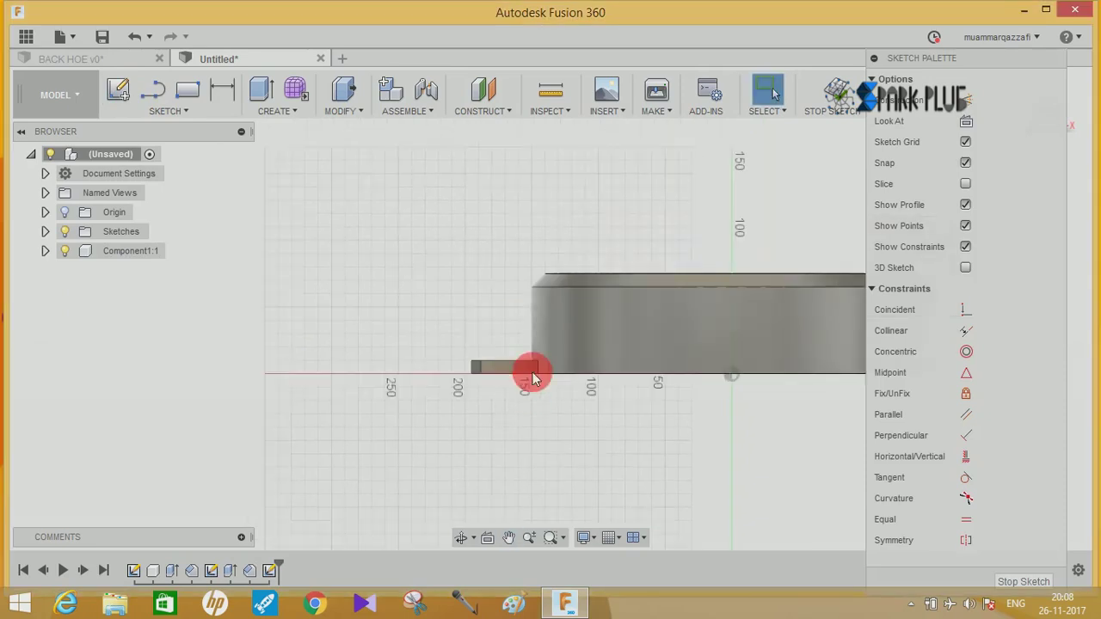
scroll(531, 374, up, 2)
scroll(508, 356, up, 2)
middle_drag(517, 379, 511, 412)
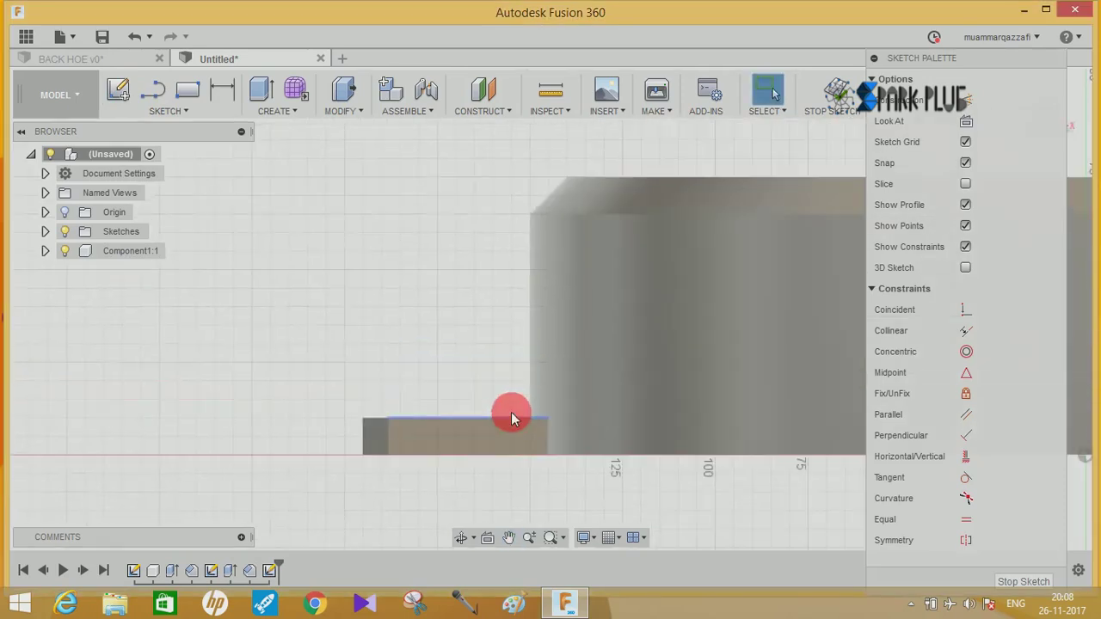
key(l)
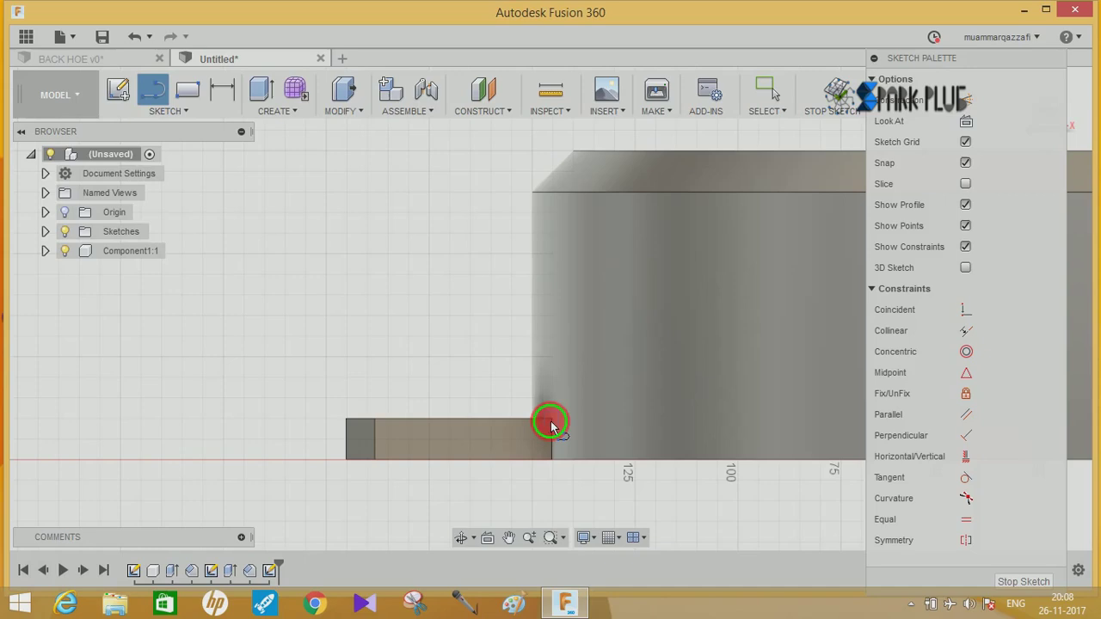
click(550, 418)
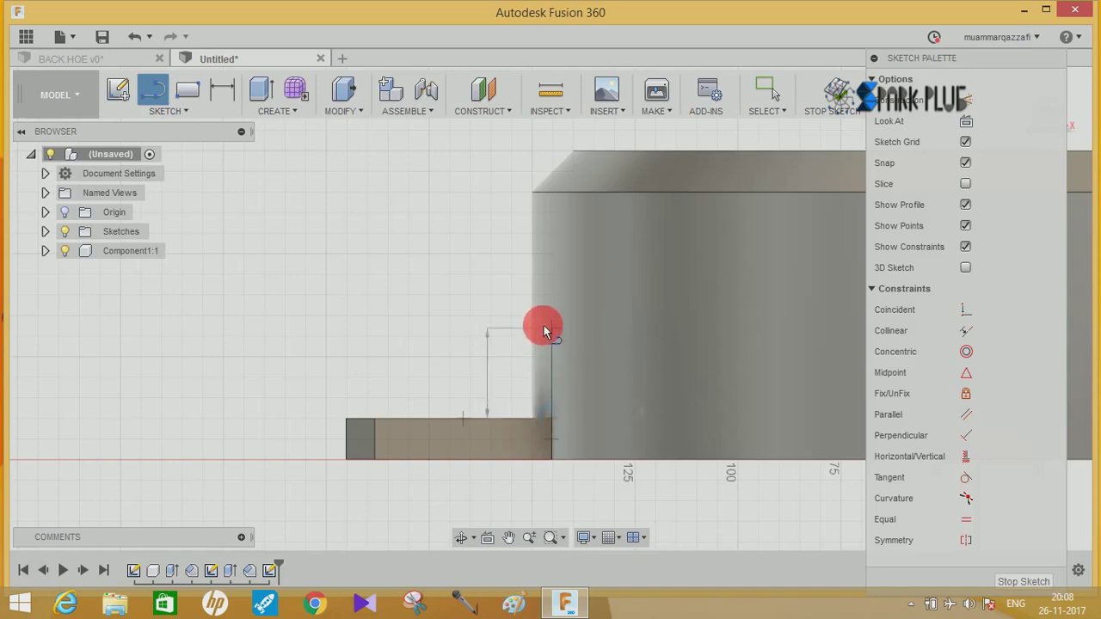
click(550, 192)
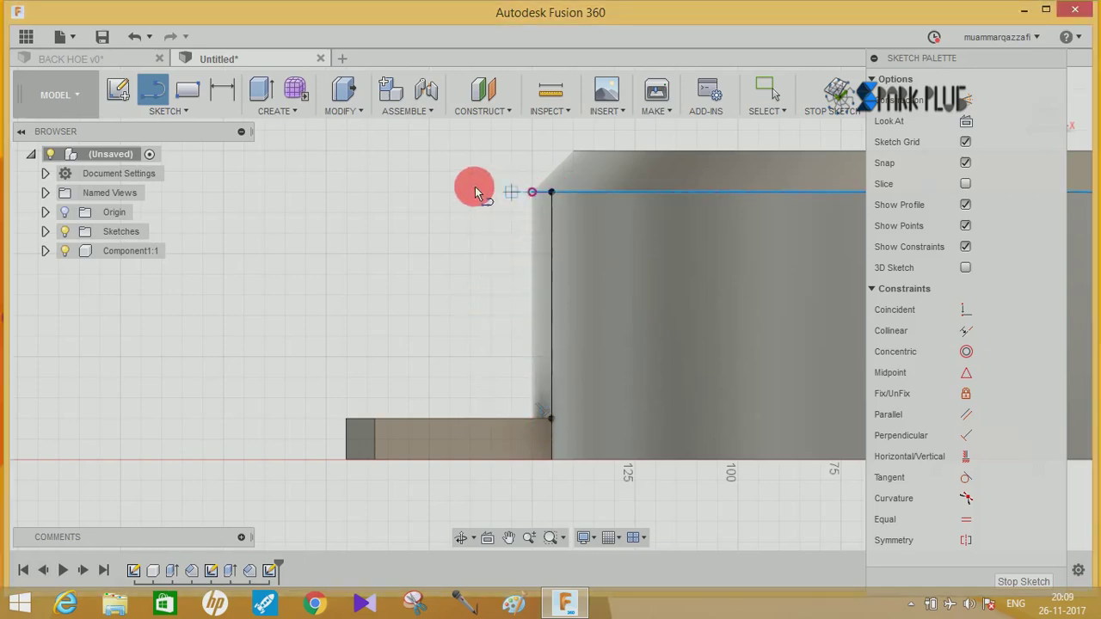
click(533, 192)
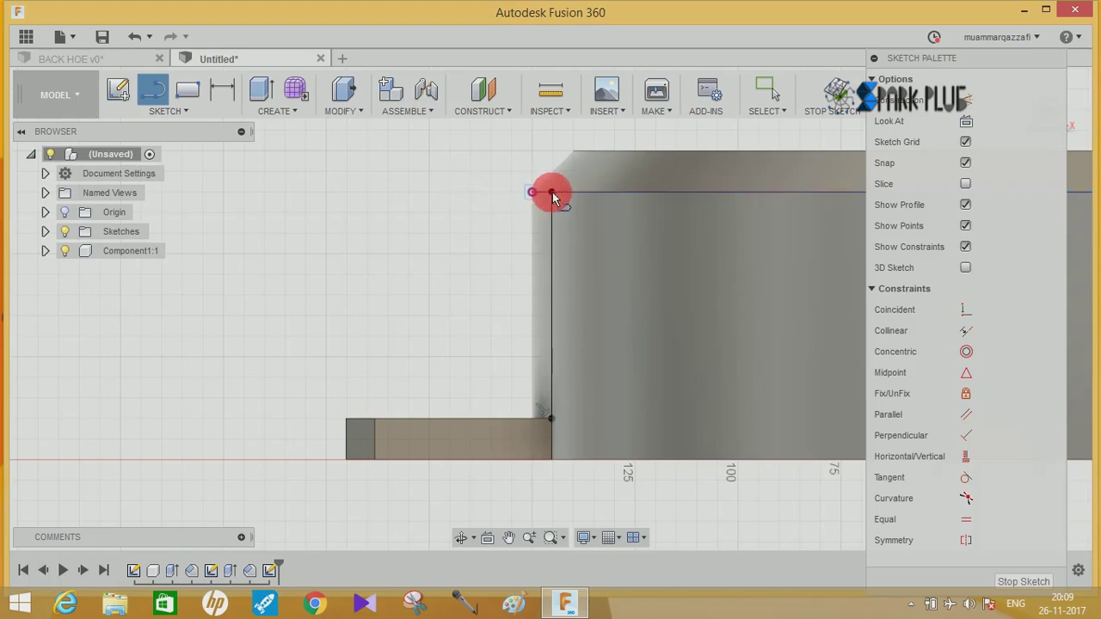
drag(470, 201, 469, 202)
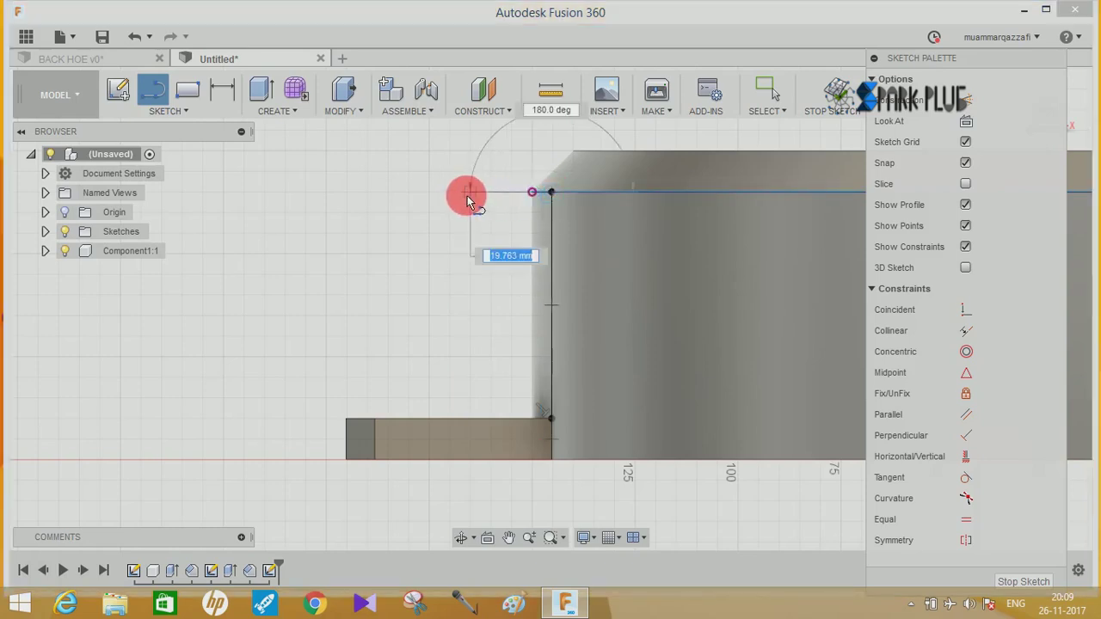
click(469, 192)
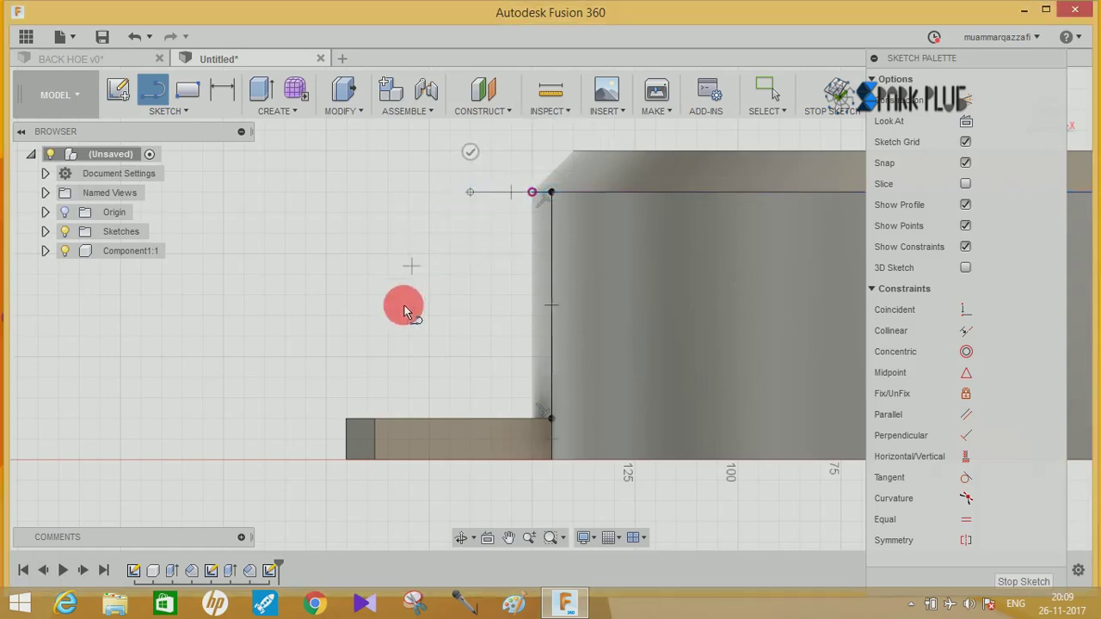
click(375, 419)
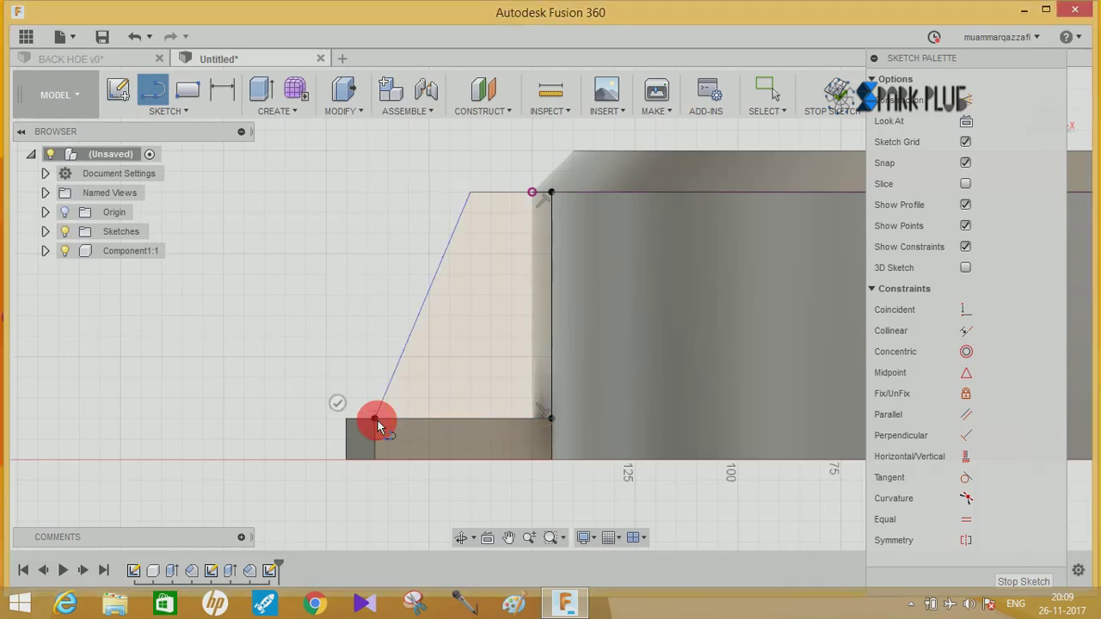
Dimension the slanted edge's horizontal offset as 17.68 mm.
click(221, 89)
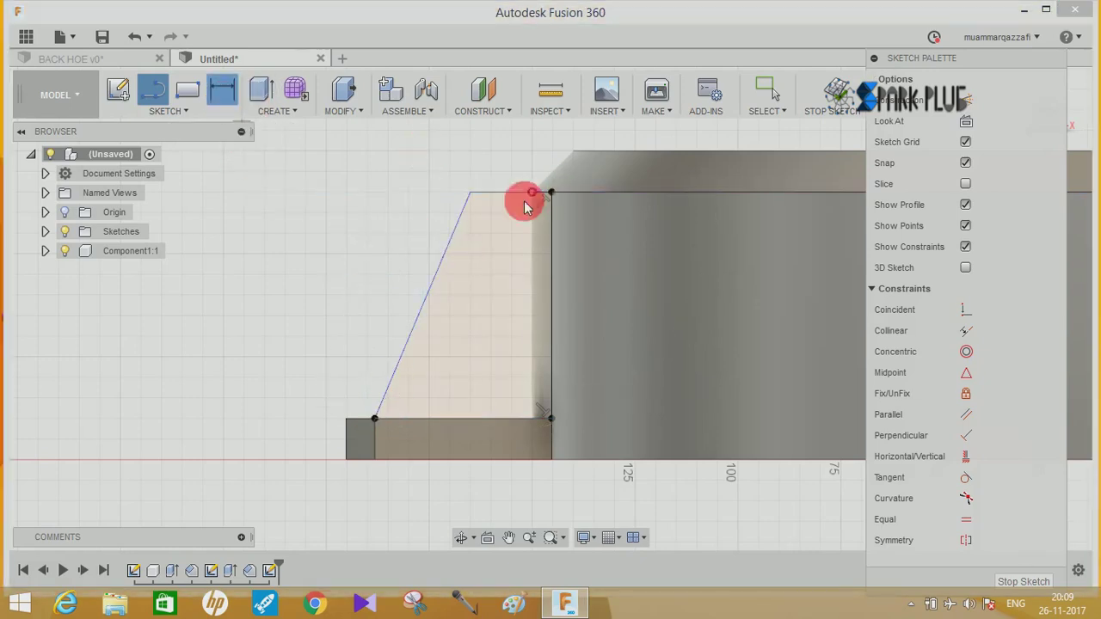
click(374, 420)
click(470, 192)
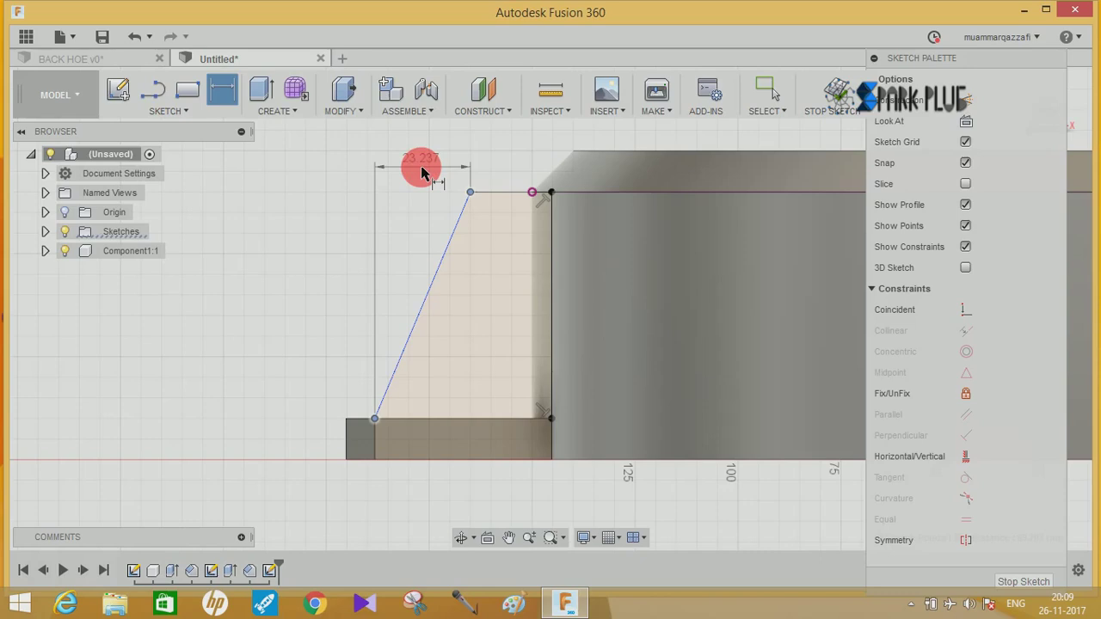
click(422, 171)
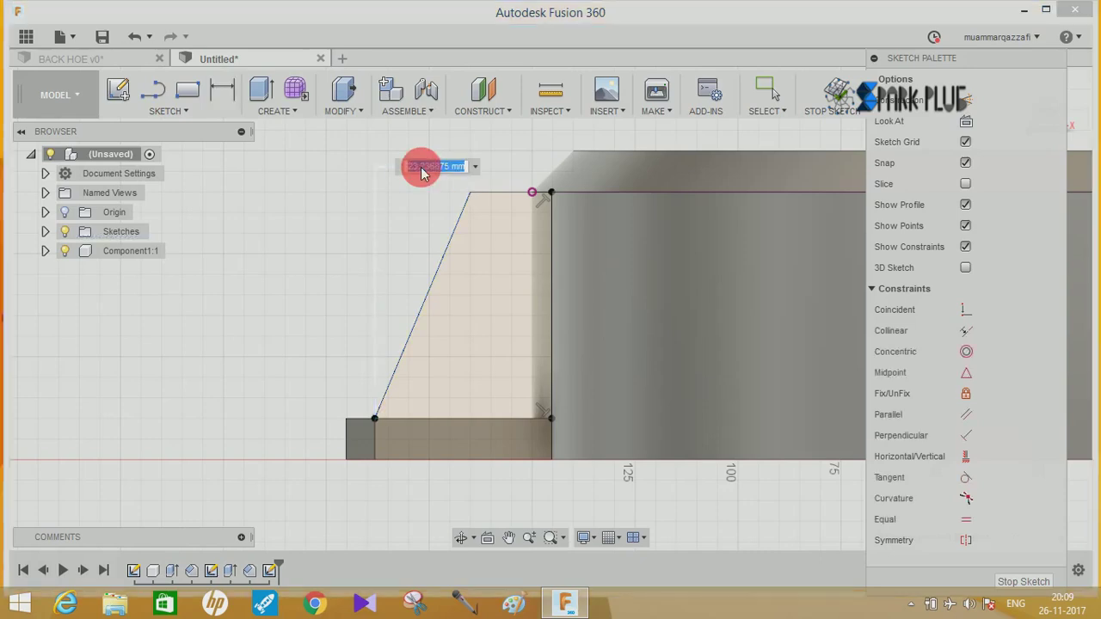
text(17.68)
key(Return)
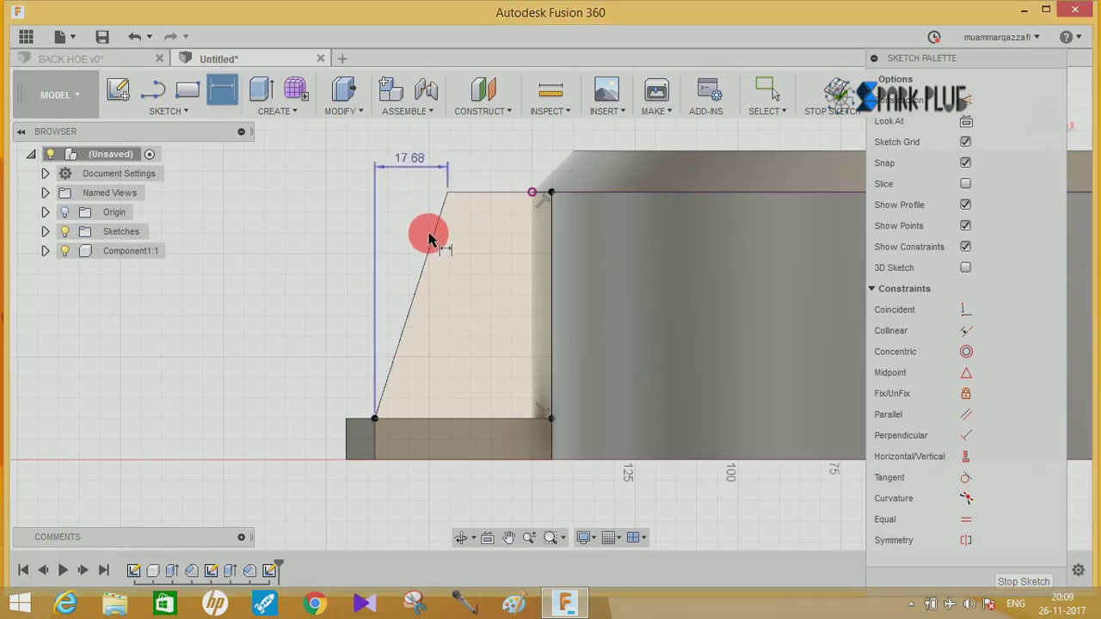
key(Escape)
mouse_move(442, 241)
shift+middle_down()
mouse_move(484, 265)
mouse_move(501, 308)
shift+middle_up()
key(d)
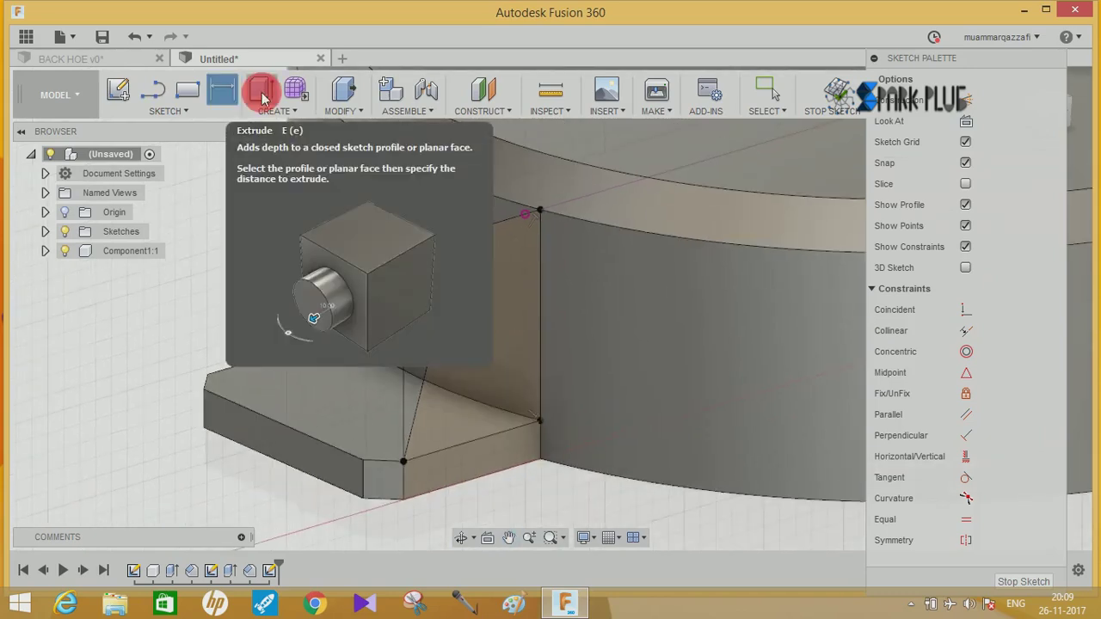
Extrude both tapered rib profiles -9 mm as a join, then select the front block's top face.
click(262, 89)
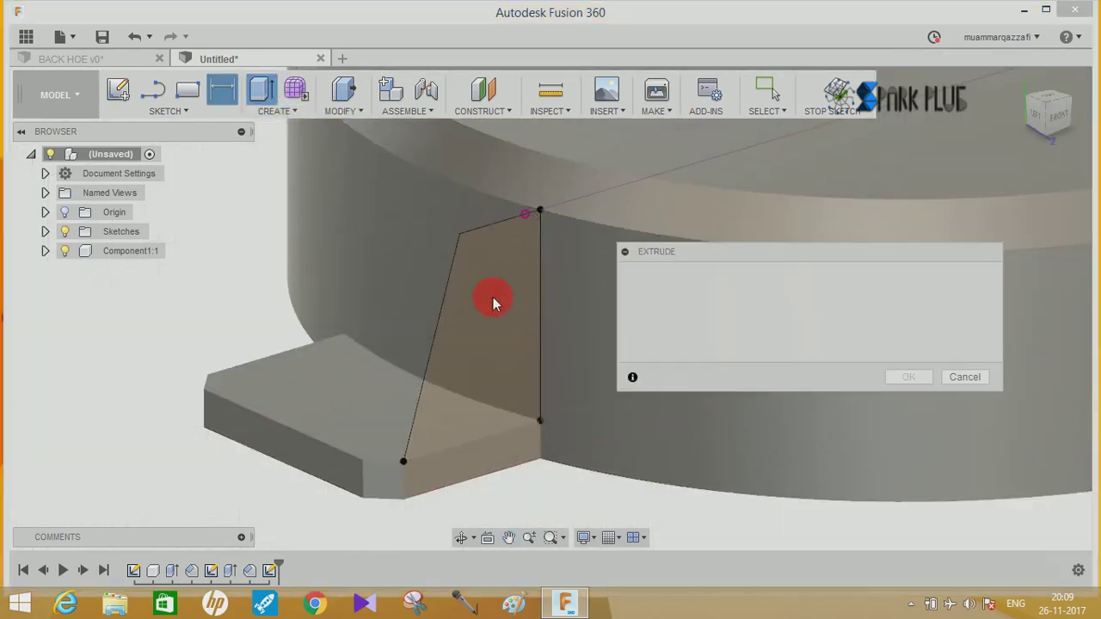
click(503, 355)
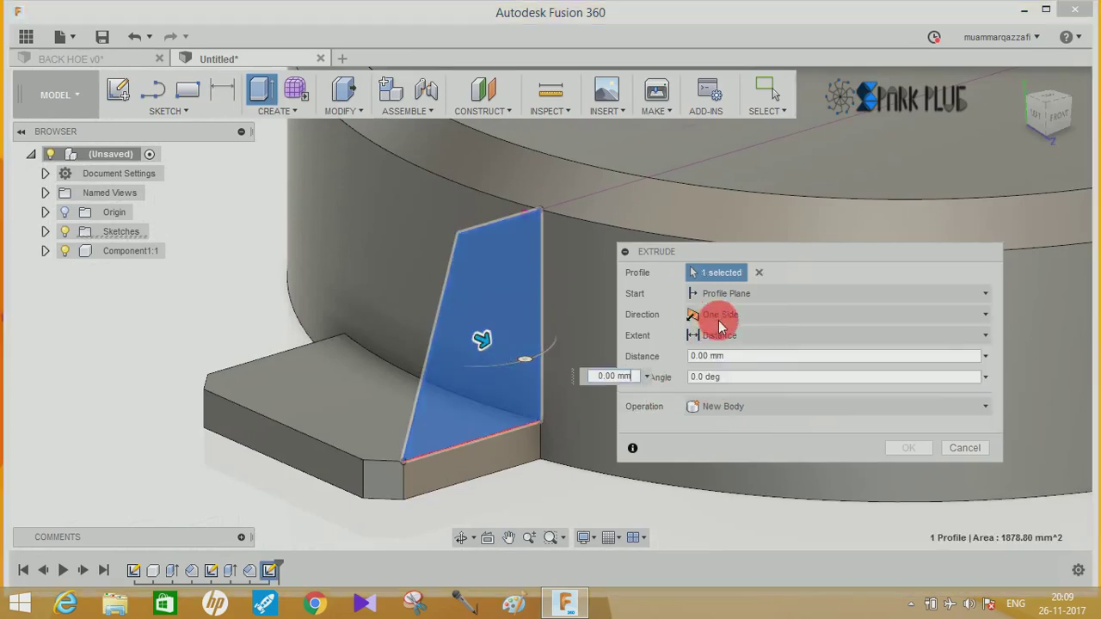
click(754, 356)
text(-9)
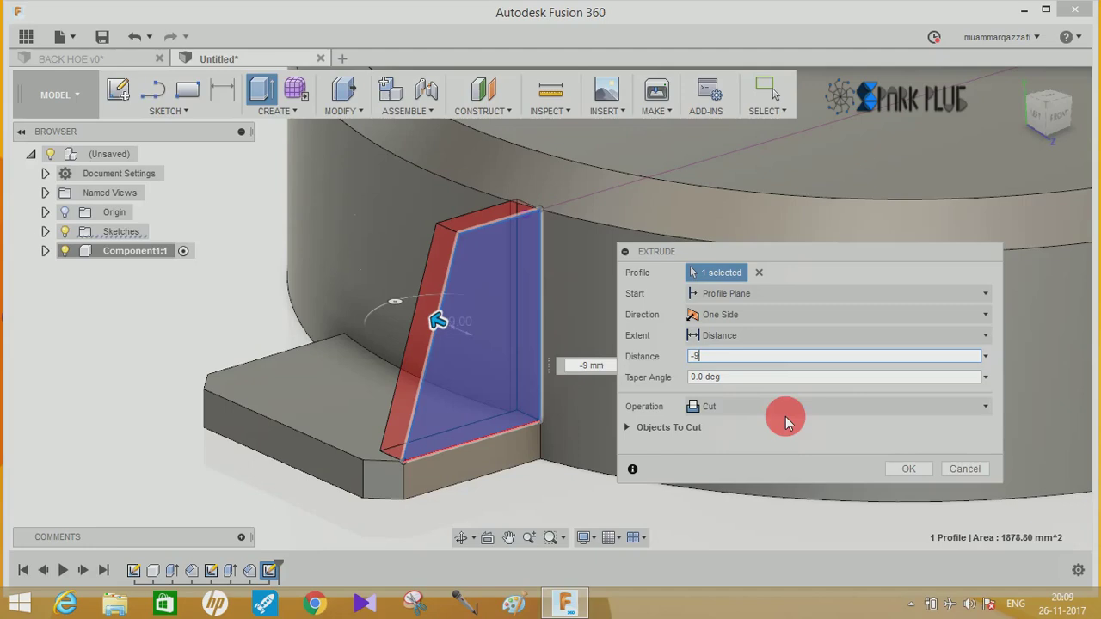
click(787, 414)
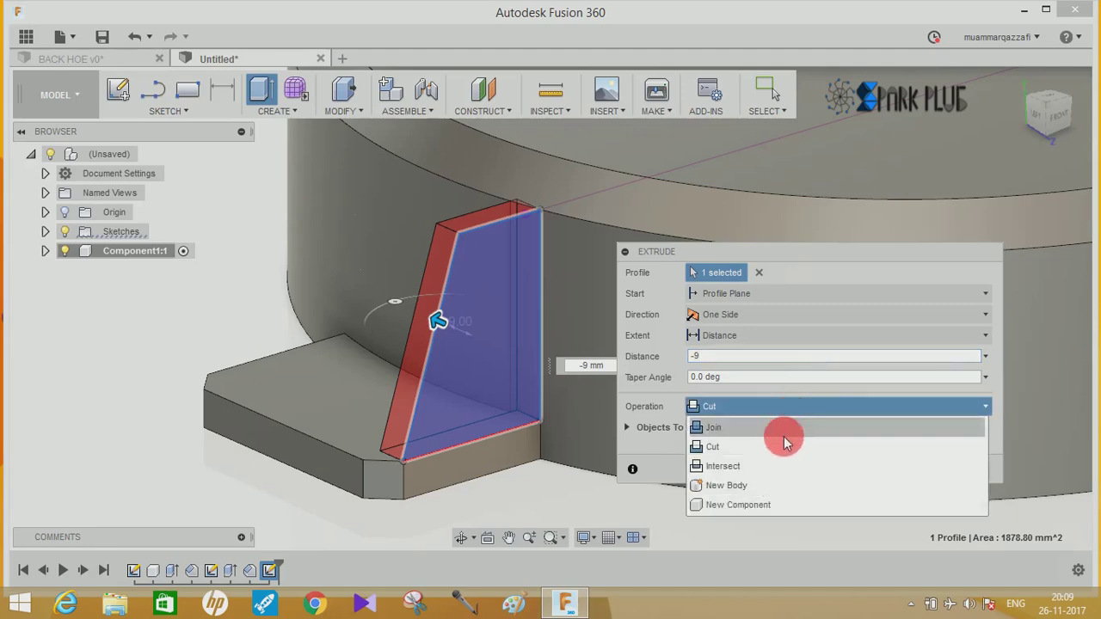
click(712, 446)
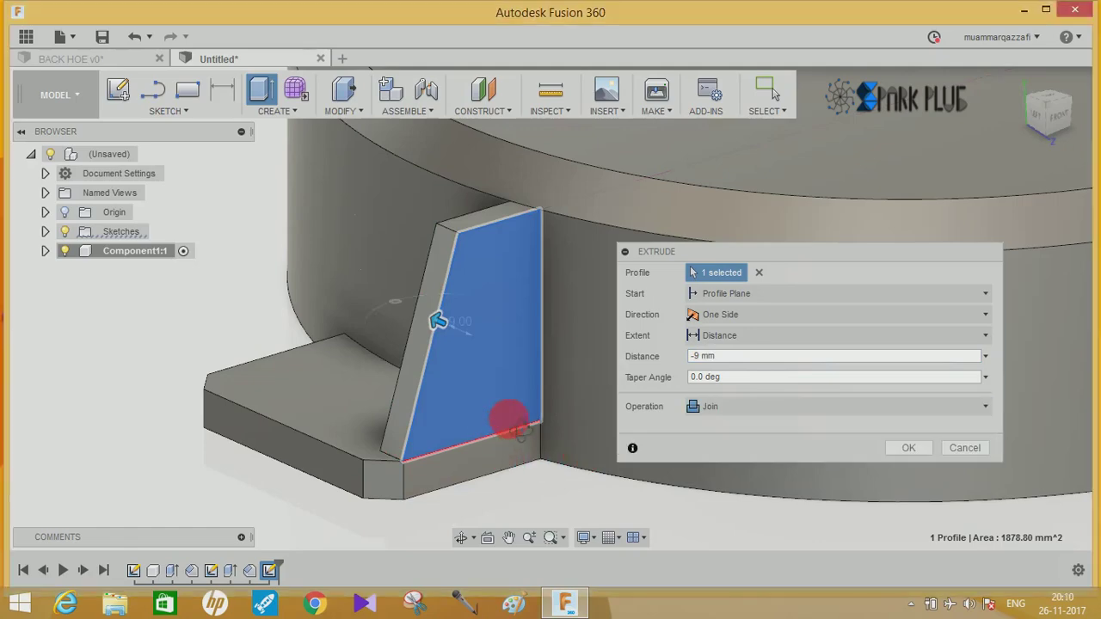
mouse_move(503, 418)
shift+middle_down()
mouse_move(611, 449)
mouse_move(633, 442)
mouse_move(503, 466)
shift+middle_up()
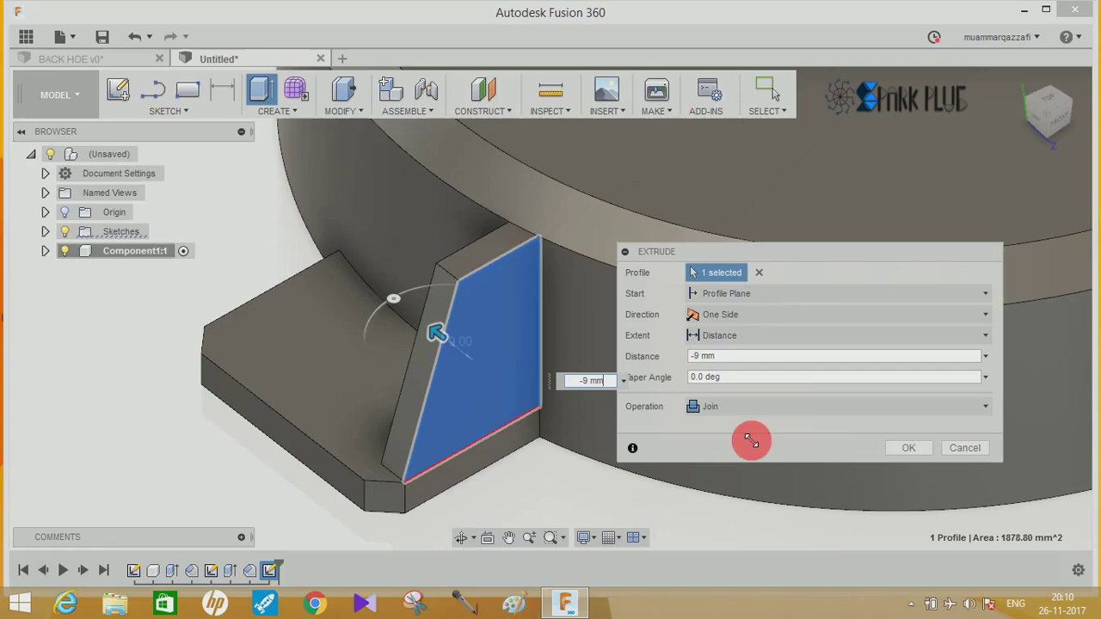
click(907, 447)
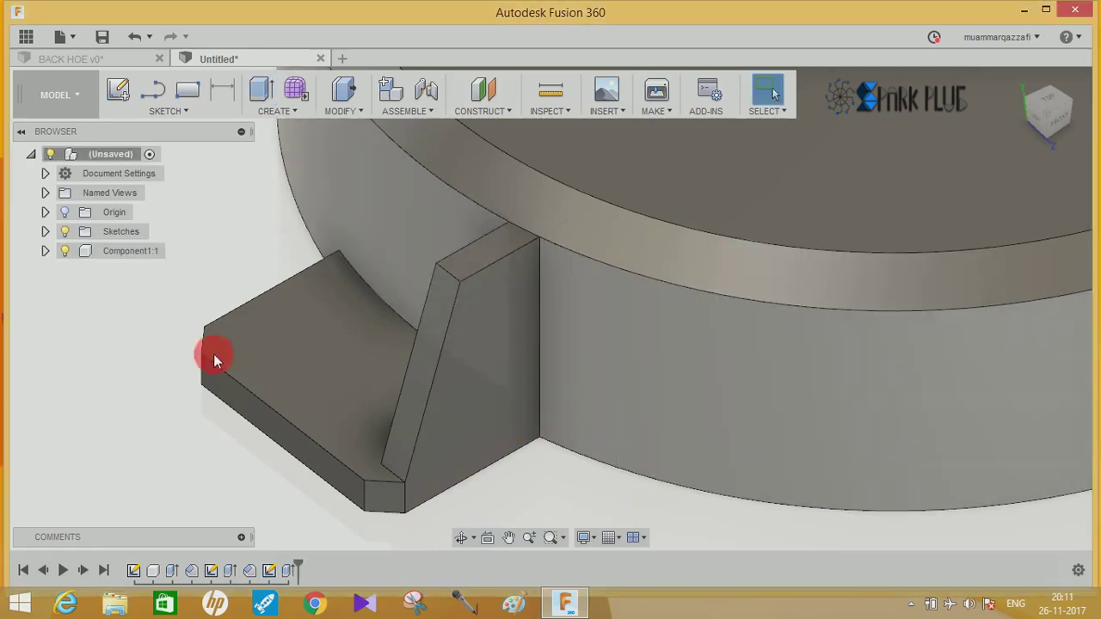
click(339, 364)
Start a sketch on the block's top face and draw a vertical line from its lower corner to the top edge.
click(118, 84)
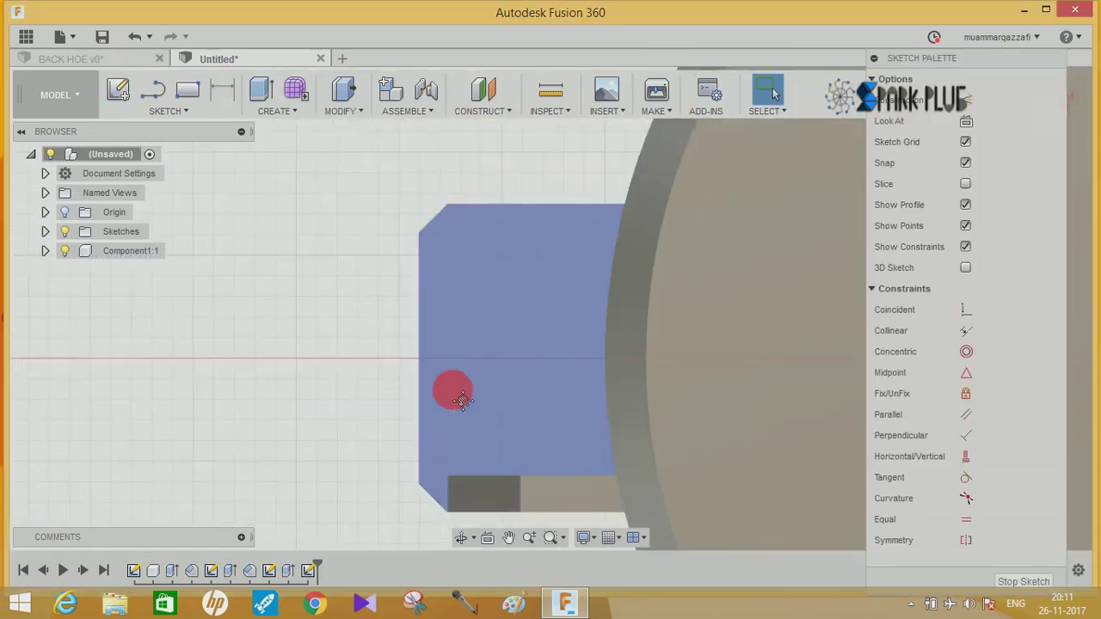
key(l)
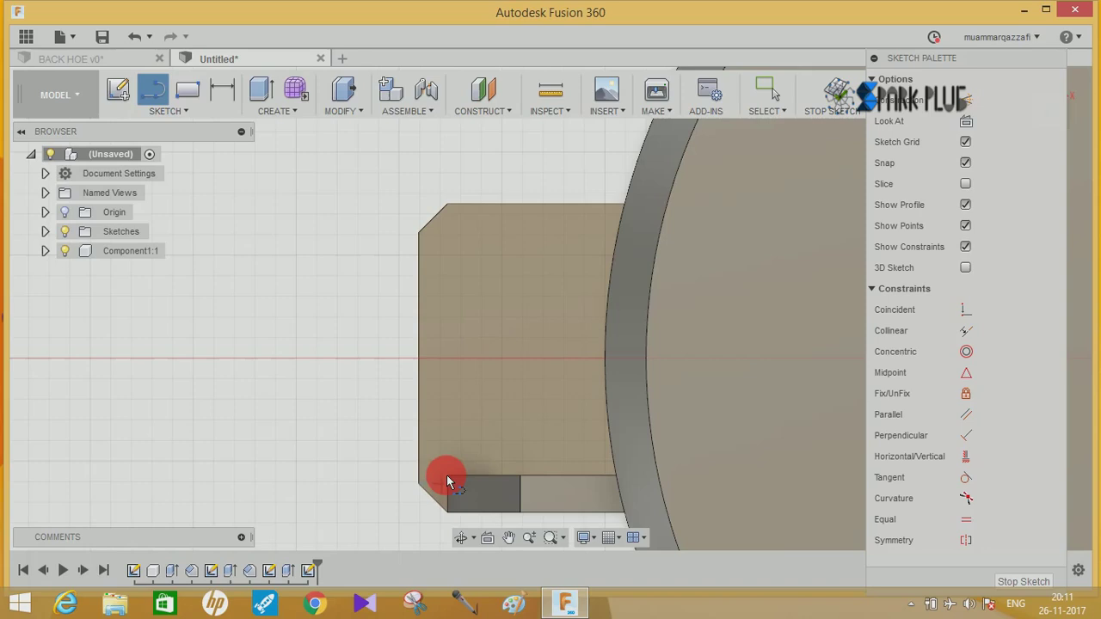
click(446, 474)
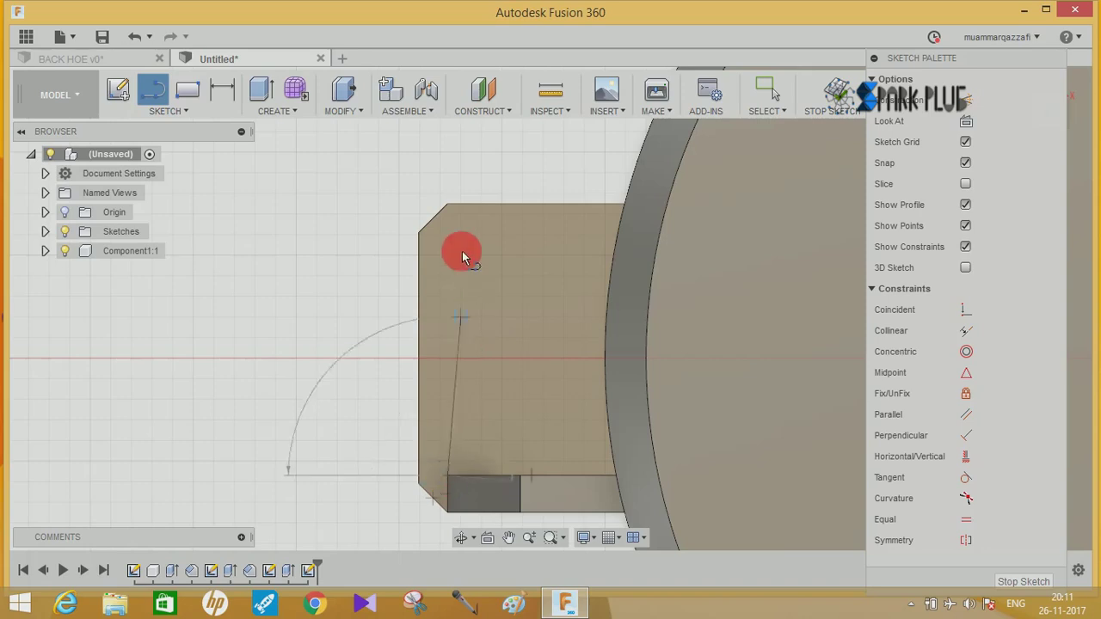
double_click(451, 208)
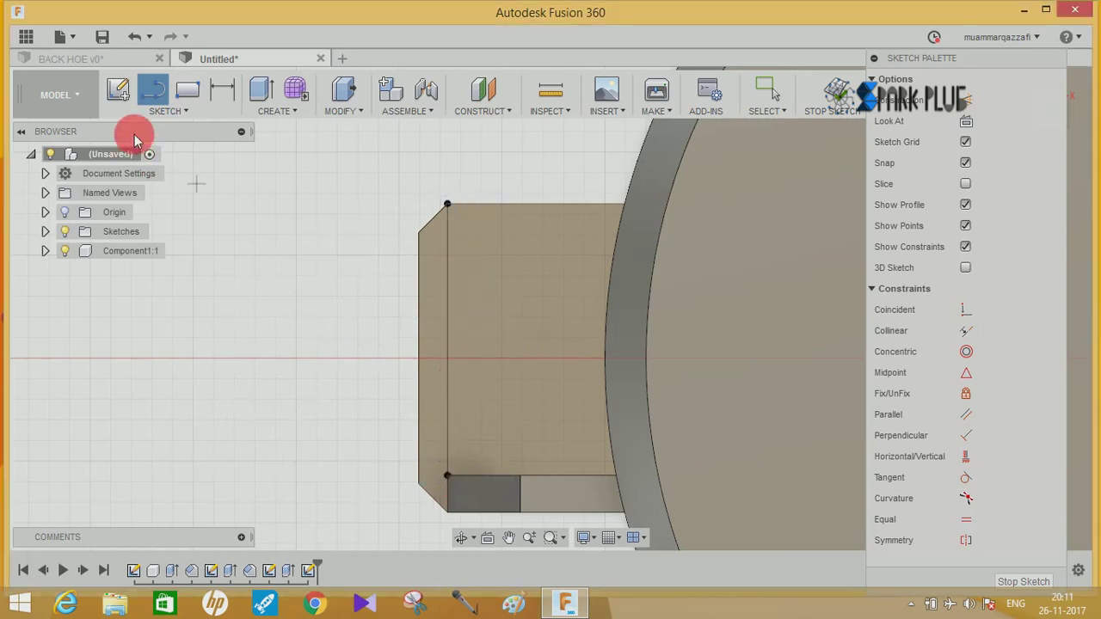
Draw a 6 mm circumscribed hexagon centred on the vertical line near its lower end.
click(168, 112)
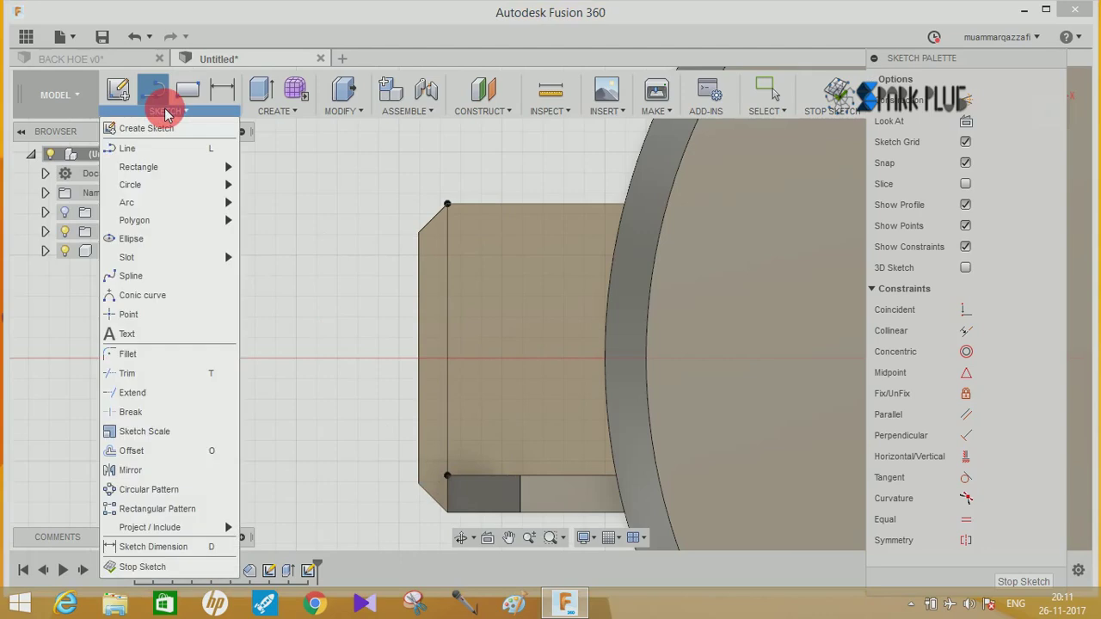
mouse_move(135, 220)
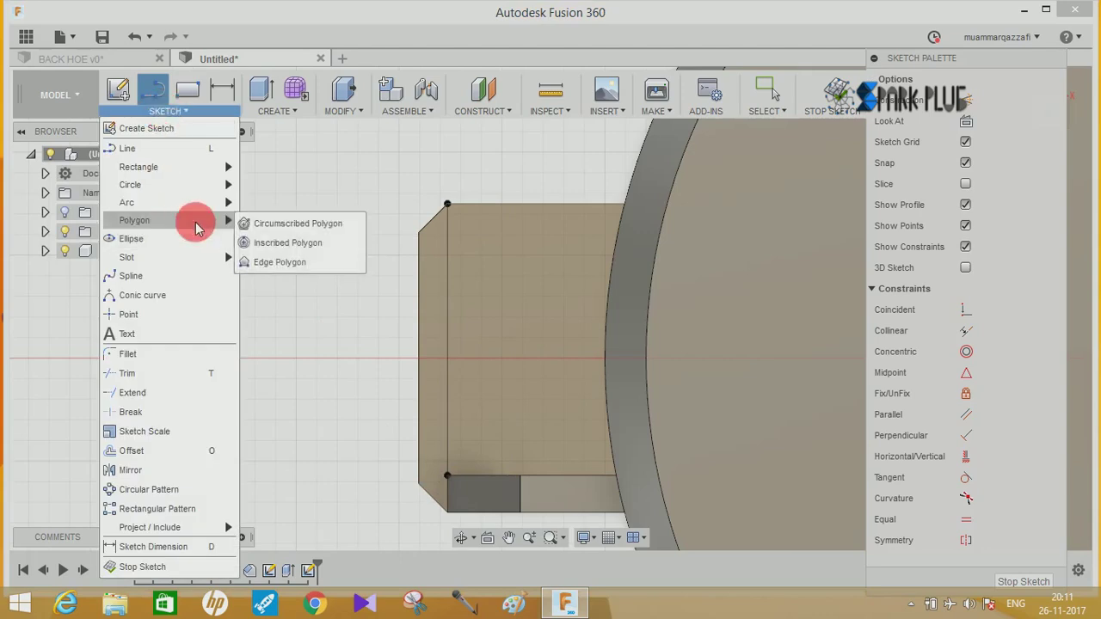
click(273, 224)
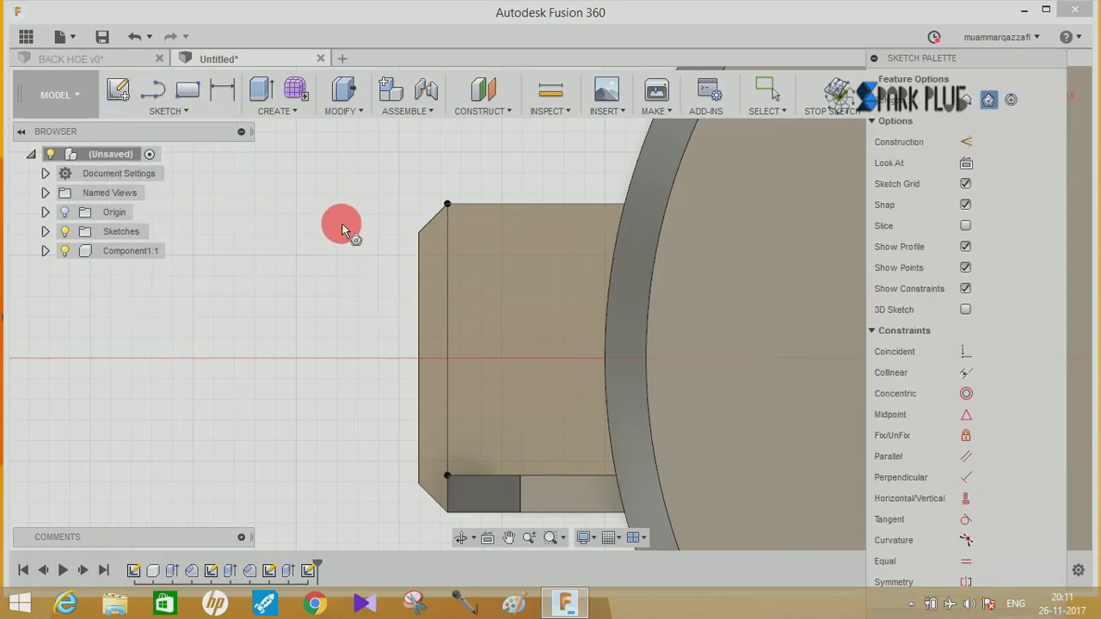
click(449, 423)
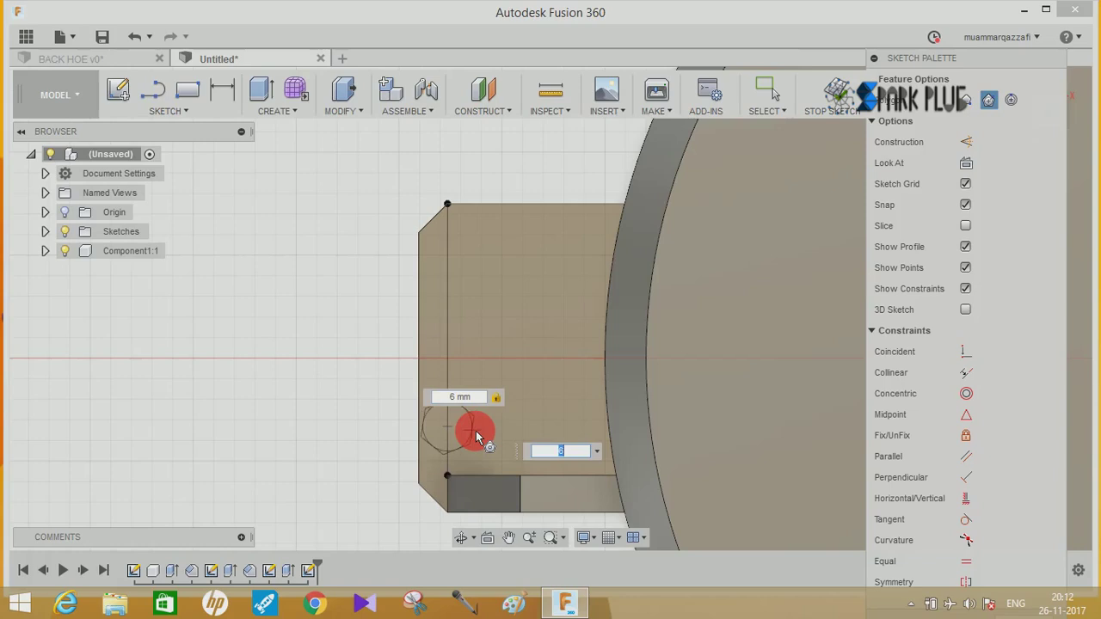
click(477, 436)
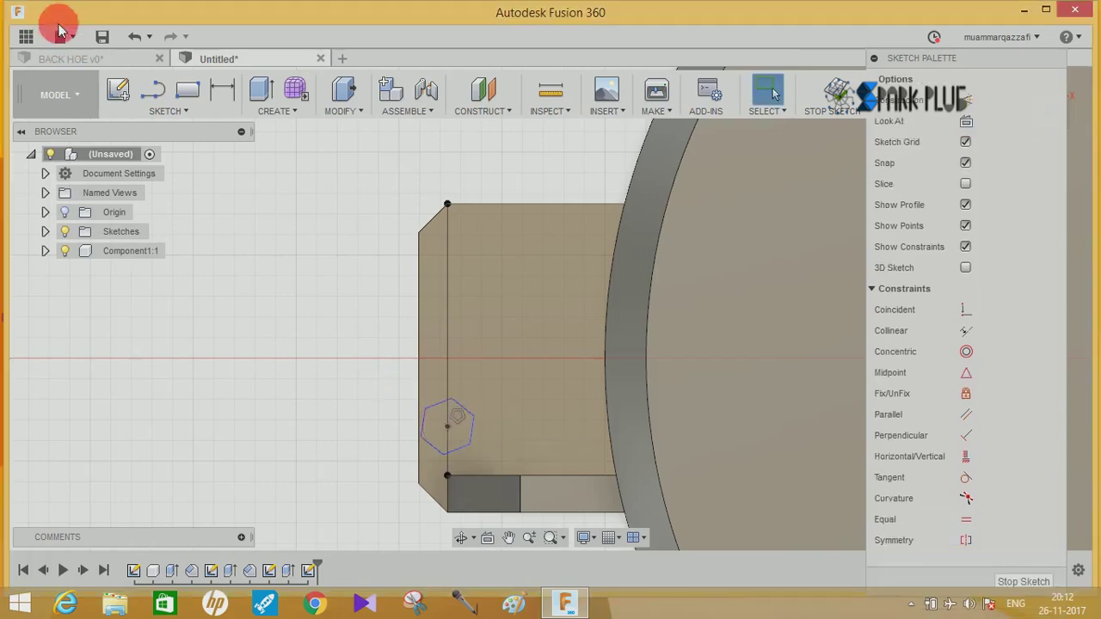
Dimension the hexagon centre from the line's lower endpoint, then undo that dimension.
click(222, 89)
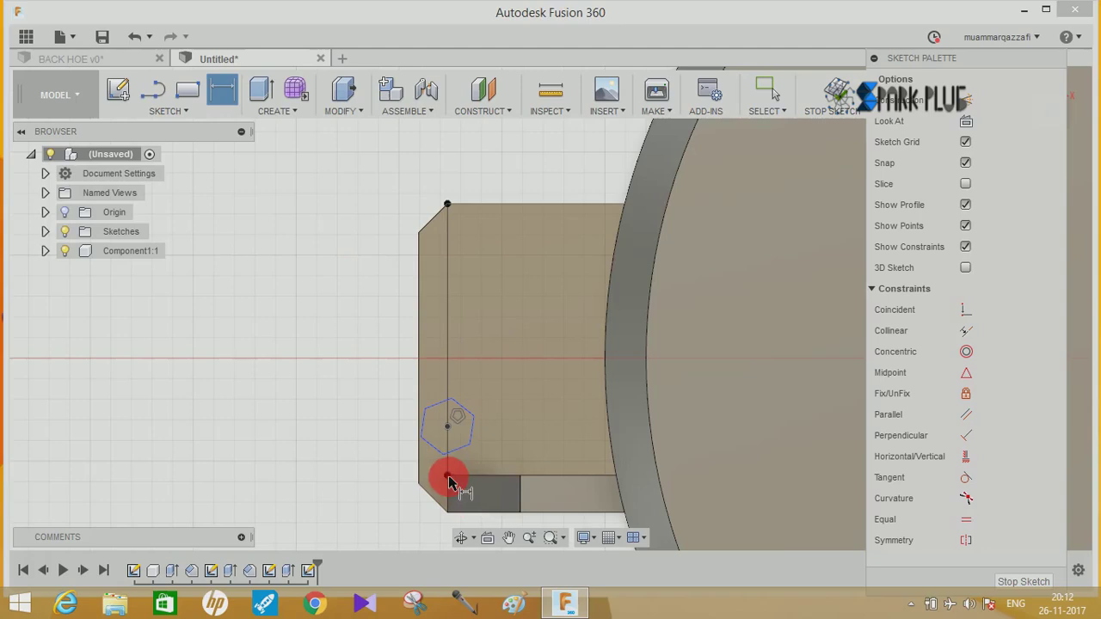
click(447, 476)
click(447, 426)
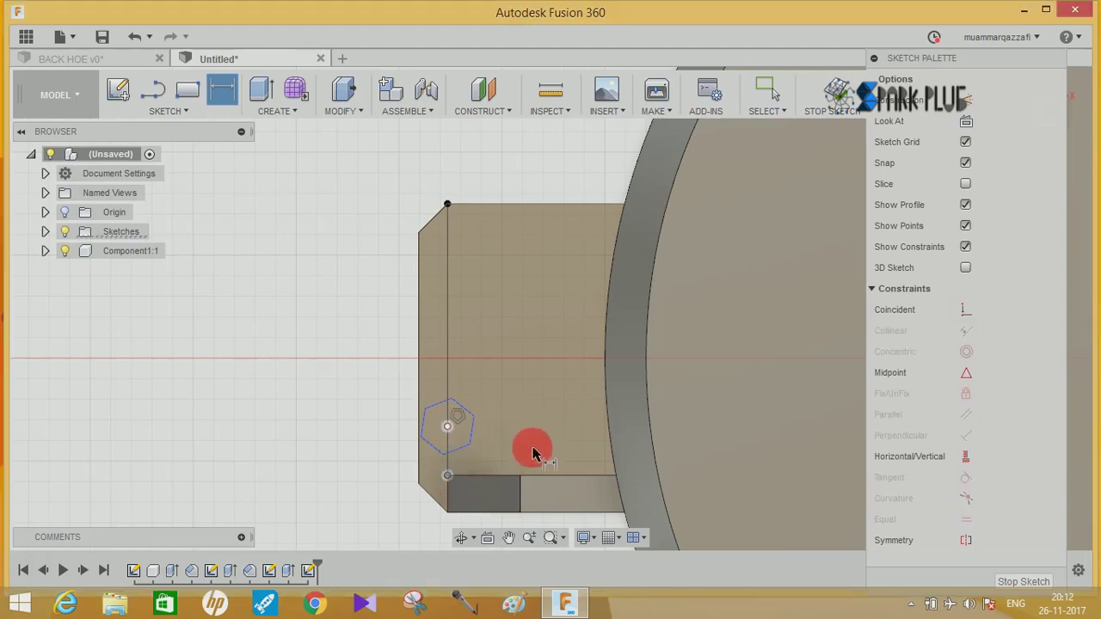
click(533, 454)
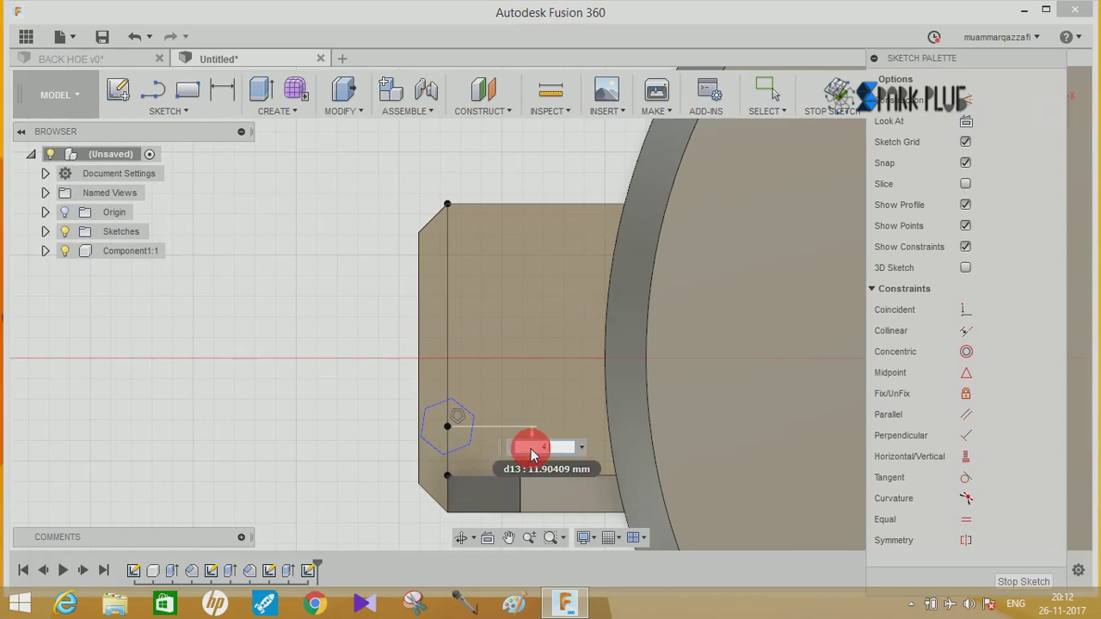
key(Return)
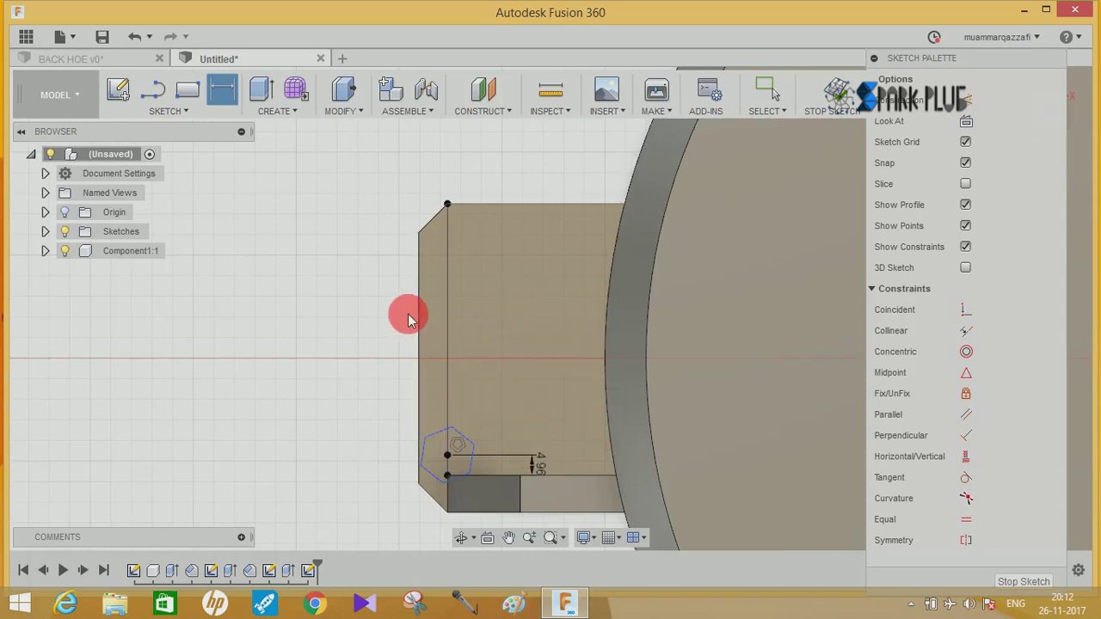
key(Escape)
key(ctrl+z)
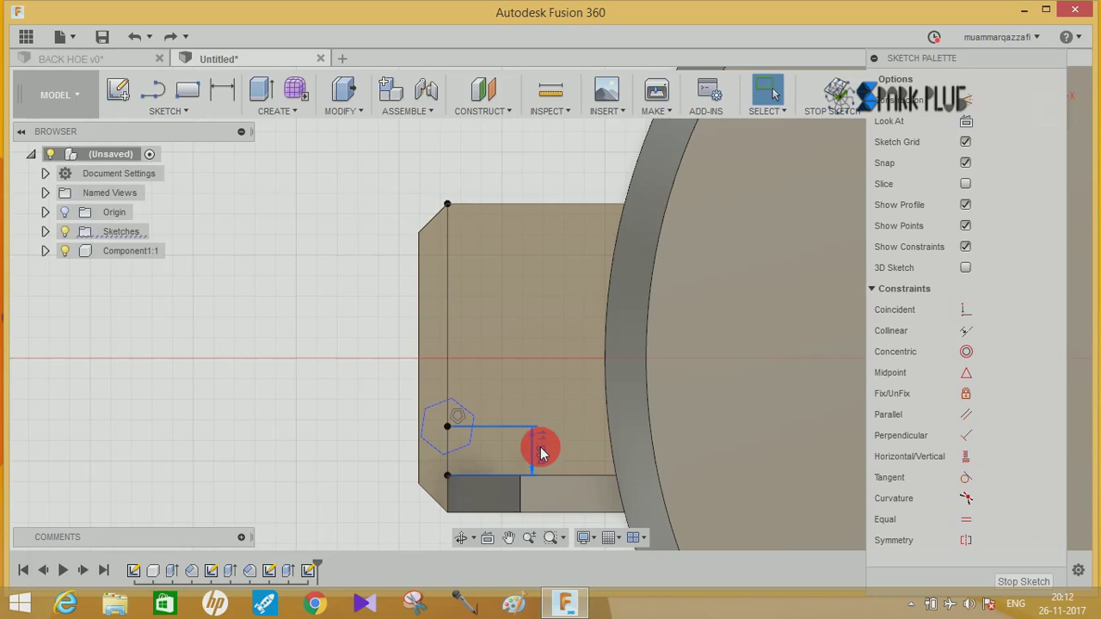
Select the hexagon's top vertex and try a 4 mm height dimension, then cancel it.
click(153, 91)
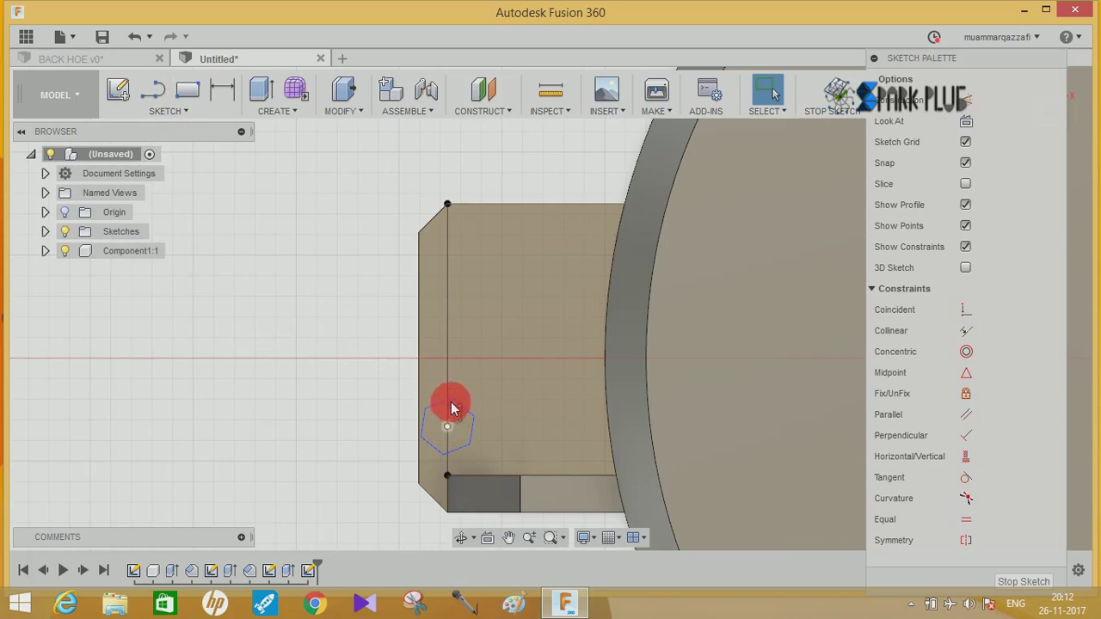
click(447, 401)
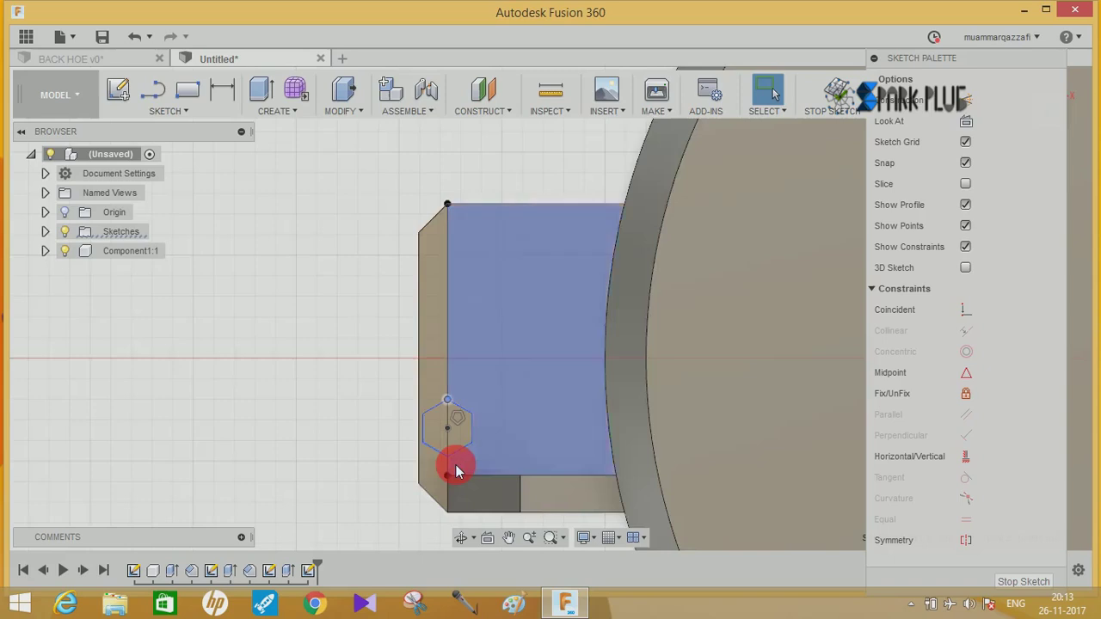
scroll(449, 467, up, 2)
click(226, 90)
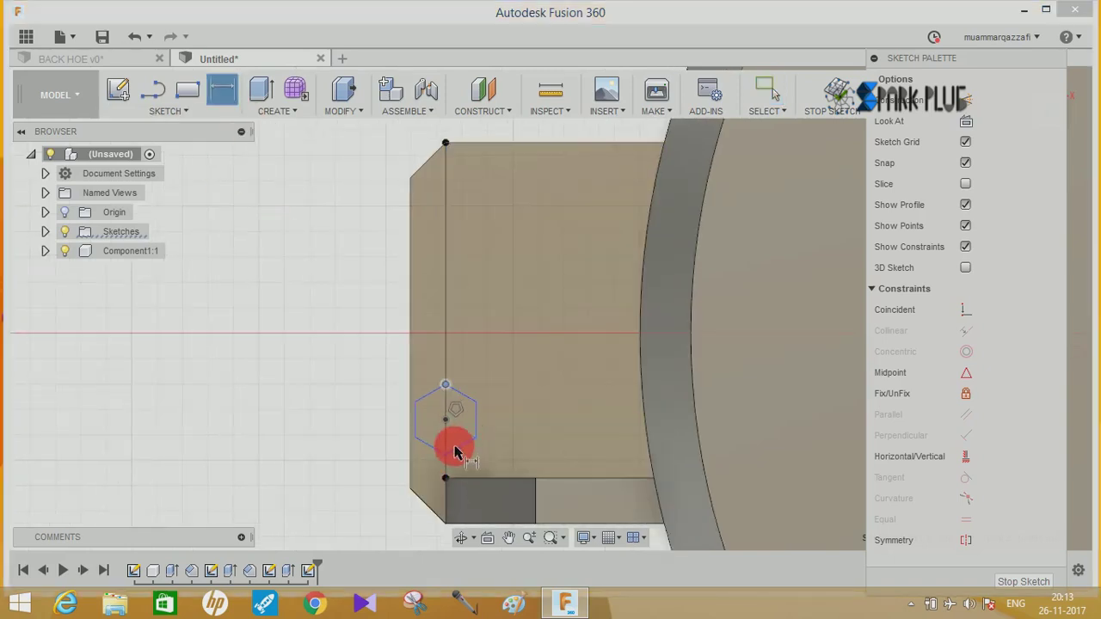
click(445, 456)
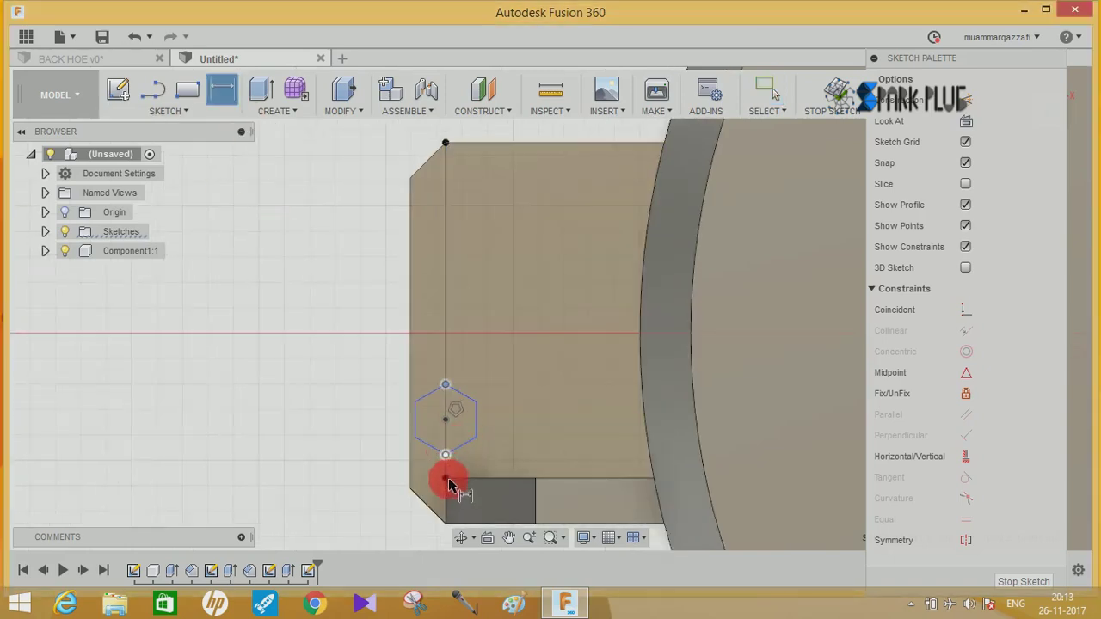
click(457, 473)
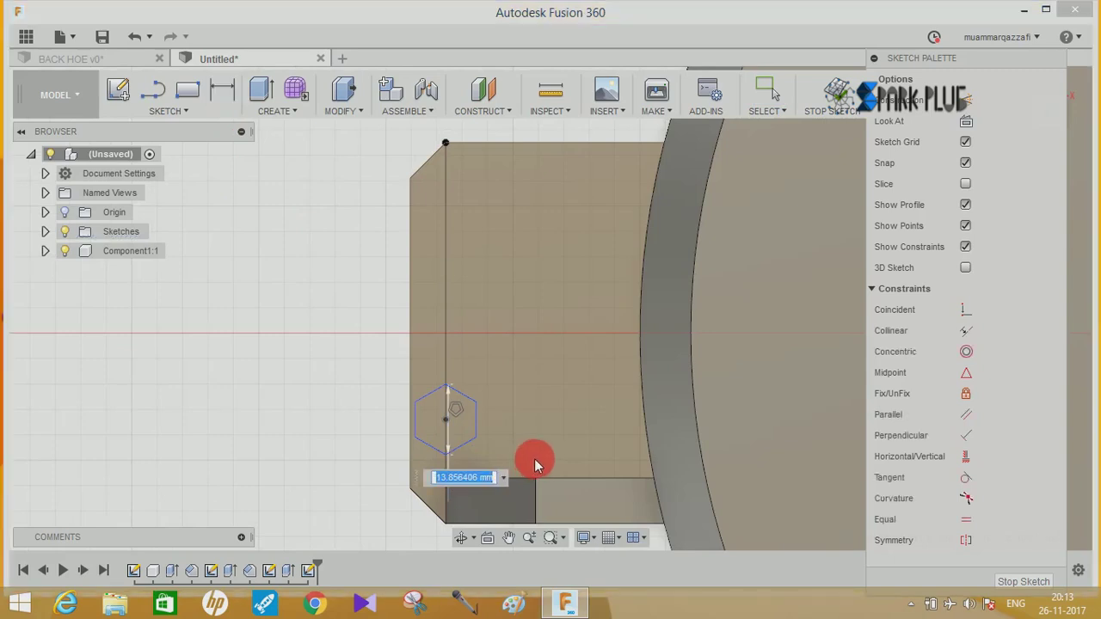
text(4.)
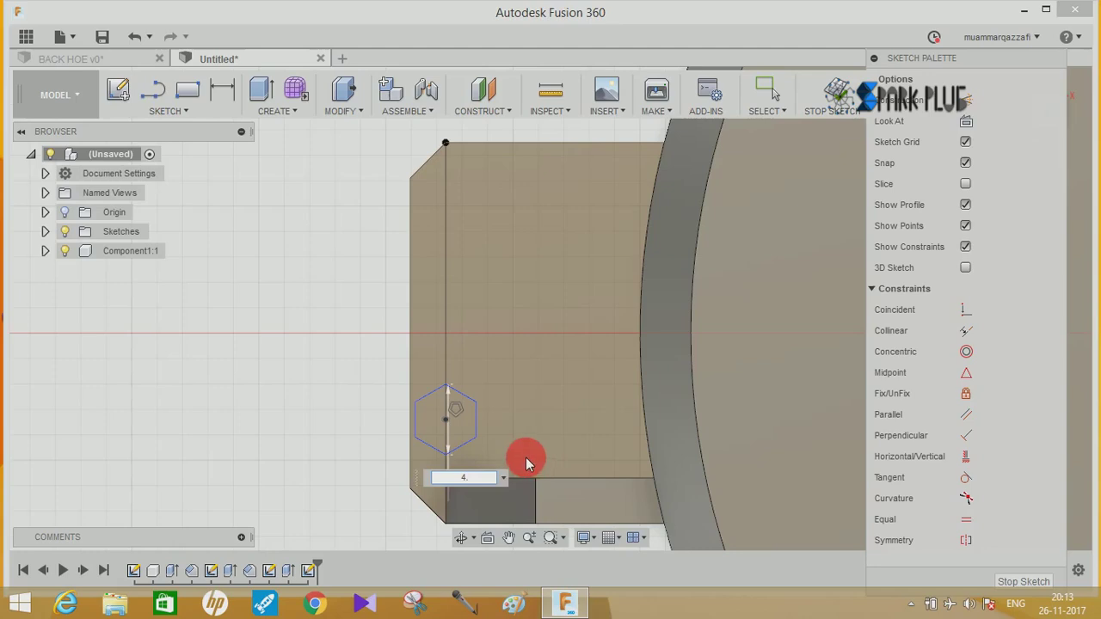
key(Escape)
key(Escape)
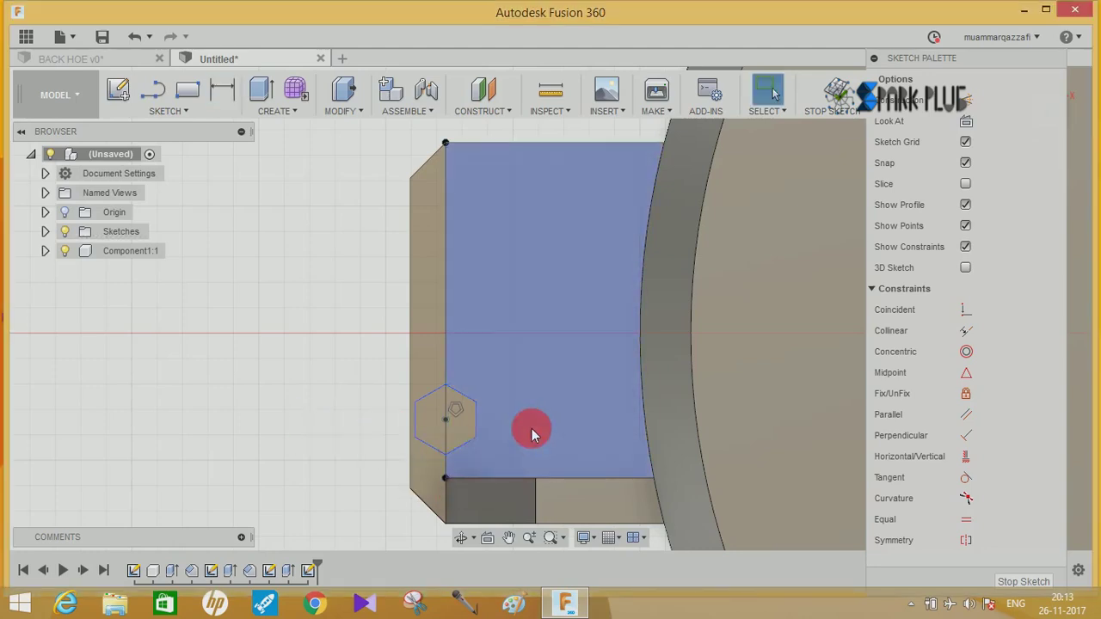
middle_drag(528, 413, 526, 398)
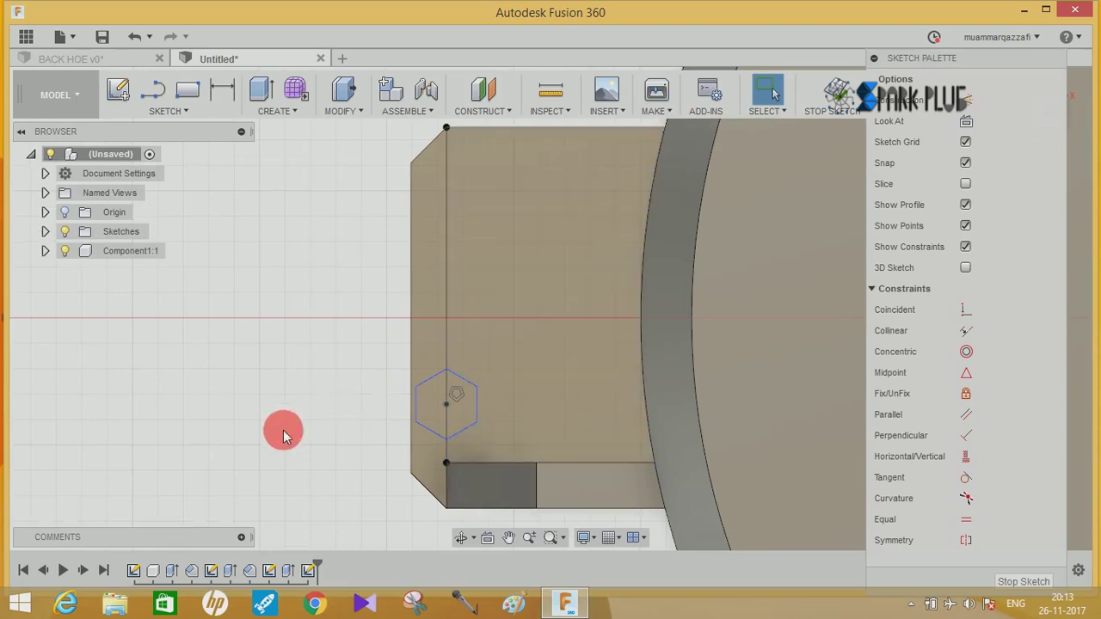
Dimension the hexagon's bottom vertex 4.96 mm above the line's lower endpoint.
click(222, 90)
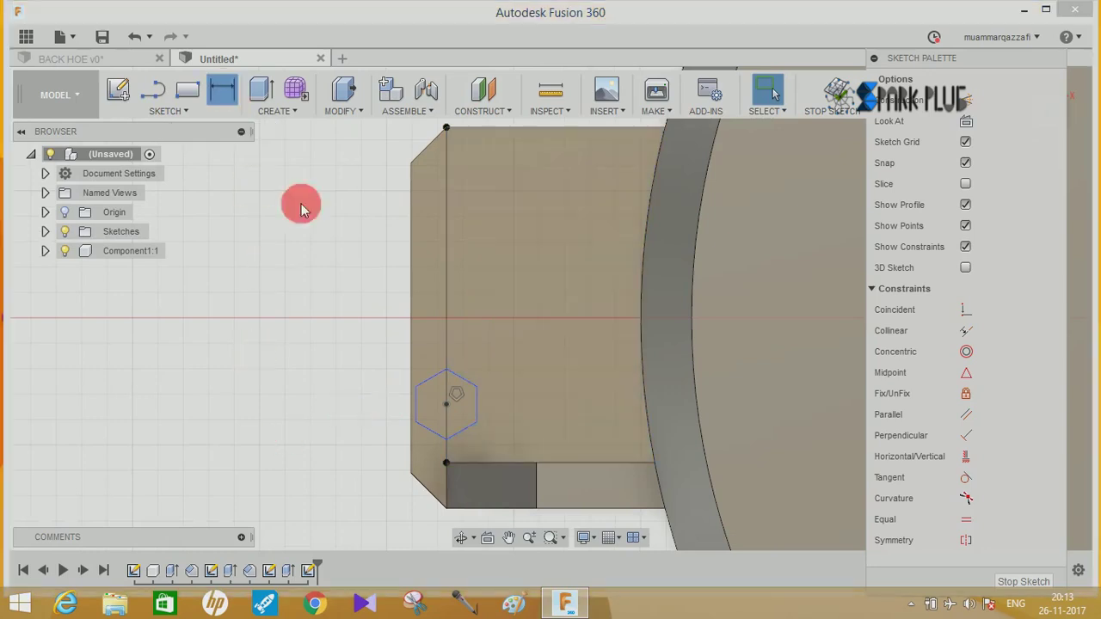
click(446, 462)
click(446, 440)
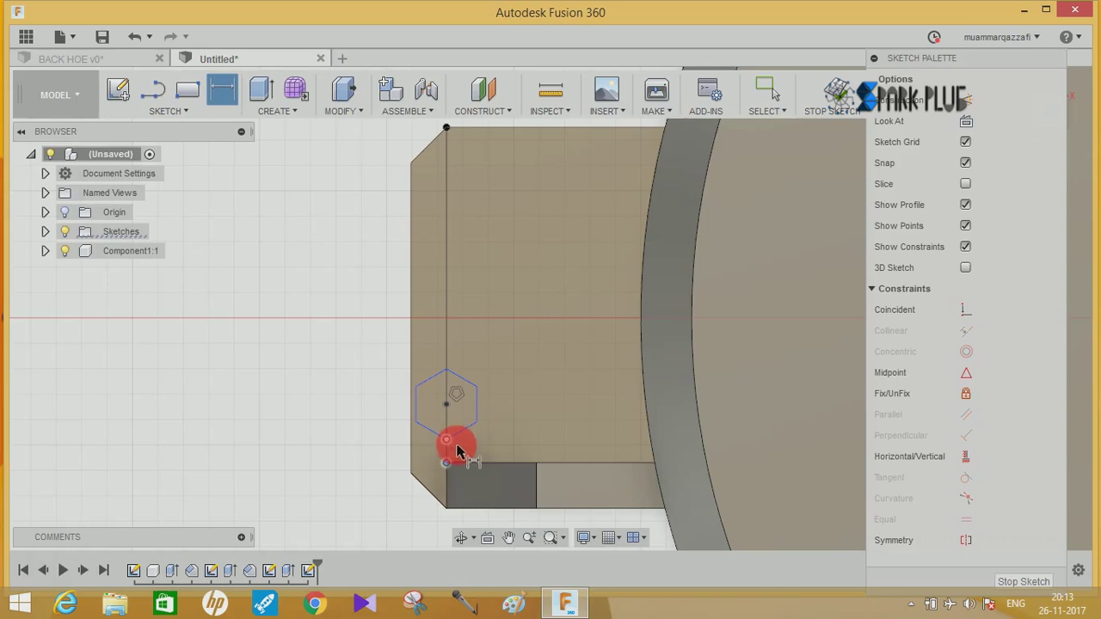
click(338, 454)
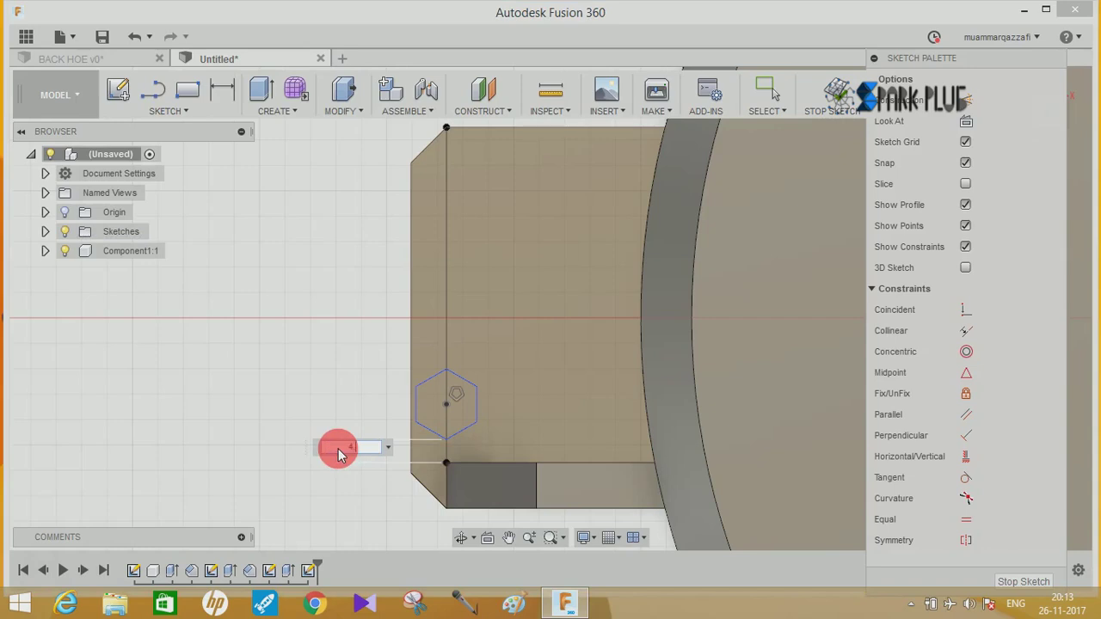
key(Return)
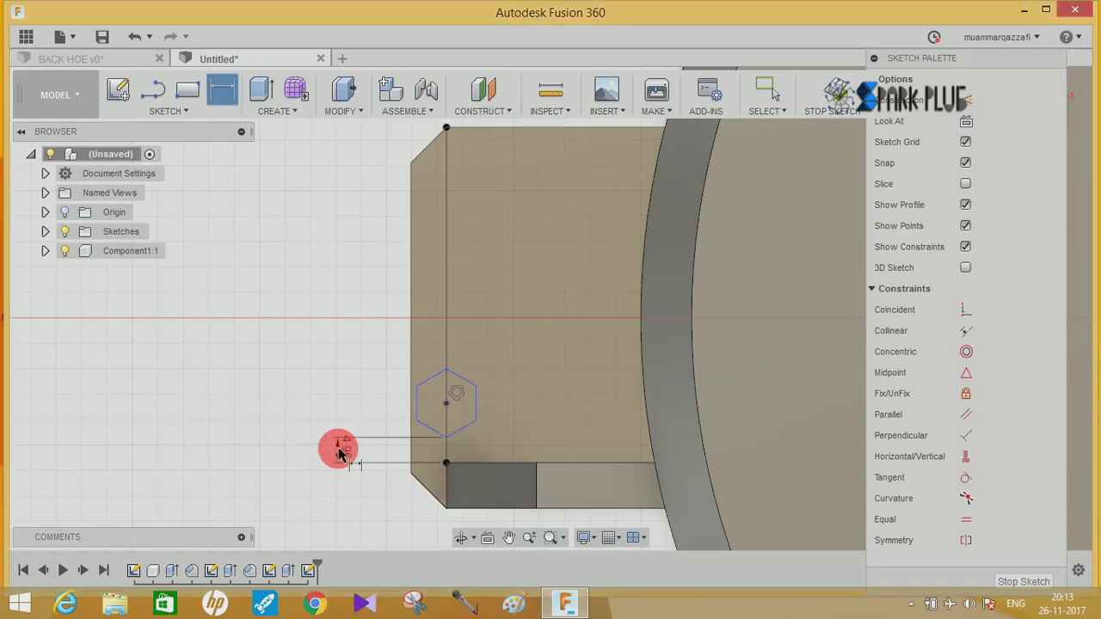
mouse_move(450, 369)
shift+middle_down()
mouse_move(492, 322)
mouse_move(307, 188)
shift+middle_up()
Extrude both halves of the hexagon 3.5 mm as a joined raised bolt head.
click(261, 101)
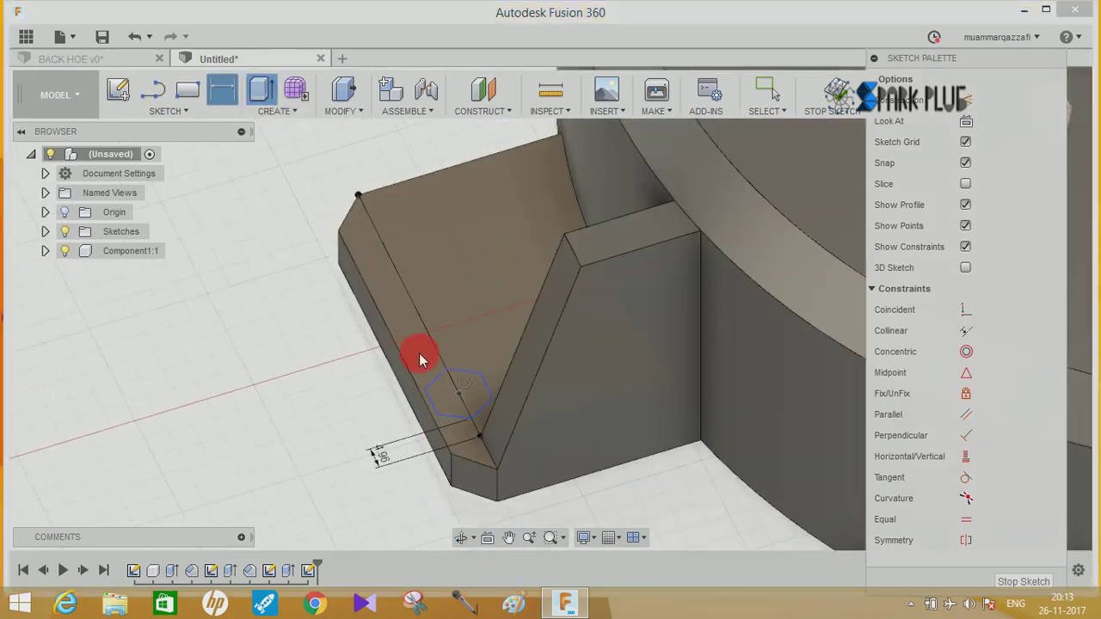
click(470, 392)
click(732, 356)
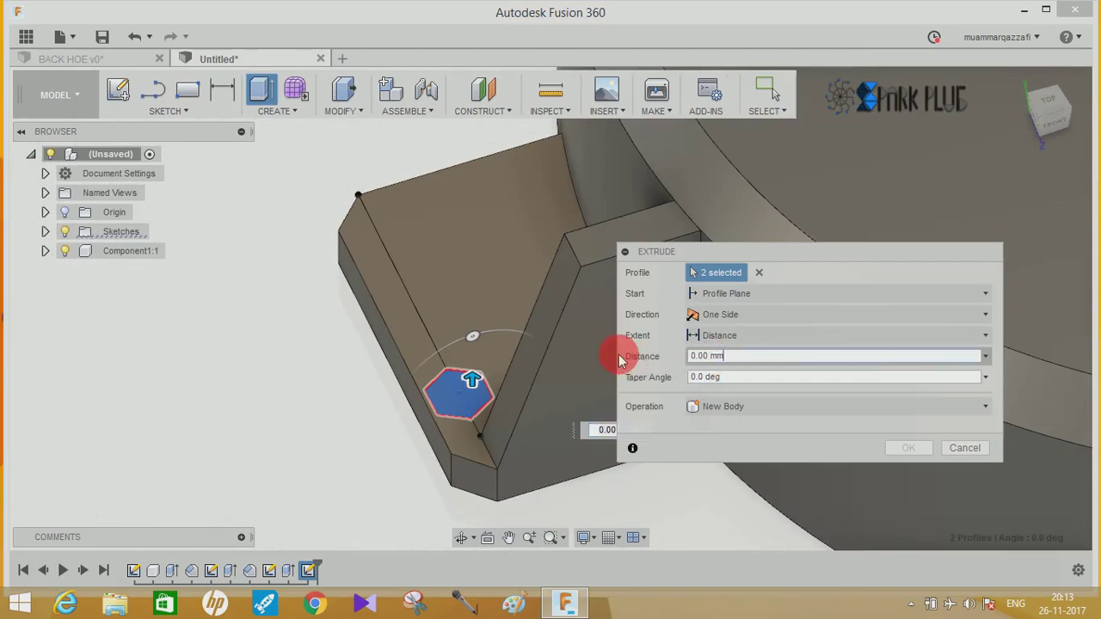
text(5)
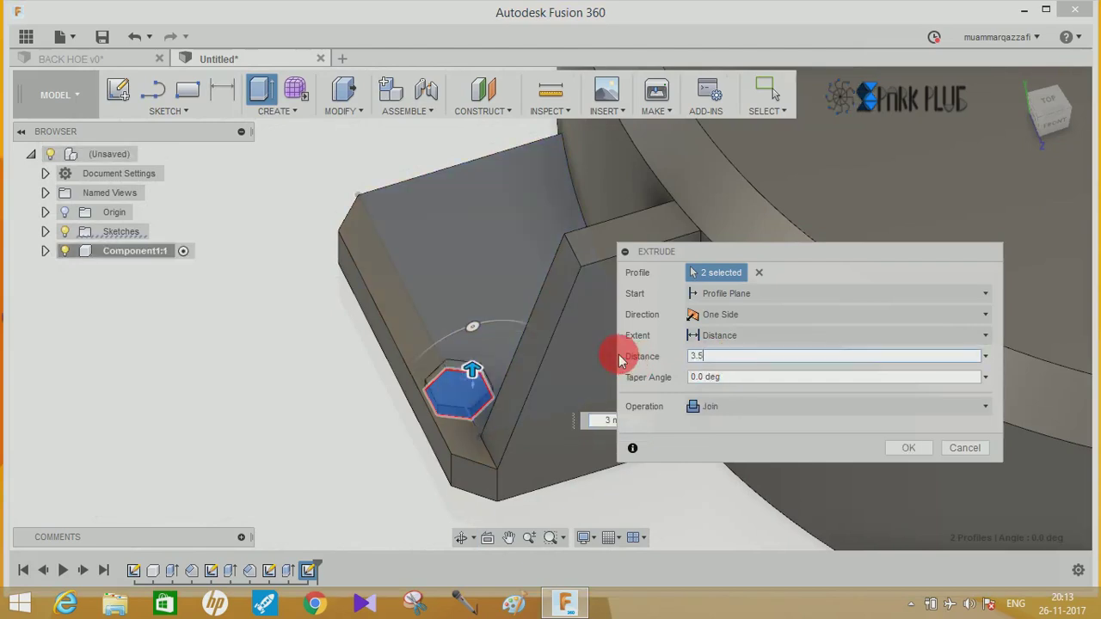
click(892, 449)
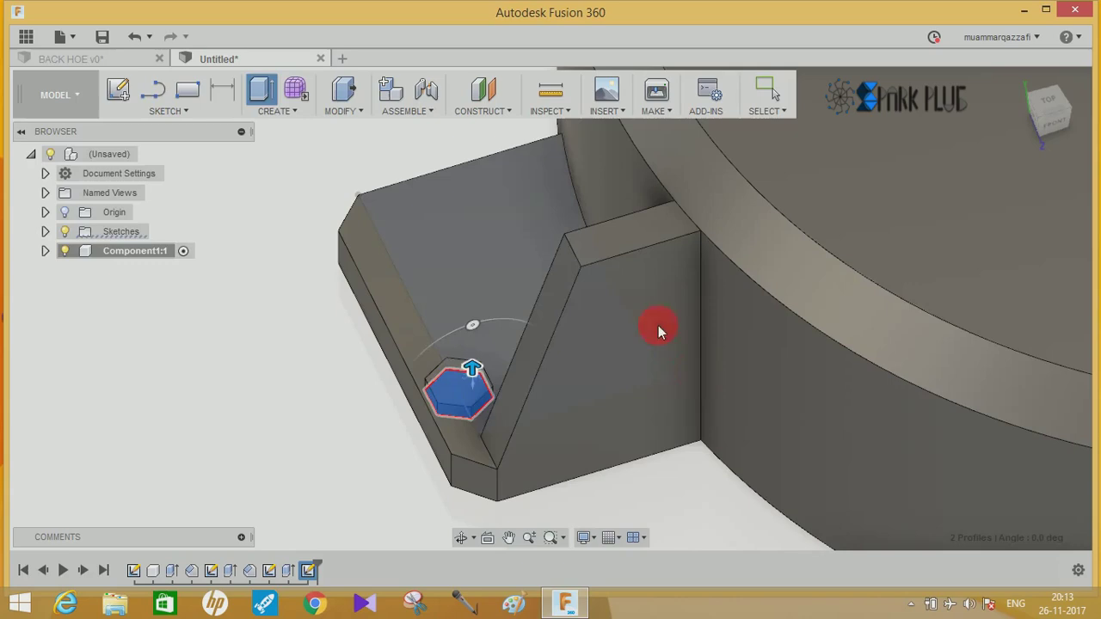
mouse_move(285, 211)
middle_down()
mouse_move(241, 247)
mouse_move(275, 266)
middle_up()
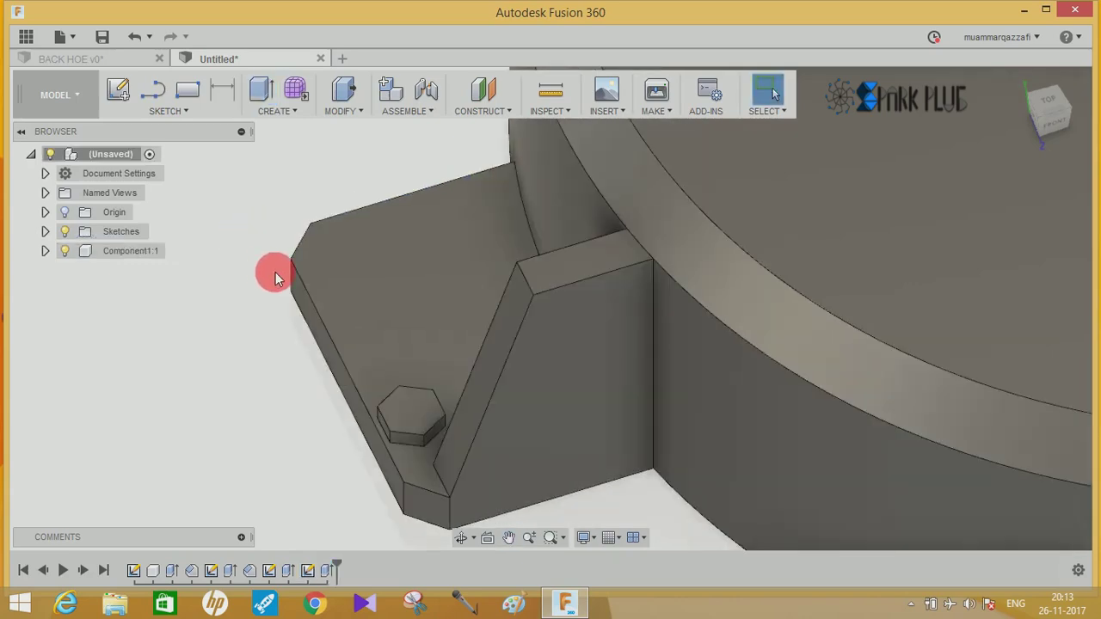
Create a midplane between the bracket base's two end faces, which are 75 mm apart.
click(469, 112)
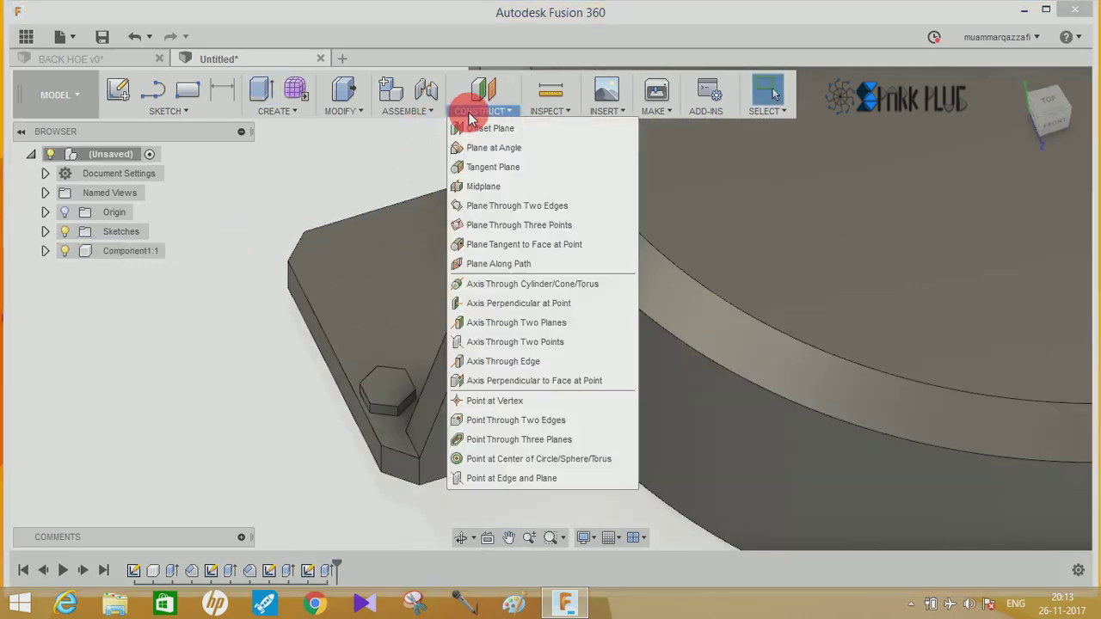
click(485, 186)
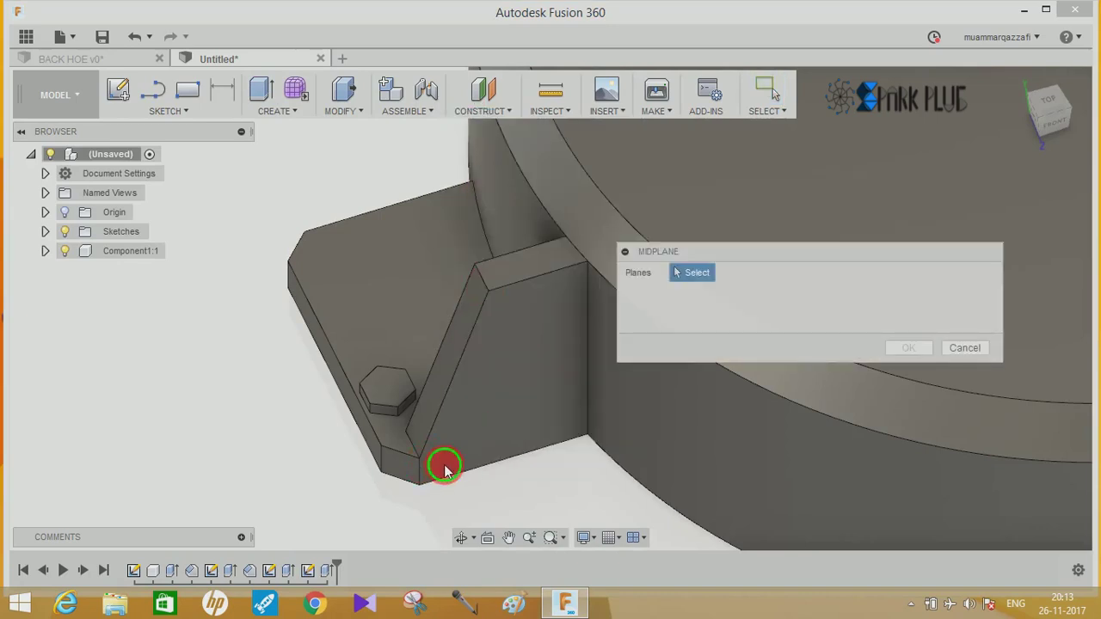
click(514, 421)
shift+middle_drag(381, 332, 523, 307)
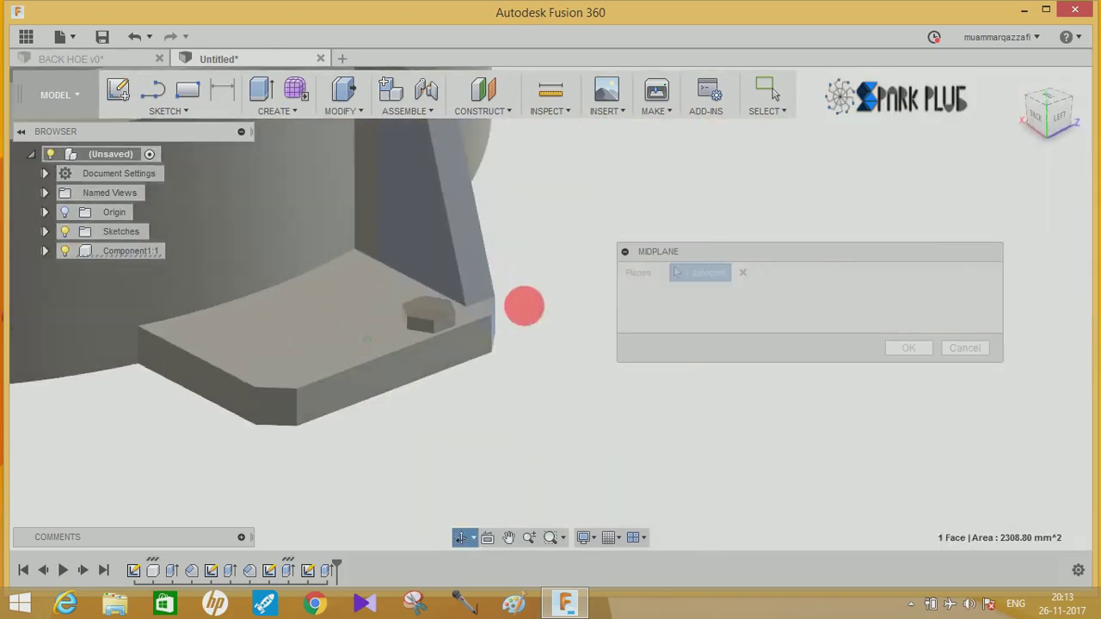
click(209, 382)
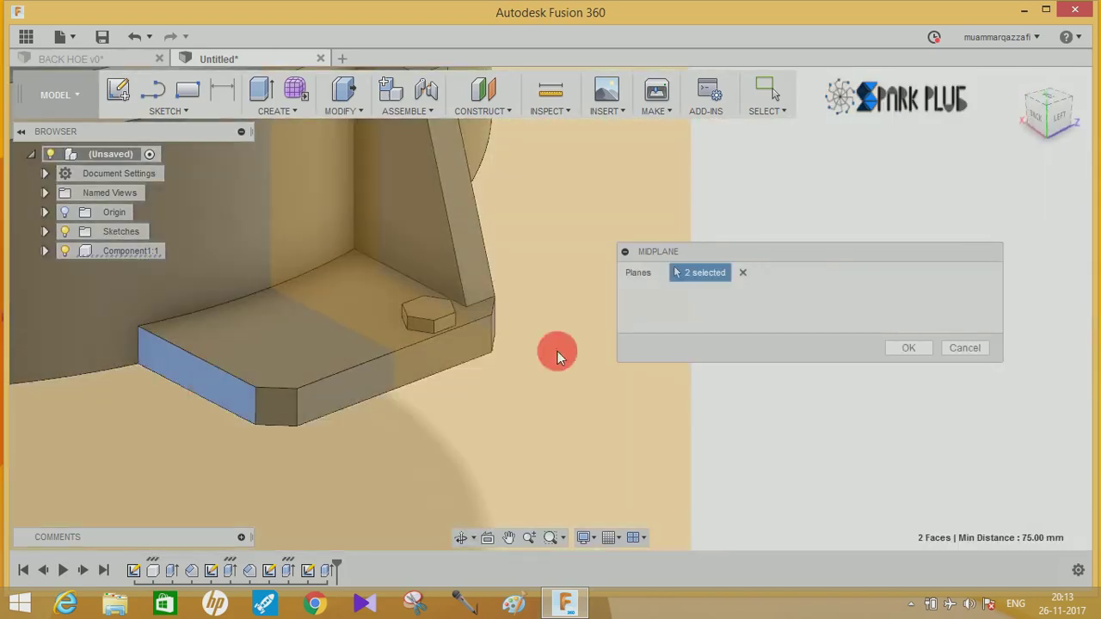
click(885, 348)
mouse_move(823, 351)
shift+middle_down()
mouse_move(914, 343)
mouse_move(834, 368)
mouse_move(831, 356)
mouse_move(388, 393)
mouse_move(607, 369)
shift+middle_up()
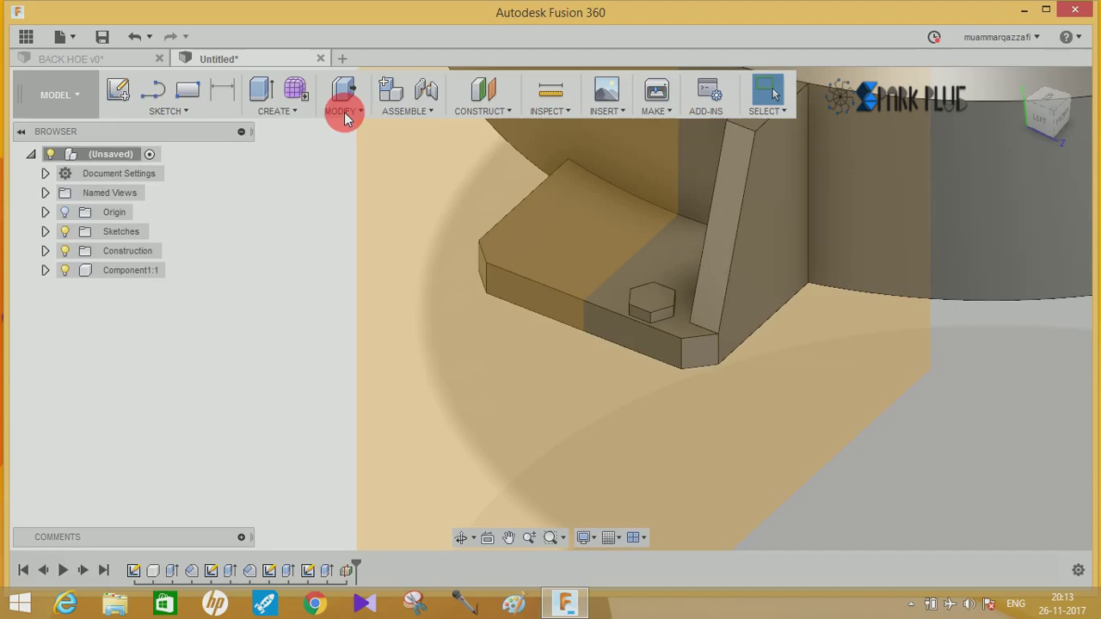
Start a Features-type mirror using the new midplane as the mirror plane.
click(283, 114)
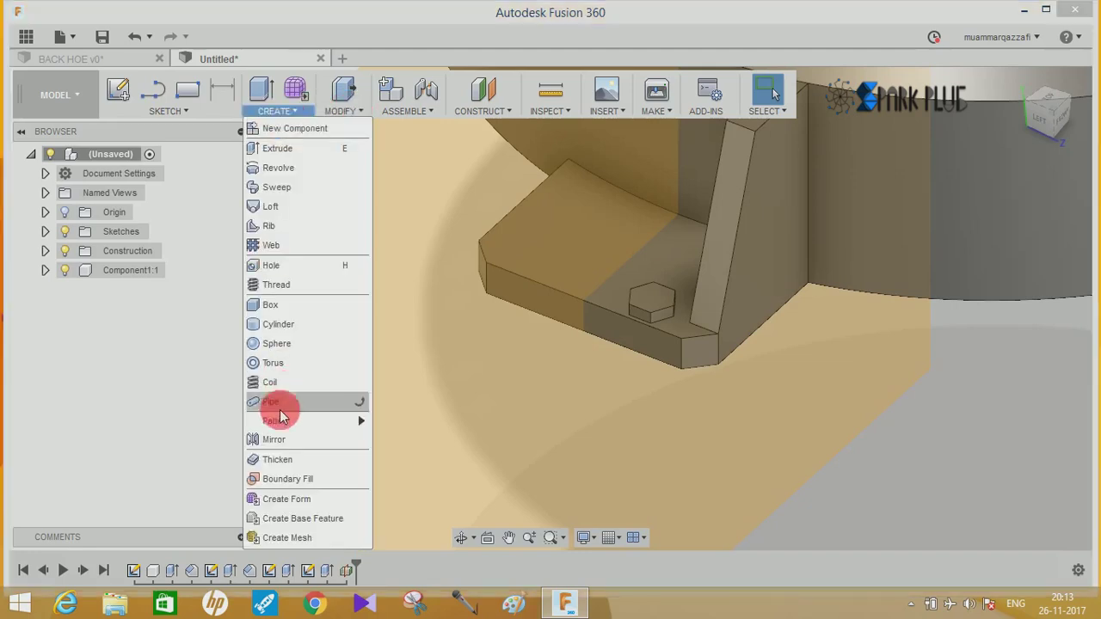
click(275, 439)
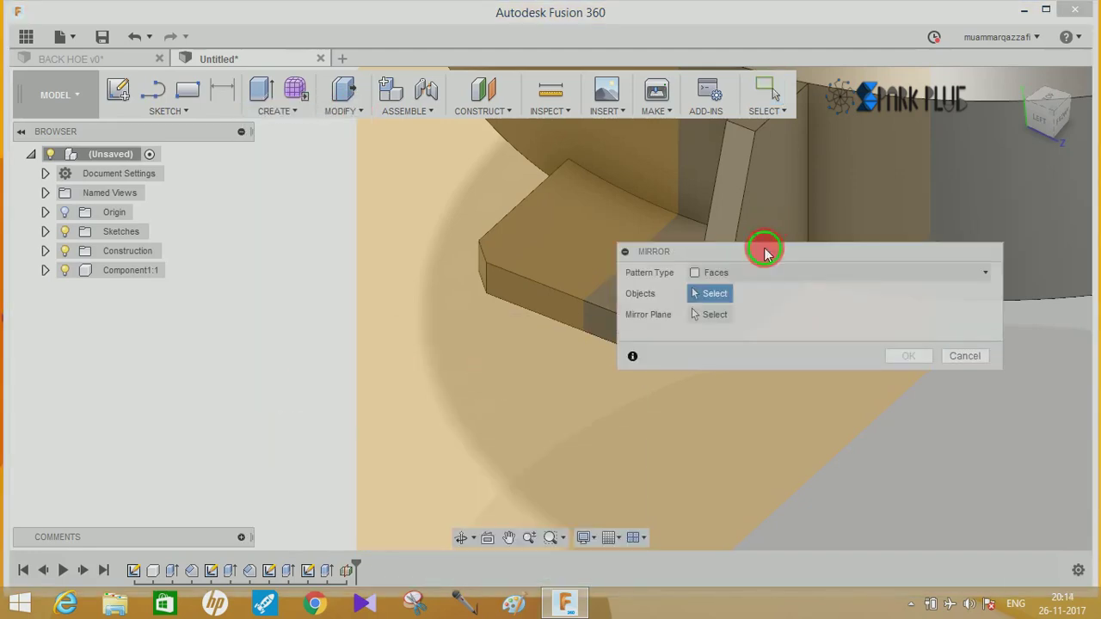
drag(764, 249, 877, 155)
click(897, 180)
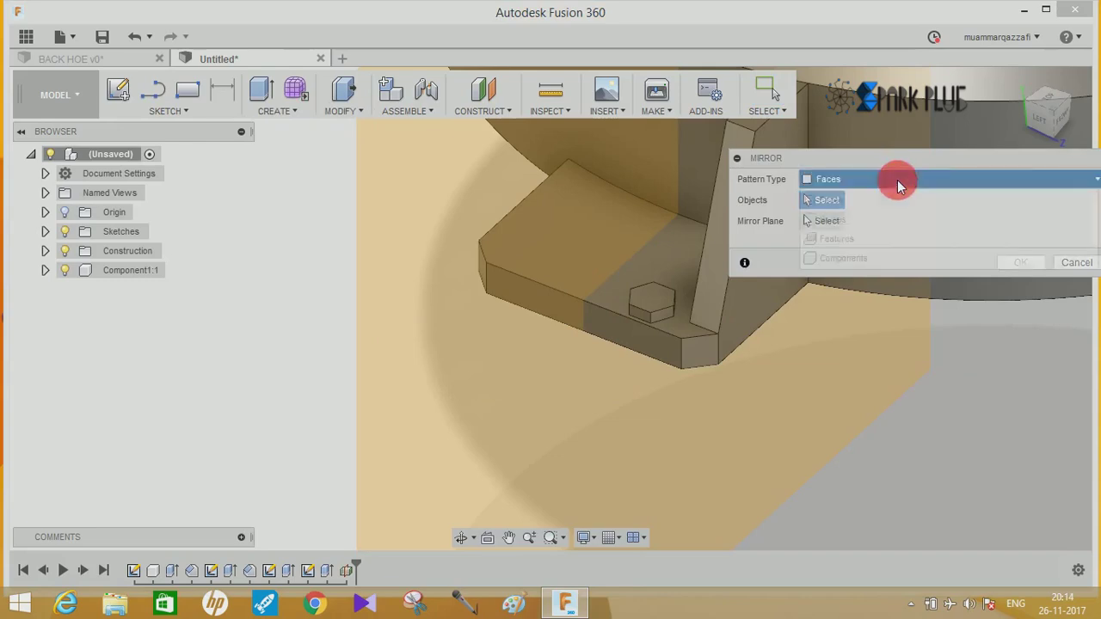
click(839, 238)
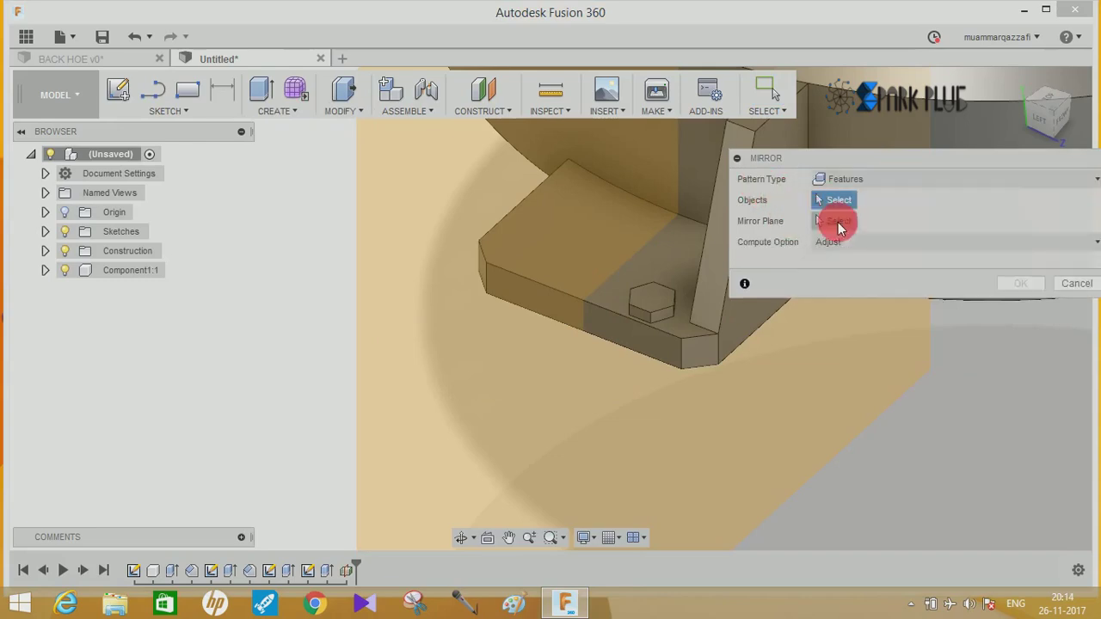
click(827, 222)
click(813, 314)
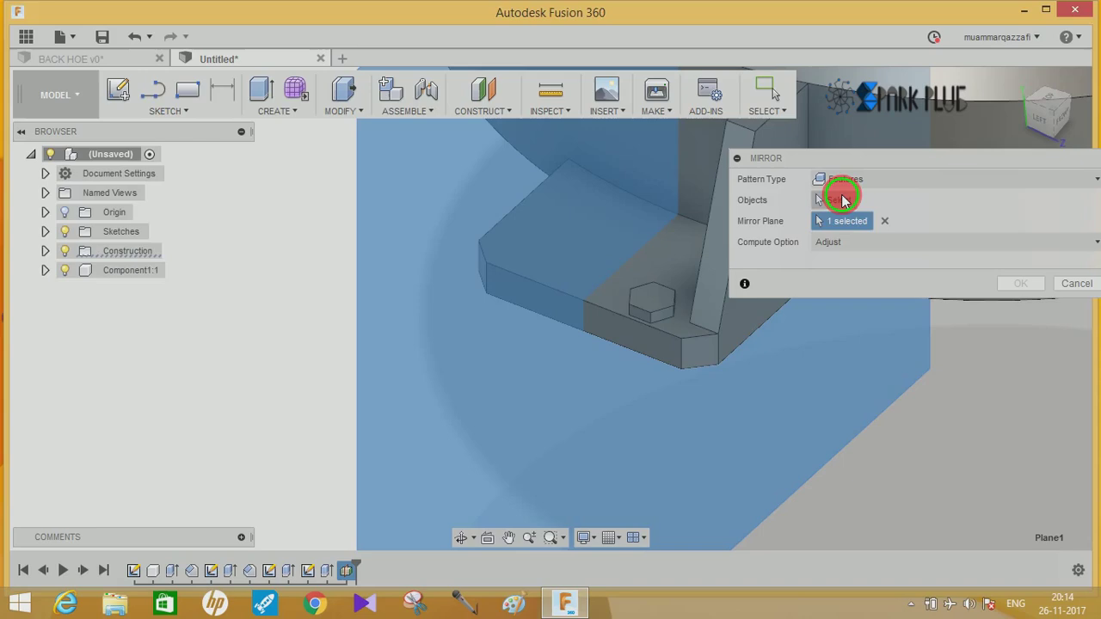
Select the hexagon and angled rib features in the timeline and apply the mirror.
click(324, 573)
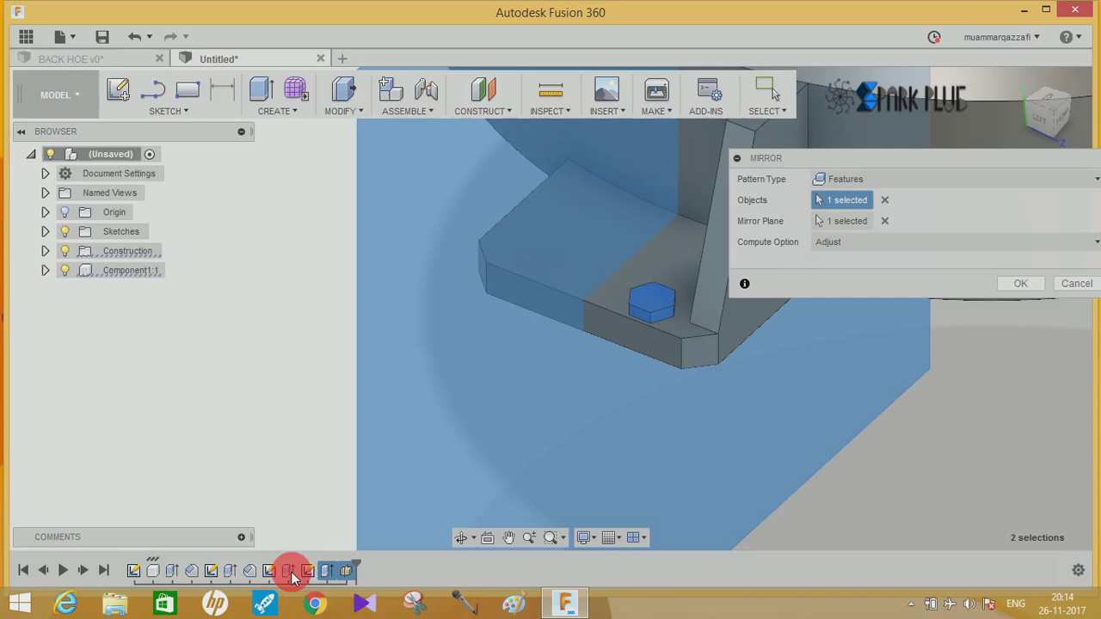
click(884, 199)
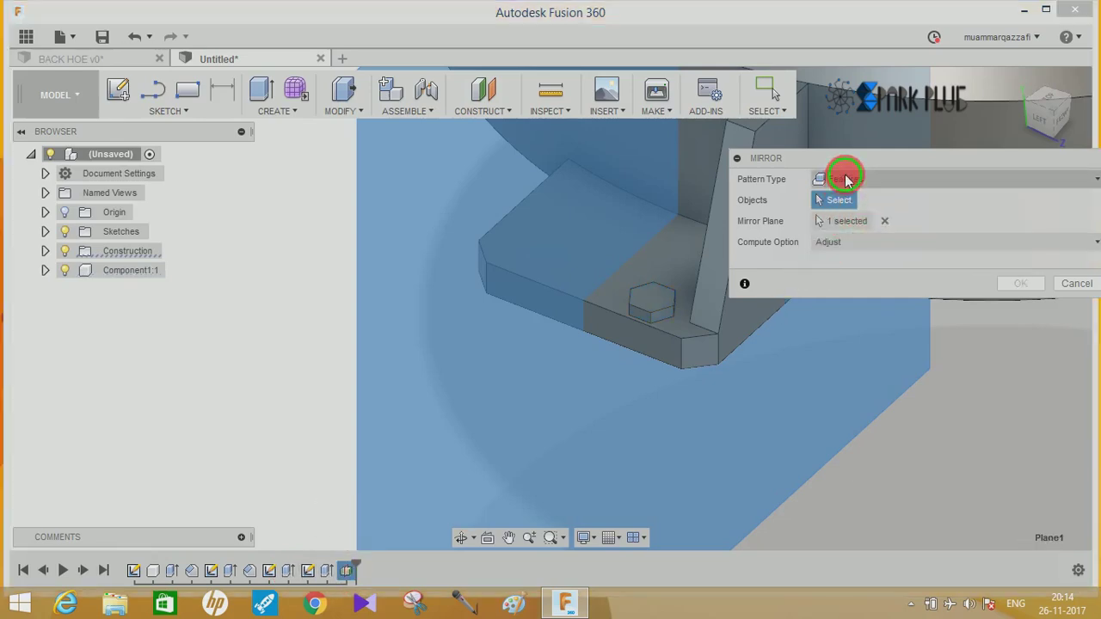
click(843, 179)
click(847, 180)
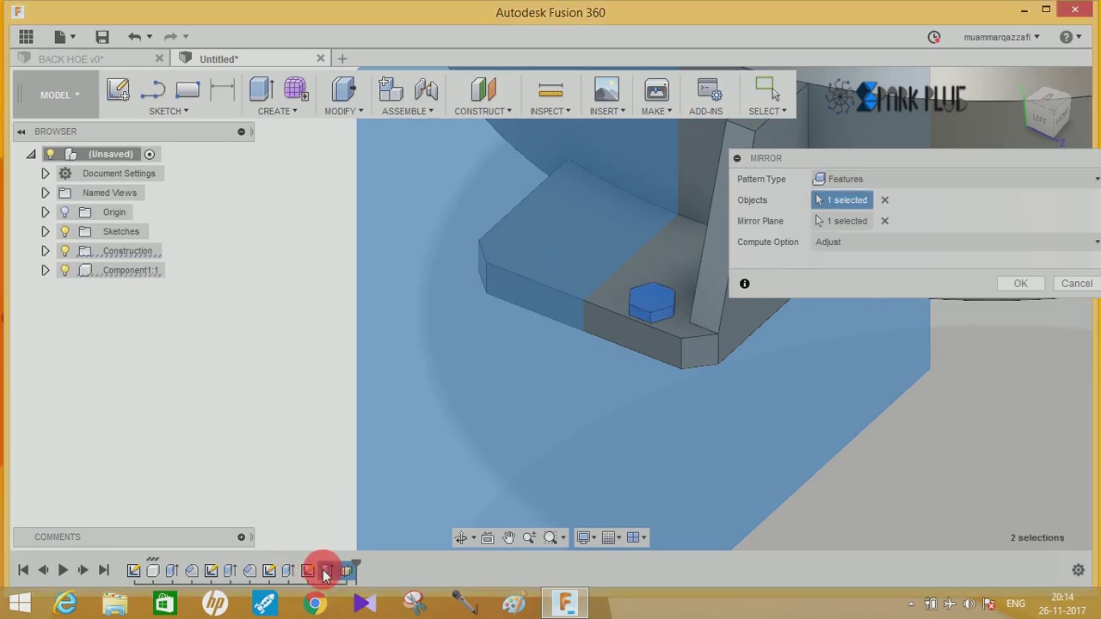
click(290, 574)
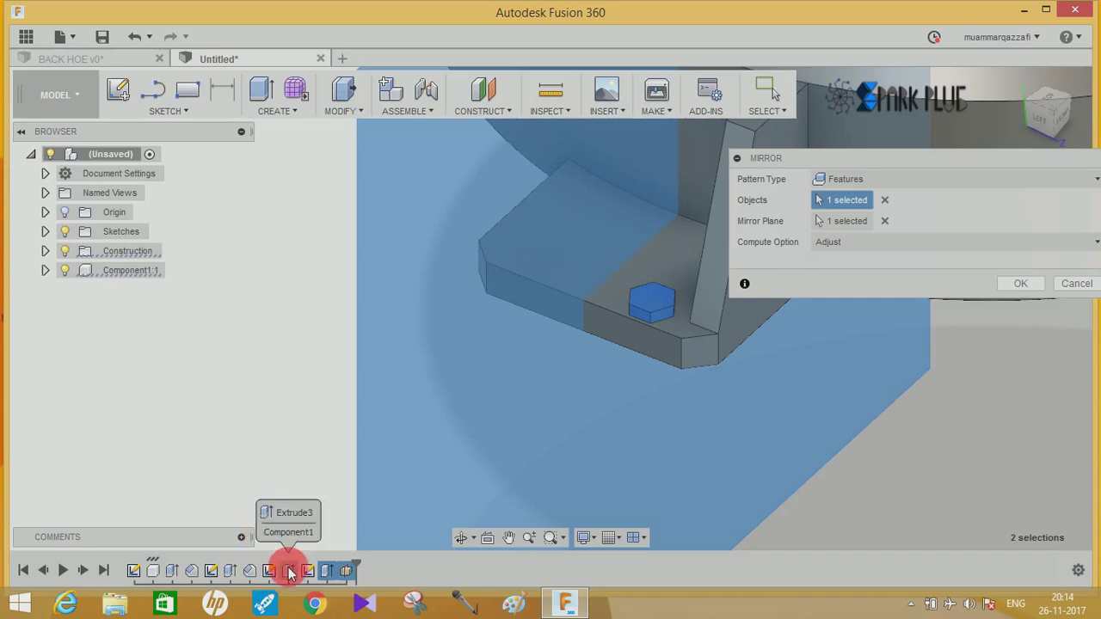
click(290, 572)
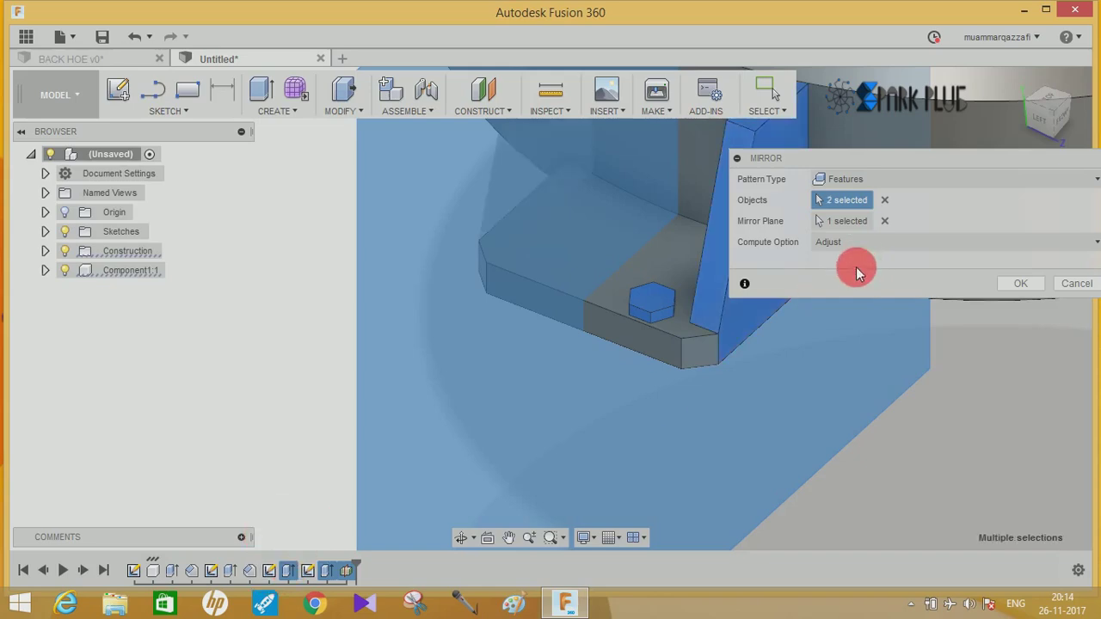
click(1029, 283)
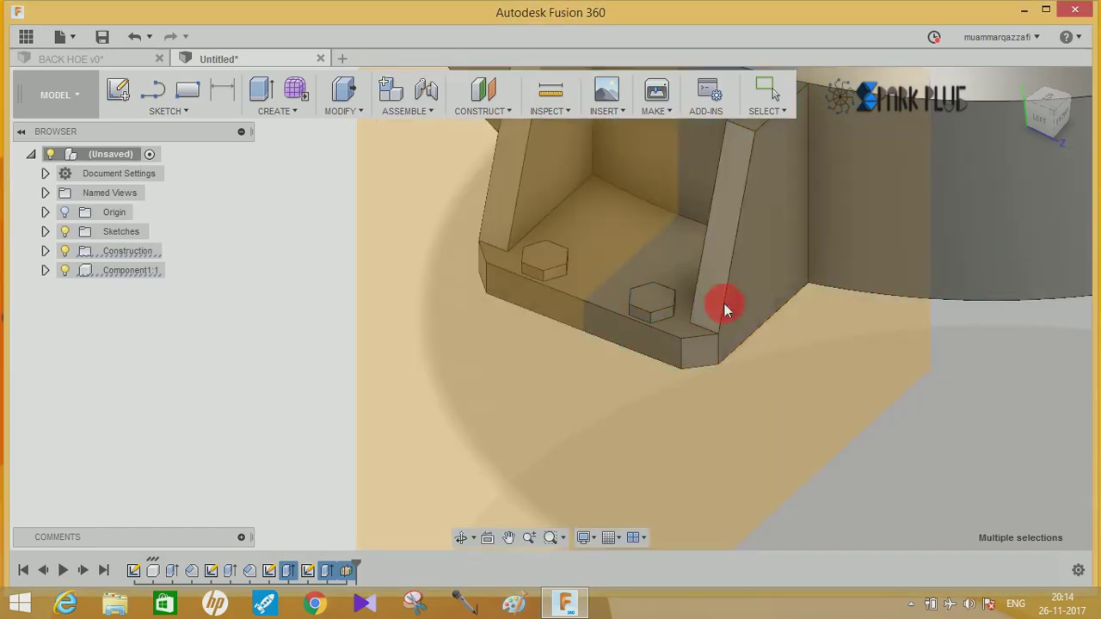
scroll(724, 304, down, 2)
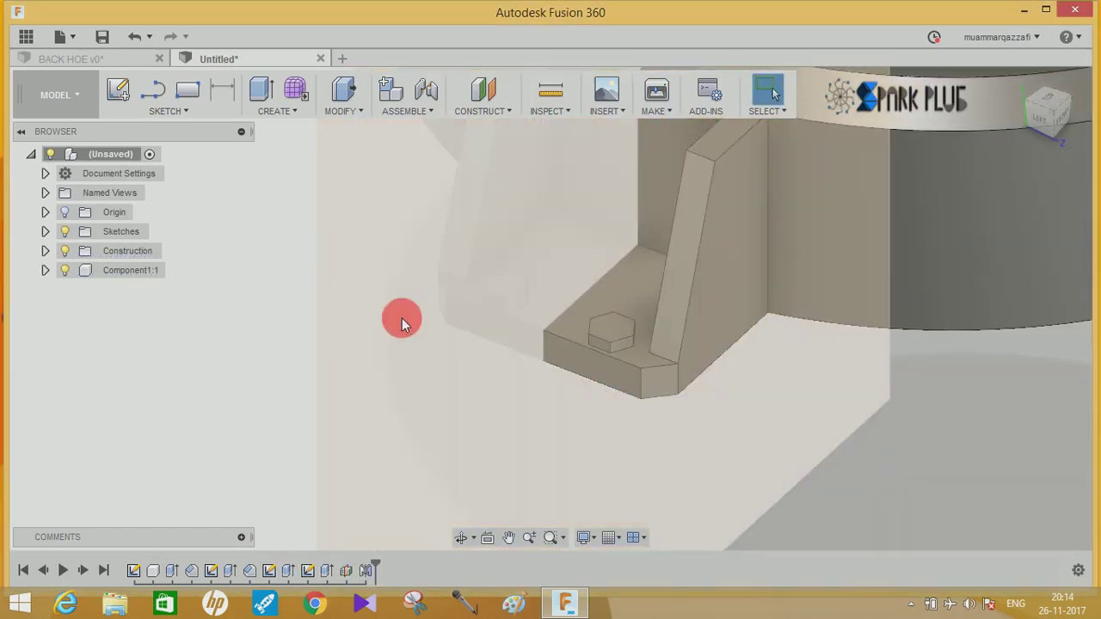
Hide the midplane and bring the whole circular base into view.
right_click(401, 319)
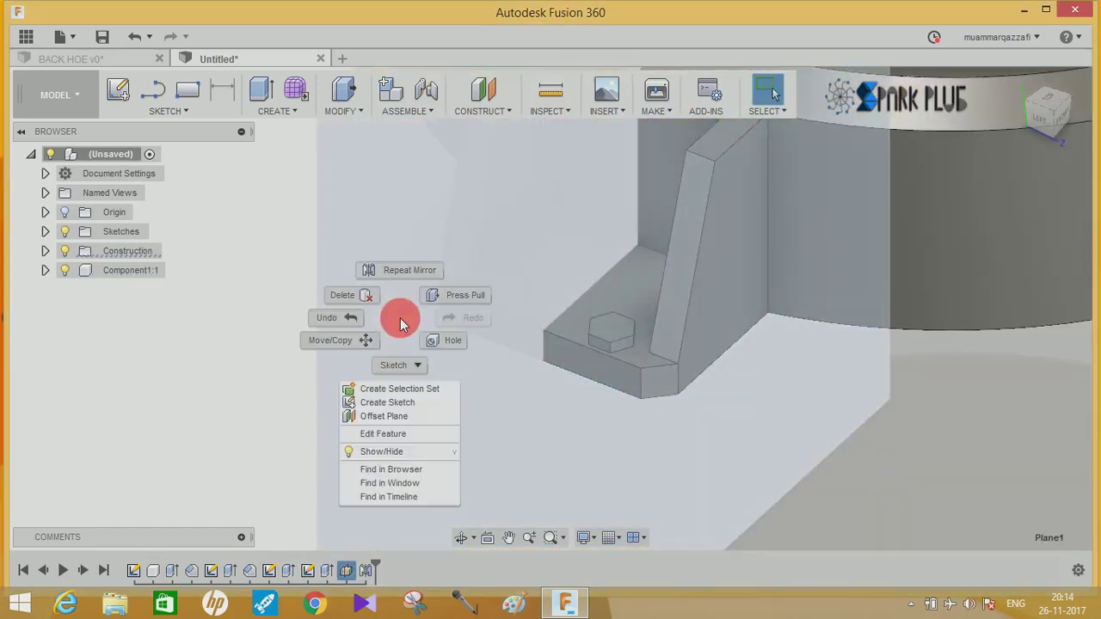
click(391, 452)
mouse_move(687, 347)
shift+middle_down()
mouse_move(718, 342)
mouse_move(770, 366)
mouse_move(609, 401)
mouse_move(786, 459)
mouse_move(791, 421)
shift+middle_up()
click(791, 421)
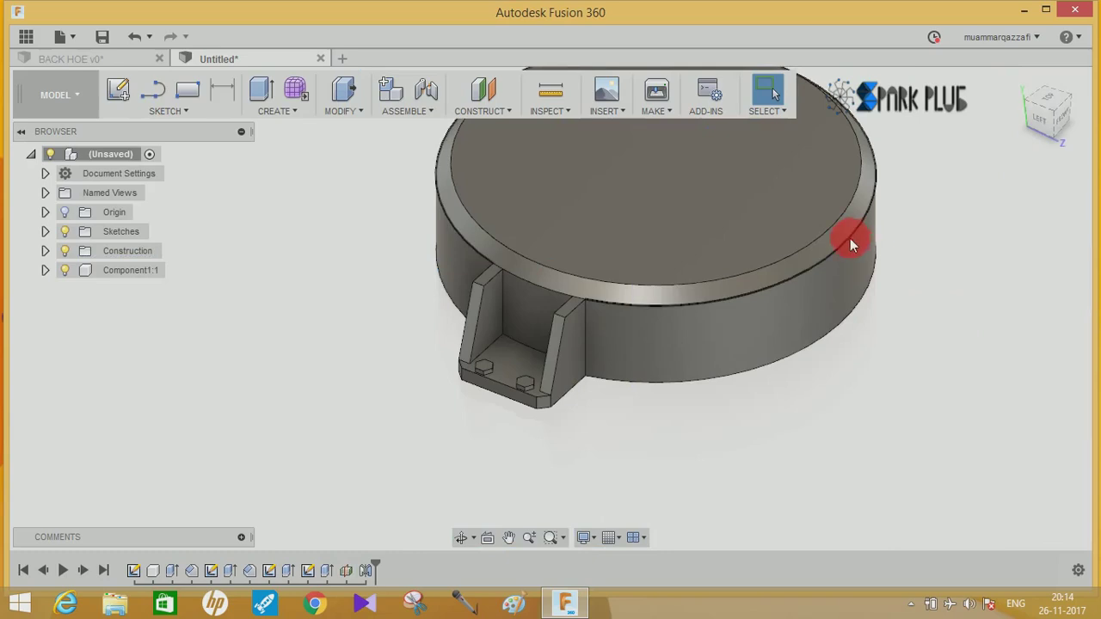
Circular-pattern the bracket plate, chamfer, ribs and hexagons 4 times around the base's centre axis.
click(278, 93)
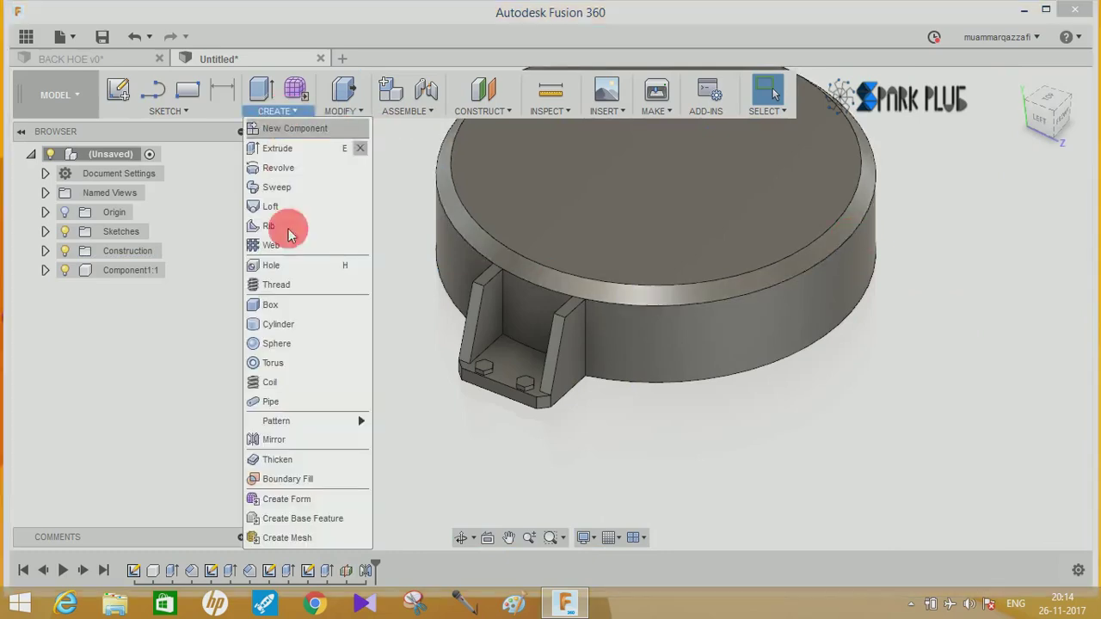
mouse_move(277, 421)
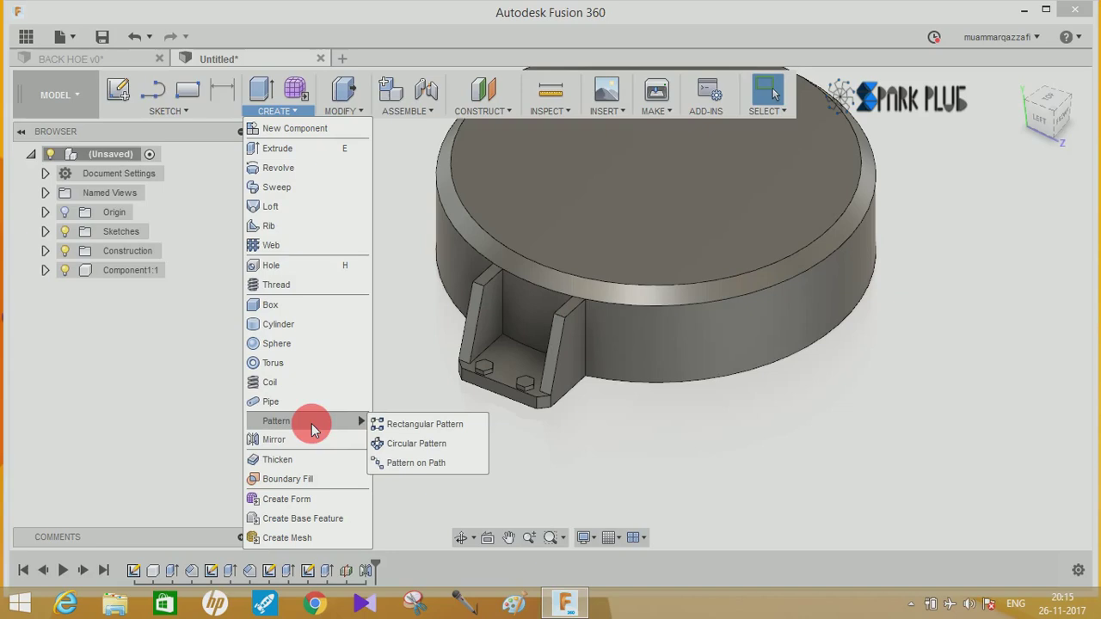
click(399, 446)
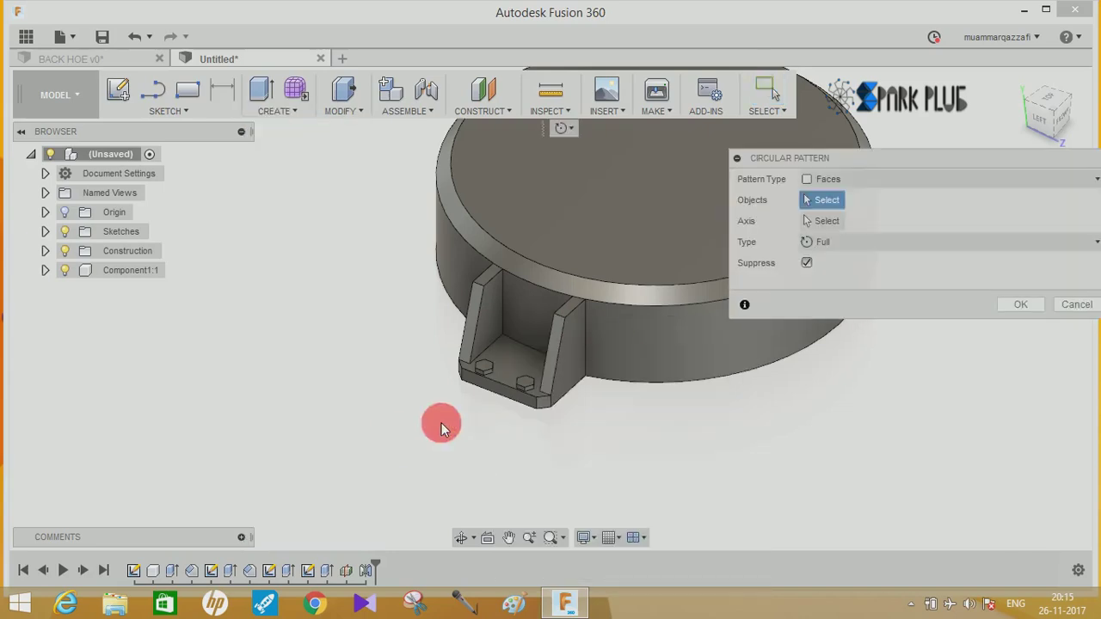
click(866, 180)
click(828, 238)
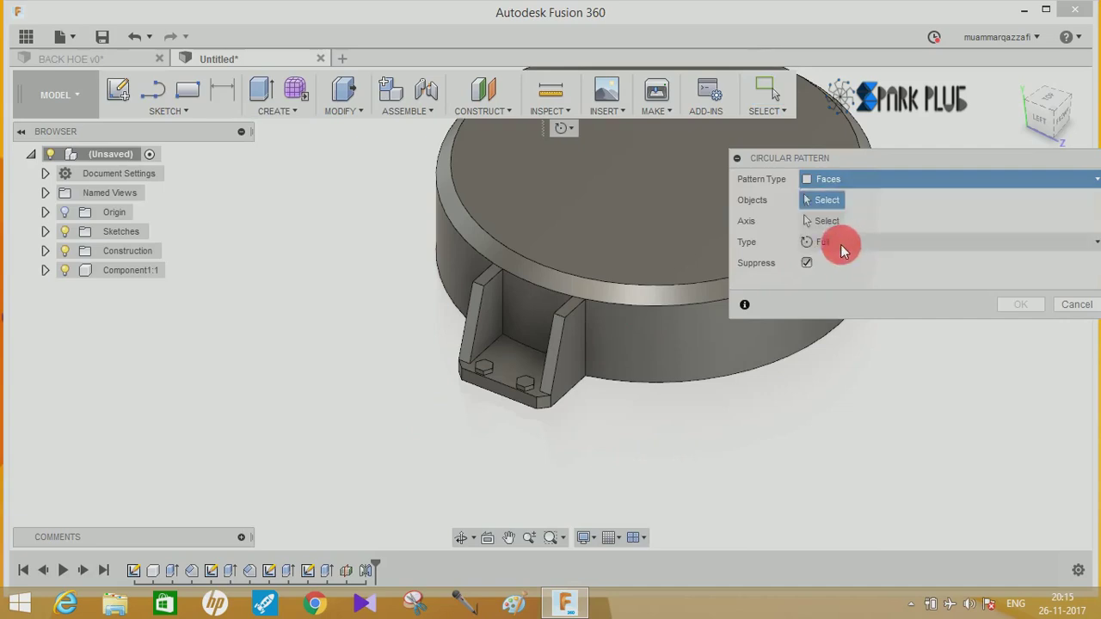
click(366, 570)
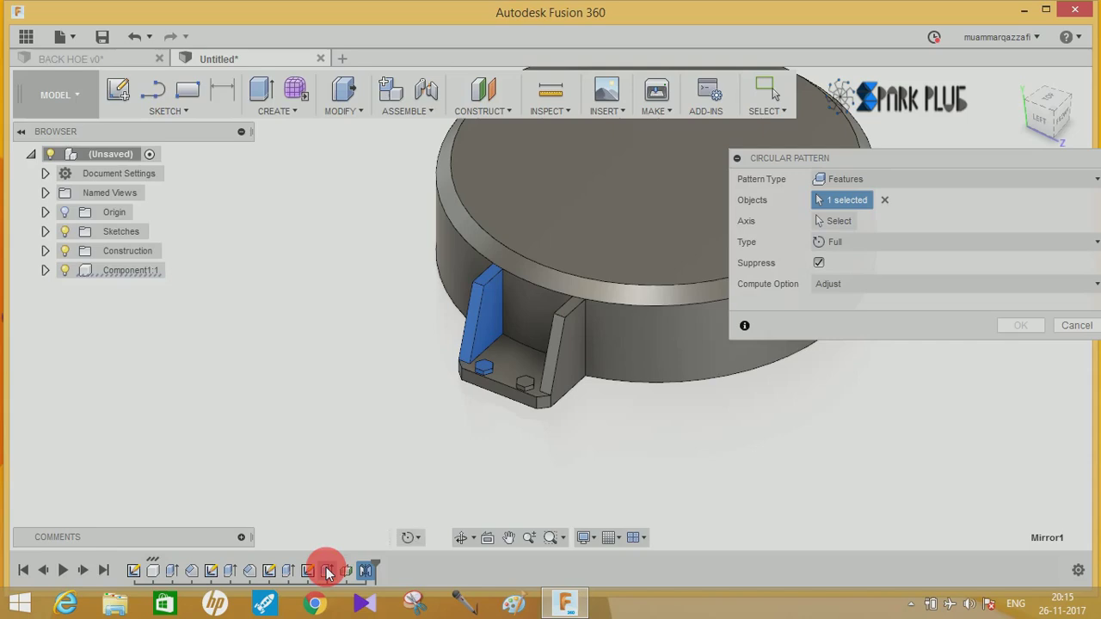
click(327, 570)
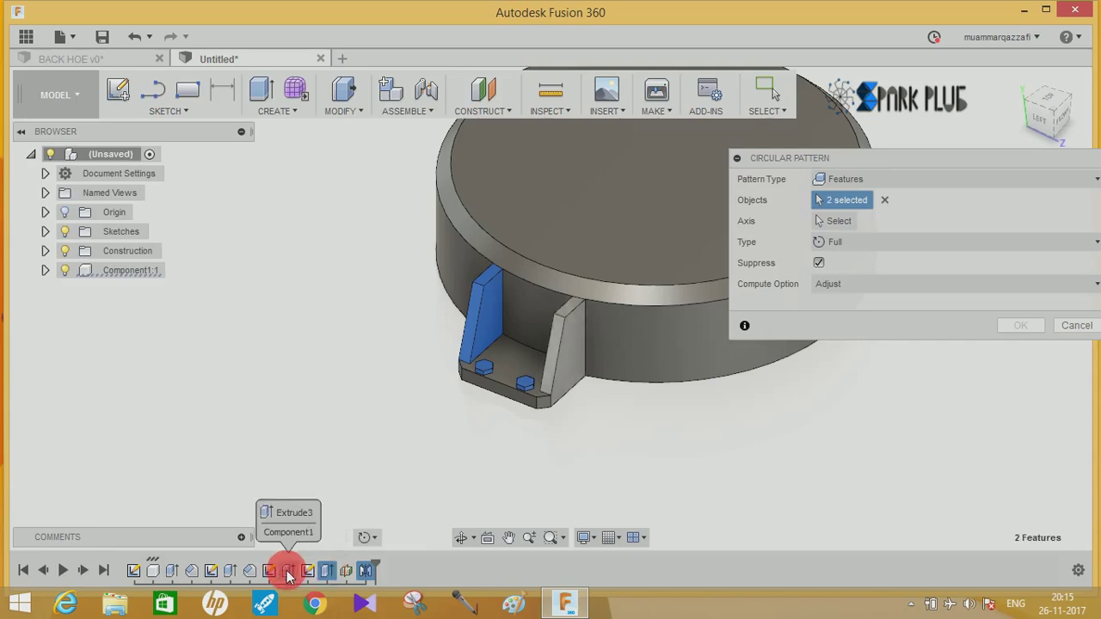
click(289, 573)
click(231, 571)
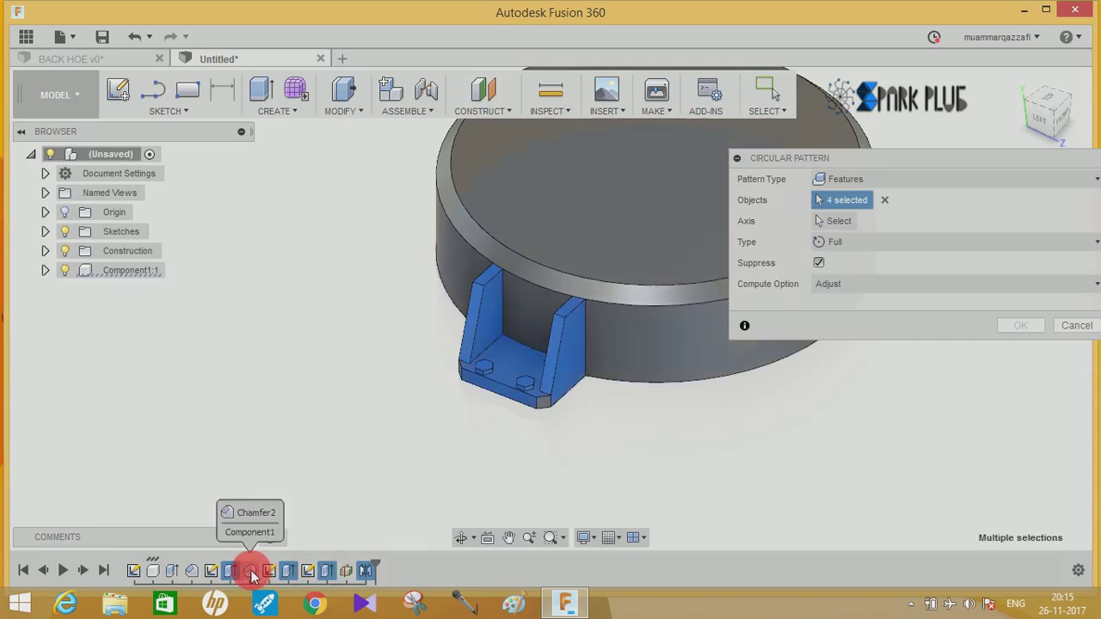
click(249, 571)
click(832, 221)
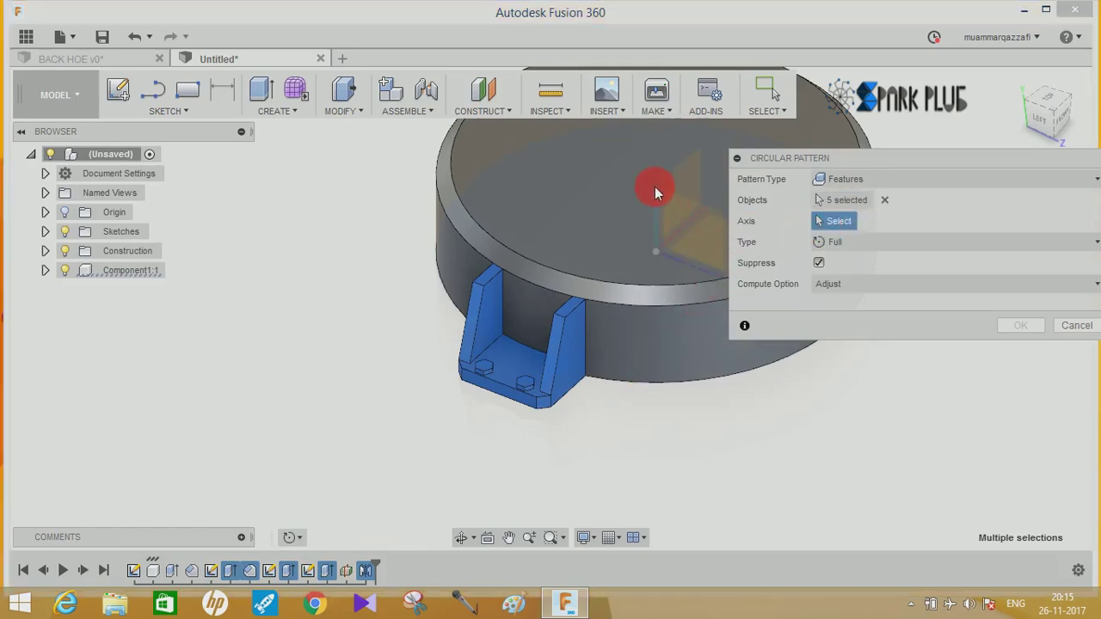
click(616, 226)
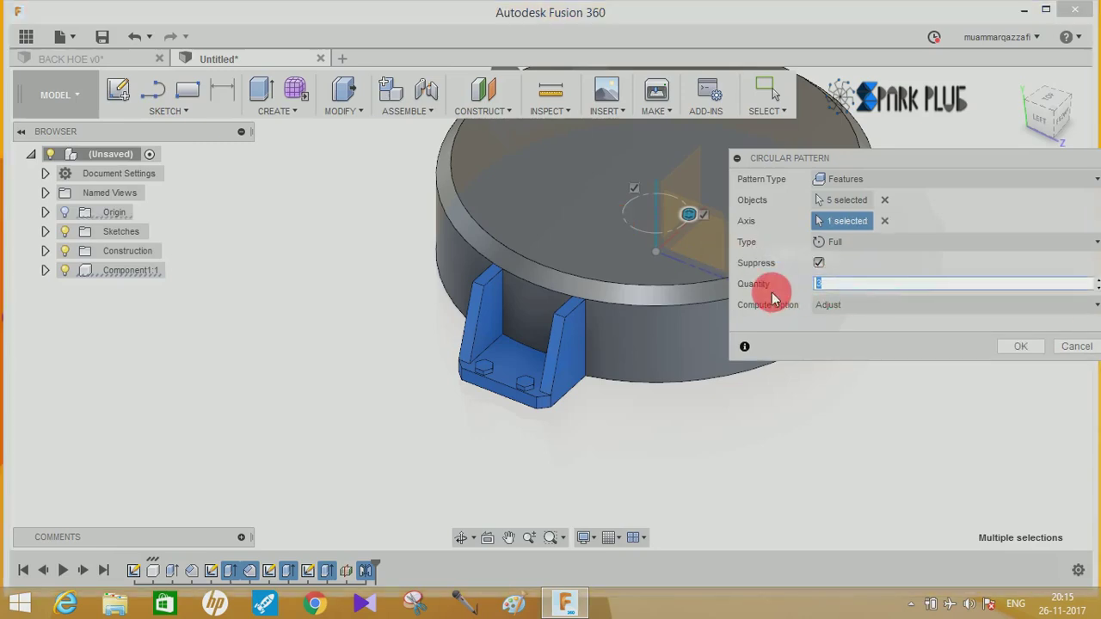
text(4)
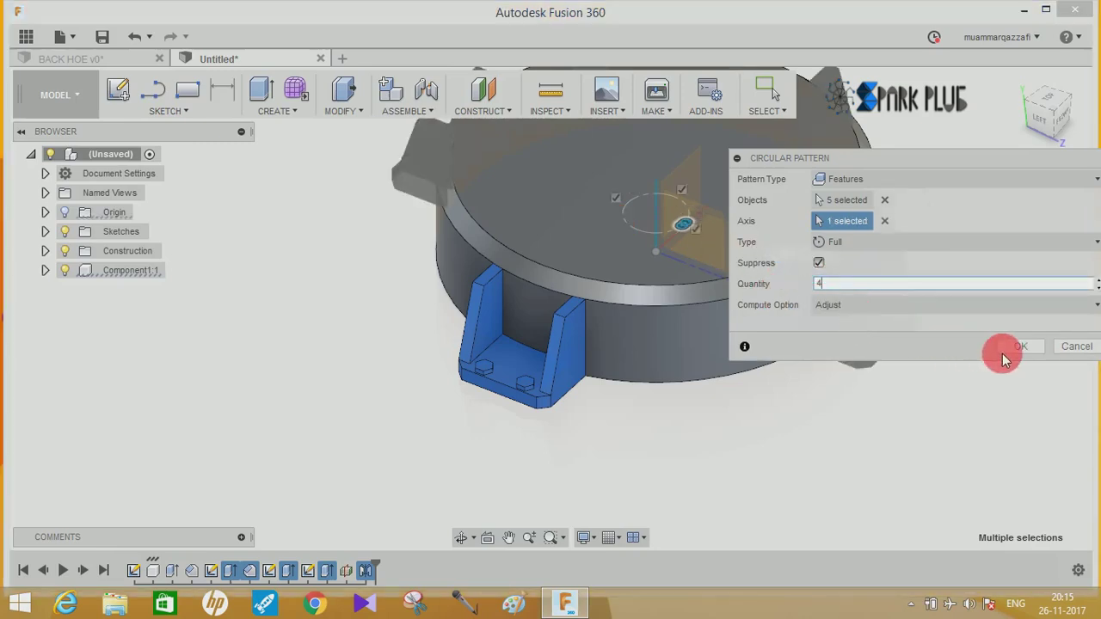
click(1018, 347)
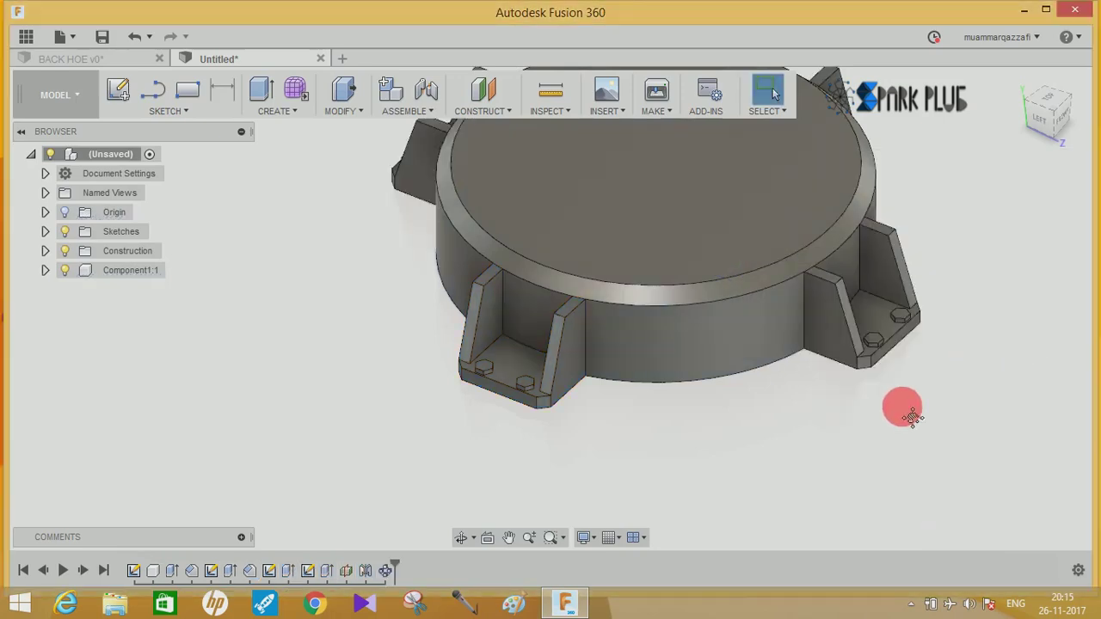
Reset to the Home view, look down on the disc, and start a sketch on its top face.
mouse_move(902, 410)
shift+middle_down()
mouse_move(852, 423)
mouse_move(833, 409)
shift+middle_up()
mouse_move(749, 386)
shift+middle_down()
mouse_move(582, 381)
mouse_move(712, 402)
mouse_move(773, 392)
shift+middle_up()
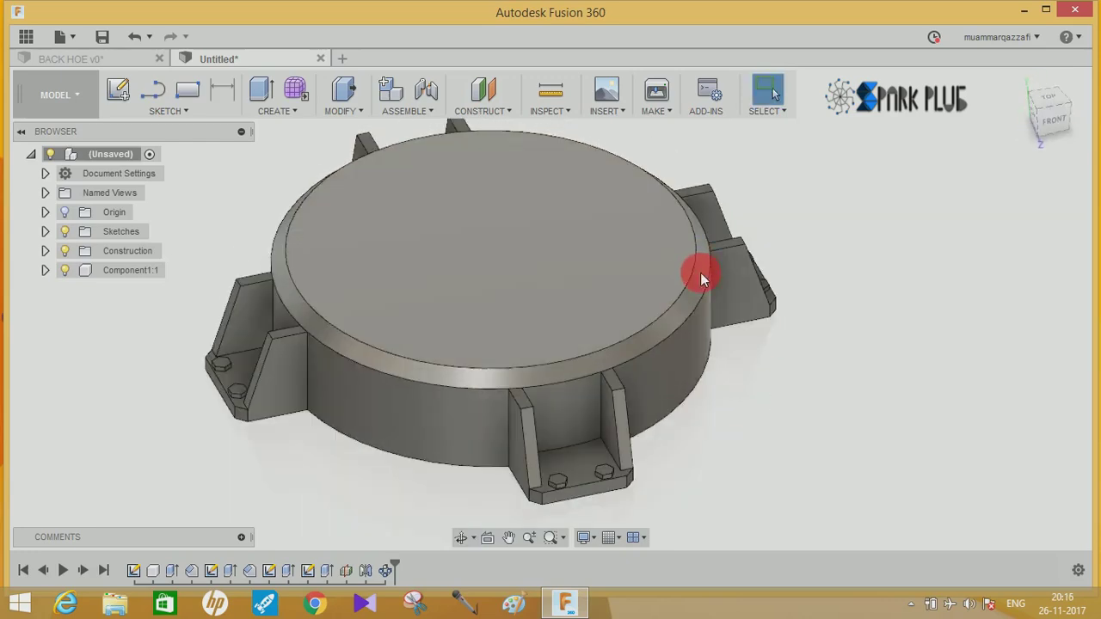
click(1023, 76)
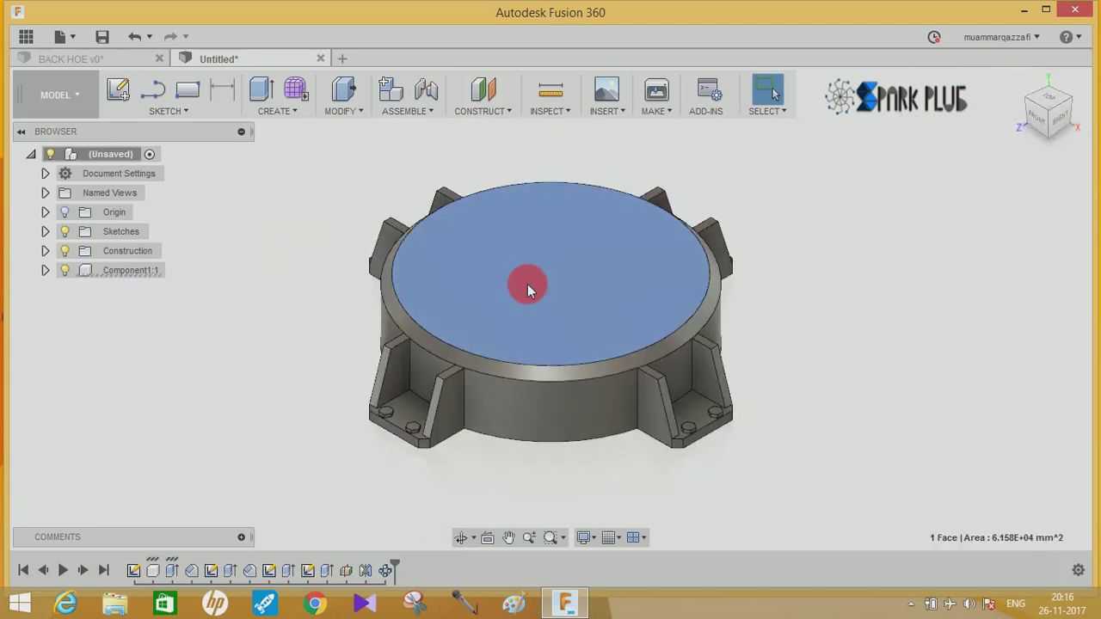
mouse_move(527, 287)
shift+middle_down()
mouse_move(599, 327)
mouse_move(467, 244)
shift+middle_up()
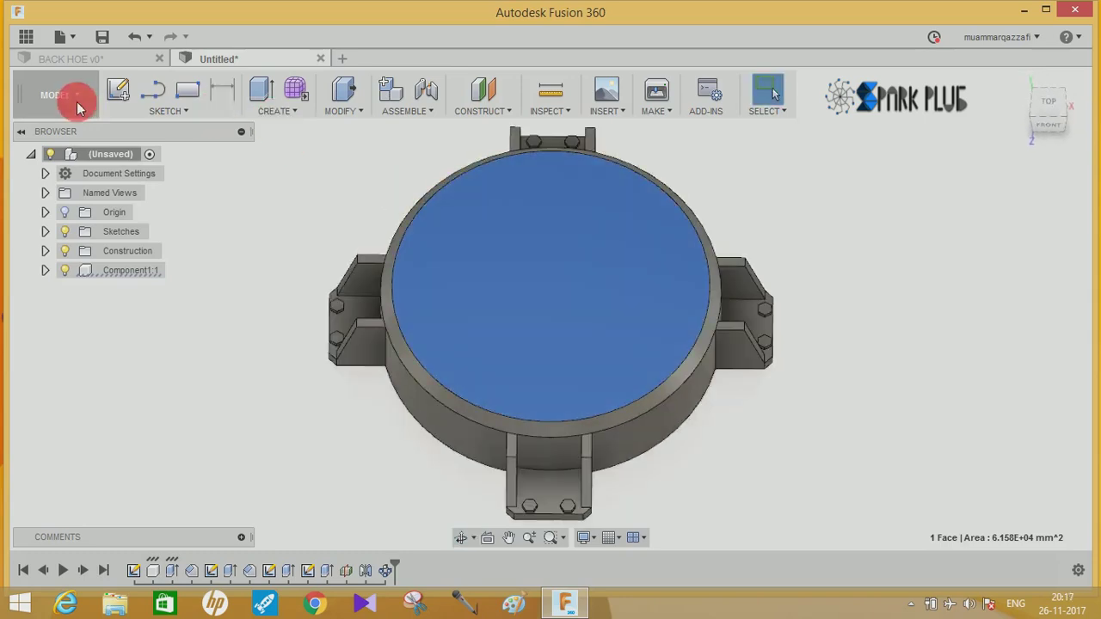
click(122, 97)
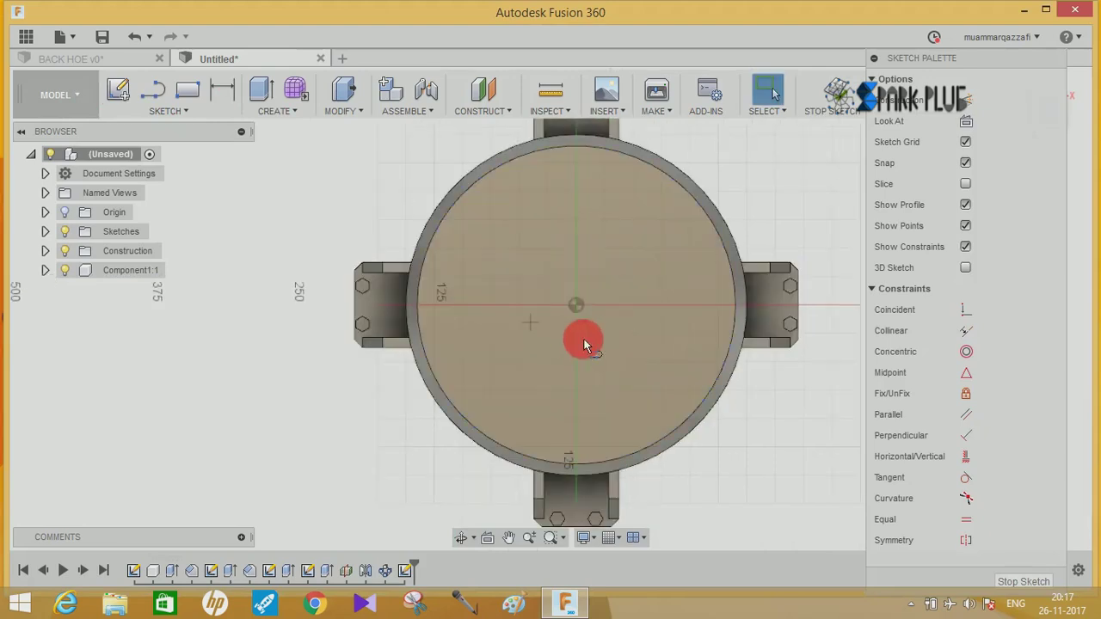
Sketch lines from the disc centre to its bottom and left edges, plus two angled lines down-left.
key(l)
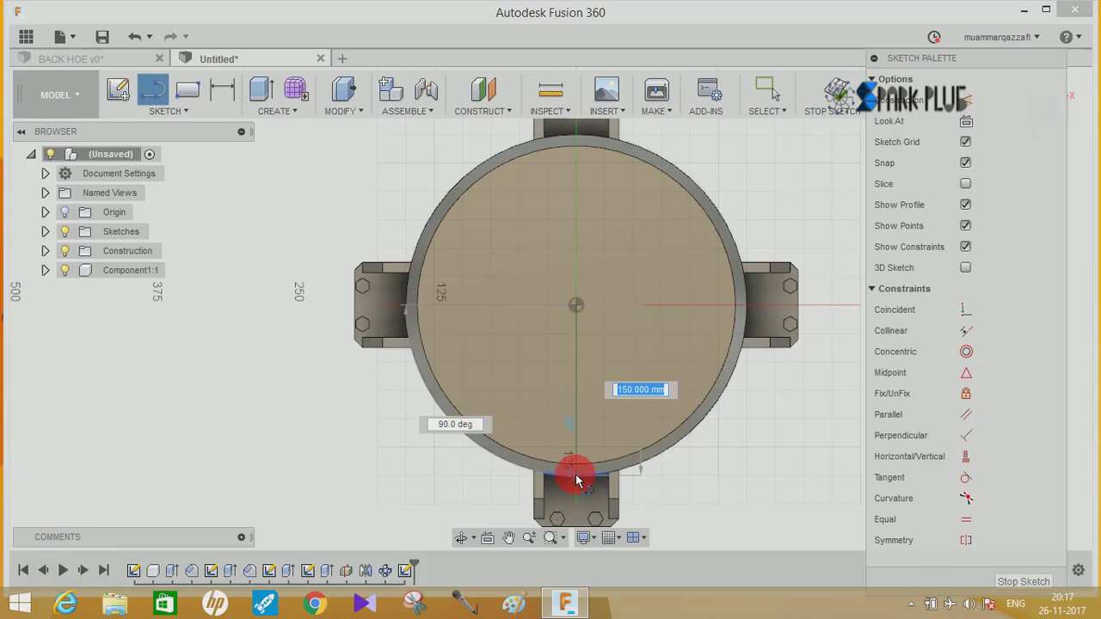
click(575, 473)
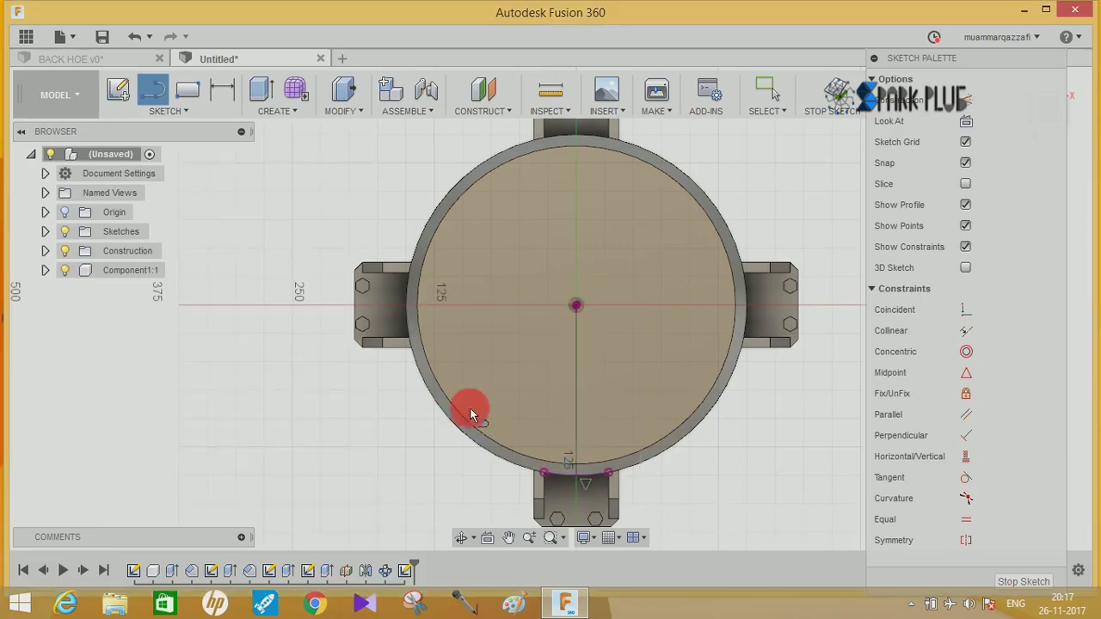
click(585, 311)
click(407, 311)
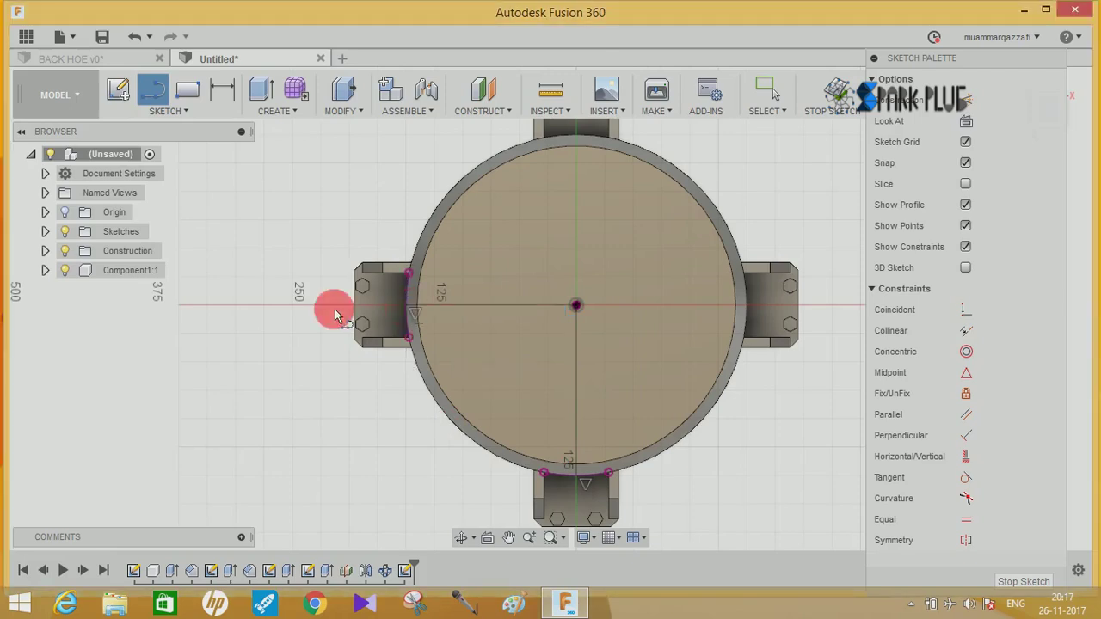
click(577, 306)
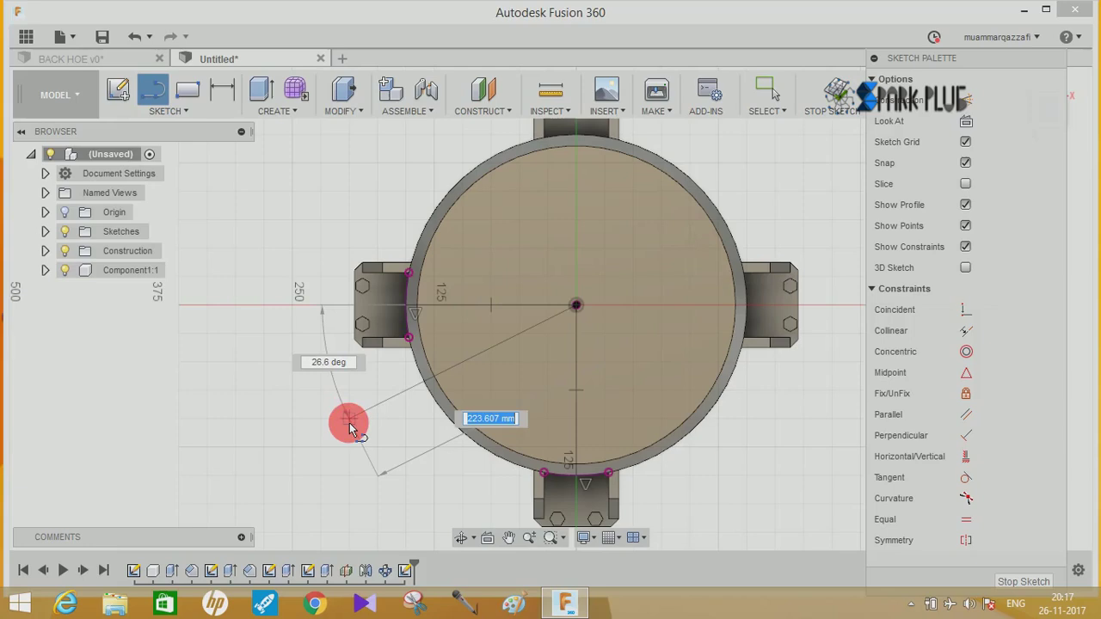
click(348, 420)
click(571, 306)
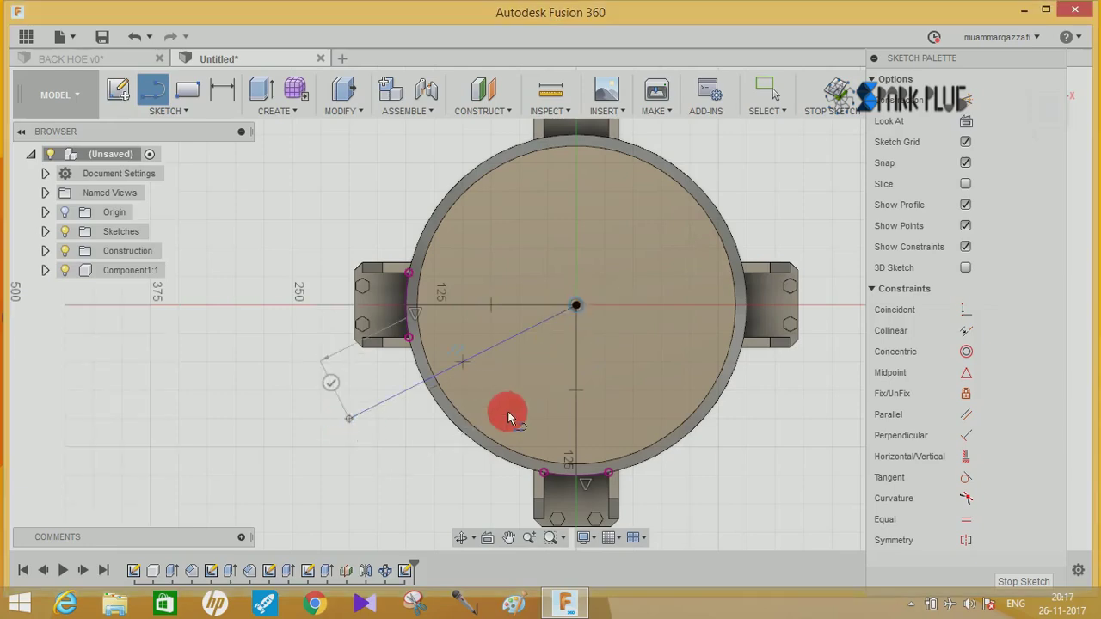
click(575, 307)
click(445, 494)
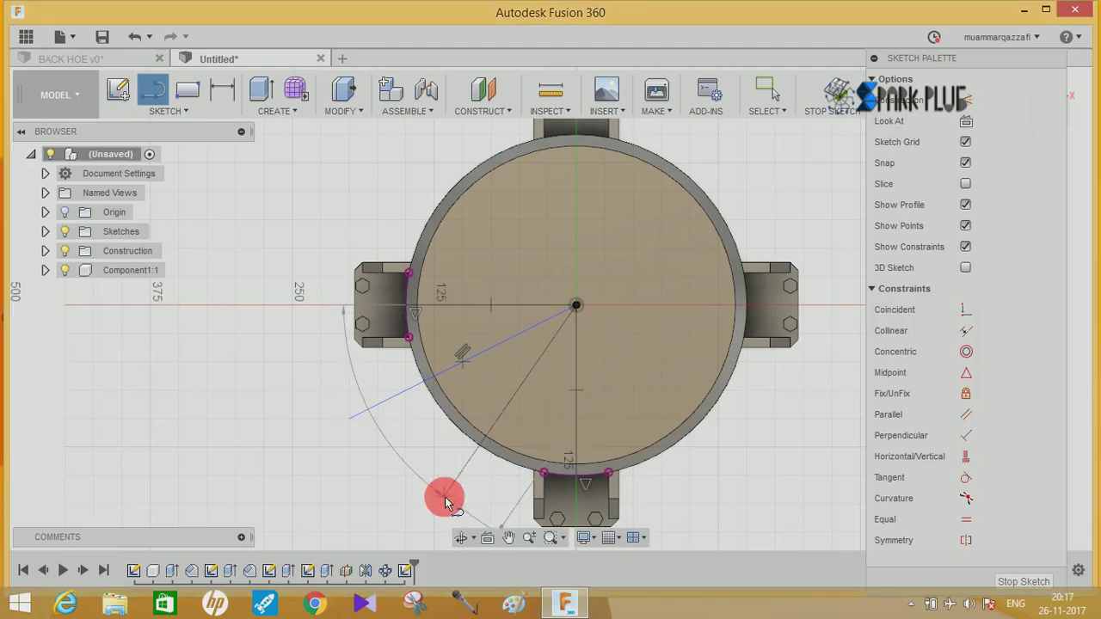
click(410, 475)
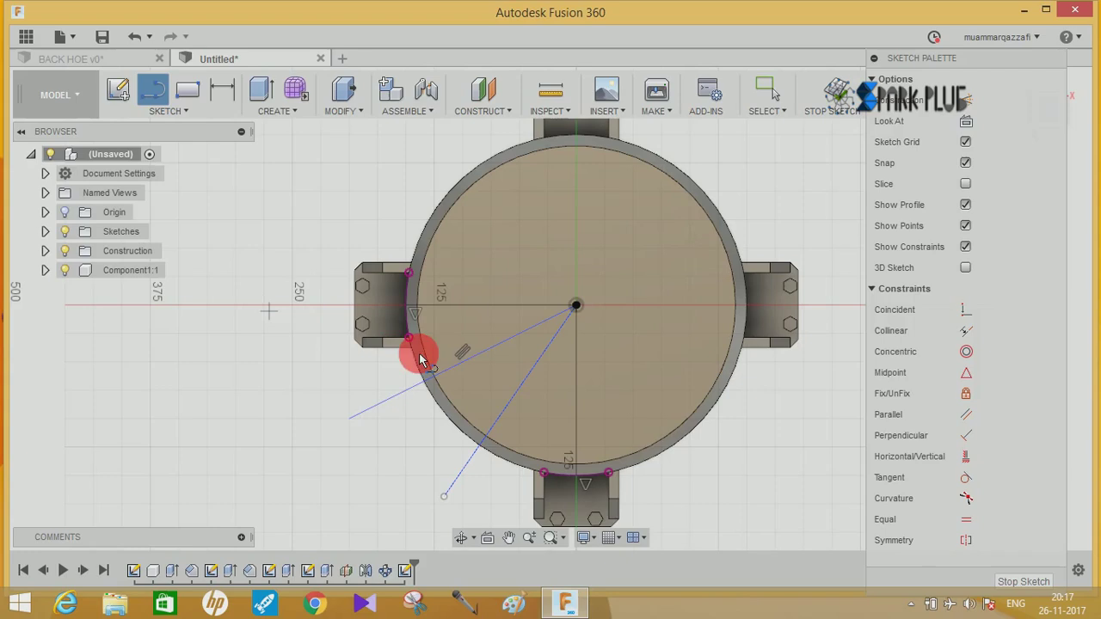
Draw a 260 mm circle centred on the sketch origin.
key(c)
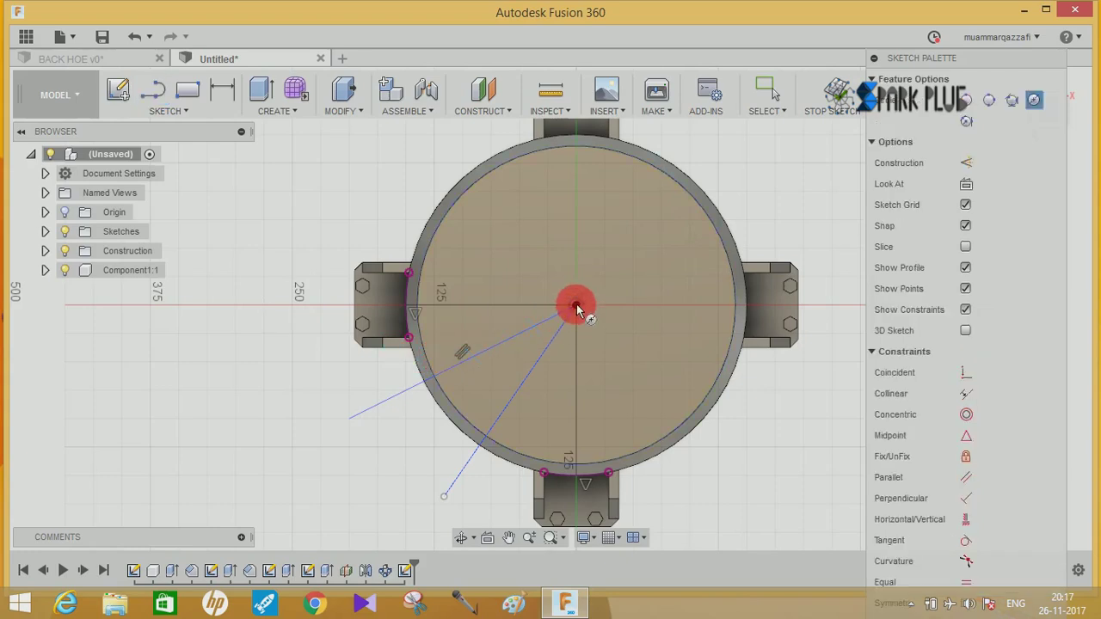
click(576, 304)
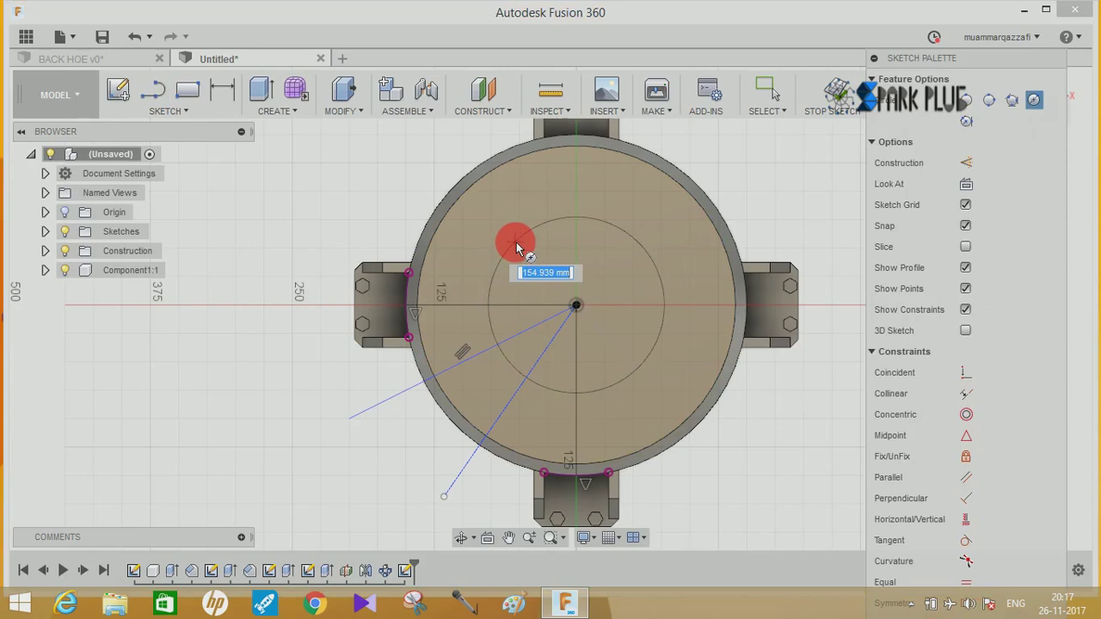
text(260)
key(Return)
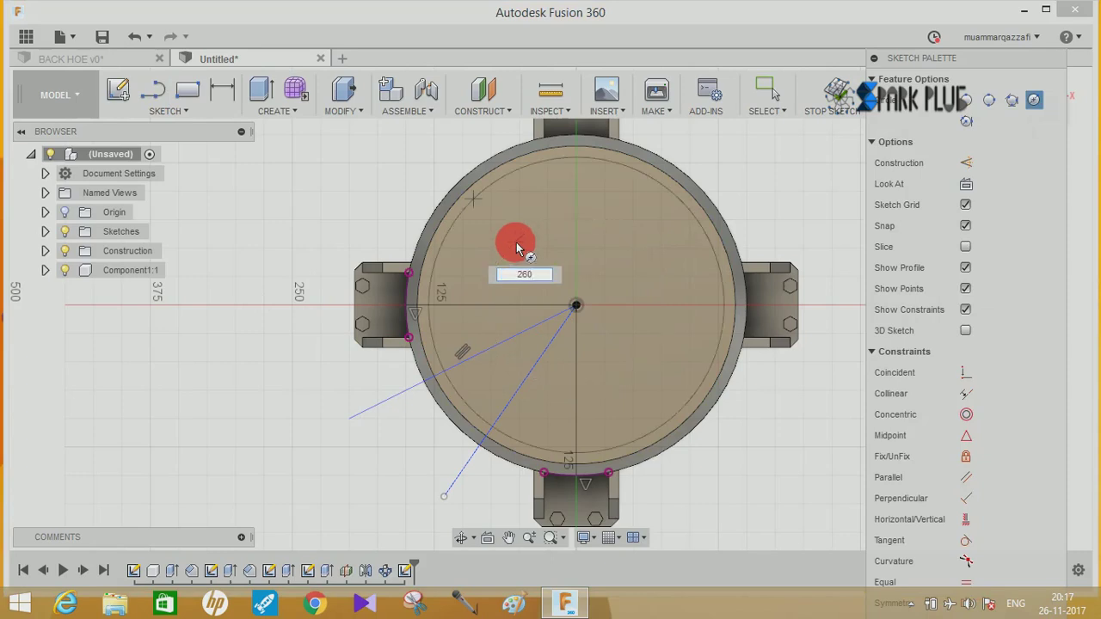
click(515, 248)
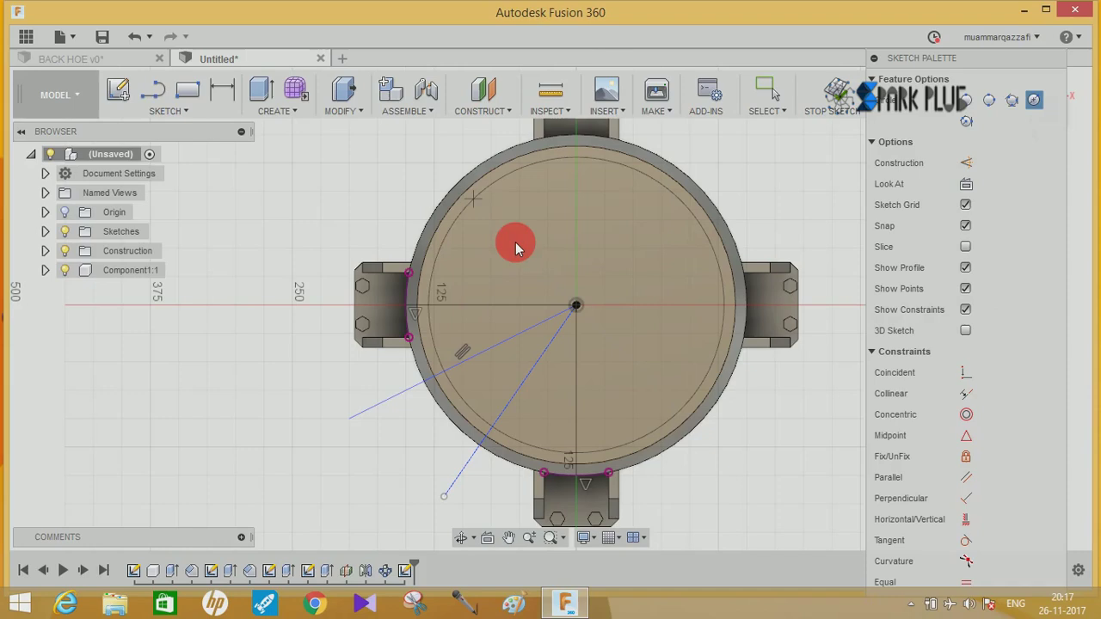
key(Escape)
Dimension both radial lines at 30° from the horizontal and vertical centre lines.
click(222, 90)
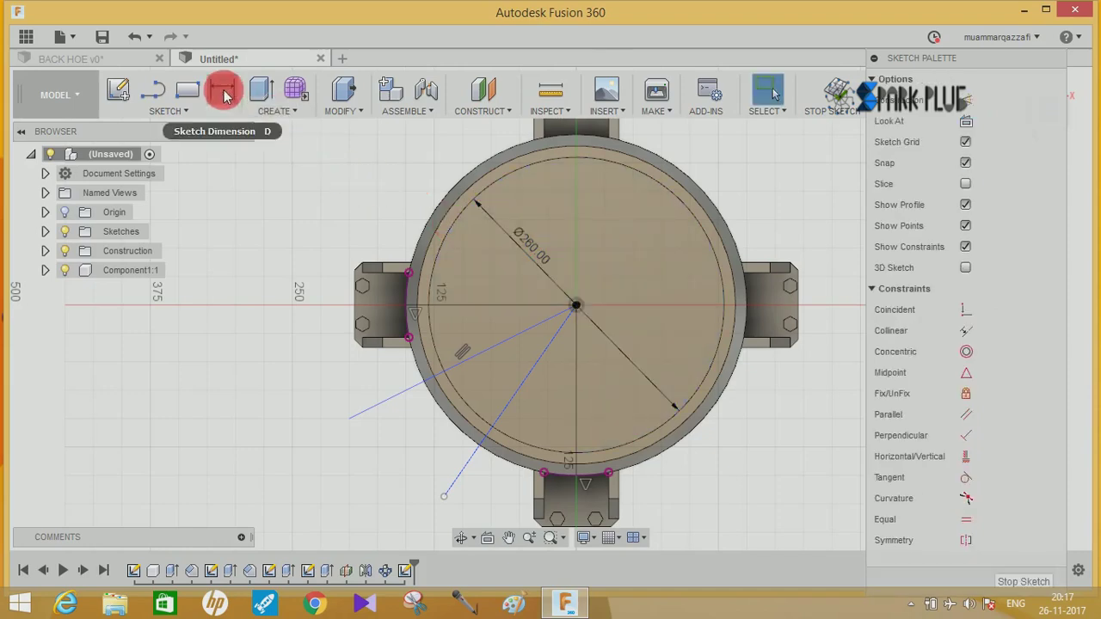
click(494, 307)
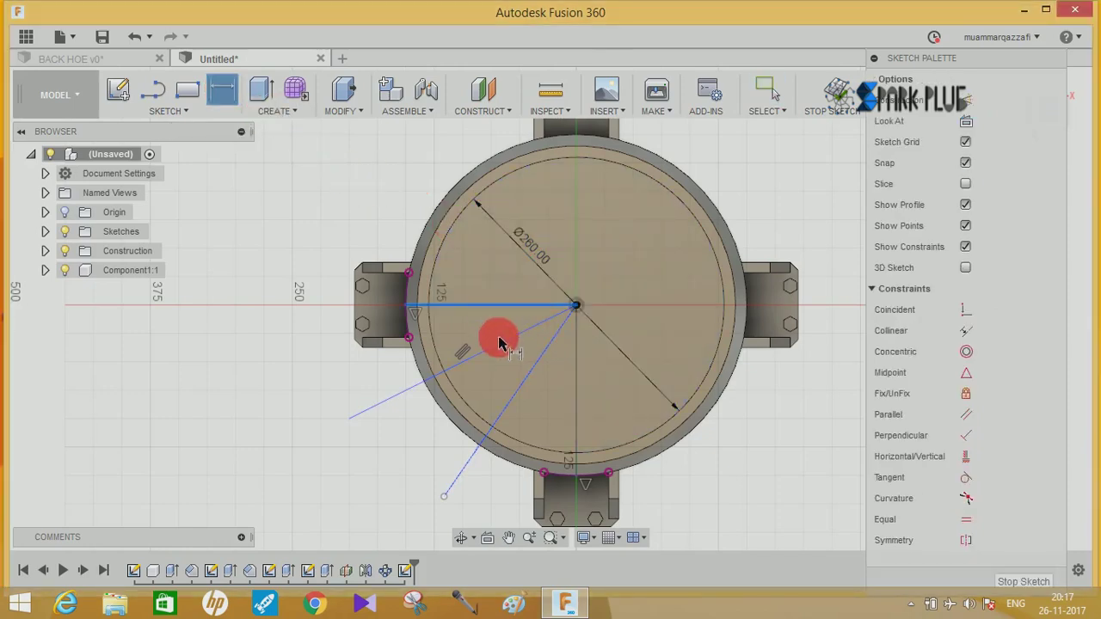
click(496, 345)
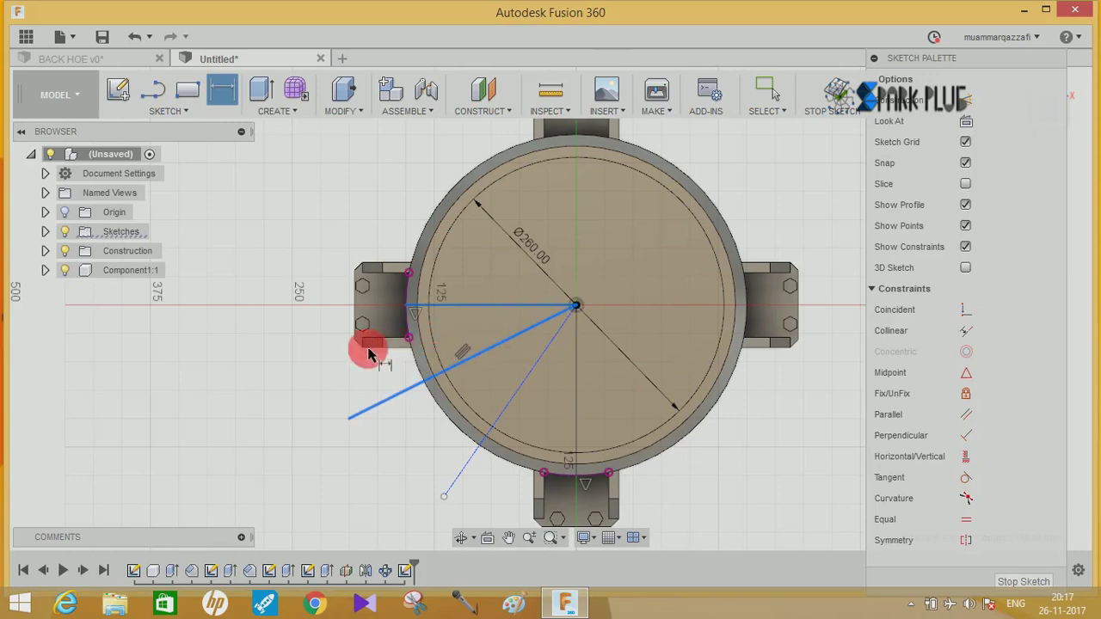
click(254, 368)
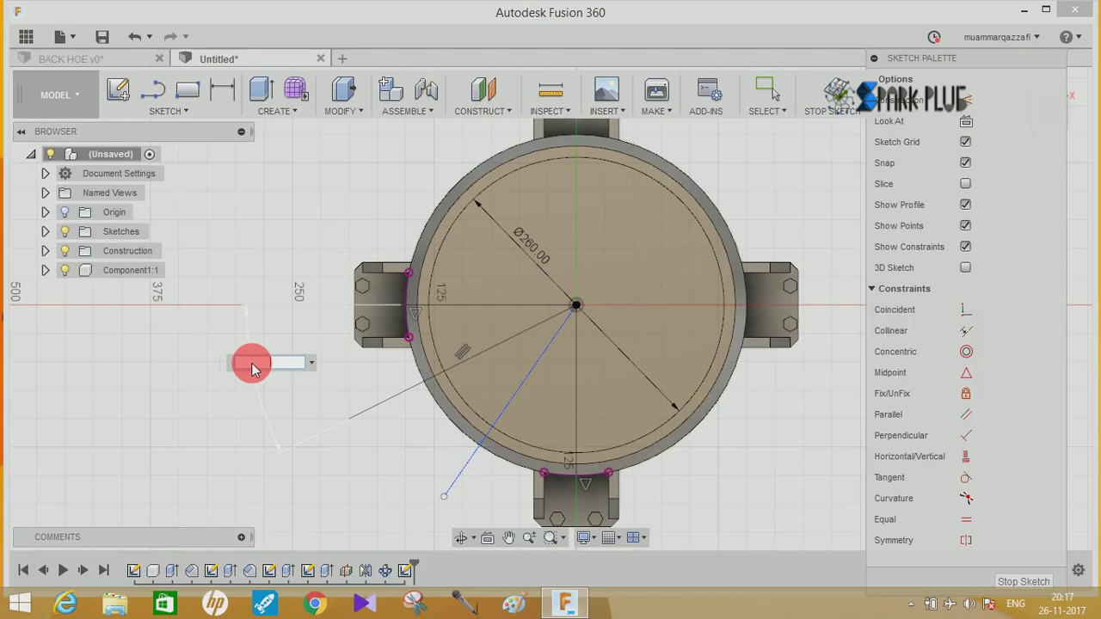
text(30)
key(Return)
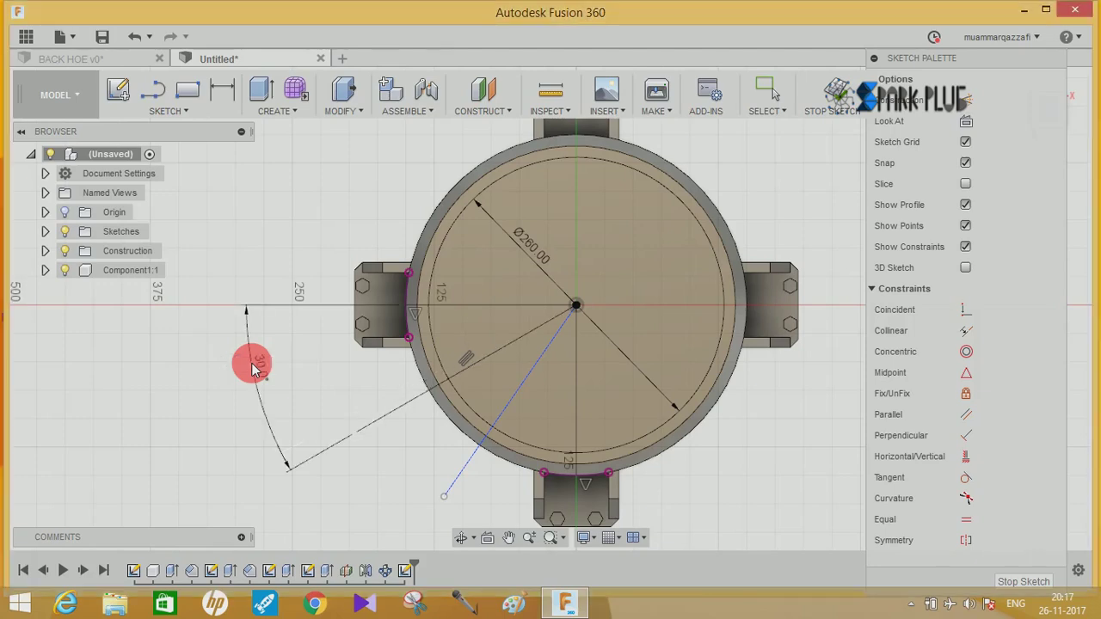
click(516, 398)
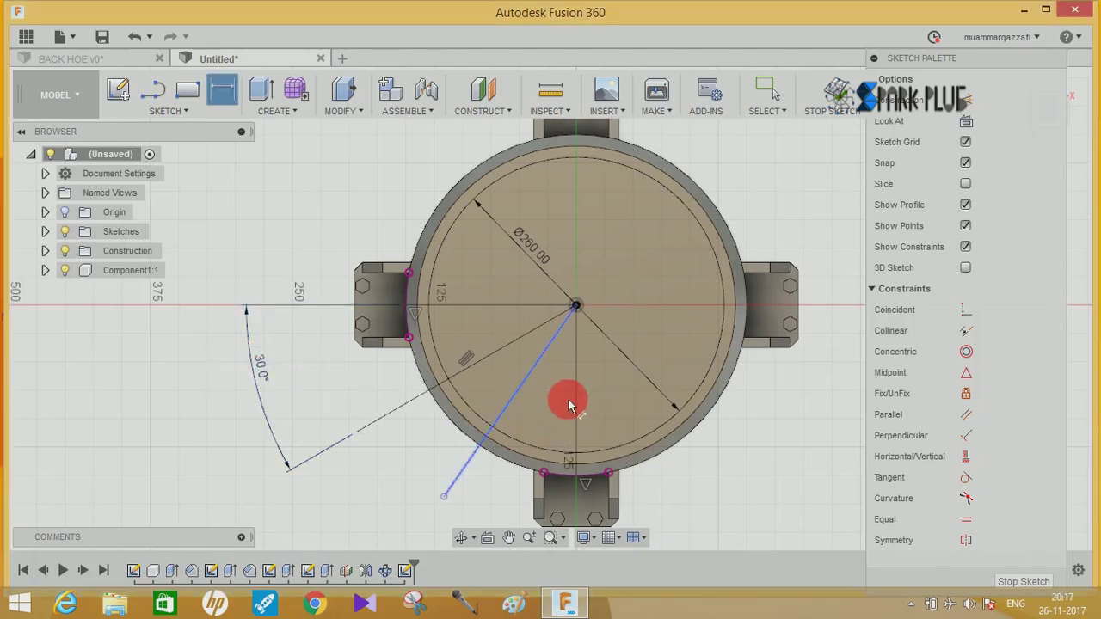
click(577, 399)
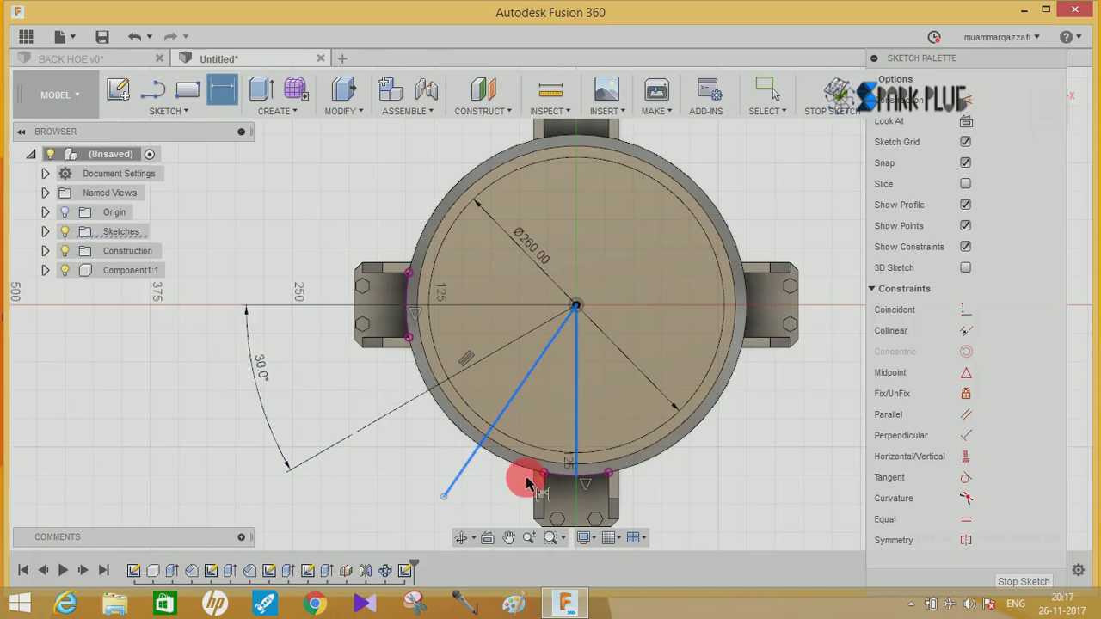
click(495, 520)
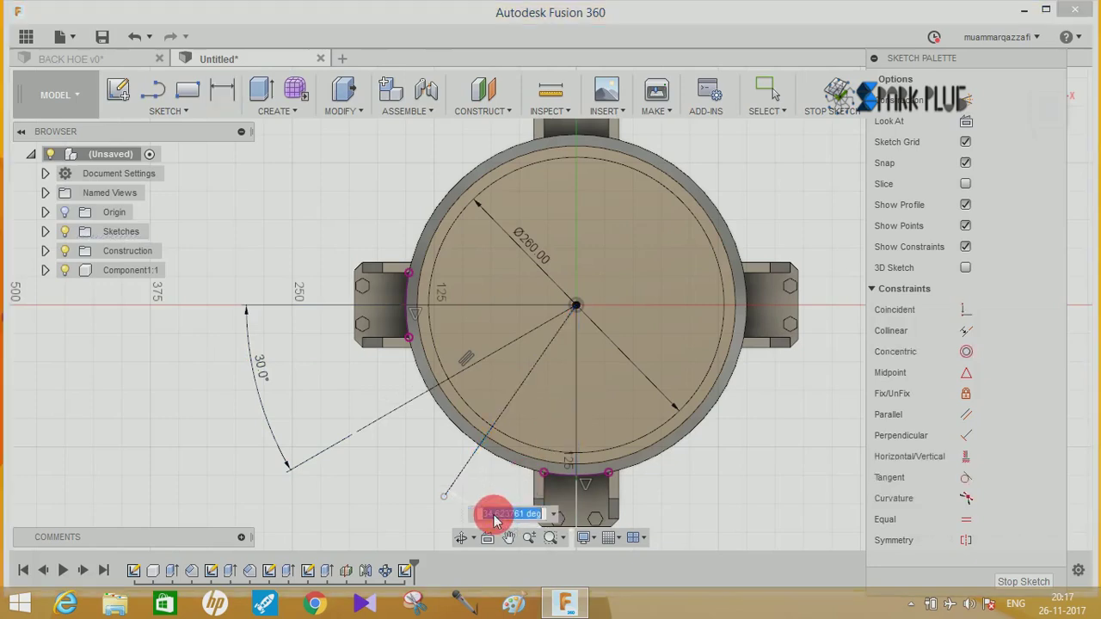
key(Return)
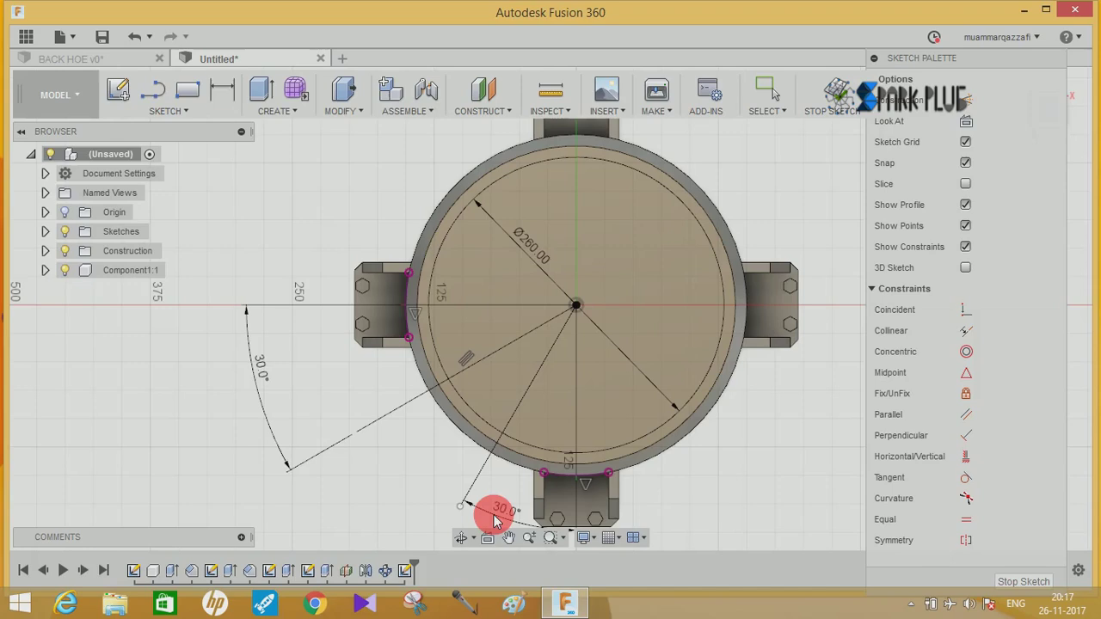
Trim the outer and inner rim arcs at the two radial lines.
middle_drag(484, 422, 479, 388)
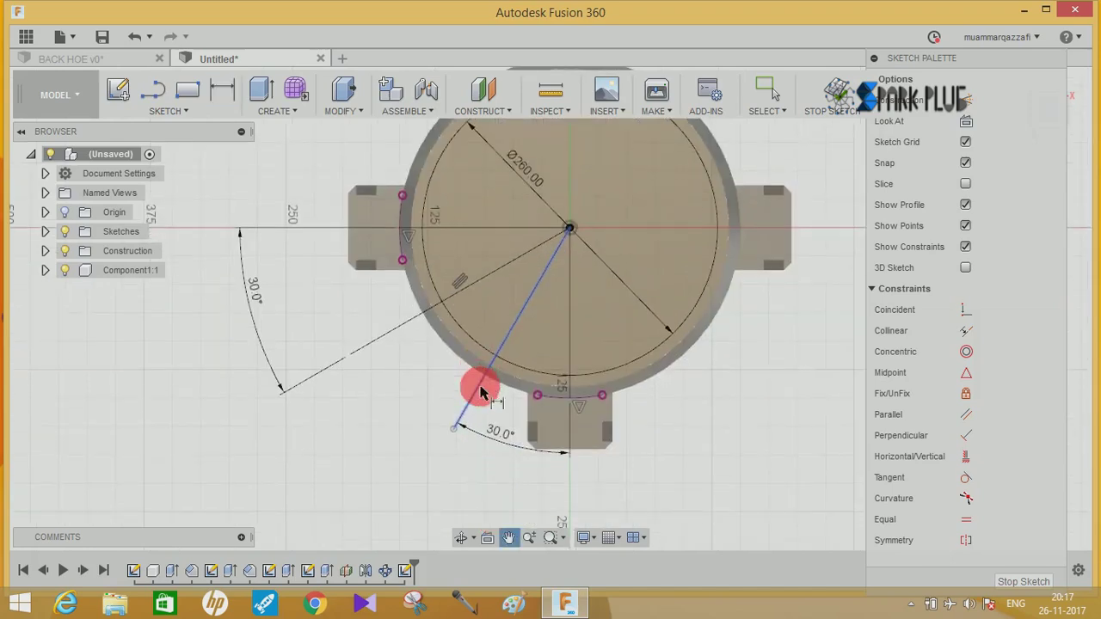
scroll(447, 348, up, 1)
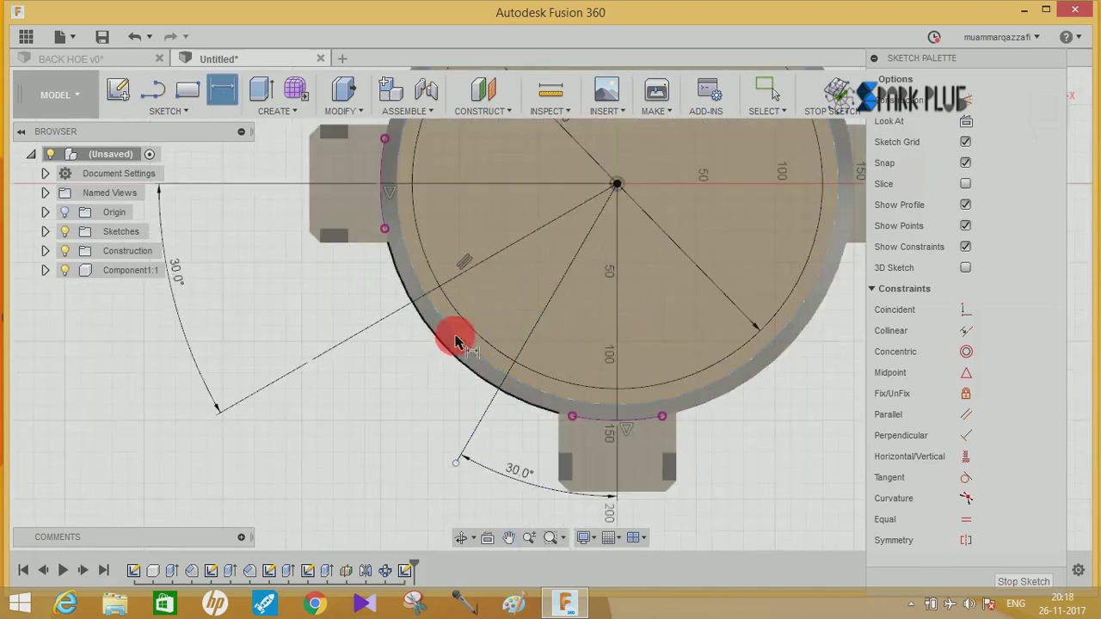
scroll(444, 364, up, 2)
scroll(439, 381, up, 1)
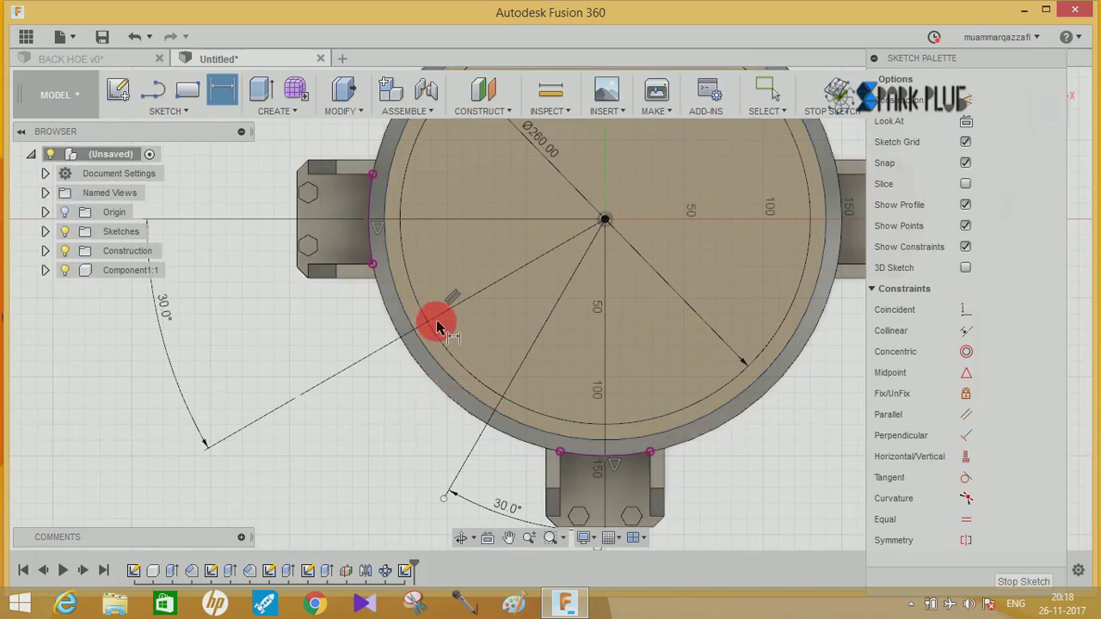
key(Escape)
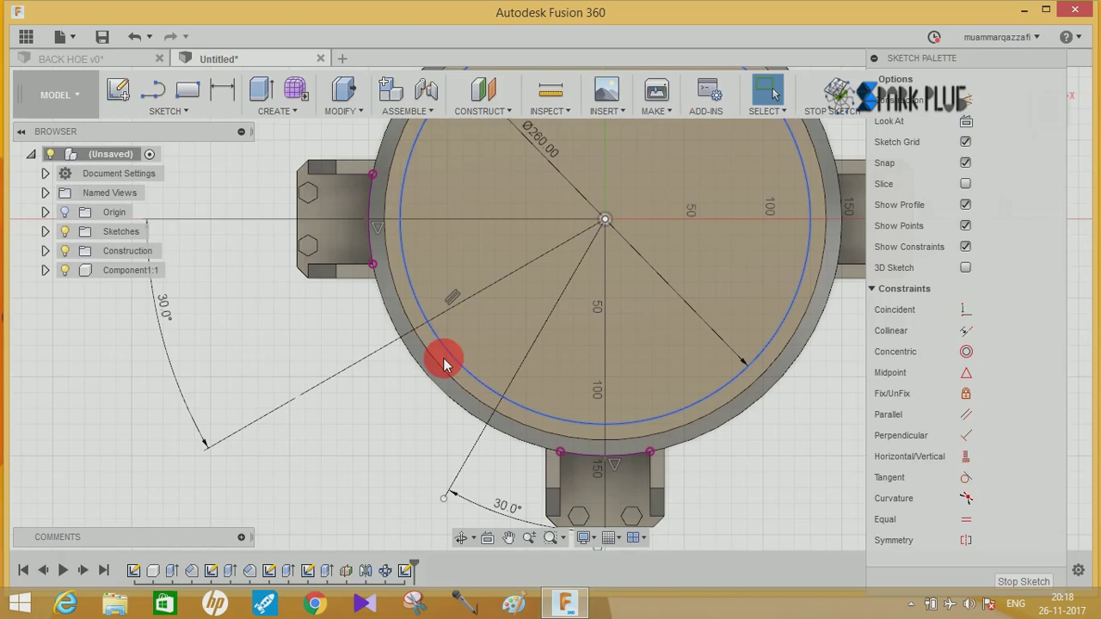
click(430, 368)
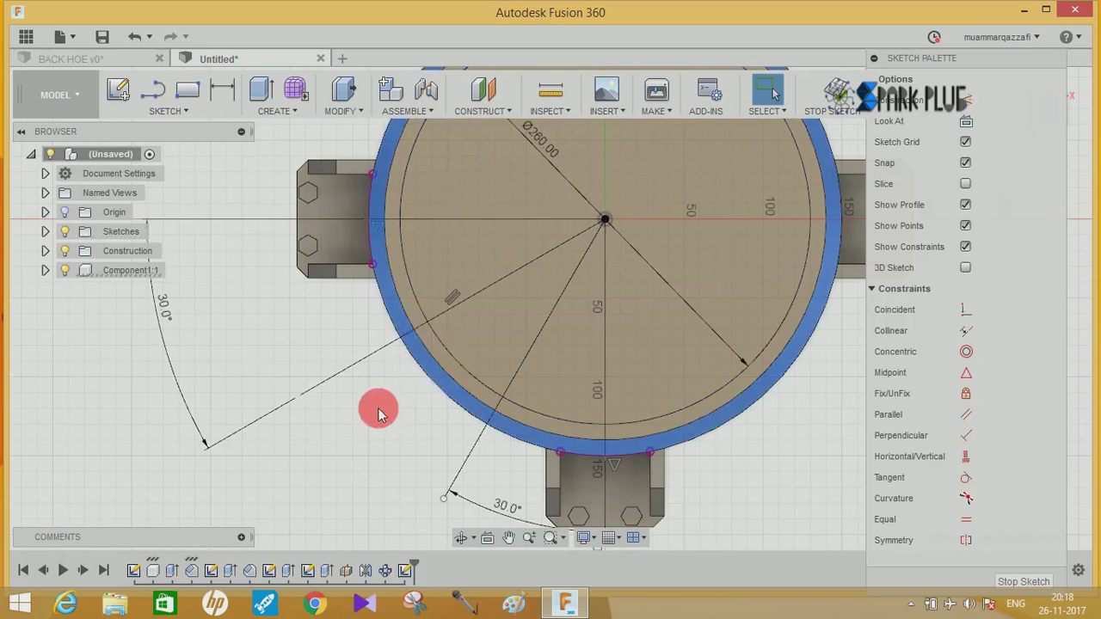
click(378, 414)
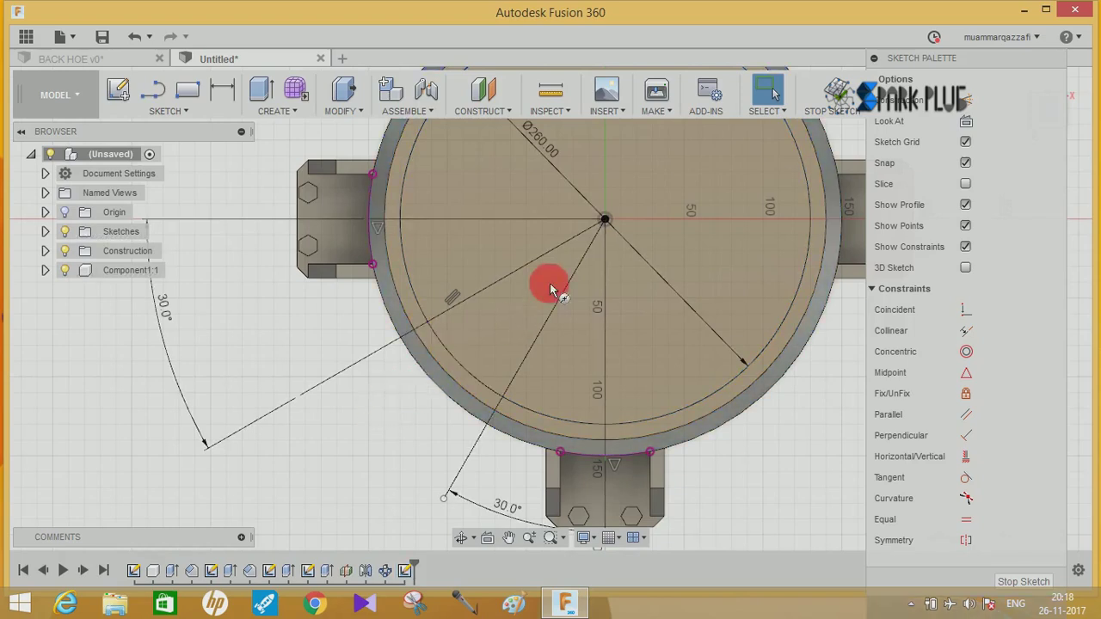
key(c)
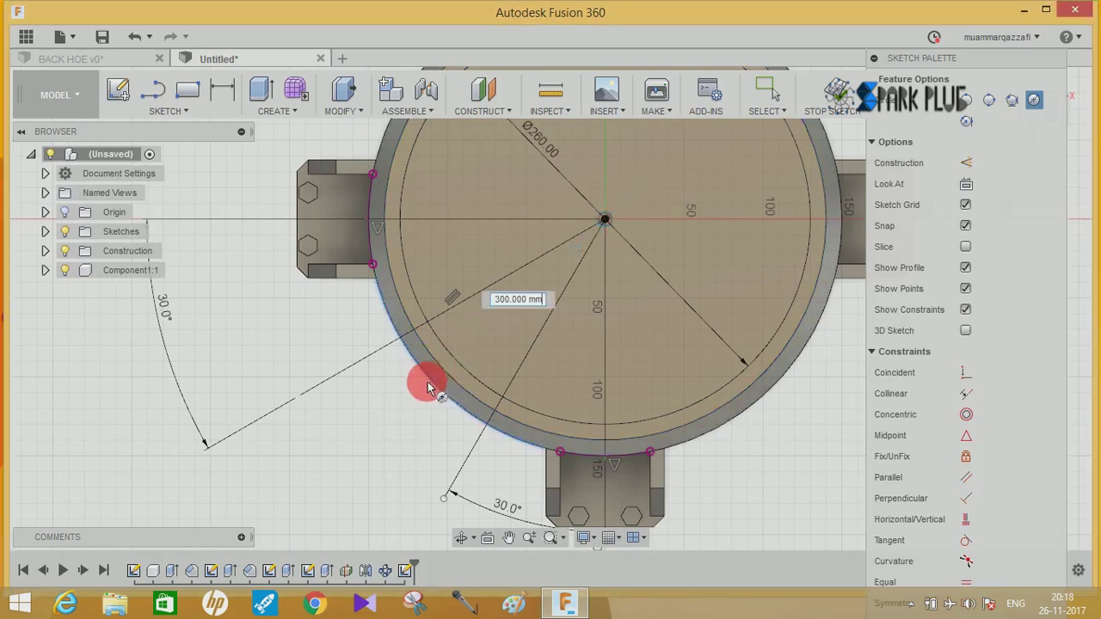
click(428, 371)
click(427, 365)
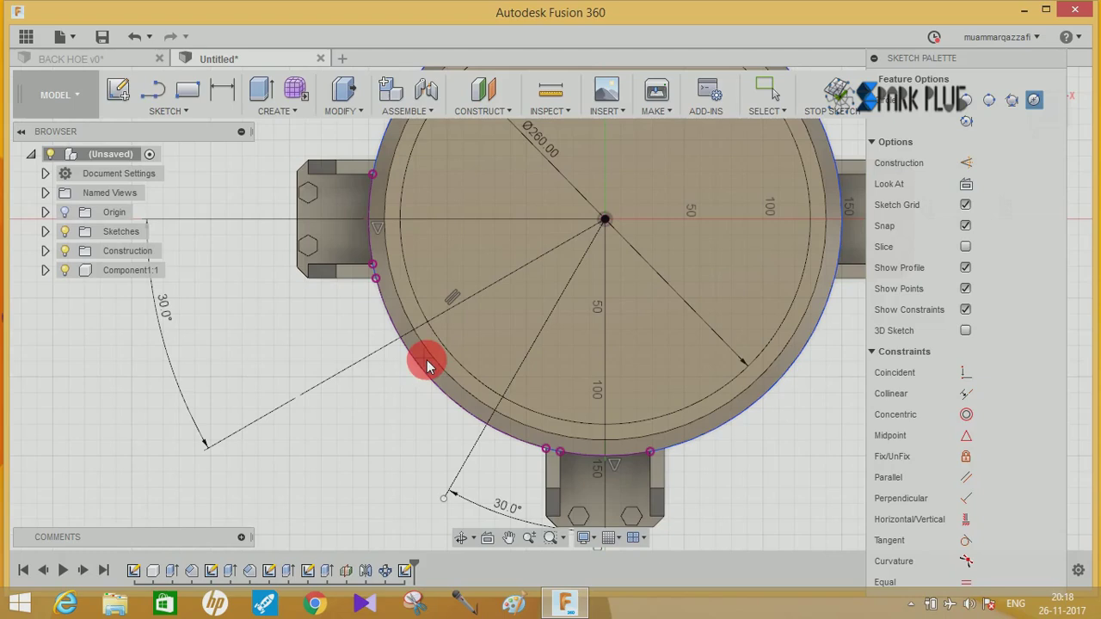
key(Escape)
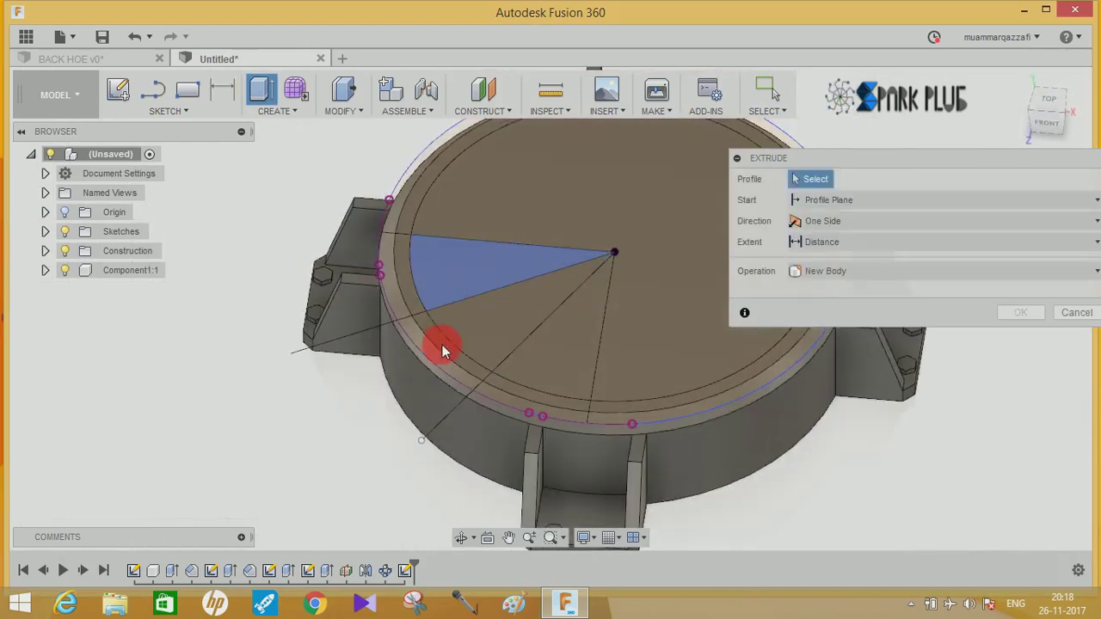
Extrude the two arc-shaped rim profiles -60 mm to cut the notch.
click(442, 344)
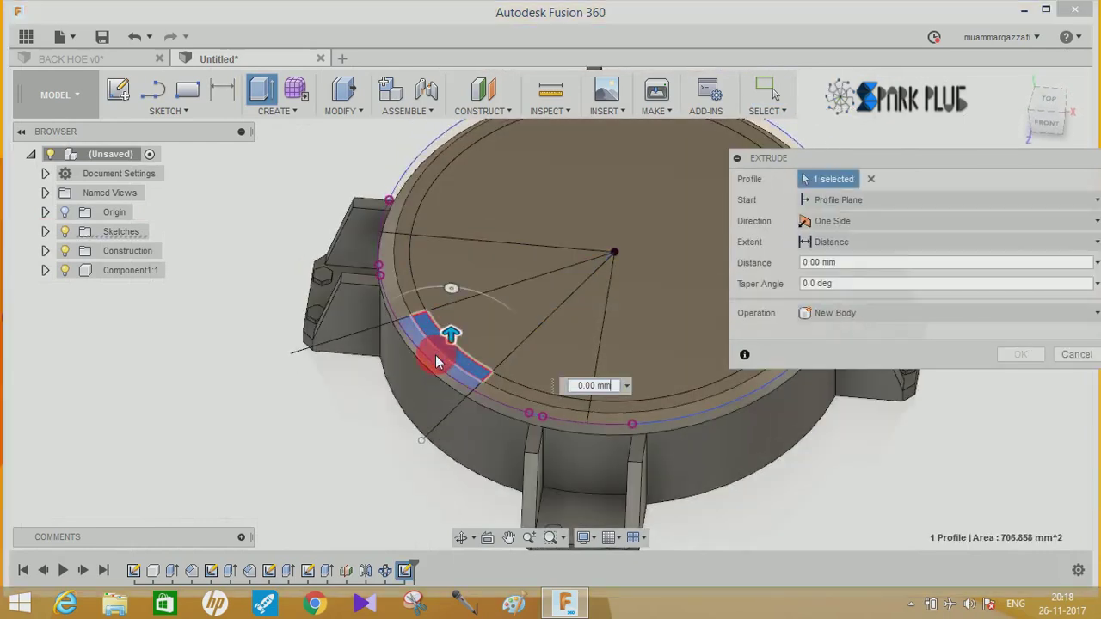
click(443, 342)
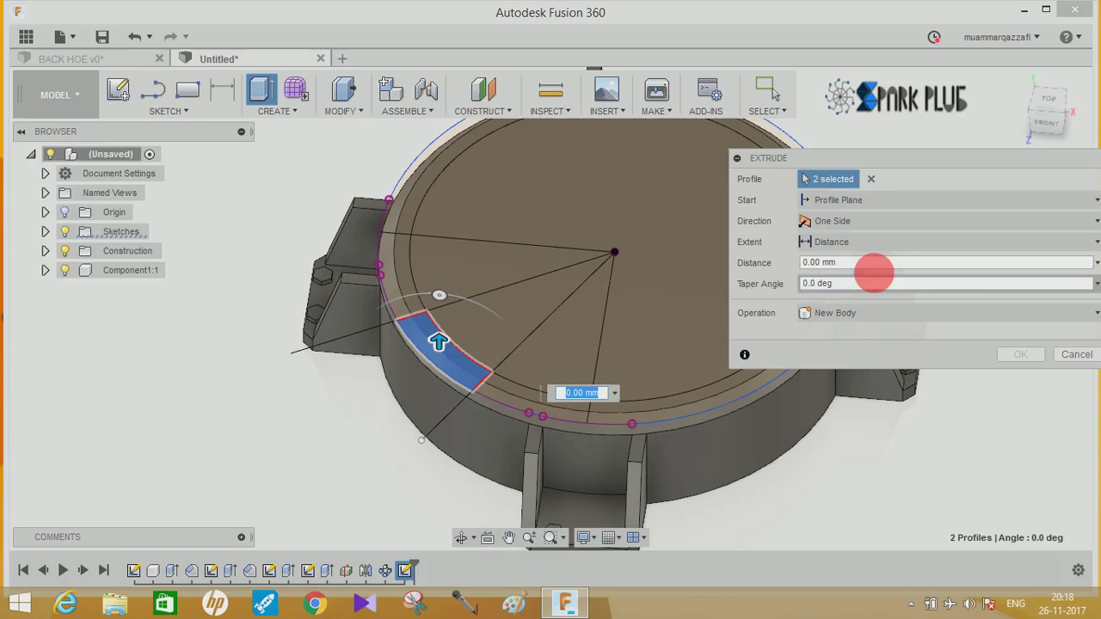
click(878, 263)
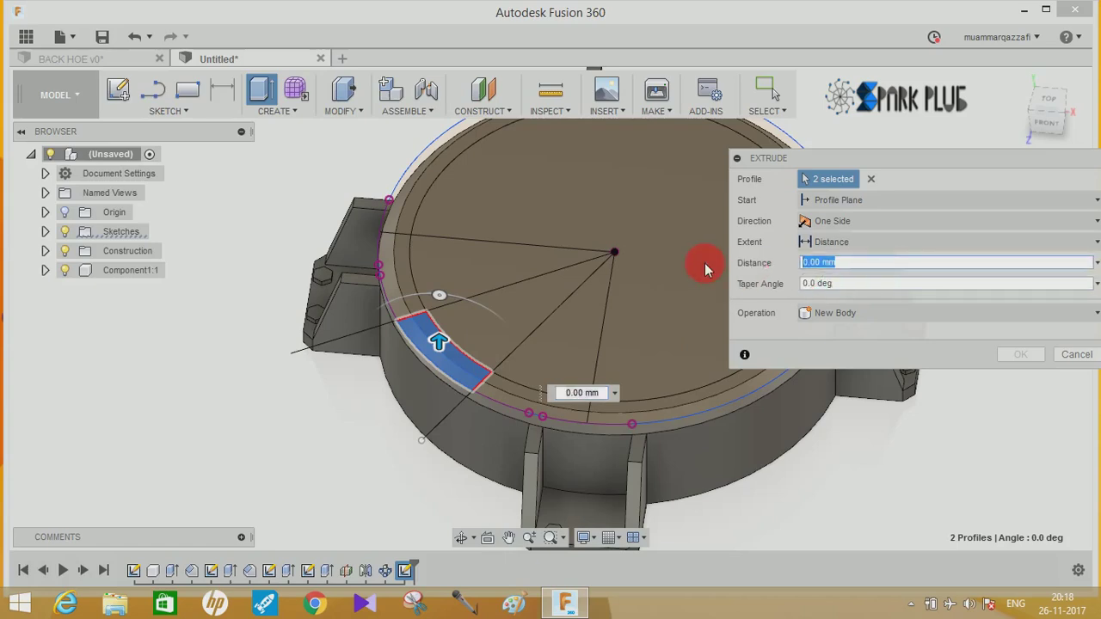
text(-6)
text(0)
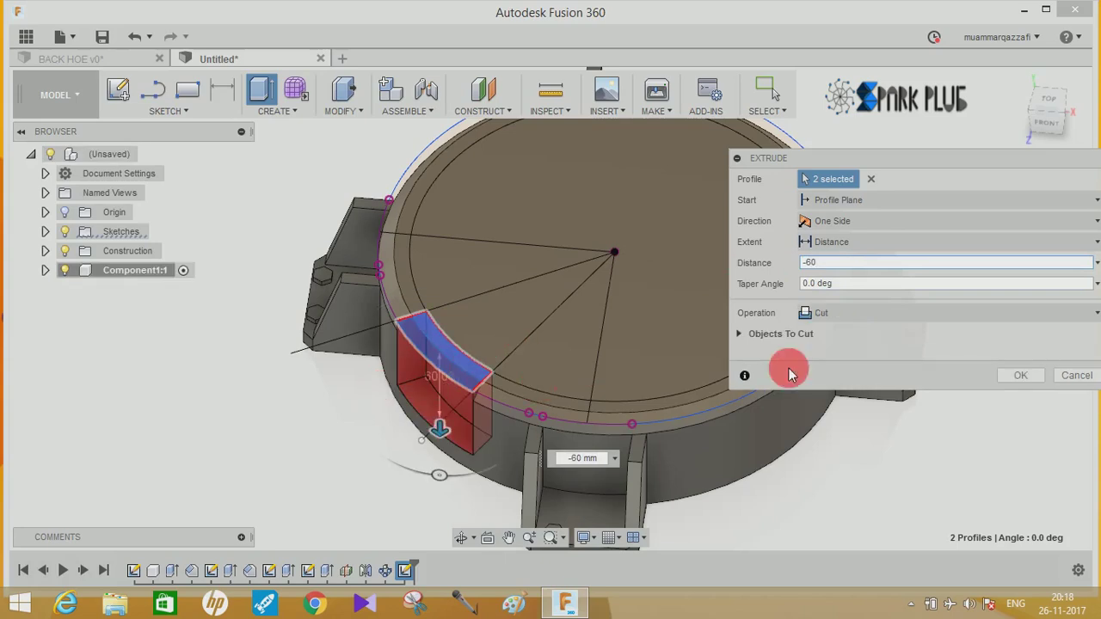
click(1019, 373)
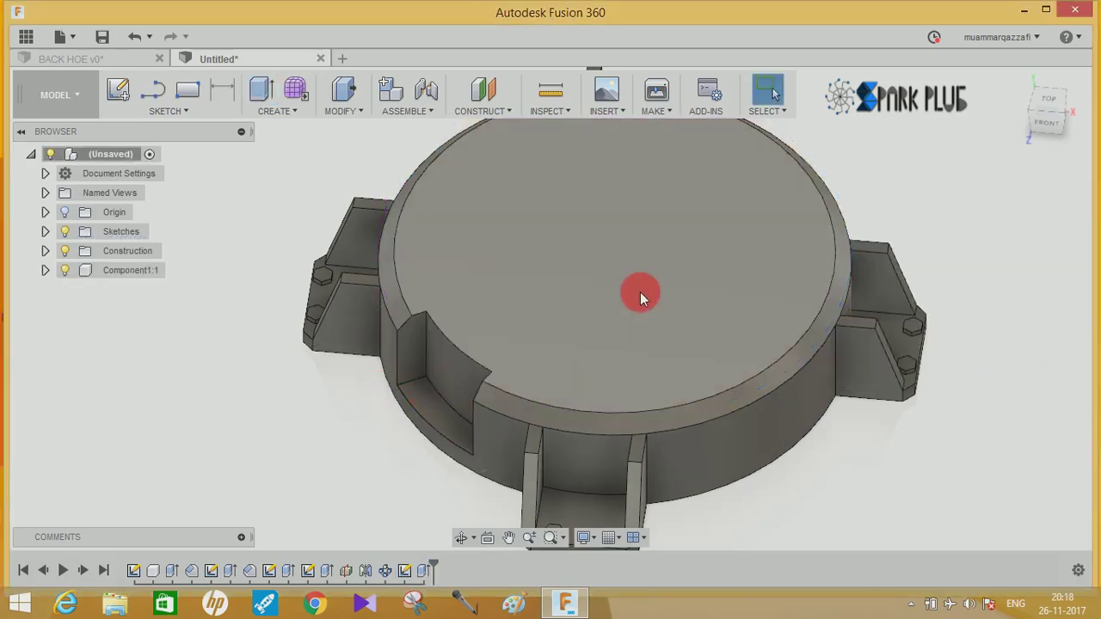
mouse_move(648, 273)
shift+middle_down()
mouse_move(705, 252)
mouse_move(776, 262)
mouse_move(663, 270)
mouse_move(693, 298)
mouse_move(880, 383)
mouse_move(842, 406)
mouse_move(817, 391)
shift+middle_up()
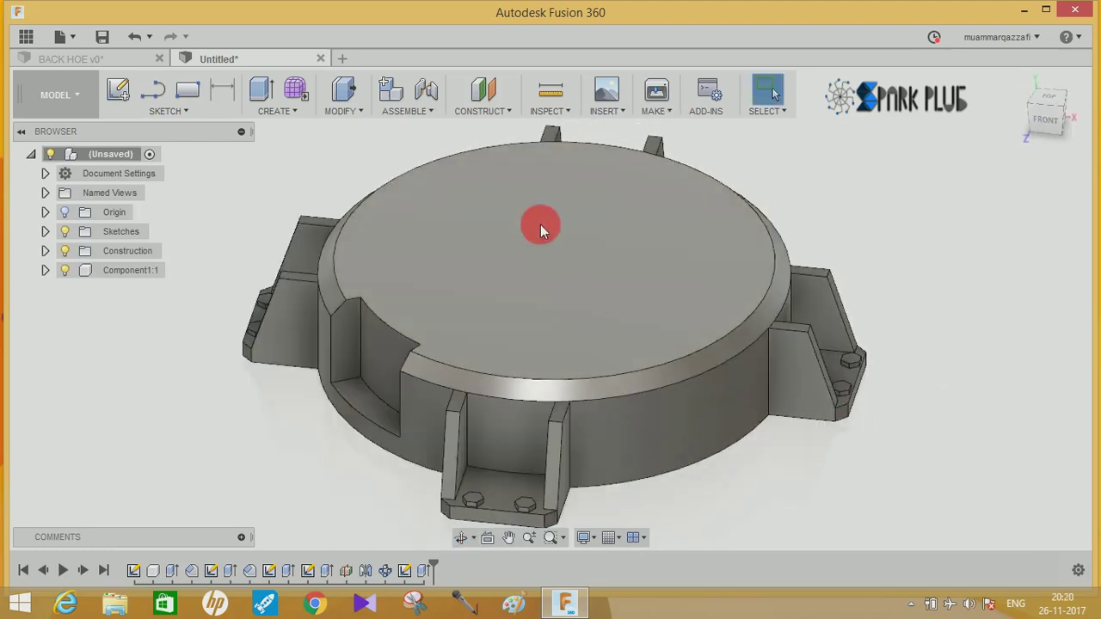
Sketch a 220 mm circle centred on the base's top face.
click(538, 253)
click(120, 90)
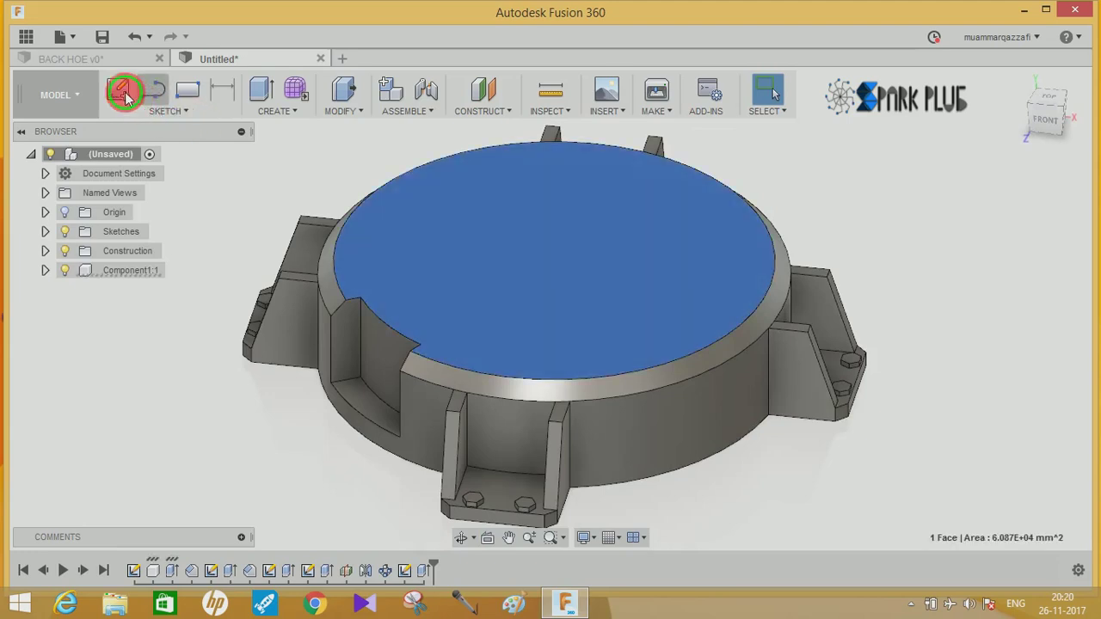
click(374, 209)
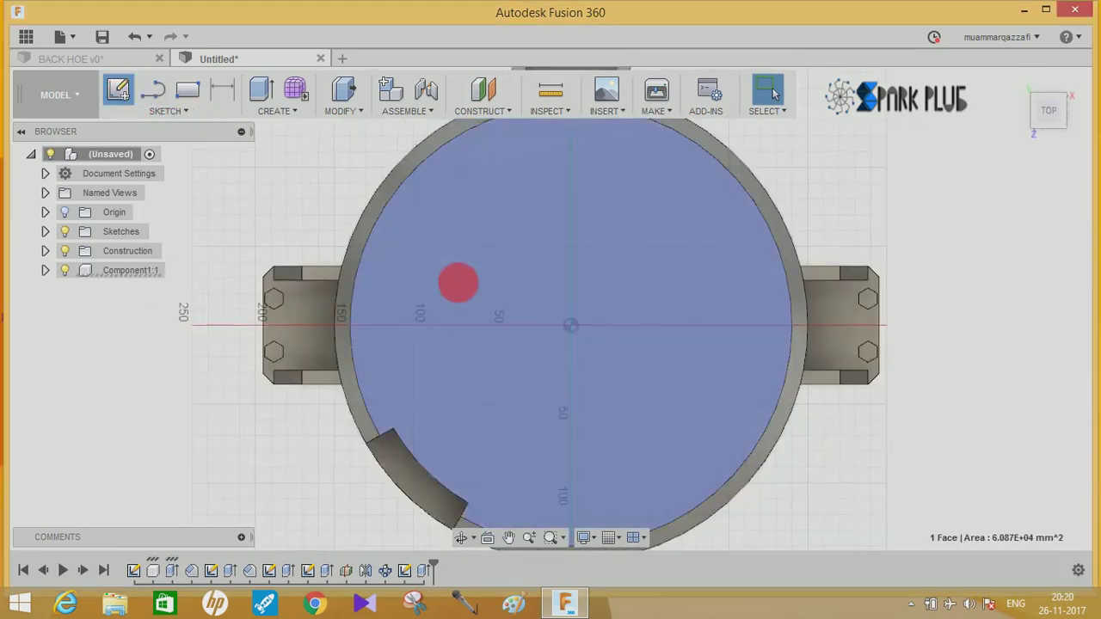
click(554, 353)
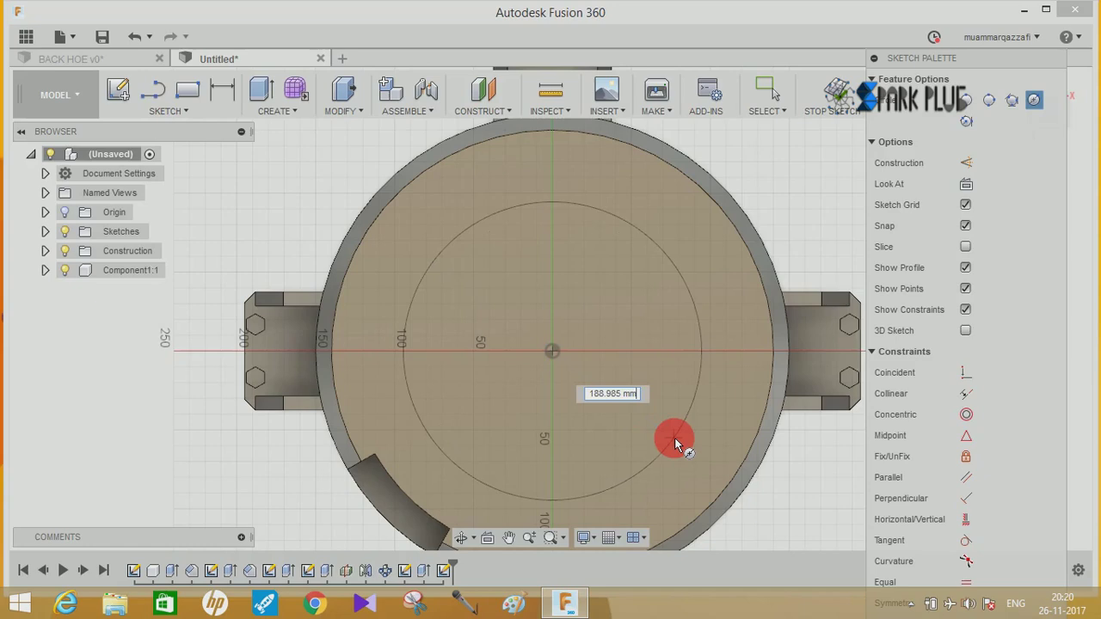
text(220)
key(Tab)
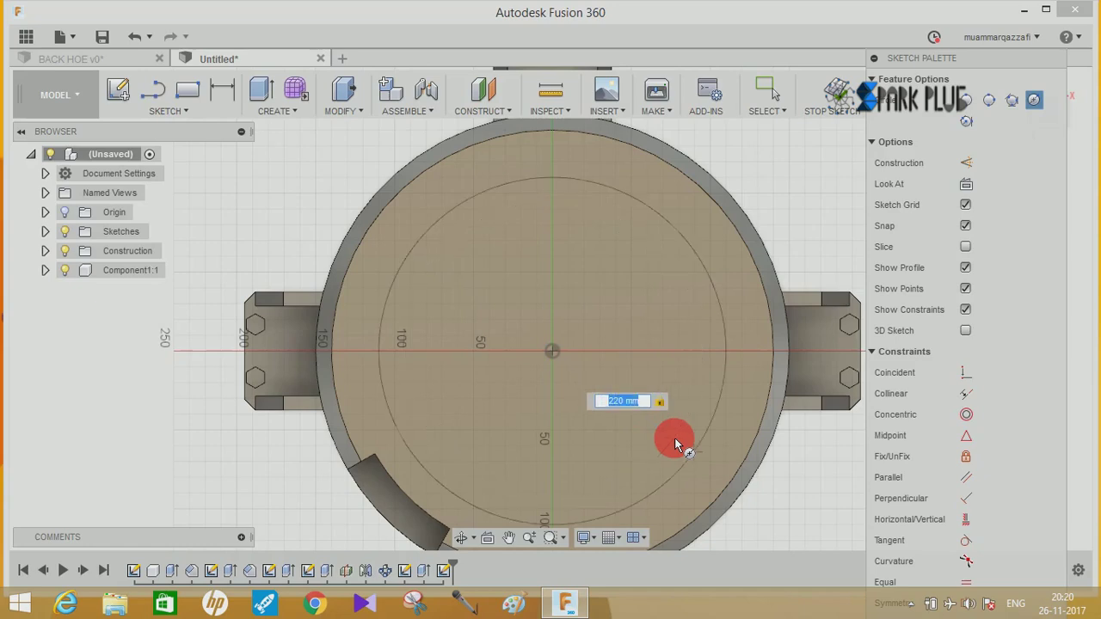
key(Return)
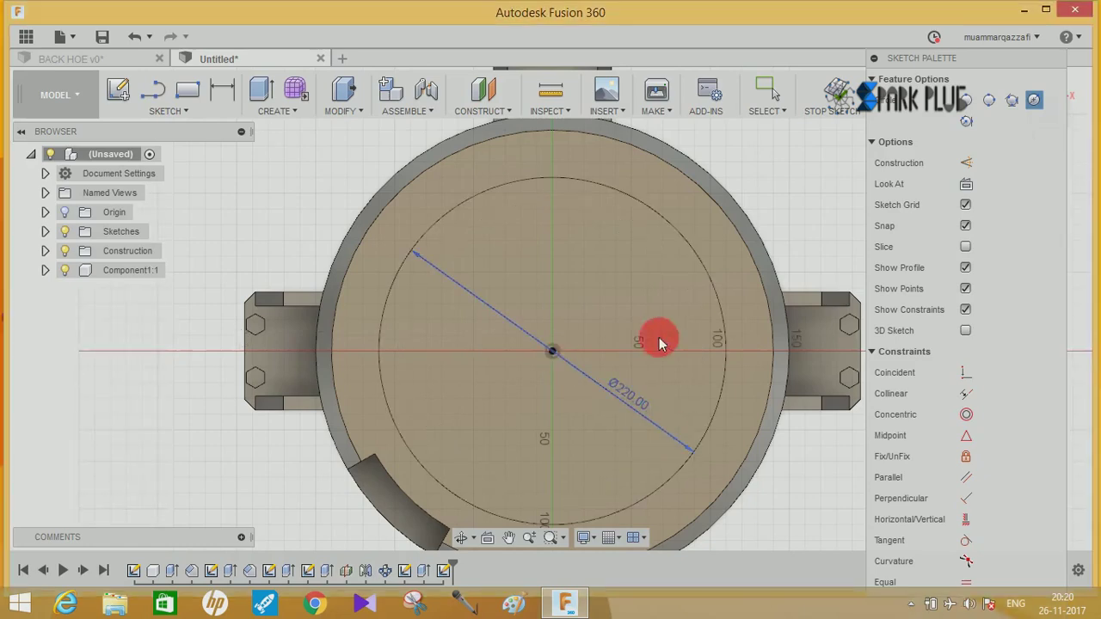
shift+middle_drag(658, 381, 663, 327)
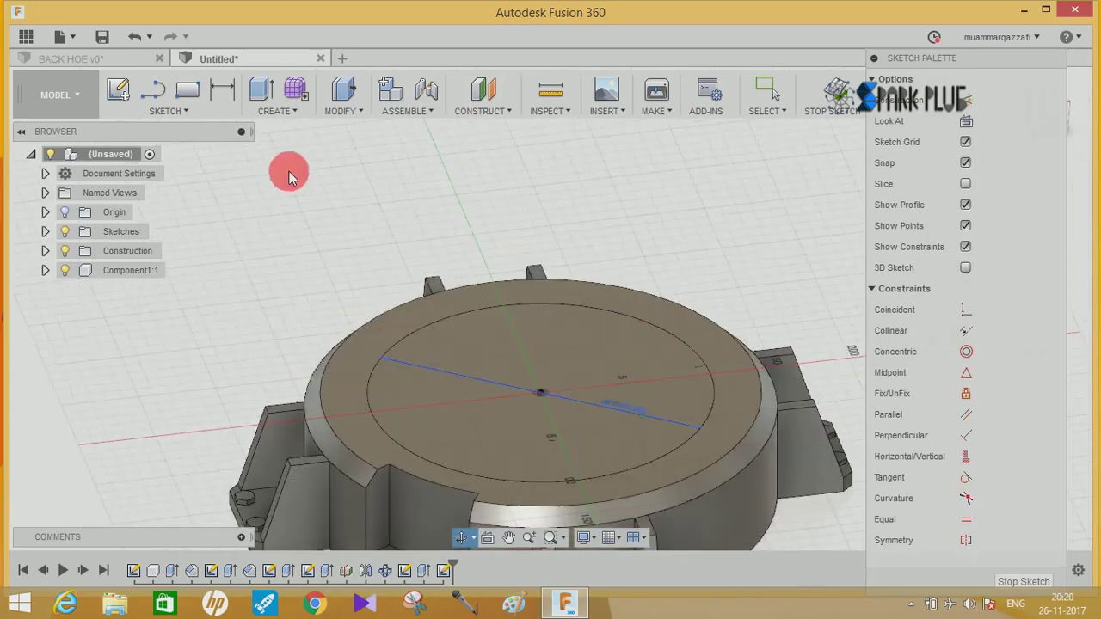
Extrude the 220 mm circle 9 mm with a -45° taper.
click(267, 103)
click(507, 458)
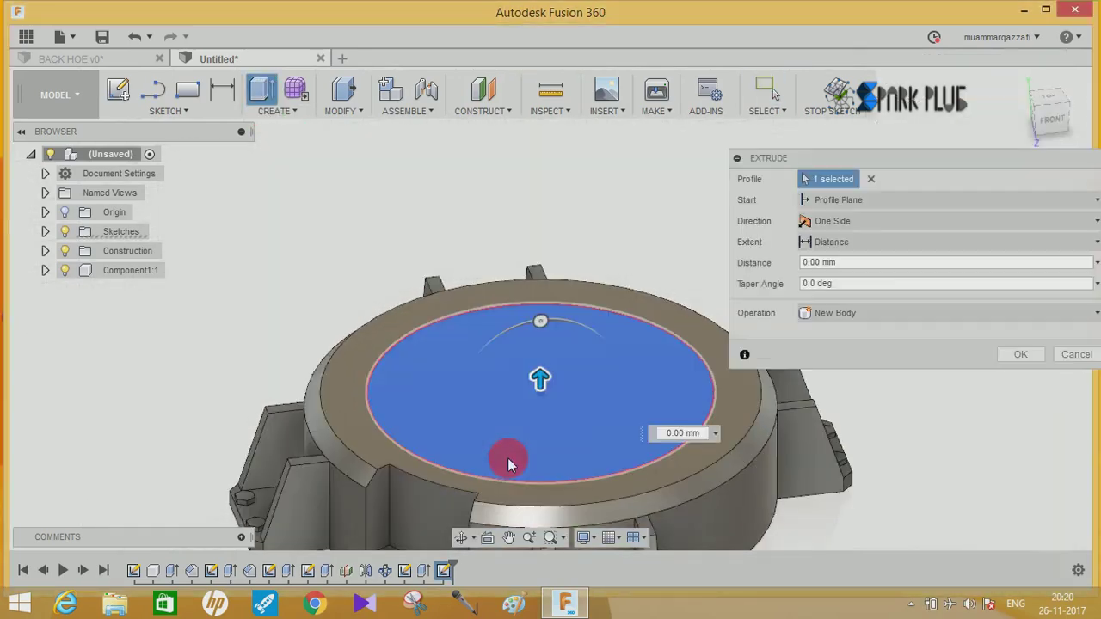
click(834, 261)
text(9)
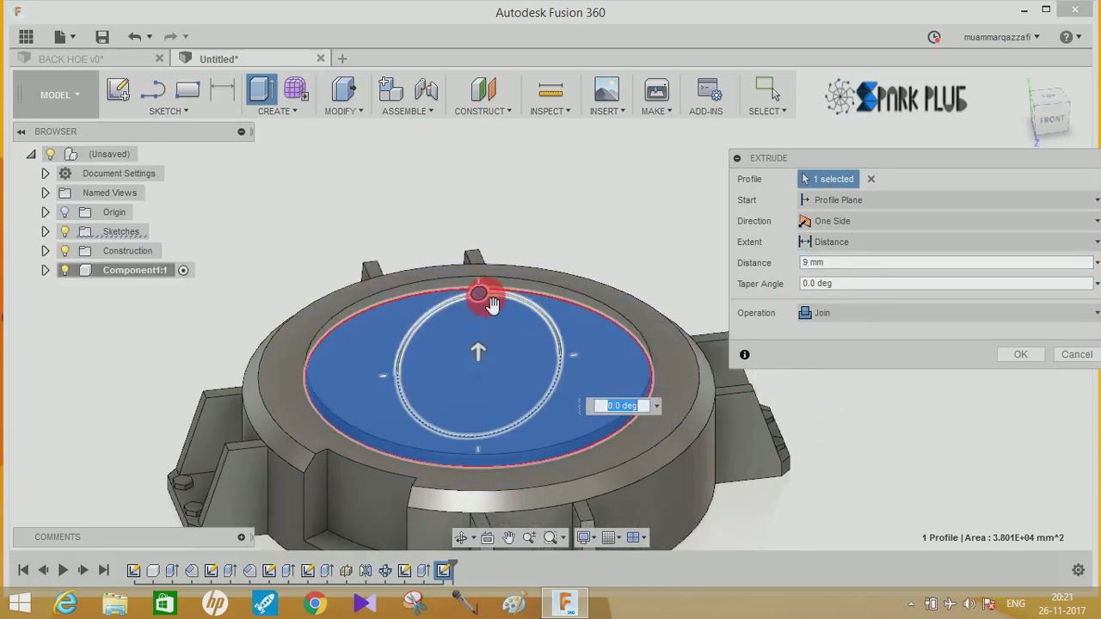
mouse_move(491, 304)
mouse_down()
mouse_move(456, 313)
mouse_move(453, 341)
mouse_move(793, 285)
mouse_up()
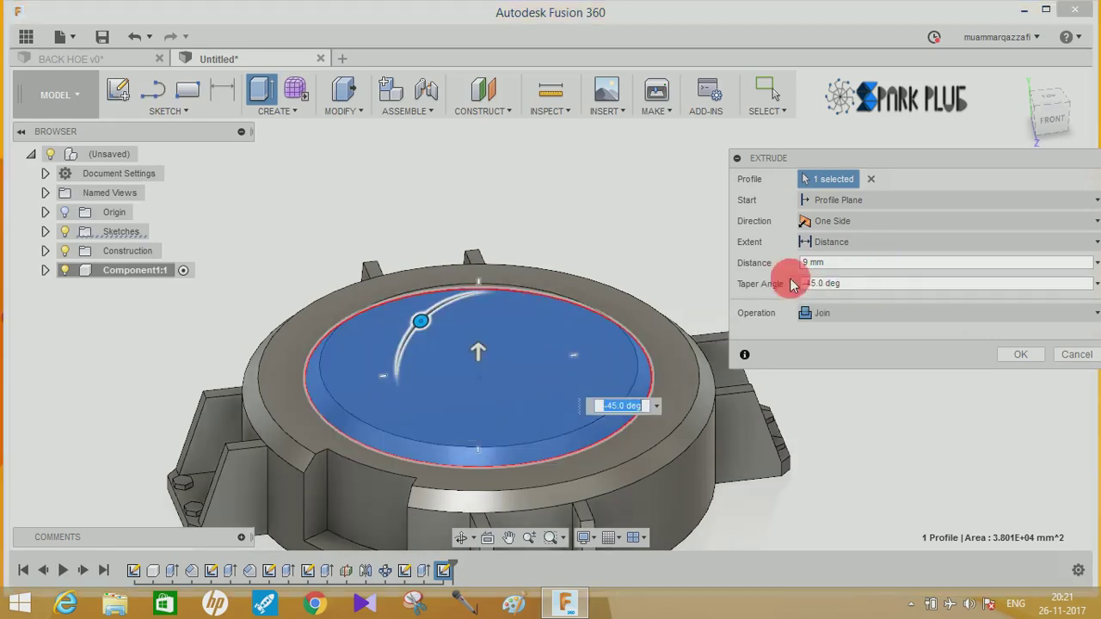
click(1019, 354)
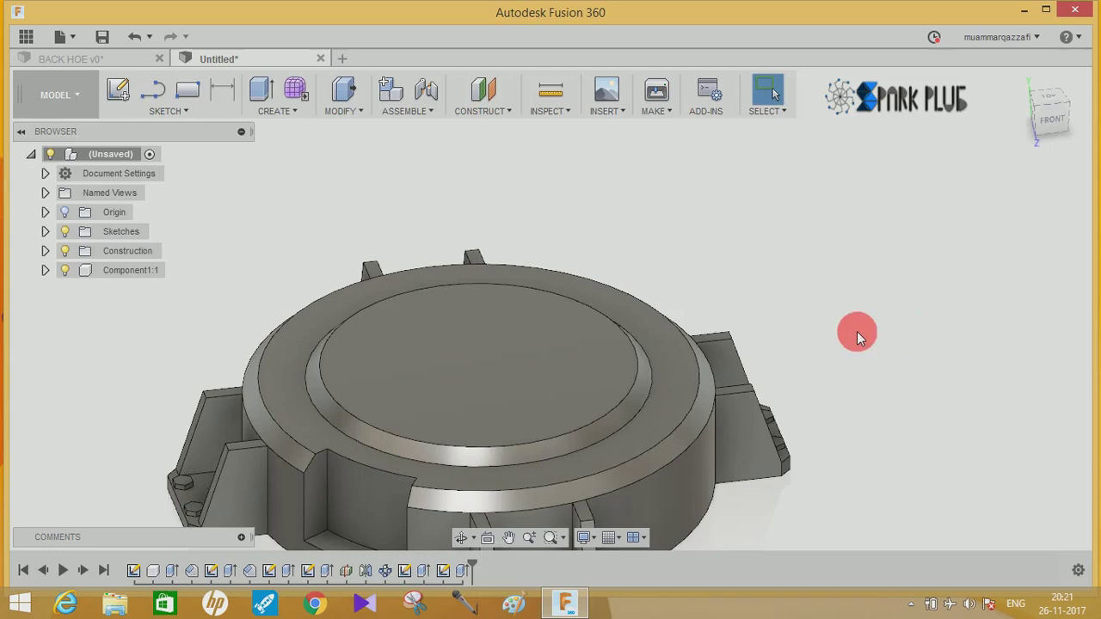
Sketch a 30 mm circle at the origin on the raised top face.
shift+middle_drag(849, 318, 351, 175)
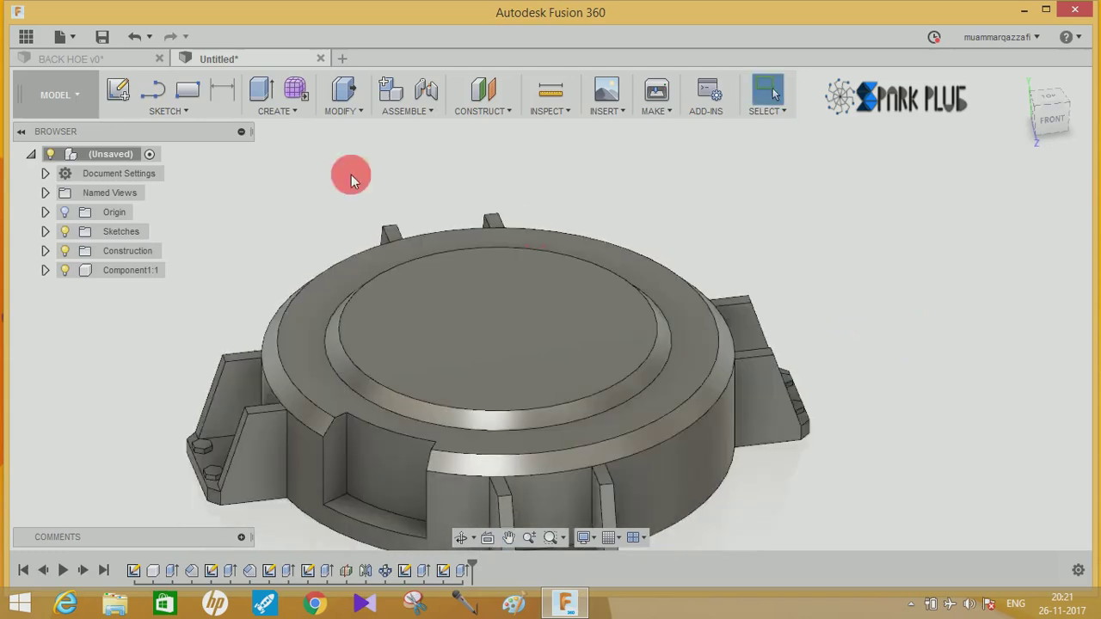
click(118, 89)
click(497, 323)
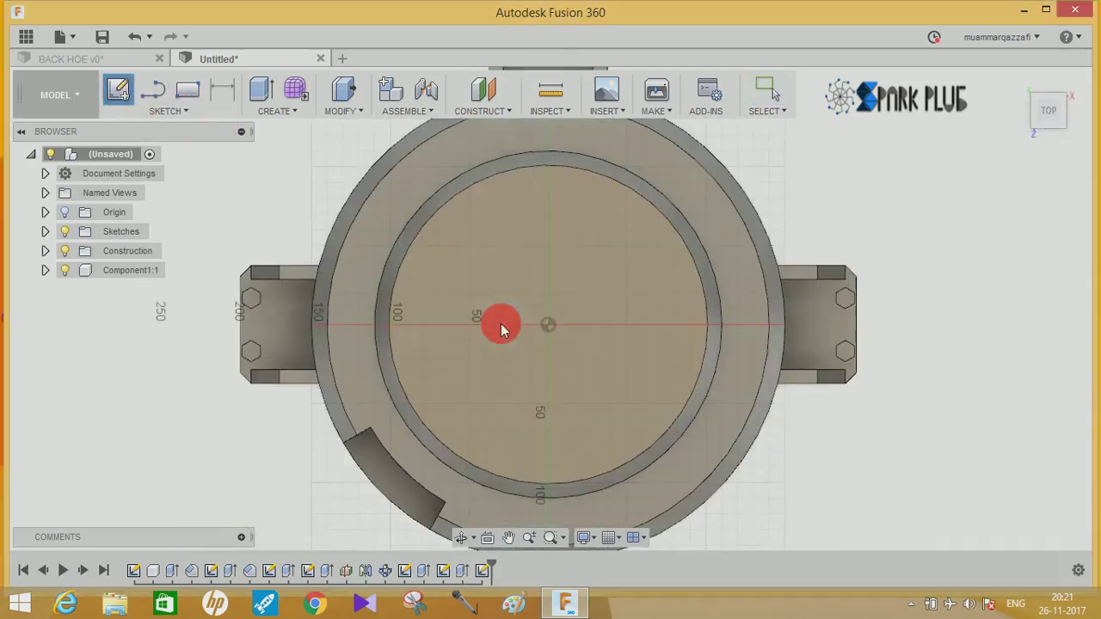
key(c)
click(548, 326)
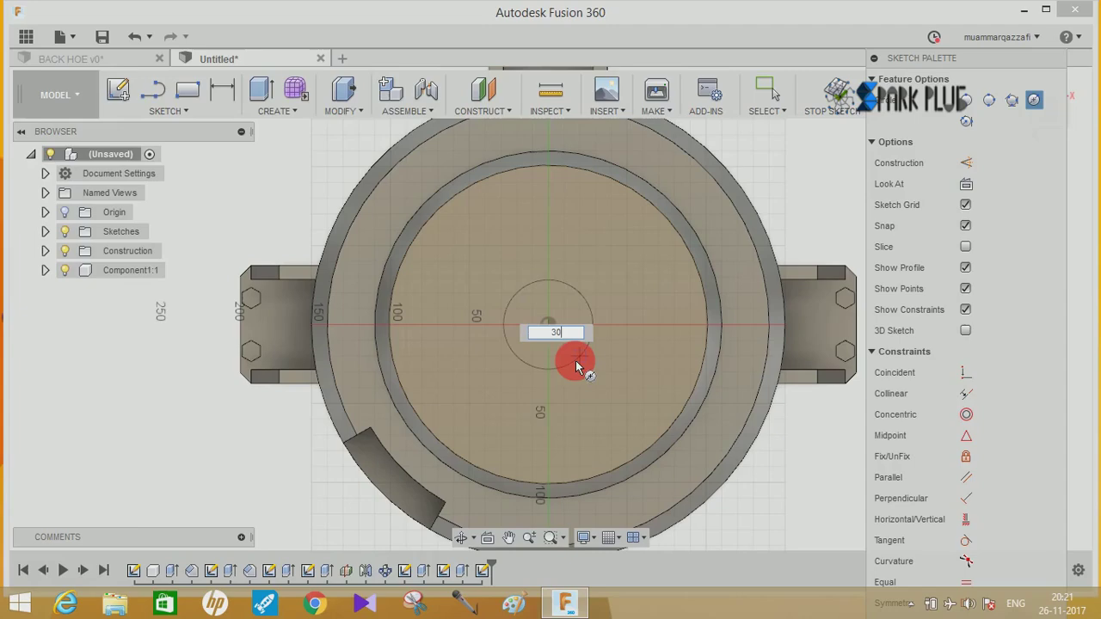
key(Return)
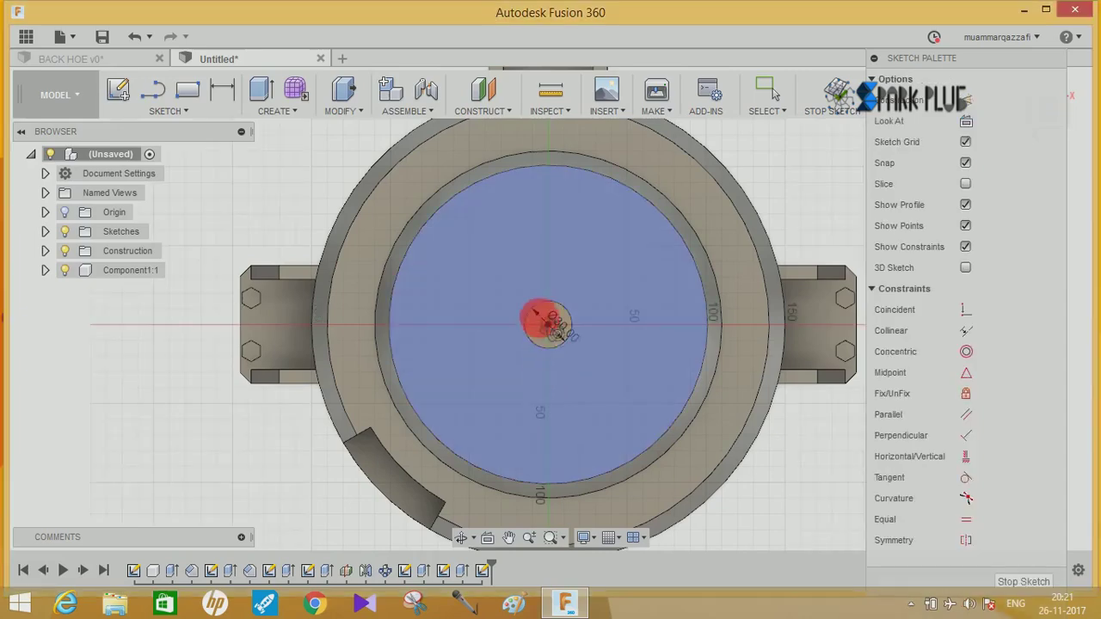
shift+middle_drag(536, 315, 537, 303)
Extrude the 30 mm circle 20 mm to form the centre pin.
click(261, 94)
click(555, 275)
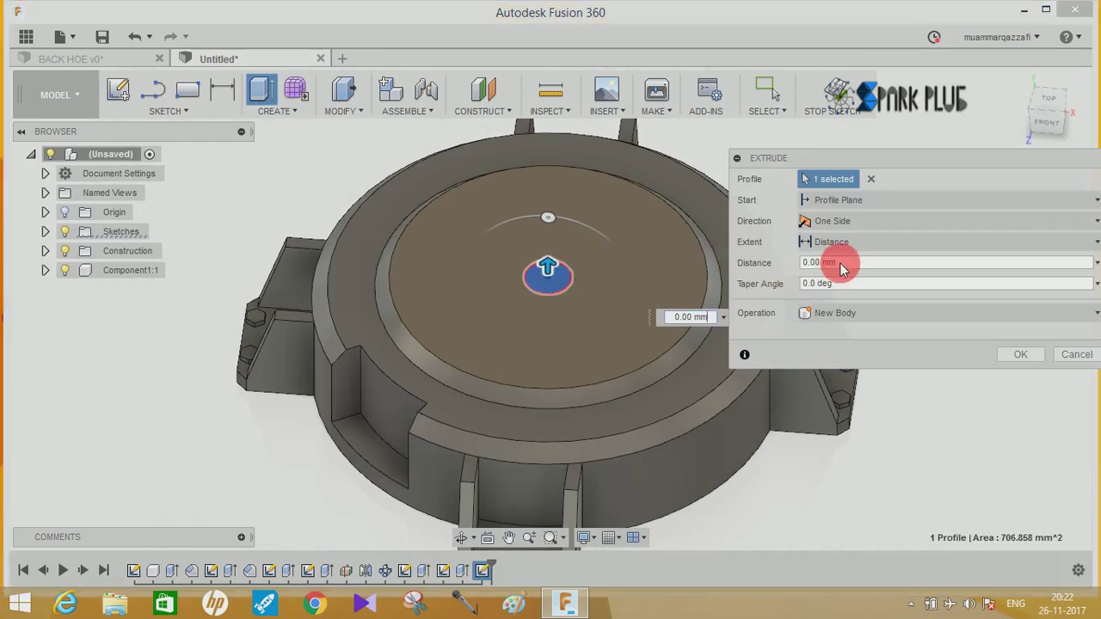
click(849, 264)
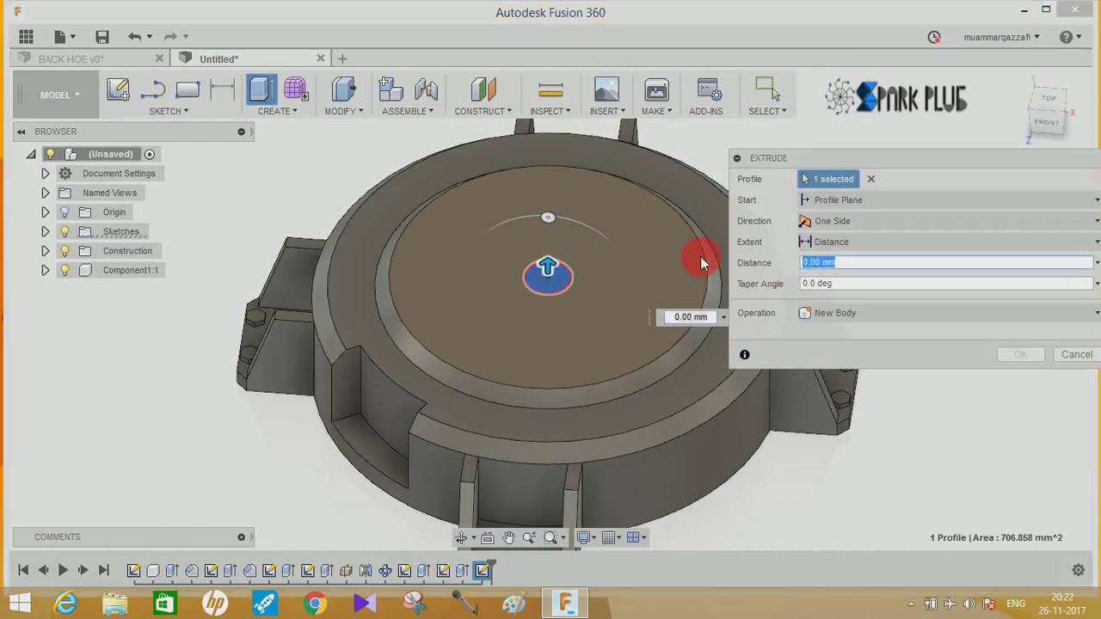
text(20)
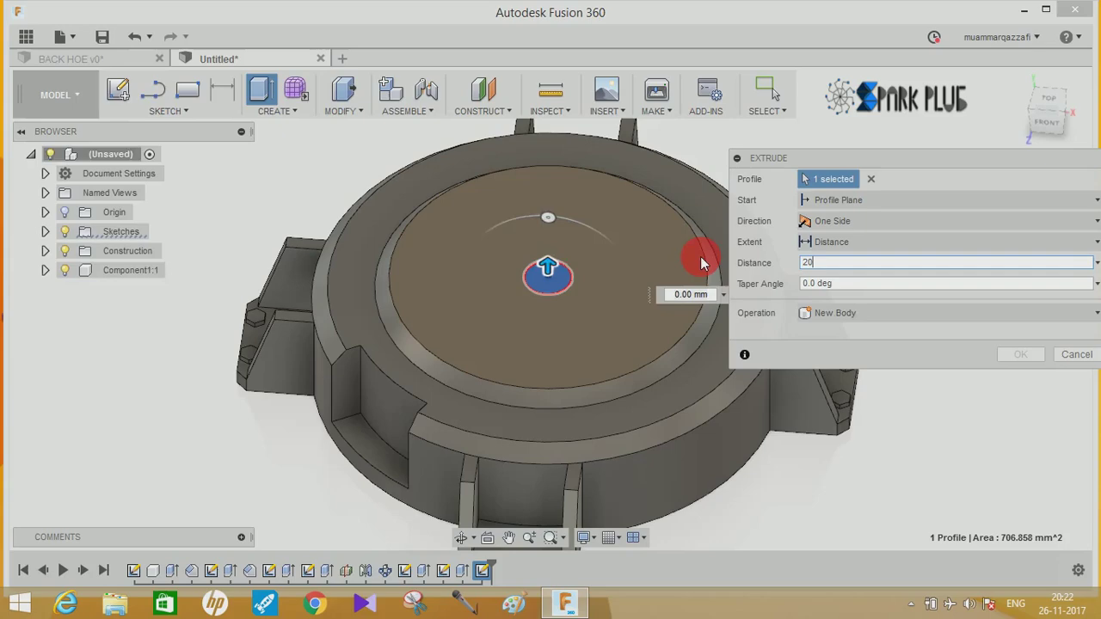
click(1018, 356)
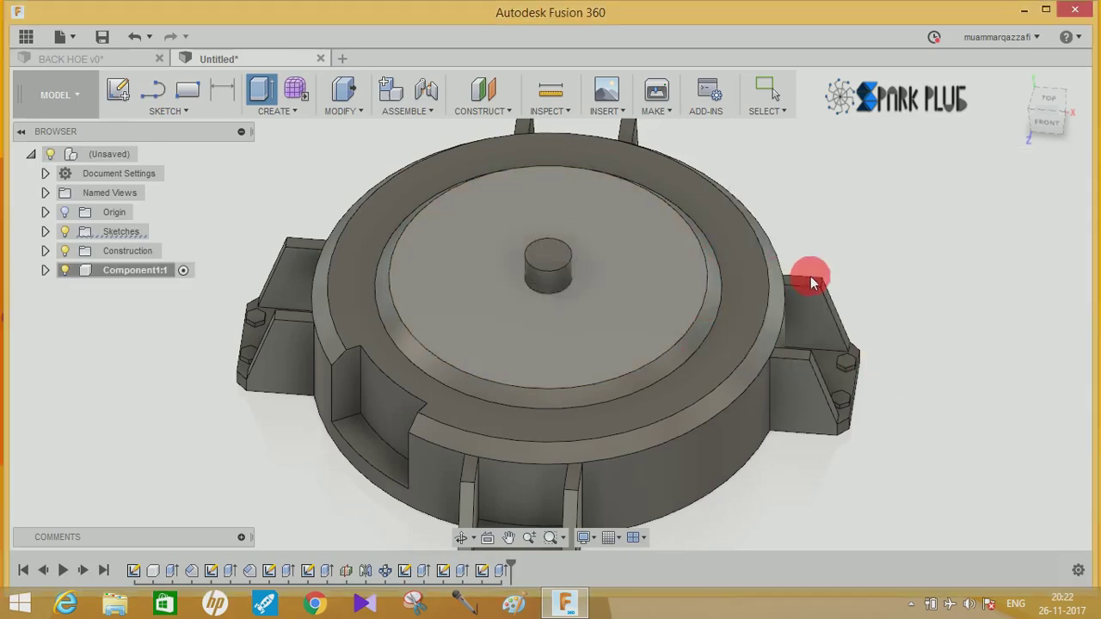
Rename the base component to BASE.
scroll(723, 279, down, 3)
mouse_move(744, 287)
shift+middle_down()
mouse_move(806, 249)
mouse_move(843, 284)
mouse_move(886, 285)
shift+middle_up()
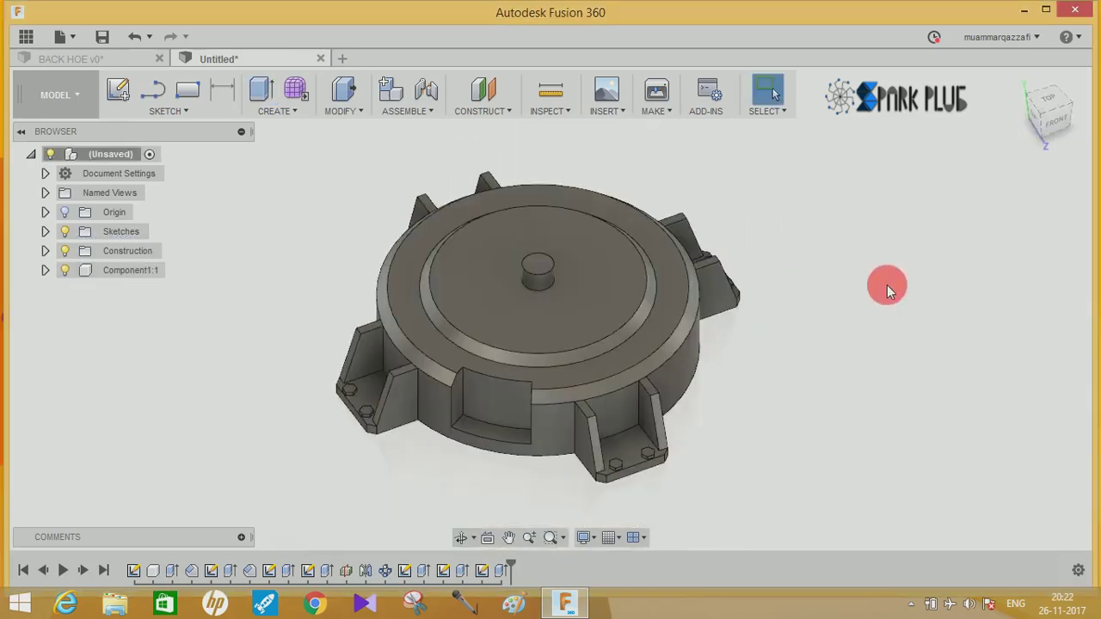
double_click(130, 274)
text(BASE)
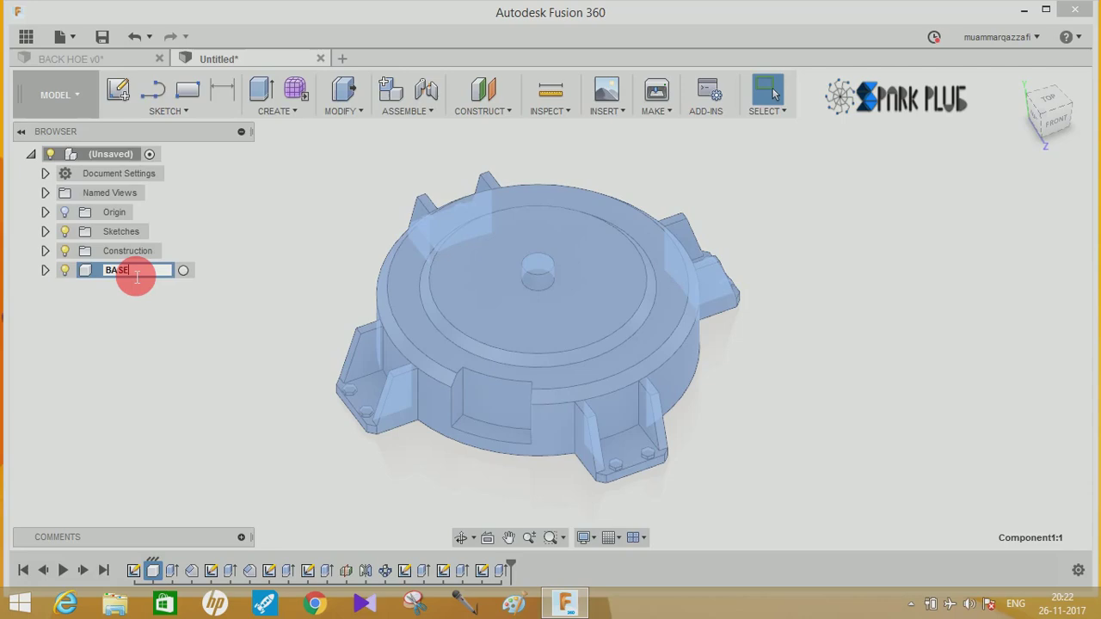
key(Return)
Hide the BASE body using its Browser visibility toggle.
click(823, 368)
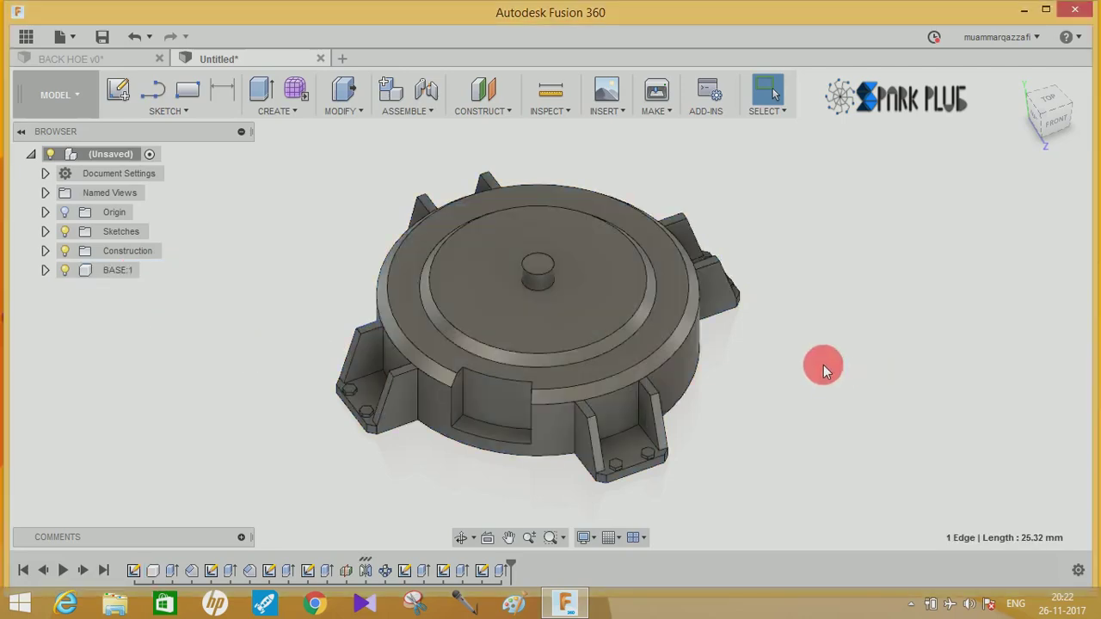
mouse_move(823, 368)
shift+middle_down()
mouse_move(804, 383)
mouse_move(795, 371)
shift+middle_up()
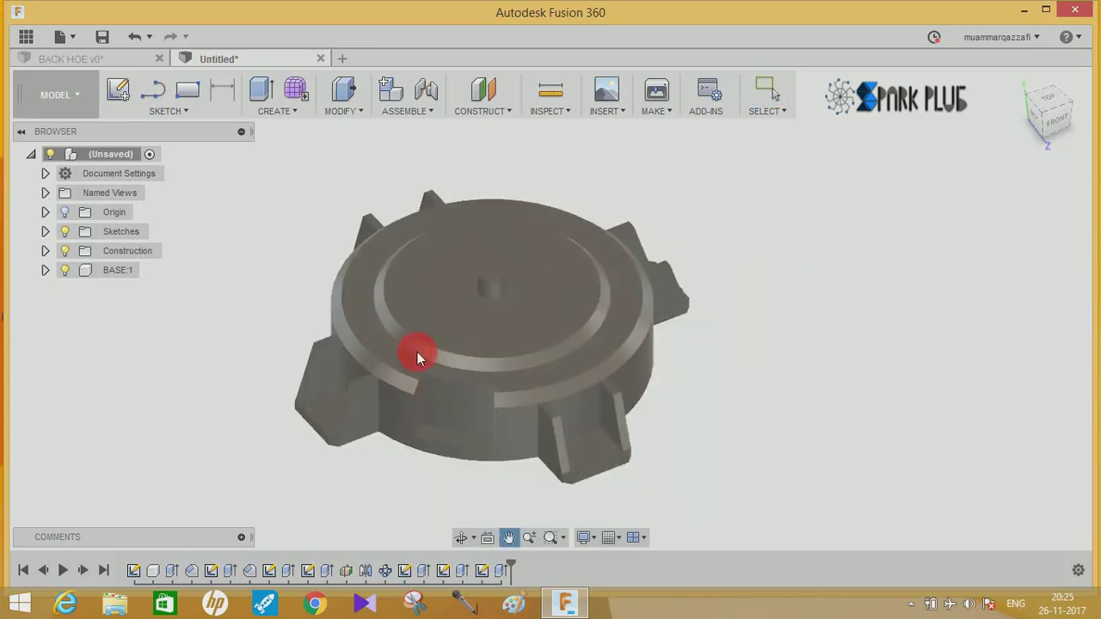
key(Escape)
click(65, 270)
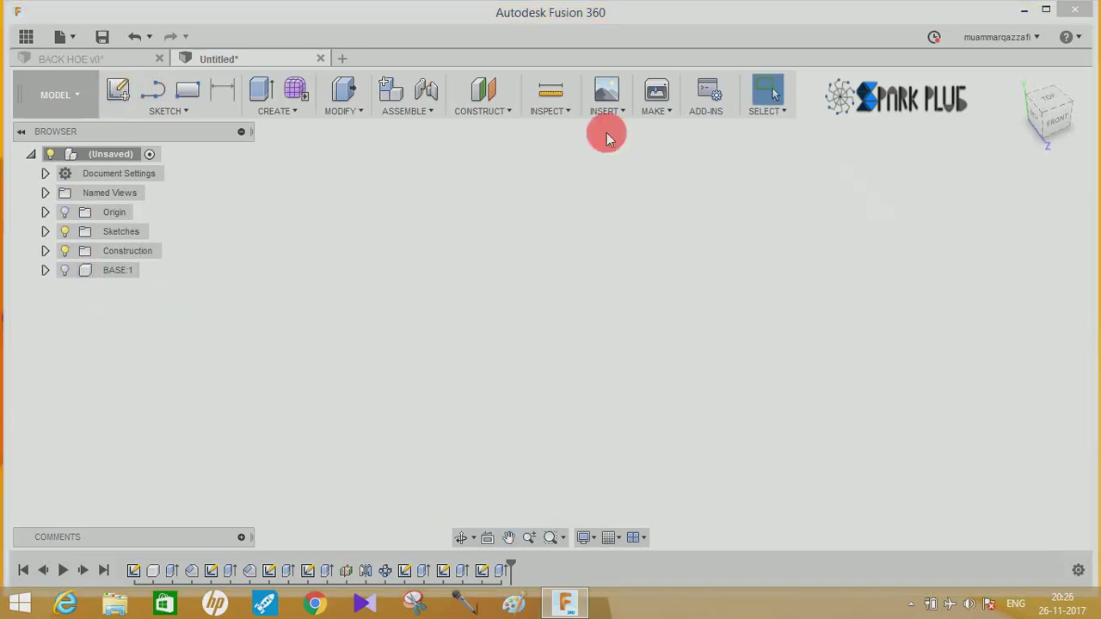
Sketch a 180 mm diameter circle at the origin on the ground plane.
click(139, 94)
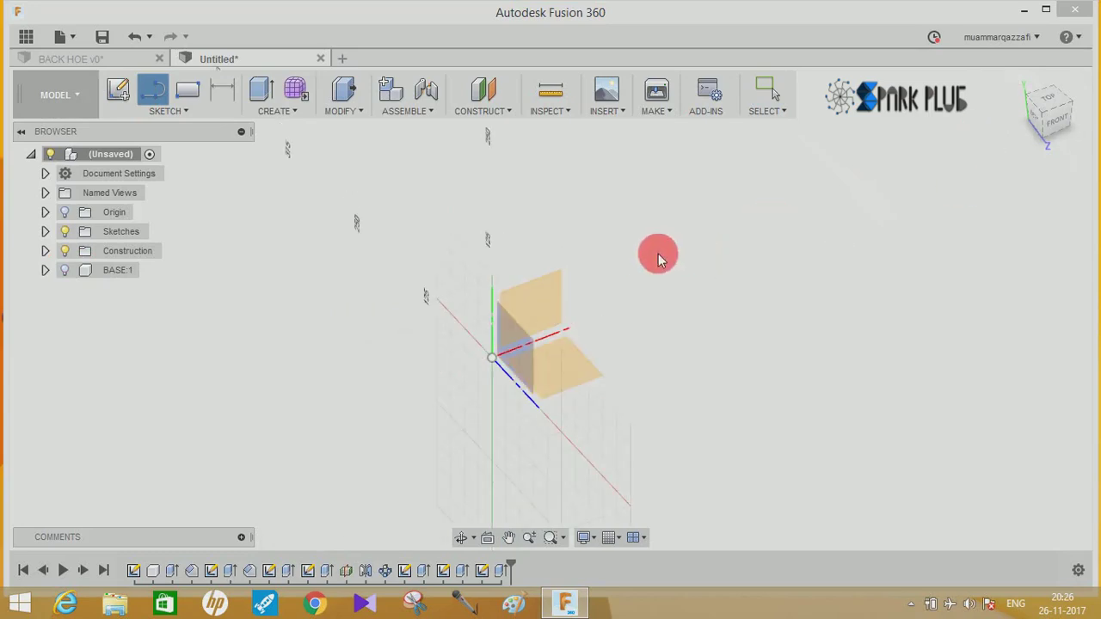
key(Escape)
click(1015, 82)
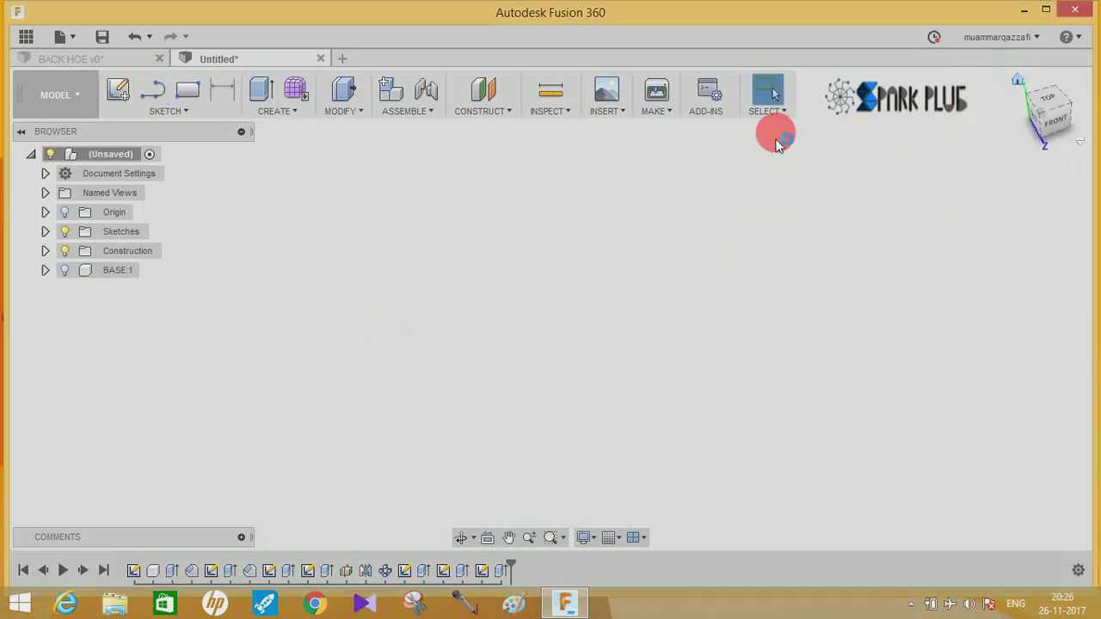
click(118, 90)
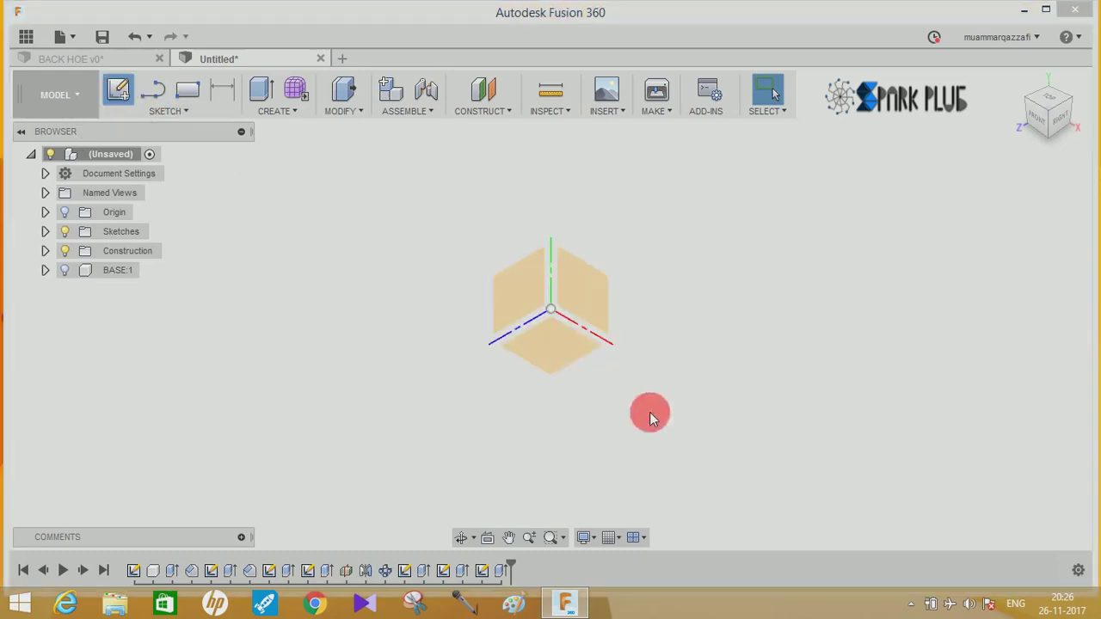
click(539, 354)
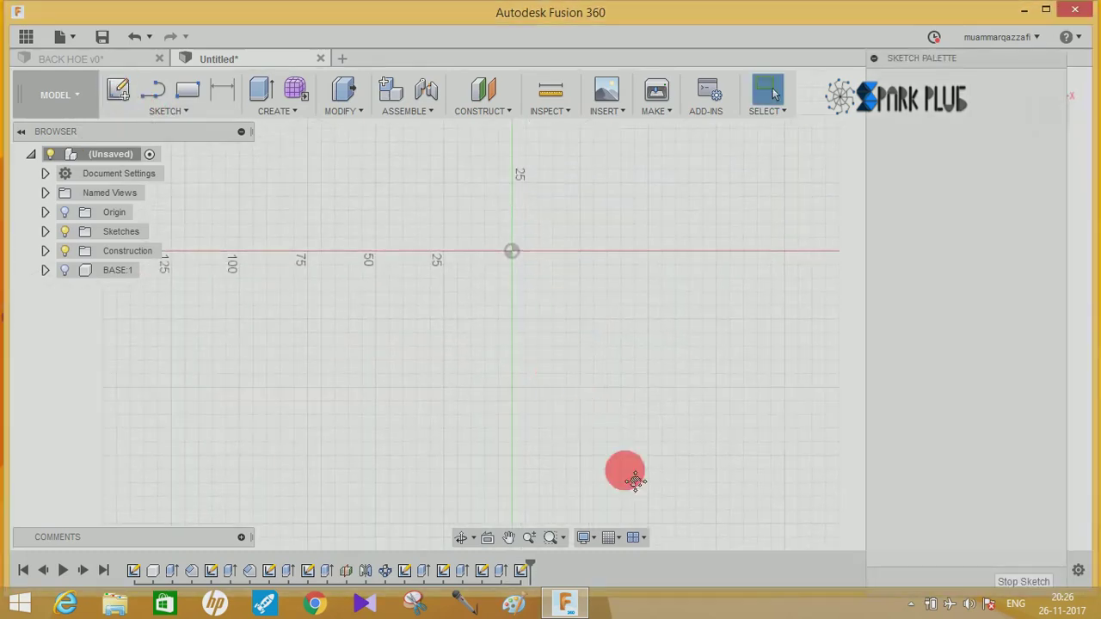
key(c)
click(613, 388)
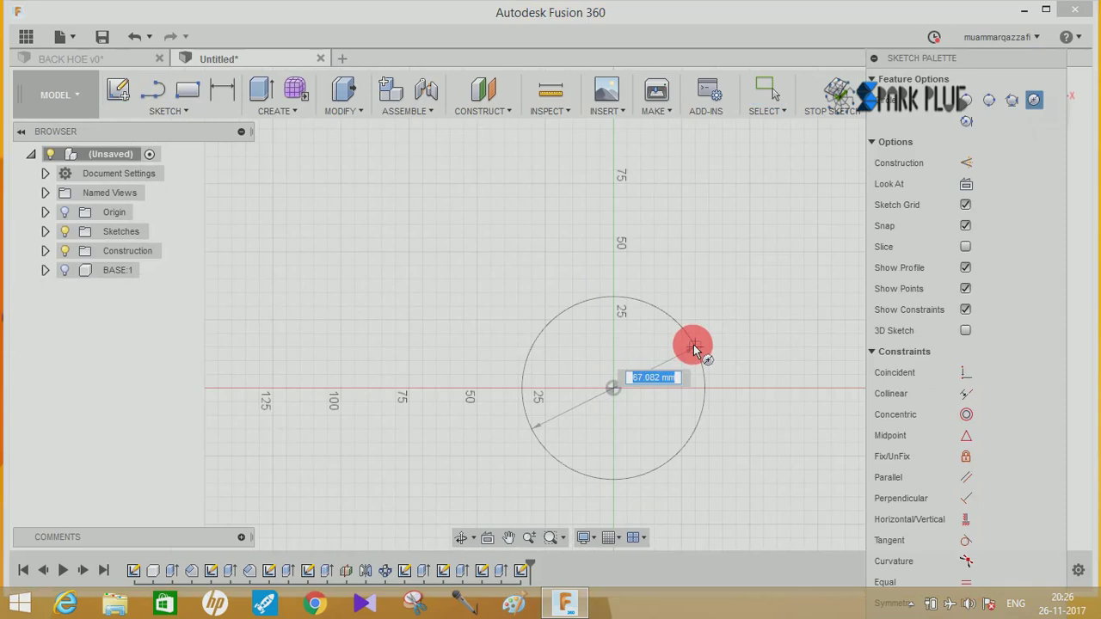
key(Return)
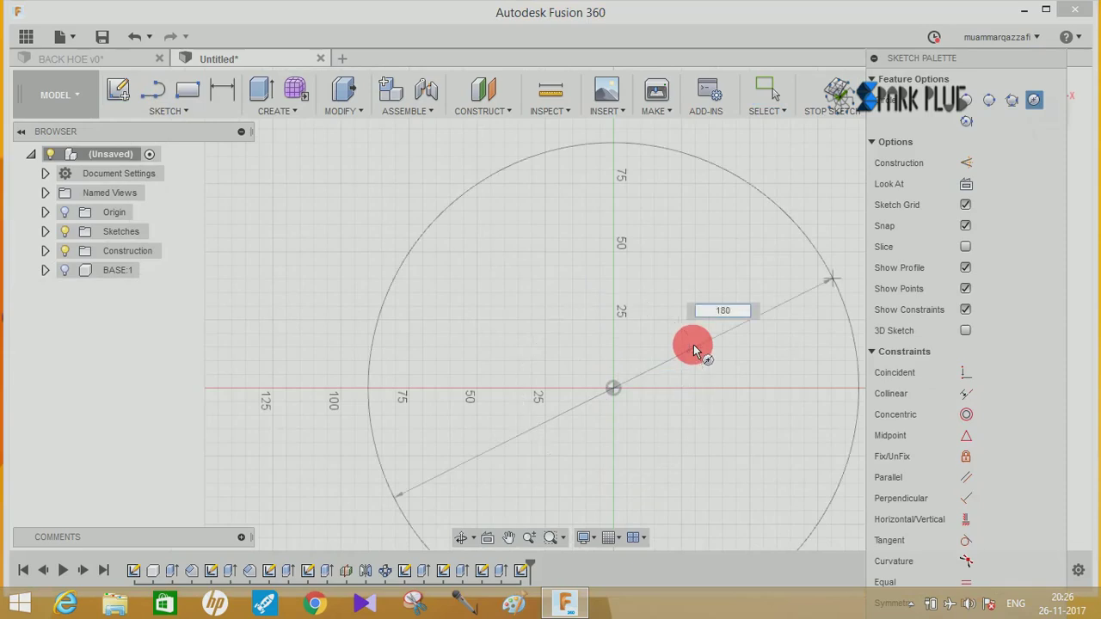
key(Return)
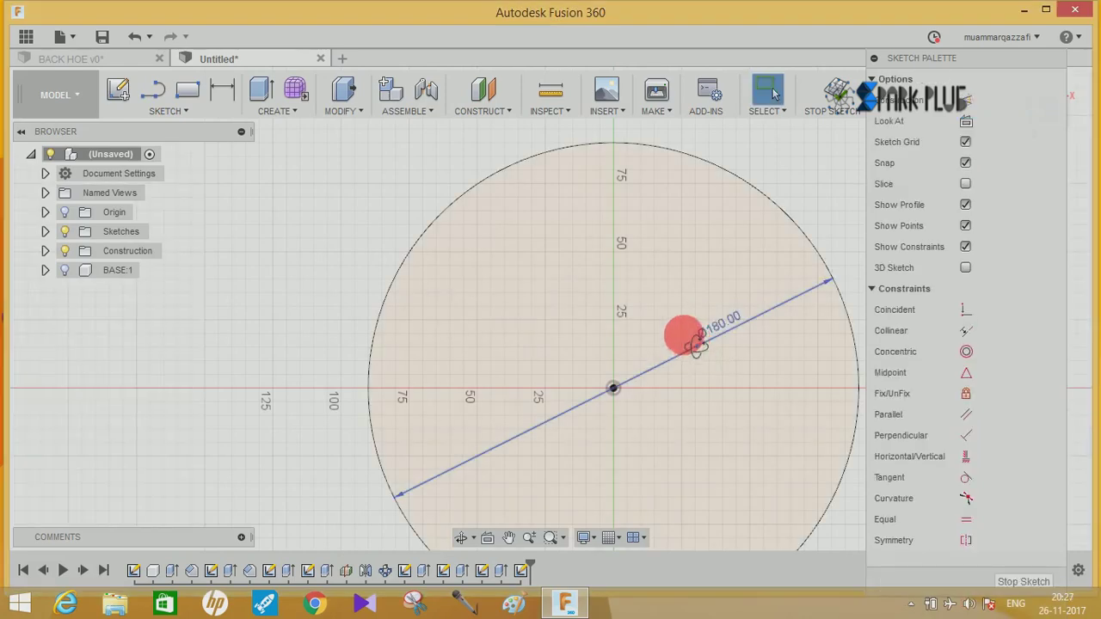
Extrude the 180 mm circle 37 mm as a new component.
shift+middle_drag(689, 344, 681, 320)
click(681, 320)
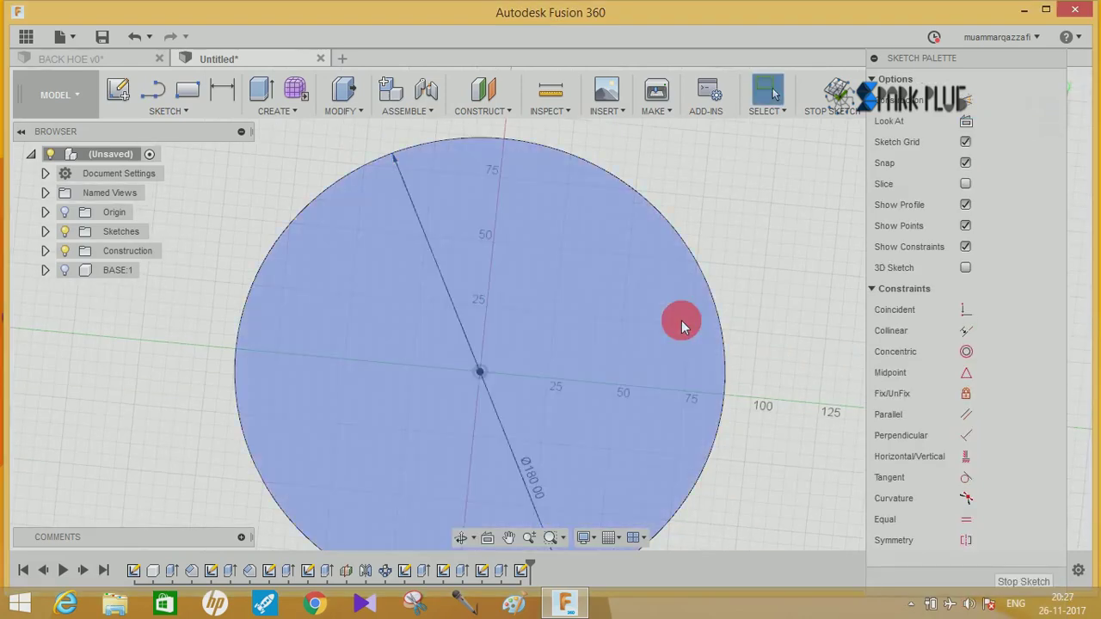
click(758, 294)
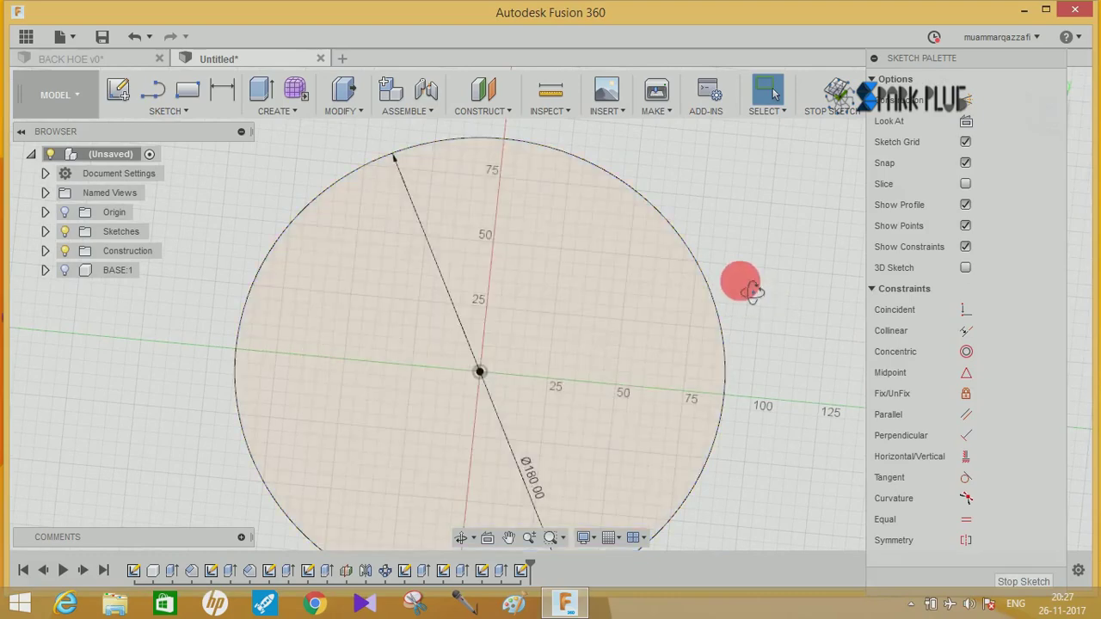
shift+middle_drag(744, 278, 737, 252)
click(261, 89)
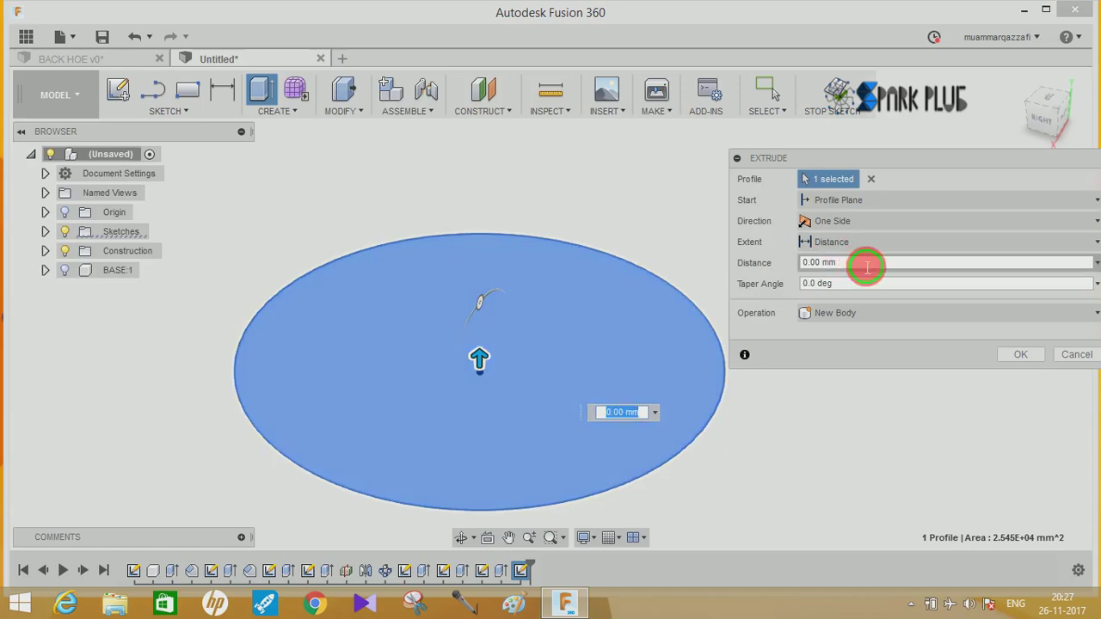
click(867, 267)
text(37)
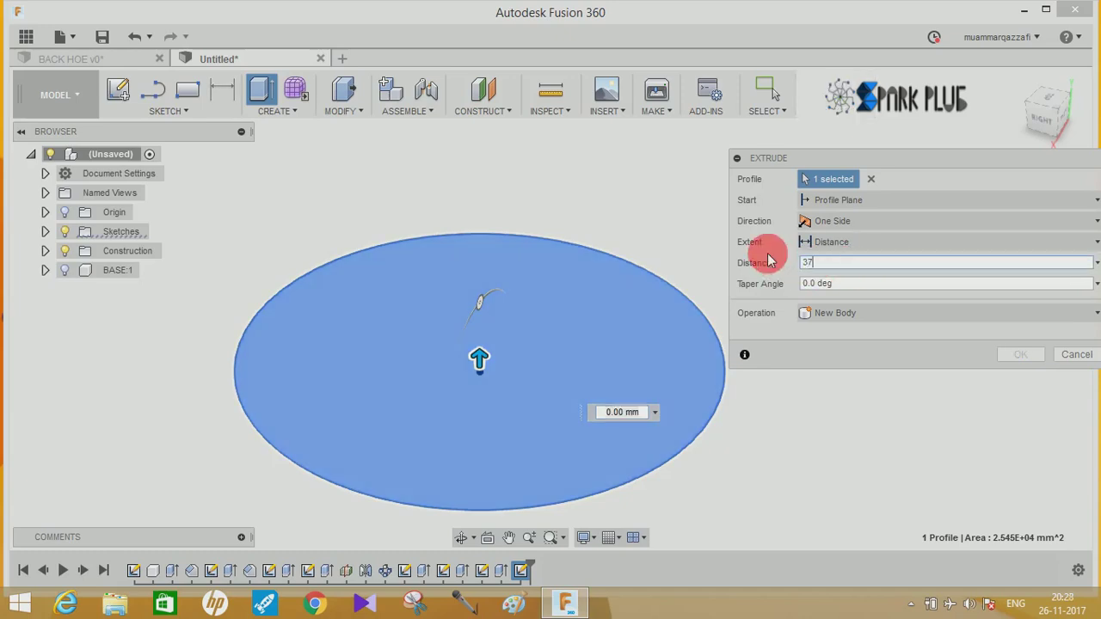
click(866, 314)
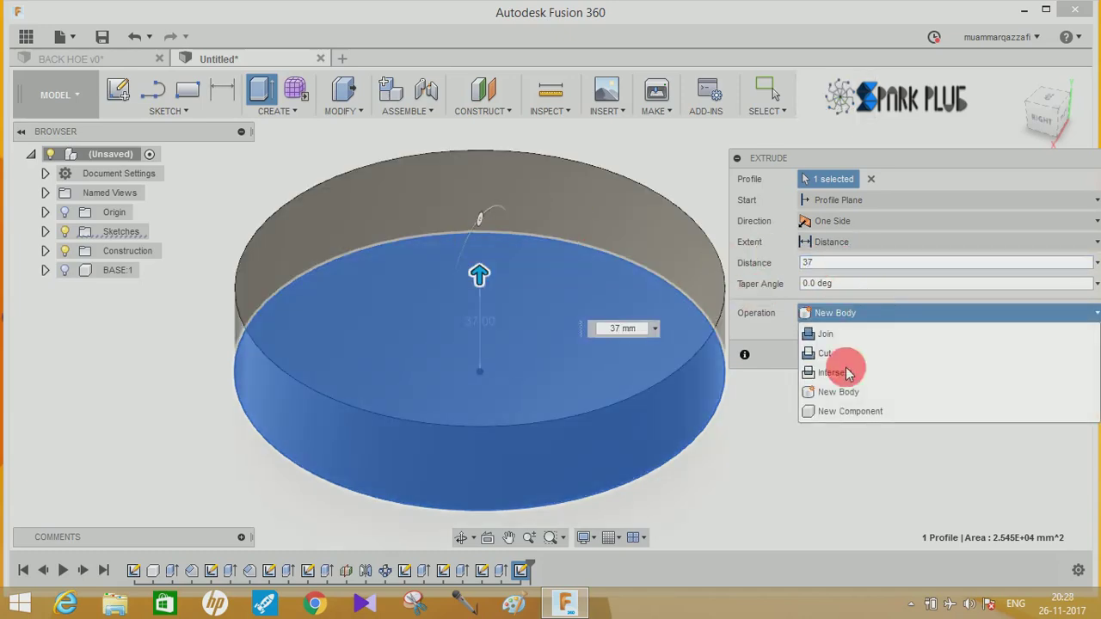
click(847, 413)
click(1035, 354)
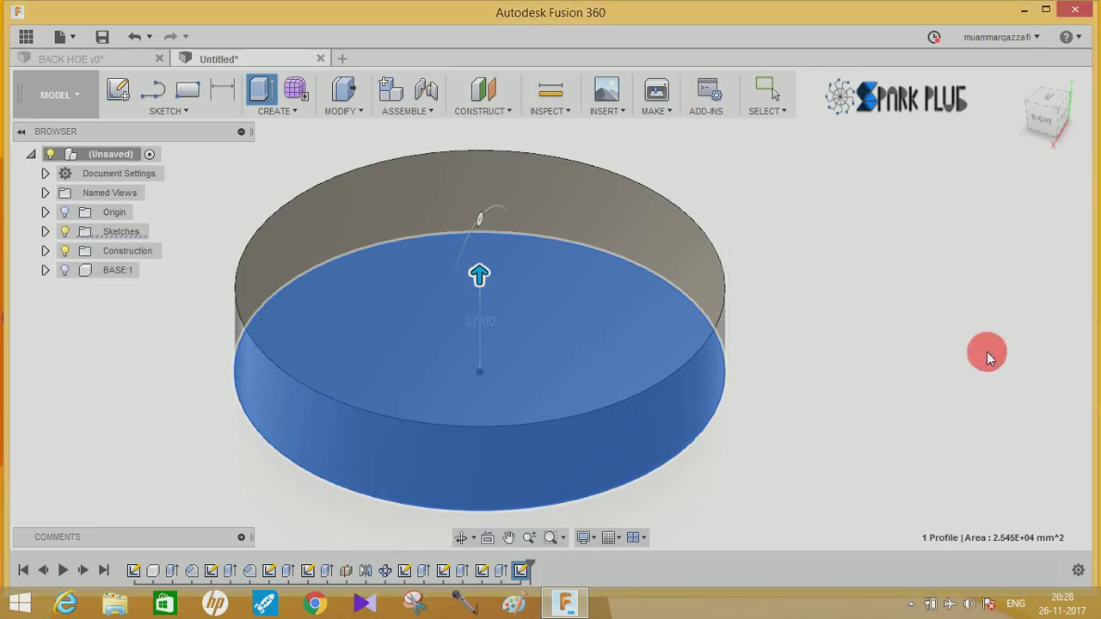
middle_drag(853, 345, 922, 345)
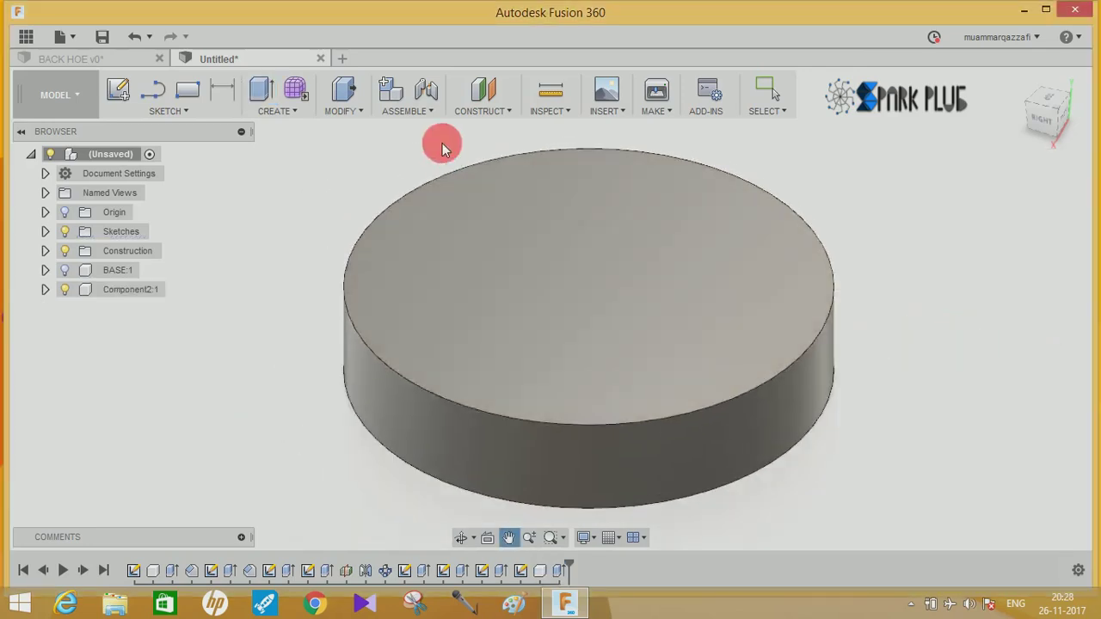
Chamfer the cylinder's top circular edge by 6 mm.
click(344, 92)
click(353, 187)
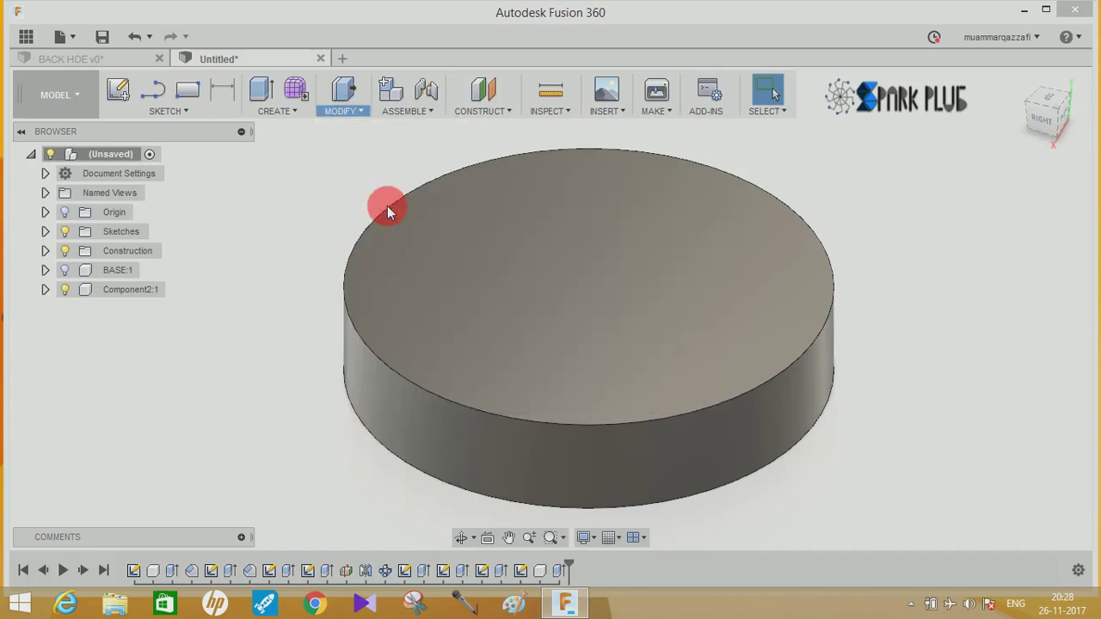
click(546, 423)
text(6)
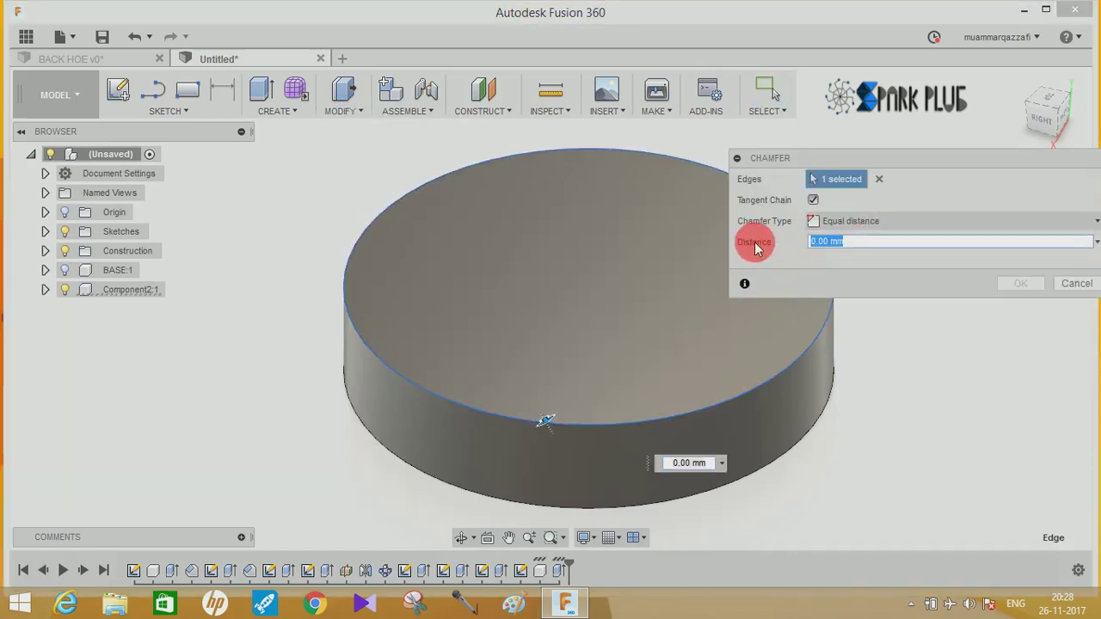
click(1020, 283)
Start a sketch on the cylinder's top face and pick the Center Rectangle tool.
click(550, 276)
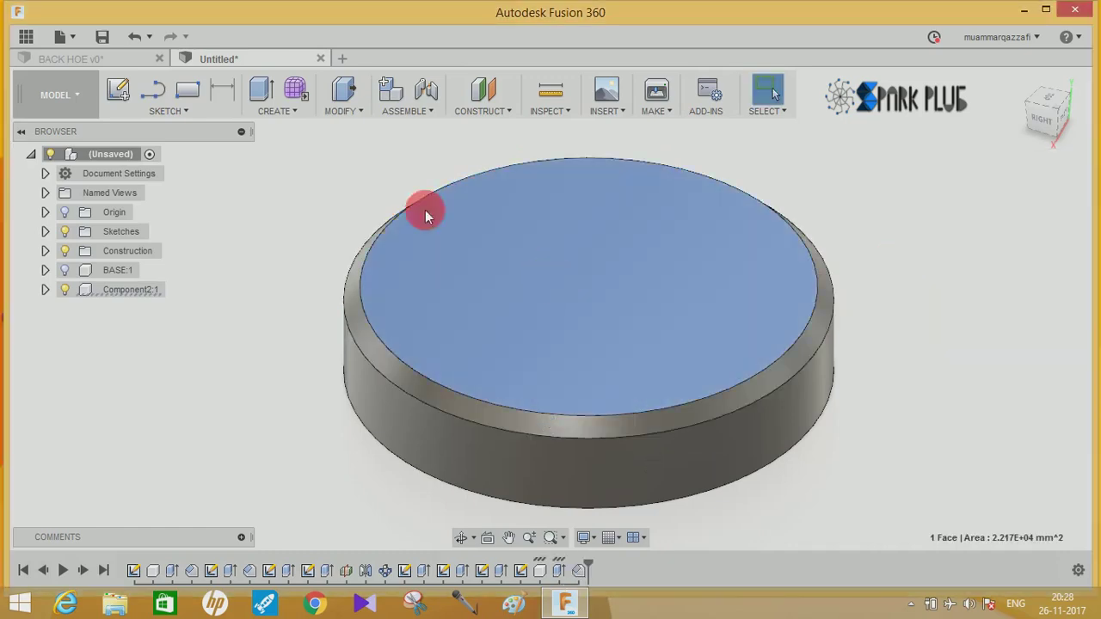
click(127, 96)
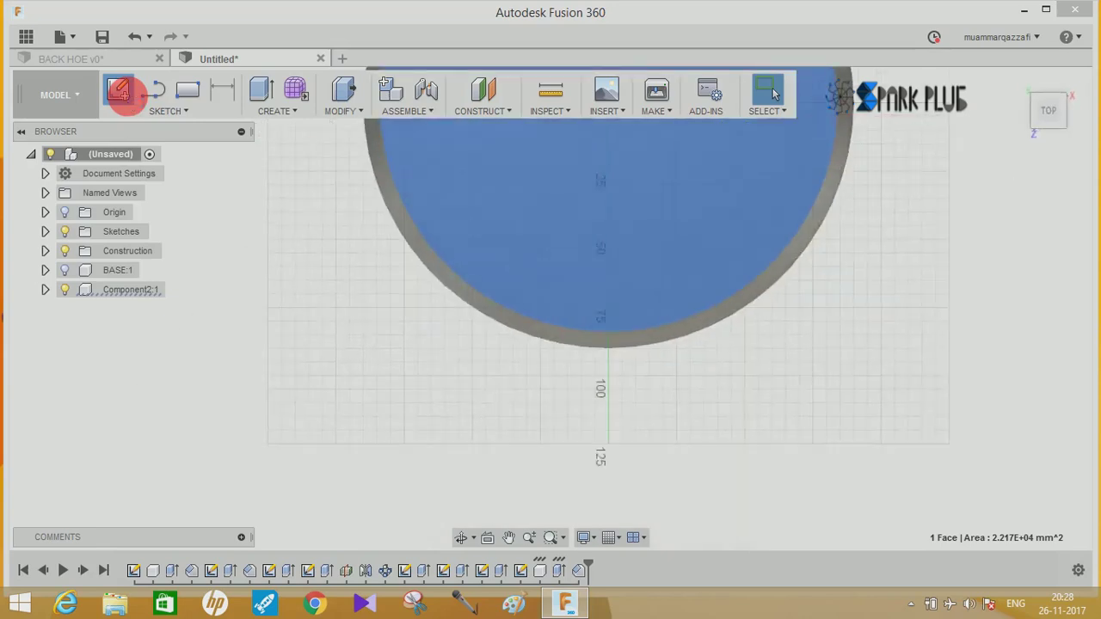
click(157, 89)
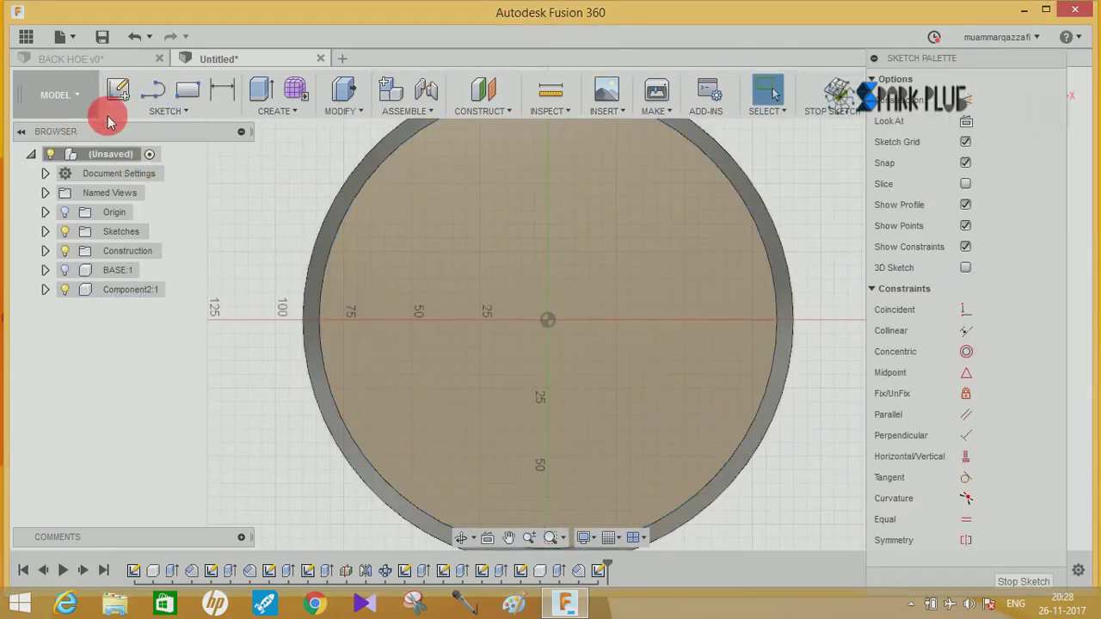
click(133, 119)
click(133, 119)
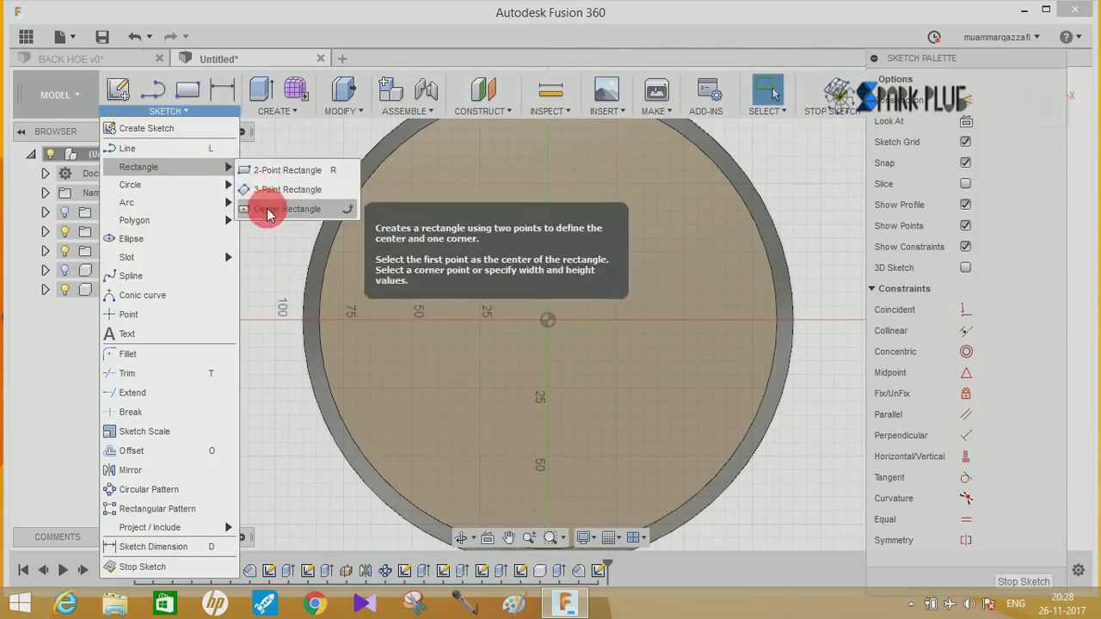
click(268, 209)
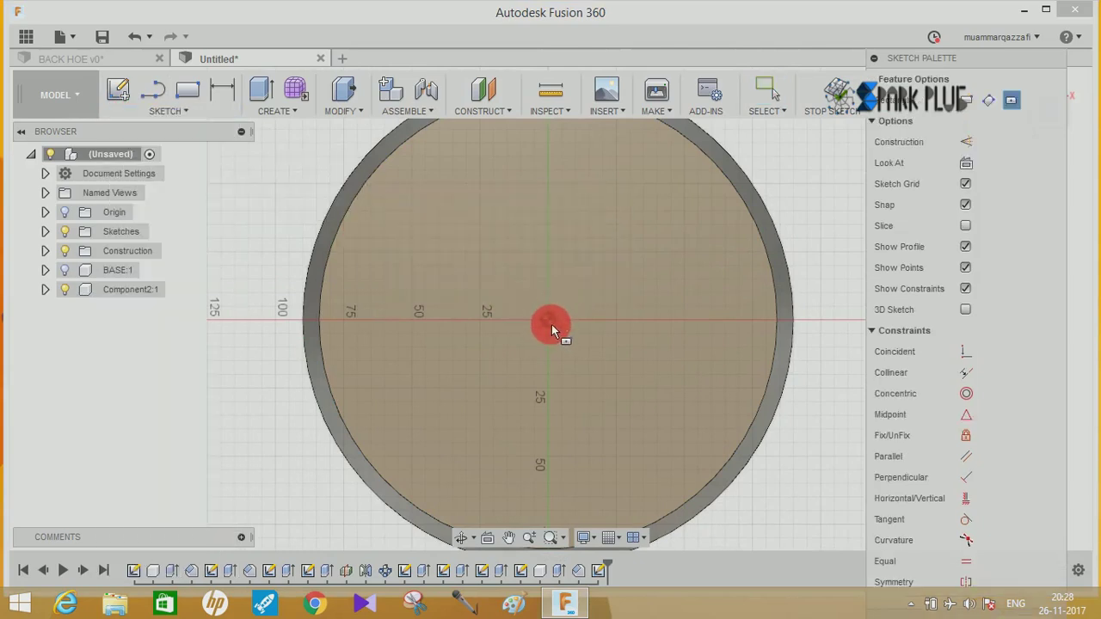
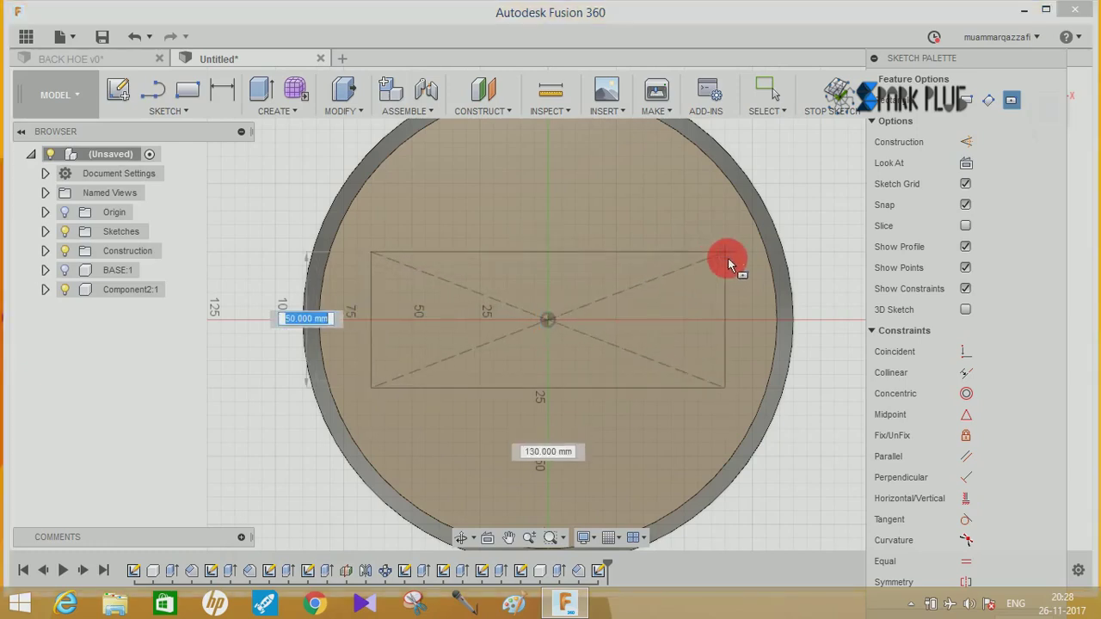
Finish the centre rectangle on the disk top and dimension it 155 mm wide by 40 mm tall.
click(727, 258)
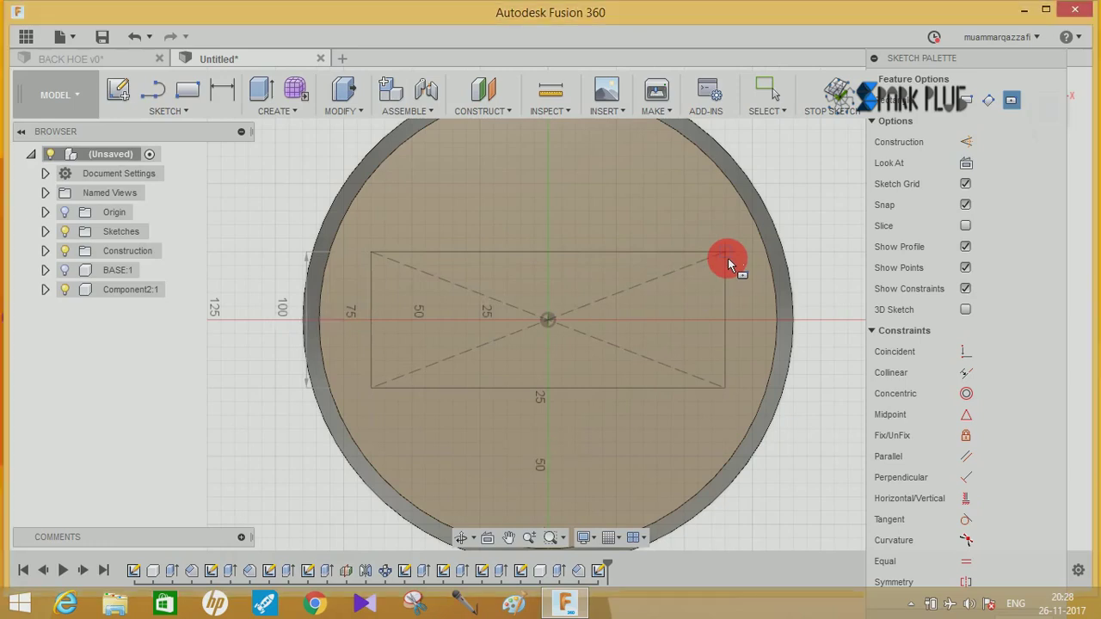
click(218, 95)
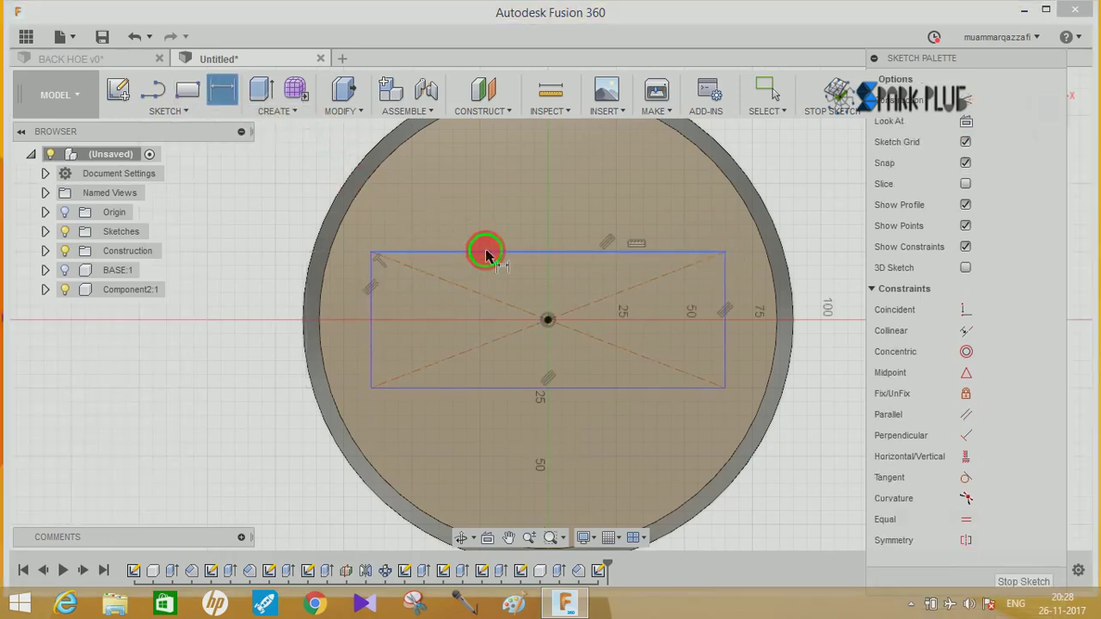
click(494, 185)
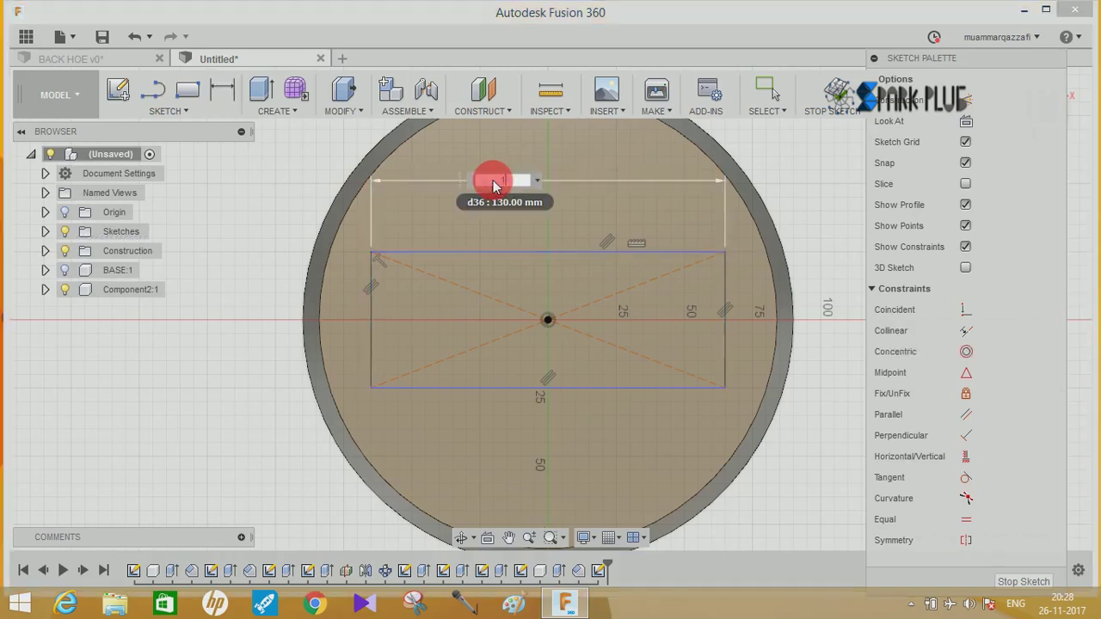
text(155)
key(Return)
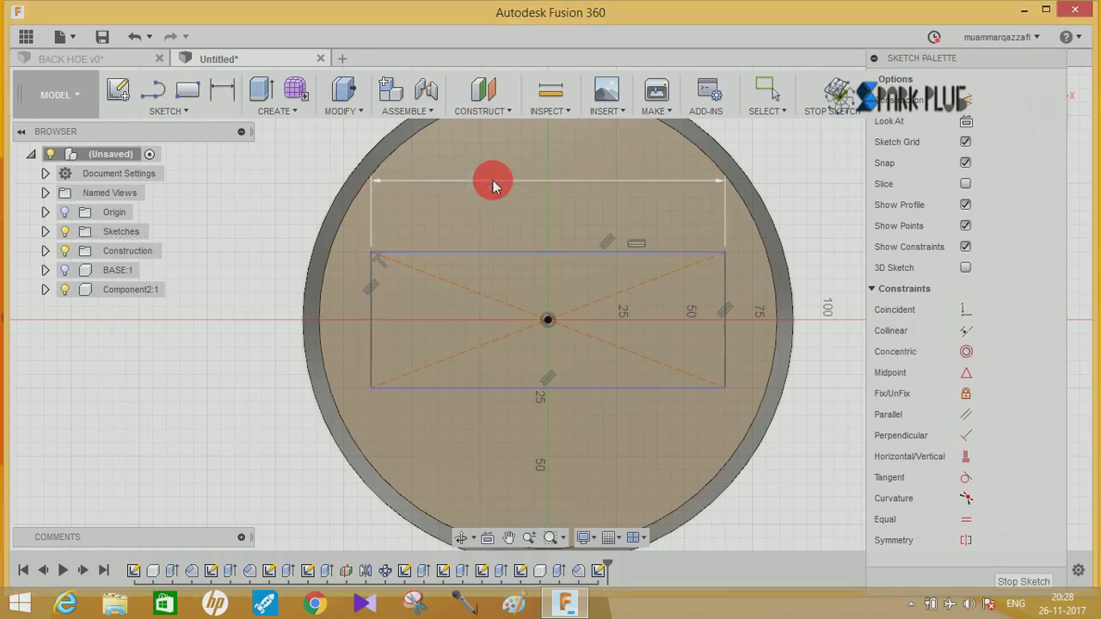
click(317, 293)
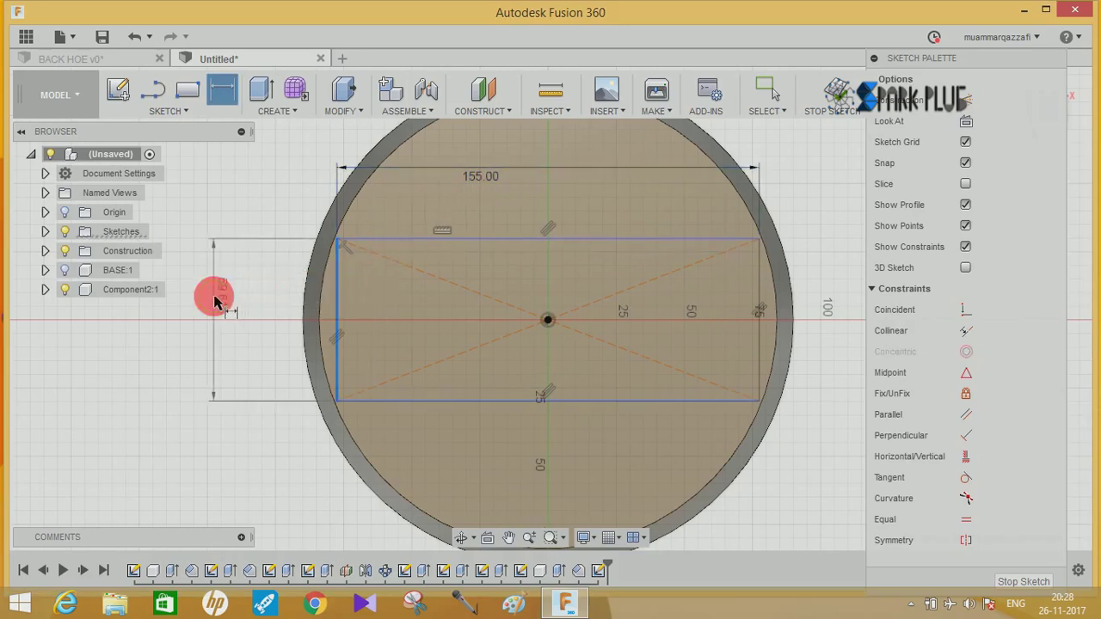
click(215, 299)
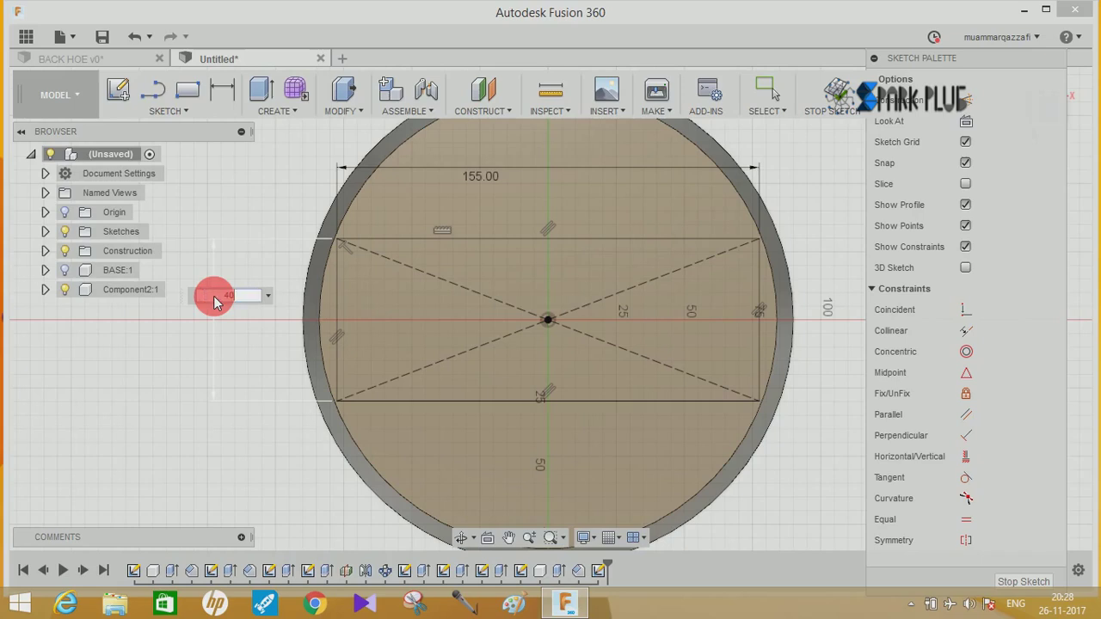
key(Return)
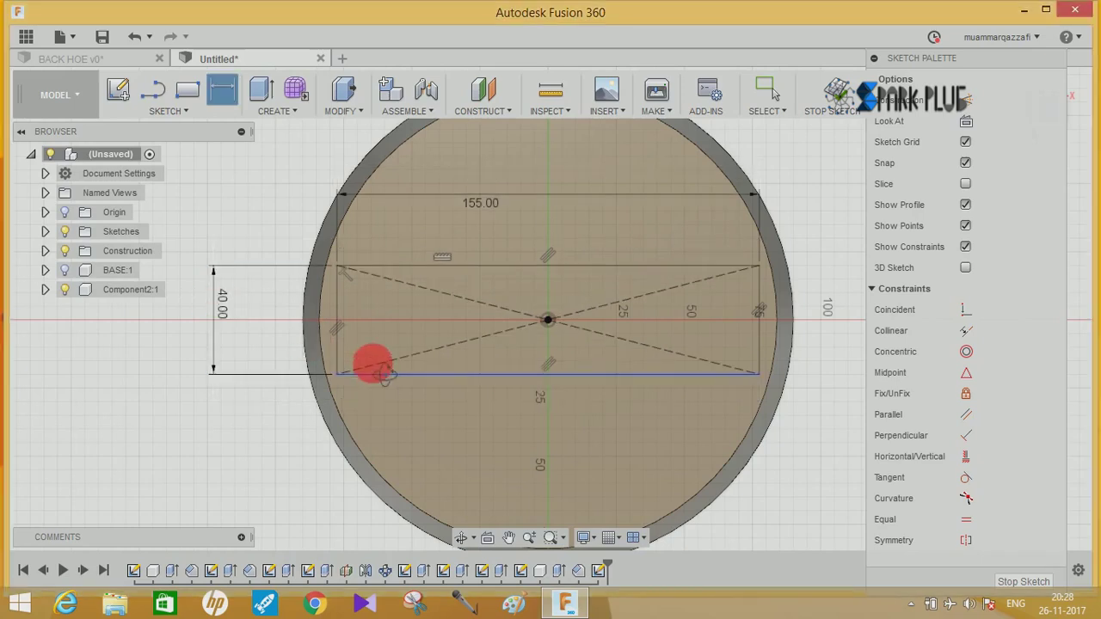
shift+middle_drag(384, 374, 359, 296)
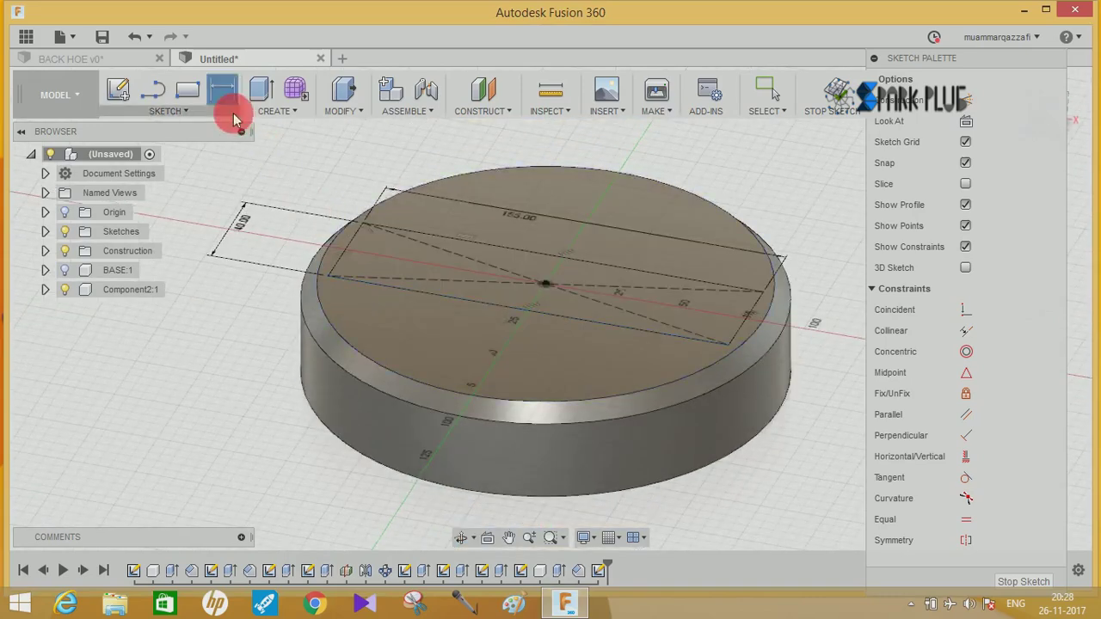
Extrude the 155 × 40 mm rectangle 50 mm upward, joined onto the disk.
click(260, 89)
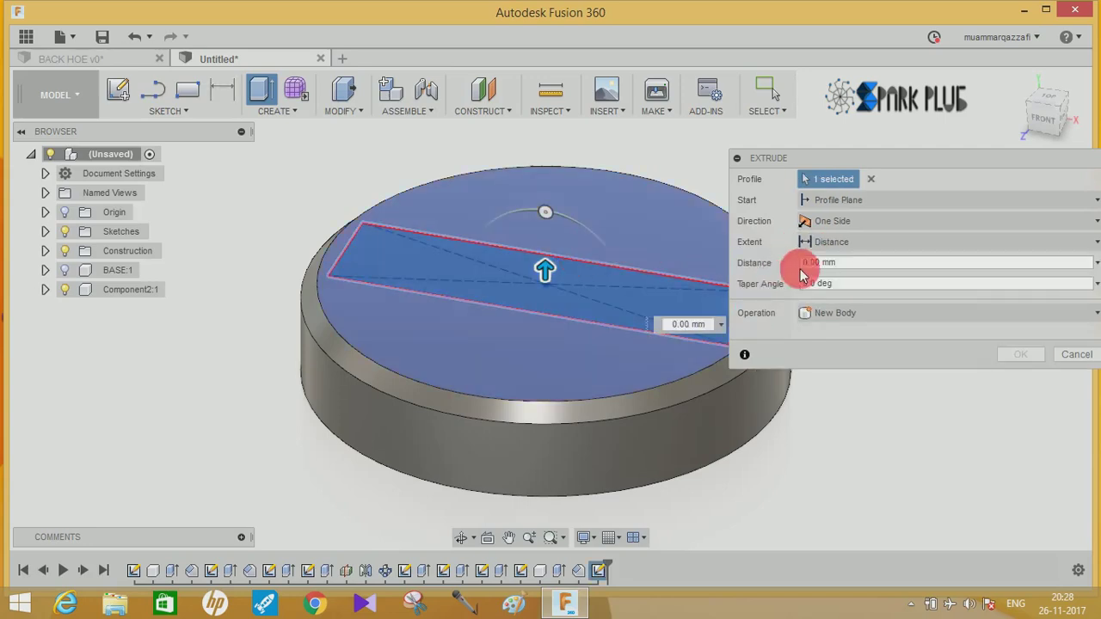
click(855, 262)
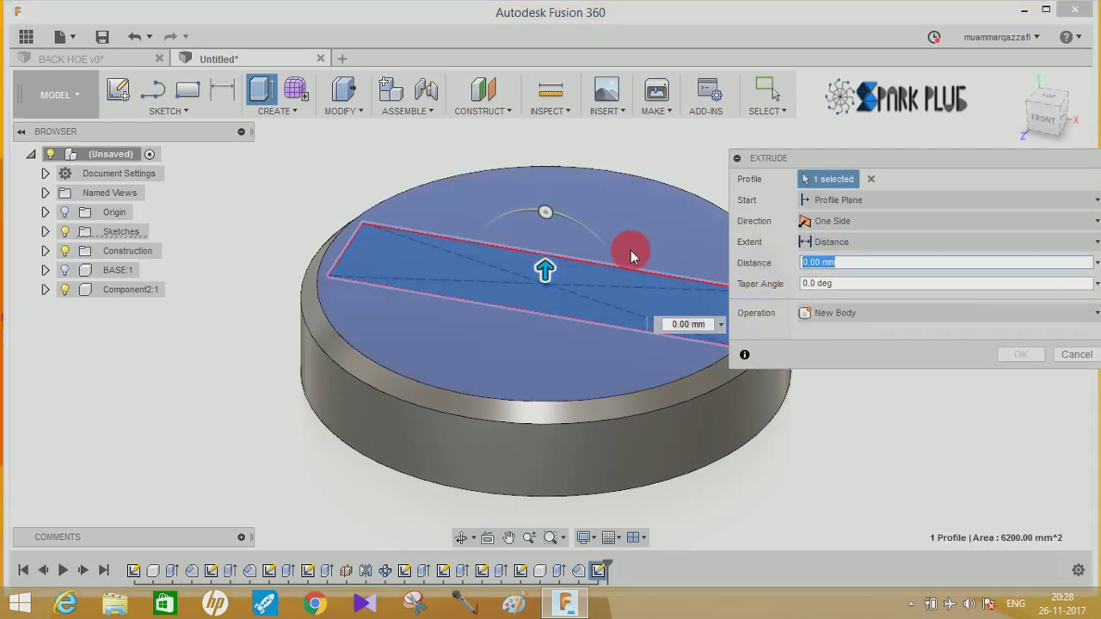
text(50)
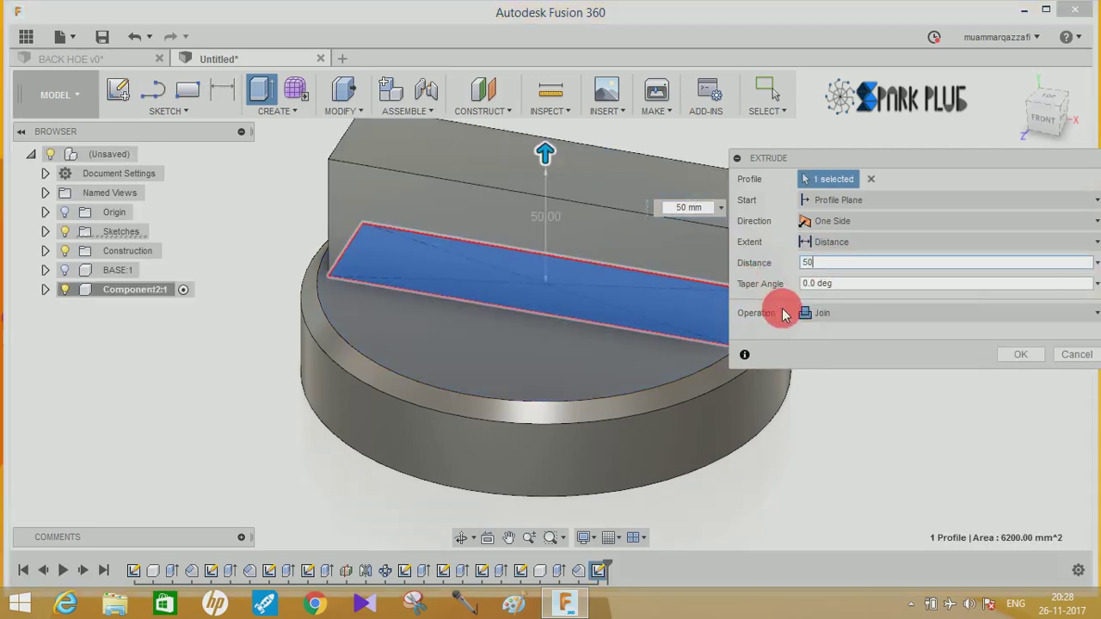
click(1017, 354)
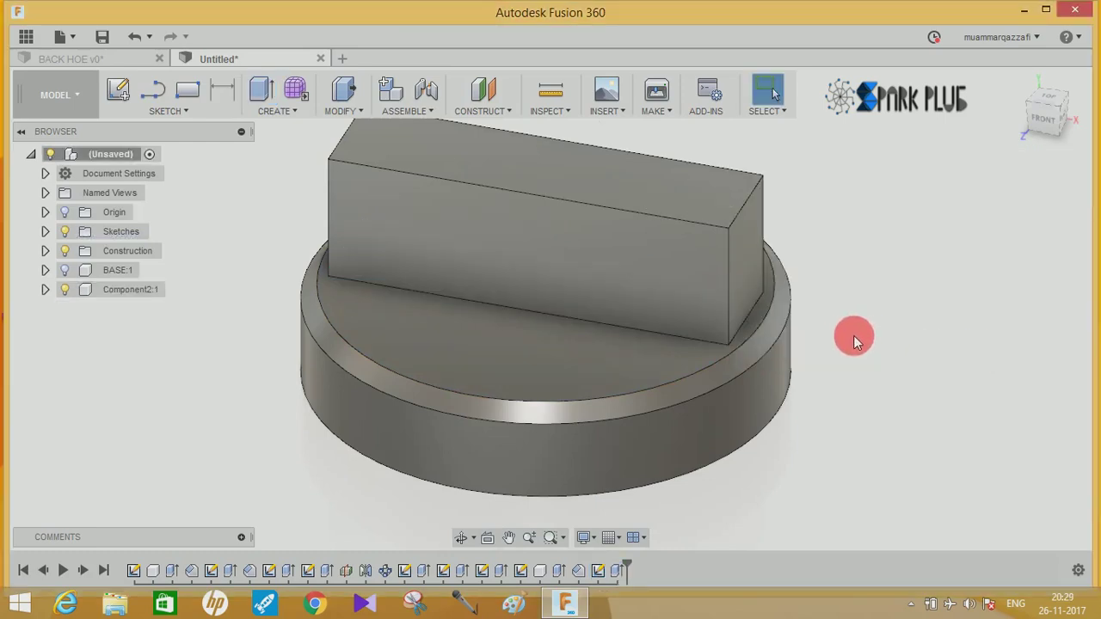
mouse_move(849, 335)
shift+middle_down()
mouse_move(902, 297)
mouse_move(948, 332)
mouse_move(926, 338)
shift+middle_up()
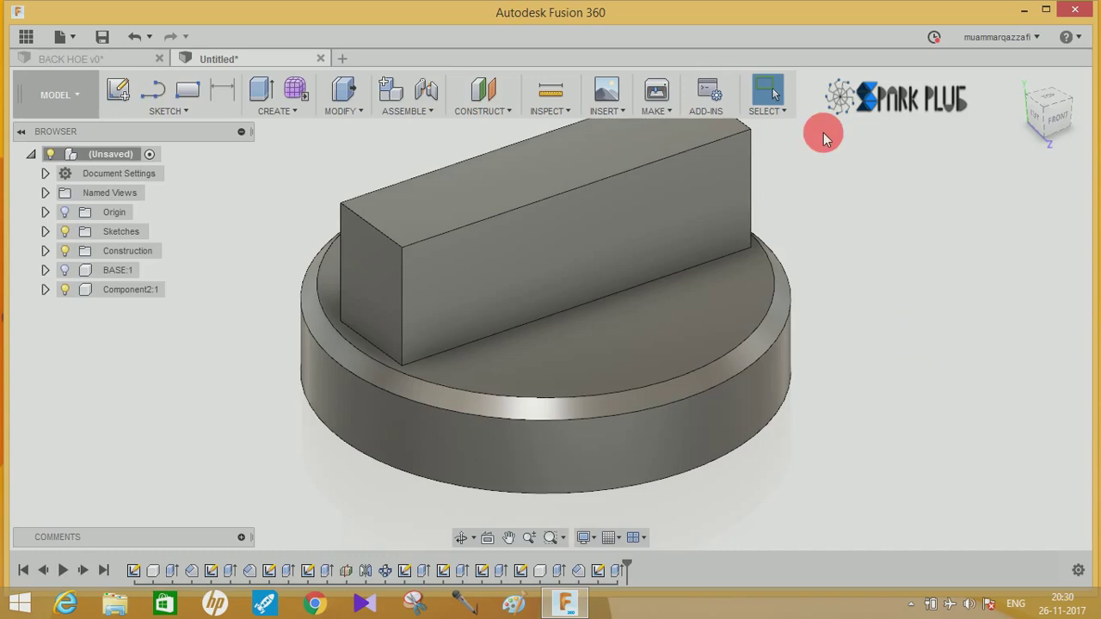
Start a sketch on the block's front face and draw a 110 mm line along its top edge.
click(118, 89)
click(453, 322)
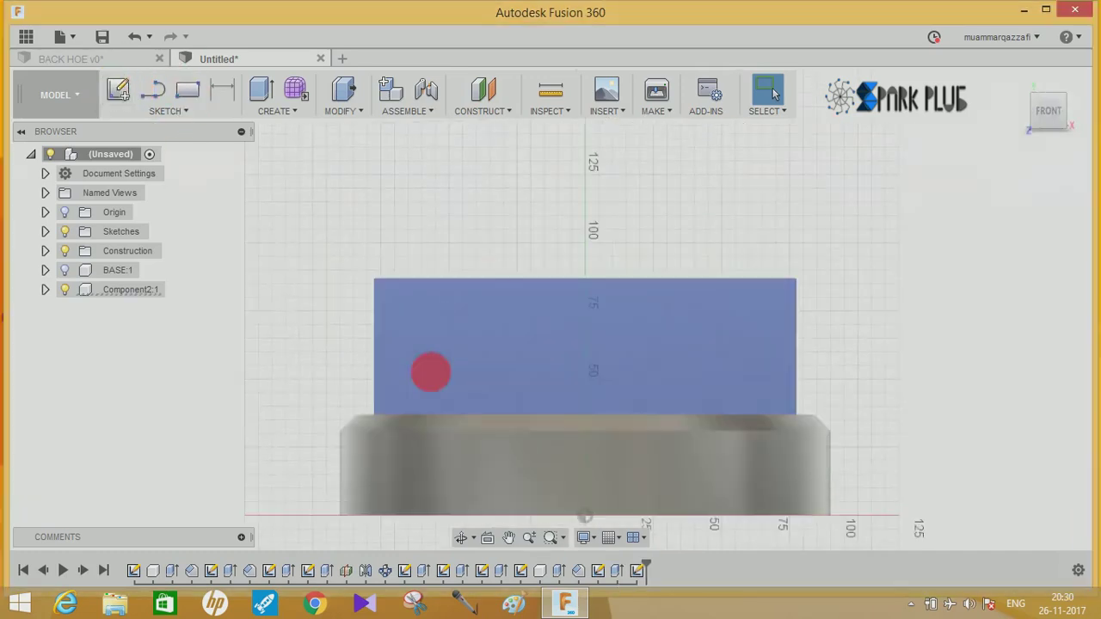
key(l)
drag(356, 257, 628, 256)
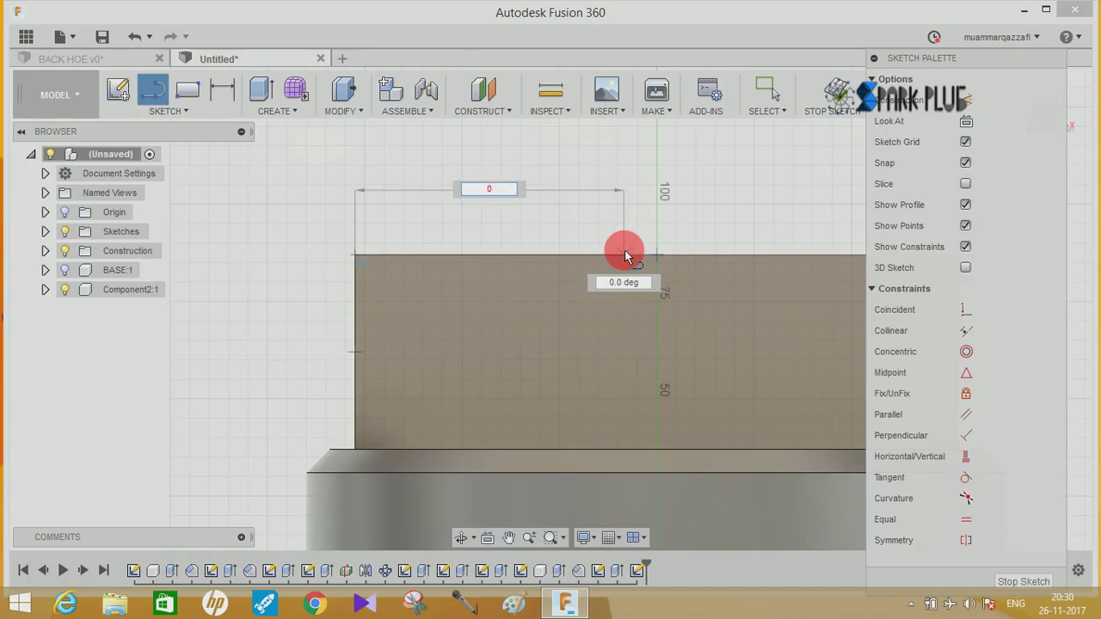
text(110)
key(Tab)
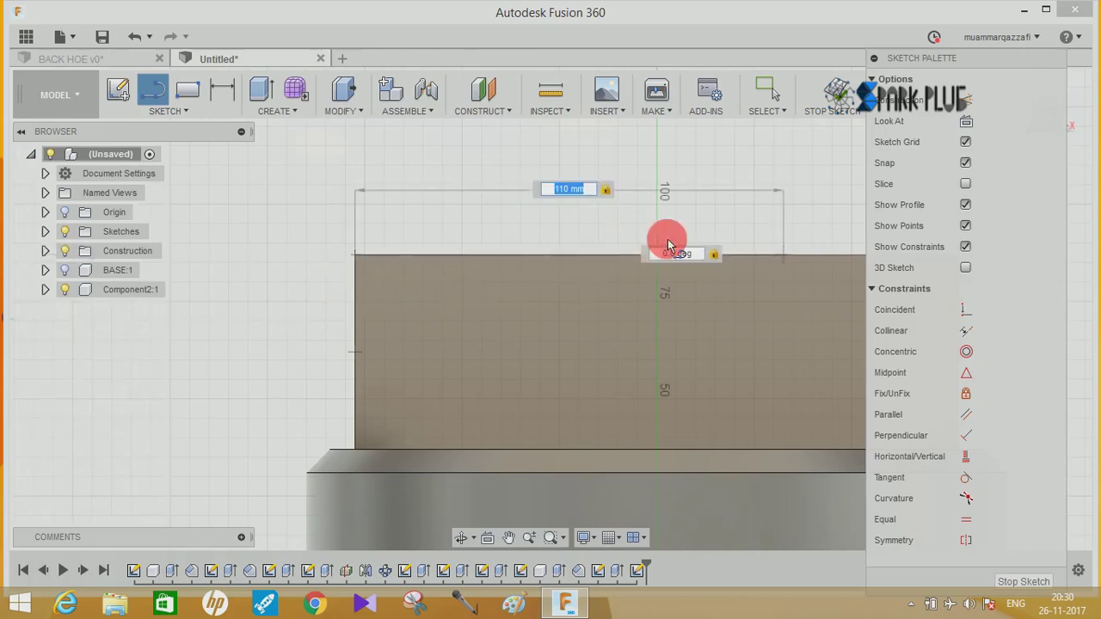
key(Return)
key(Escape)
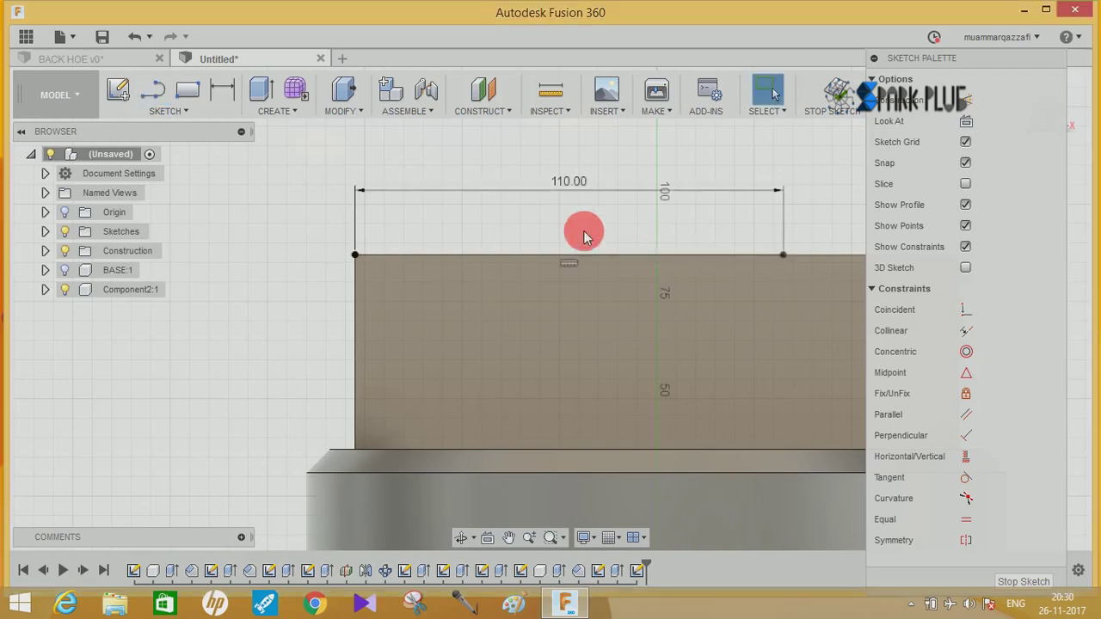
Draw a 39 mm vertical line down from the top-left endpoint.
key(l)
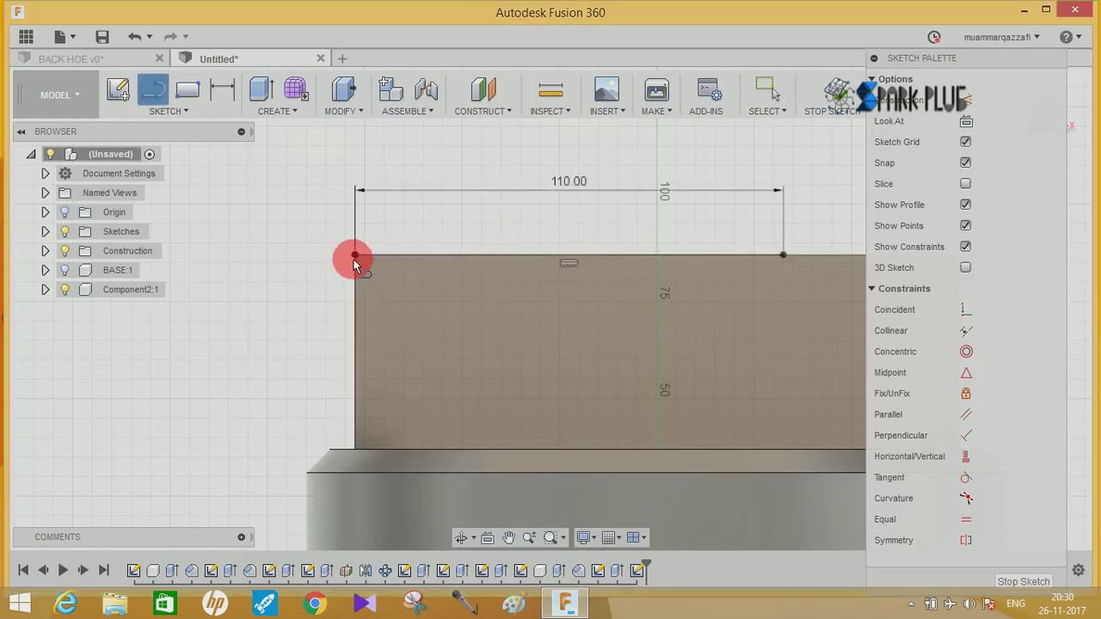
click(355, 256)
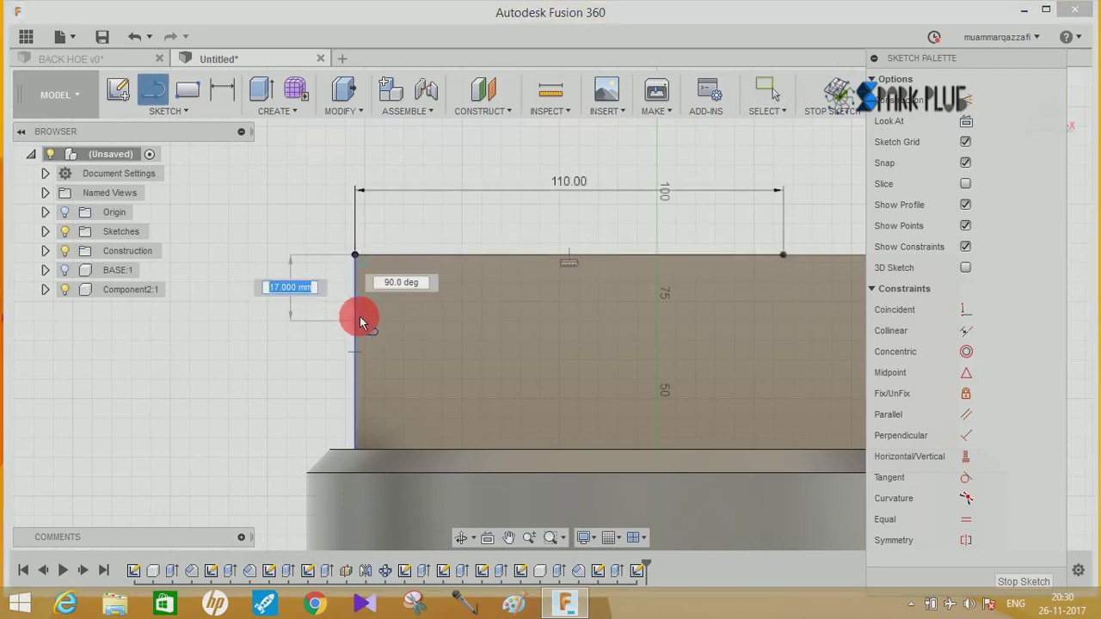
text(9)
key(Tab)
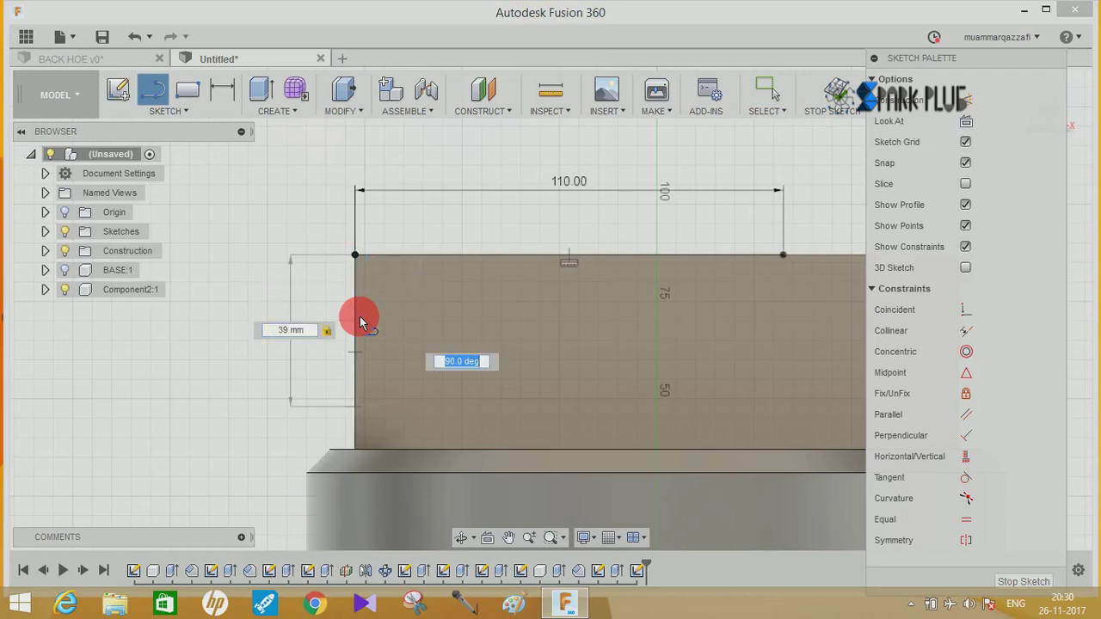
key(Return)
key(Escape)
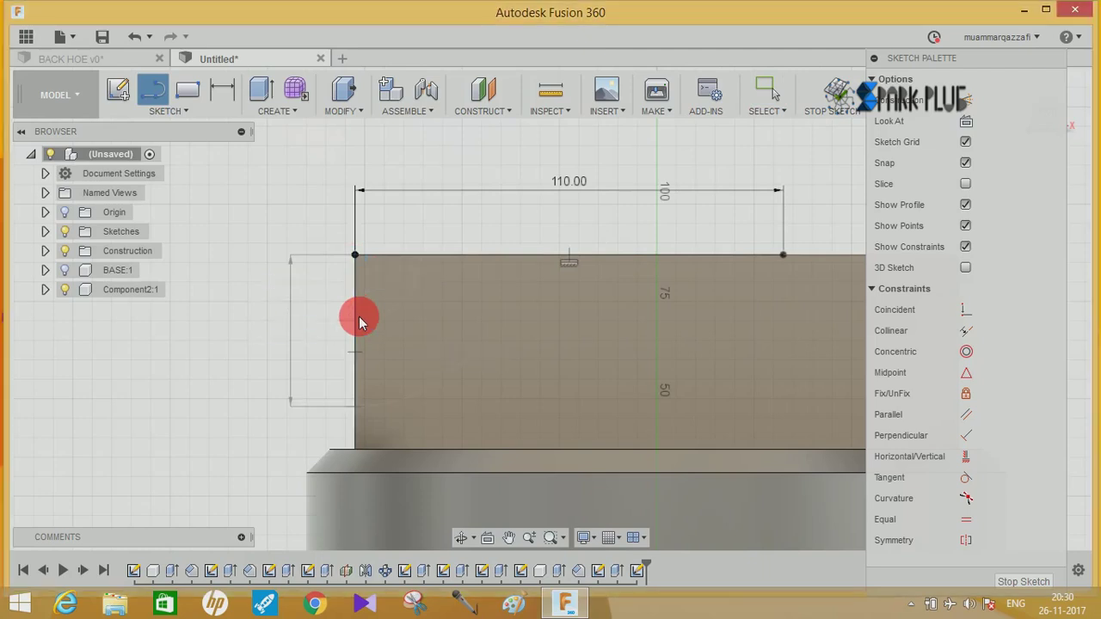
middle_drag(344, 287, 264, 298)
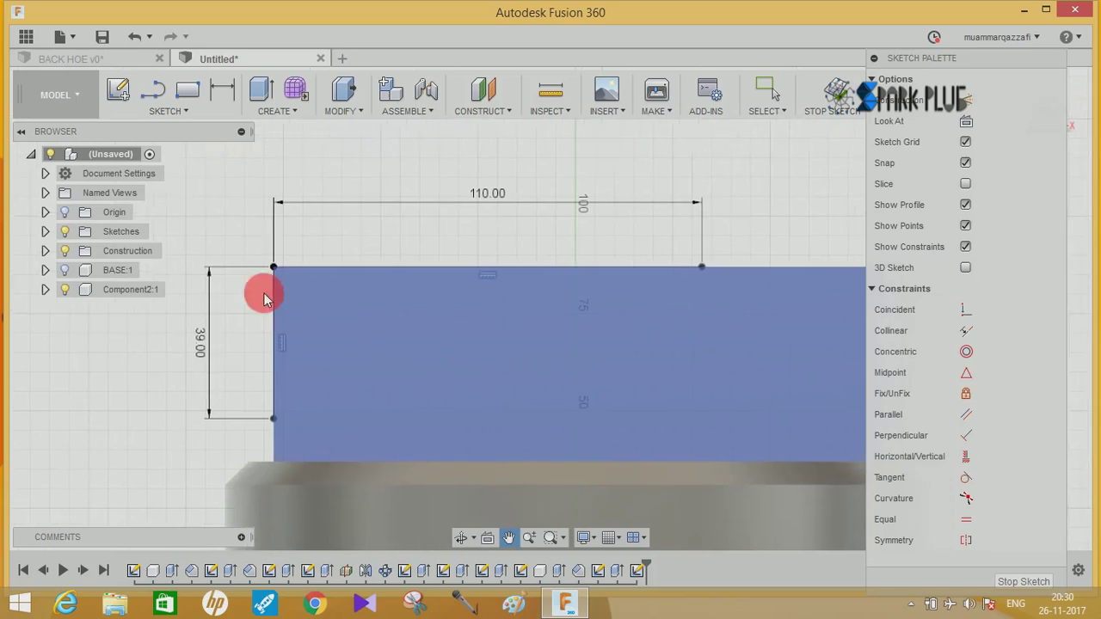
Draw a three-point arc from the bottom of the 39 mm line to the top line's right end.
click(168, 111)
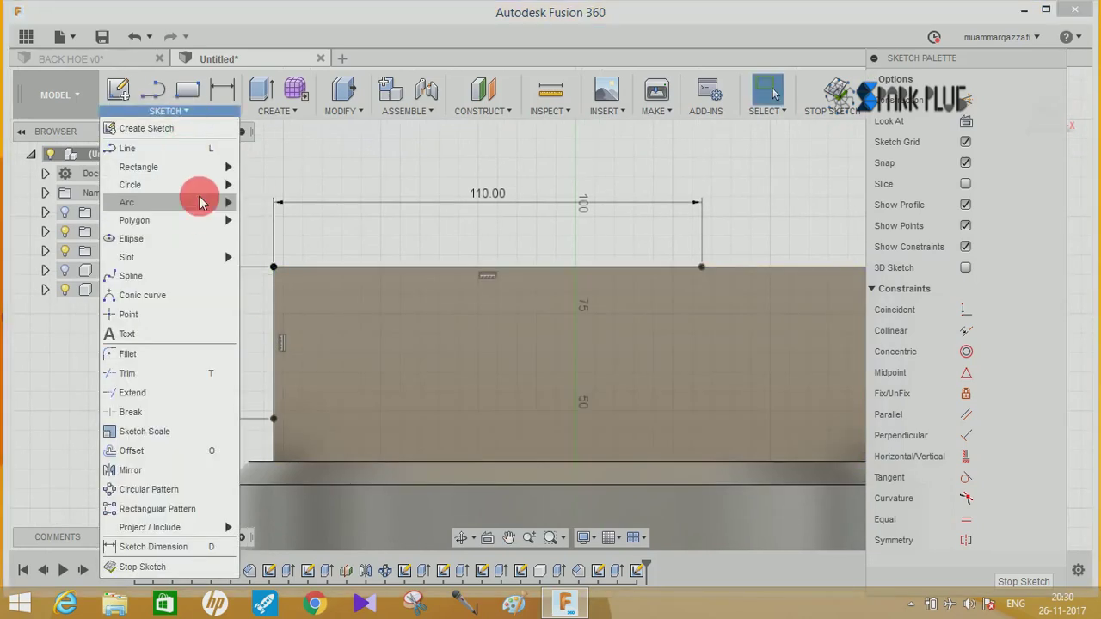
mouse_move(167, 202)
click(264, 207)
click(284, 427)
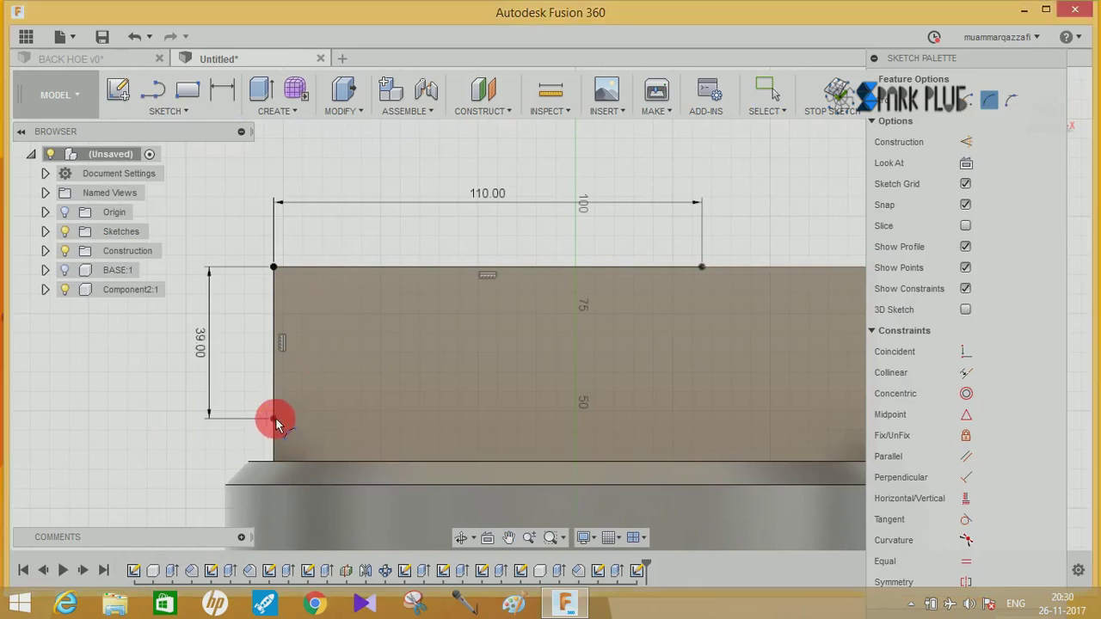
click(523, 347)
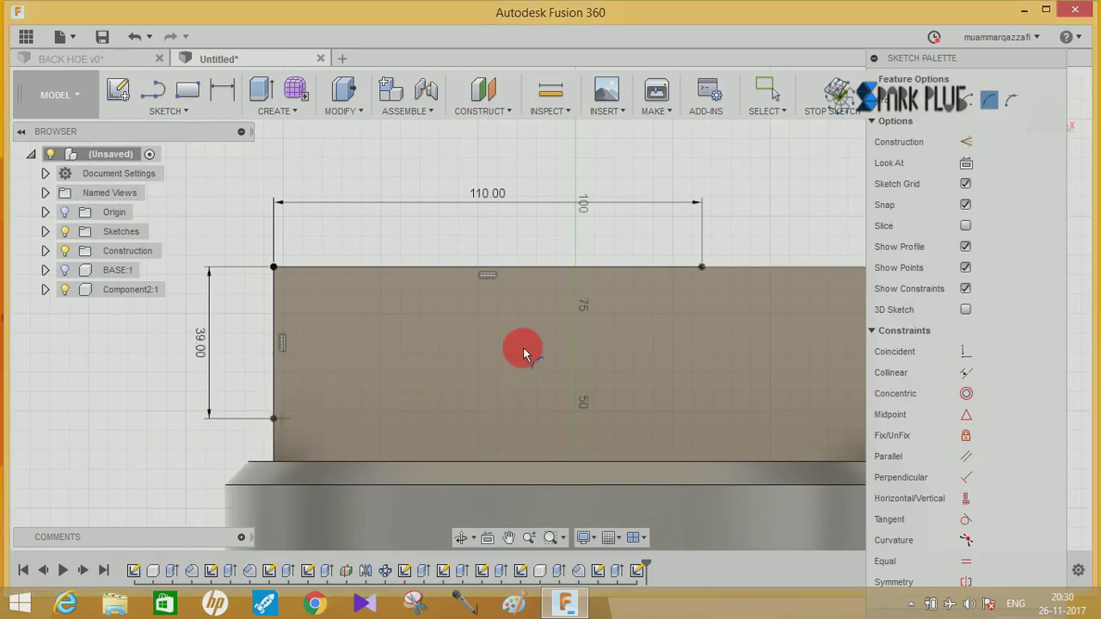
click(701, 267)
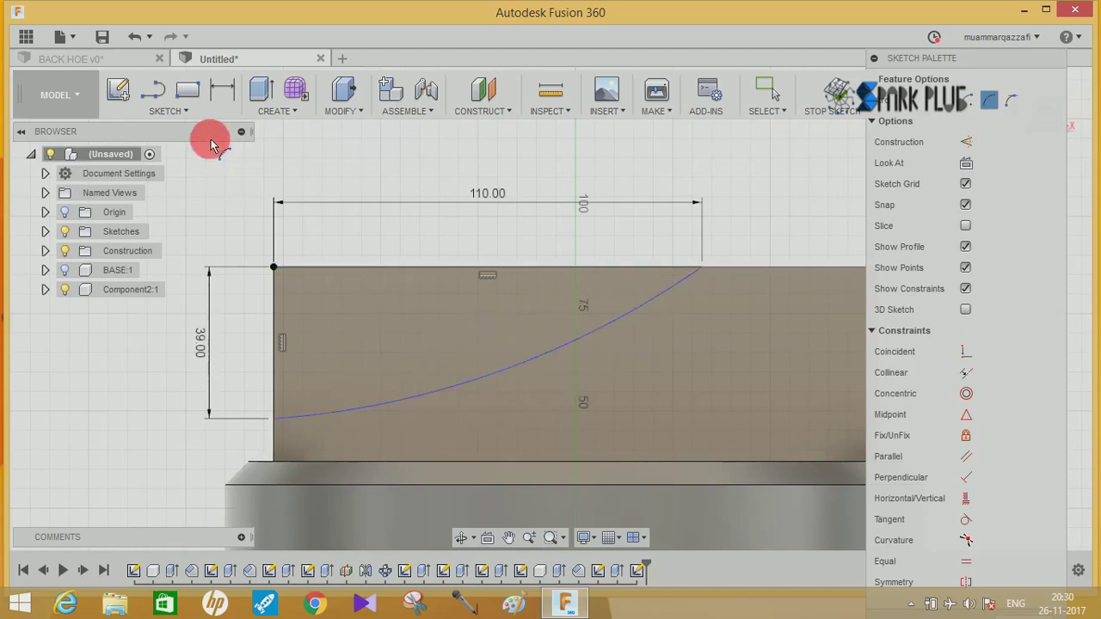
click(220, 92)
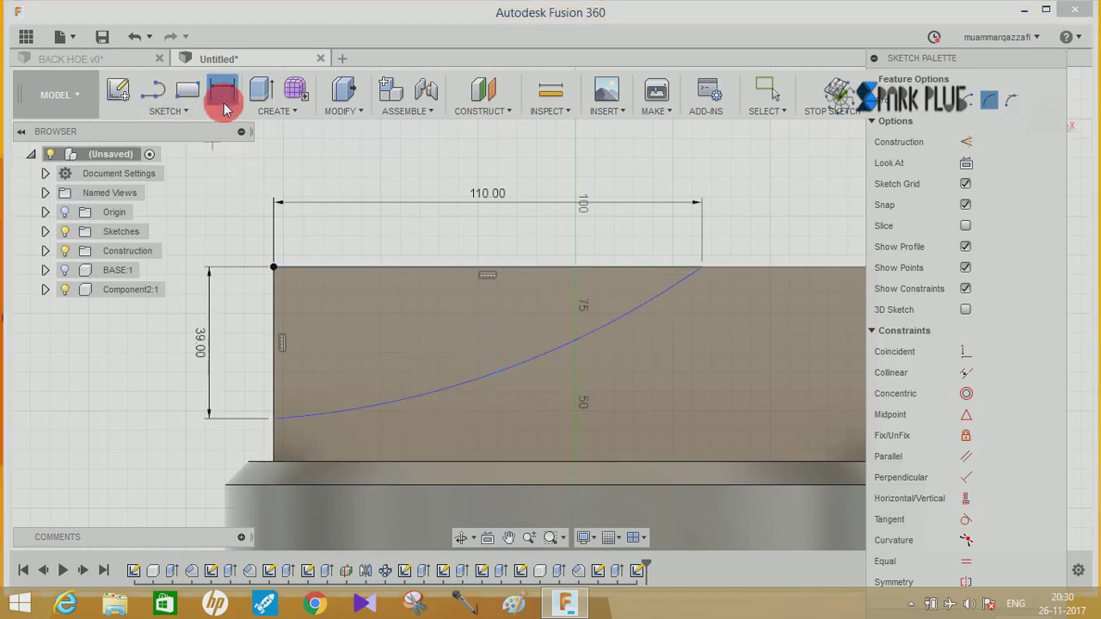
Dimension the arc's radius at 150 mm (R150.00).
click(450, 388)
click(423, 258)
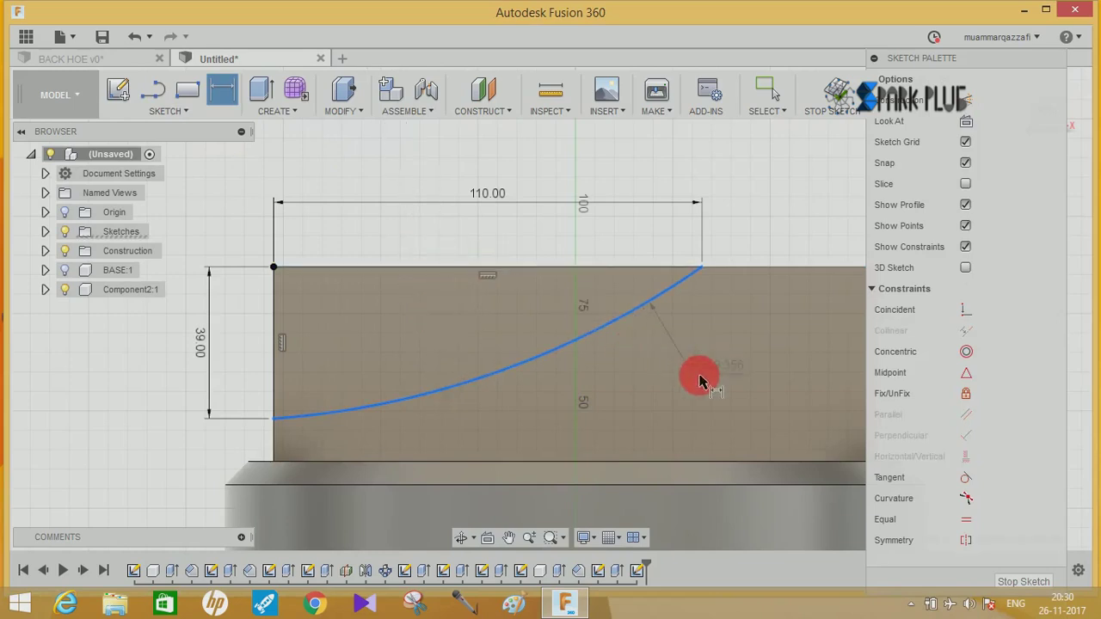
click(699, 381)
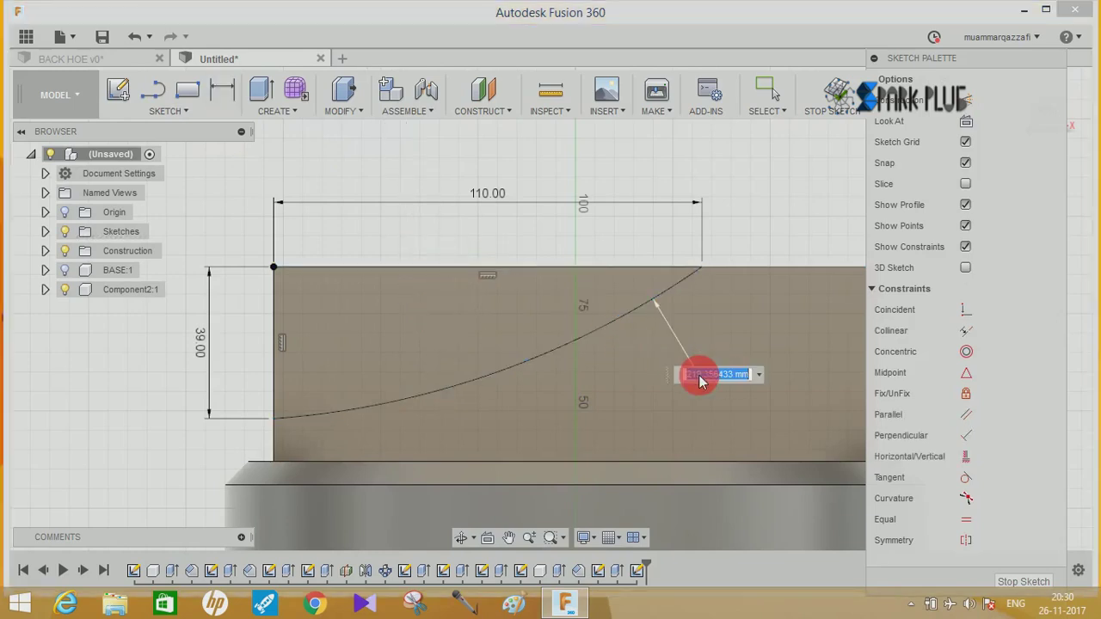
text(150)
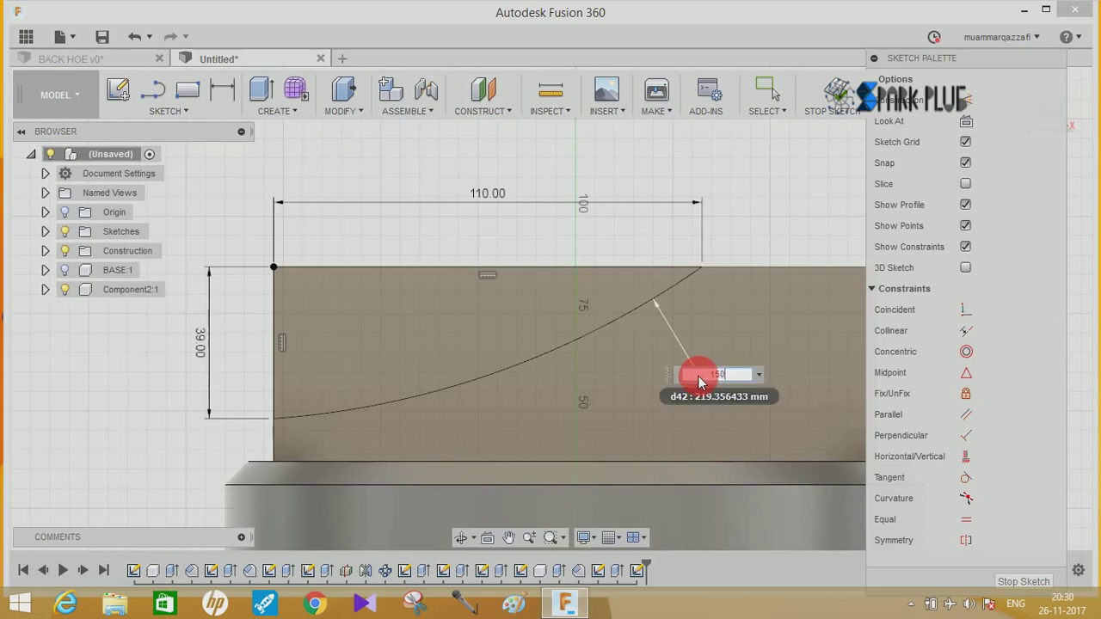
key(Return)
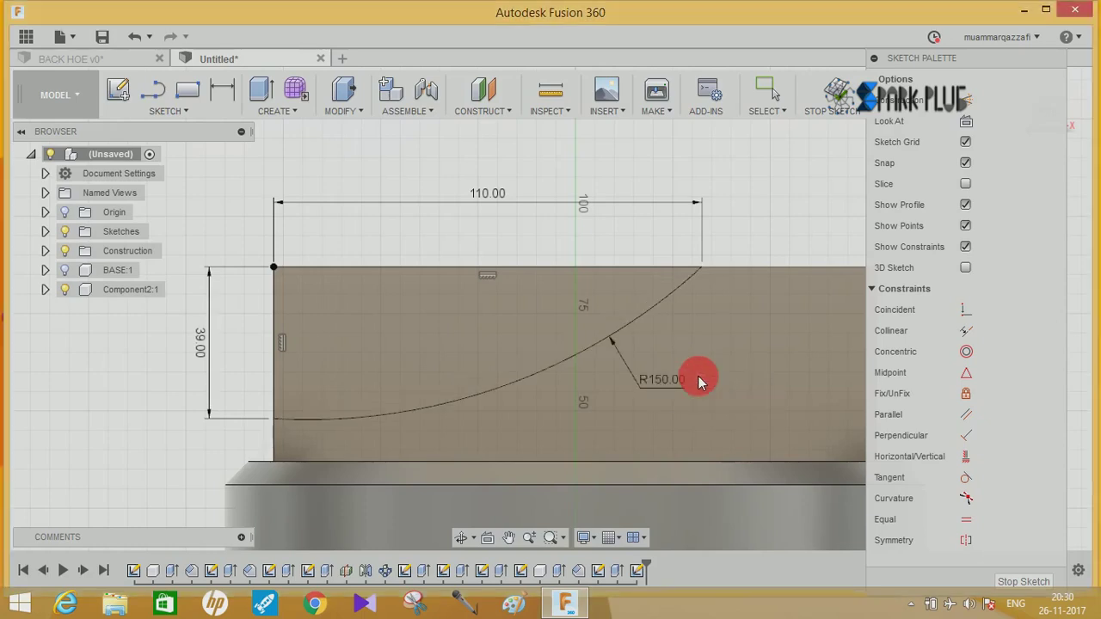
Cut the region above the R150 arc through the whole block, leaving a curved ramp top.
click(263, 91)
click(563, 246)
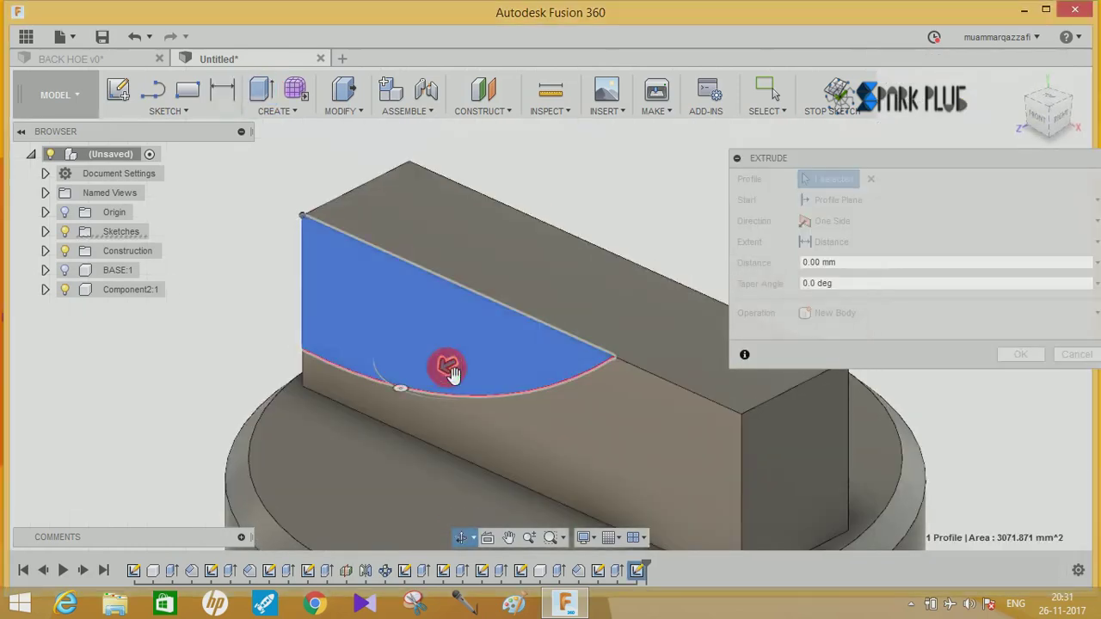
mouse_move(447, 369)
mouse_down()
mouse_move(757, 225)
mouse_move(1006, 371)
mouse_up()
click(1021, 383)
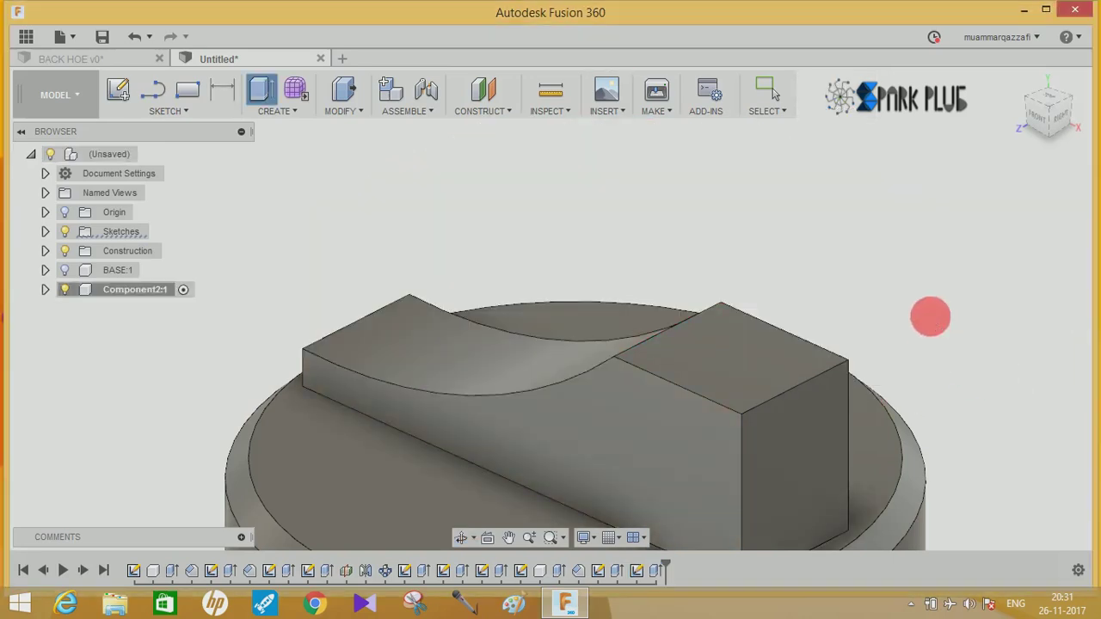
mouse_move(840, 277)
shift+middle_down()
mouse_move(879, 238)
mouse_move(990, 260)
mouse_move(995, 275)
mouse_move(919, 307)
shift+middle_up()
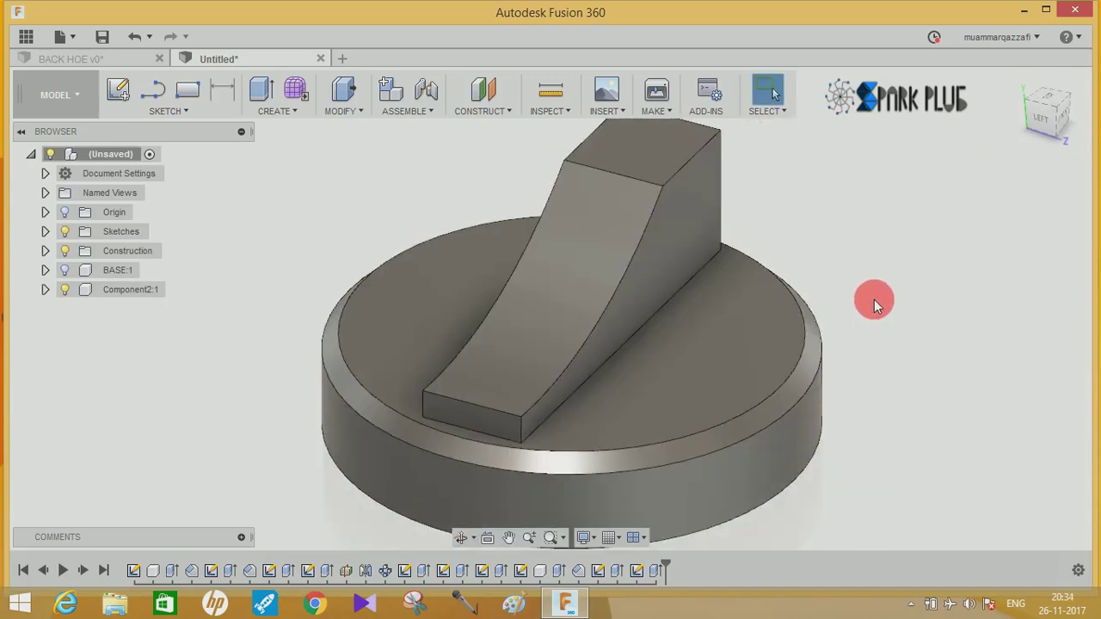
scroll(886, 294, down, 2)
mouse_move(909, 297)
shift+middle_down()
mouse_move(872, 290)
mouse_move(899, 287)
shift+middle_up()
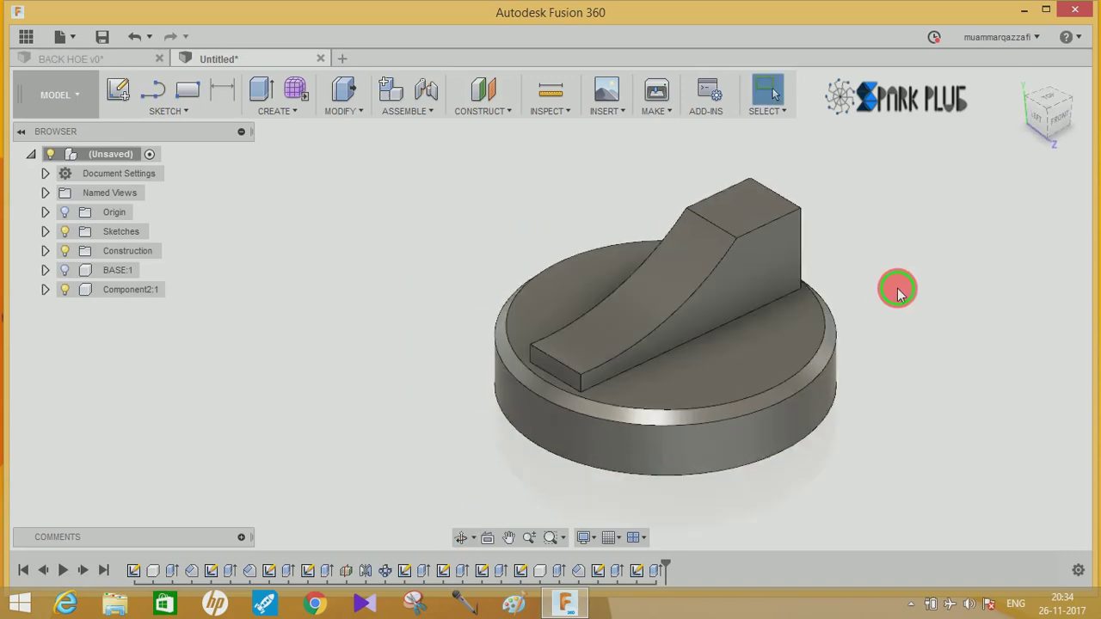
Start a new sketch on the vertical origin plane, temporarily hiding Component2:1 to reach it.
click(118, 88)
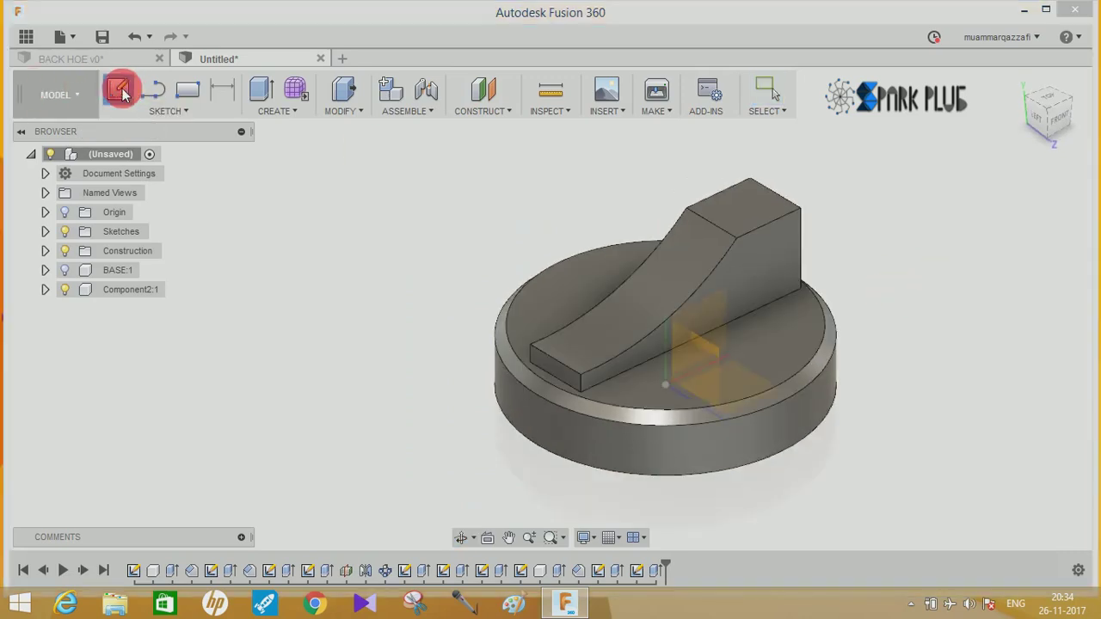
click(721, 336)
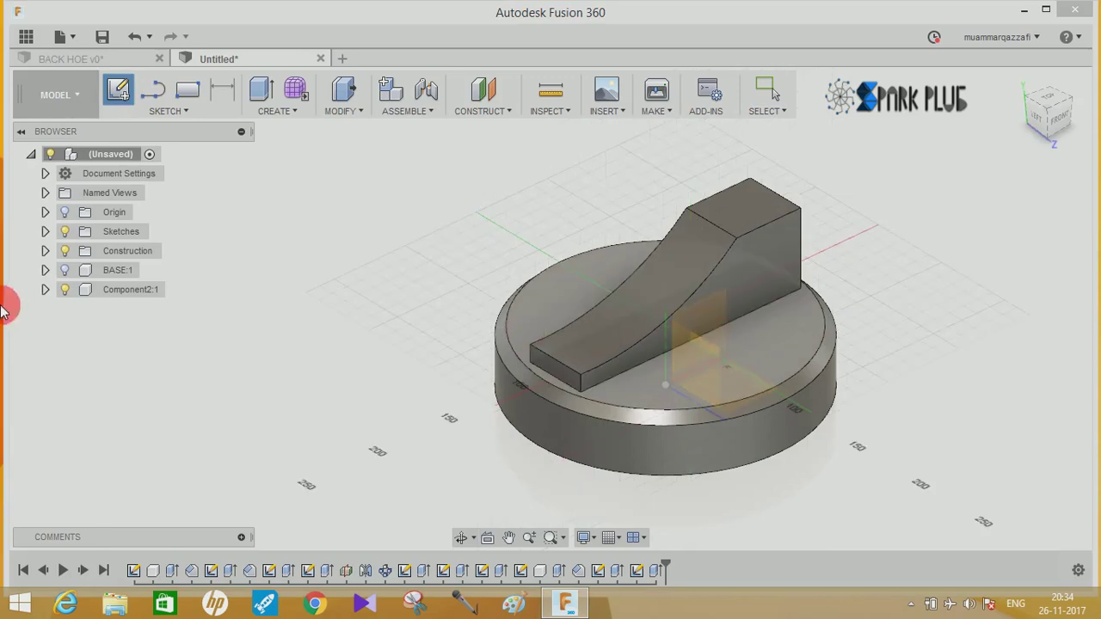
click(65, 290)
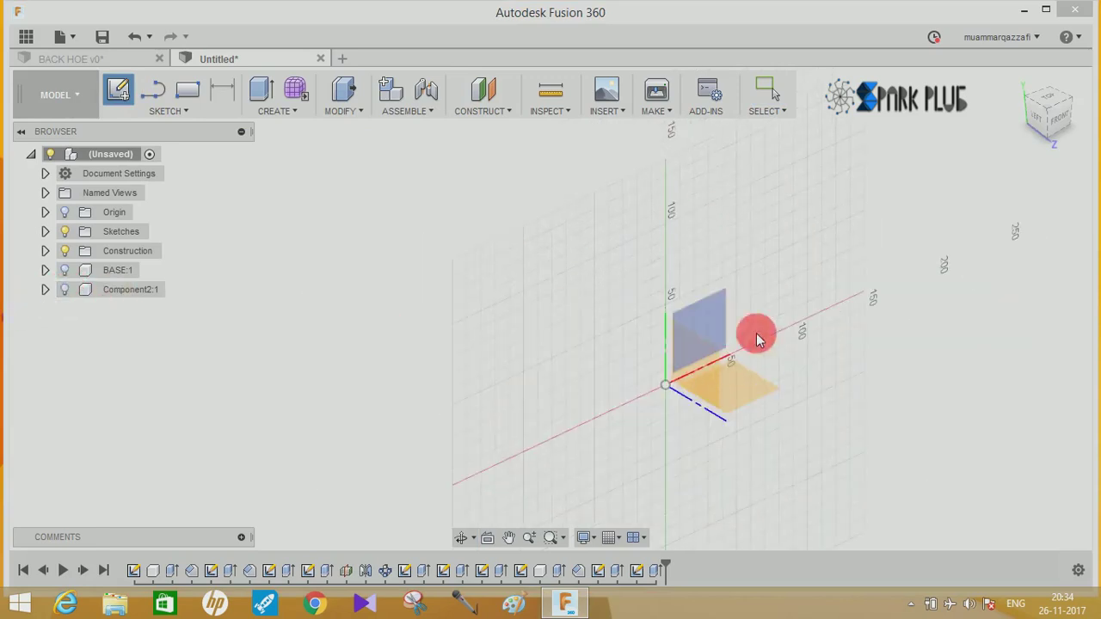
click(717, 309)
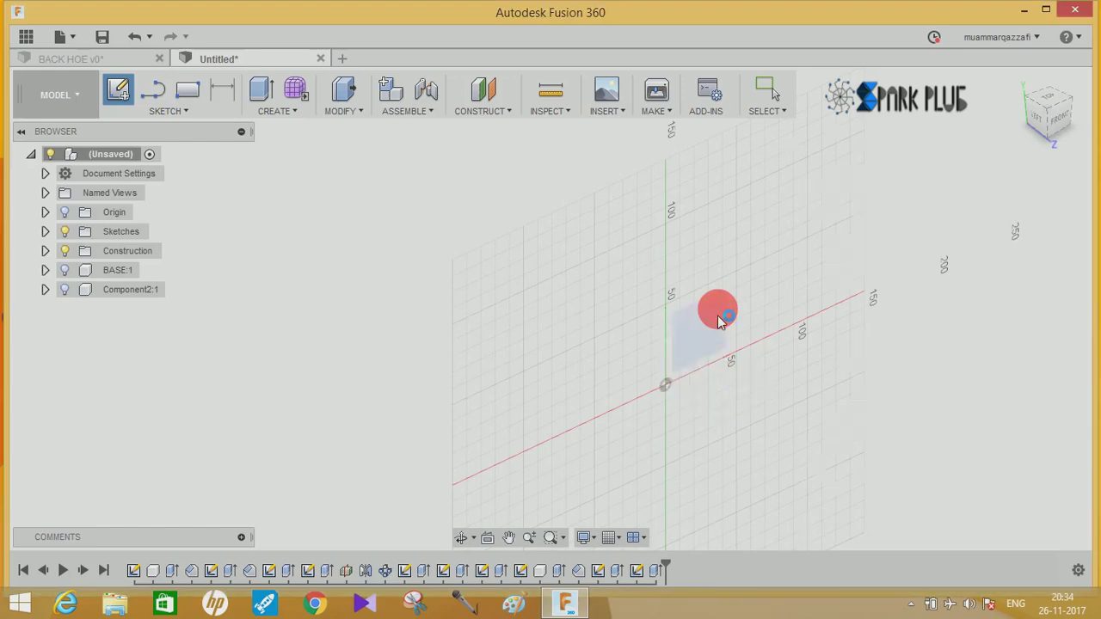
click(66, 290)
mouse_move(541, 373)
middle_down()
mouse_move(710, 396)
mouse_move(611, 382)
mouse_move(631, 467)
middle_up()
Draw a 150 mm line running left from the origin.
key(l)
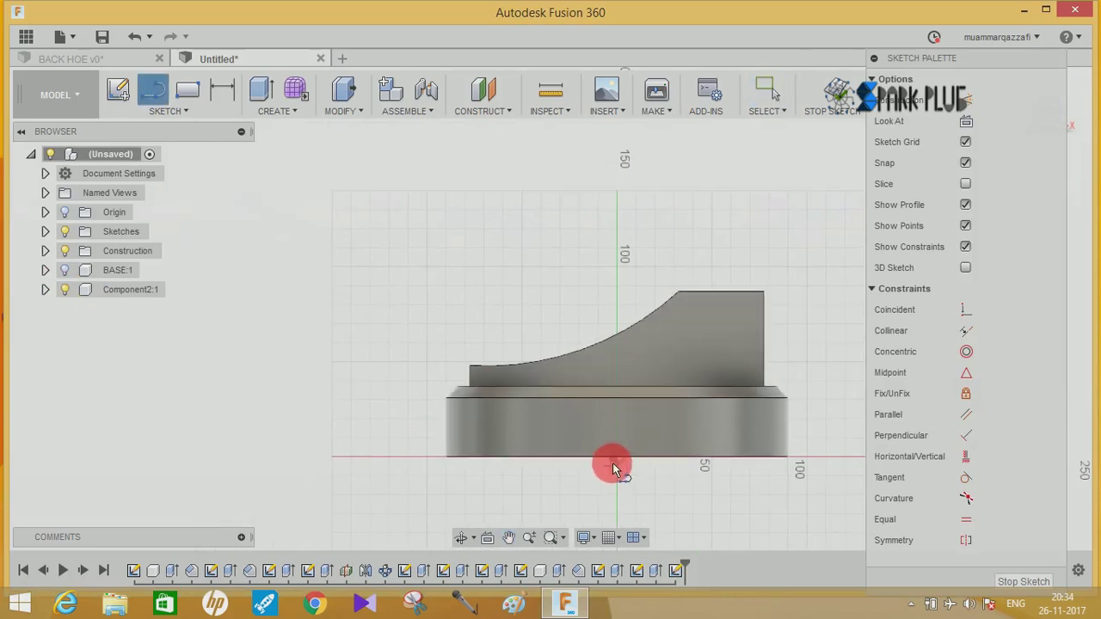
click(616, 458)
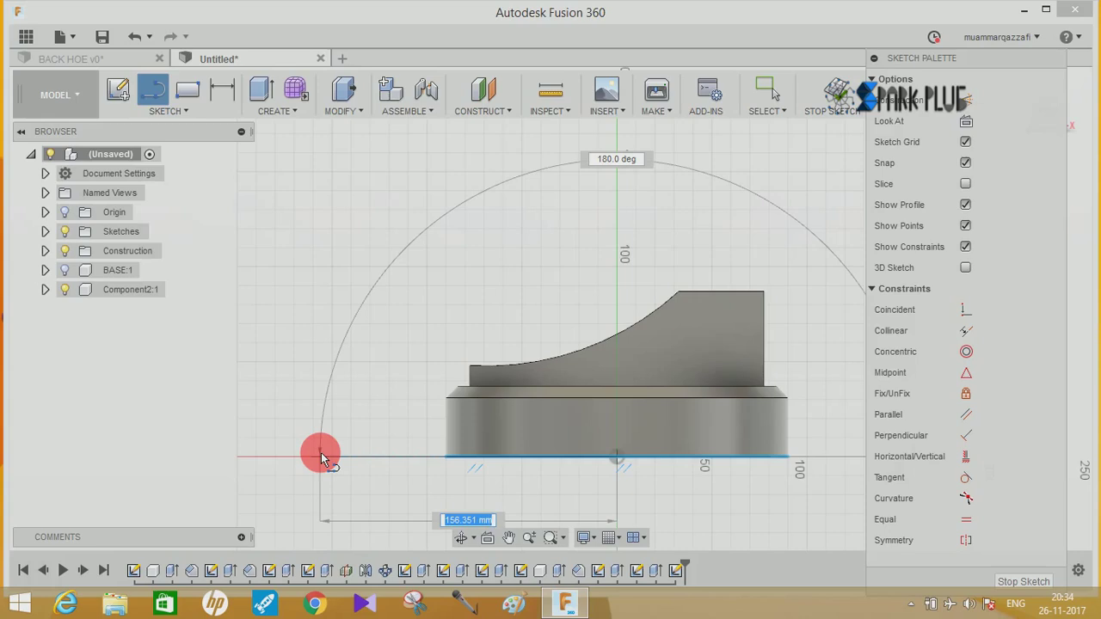
text(150)
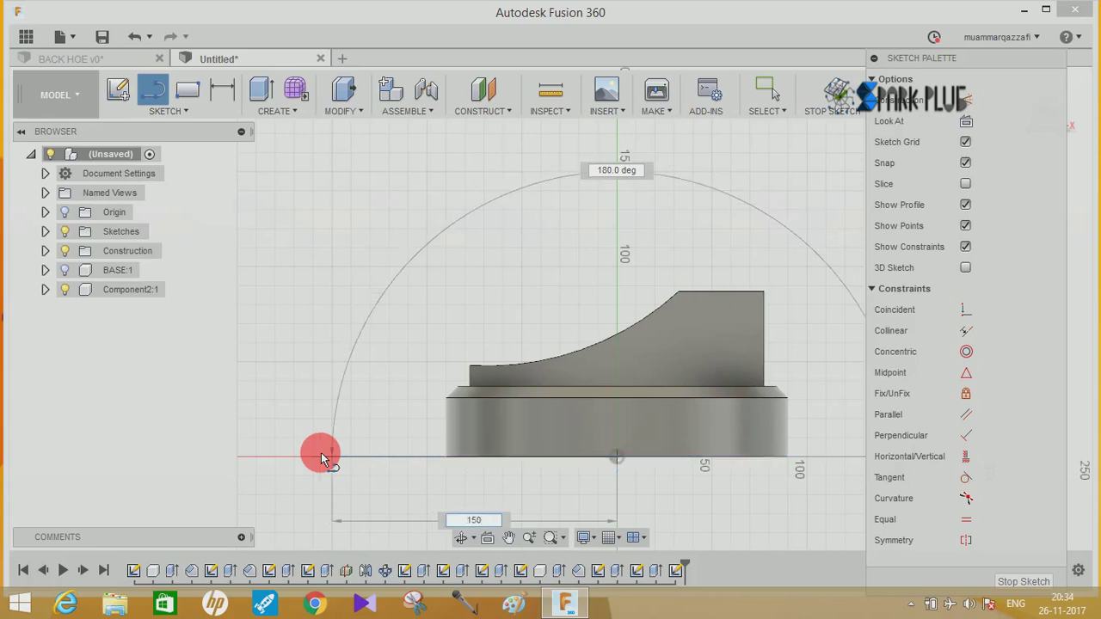
key(Tab)
key(Tab)
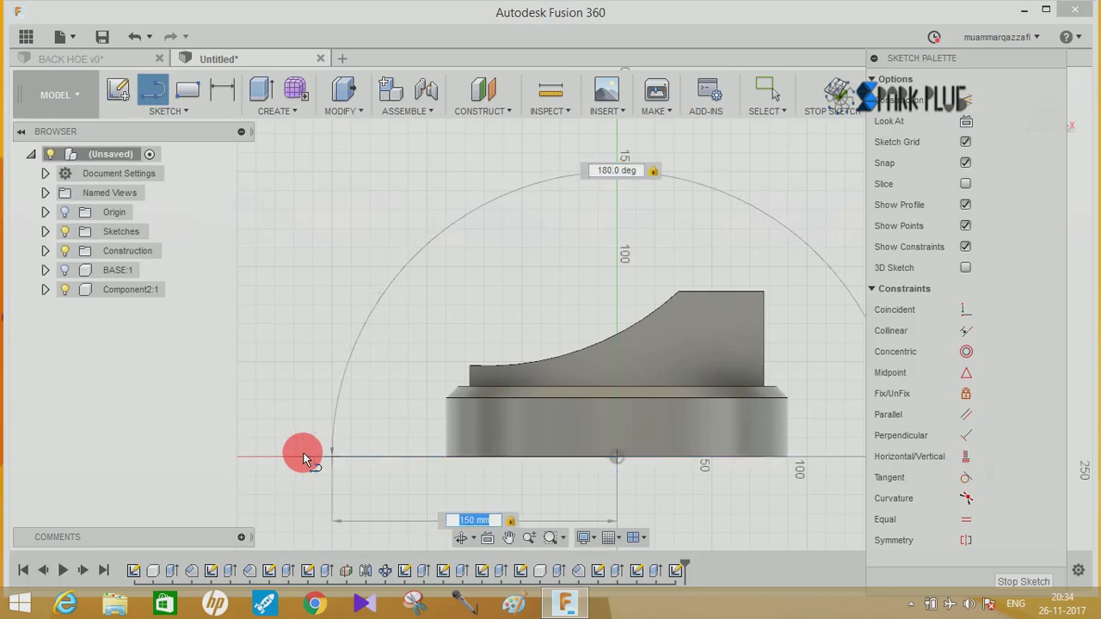
key(Return)
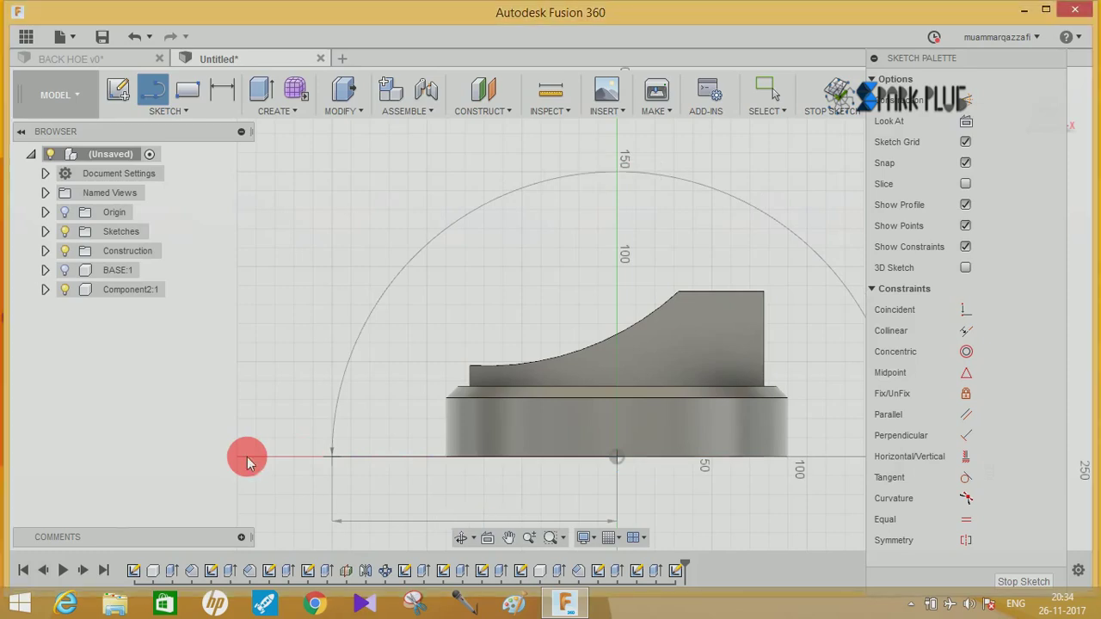
key(Escape)
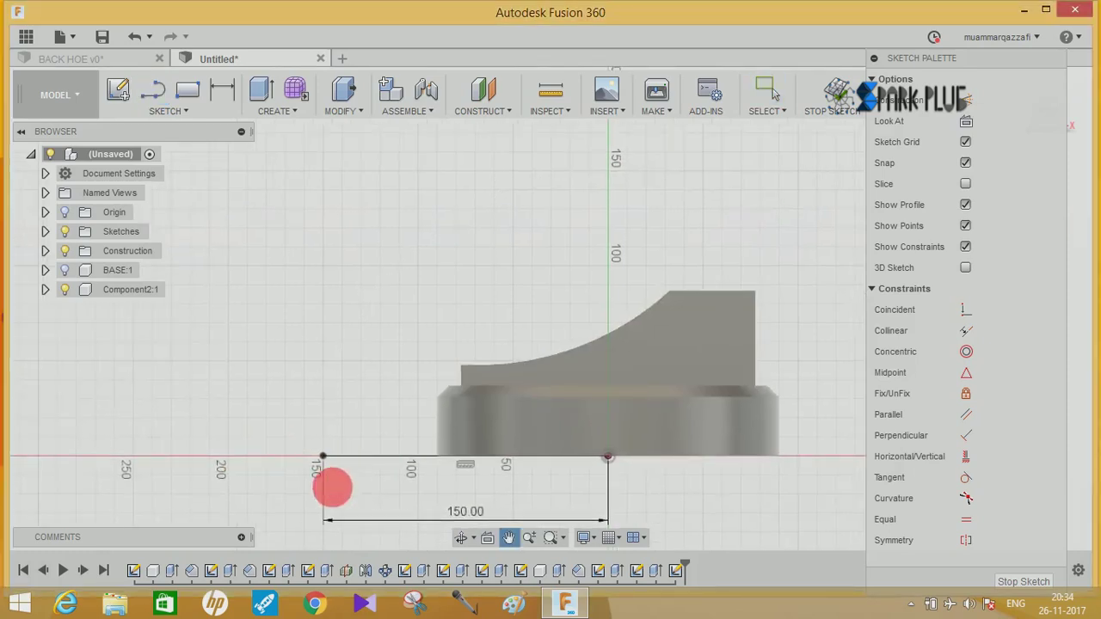
Draw a 160 mm vertical line rising from the 150 mm line's left end.
key(l)
click(322, 457)
text(160)
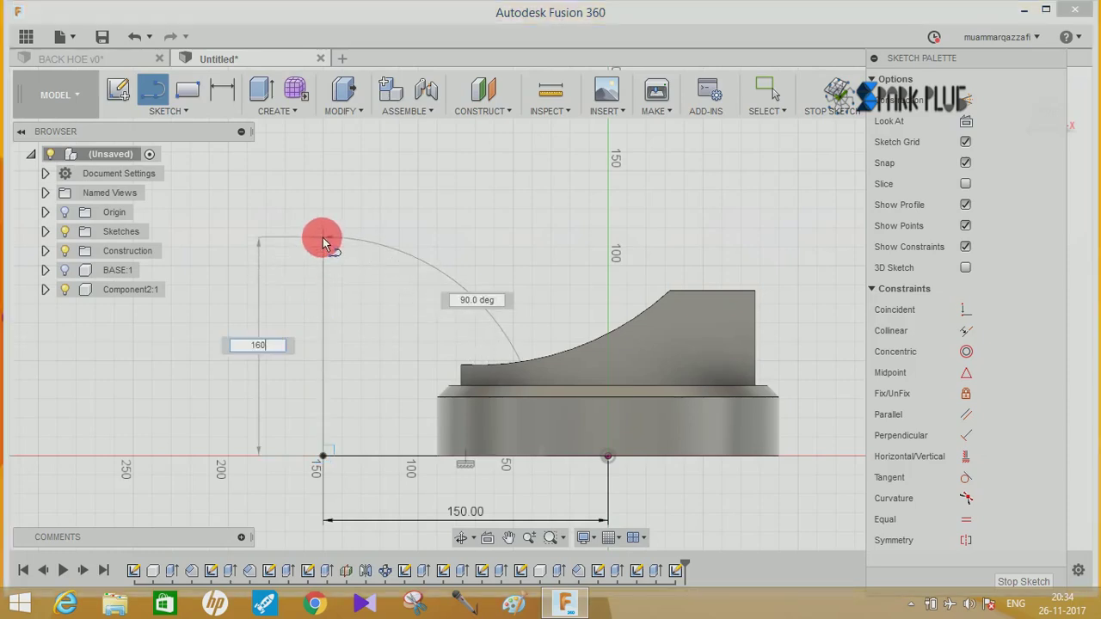
key(Tab)
key(Tab)
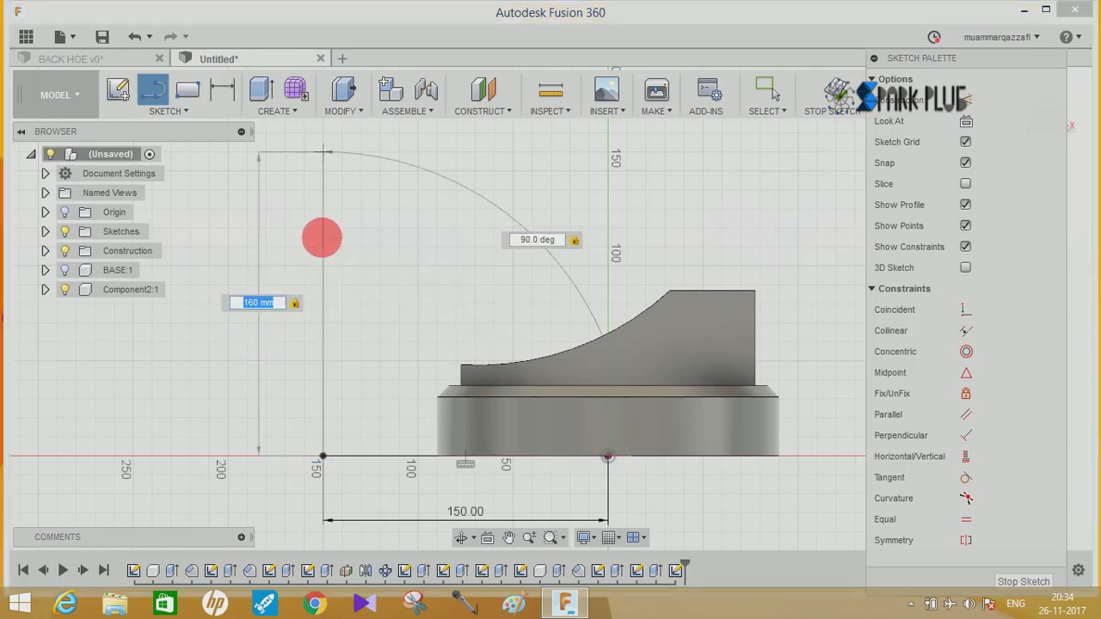
key(Return)
key(Escape)
scroll(321, 258, down, 1)
middle_drag(321, 312, 334, 276)
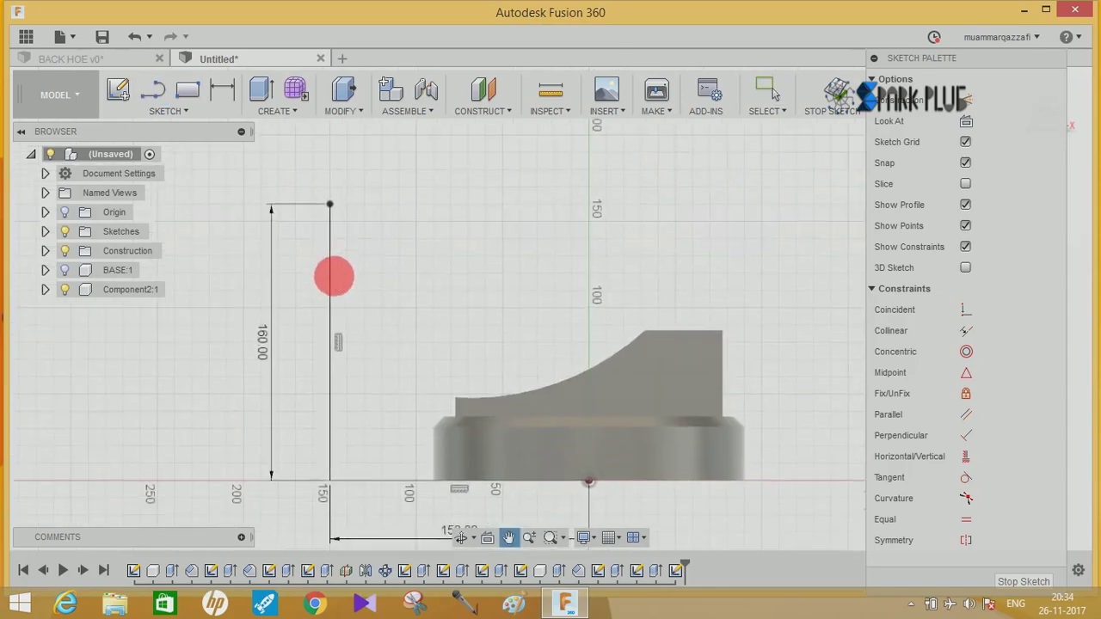
scroll(372, 274, down, 1)
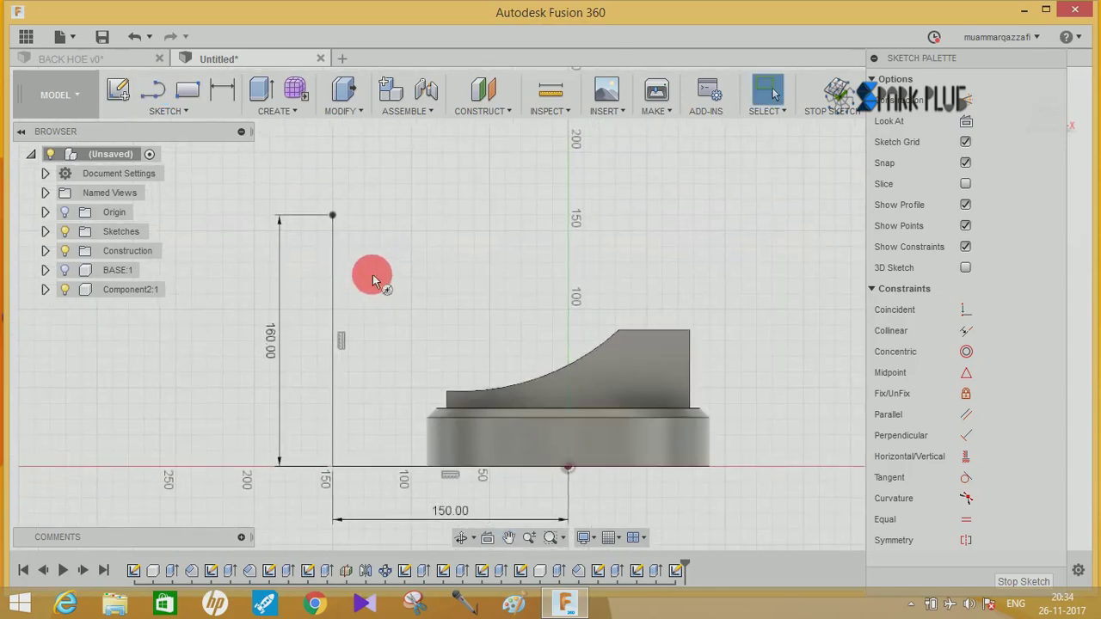
Draw a 137 mm diameter circle centred on the top of the 160 mm line.
key(c)
click(332, 215)
text(137)
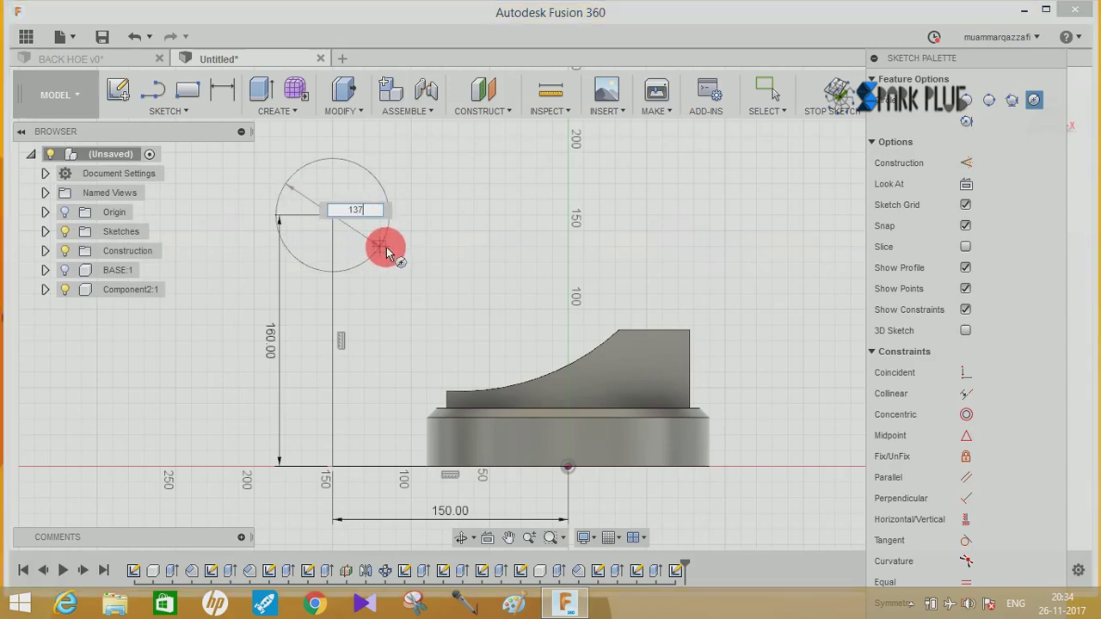
key(Tab)
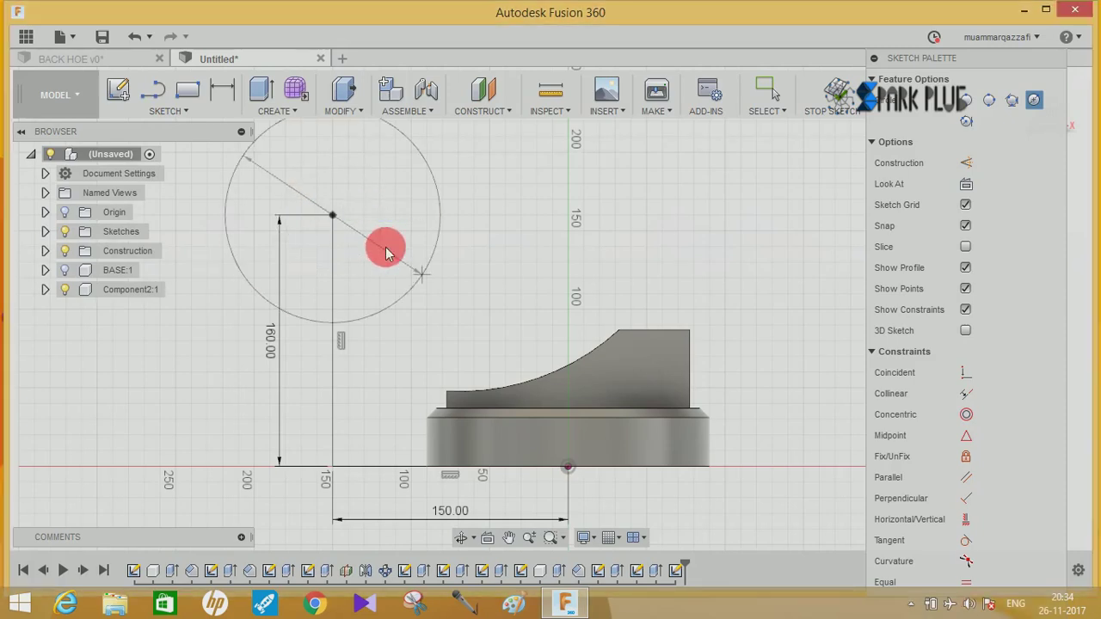
click(386, 251)
middle_drag(386, 251, 389, 277)
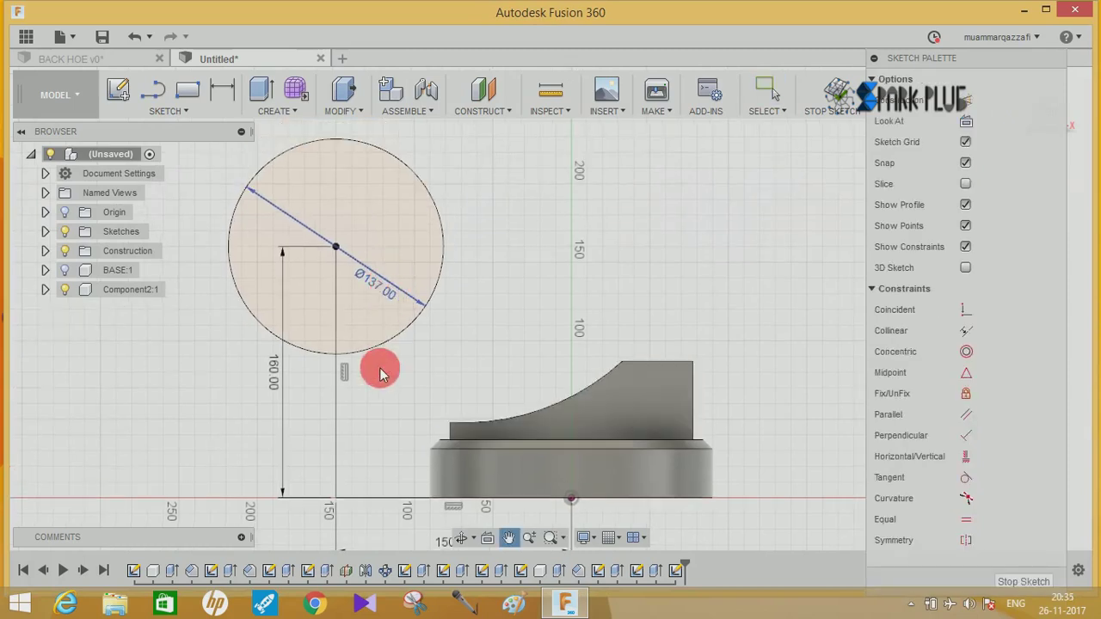
key(Escape)
scroll(381, 372, up, 2)
middle_drag(392, 370, 405, 386)
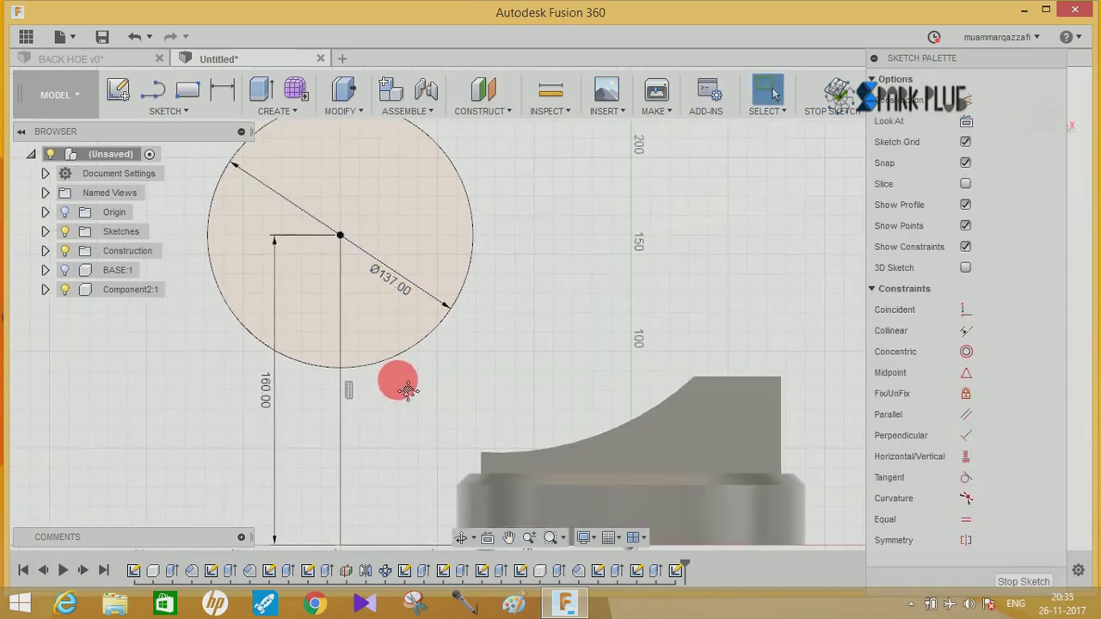
Draw a three-point arc from the circle's bottom to the profile's left corner.
click(156, 111)
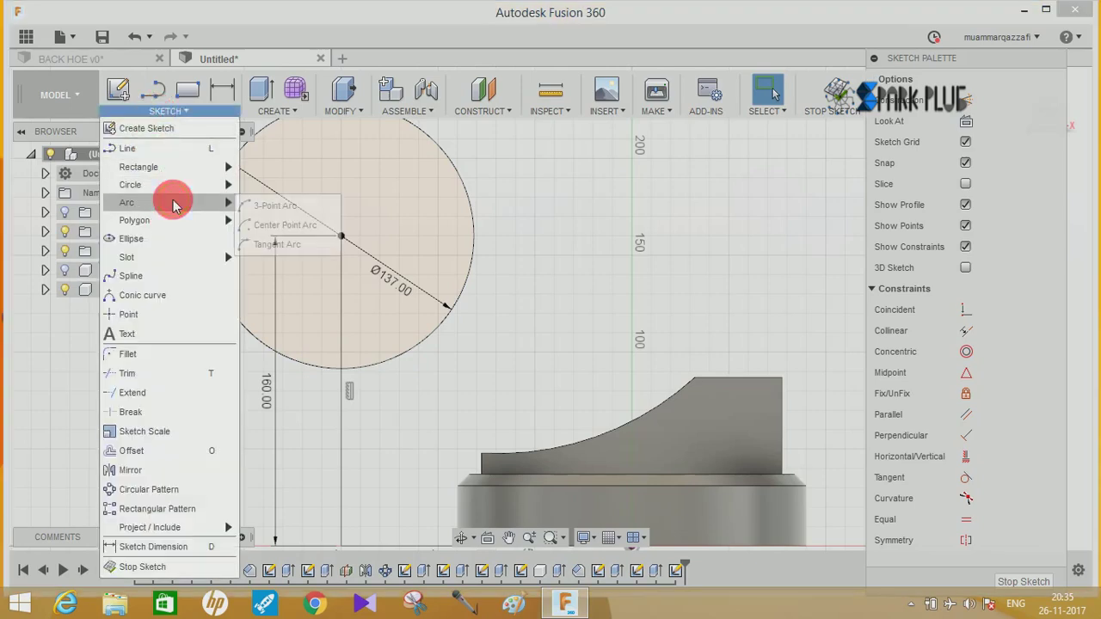
mouse_move(127, 202)
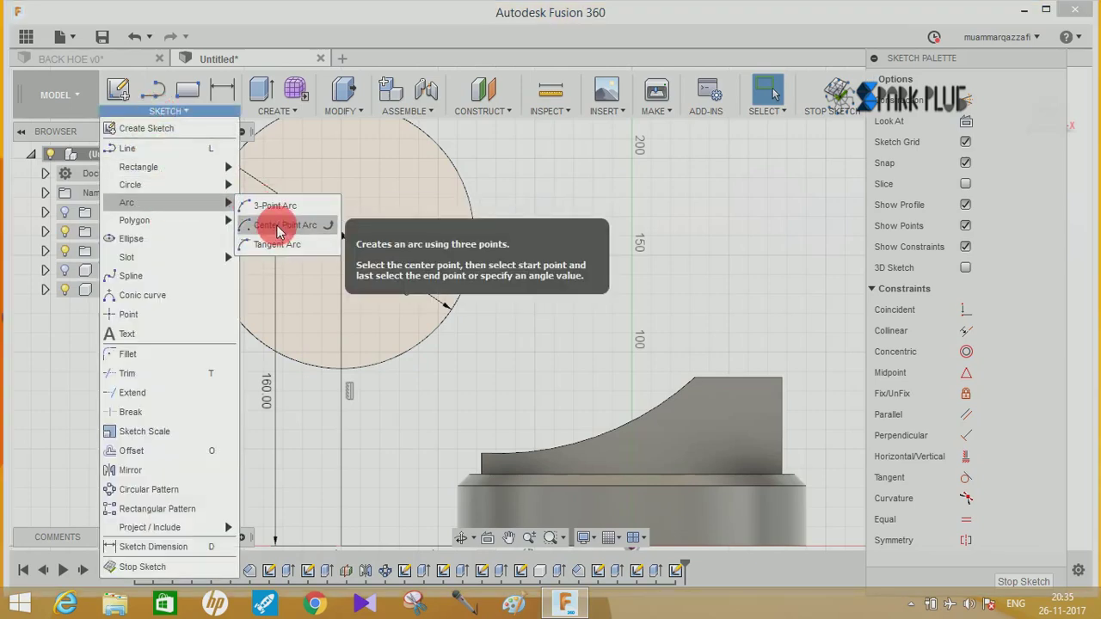
click(277, 227)
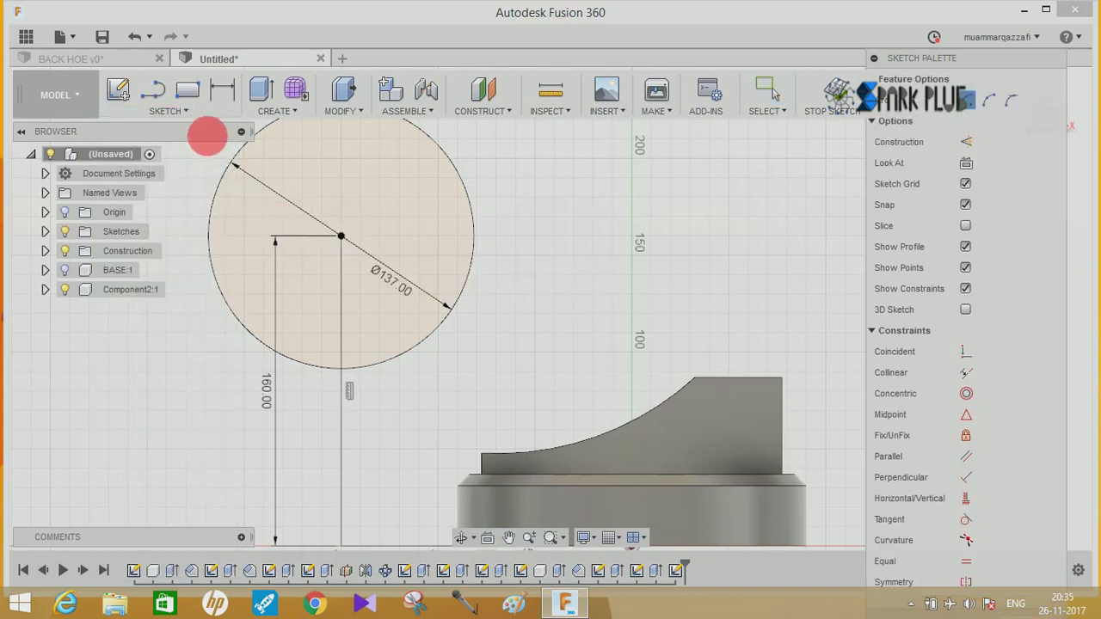
click(172, 111)
mouse_move(126, 202)
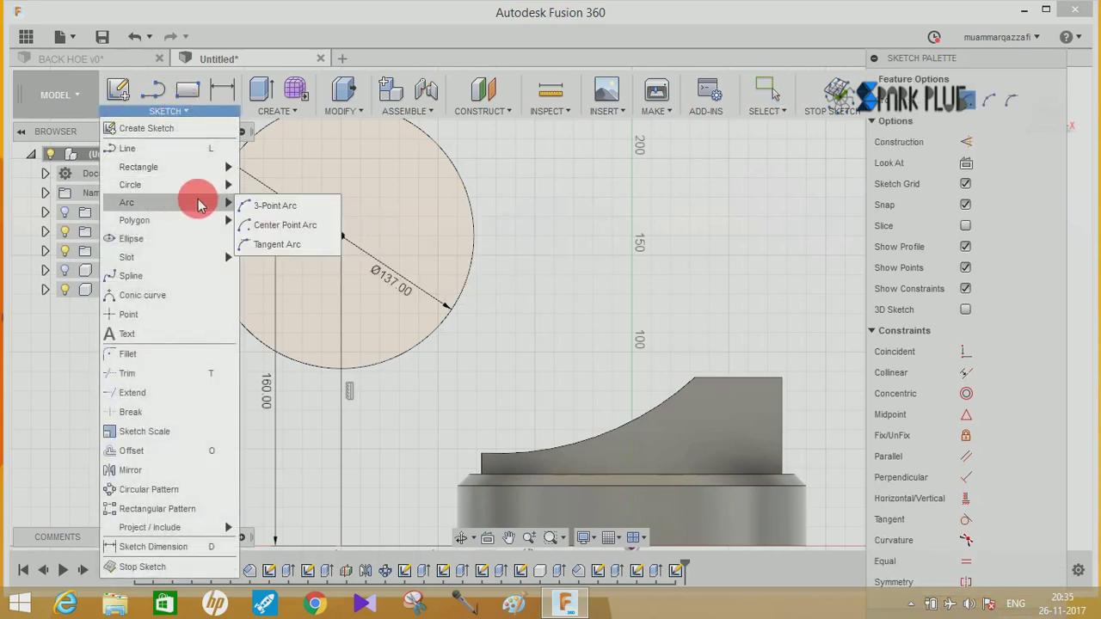
click(265, 205)
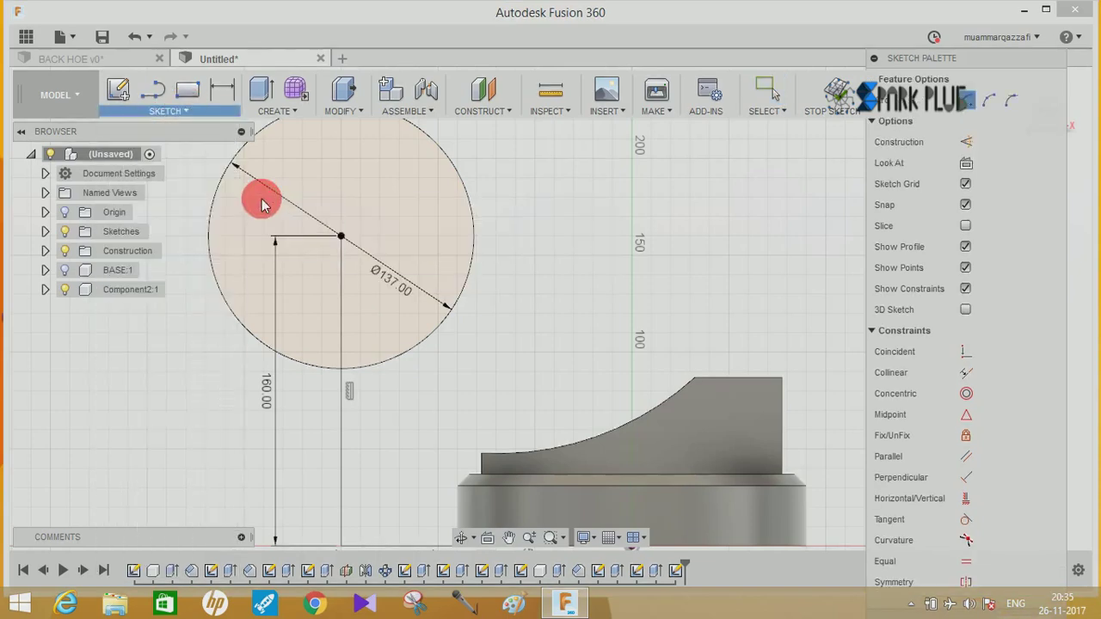
click(361, 370)
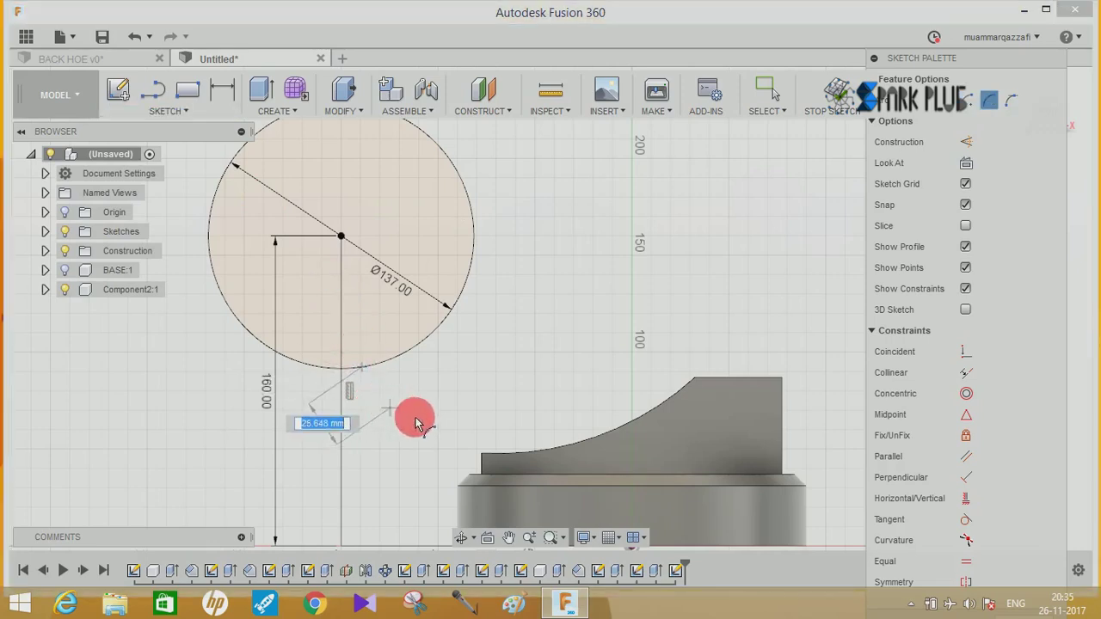
click(481, 457)
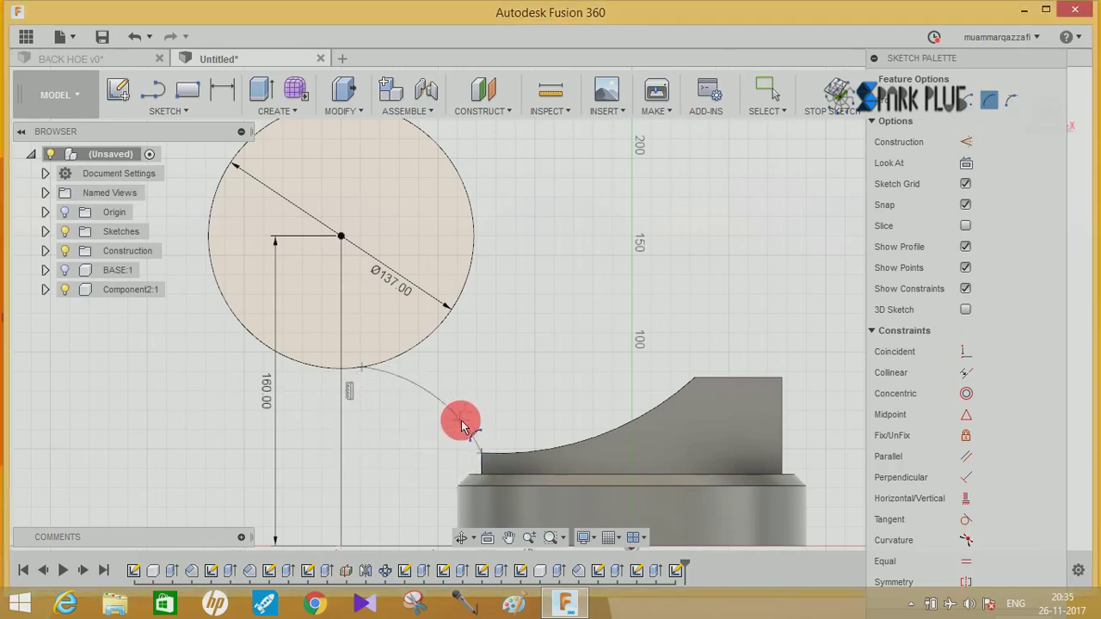
click(462, 428)
Draw a second arc from the circle's edge to the profile's top corner.
middle_drag(504, 339, 491, 388)
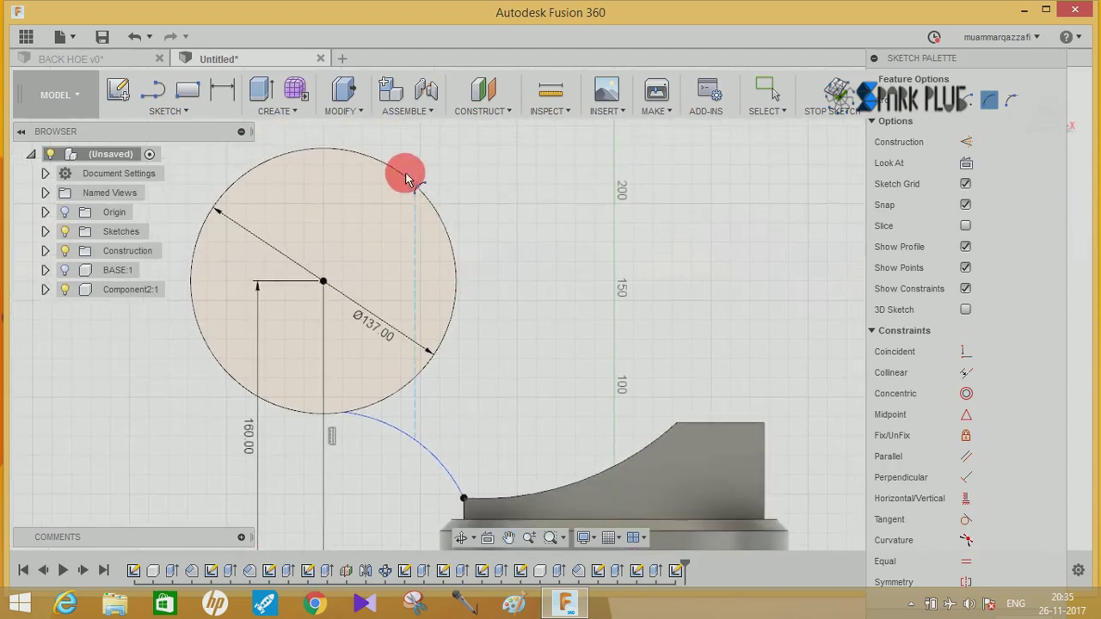
click(406, 178)
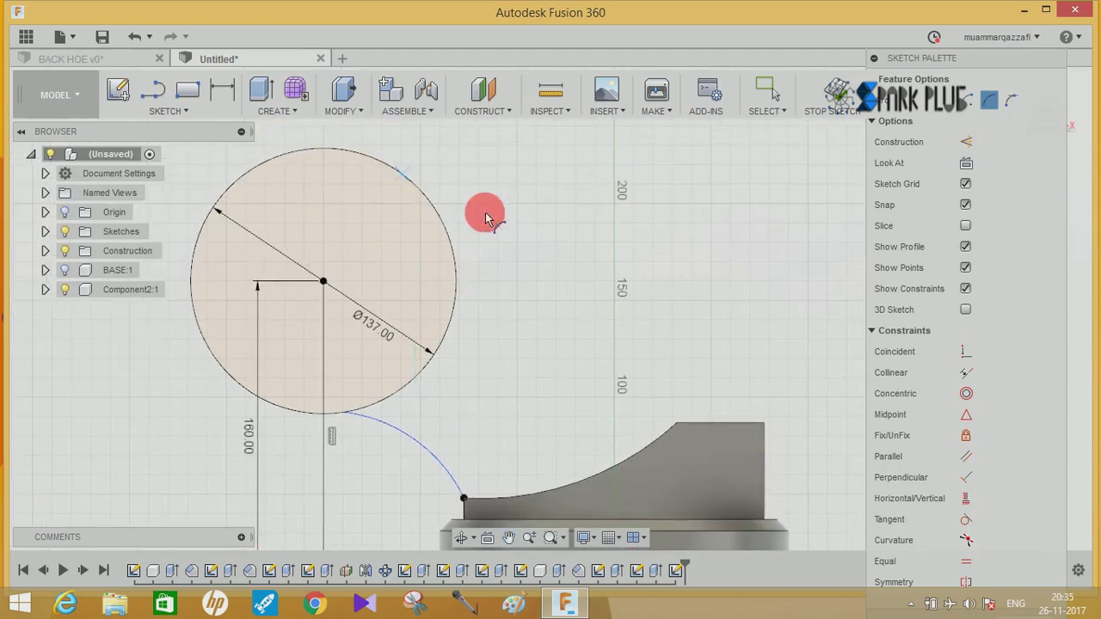
click(676, 422)
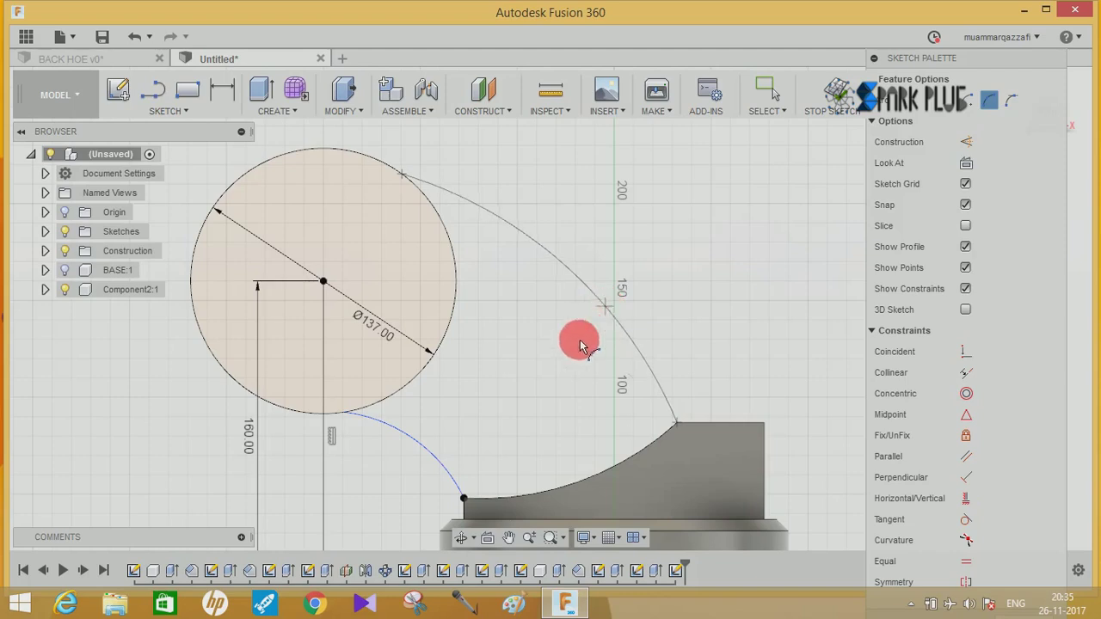
click(567, 363)
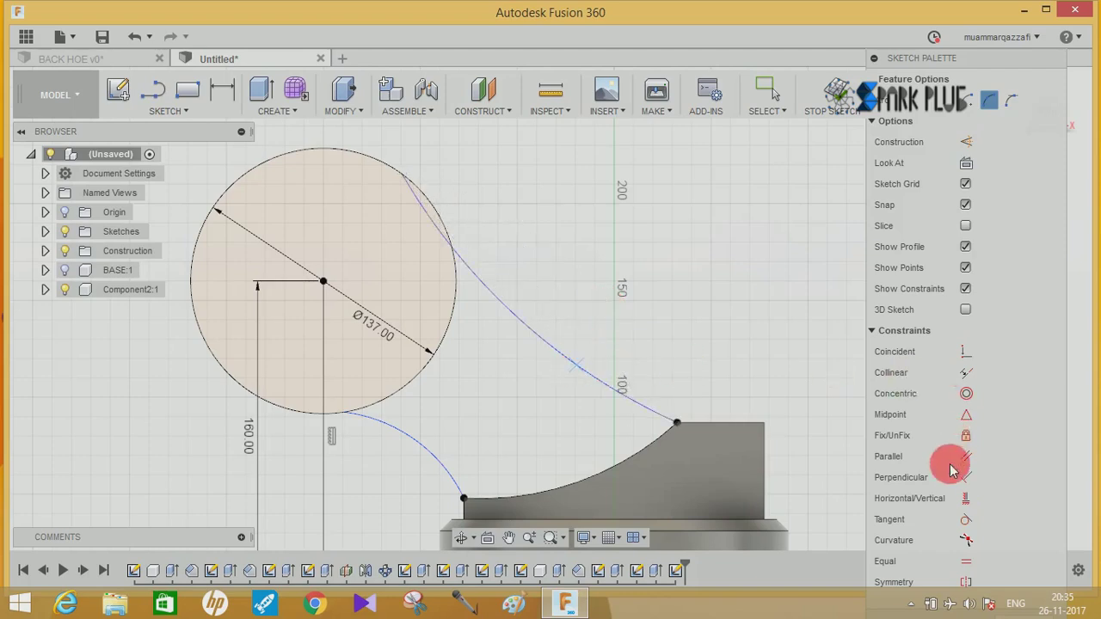
Make the lower and upper arcs tangent to the circle.
click(964, 519)
click(388, 439)
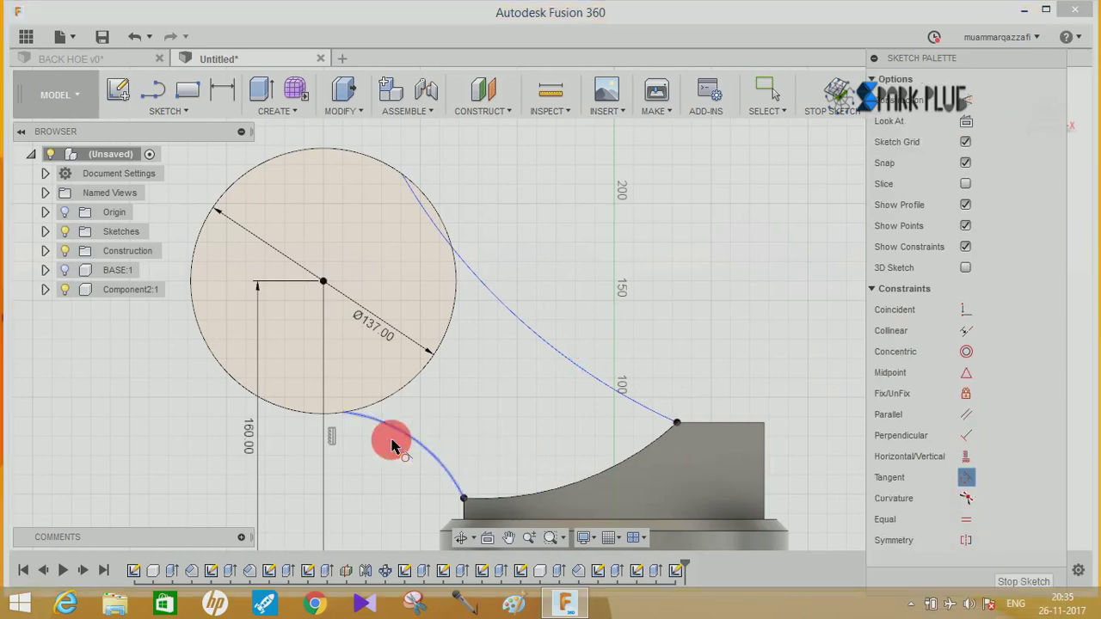
click(293, 416)
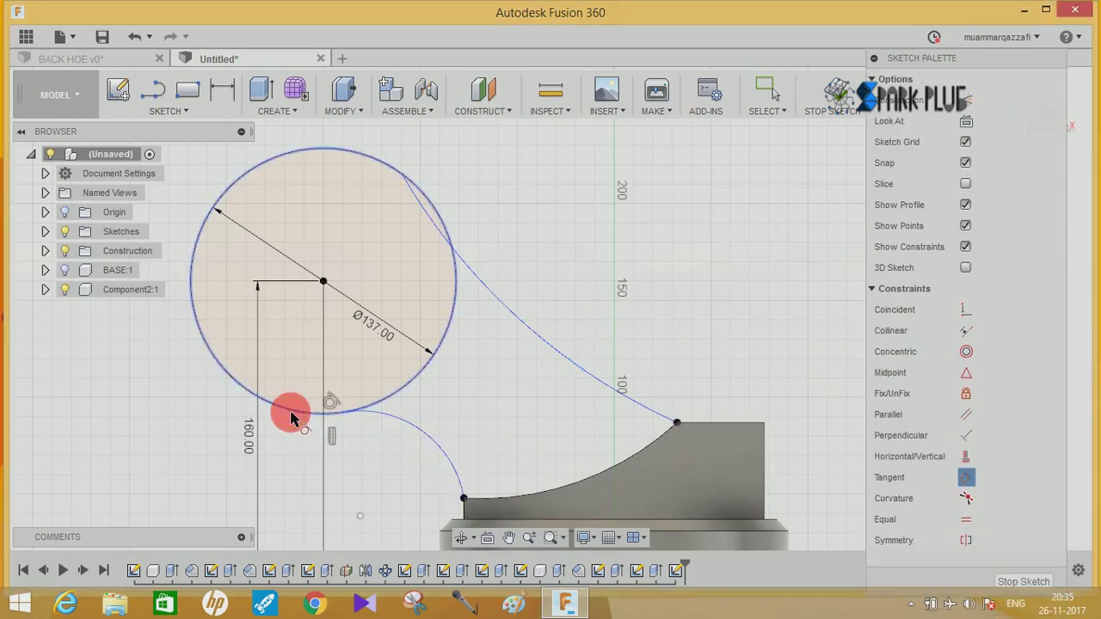
click(543, 343)
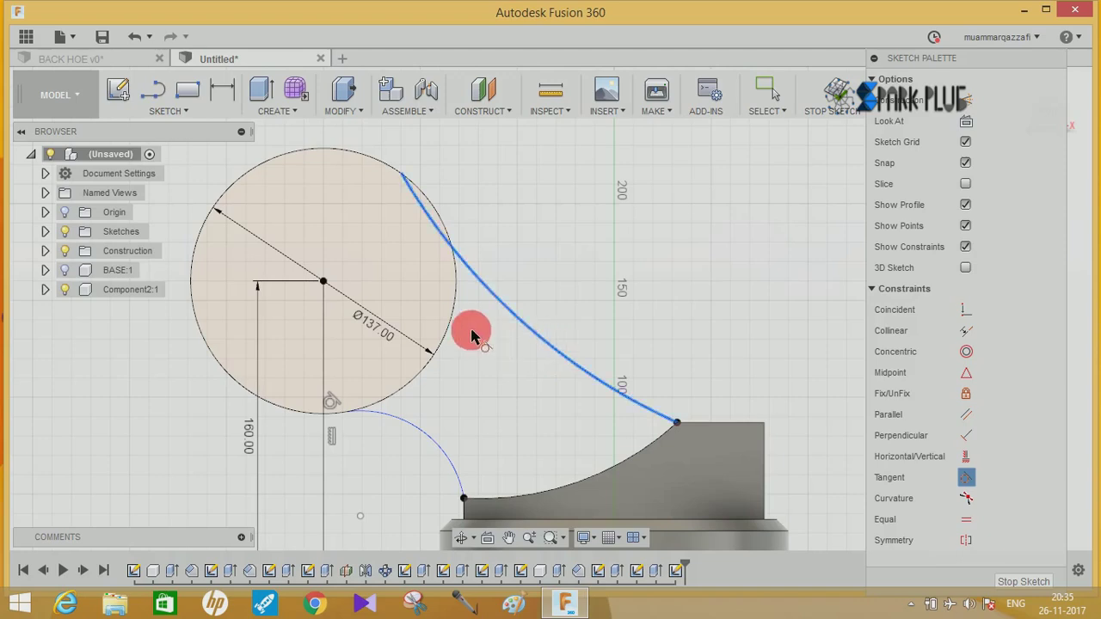
click(454, 325)
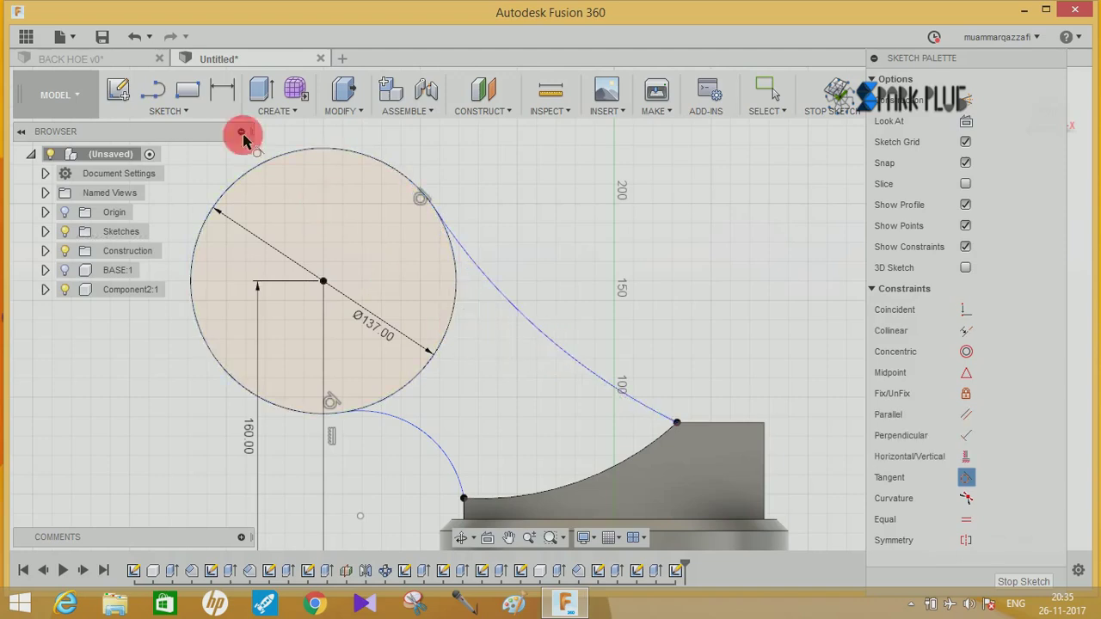
key(Escape)
Dimension the lower arc at R125 mm and the upper arc at R440 mm.
click(218, 97)
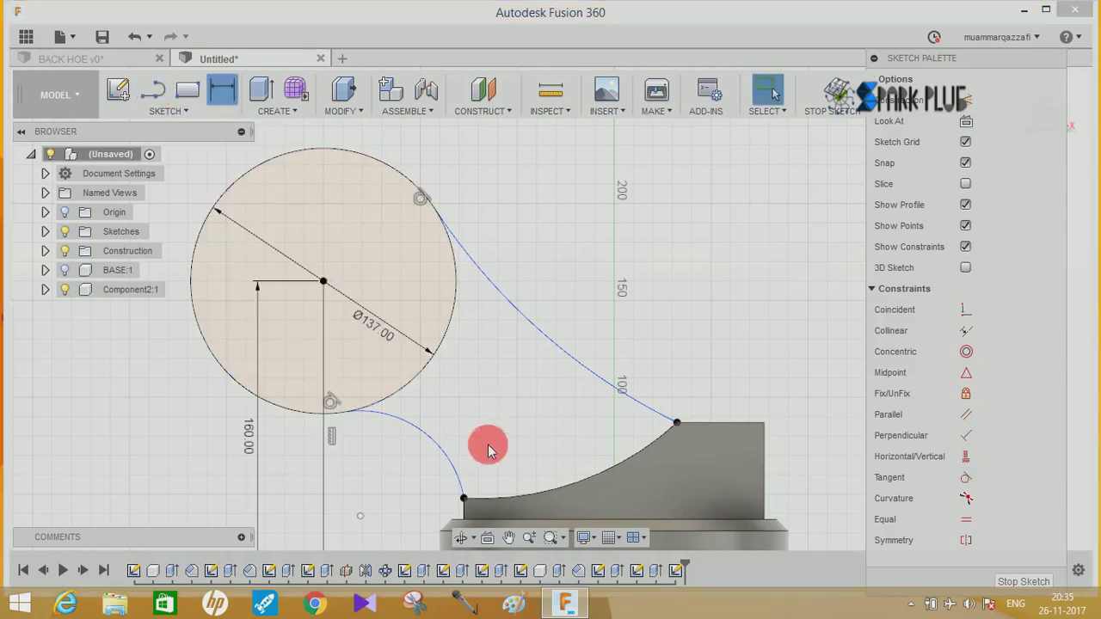
click(403, 445)
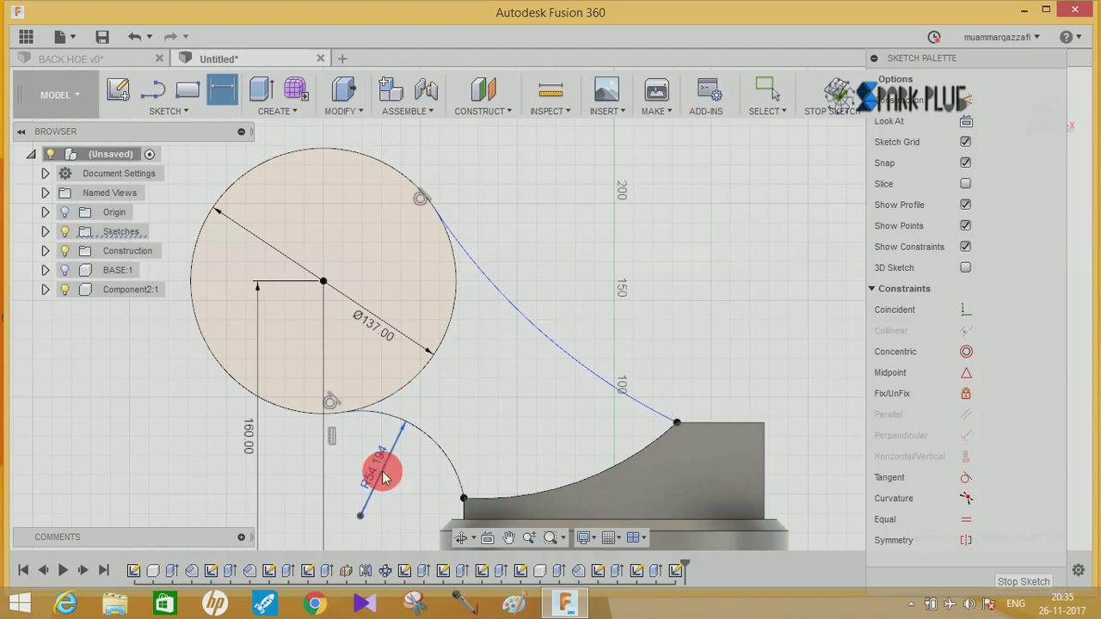
click(383, 477)
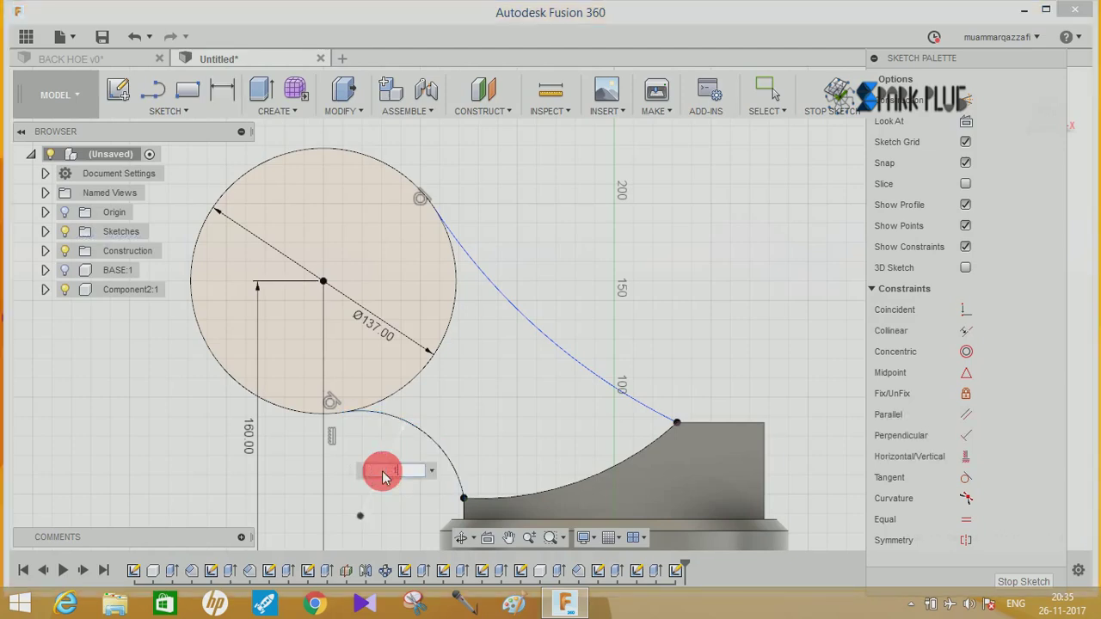
text(125)
key(Return)
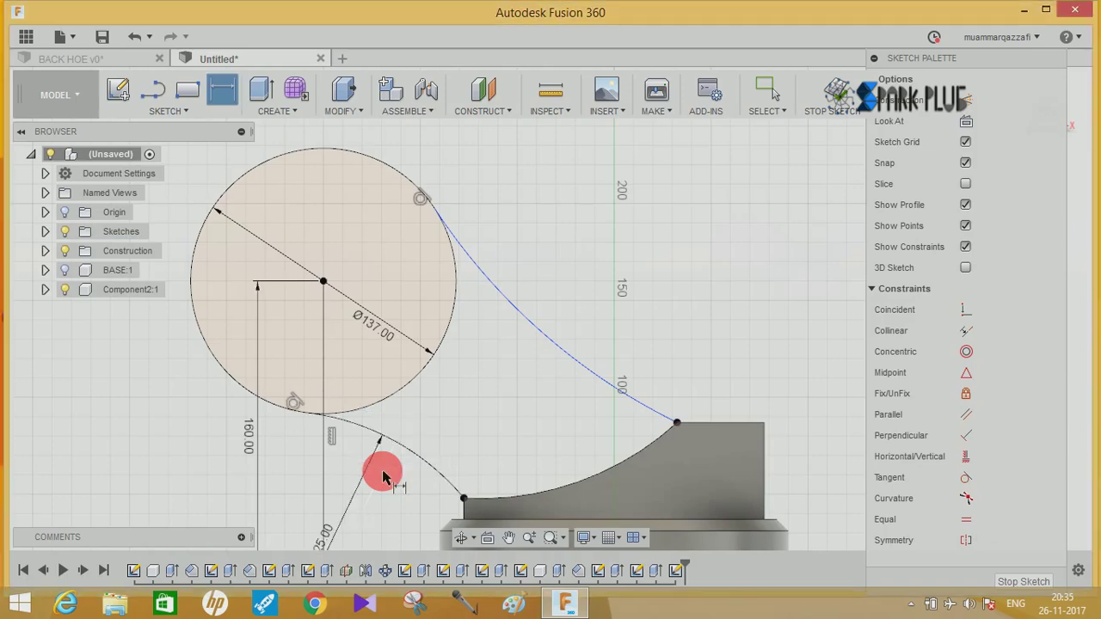
click(563, 272)
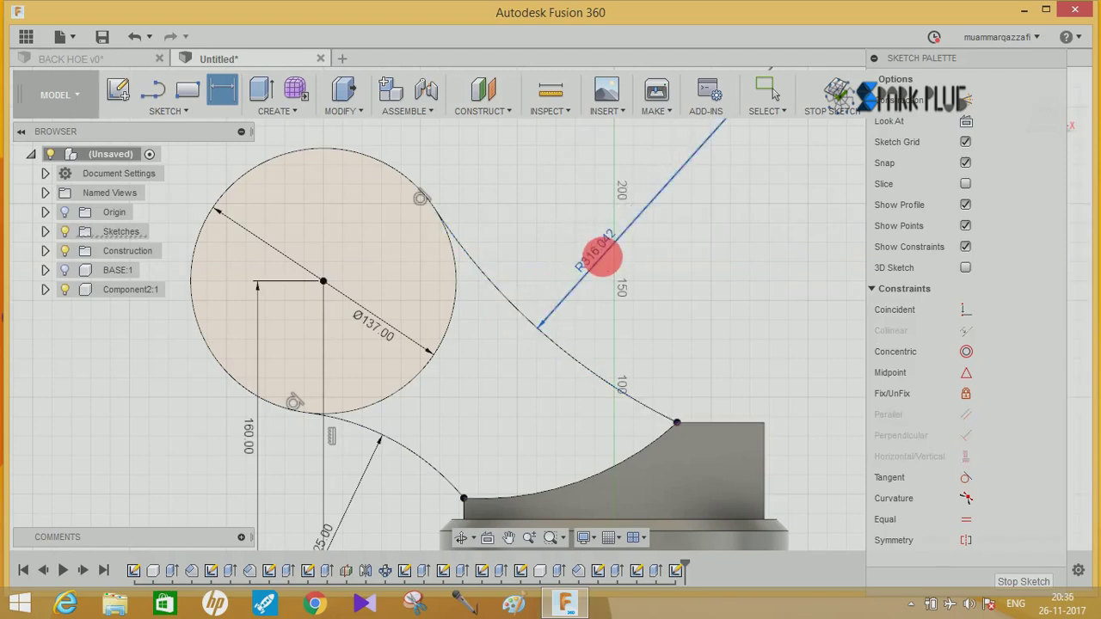
click(602, 257)
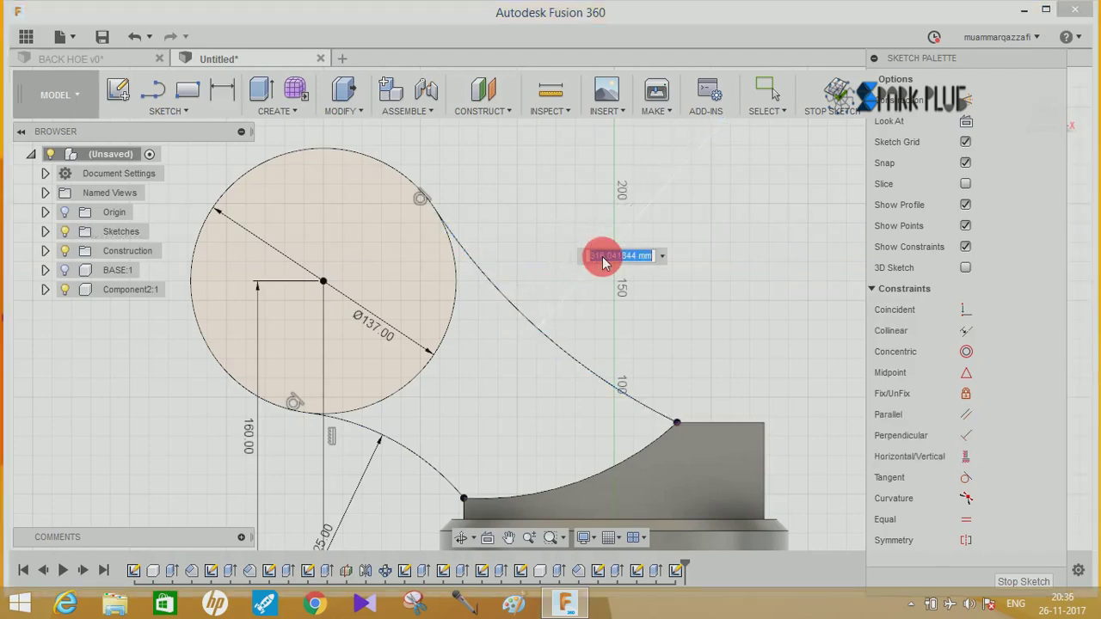
key(BackSpace)
key(Return)
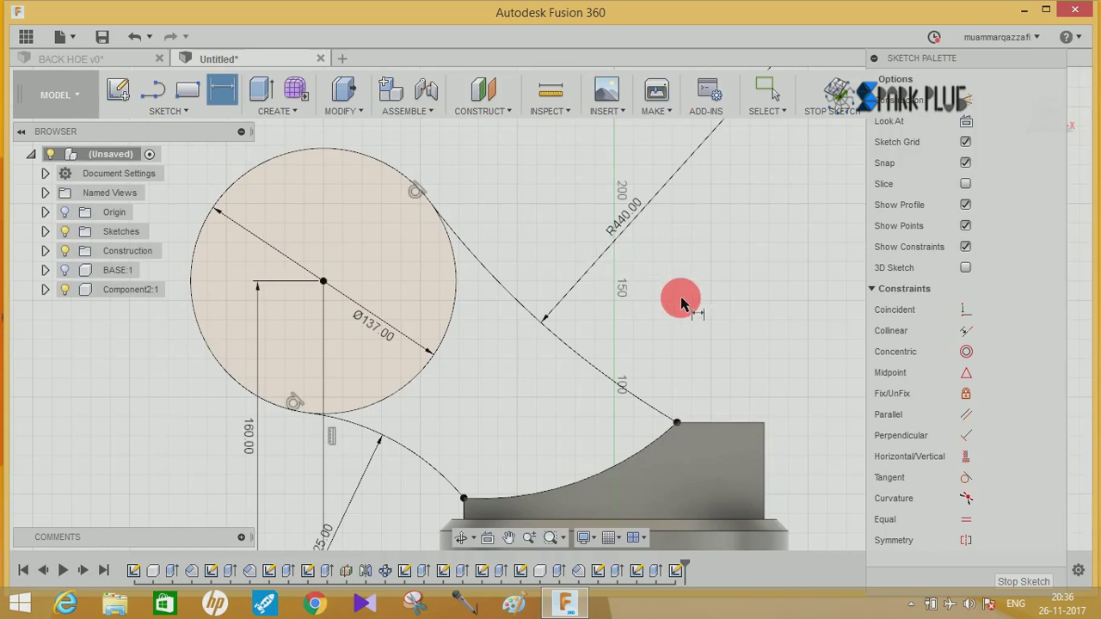
scroll(679, 301, down, 2)
scroll(679, 301, down, 2)
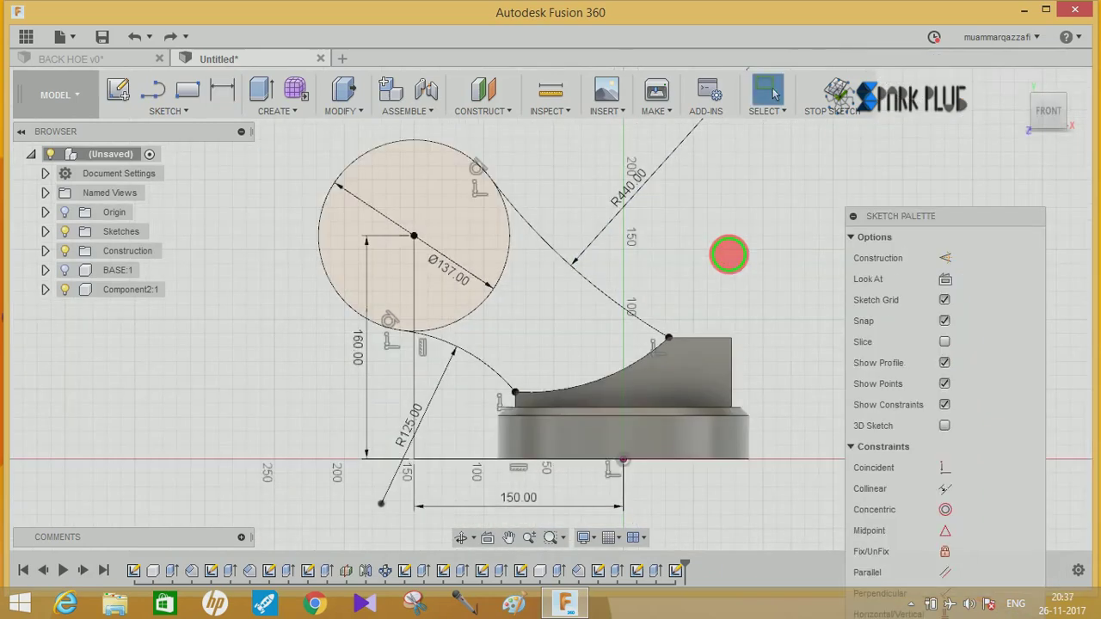
Draw a three-point arc along the block's curved top between the two arc ends.
click(183, 112)
mouse_move(163, 202)
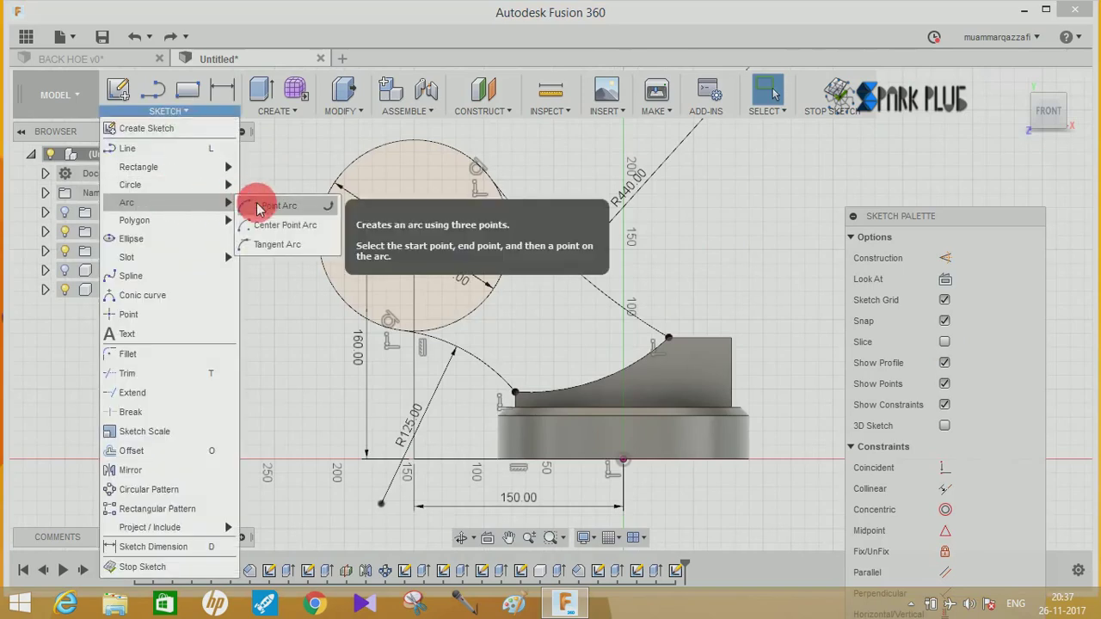
click(280, 223)
scroll(520, 427, up, 2)
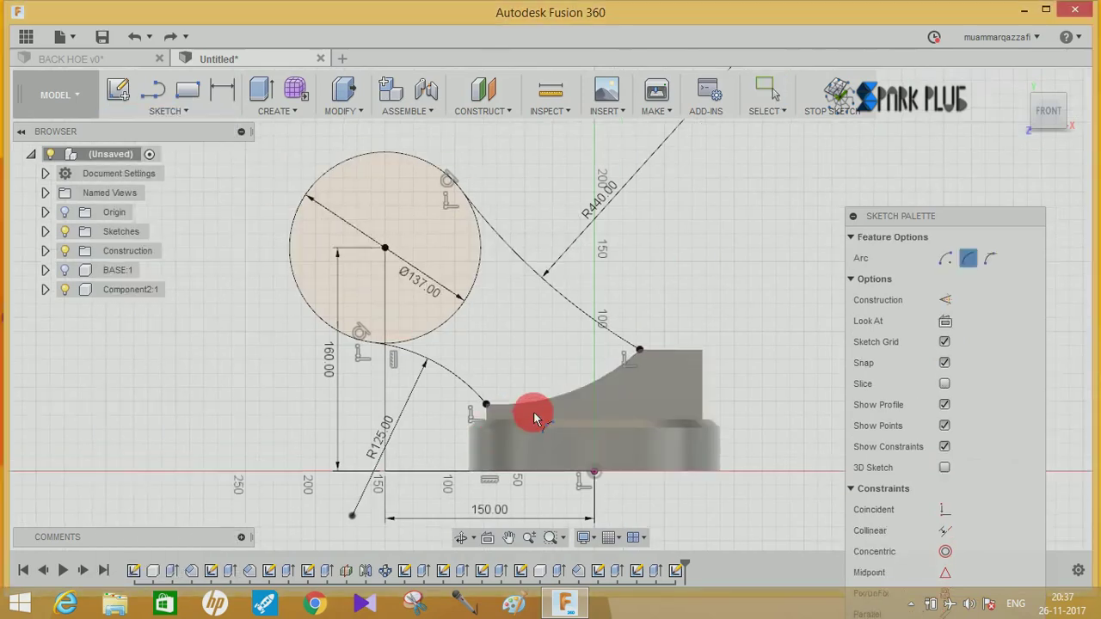
click(466, 401)
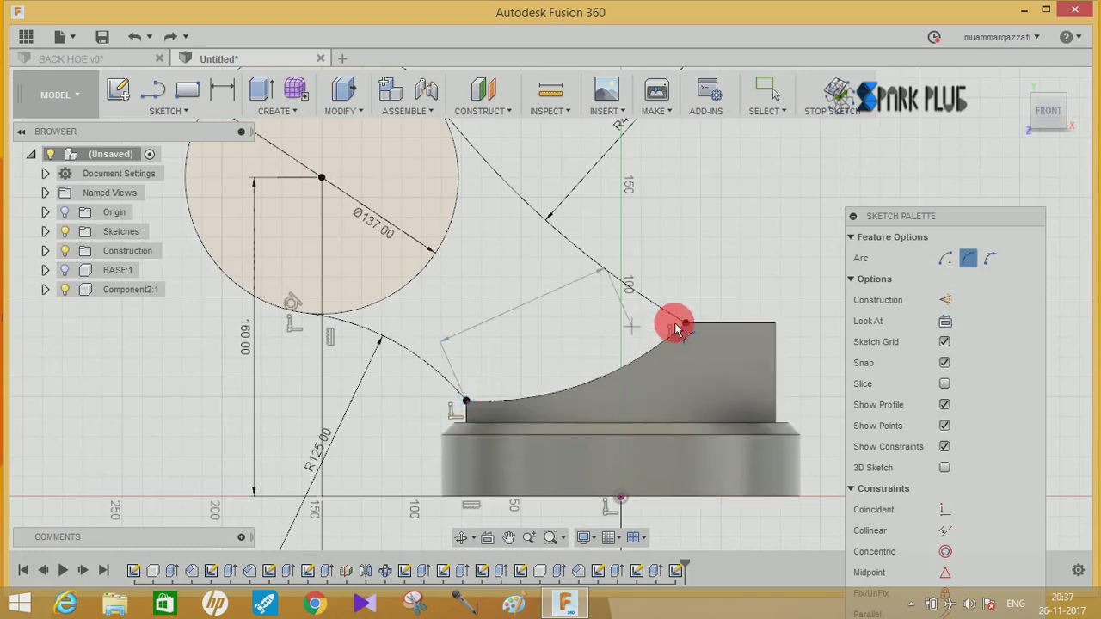
click(685, 323)
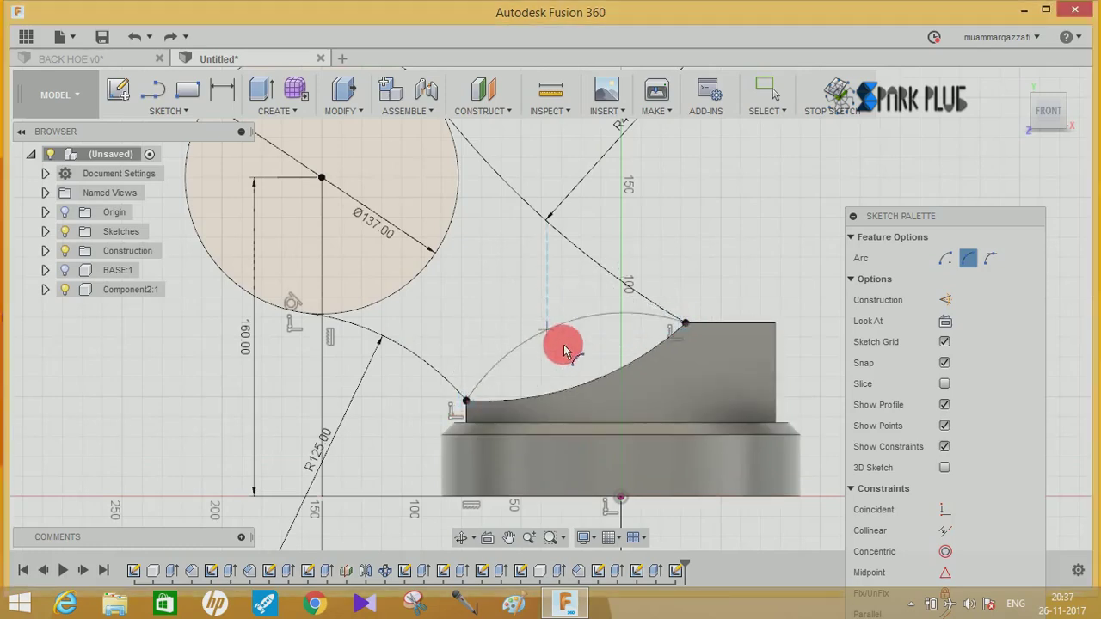
click(581, 379)
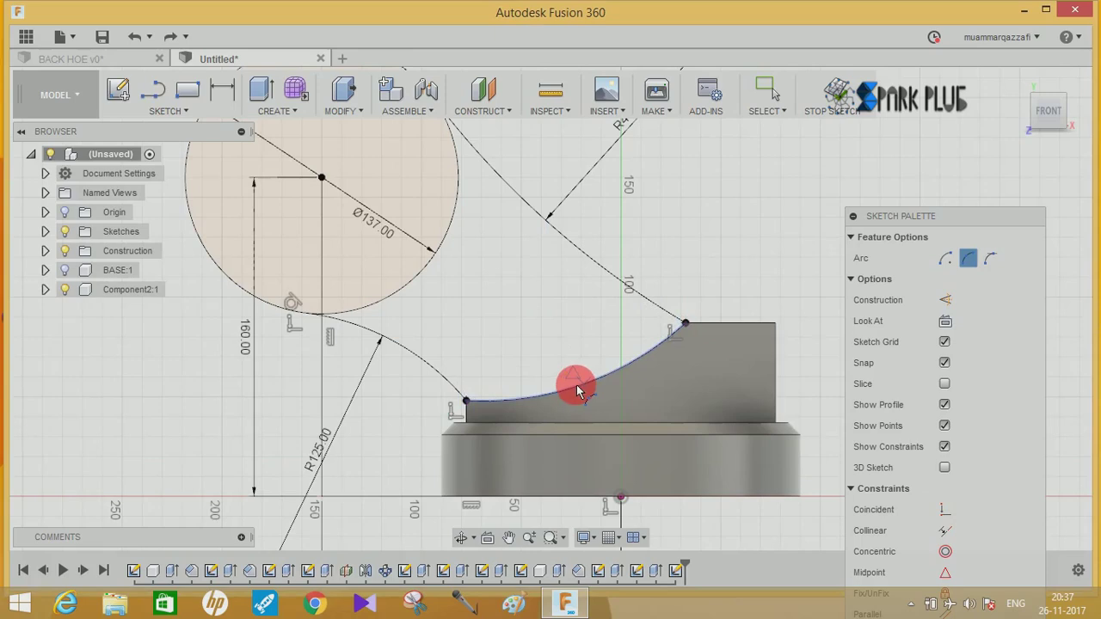
mouse_move(582, 349)
shift+middle_down()
mouse_move(592, 371)
mouse_move(634, 369)
mouse_move(482, 278)
shift+middle_up()
Extrude the circle and boom regions 20 mm symmetrically, joined to the base.
click(266, 91)
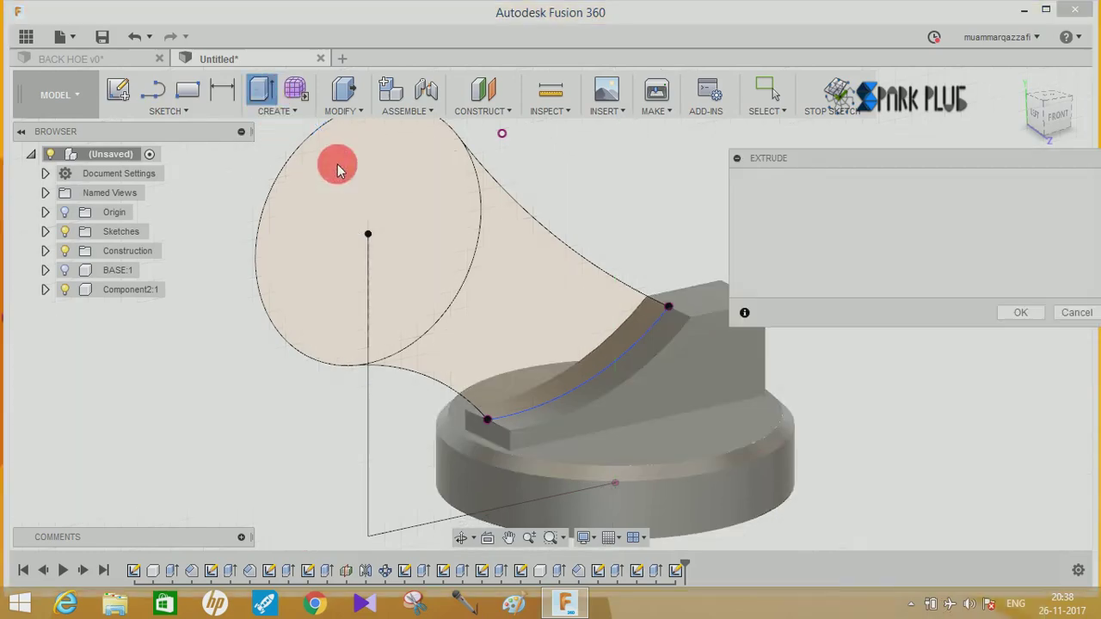
click(369, 177)
click(570, 308)
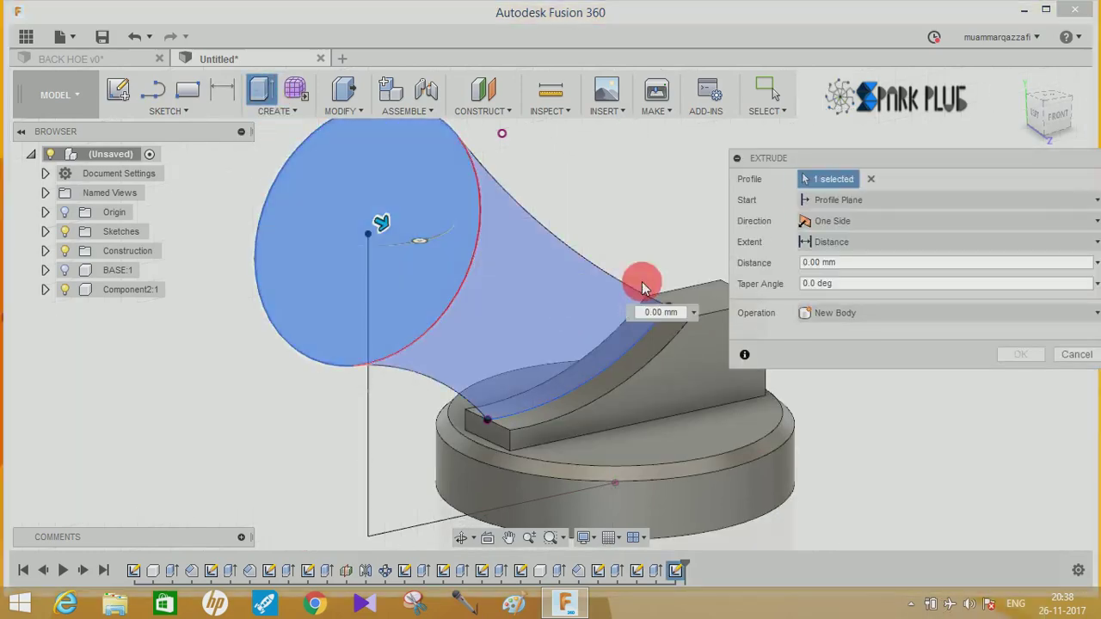
click(832, 221)
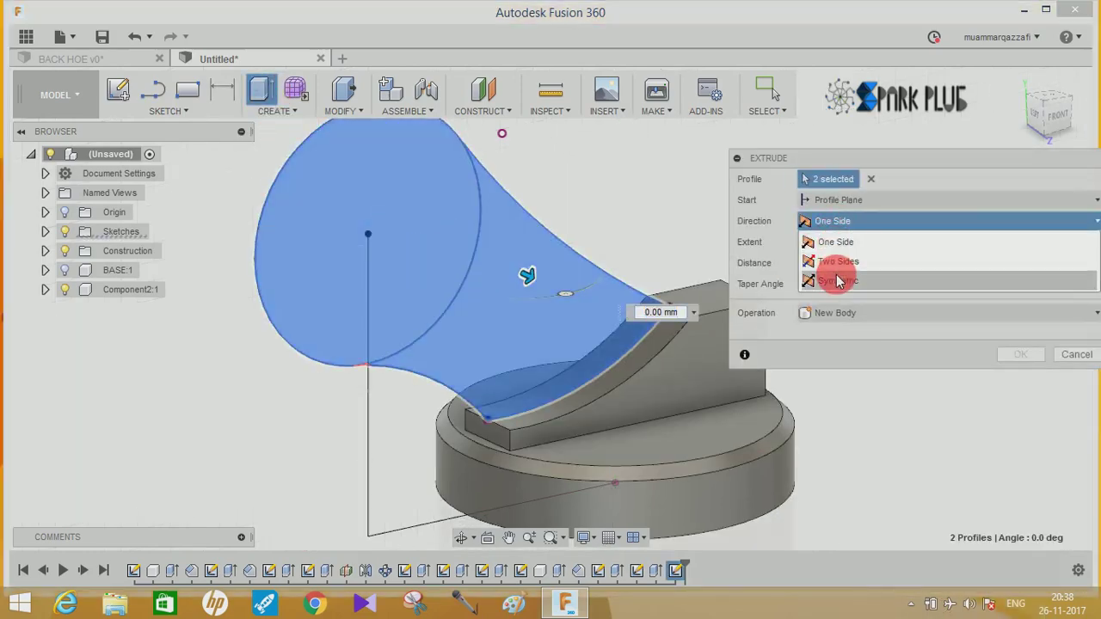
click(838, 279)
click(855, 264)
drag(856, 264, 768, 266)
text(20)
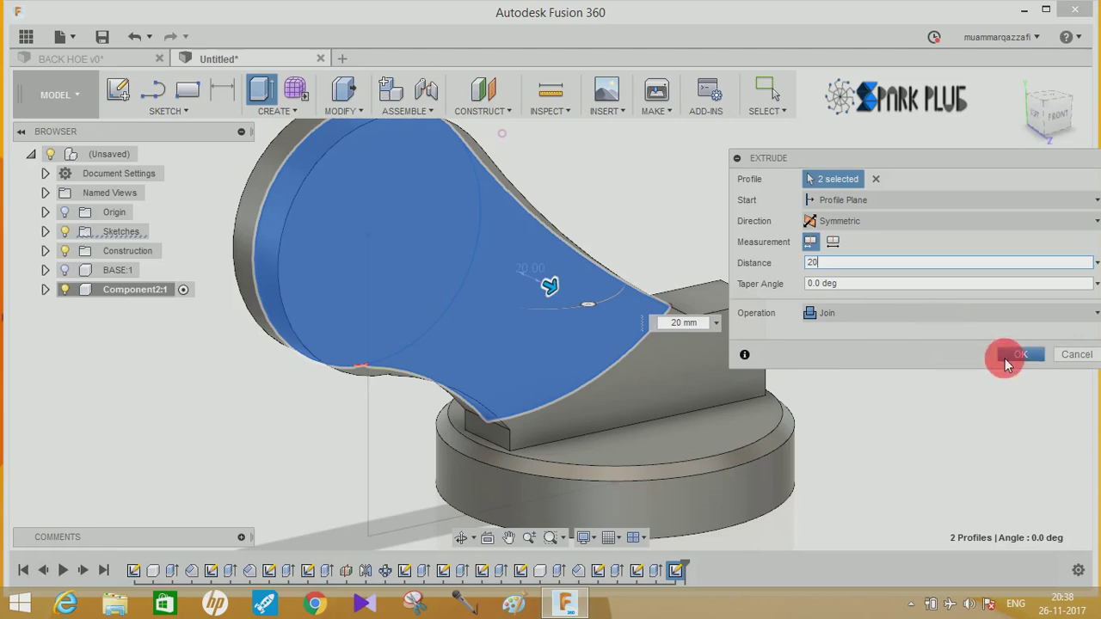
click(1007, 357)
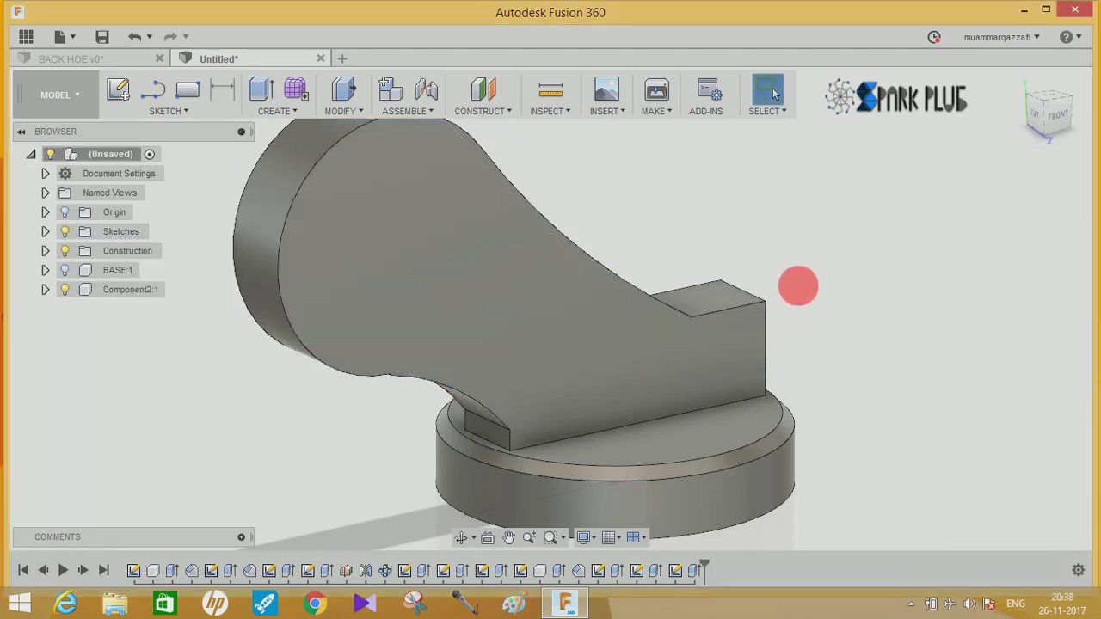
mouse_move(796, 280)
shift+middle_down()
mouse_move(864, 288)
mouse_move(875, 305)
shift+middle_up()
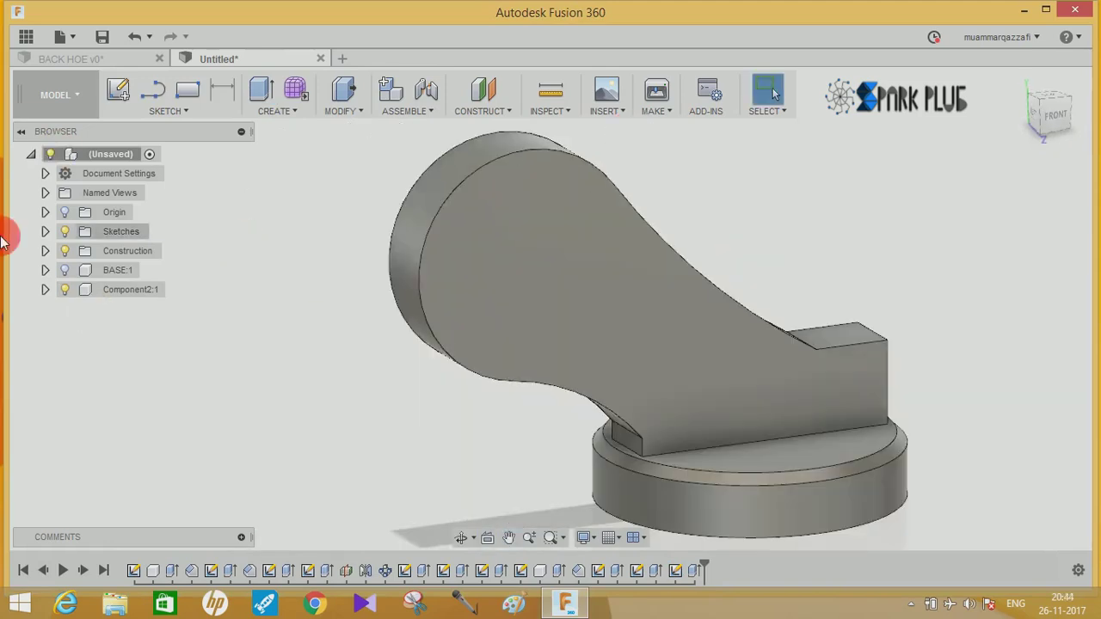
Show Sketch11 again and orbit to see its circle and guide line over the boom.
click(45, 232)
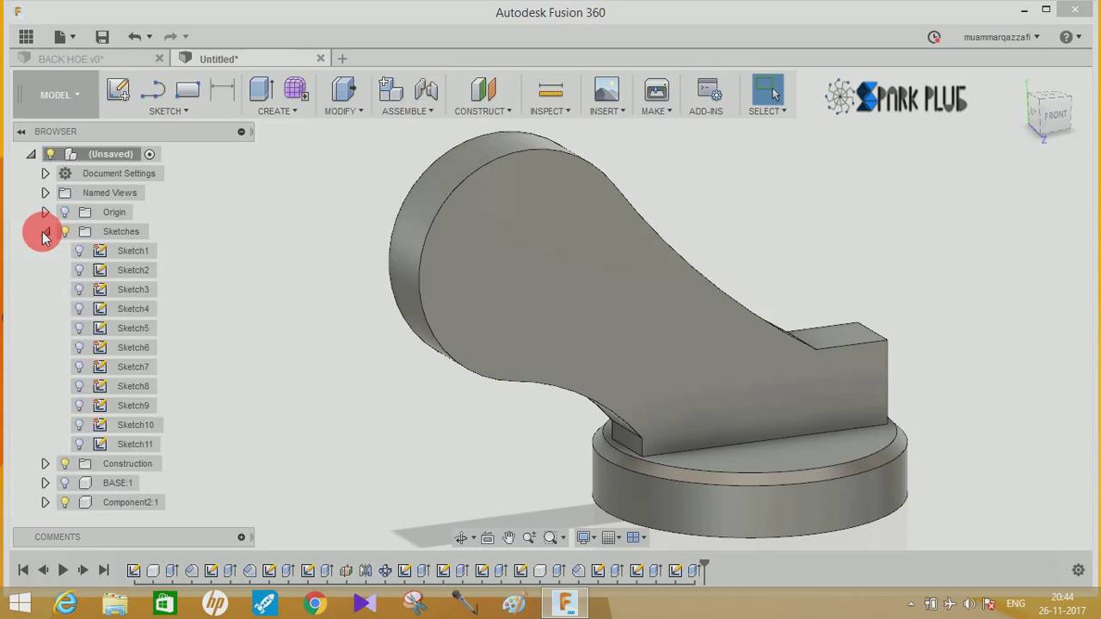
click(86, 441)
click(79, 444)
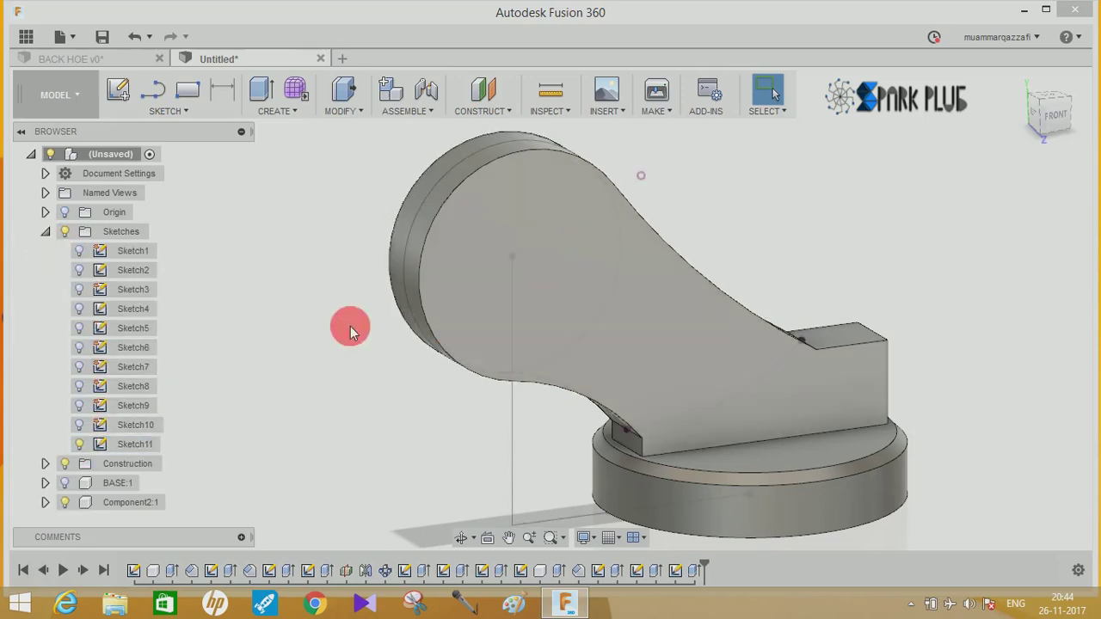
shift+middle_drag(273, 359, 323, 353)
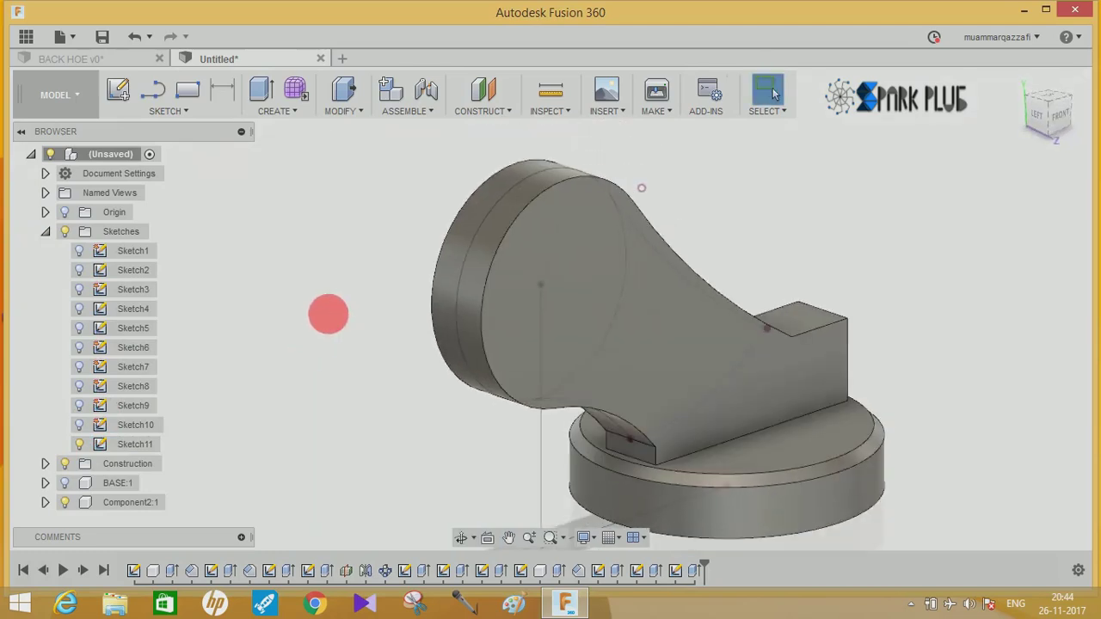
shift+middle_drag(323, 353, 320, 265)
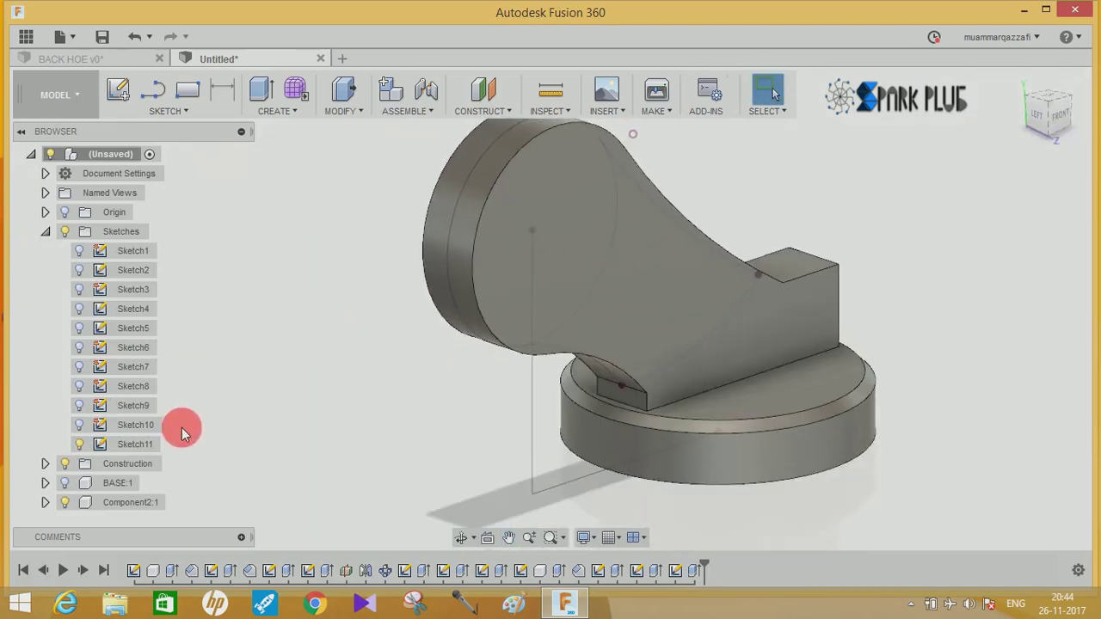
Start projecting geometry onto the boom's front face, beginning with the boss circle.
click(172, 110)
mouse_move(163, 527)
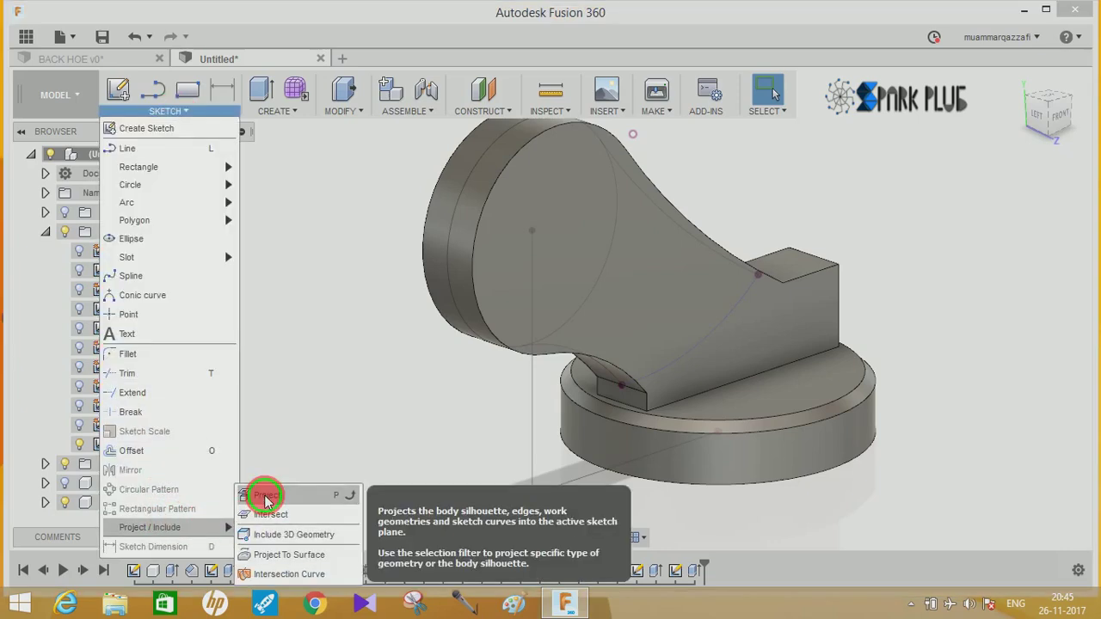
click(267, 496)
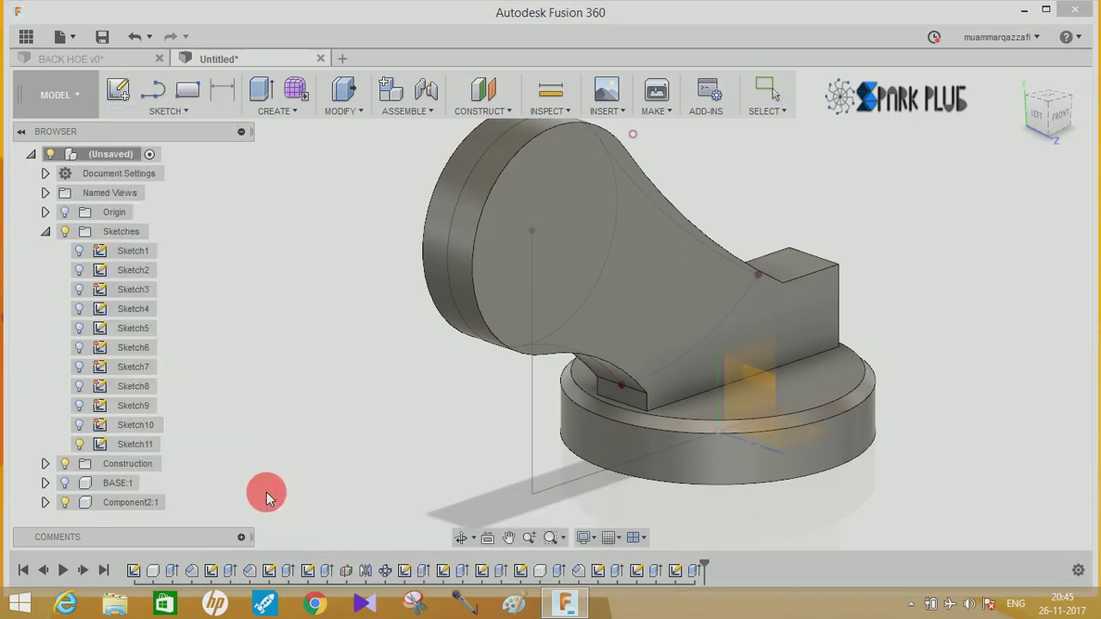
click(804, 312)
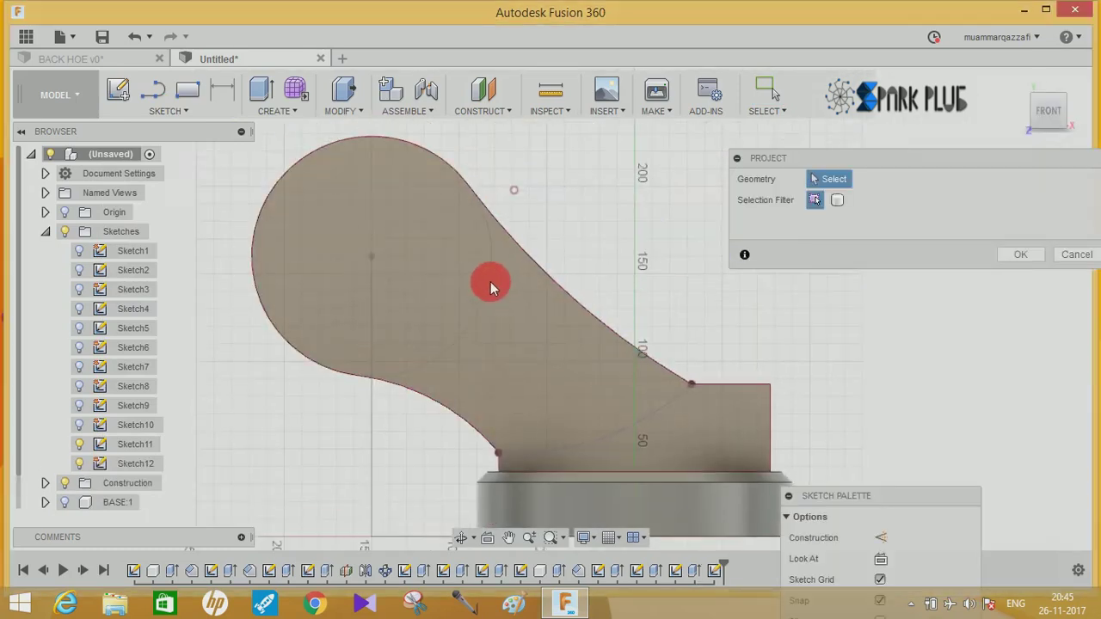
click(489, 281)
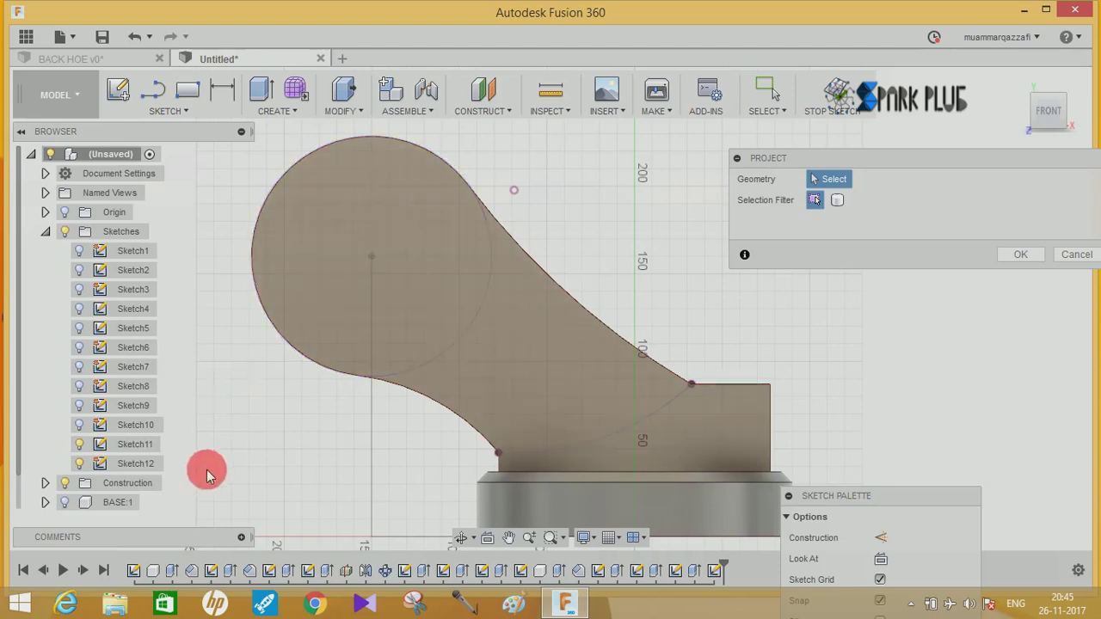
Hide Component2:1 and project the boss circle, tangent edge and lower arcs.
click(70, 442)
scroll(65, 469, down, 1)
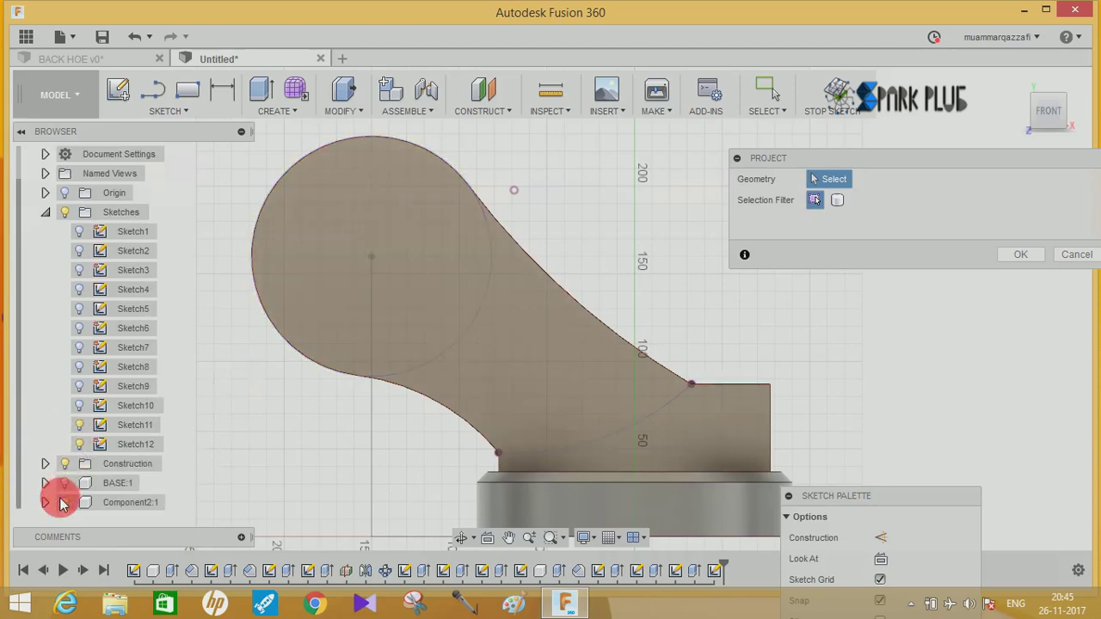
click(65, 504)
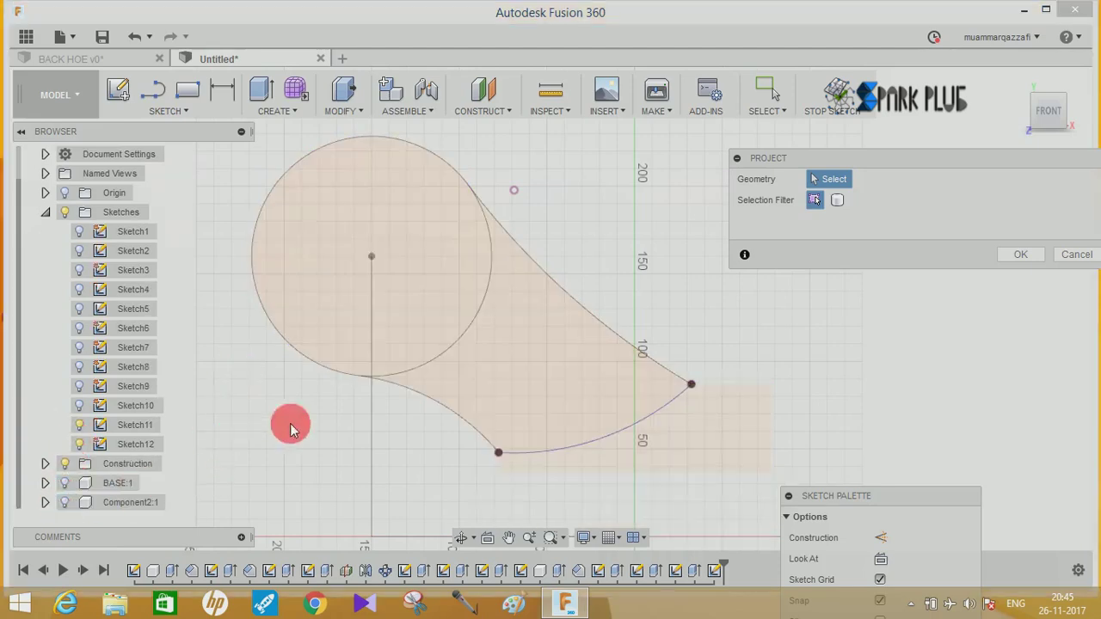
click(405, 369)
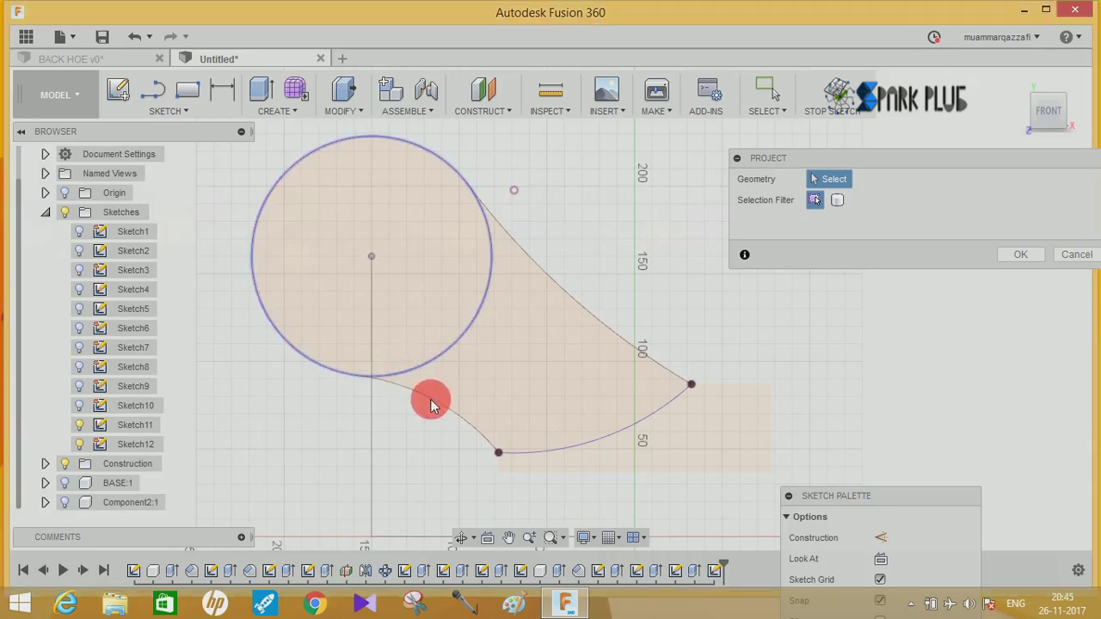
click(432, 404)
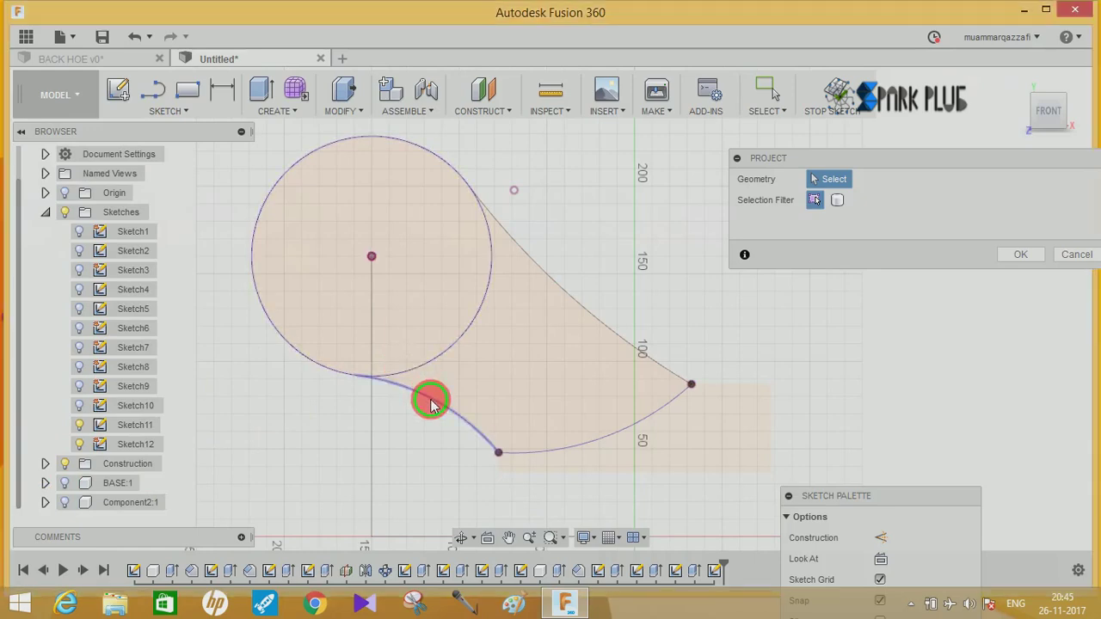
click(563, 292)
click(600, 442)
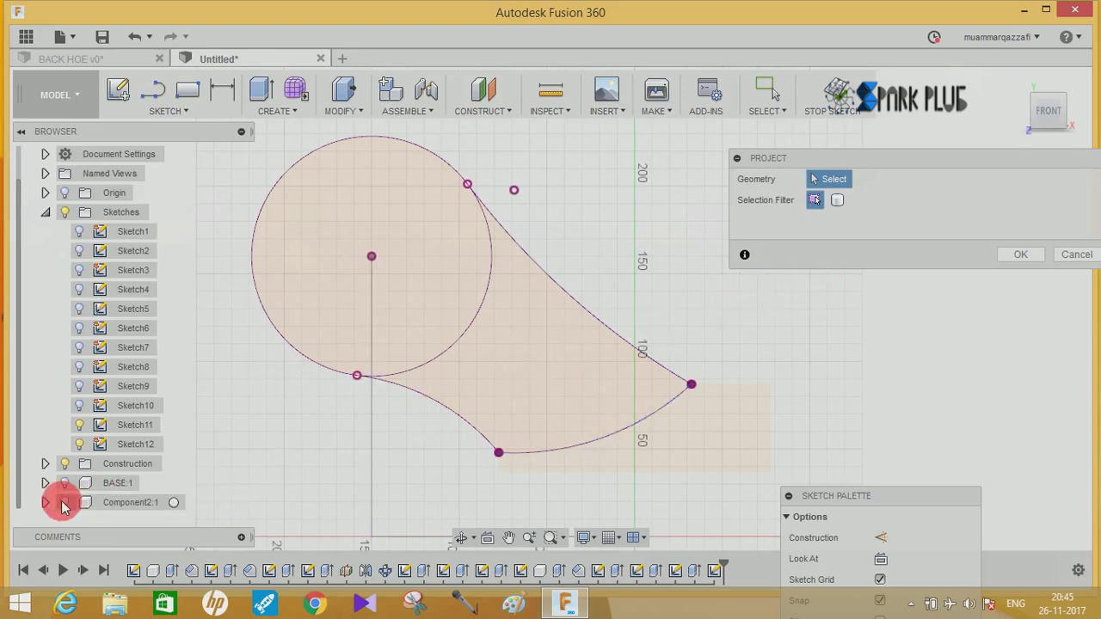
click(1028, 255)
Clear the Sketch11 selection and select the circle and boom profiles for extrusion.
mouse_move(712, 271)
shift+middle_down()
mouse_move(742, 260)
mouse_move(779, 275)
shift+middle_up()
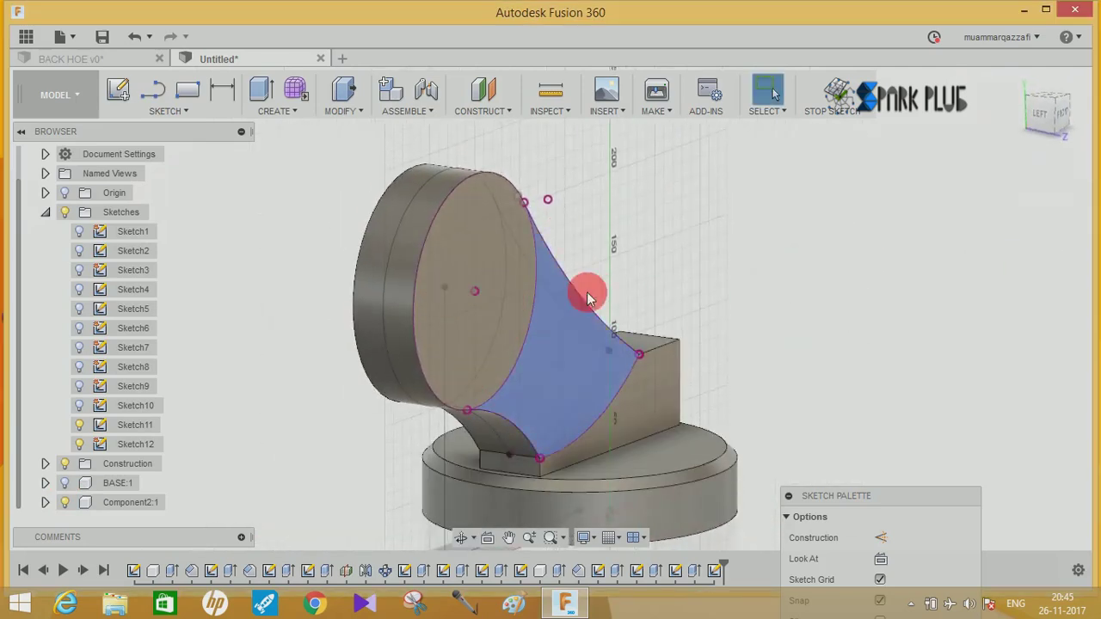
click(86, 425)
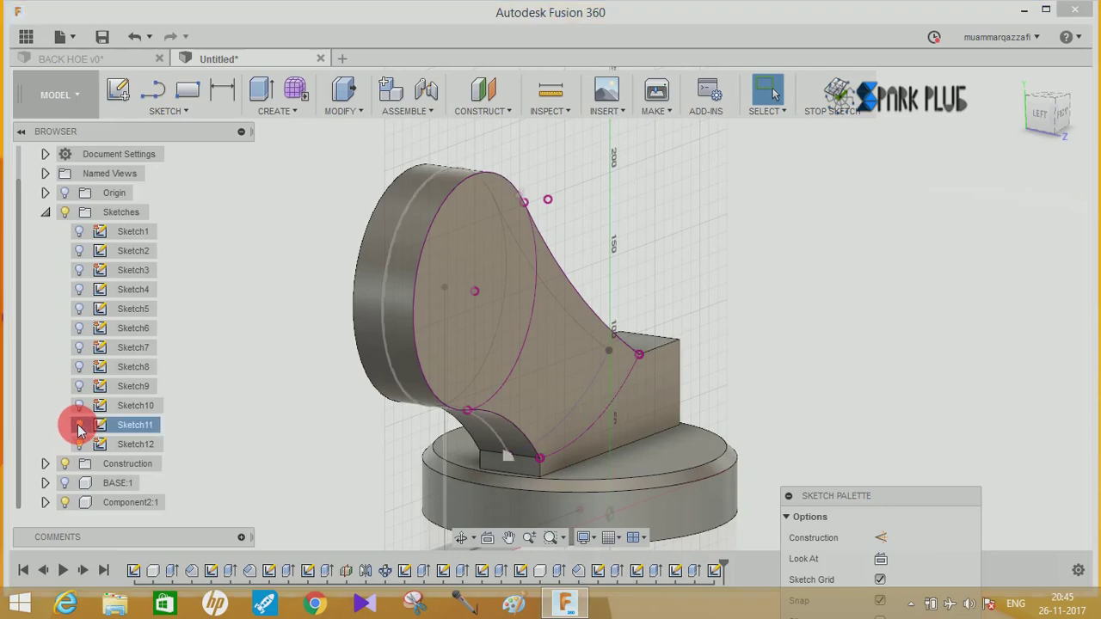
click(757, 299)
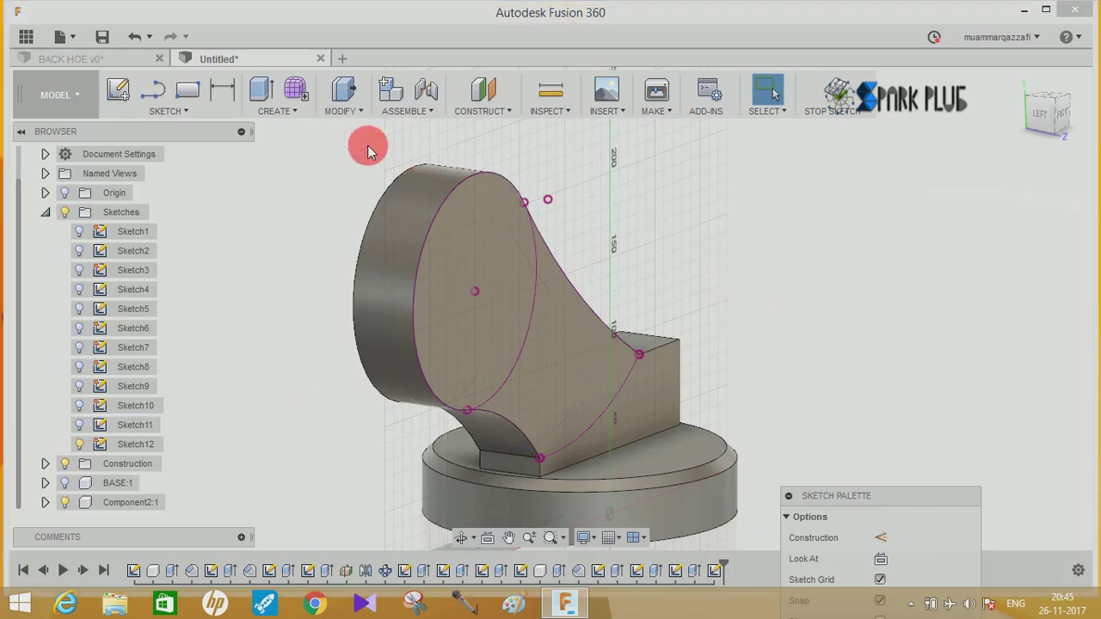
click(259, 92)
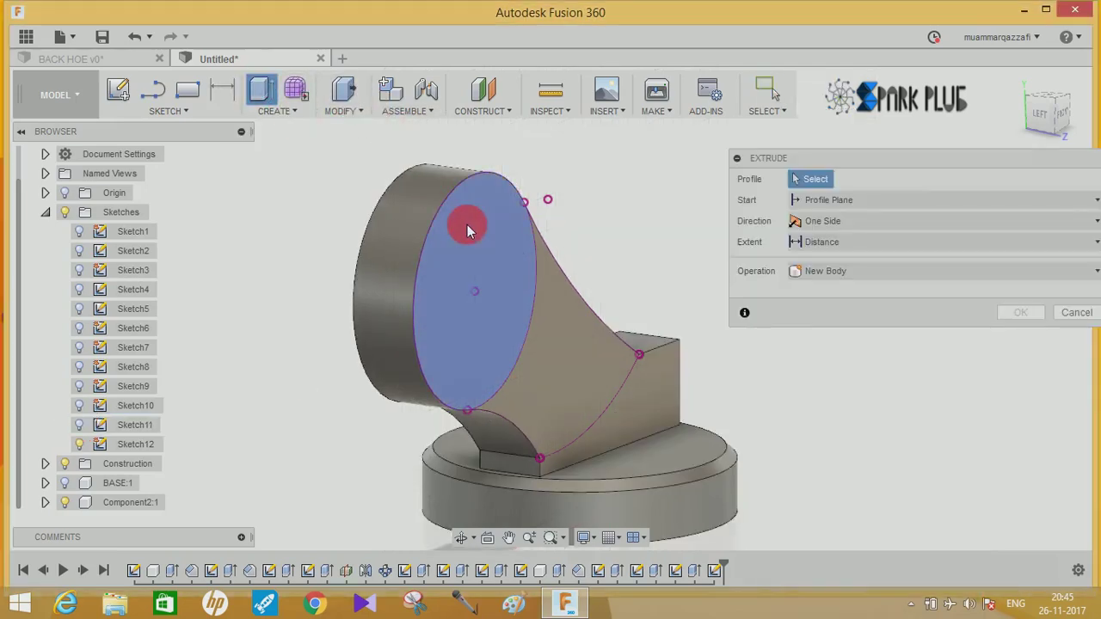
click(467, 224)
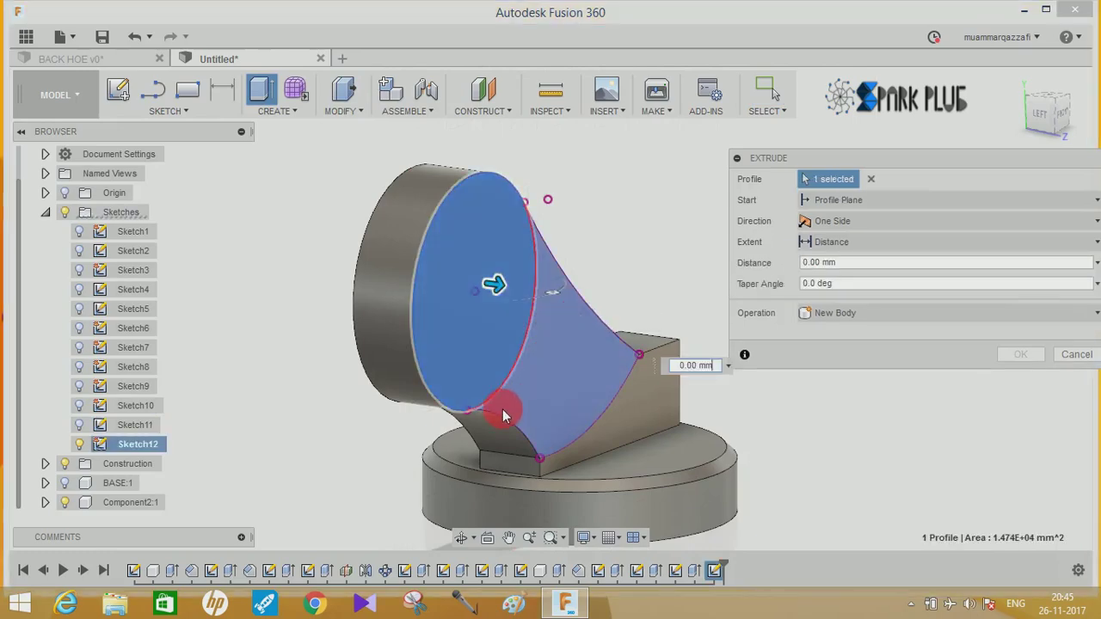
click(527, 409)
mouse_move(527, 409)
shift+middle_down()
mouse_move(552, 361)
mouse_move(371, 397)
shift+middle_up()
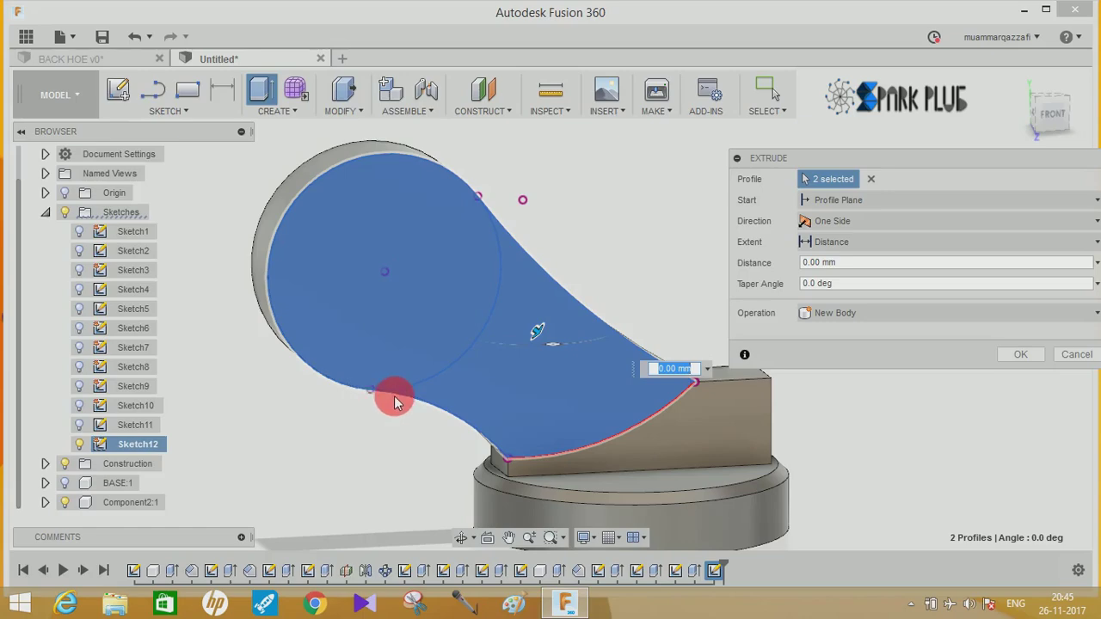
mouse_move(371, 397)
shift+middle_down()
mouse_move(428, 309)
mouse_move(437, 381)
mouse_move(523, 373)
shift+middle_up()
Extrude the profiles 7.5 mm with a -55° taper, joined onto the boom face.
click(860, 263)
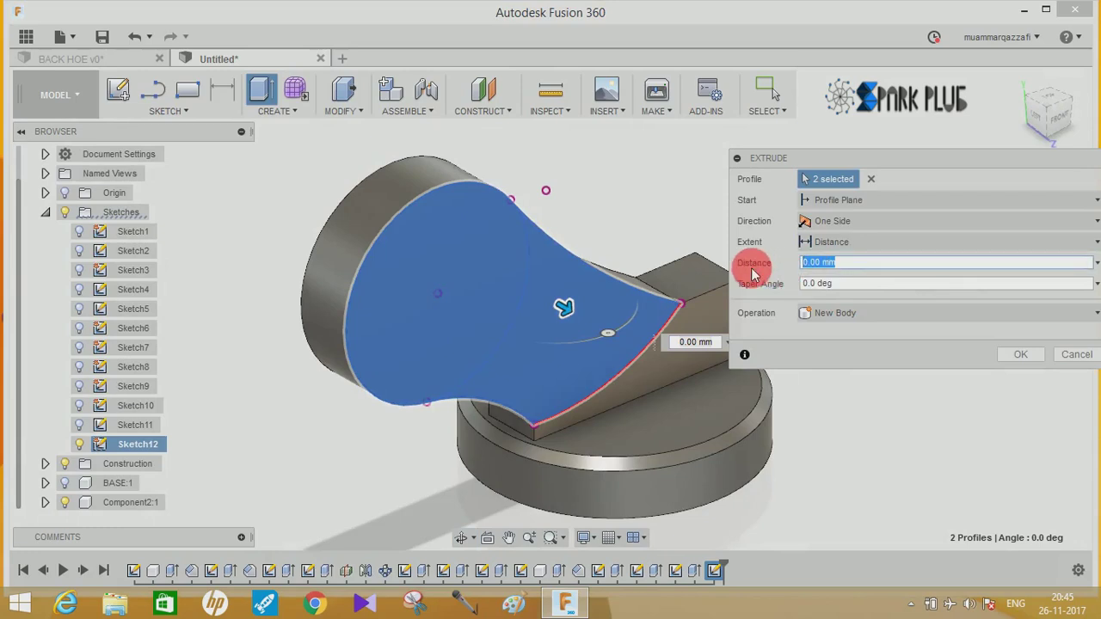
text(7.5)
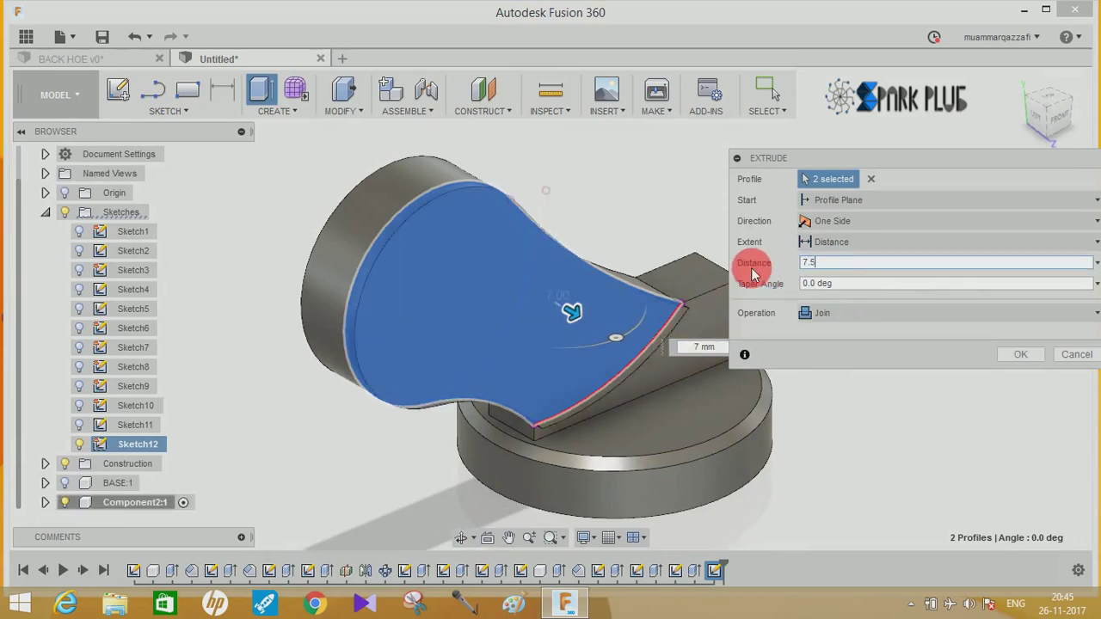
click(847, 283)
text(-45)
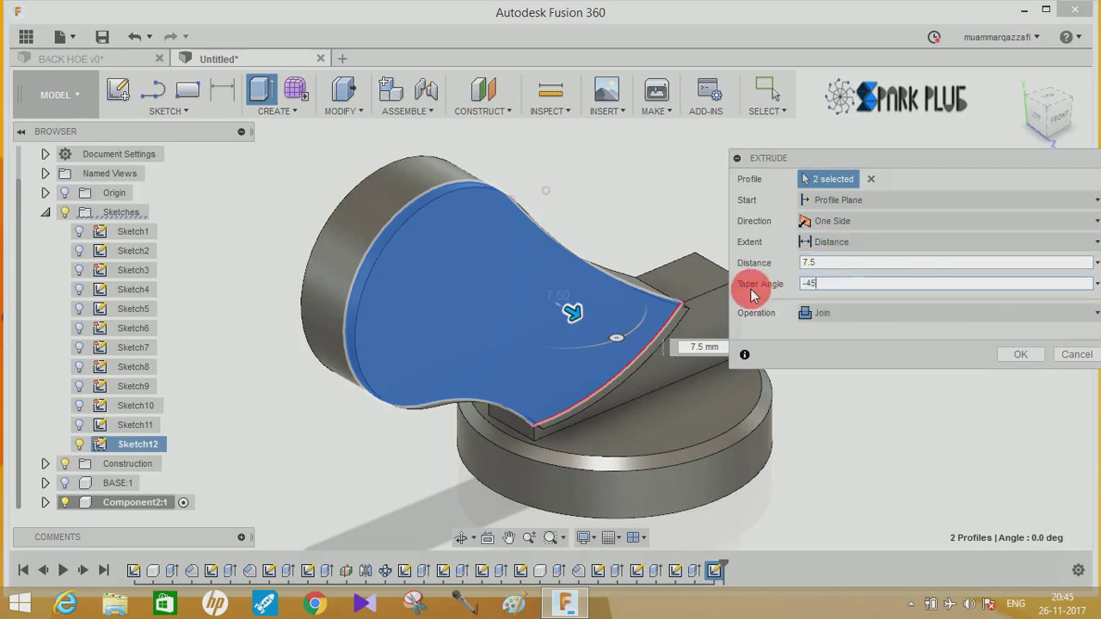
key(Return)
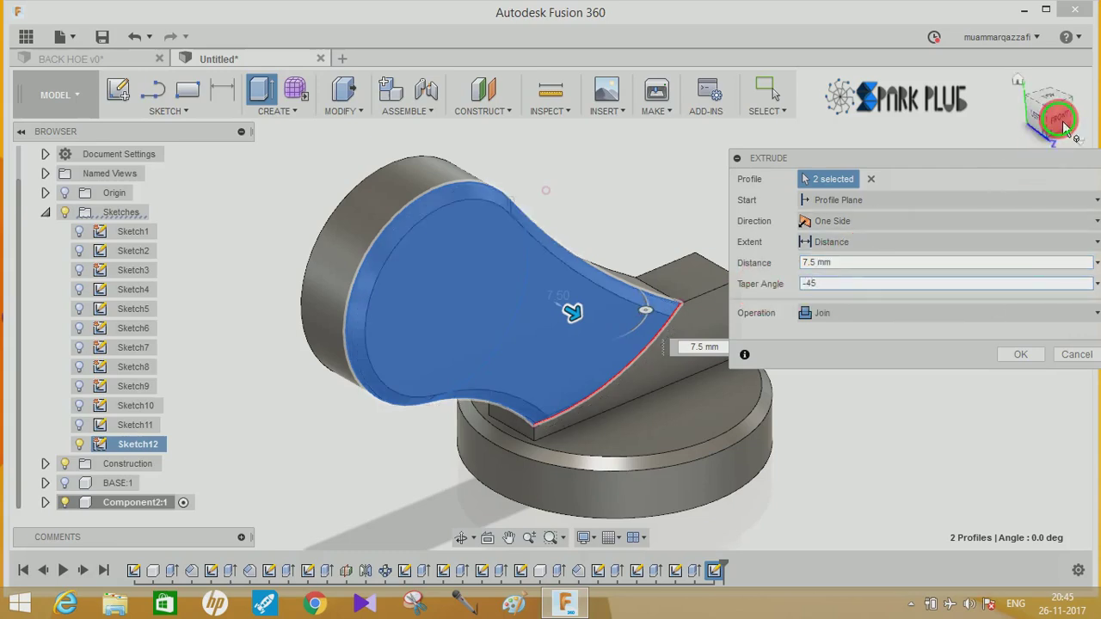
click(1059, 121)
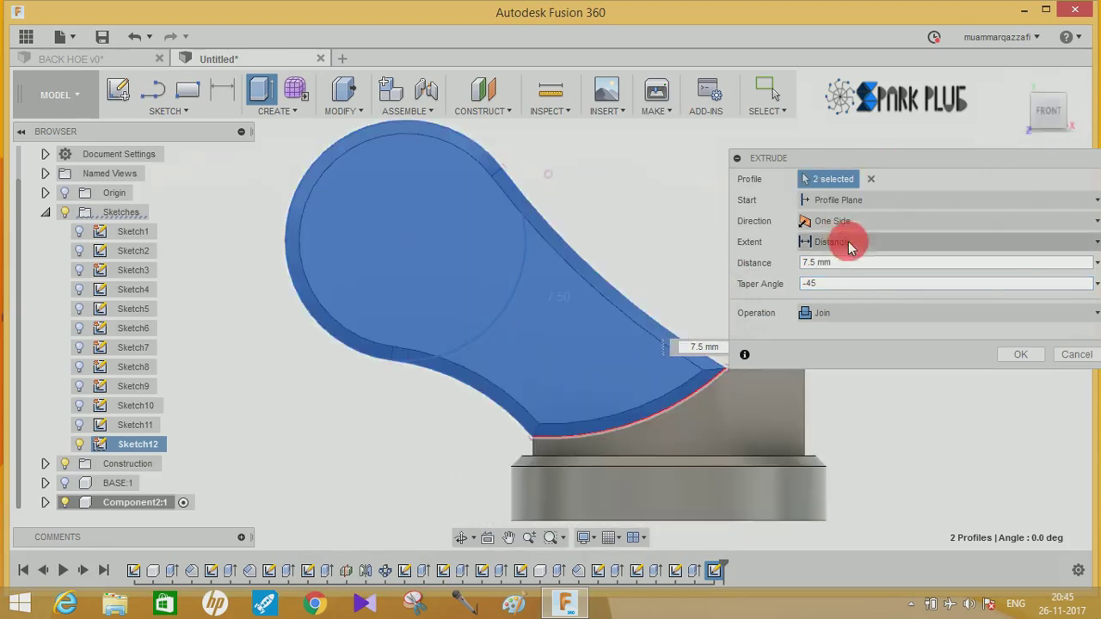
click(845, 267)
click(846, 283)
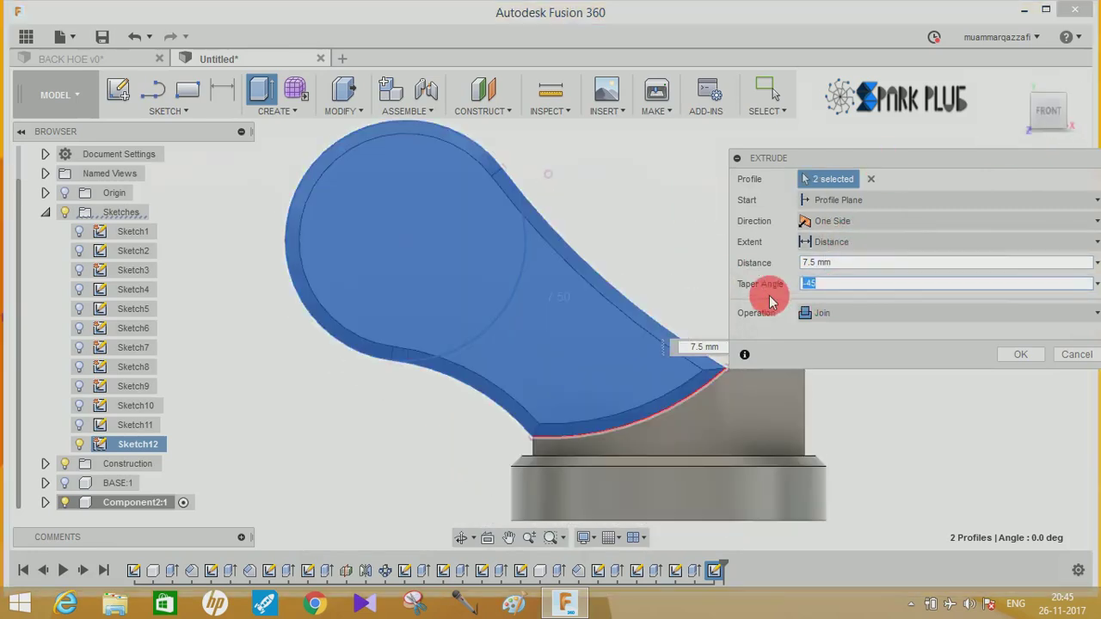
text(-55)
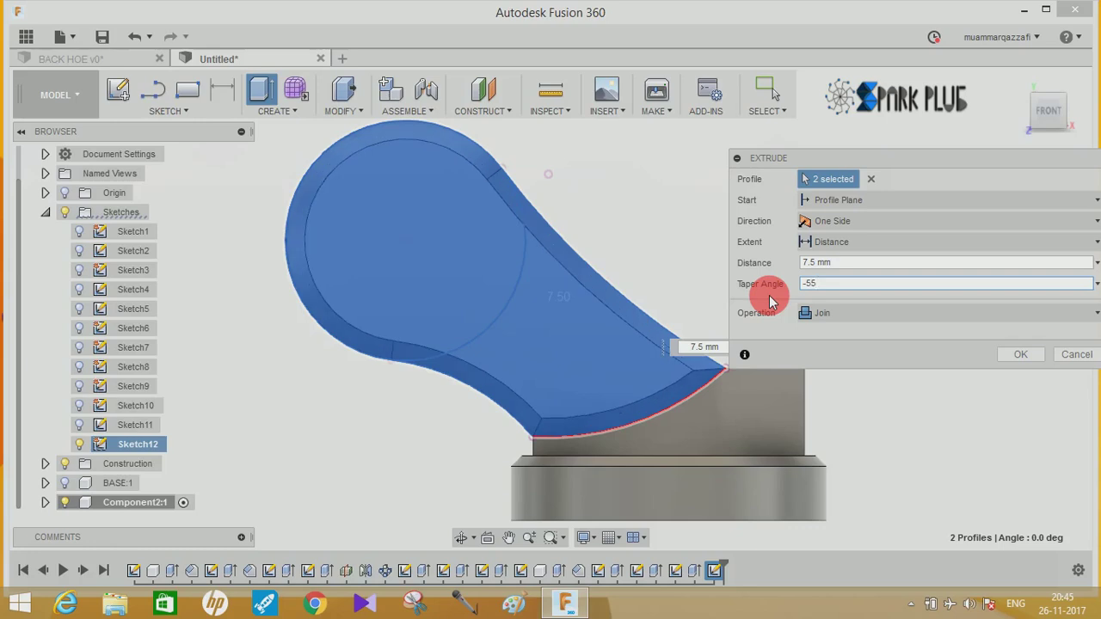
click(1016, 355)
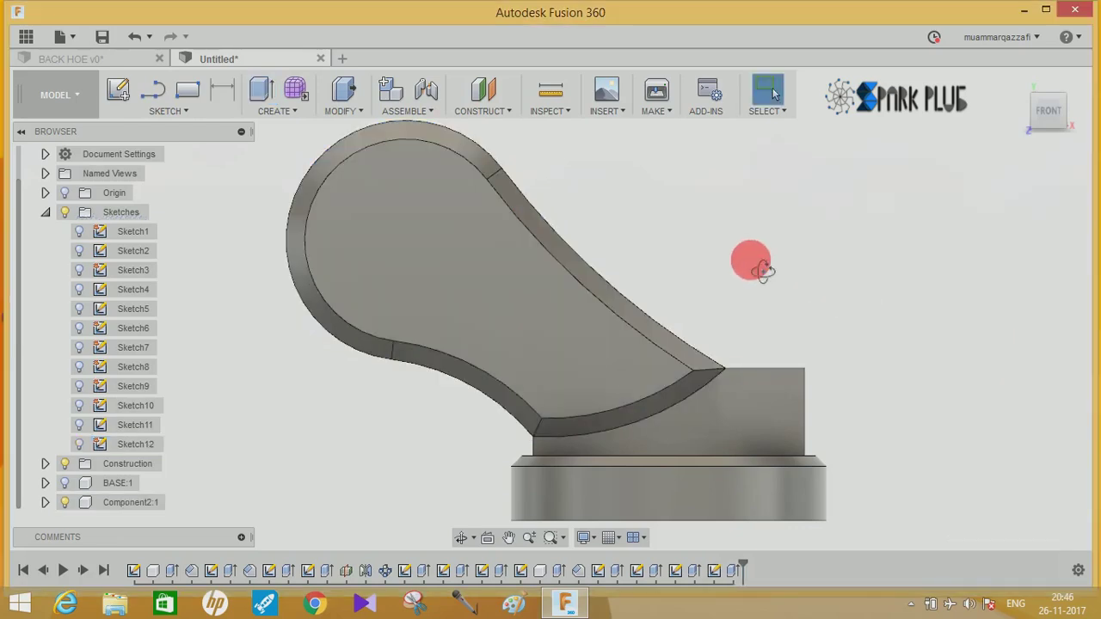
Start a new sketch on the raised boss face.
mouse_move(763, 271)
shift+middle_down()
mouse_move(842, 257)
mouse_move(805, 282)
shift+middle_up()
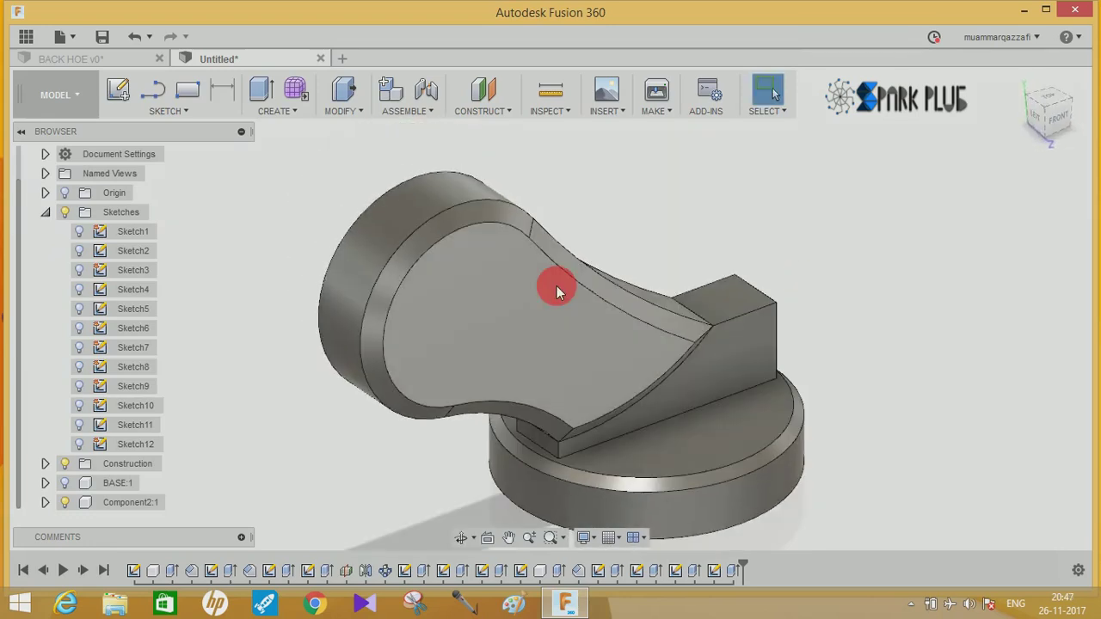
click(45, 214)
click(488, 314)
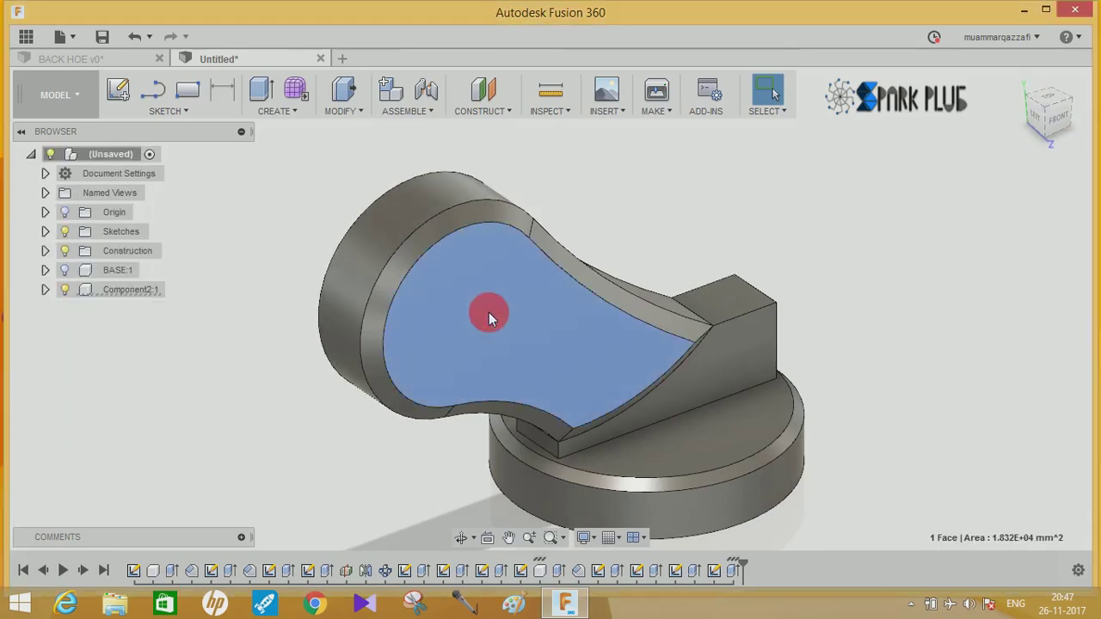
right_click(488, 317)
click(483, 59)
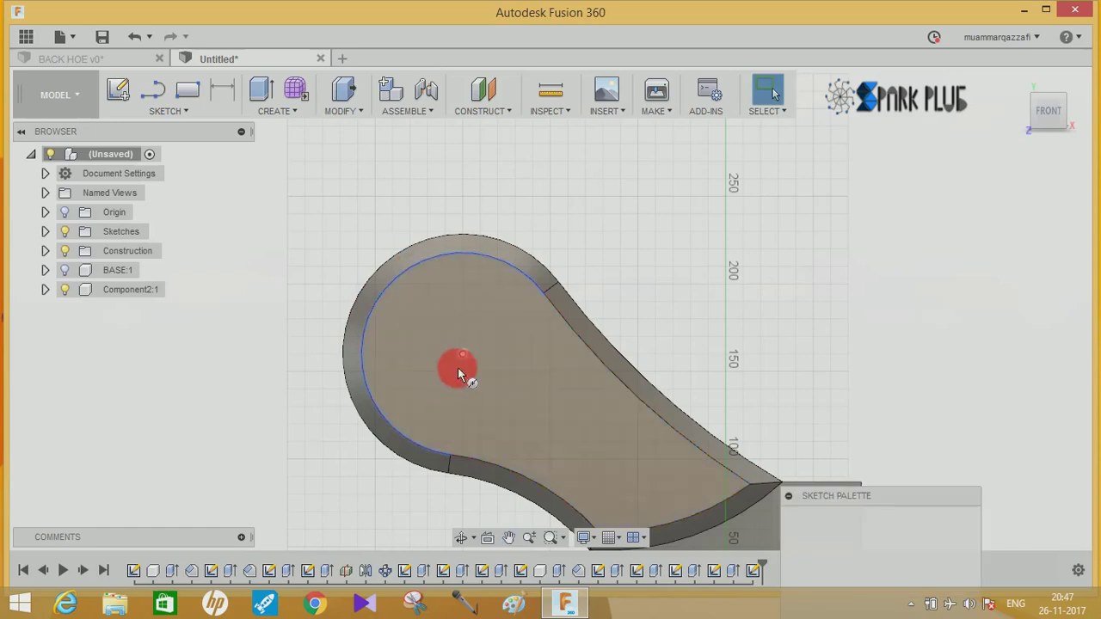
Draw a 100 mm diameter circle centred on the boss.
key(c)
click(464, 354)
text(100)
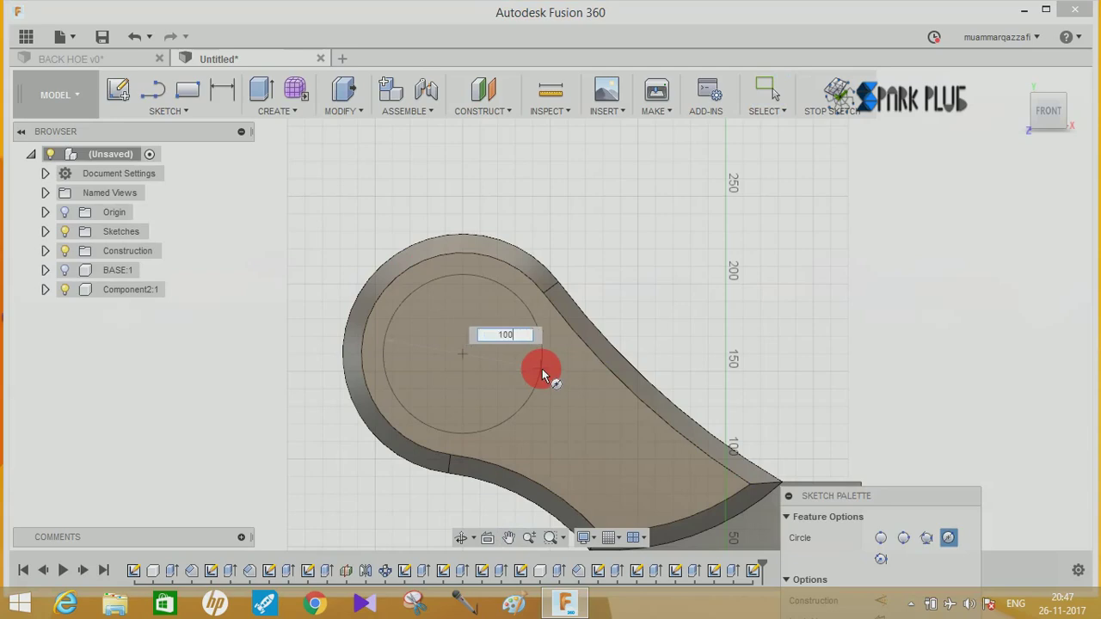
key(Tab)
key(Return)
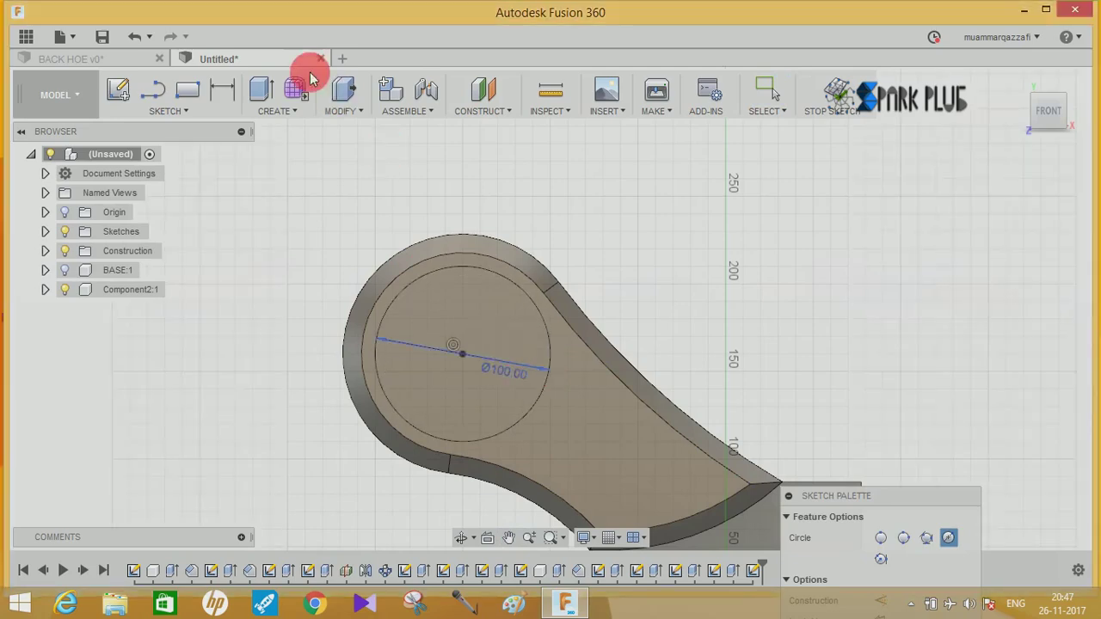
click(262, 89)
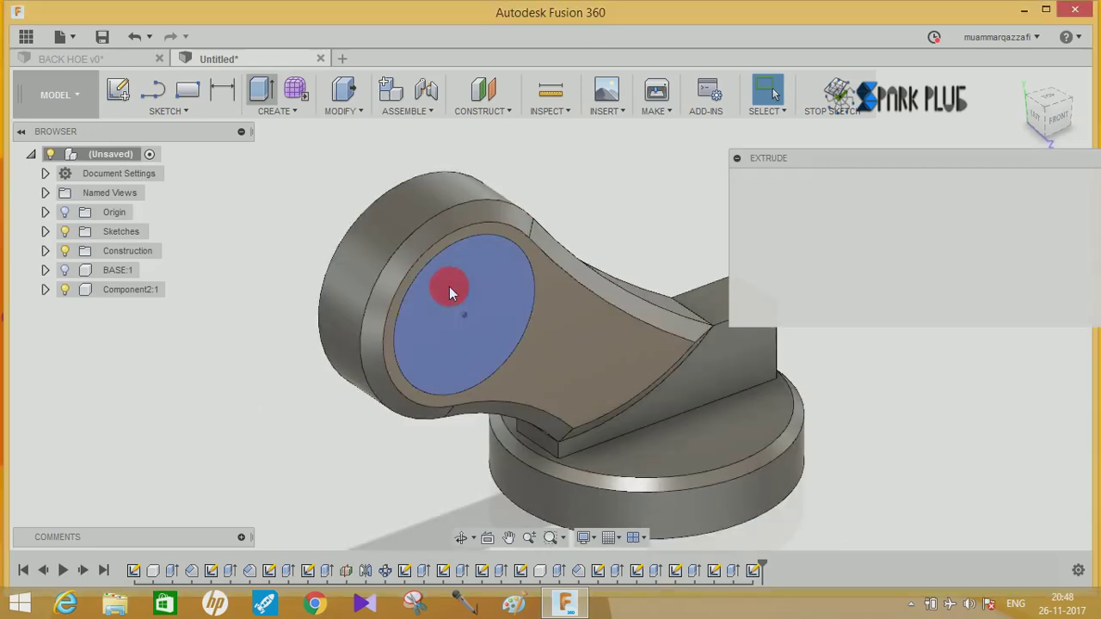
Extrude the 100 mm circle 3 mm, joined to the boss, and zoom in on the disc.
click(448, 287)
click(847, 262)
text(3)
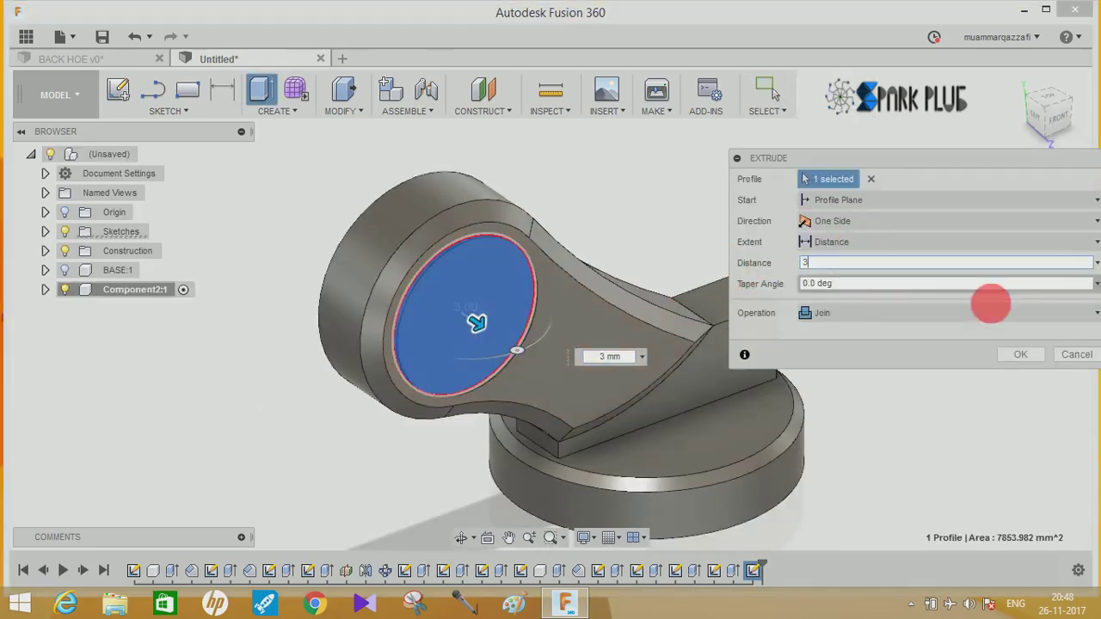
click(1018, 354)
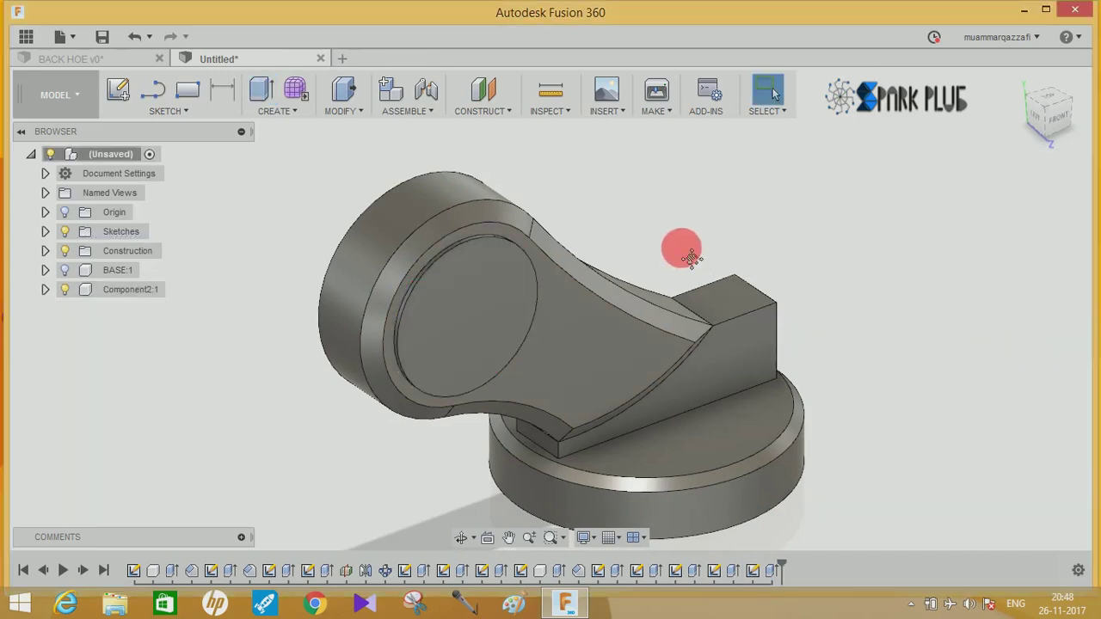
shift+middle_drag(680, 249, 607, 248)
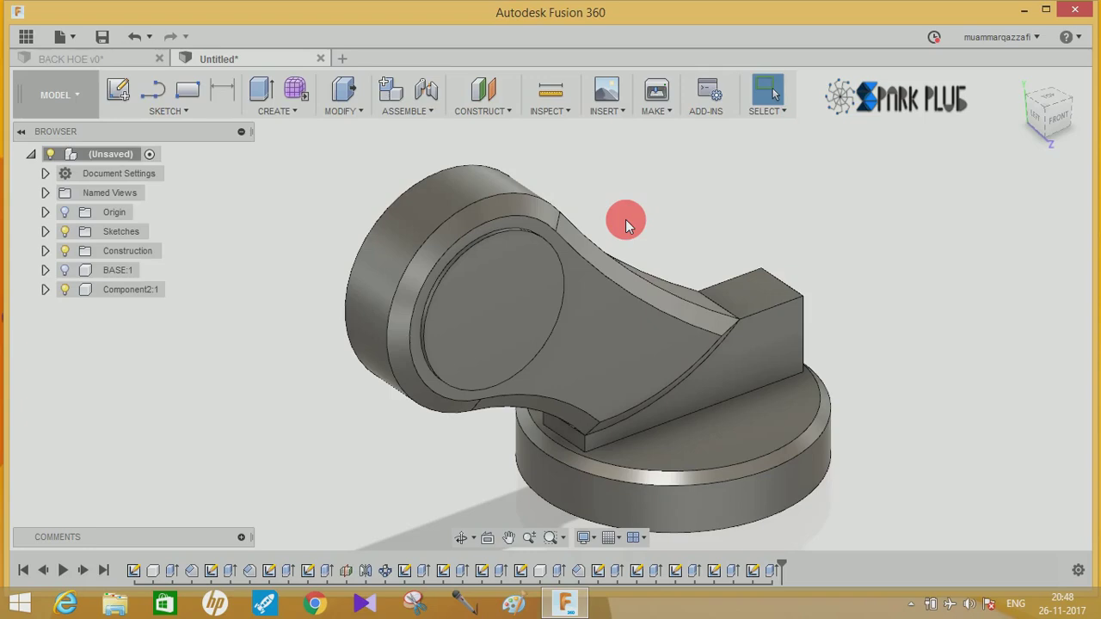
mouse_move(625, 219)
shift+middle_down()
mouse_move(435, 269)
mouse_move(303, 142)
shift+middle_up()
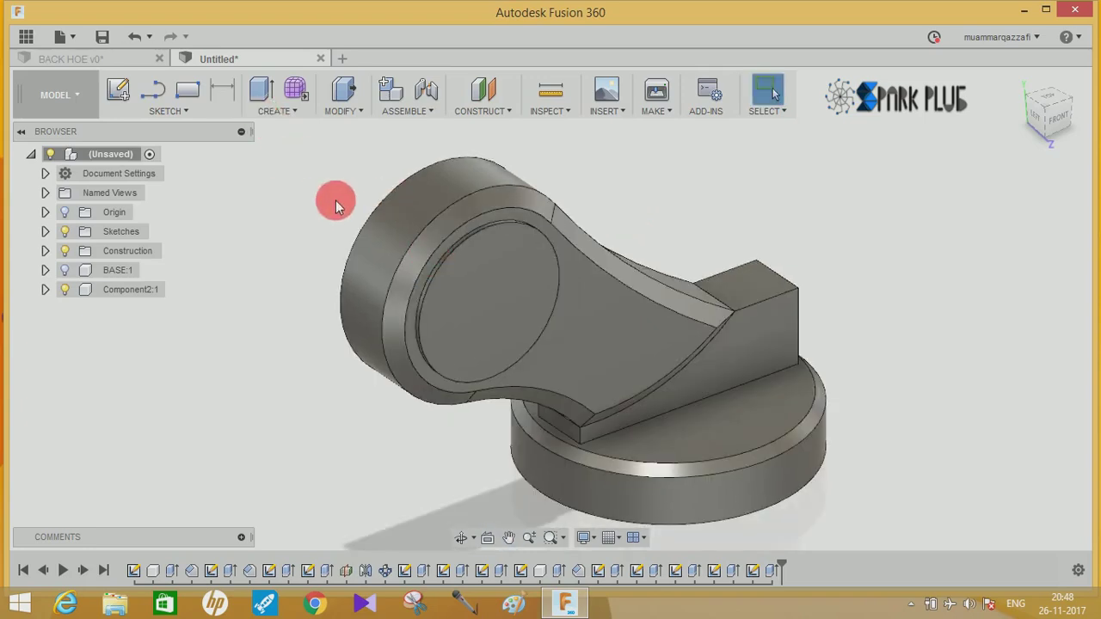
scroll(328, 234, up, 2)
scroll(511, 283, up, 2)
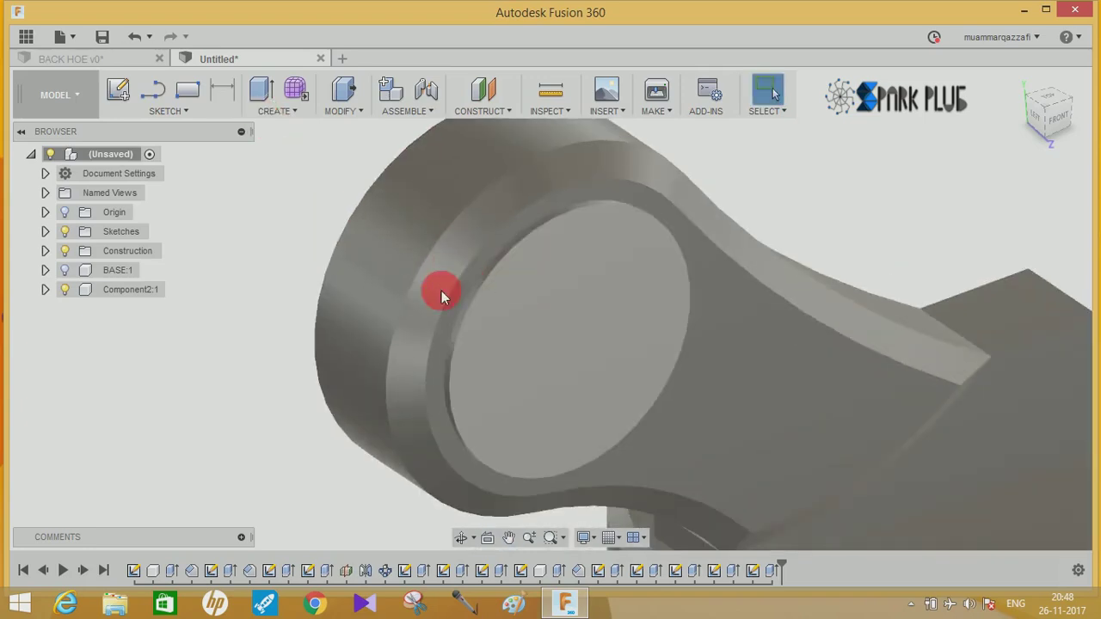
scroll(441, 291, up, 2)
Extrude the disc face with a 19 mm distance.
click(260, 91)
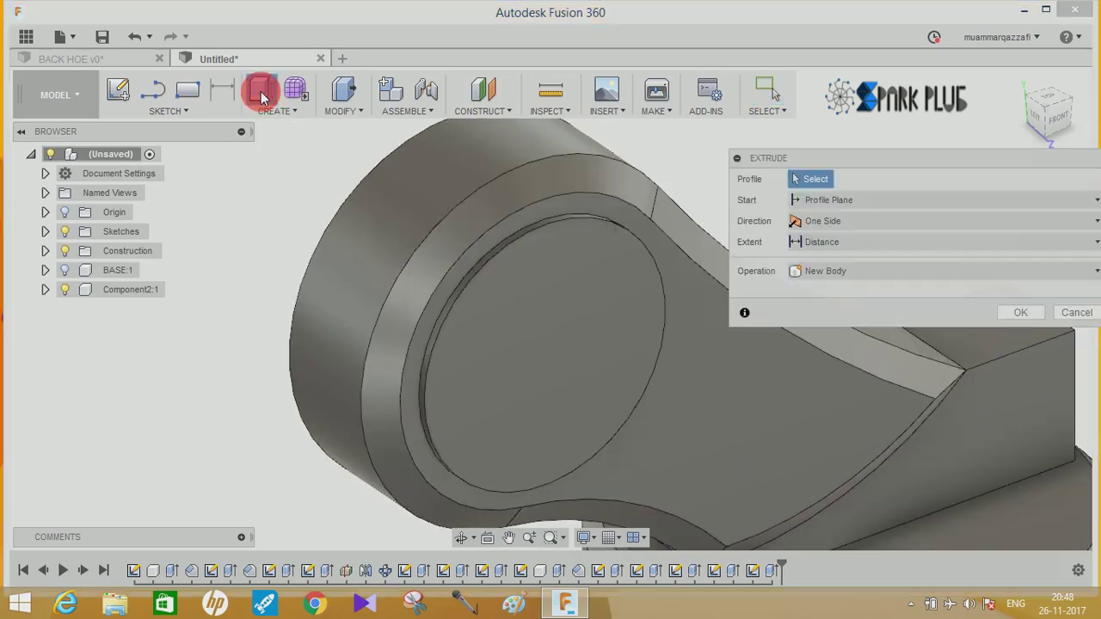
click(523, 280)
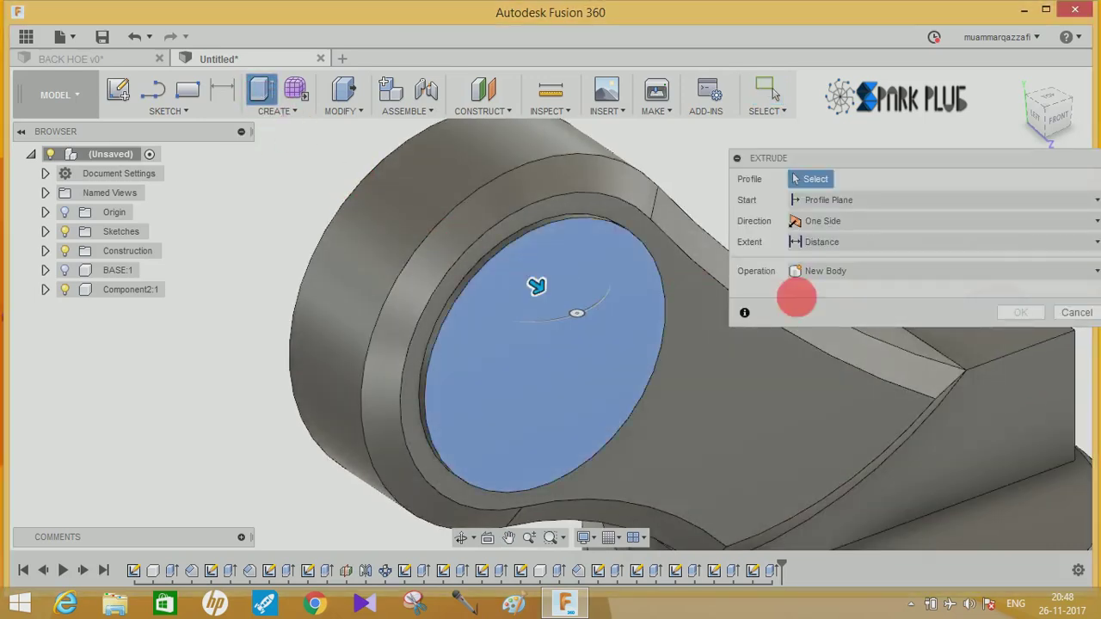
drag(860, 265, 758, 270)
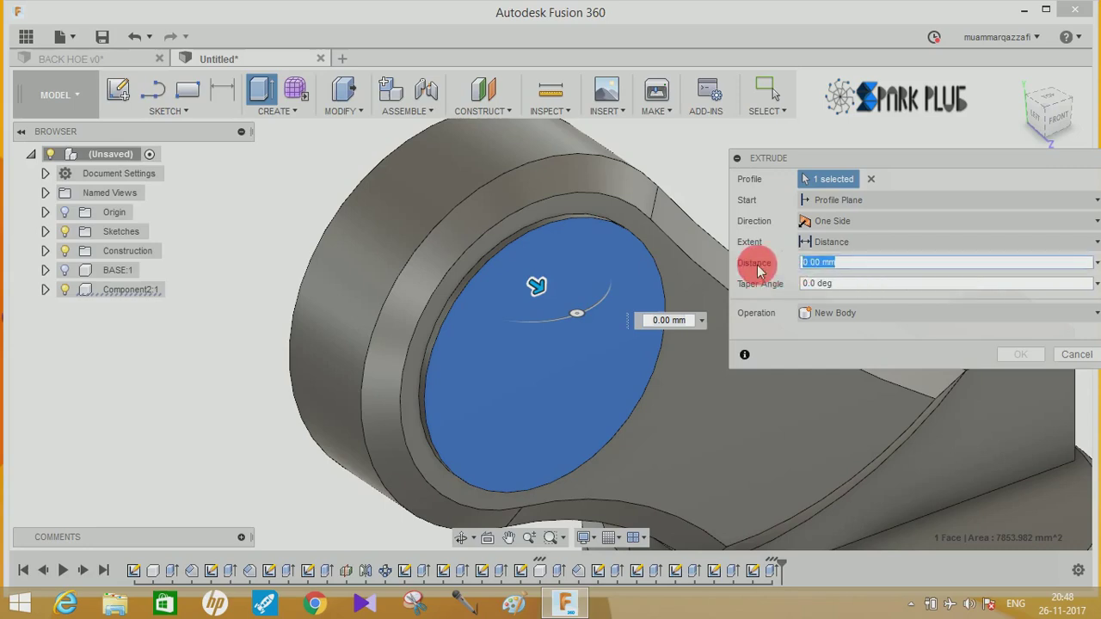
key(Return)
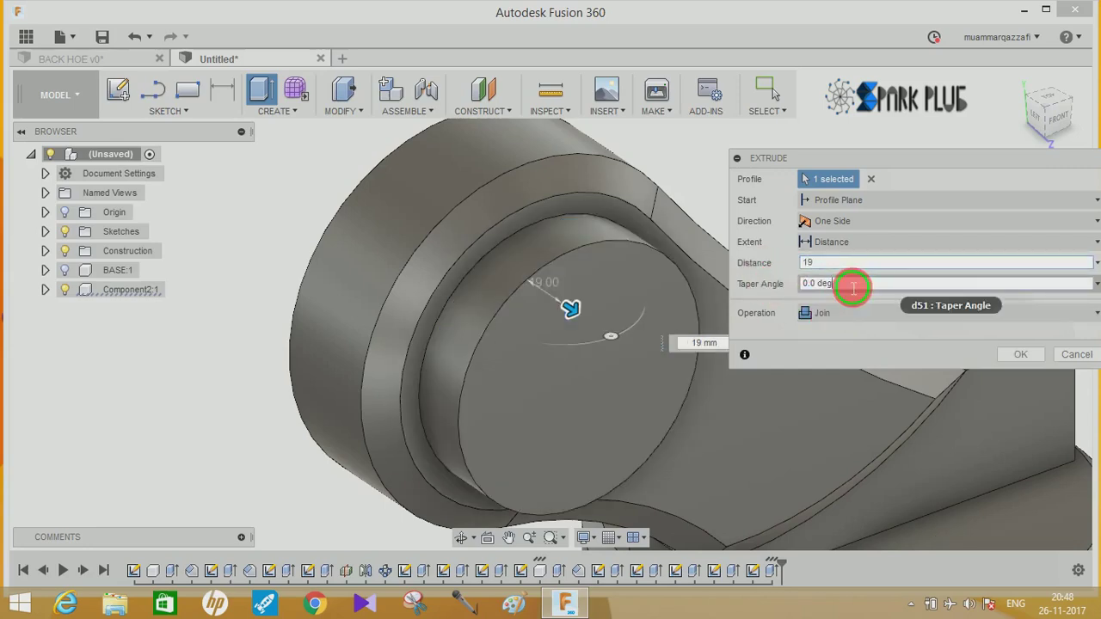
Settle the taper angle at -40° and confirm the joined 19 mm pin.
drag(842, 284, 758, 288)
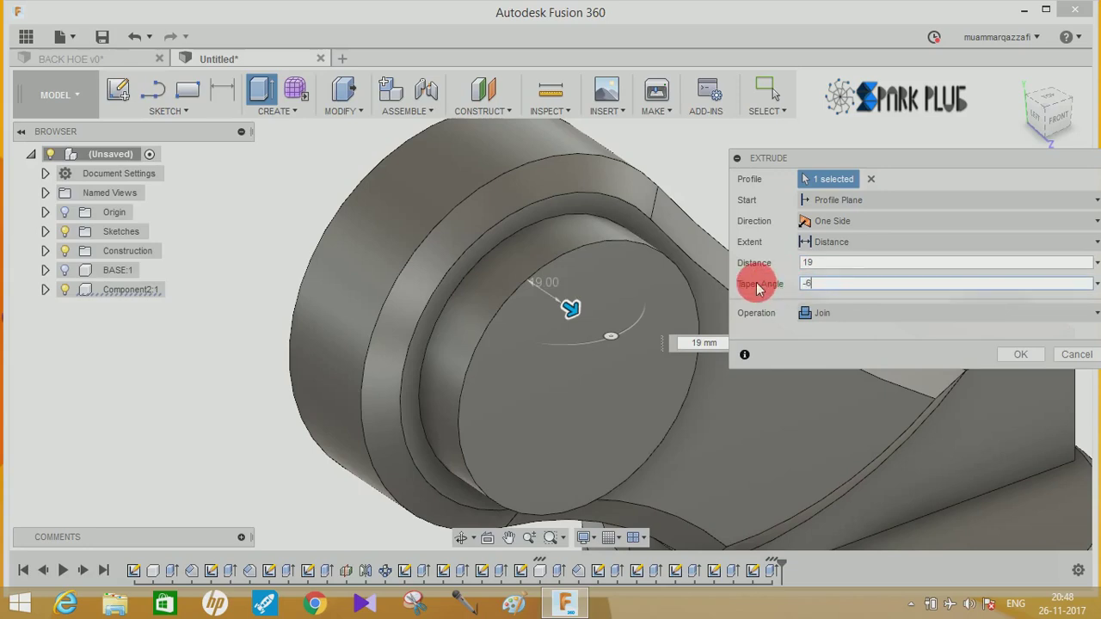
key(Return)
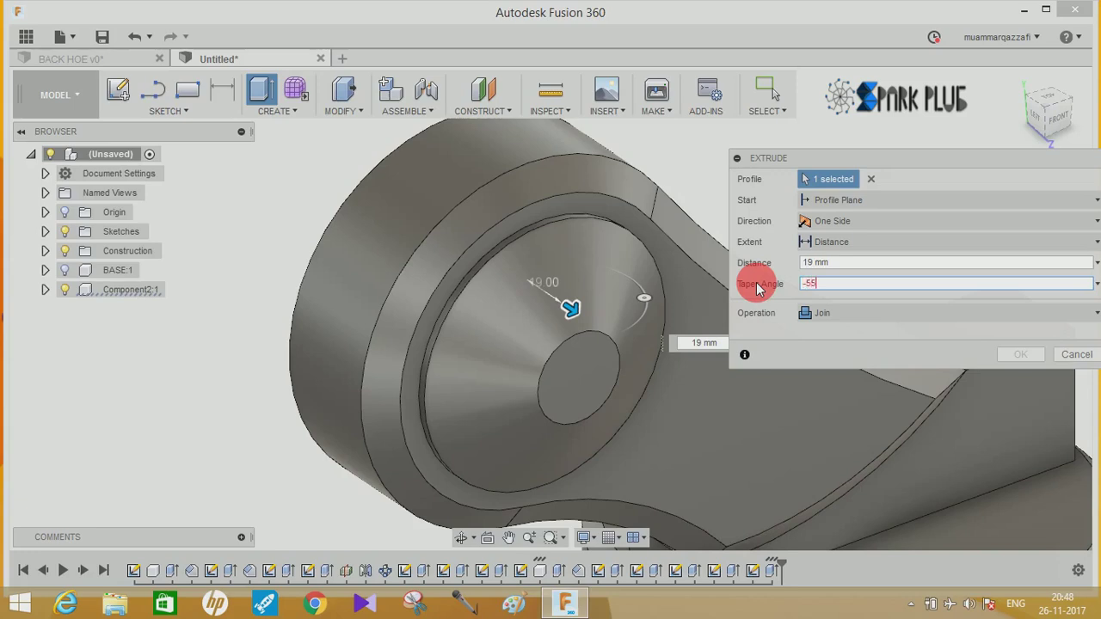
key(Return)
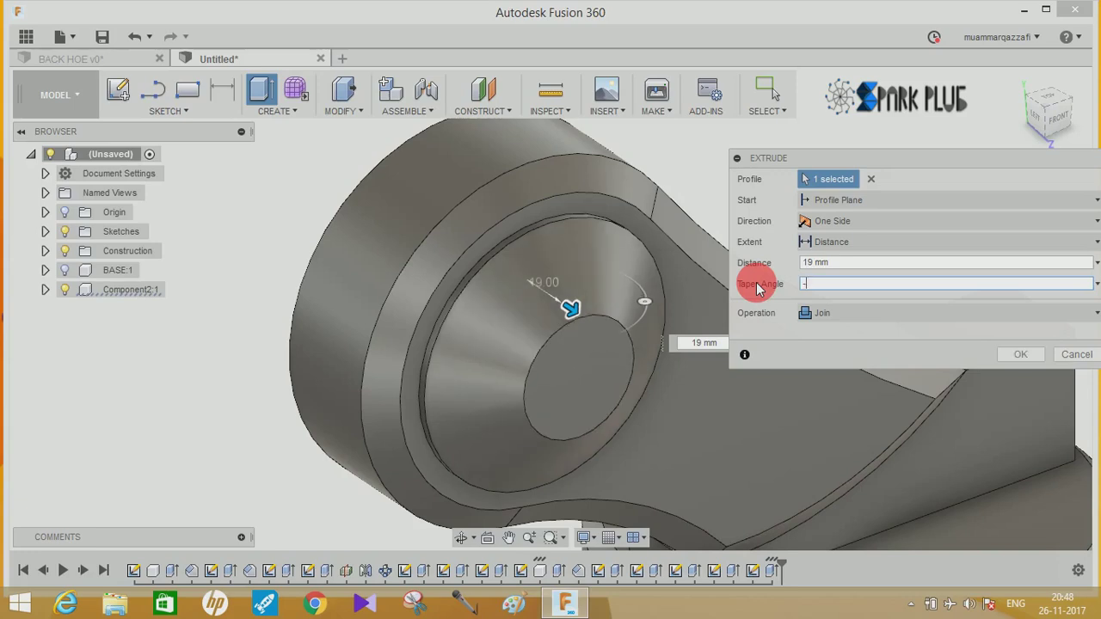
key(Return)
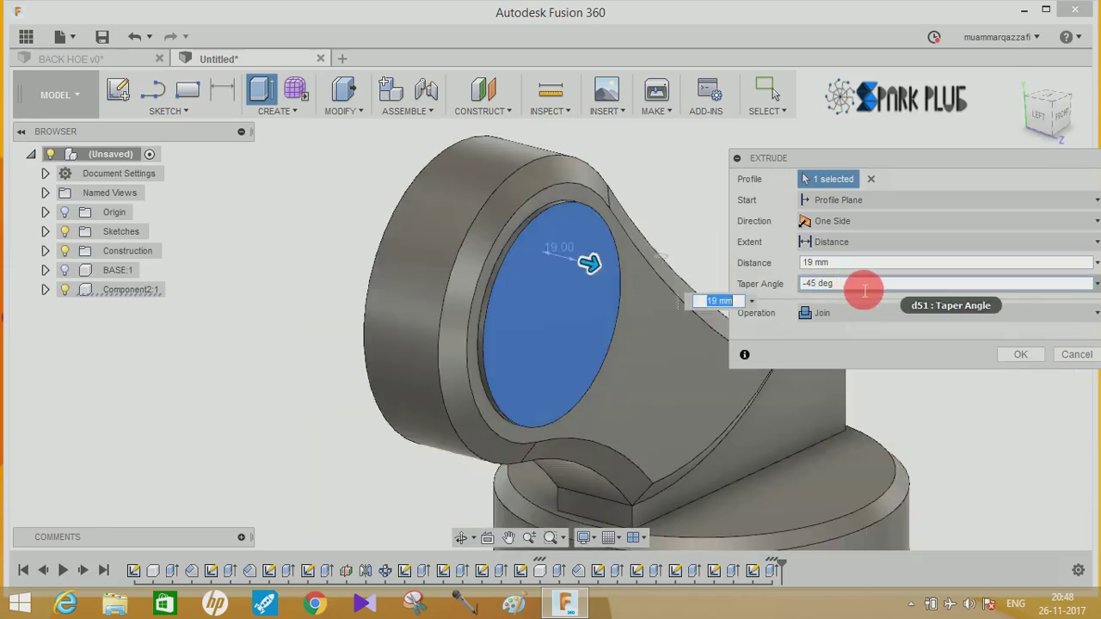
click(802, 288)
text(-40)
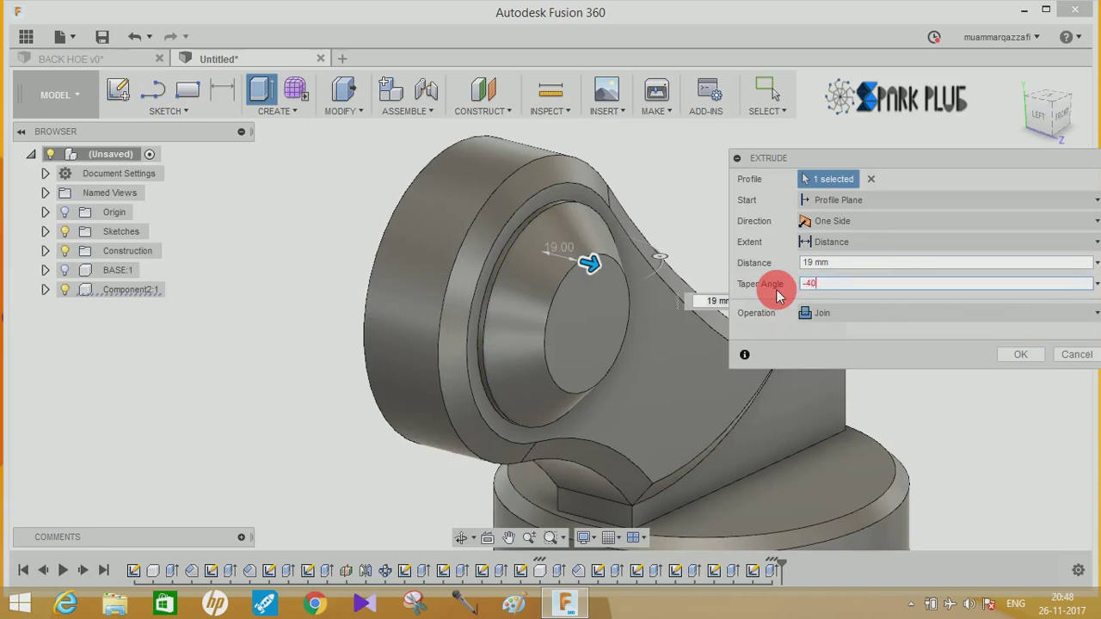
key(Return)
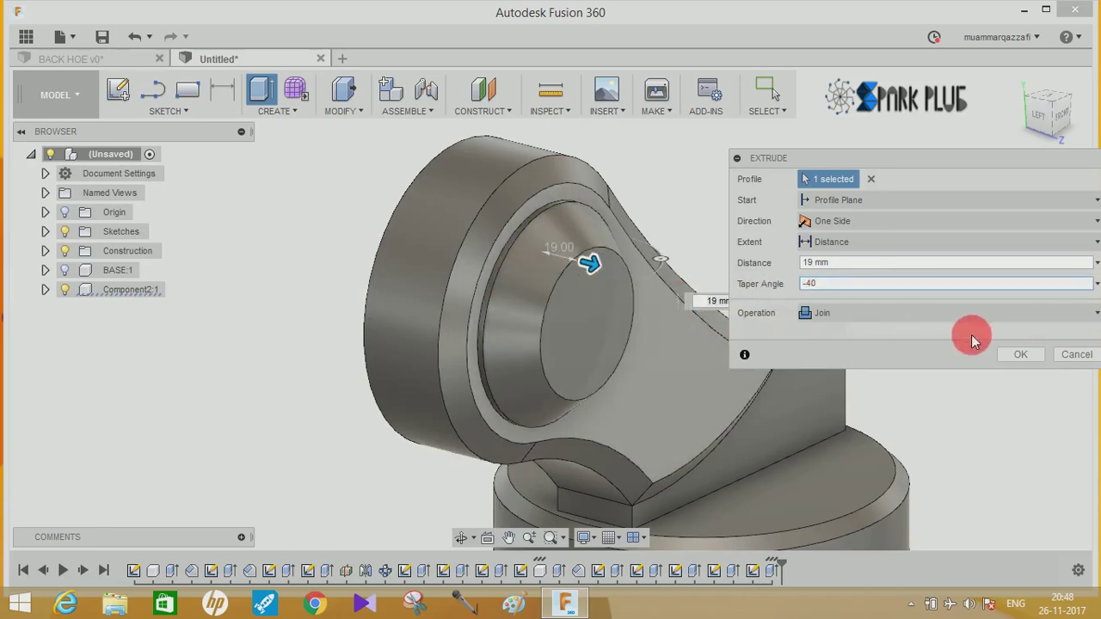
click(1019, 354)
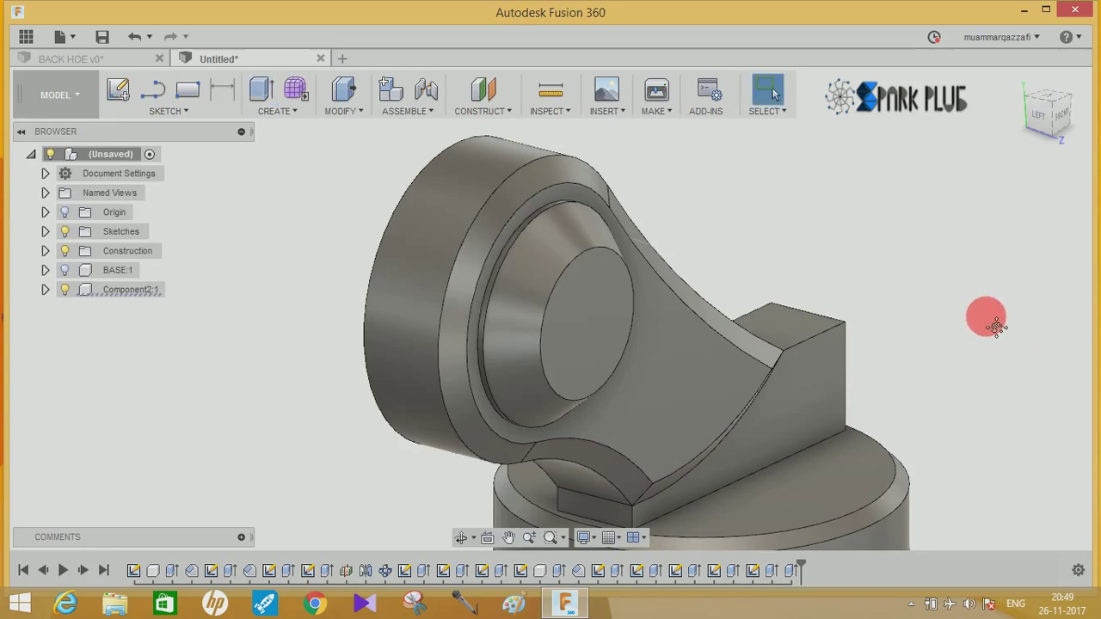
mouse_move(995, 325)
middle_down()
mouse_move(952, 335)
mouse_move(835, 295)
mouse_move(897, 324)
mouse_move(933, 318)
middle_up()
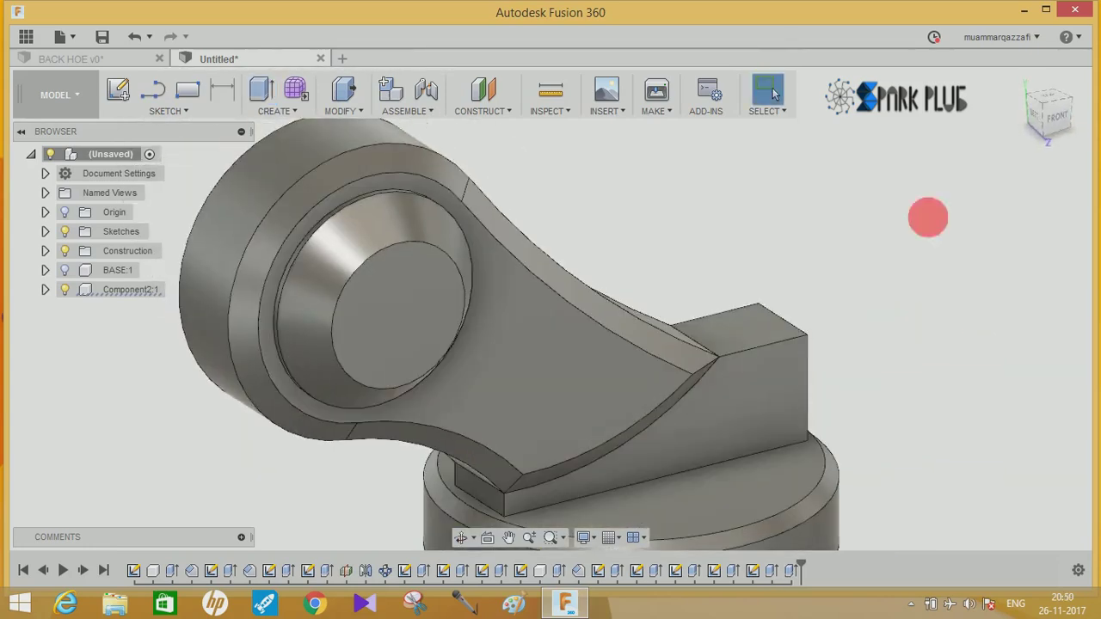
Sketch on the pin's end face a vertical line from the centre to the rim.
click(426, 288)
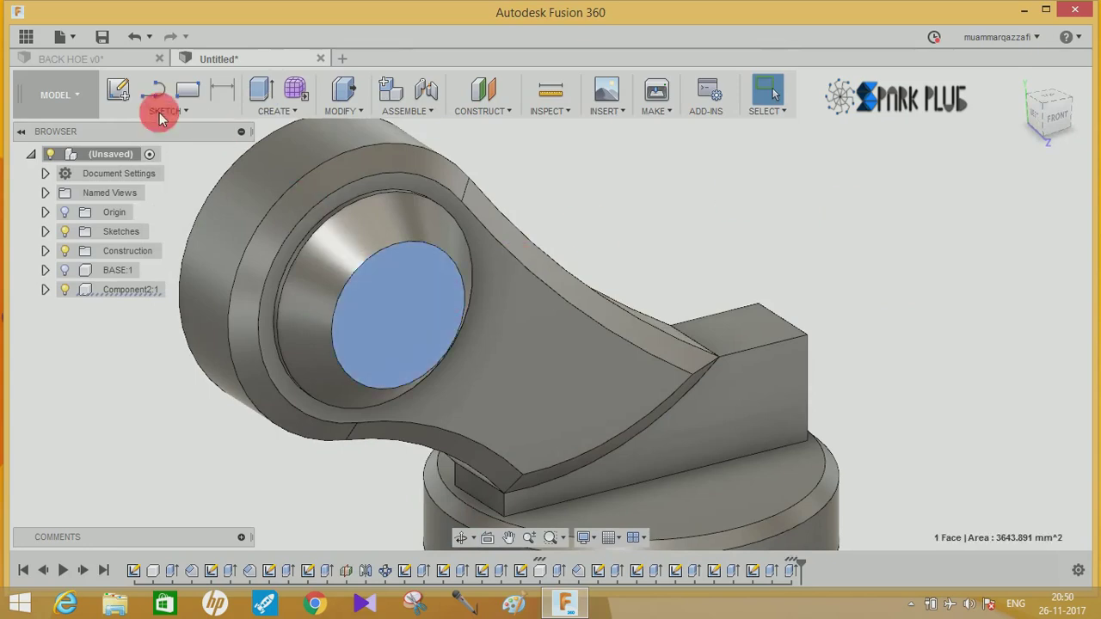
click(119, 95)
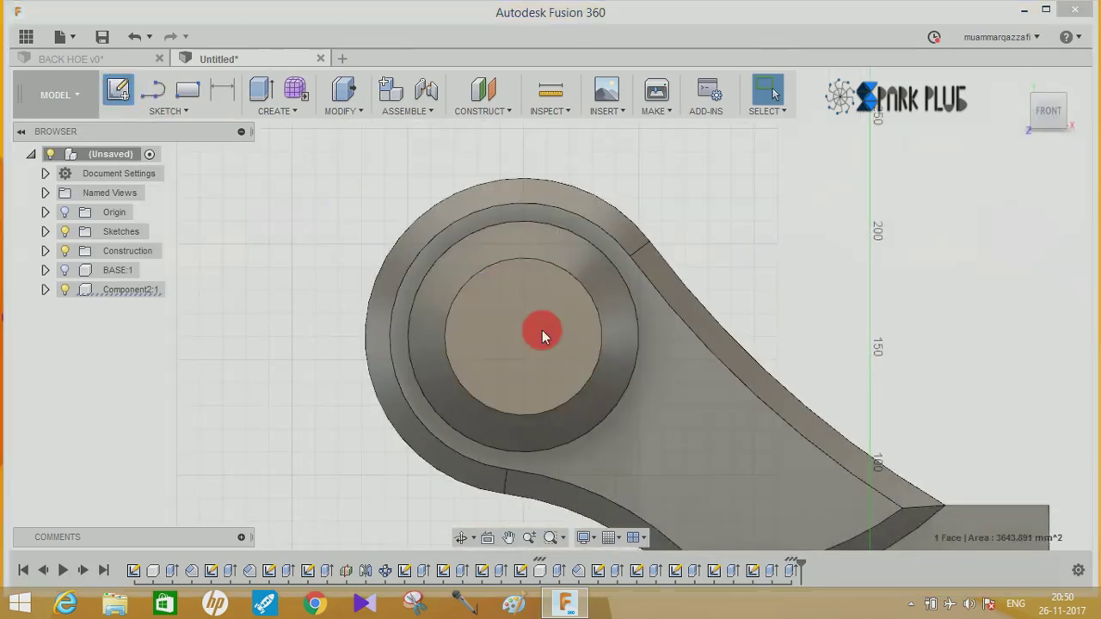
key(l)
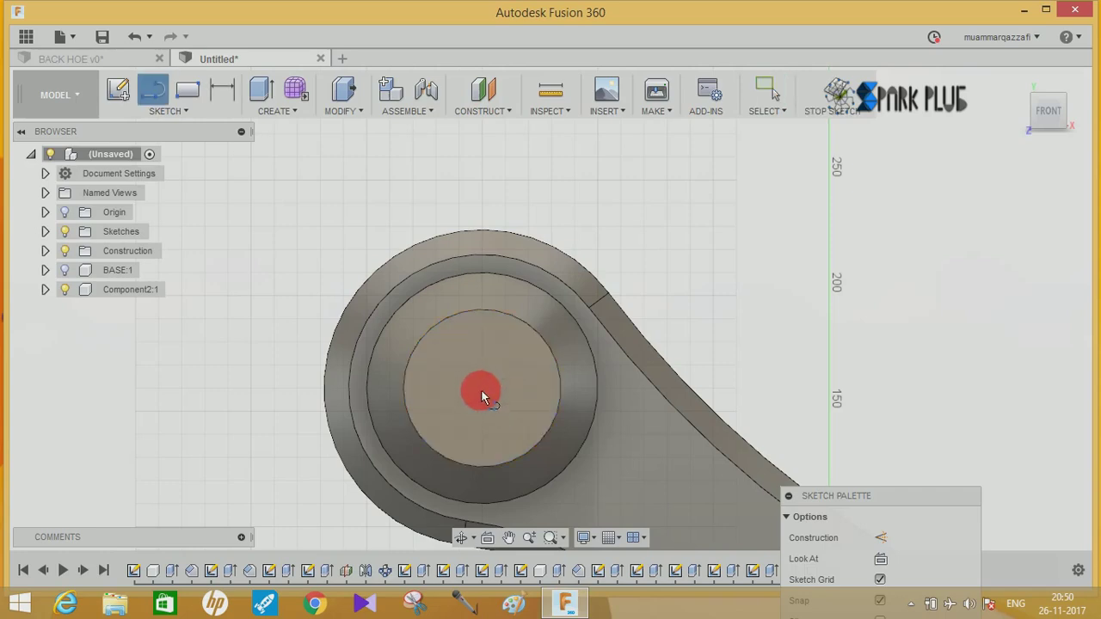
click(482, 387)
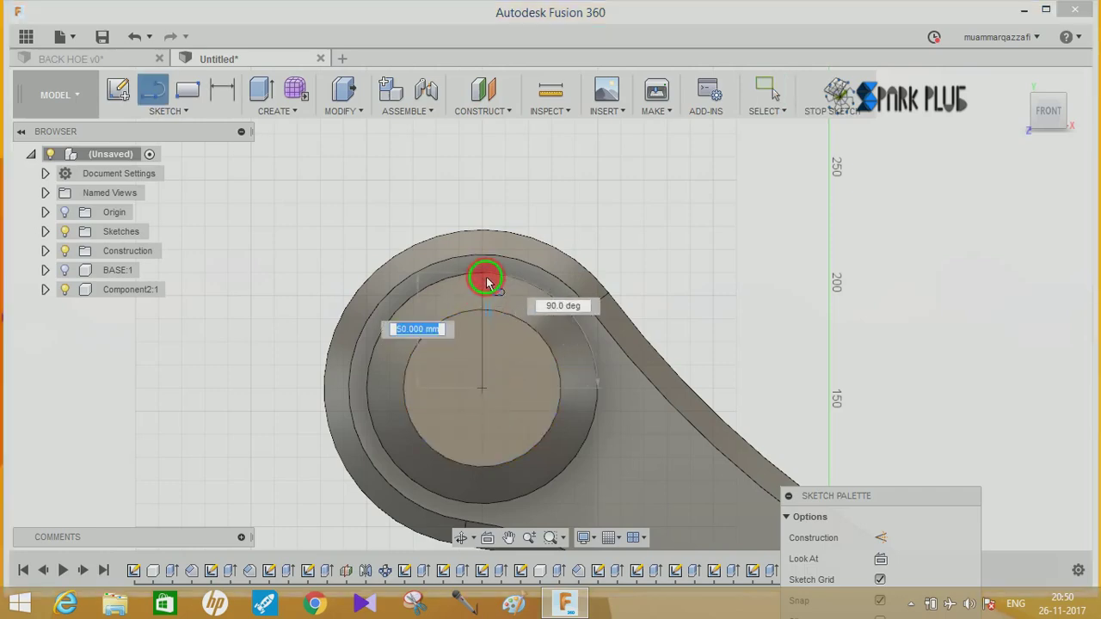
click(485, 277)
middle_drag(486, 277, 460, 316)
scroll(459, 327, up, 1)
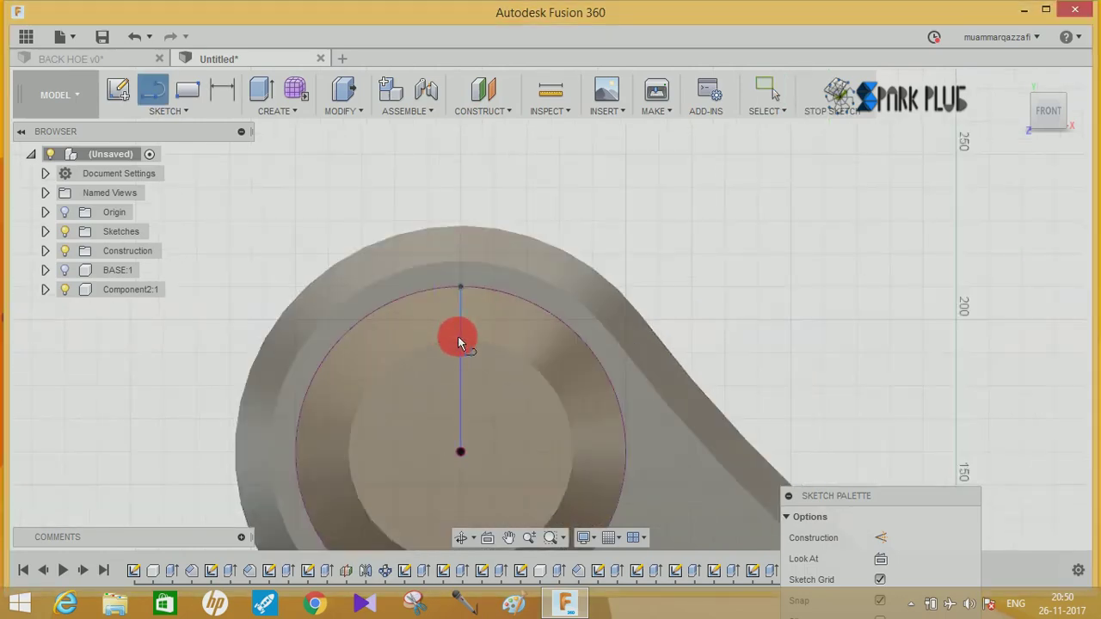
scroll(454, 337, up, 1)
scroll(451, 338, up, 3)
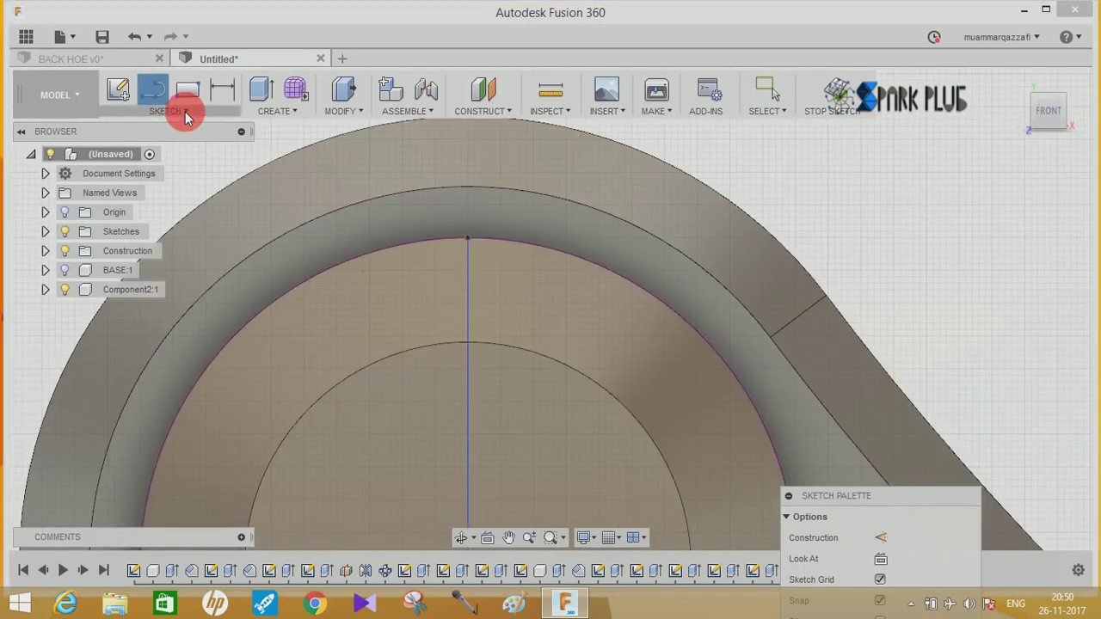
Draw a three-point arc from the rim, left of the line, down to the centre line.
click(182, 112)
mouse_move(168, 202)
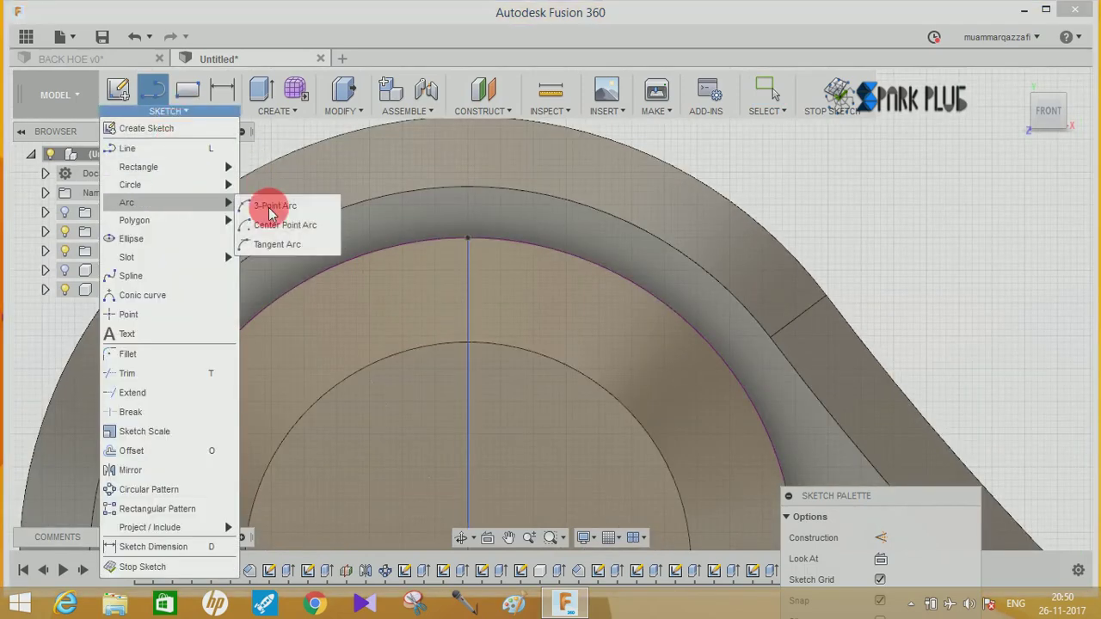
click(258, 206)
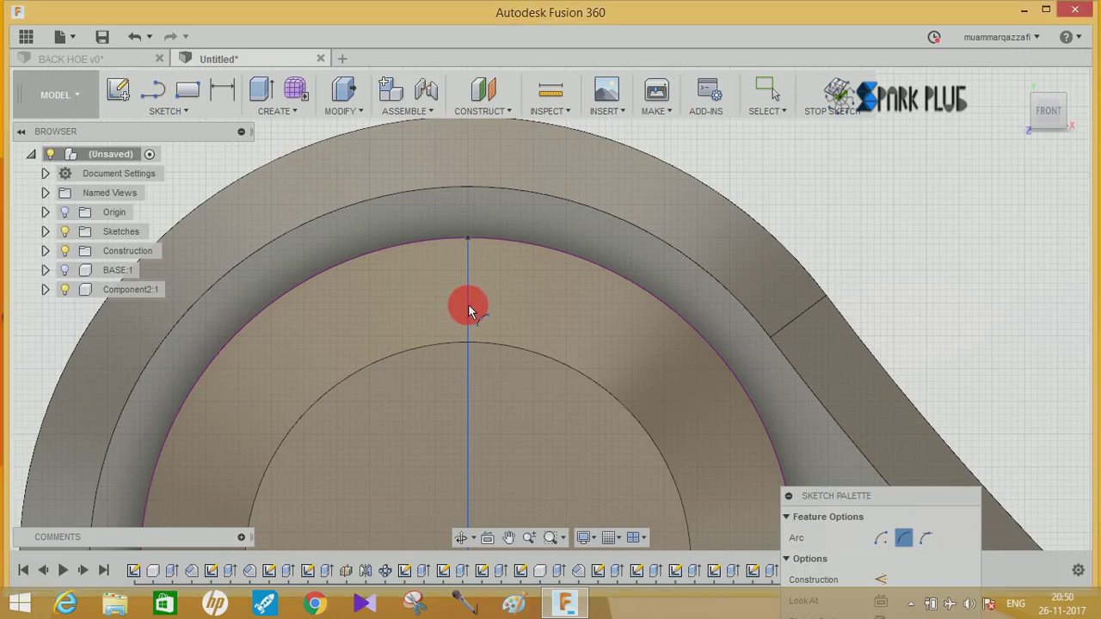
click(418, 248)
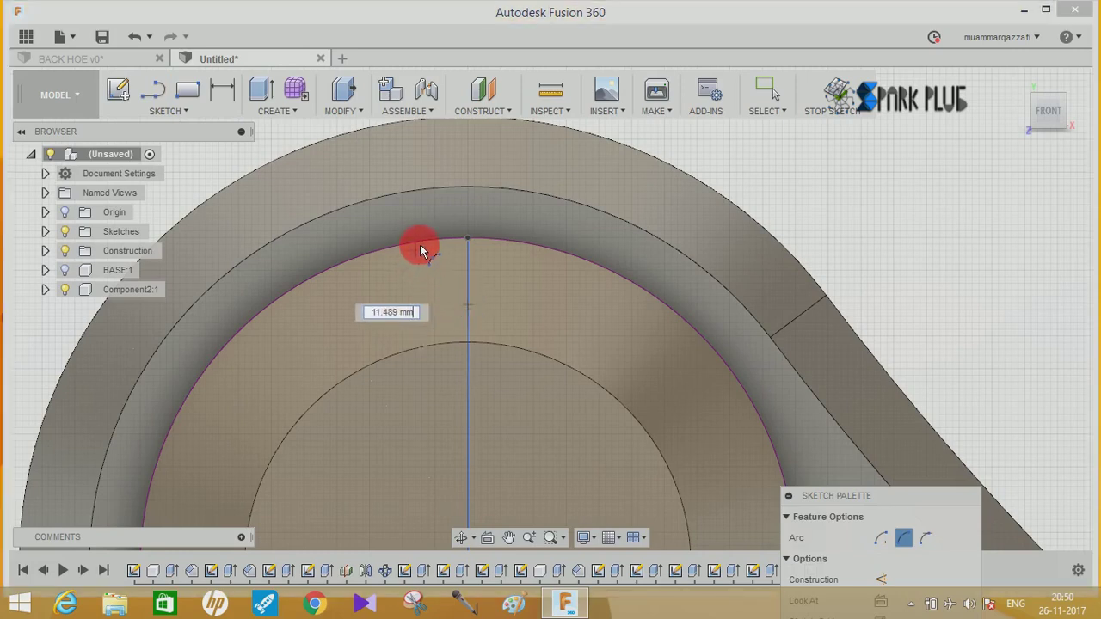
key(Return)
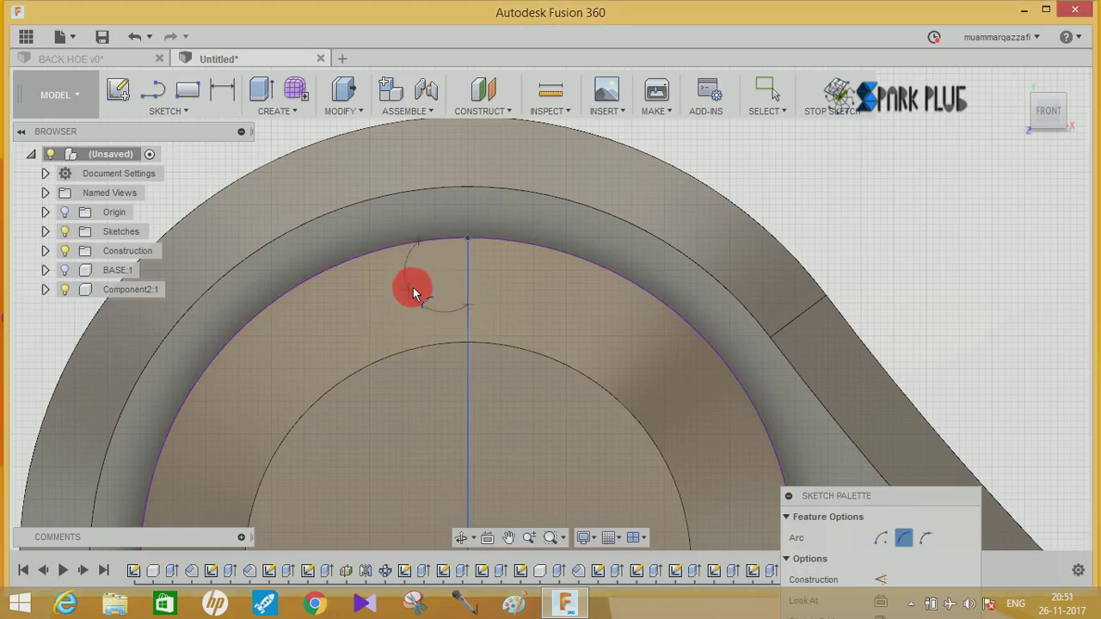
click(434, 280)
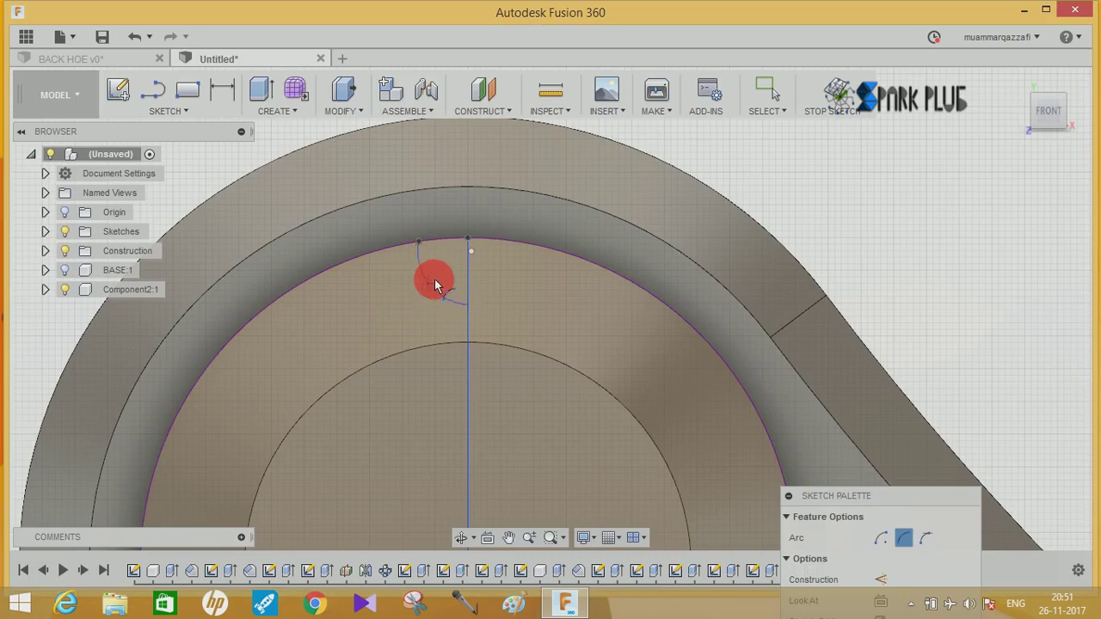
click(210, 92)
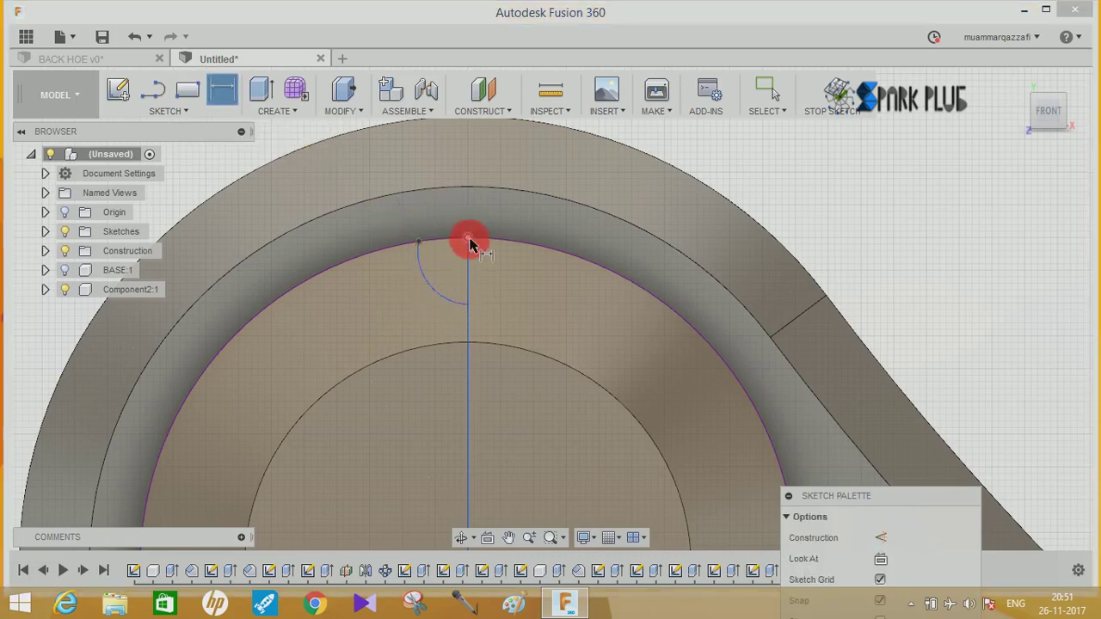
Dimension the arc's endpoints 9 mm apart vertically and add a radius dimension.
click(467, 238)
click(468, 307)
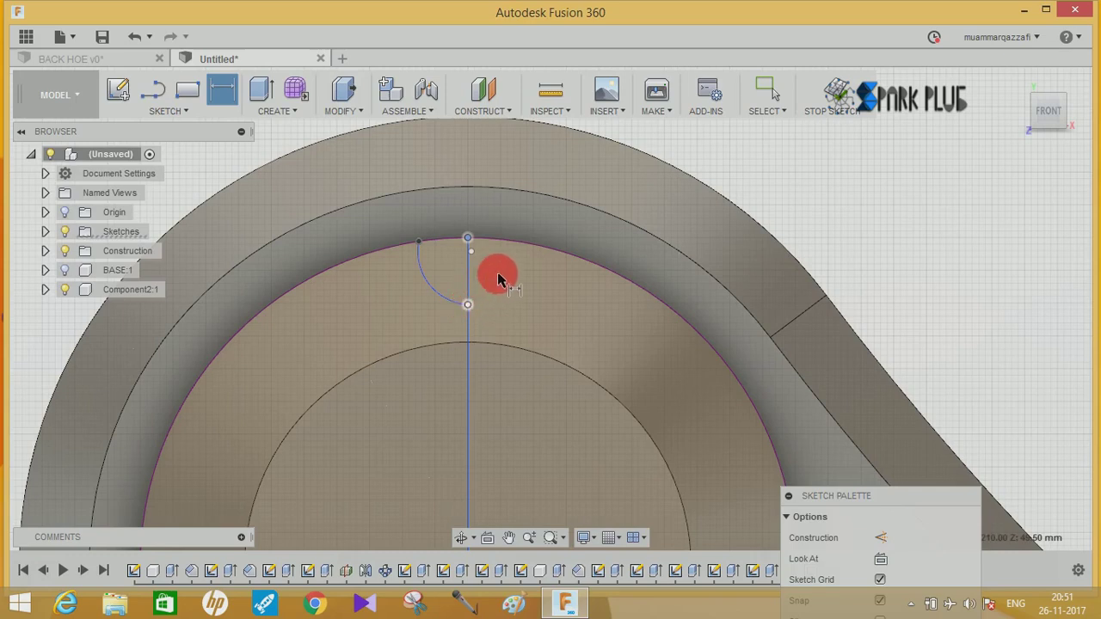
click(502, 278)
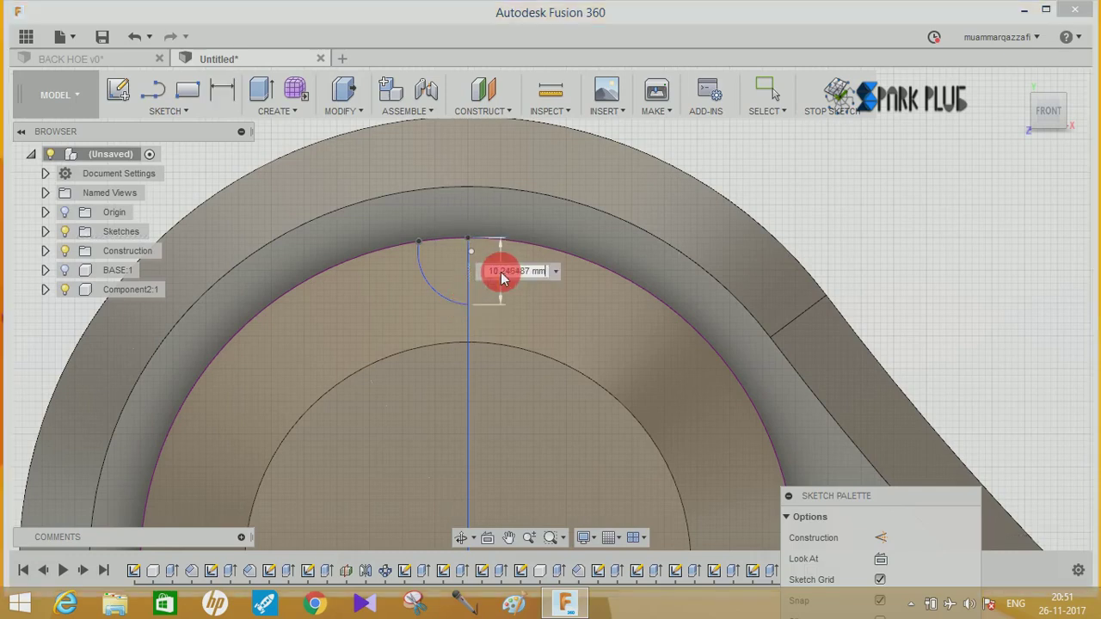
text(9)
key(Return)
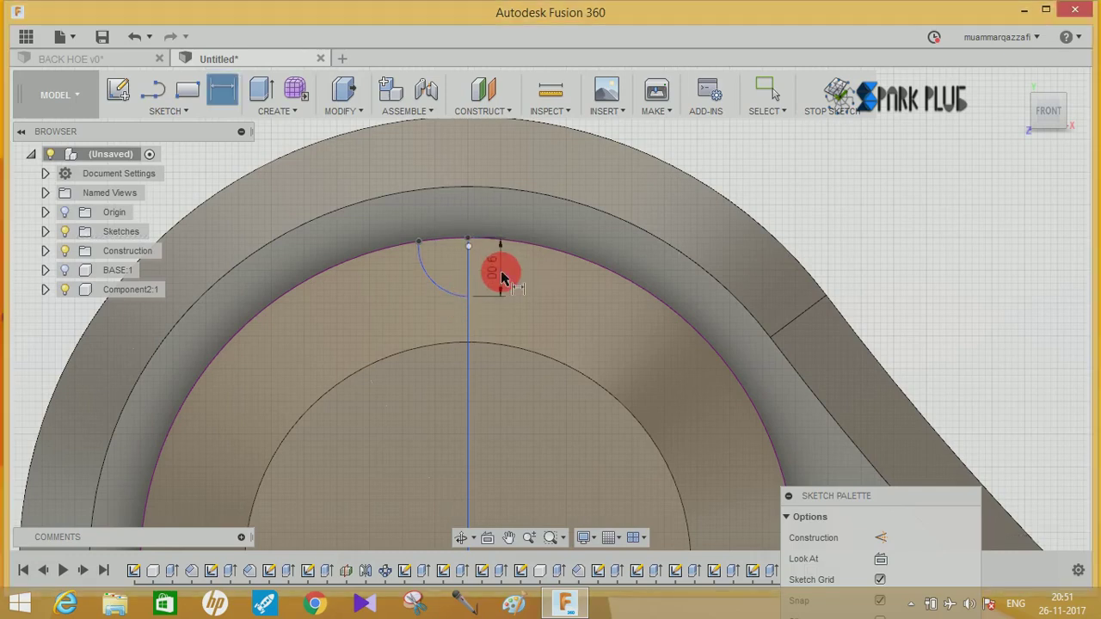
click(438, 287)
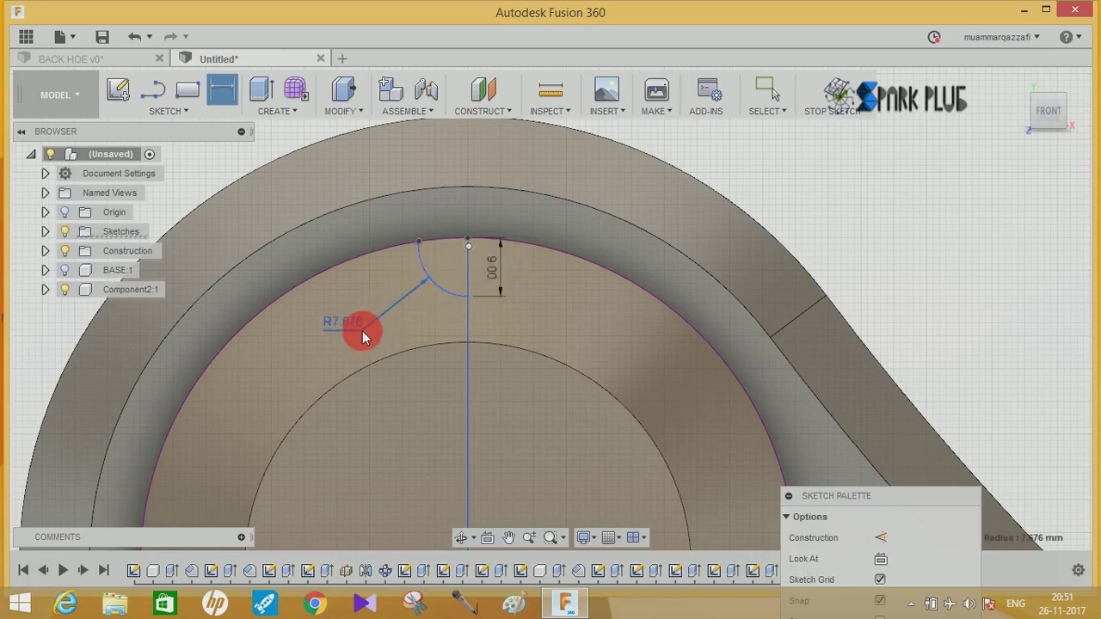
click(362, 335)
key(Return)
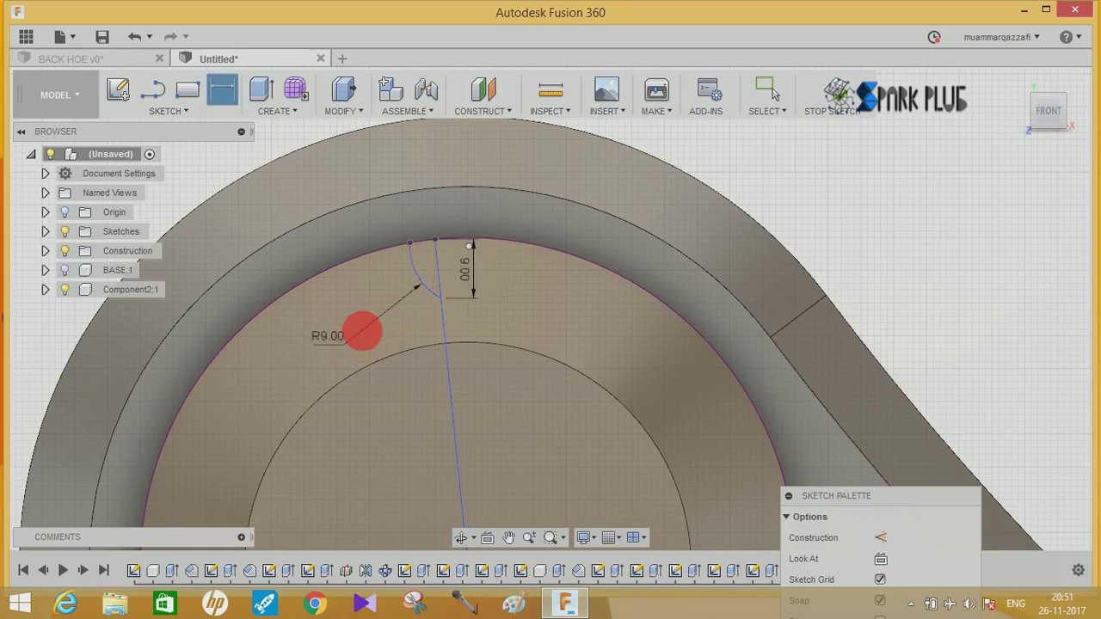
key(Escape)
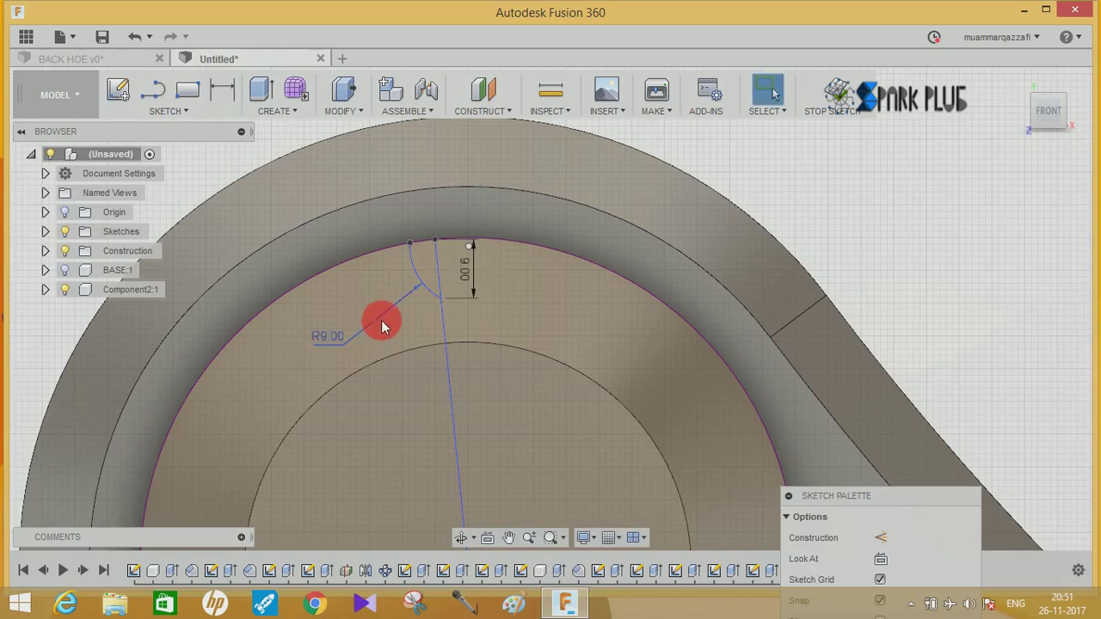
Fix the centre line's top endpoint and set the arc radius to 9 mm.
drag(420, 314, 465, 288)
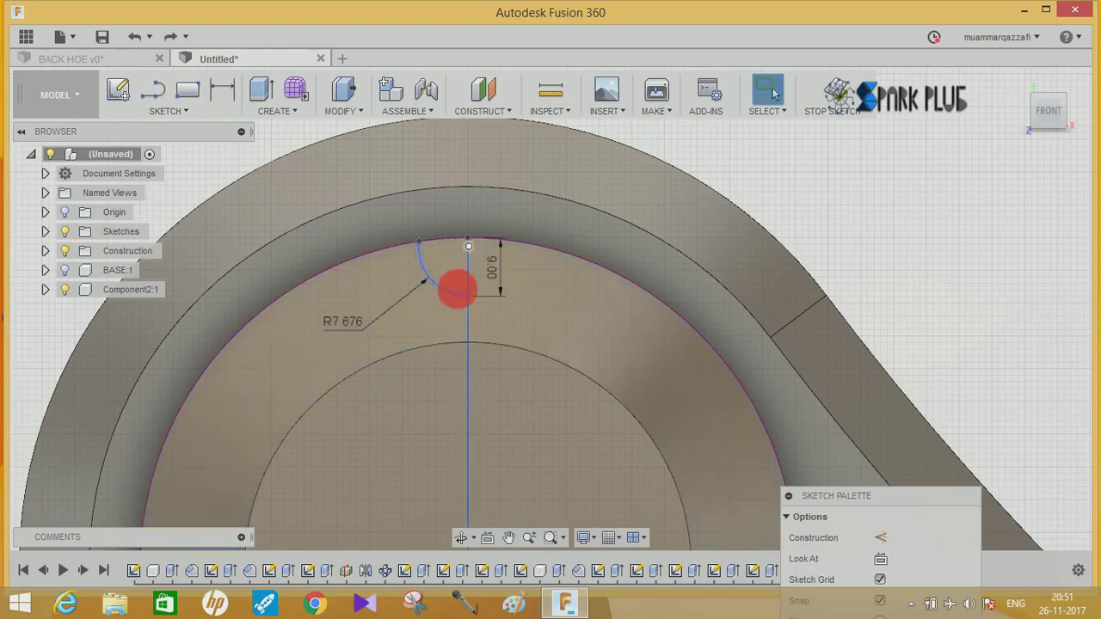
scroll(456, 296, up, 3)
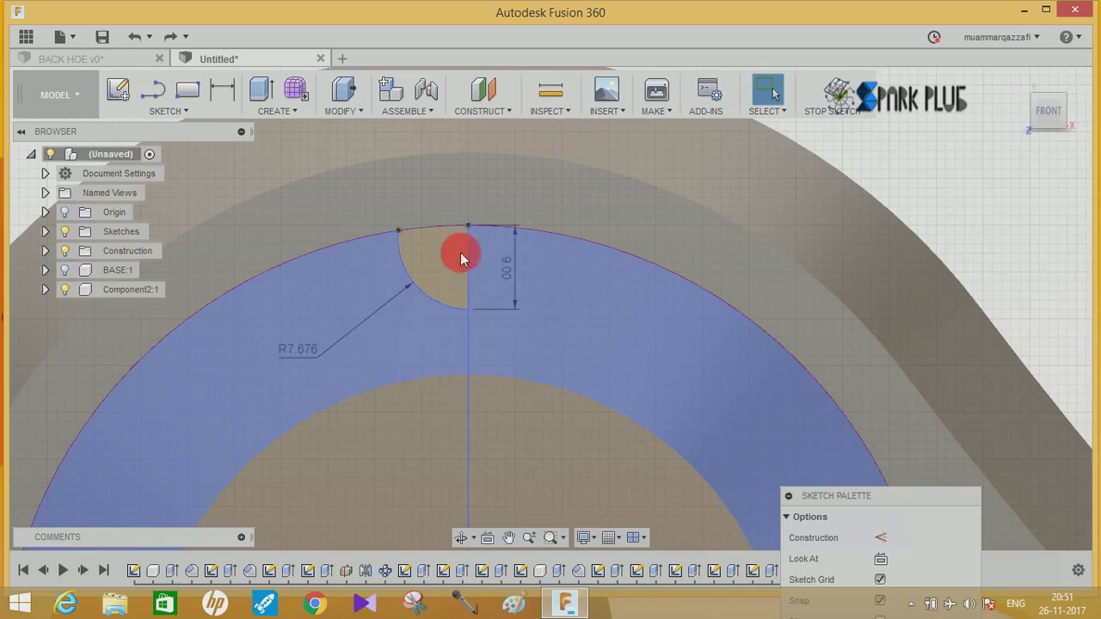
drag(467, 227, 469, 229)
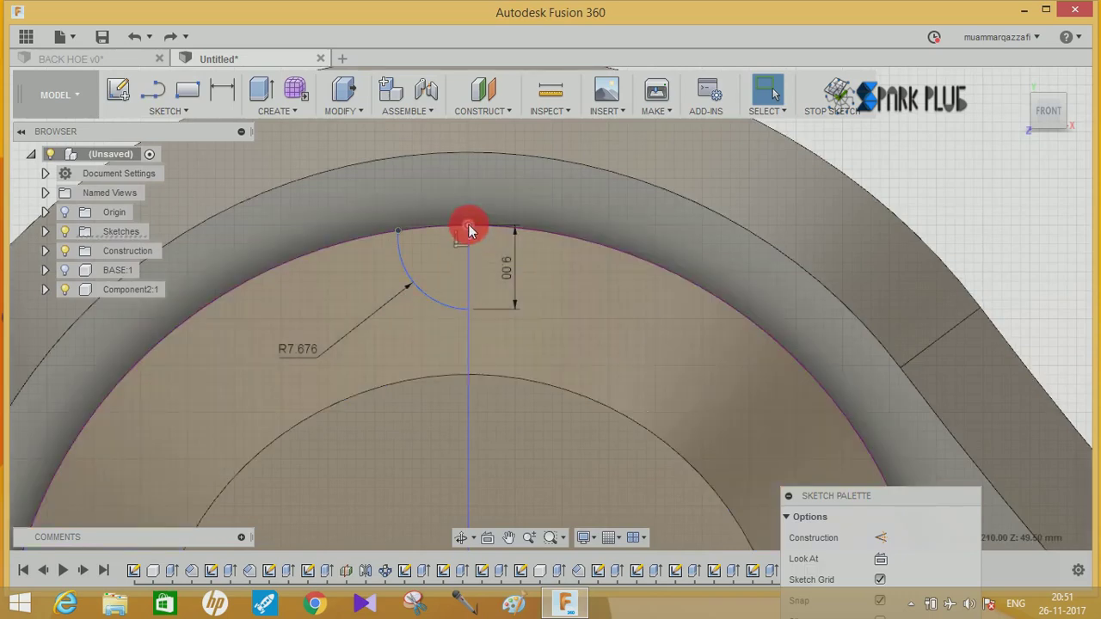
right_click(469, 229)
click(458, 316)
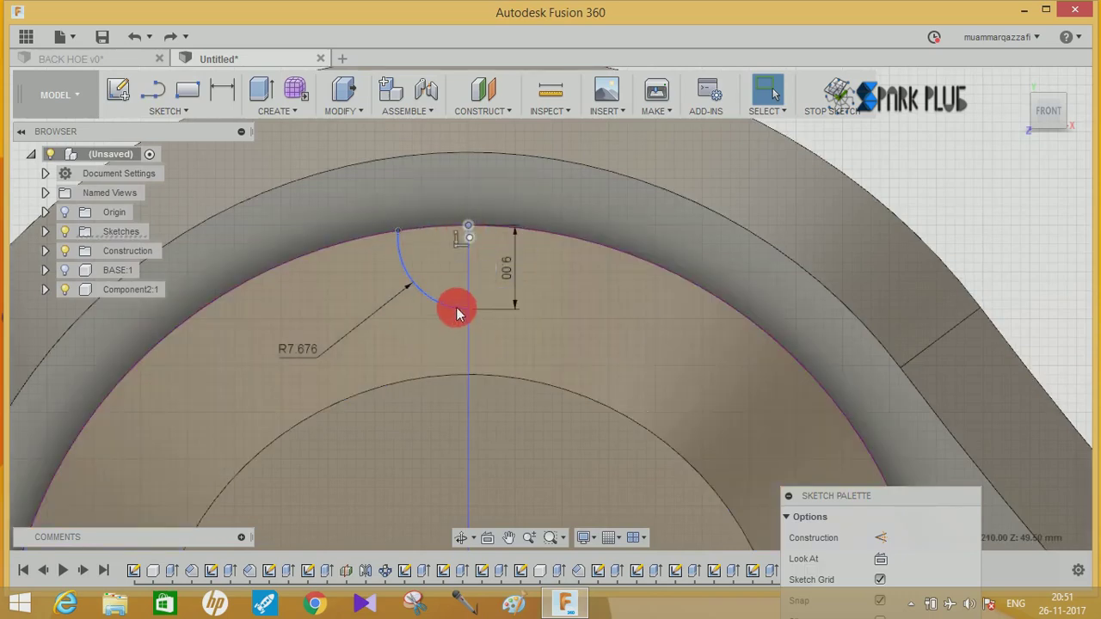
click(405, 300)
double_click(307, 352)
text(9)
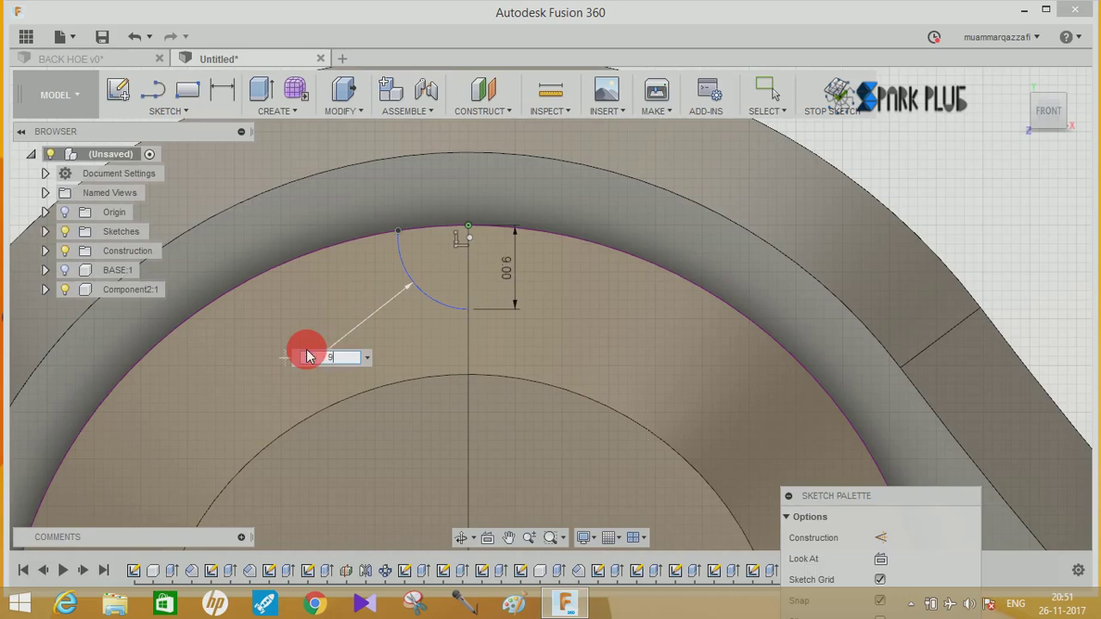
key(Return)
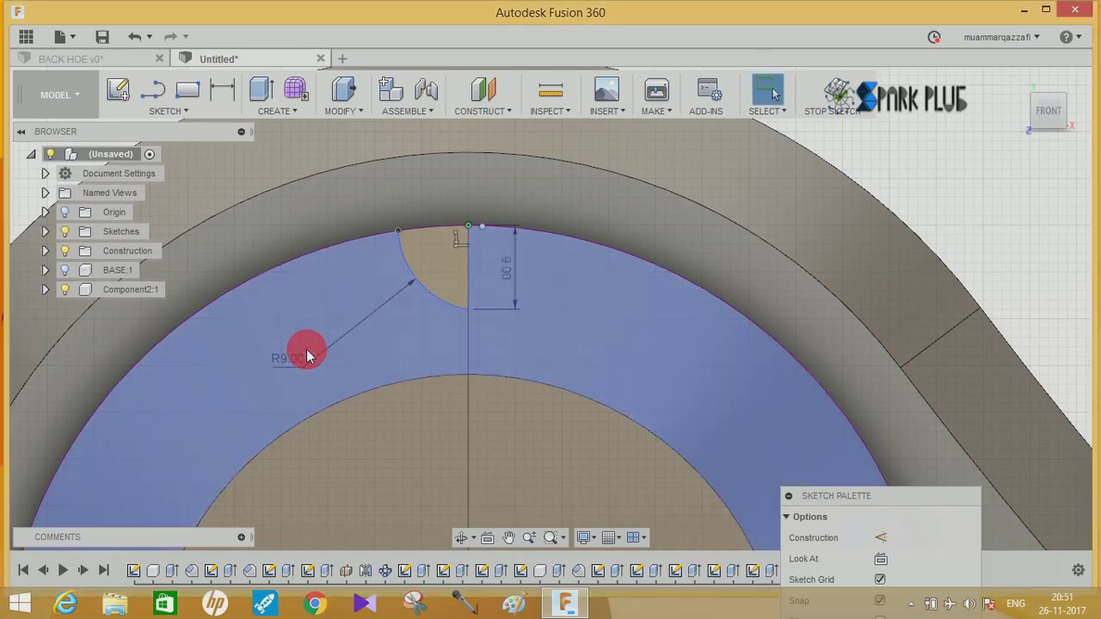
click(186, 112)
Mirror the R9 arc across the vertical centre line to form the U-shaped notch.
click(180, 469)
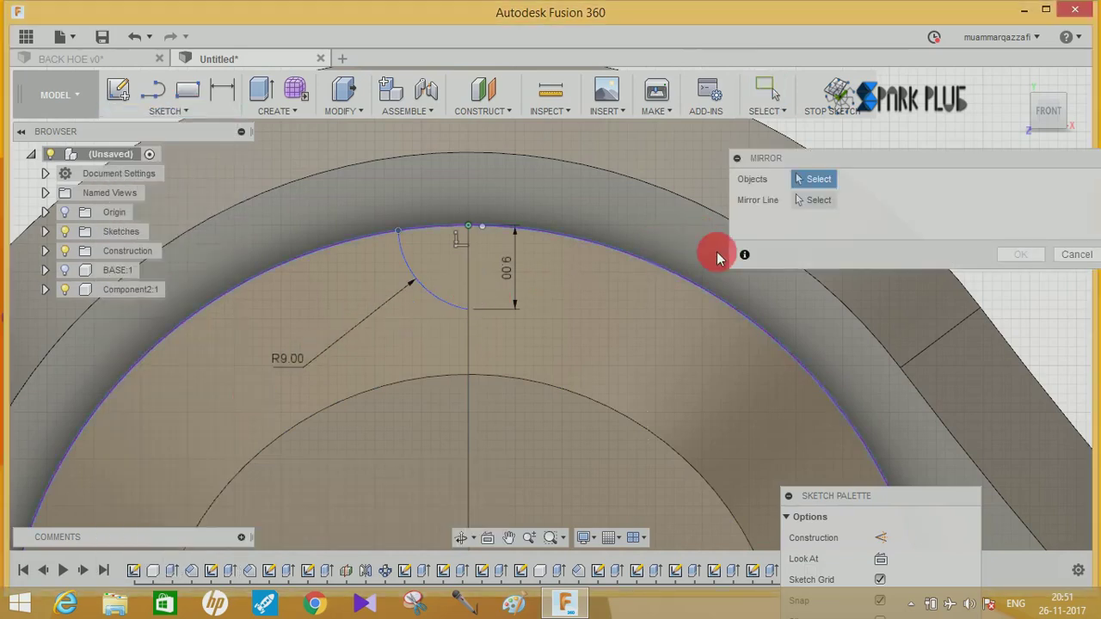
click(433, 291)
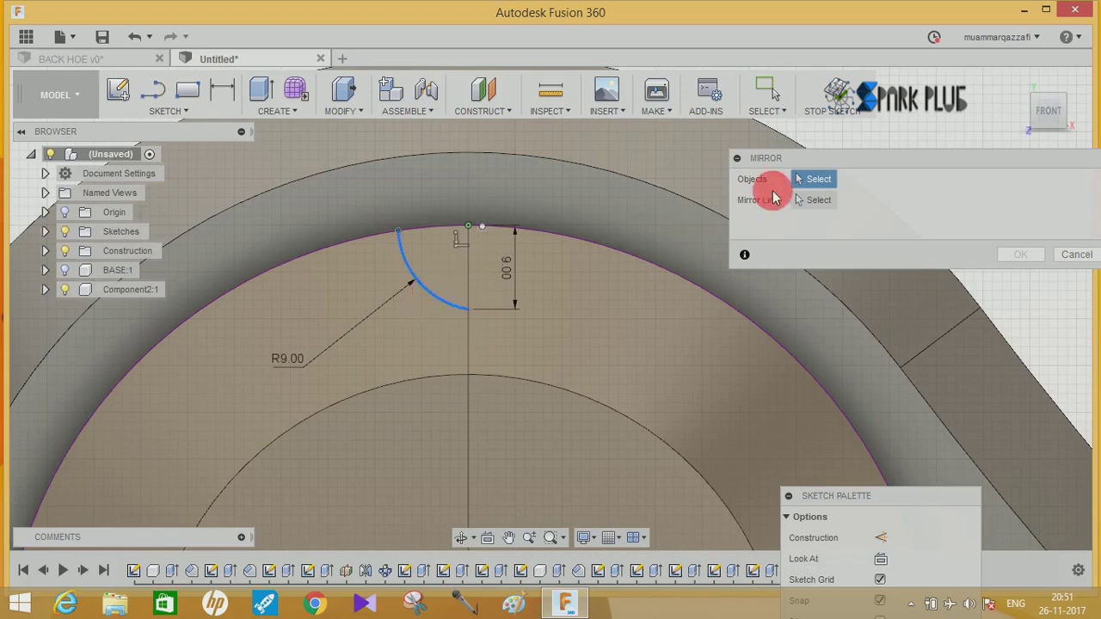
click(813, 201)
click(468, 336)
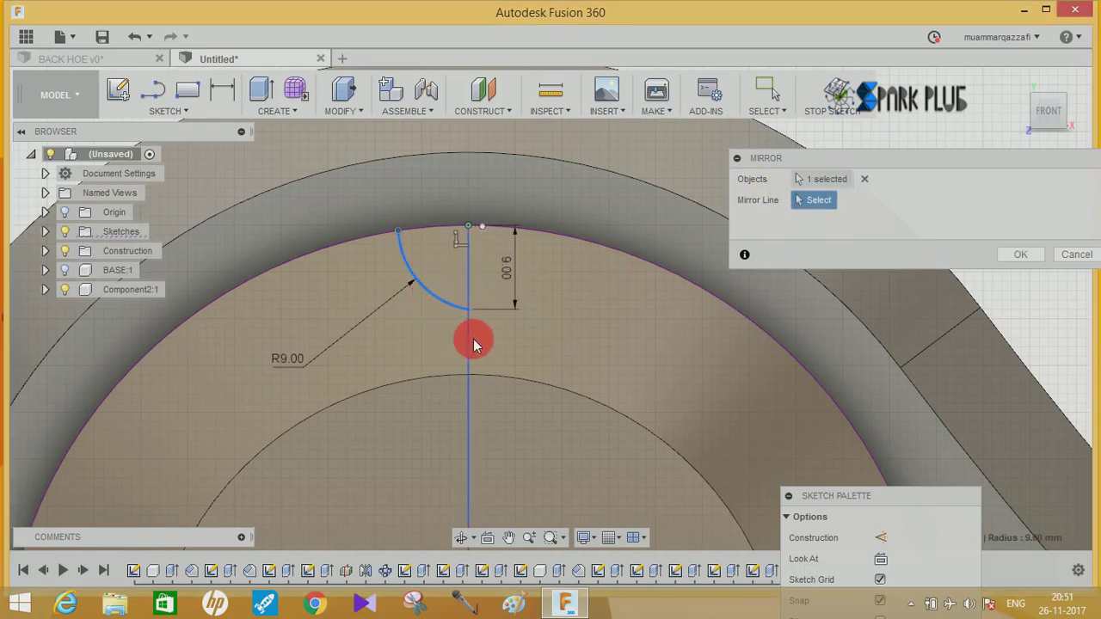
click(1008, 252)
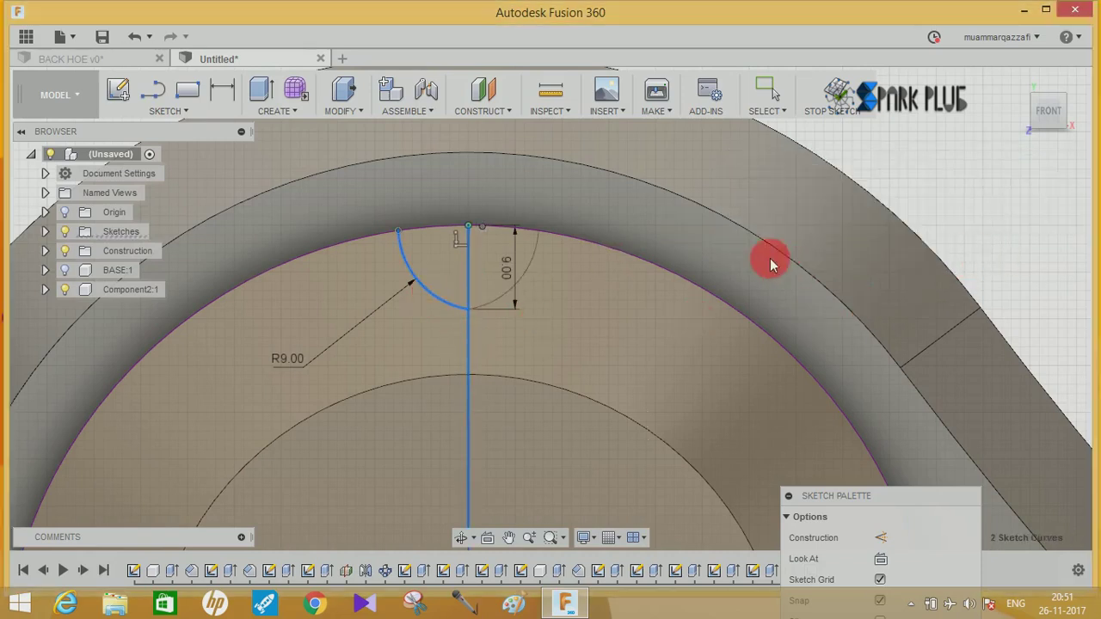
shift+middle_drag(732, 278, 768, 294)
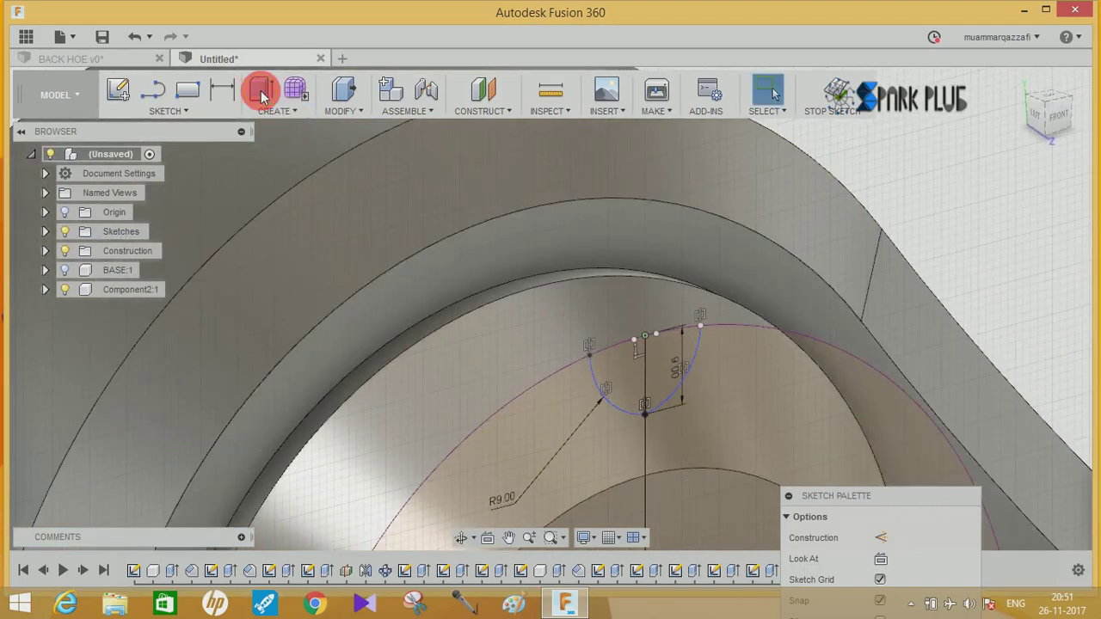
Cut both notch halves into the boss, extending the cut up to the rim face.
click(260, 91)
click(622, 363)
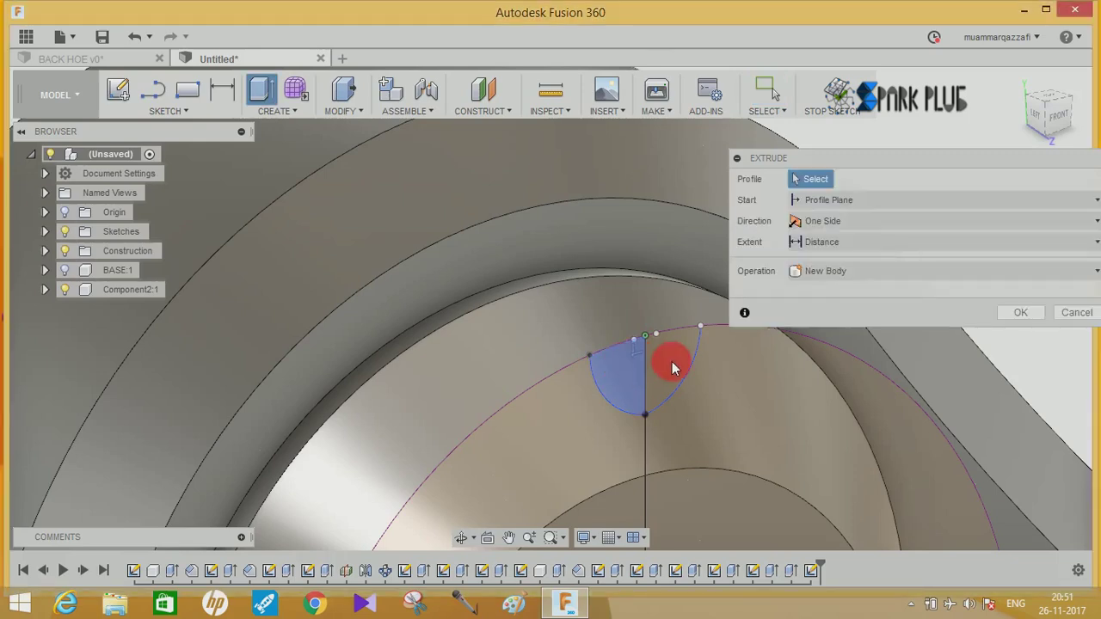
click(672, 368)
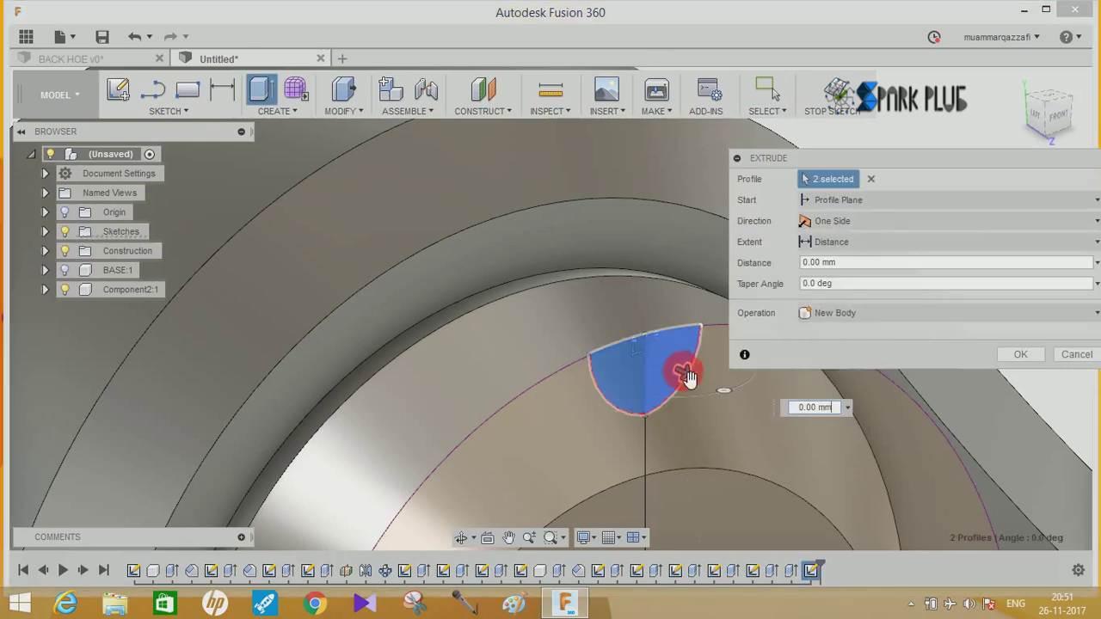
drag(644, 365, 529, 318)
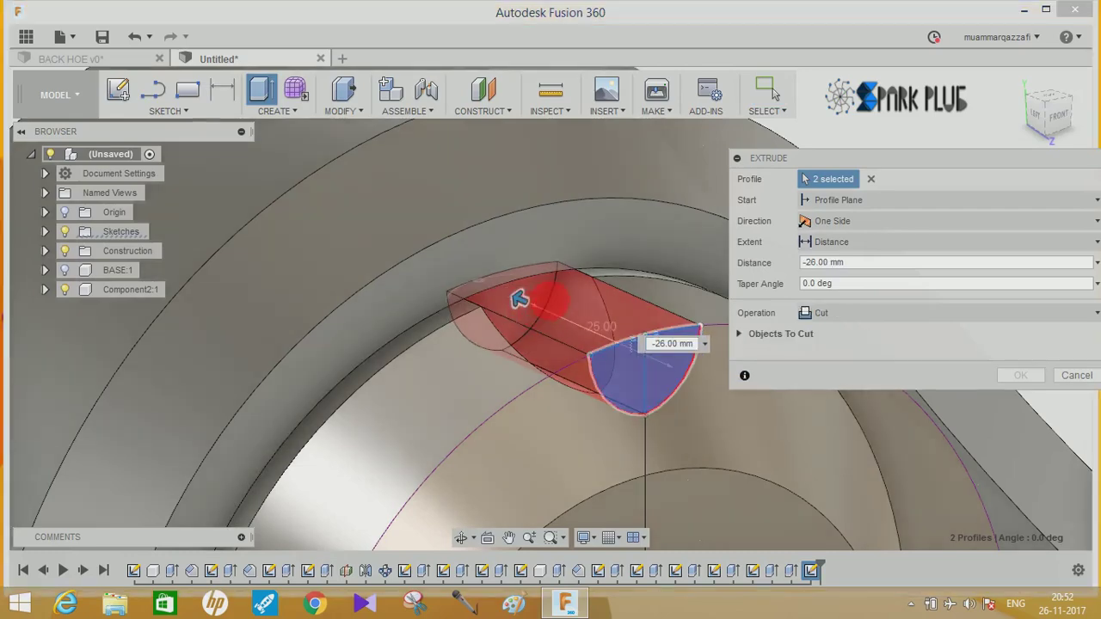
mouse_move(550, 301)
shift+middle_down()
mouse_move(519, 320)
mouse_move(765, 282)
shift+middle_up()
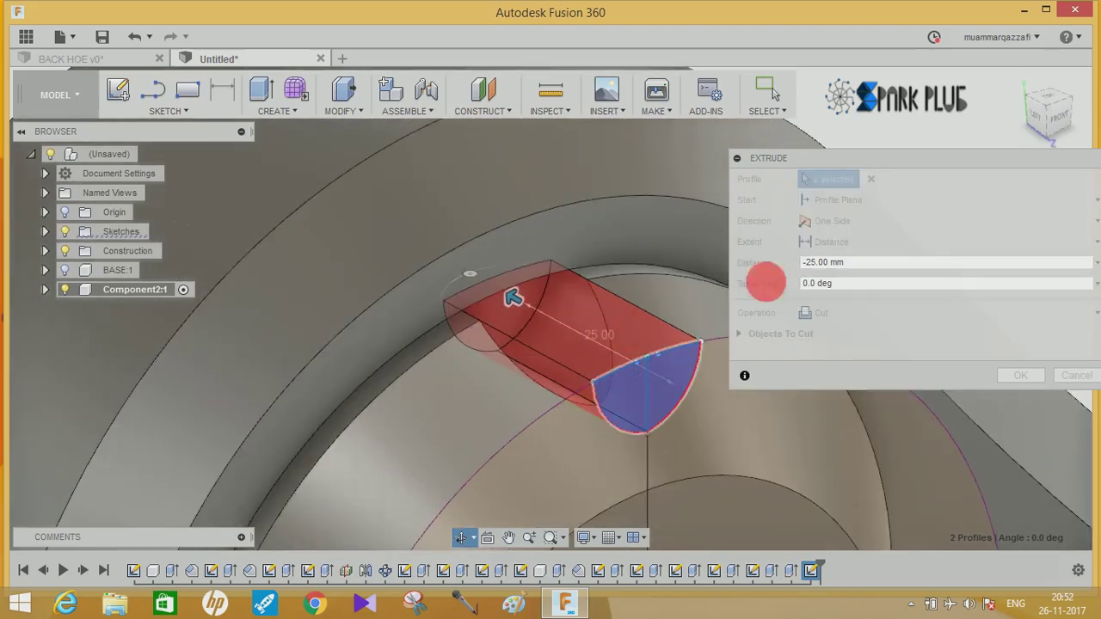
click(834, 245)
click(840, 287)
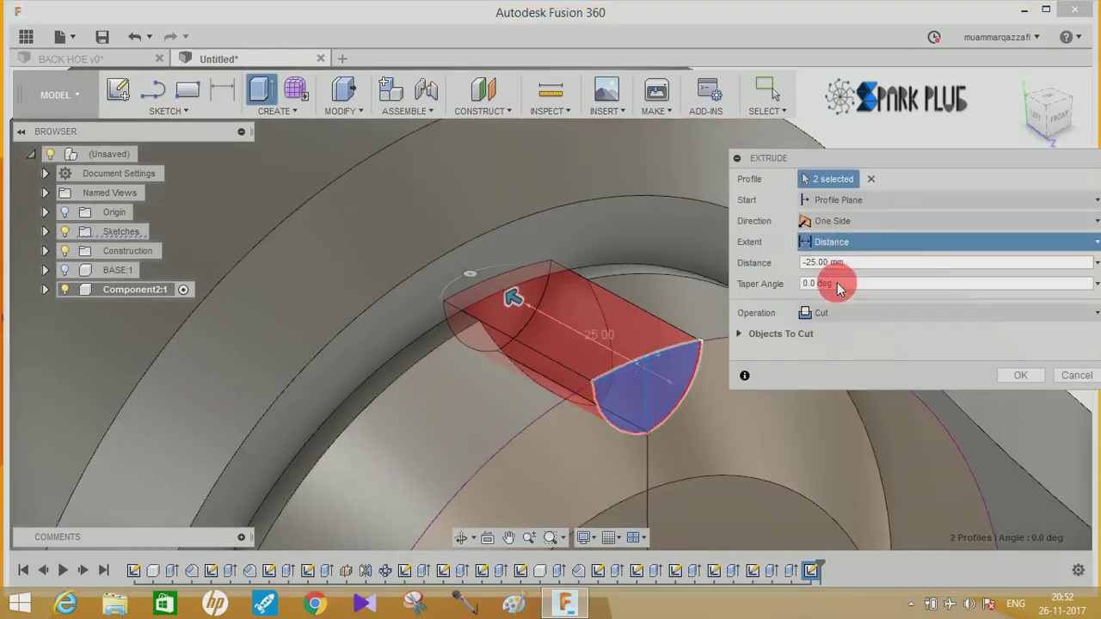
click(419, 311)
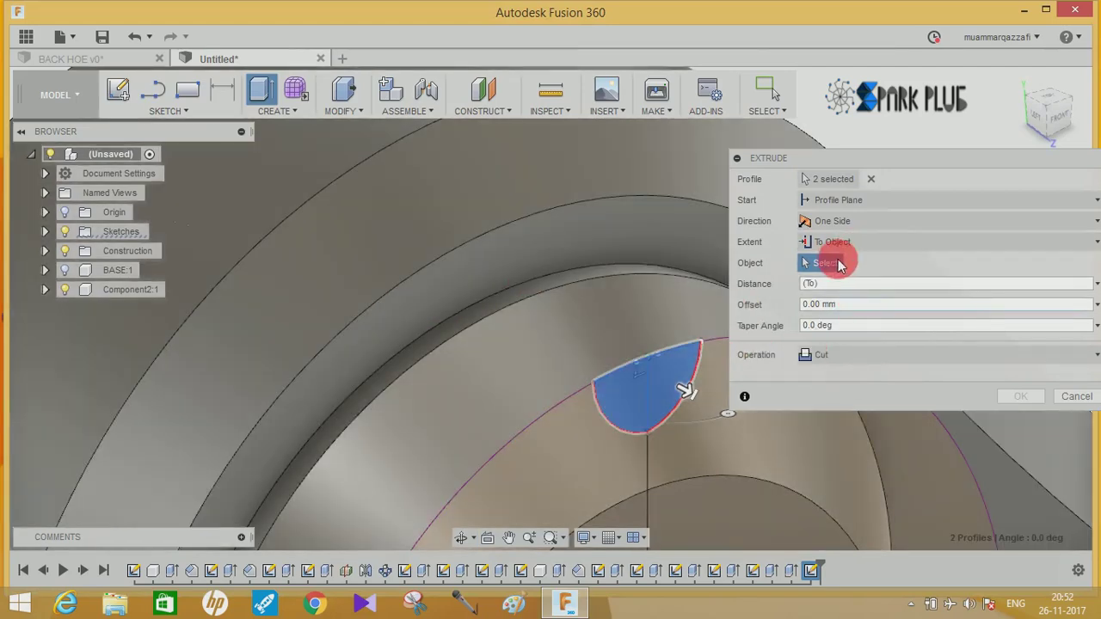
click(489, 274)
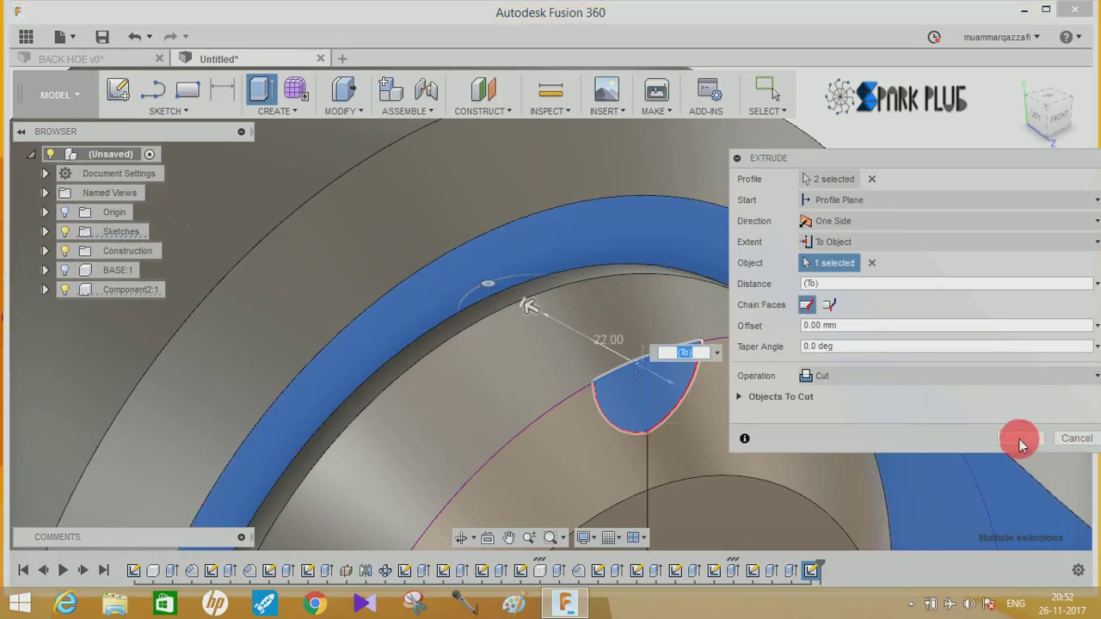
click(830, 304)
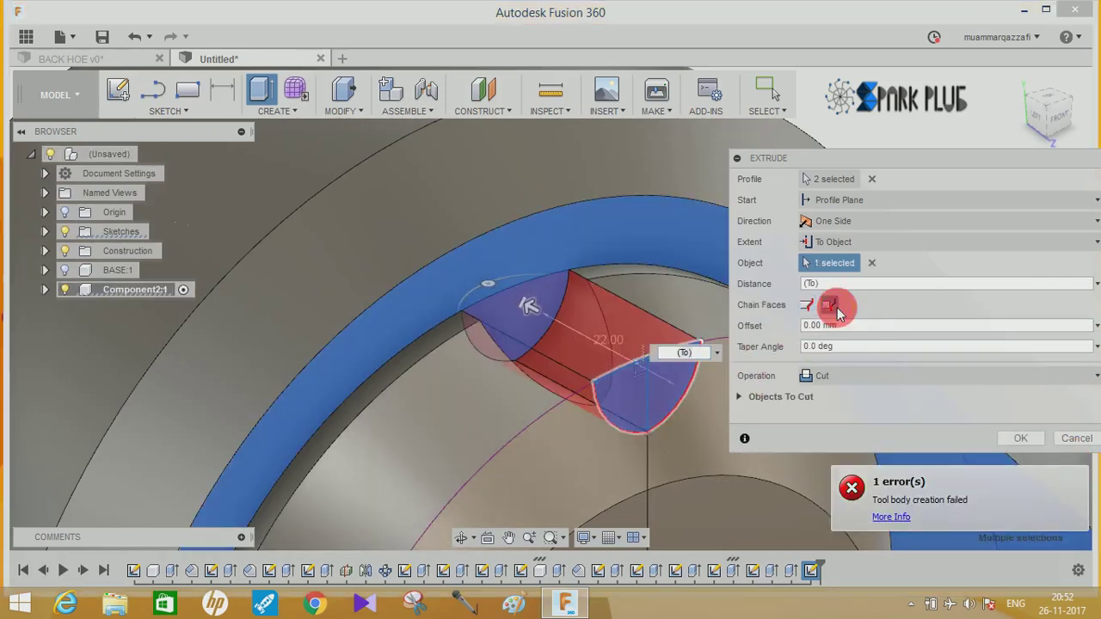
click(1020, 437)
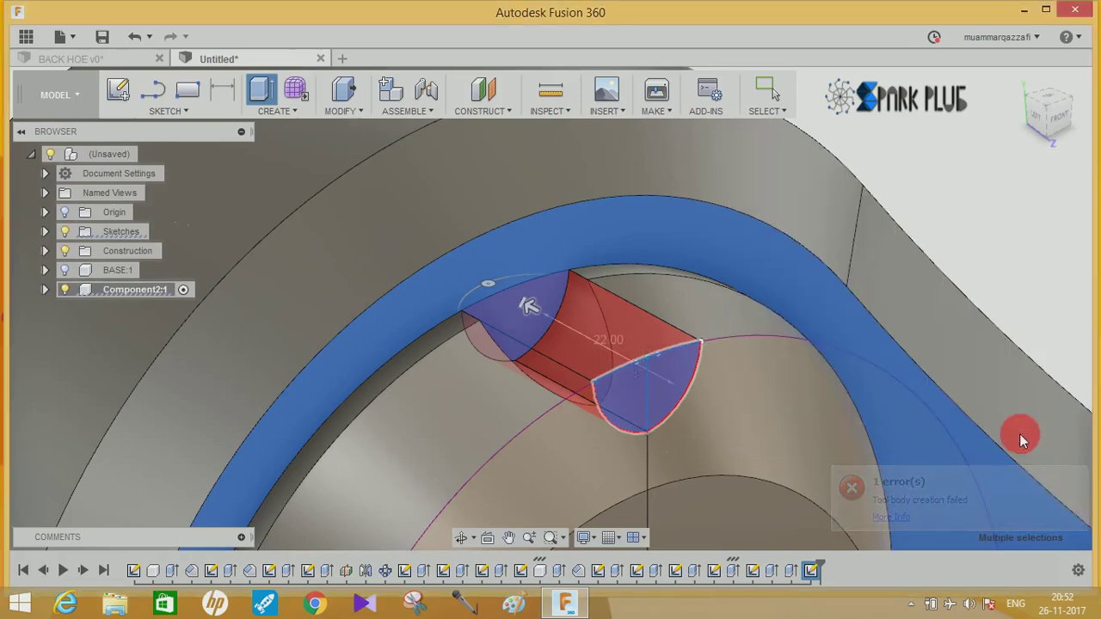
Inspect the new notch and start a sketch on the ring face.
shift+middle_drag(780, 399, 745, 395)
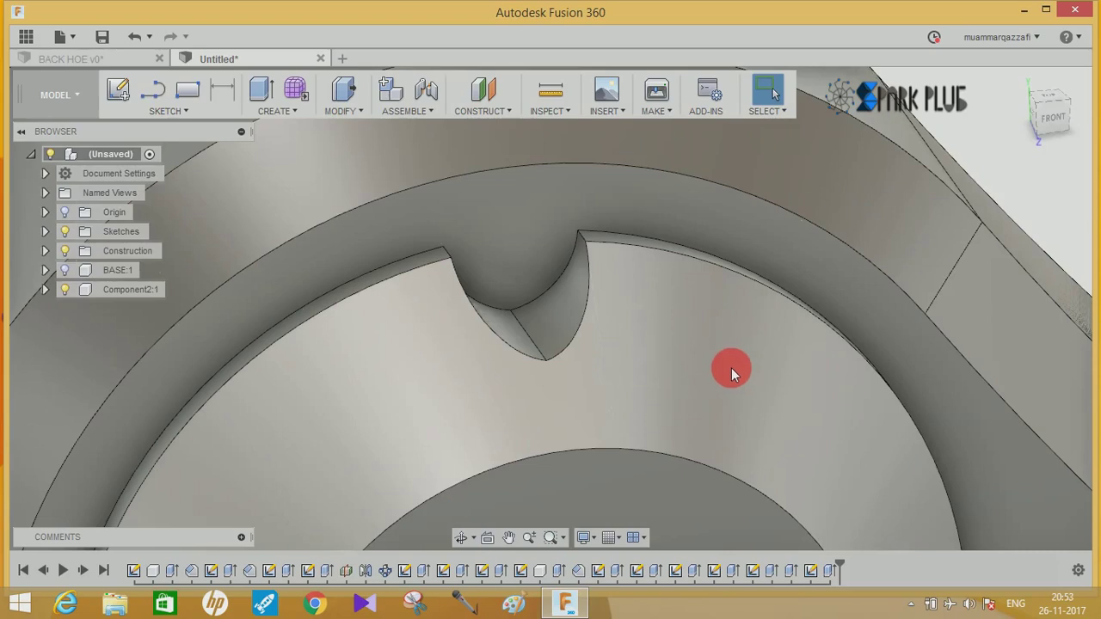
mouse_move(521, 206)
shift+middle_down()
mouse_move(504, 235)
mouse_move(590, 278)
mouse_move(552, 247)
shift+middle_up()
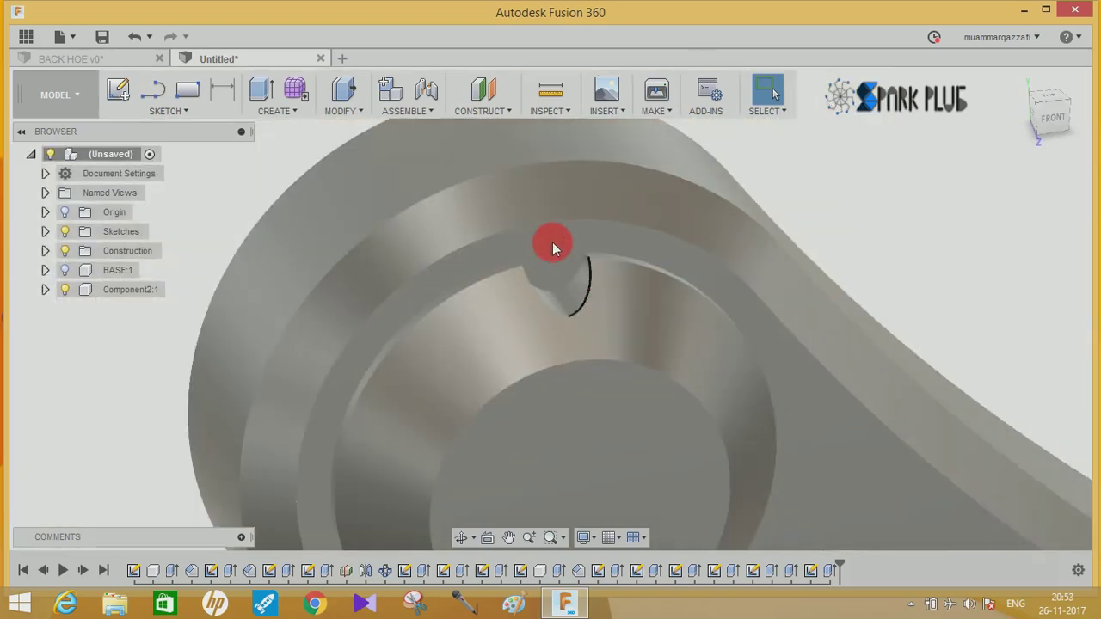
click(555, 246)
click(125, 93)
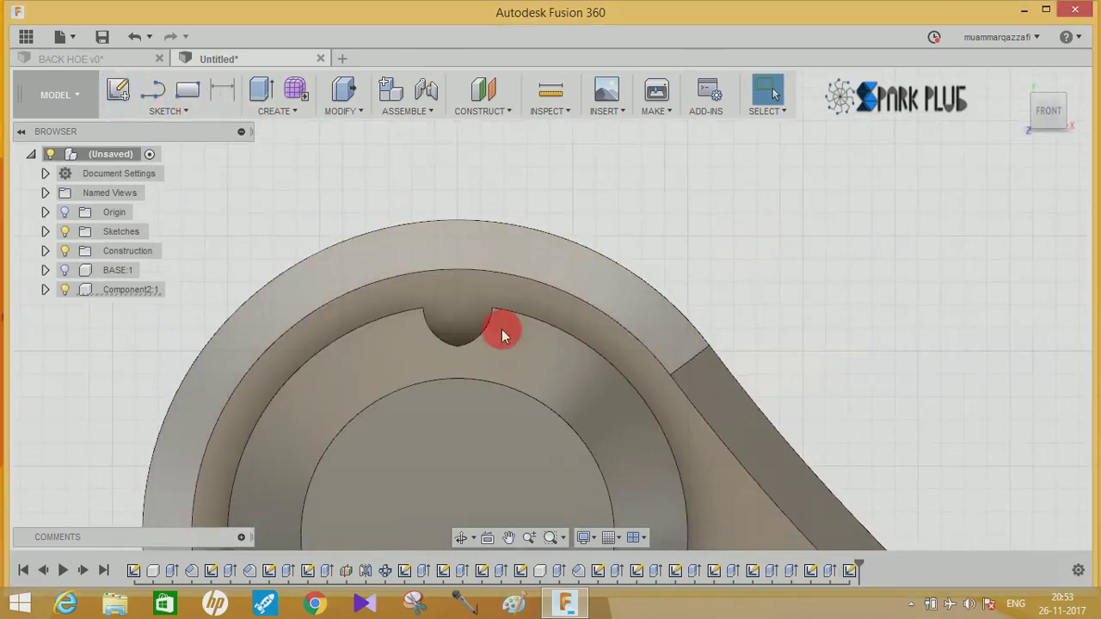
Draw a vertical line from the notch bottom up to the outer arc.
scroll(446, 346, up, 3)
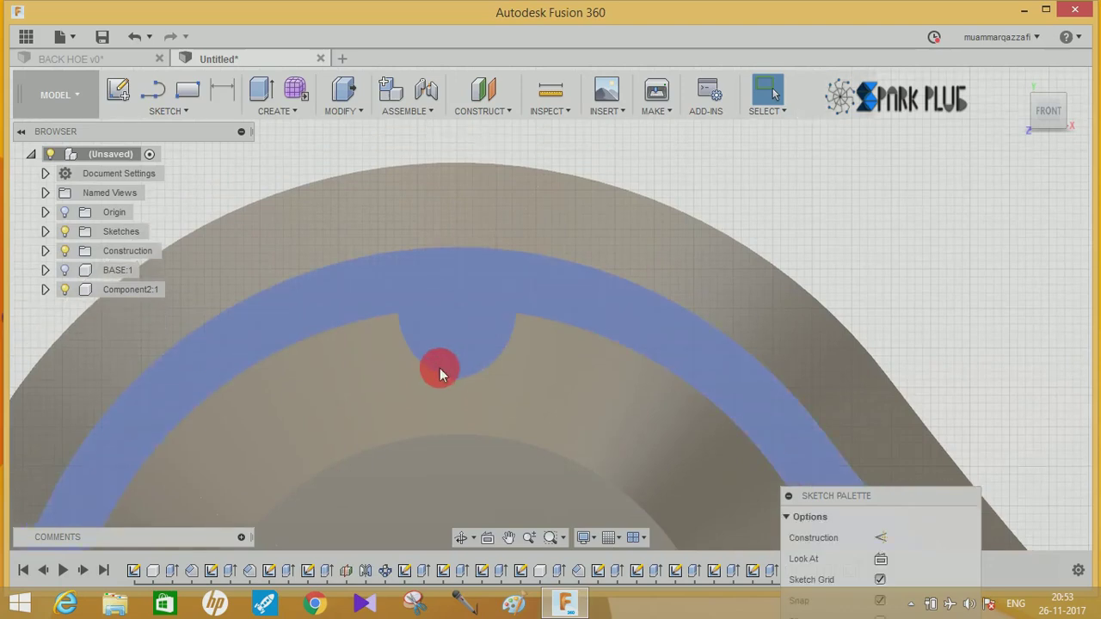
key(c)
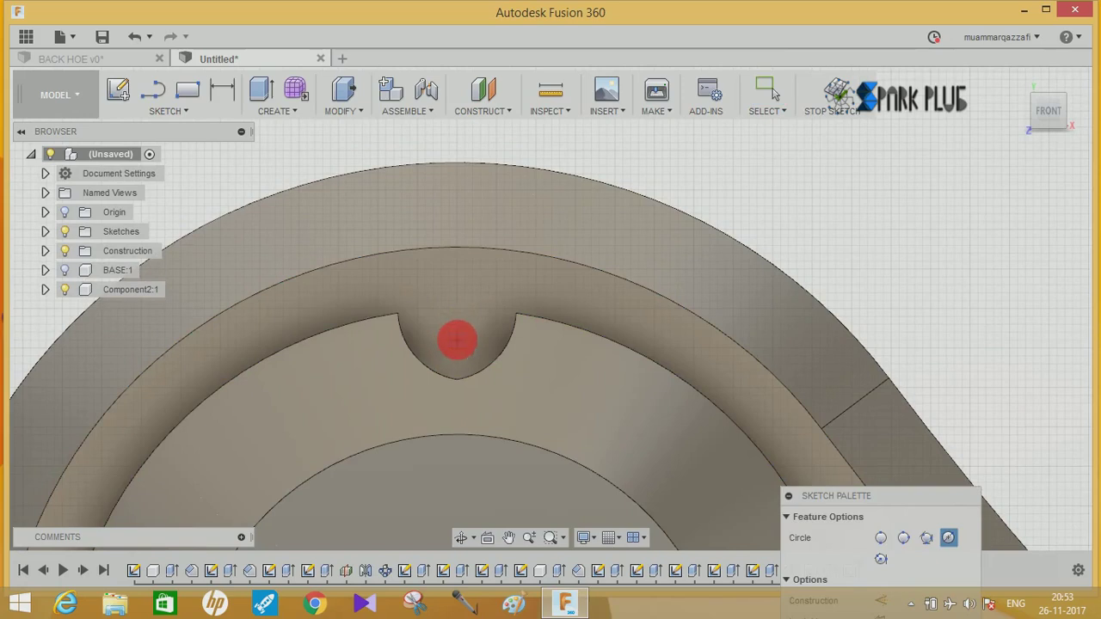
click(454, 378)
key(l)
click(455, 379)
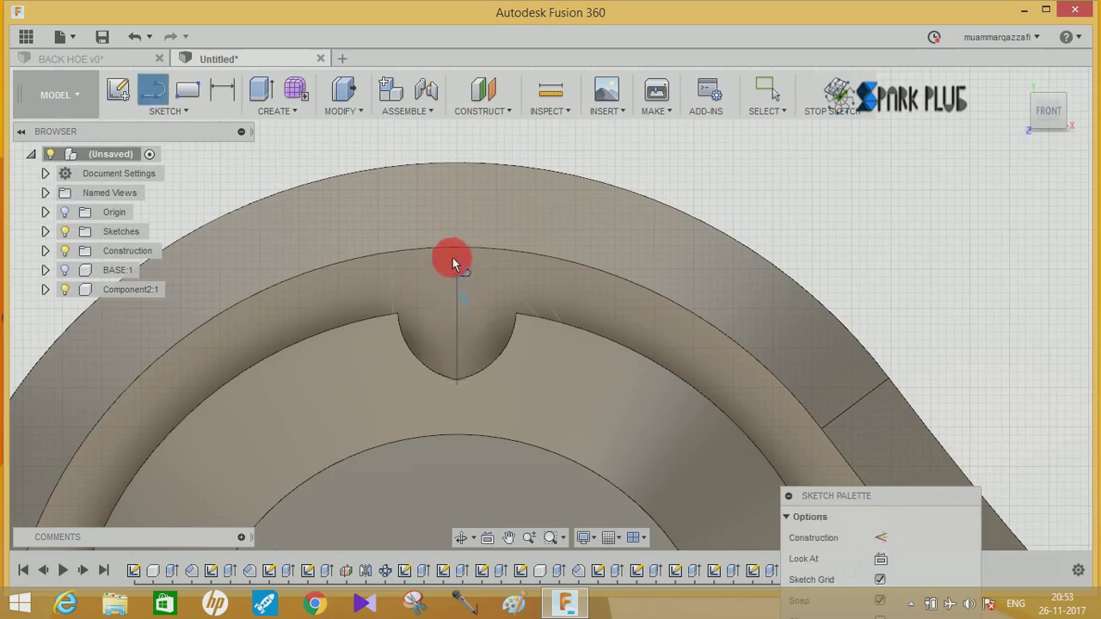
click(458, 250)
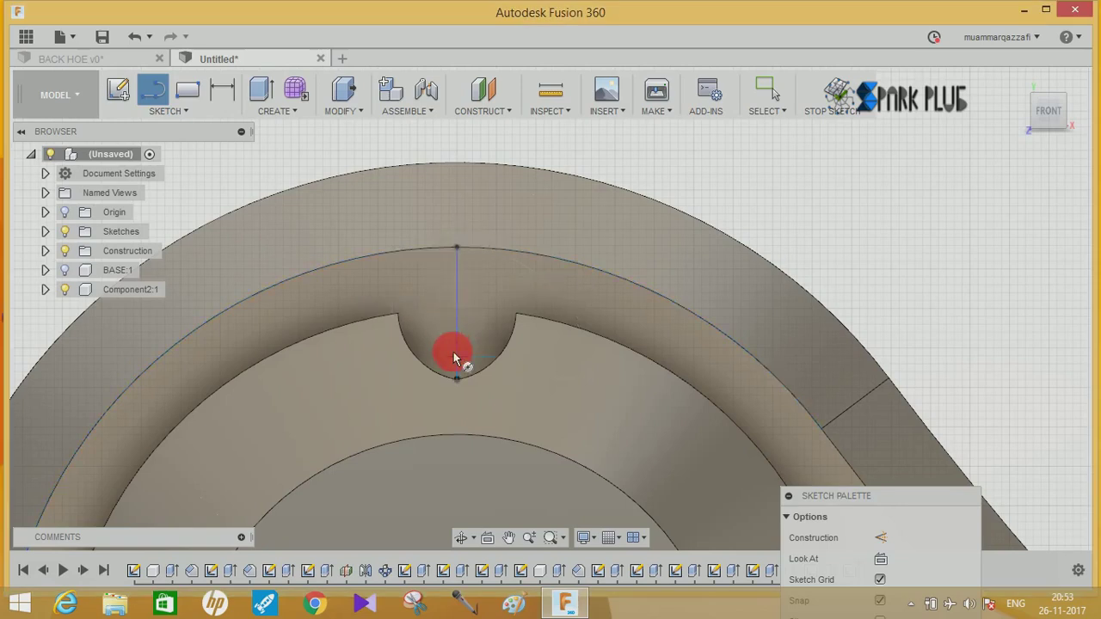
Draw a 6 mm diameter circle centred on the notch's vertical line.
key(c)
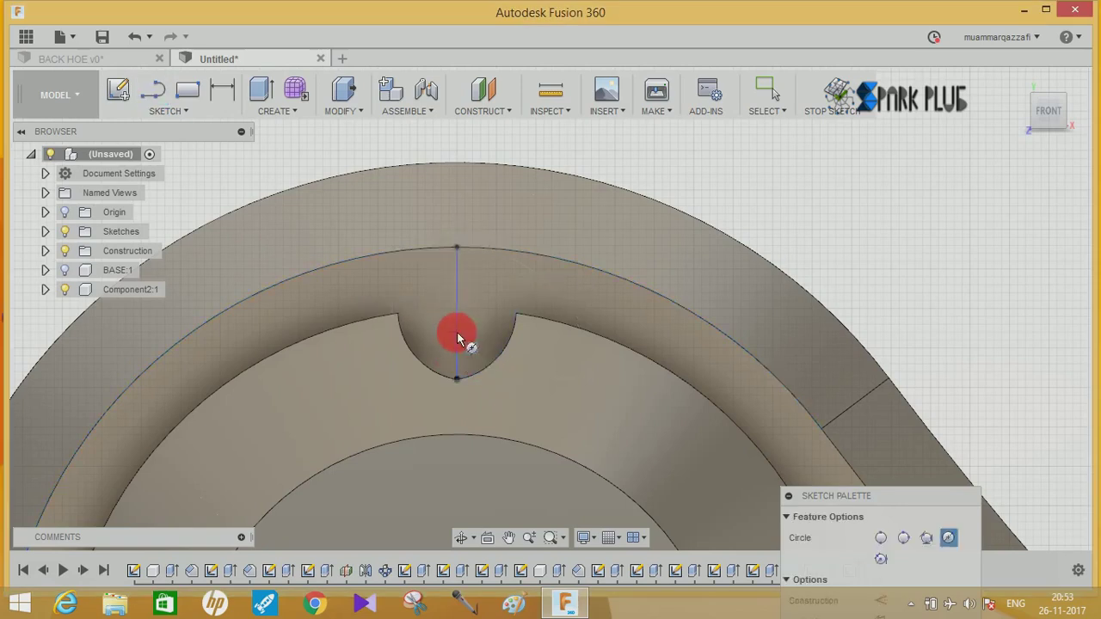
click(456, 335)
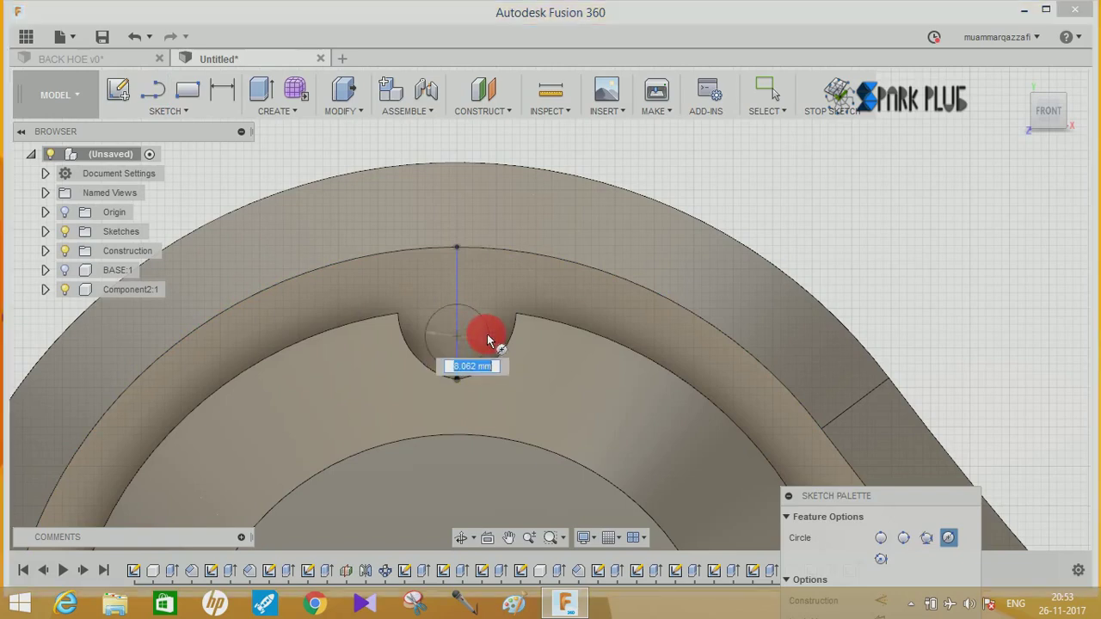
text(6)
key(Tab)
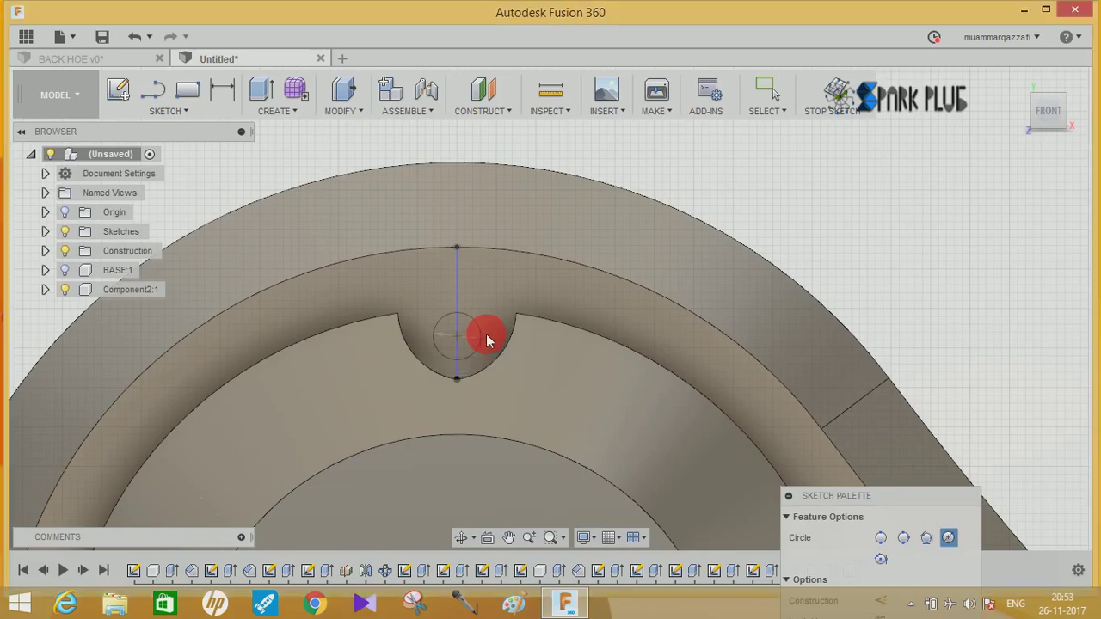
key(Return)
Start the Offset tool from the Sketch menu.
scroll(452, 342, up, 4)
key(c)
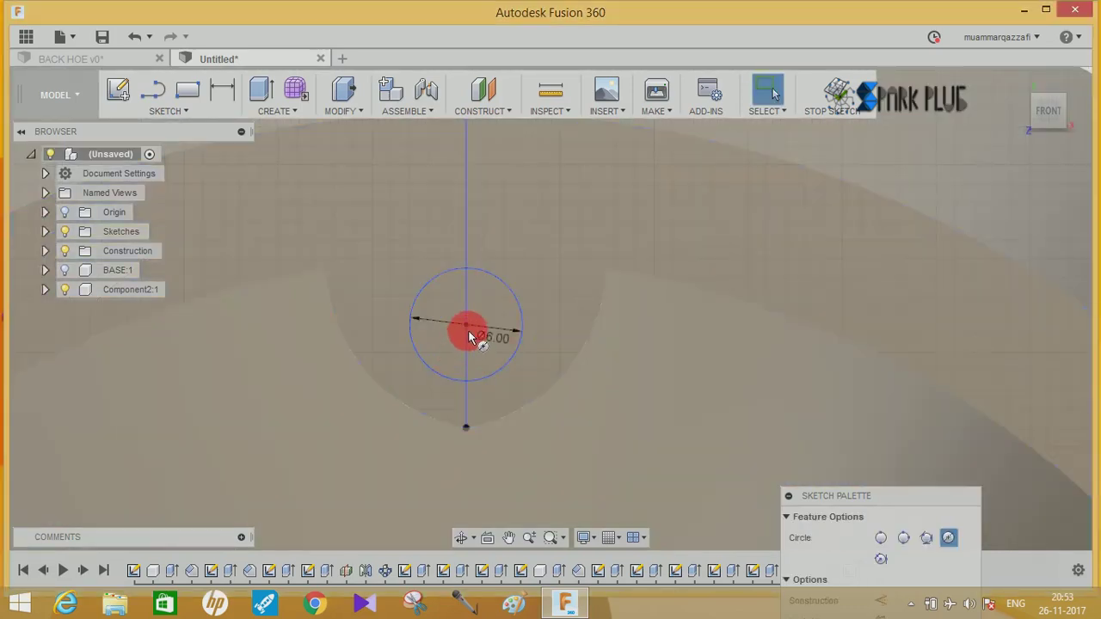
click(167, 111)
click(148, 437)
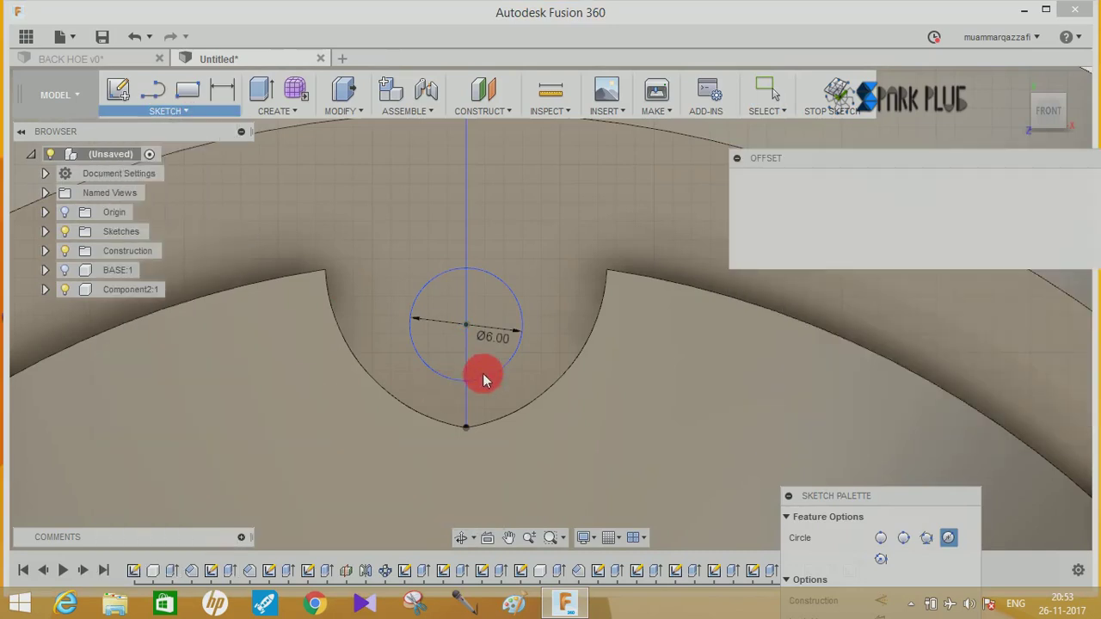
Offset the Ø6 mm circle 1.4 mm inward to create a concentric inner circle.
click(487, 374)
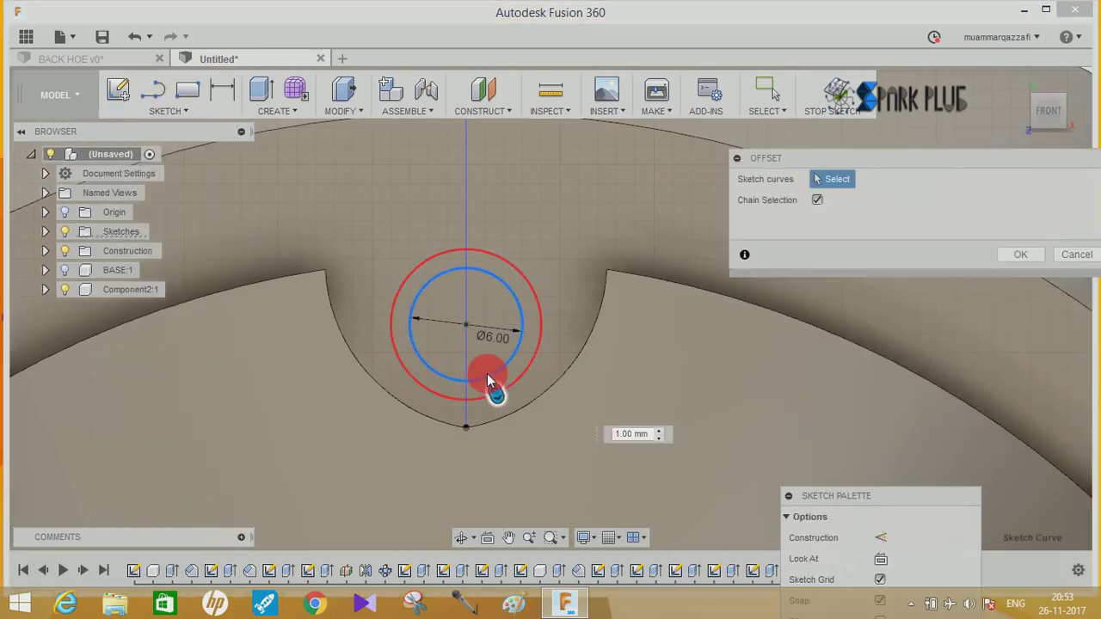
drag(490, 383, 486, 364)
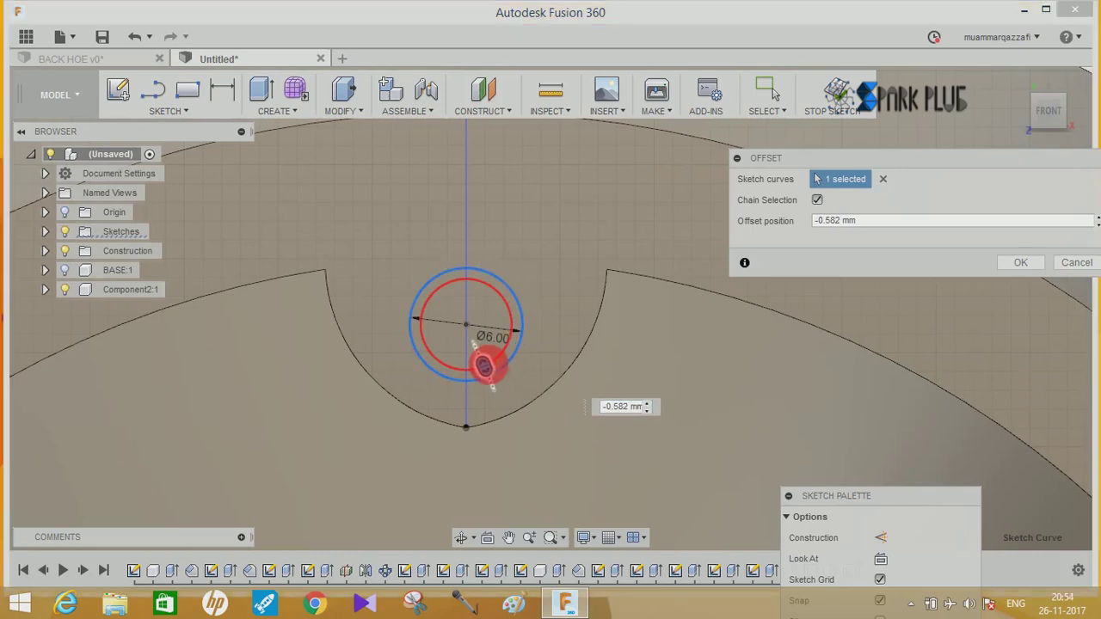
click(879, 220)
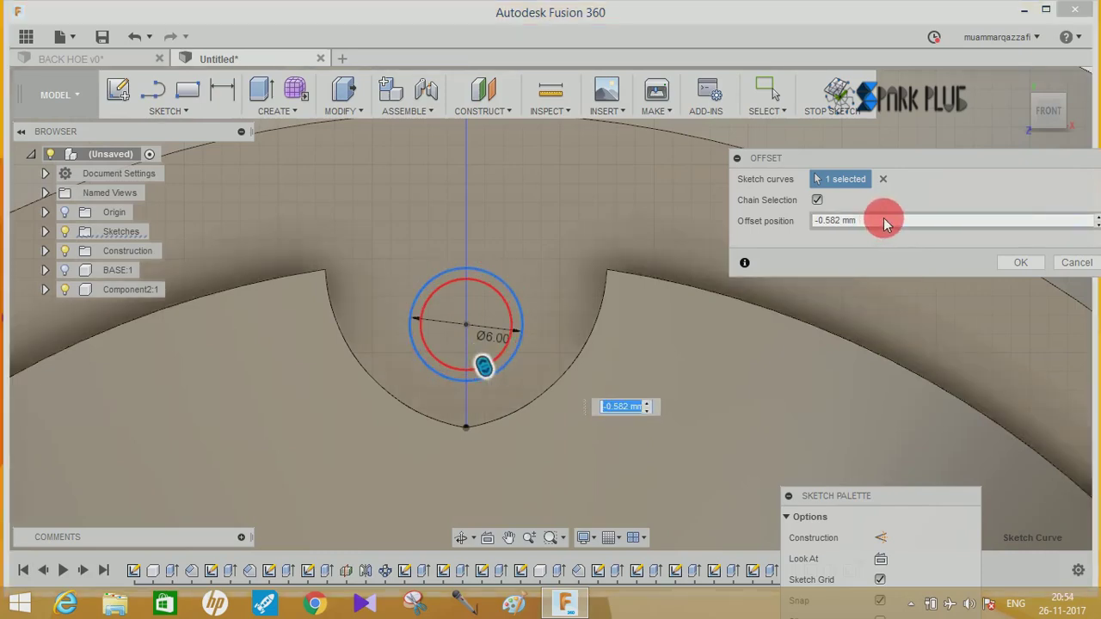
drag(485, 368, 487, 373)
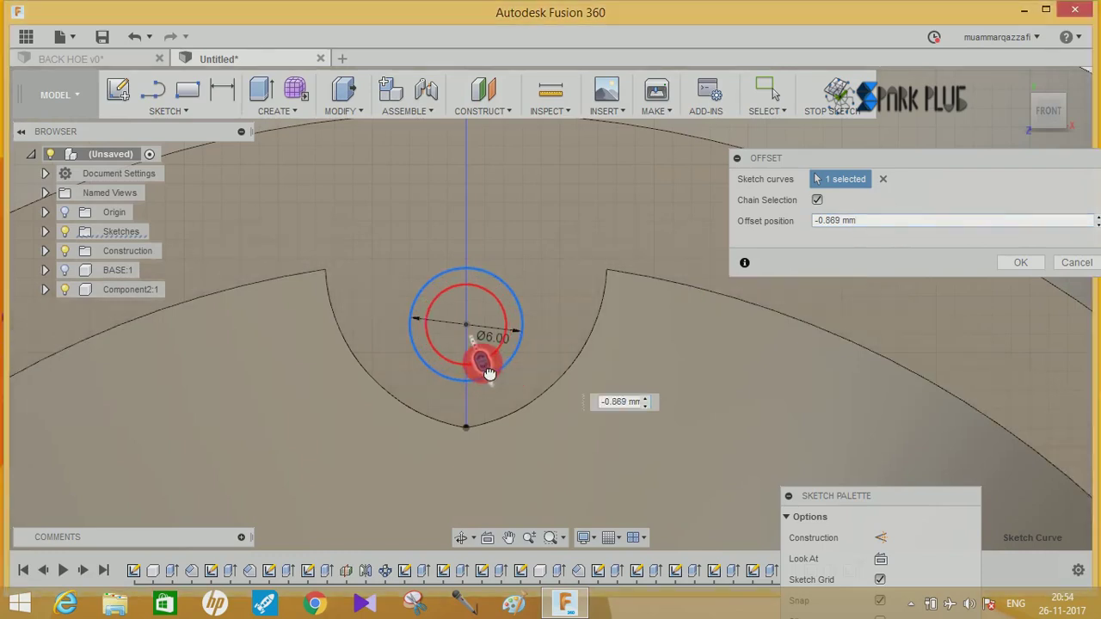
drag(487, 368, 488, 369)
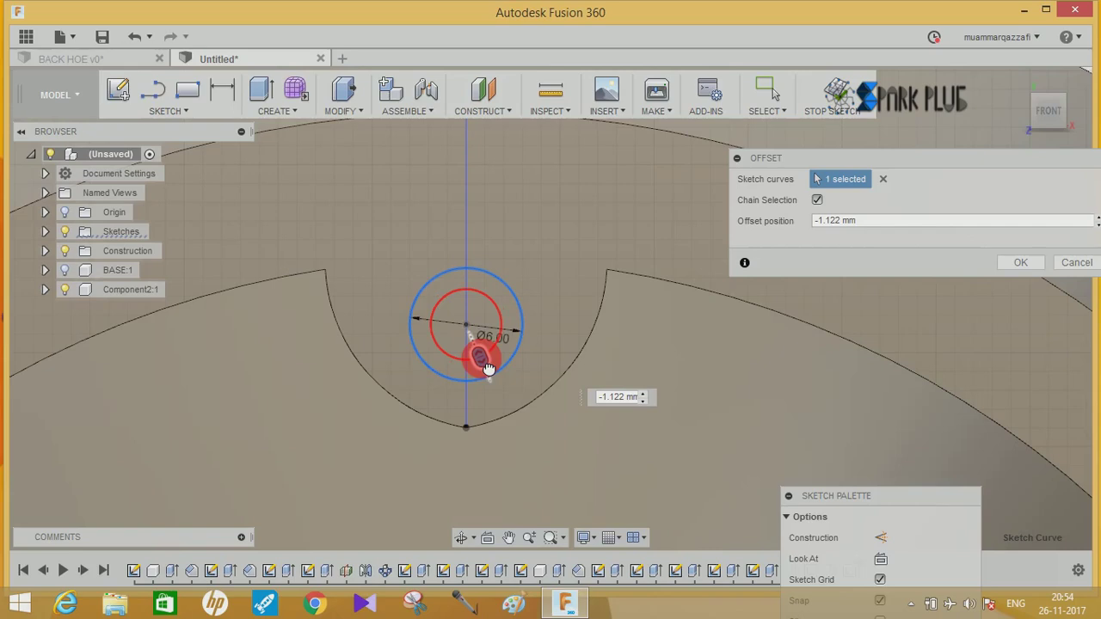
drag(485, 367, 485, 367)
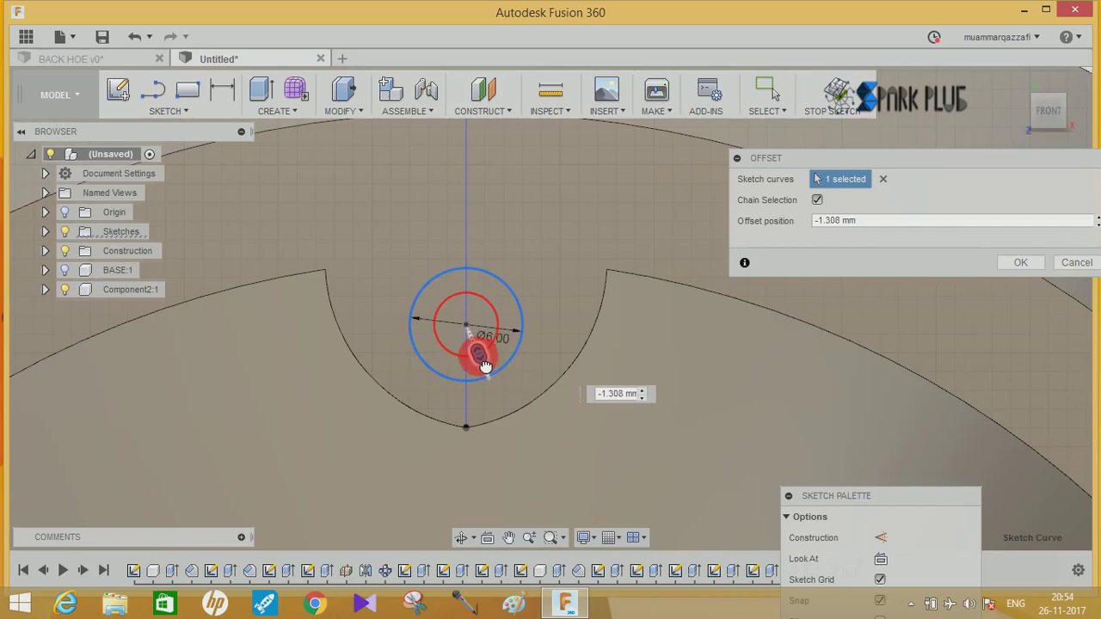
drag(838, 221, 698, 222)
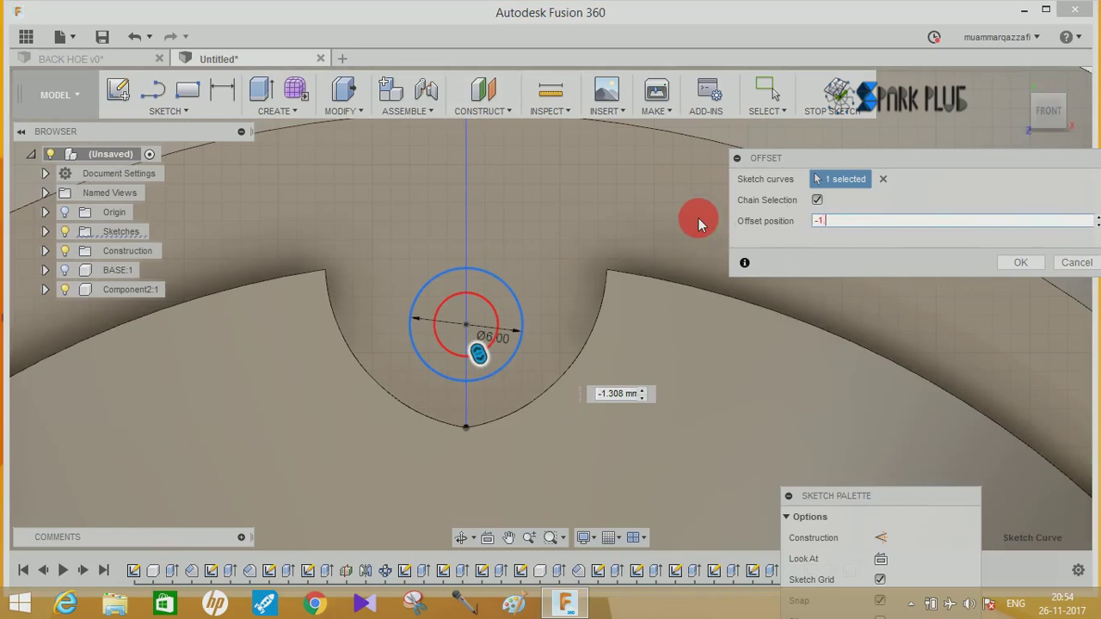
text(.4)
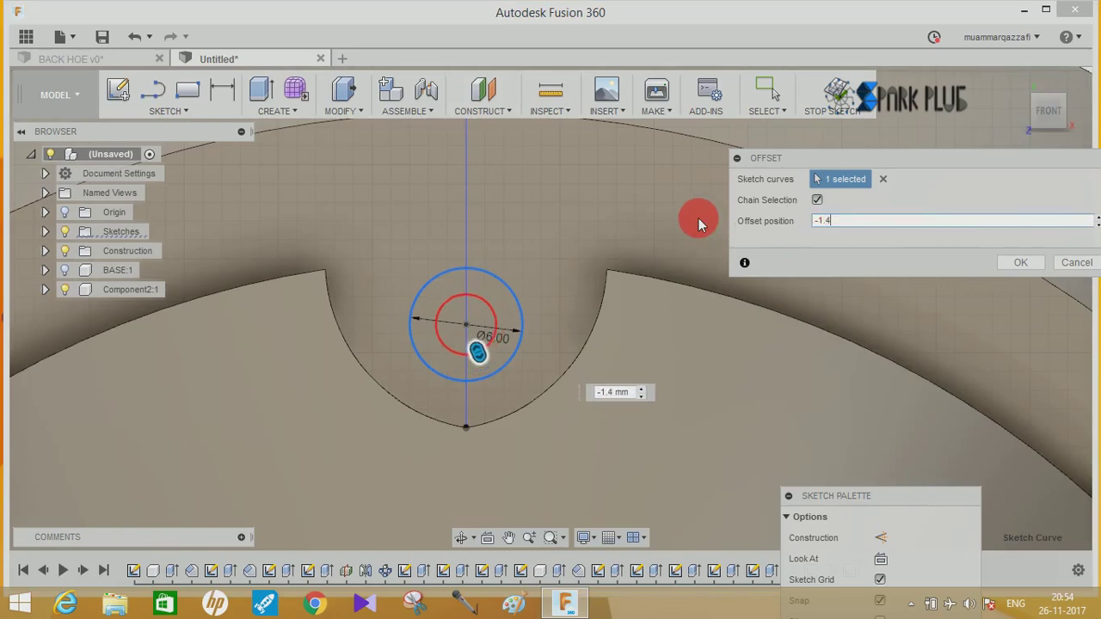
click(1020, 262)
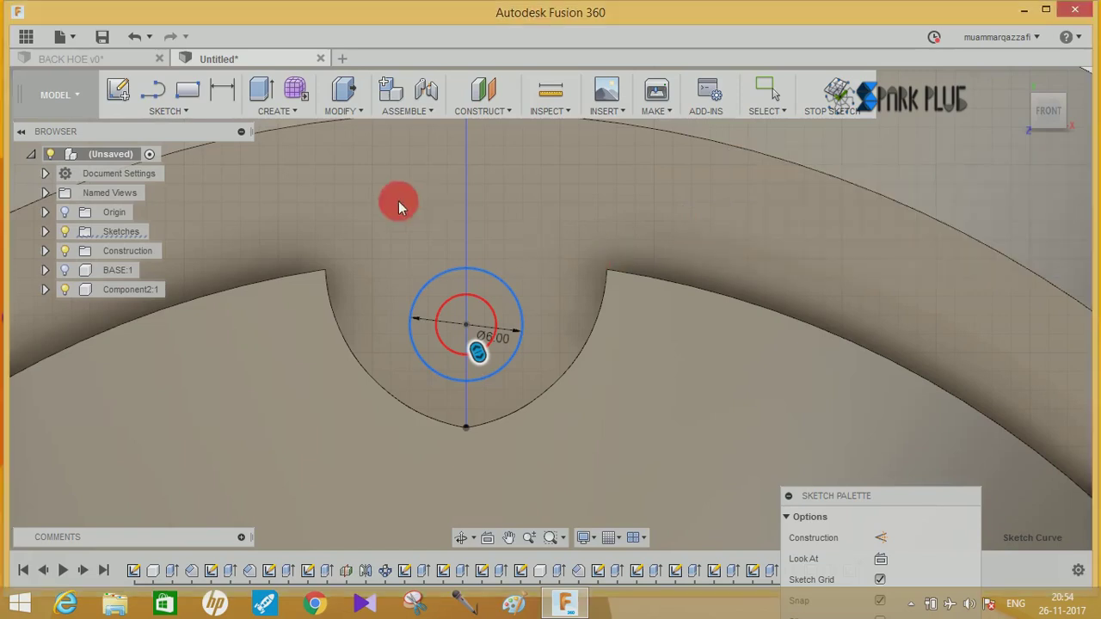
Extrude the ring between the two circles 3 mm, joined to the body.
click(466, 238)
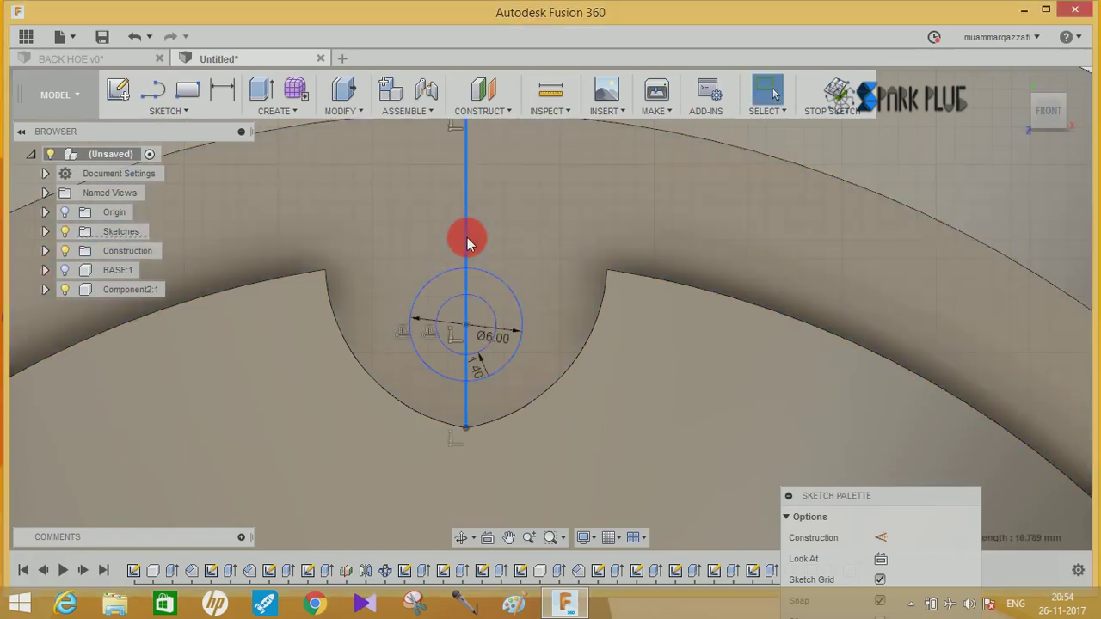
click(261, 89)
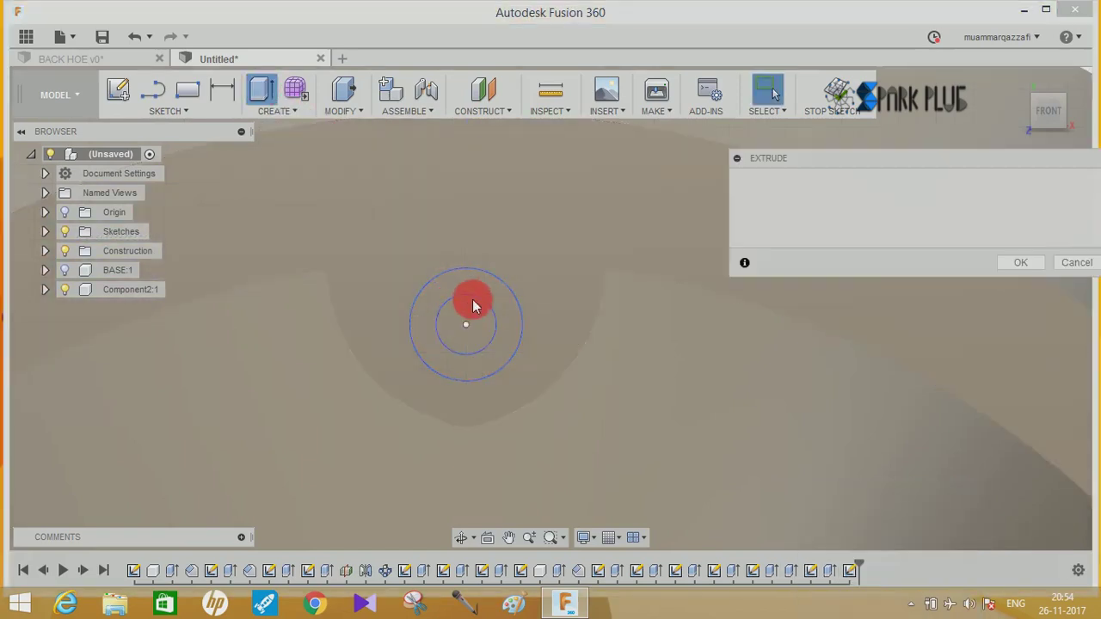
click(484, 299)
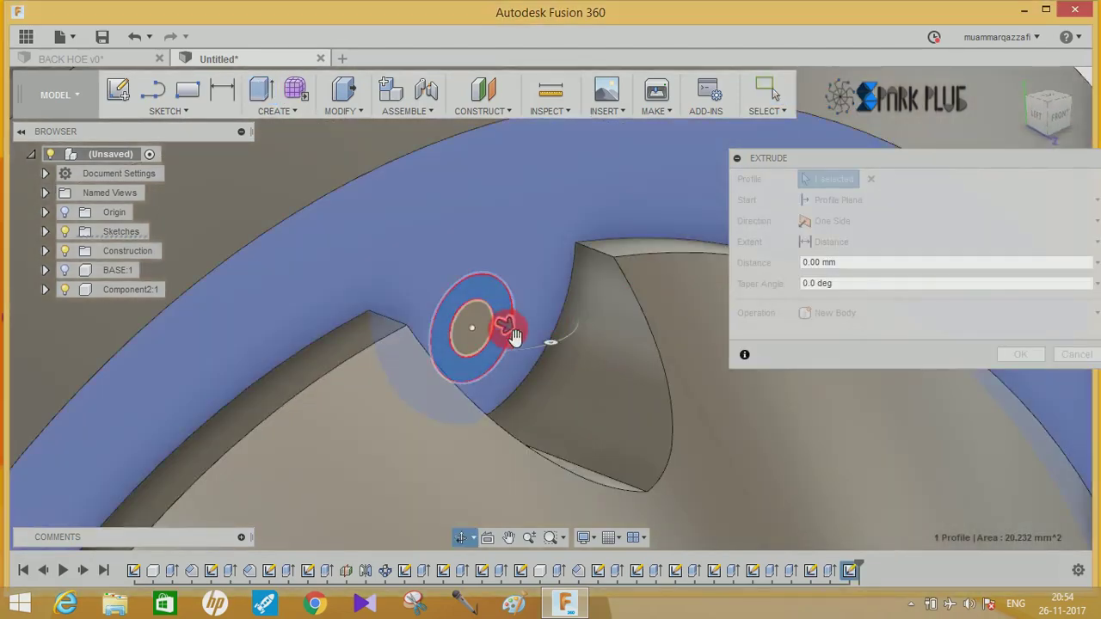
mouse_move(513, 336)
mouse_down()
mouse_move(553, 360)
mouse_move(867, 258)
mouse_up()
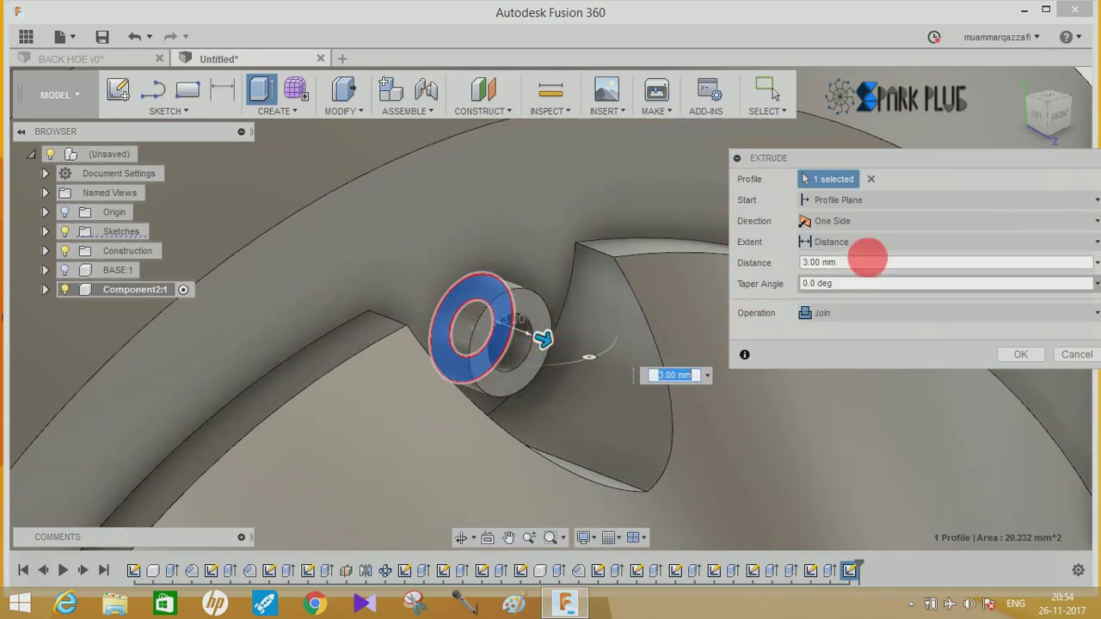
click(1021, 355)
mouse_move(863, 365)
shift+middle_down()
mouse_move(844, 361)
mouse_move(780, 259)
mouse_move(1022, 163)
mouse_move(946, 172)
shift+middle_up()
Start a circular feature pattern with the pin ring and notch cut selected.
click(292, 105)
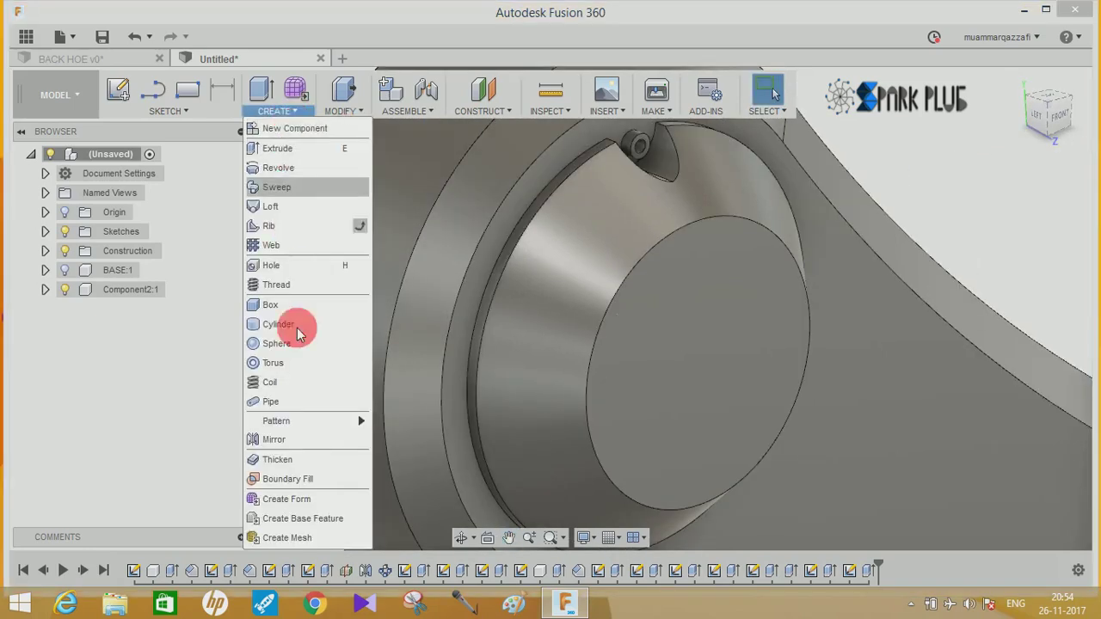
mouse_move(276, 420)
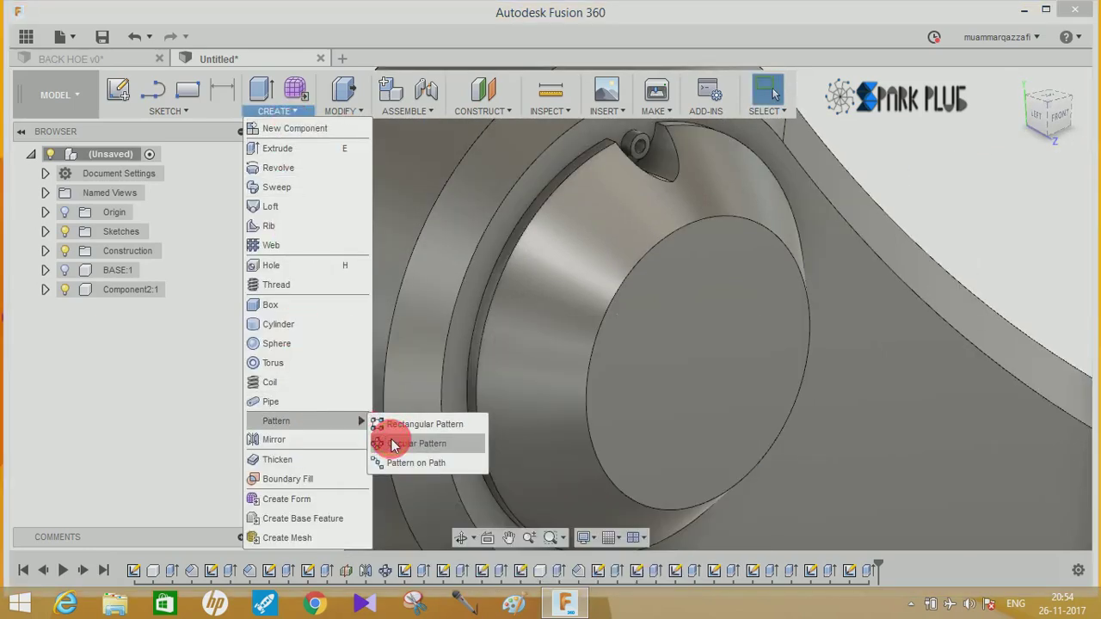
click(416, 442)
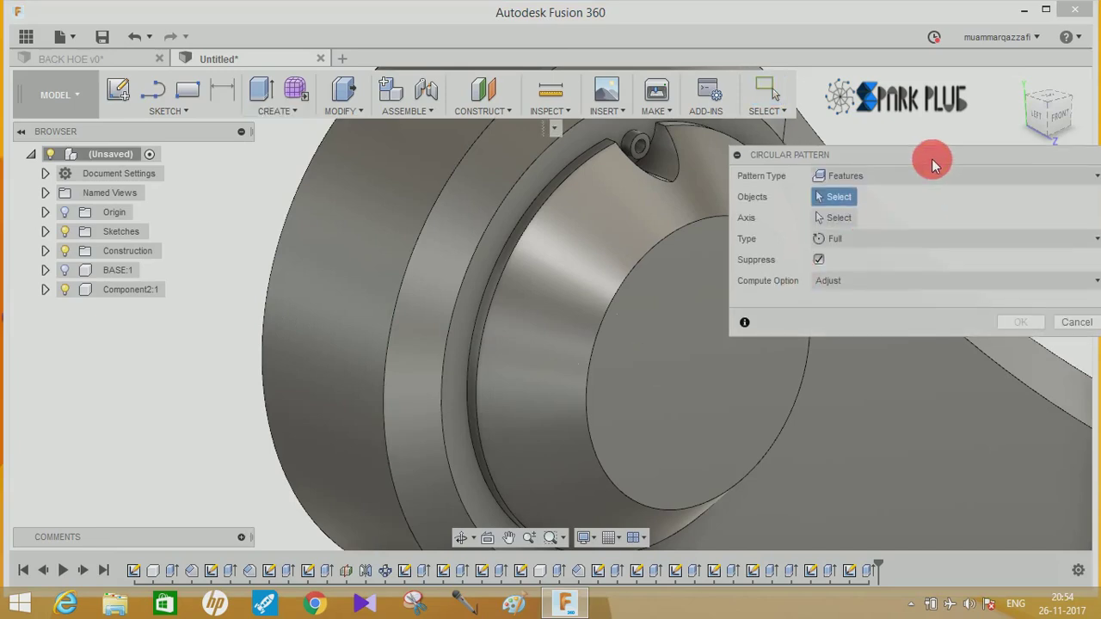
drag(932, 158, 951, 152)
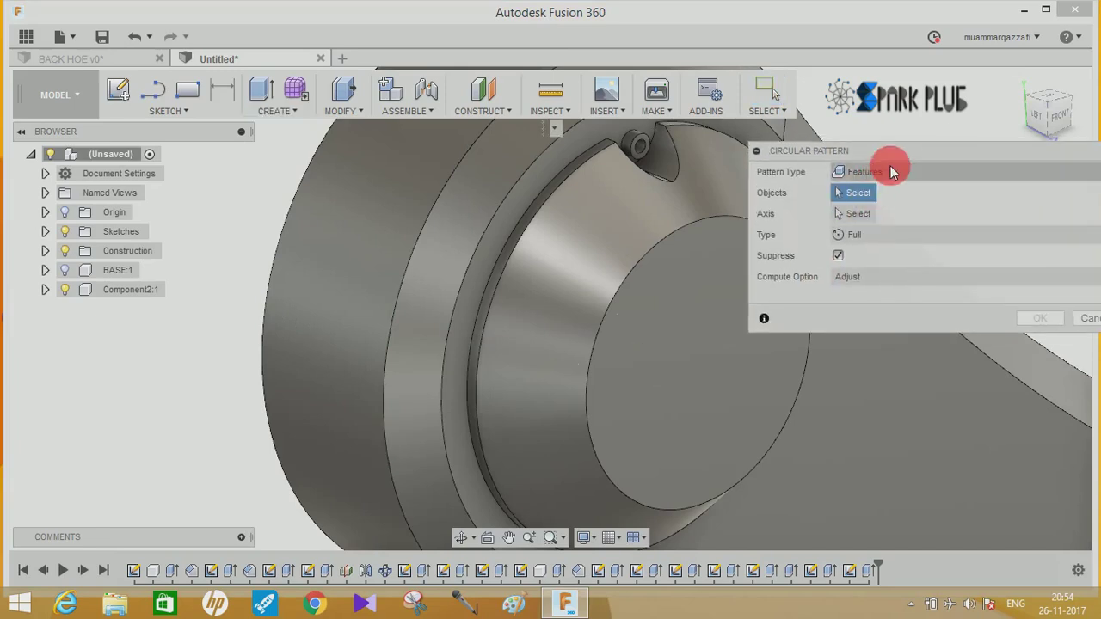
click(866, 572)
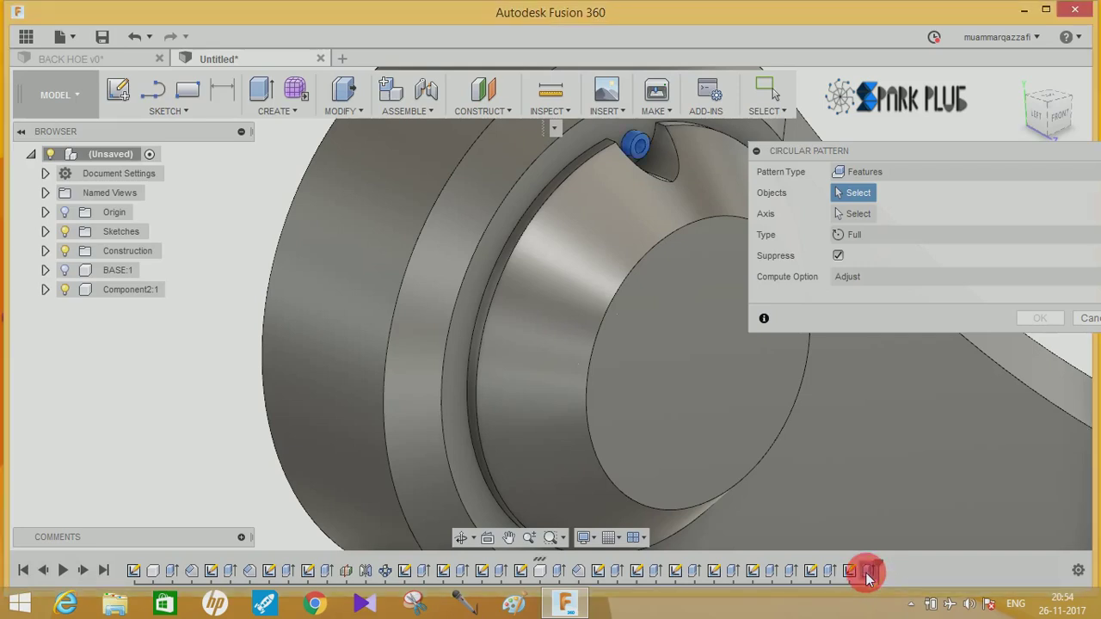
click(826, 572)
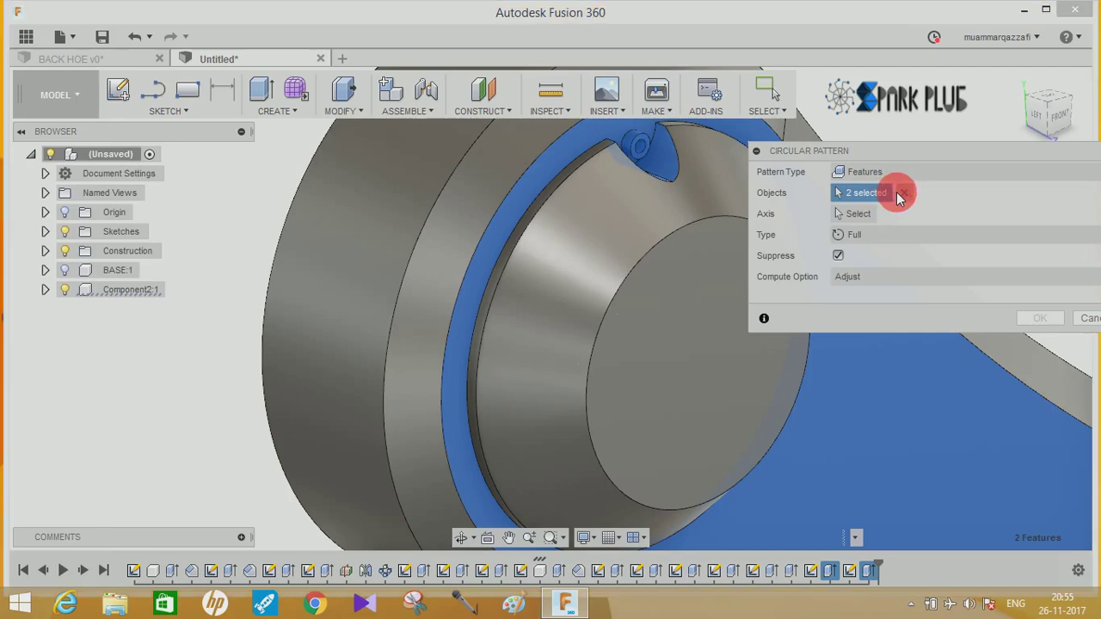
click(901, 194)
click(855, 198)
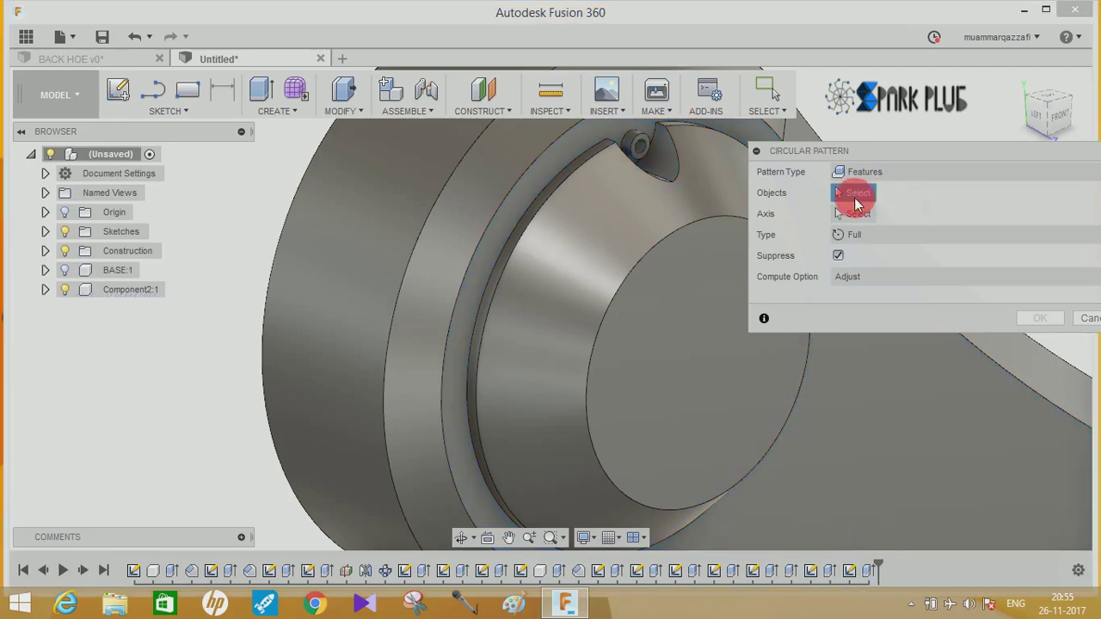
click(870, 570)
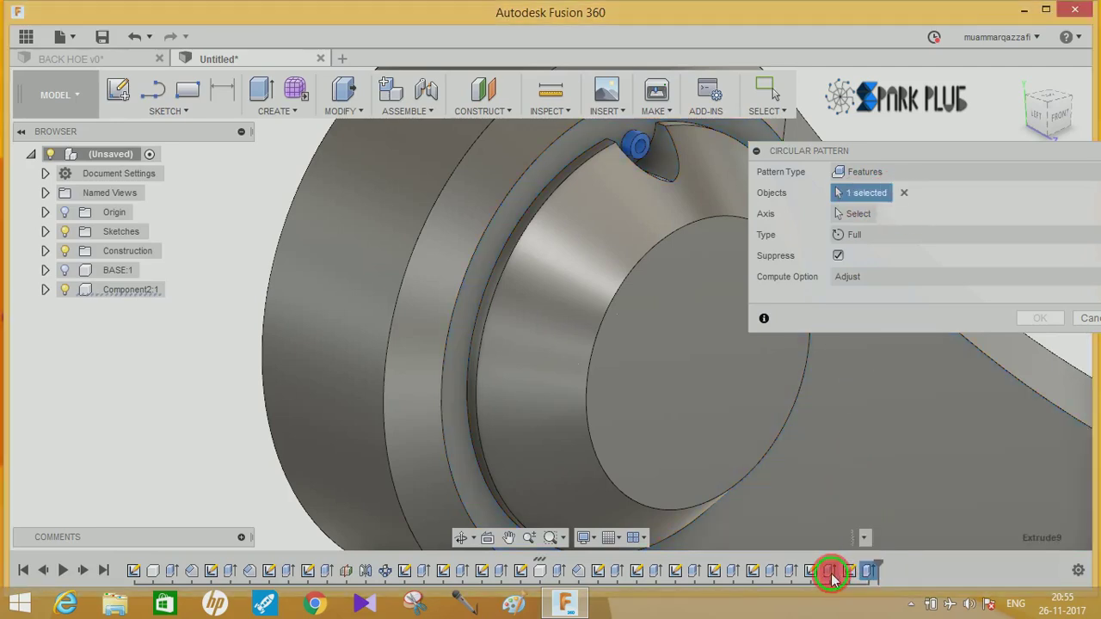
click(830, 572)
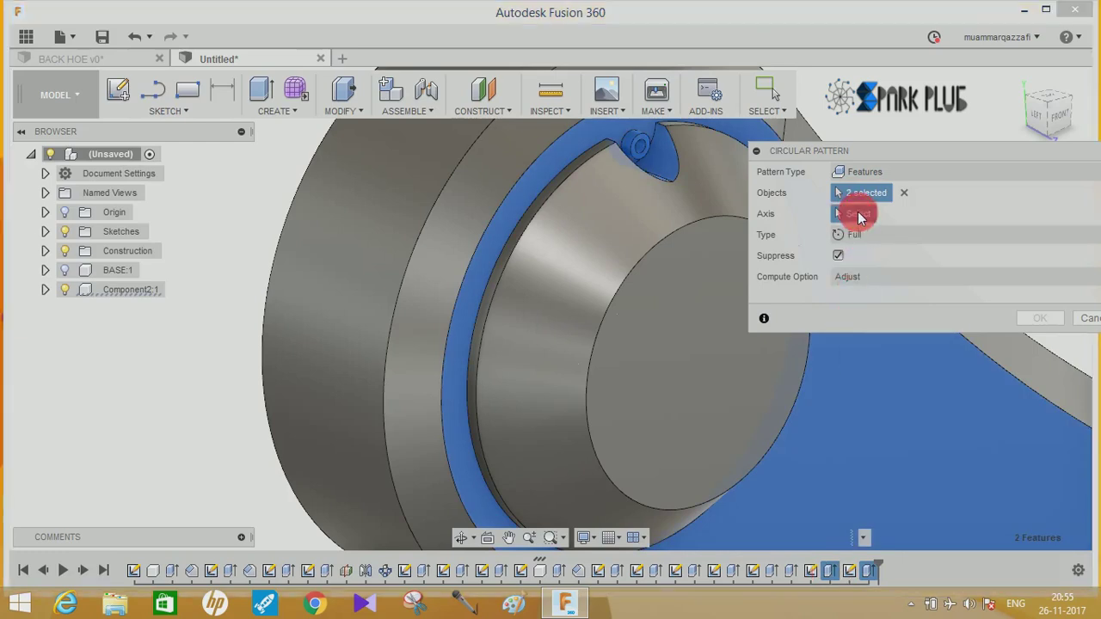
Use the hub's circular edge as axis and set the pattern to 12 copies.
click(847, 212)
click(642, 266)
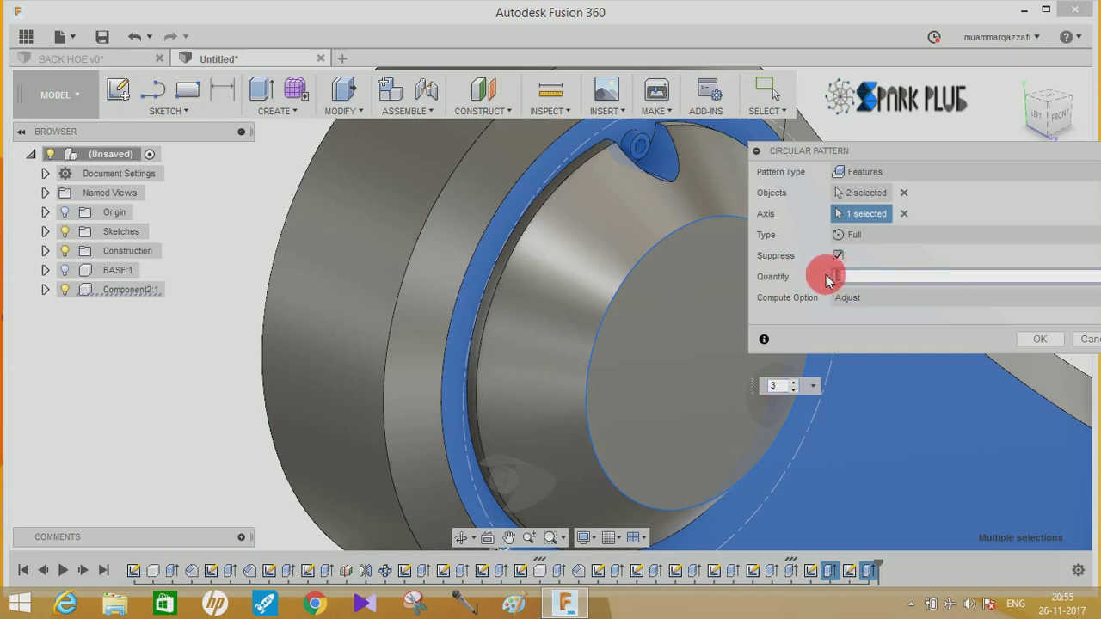
click(813, 281)
text(12)
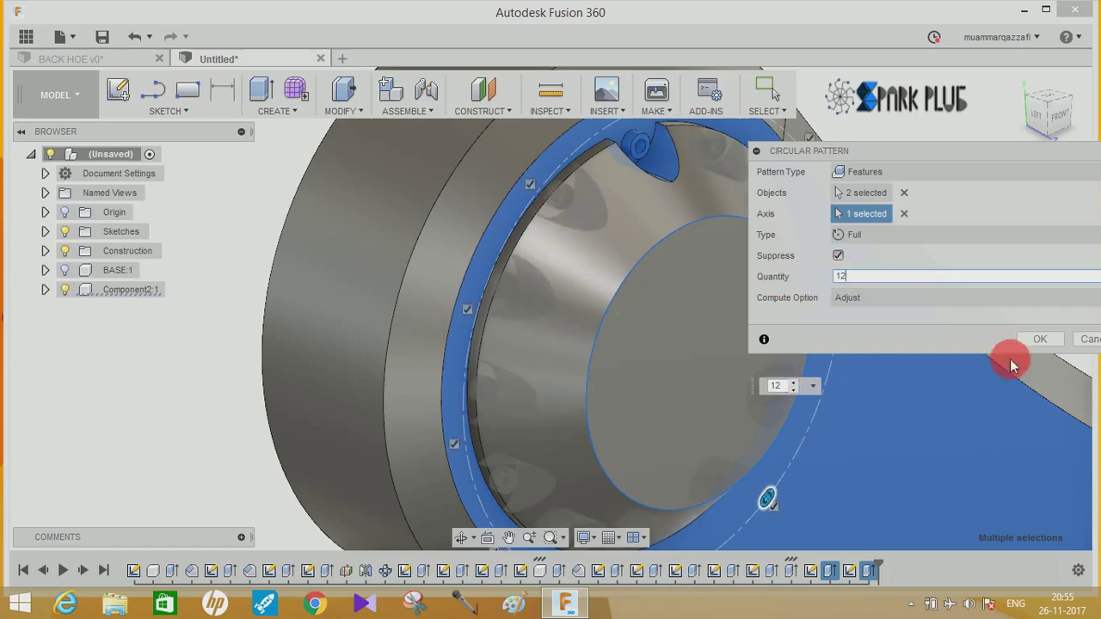
click(1040, 339)
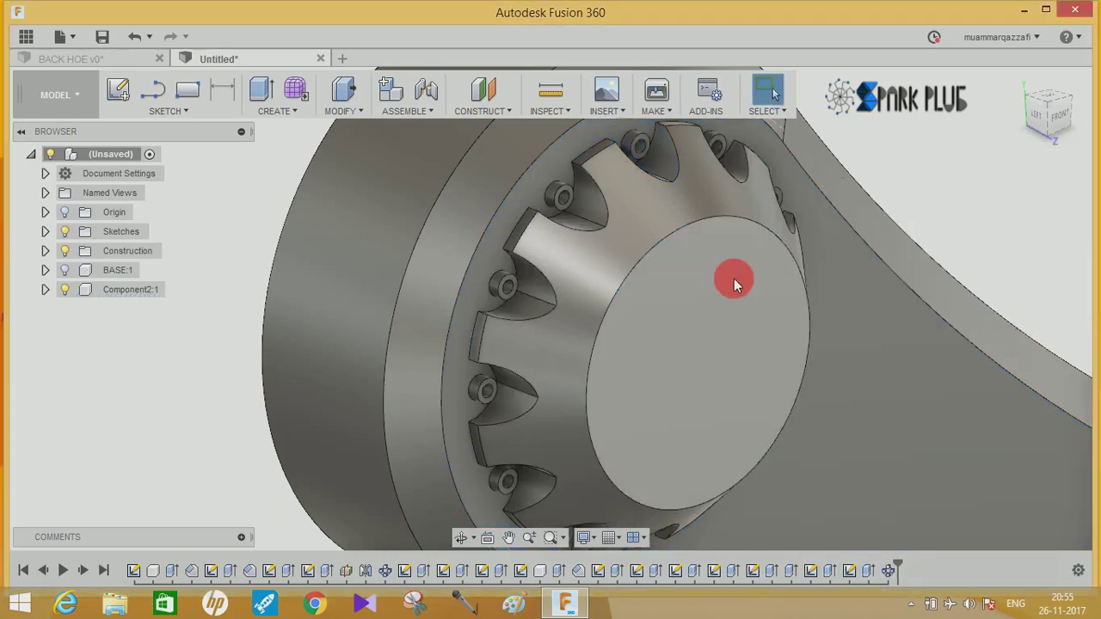
Sketch on the hub's central face and draw a 26 mm circle at the hub centre.
mouse_move(659, 241)
shift+middle_down()
mouse_move(640, 245)
mouse_move(730, 241)
mouse_move(648, 224)
mouse_move(608, 261)
mouse_move(620, 232)
mouse_move(768, 255)
mouse_move(806, 229)
mouse_move(785, 252)
mouse_move(683, 246)
mouse_move(683, 221)
mouse_move(755, 245)
mouse_move(880, 198)
shift+middle_up()
key(F6)
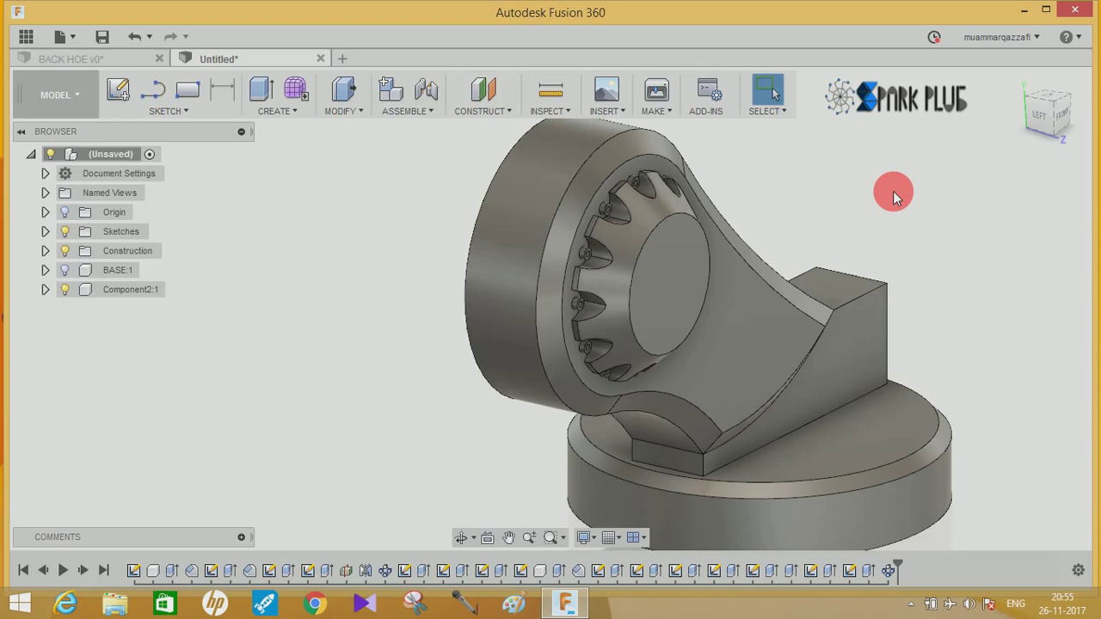
click(685, 263)
click(118, 89)
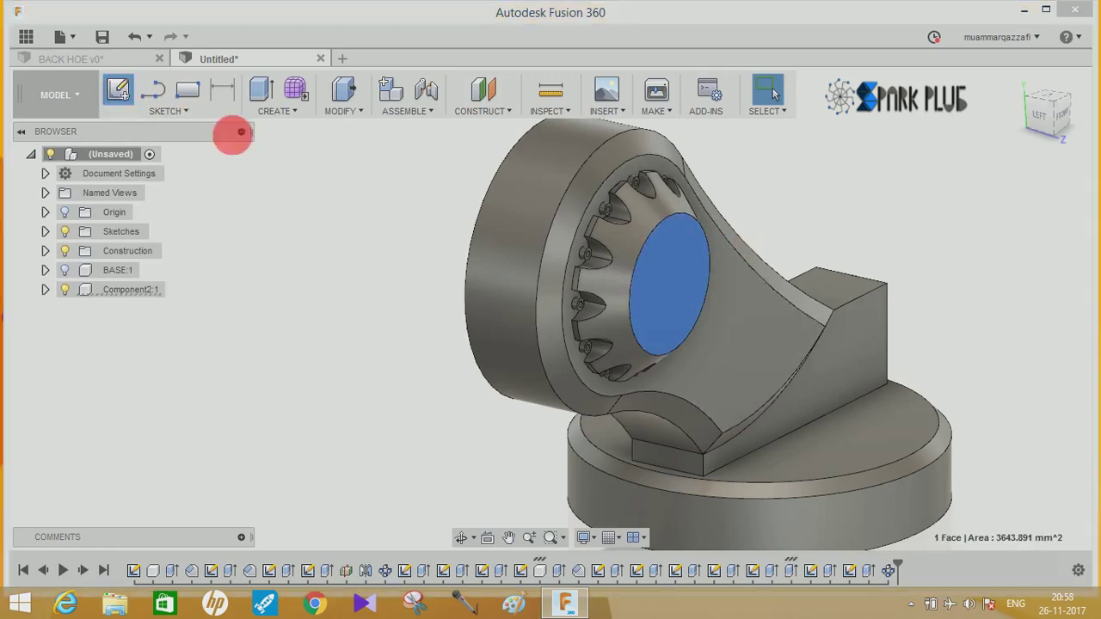
click(520, 350)
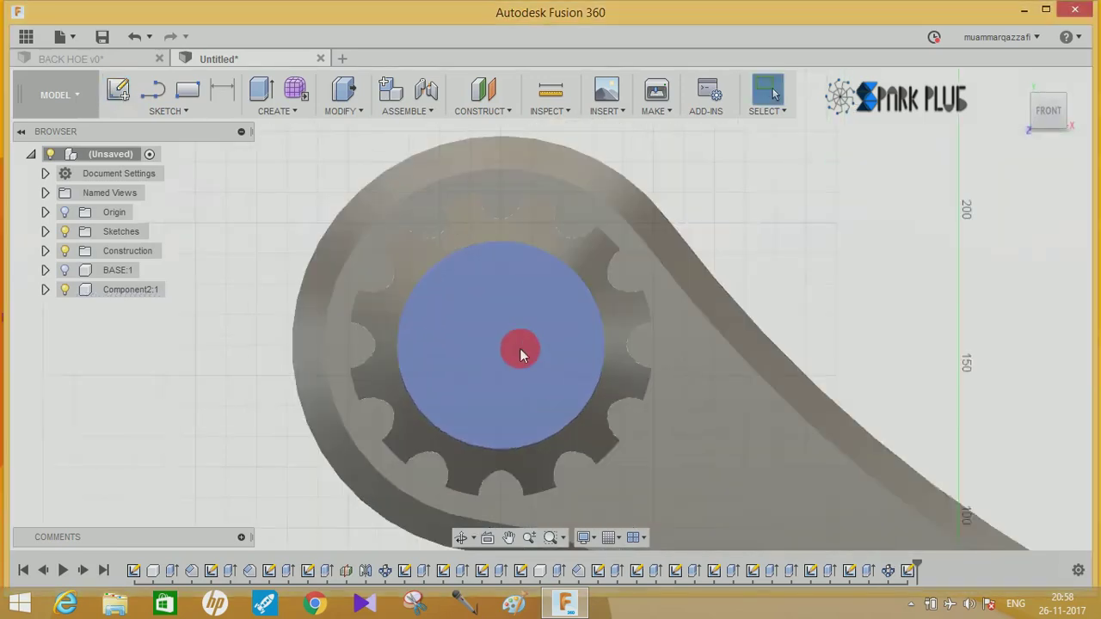
key(c)
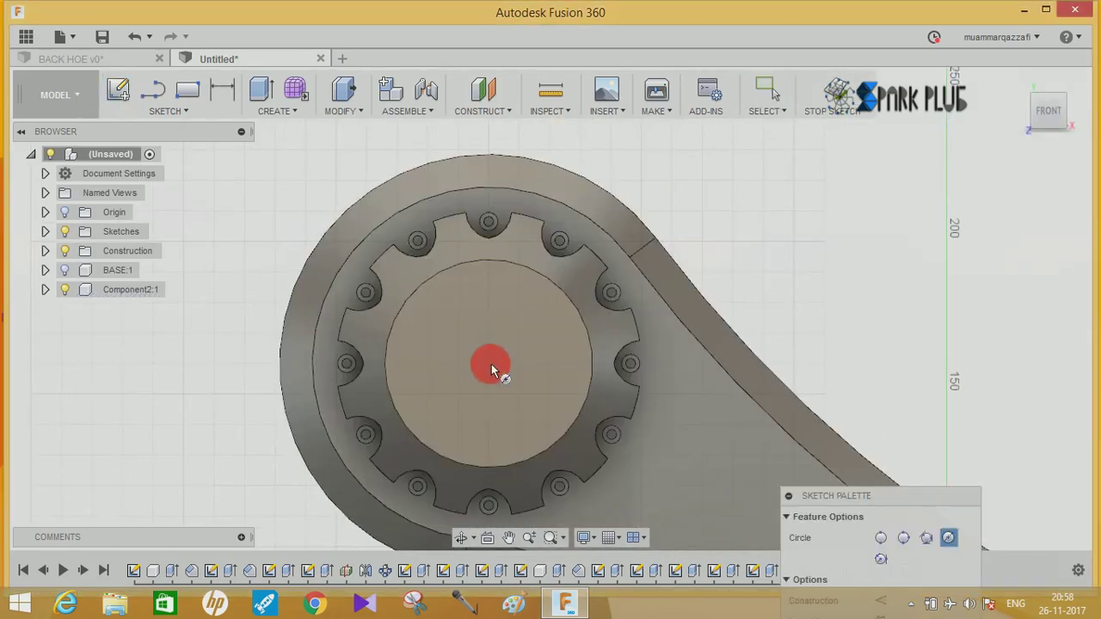
click(489, 363)
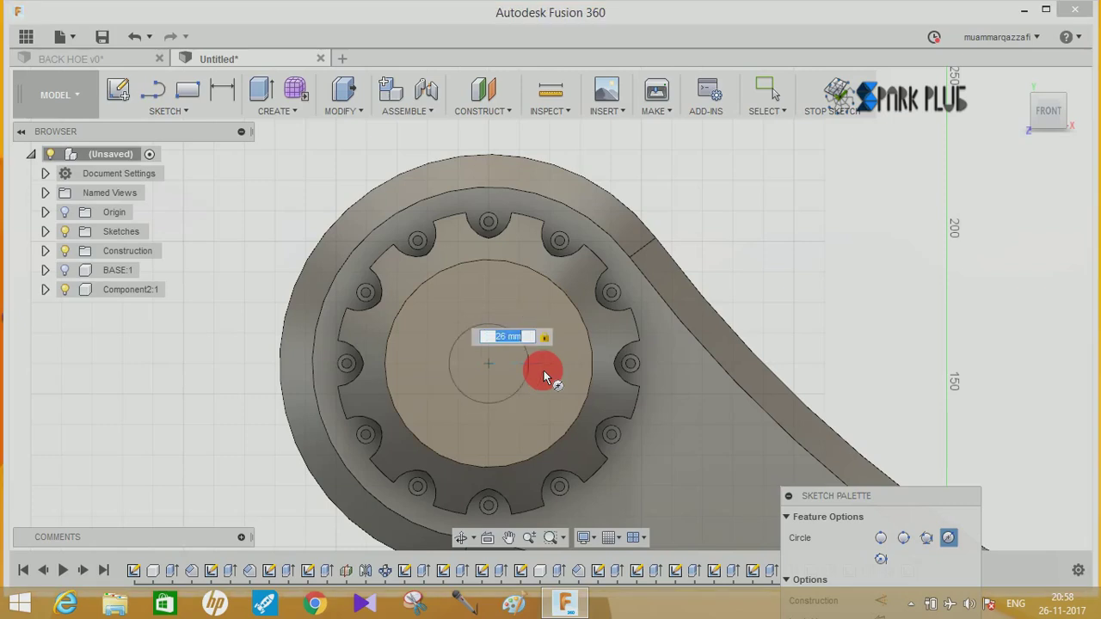
key(Return)
key(Escape)
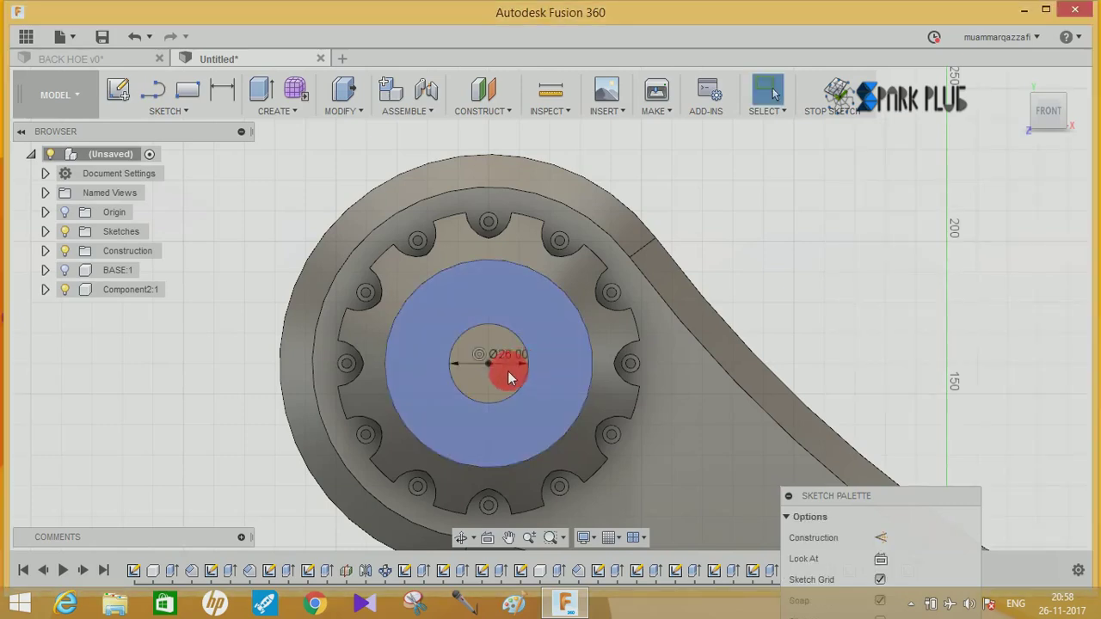
Add a concentric 50 mm diameter circle around the 26 mm circle.
middle_drag(480, 375, 445, 413)
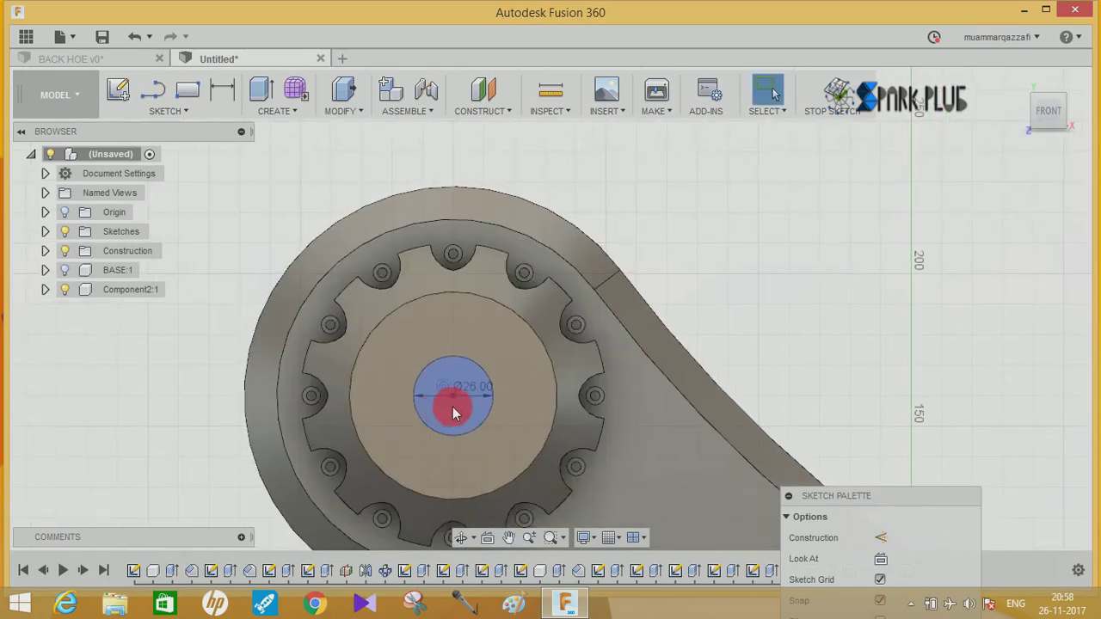
scroll(453, 412, up, 2)
scroll(453, 414, up, 1)
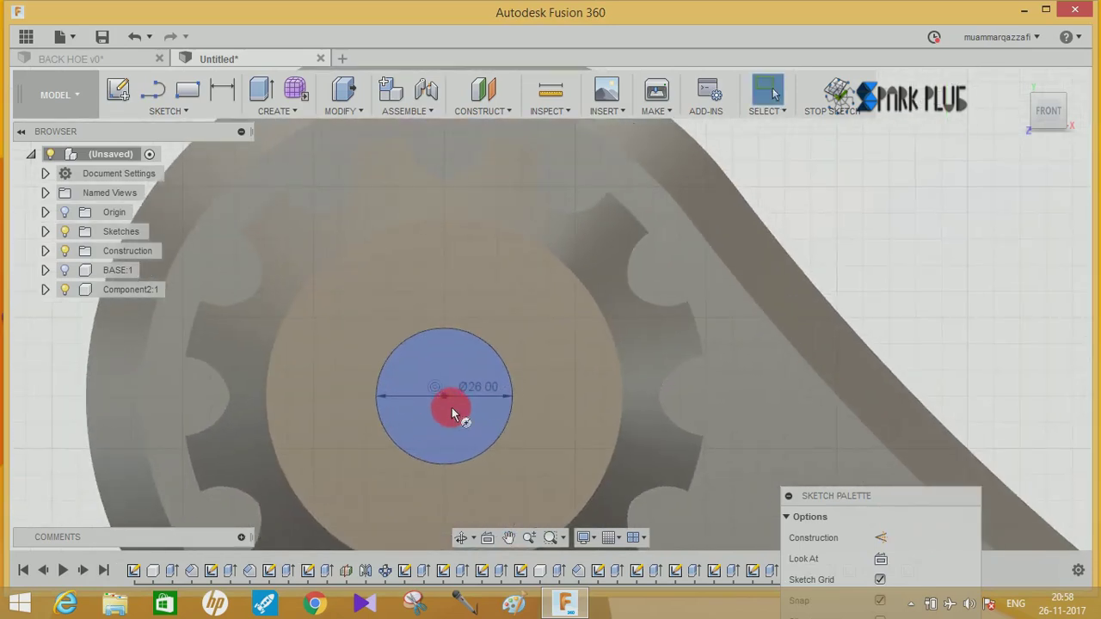
key(c)
click(444, 397)
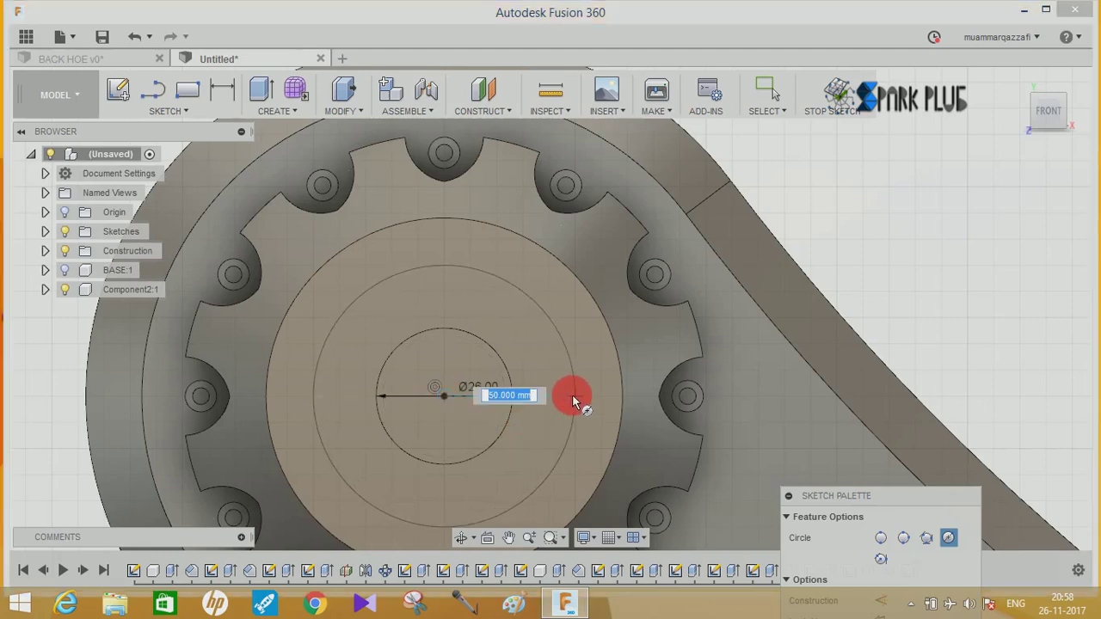
text(50)
key(Return)
key(Escape)
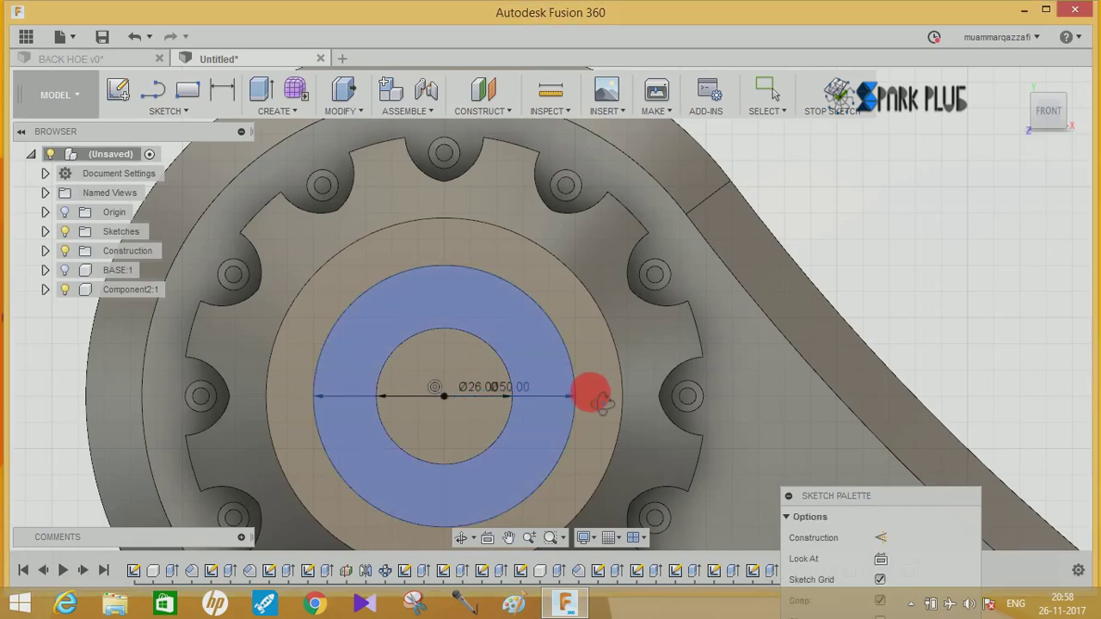
mouse_move(590, 389)
shift+middle_down()
mouse_move(619, 392)
mouse_move(590, 439)
shift+middle_up()
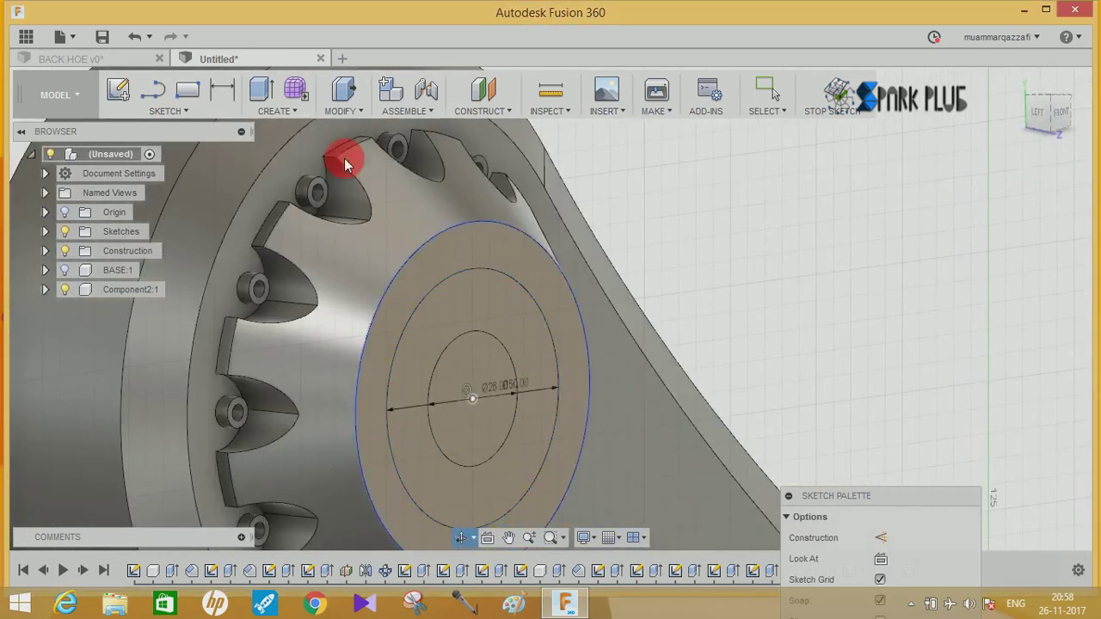
Start an extrusion with the ring and inner circle profiles selected, editing the distance.
click(256, 89)
click(460, 300)
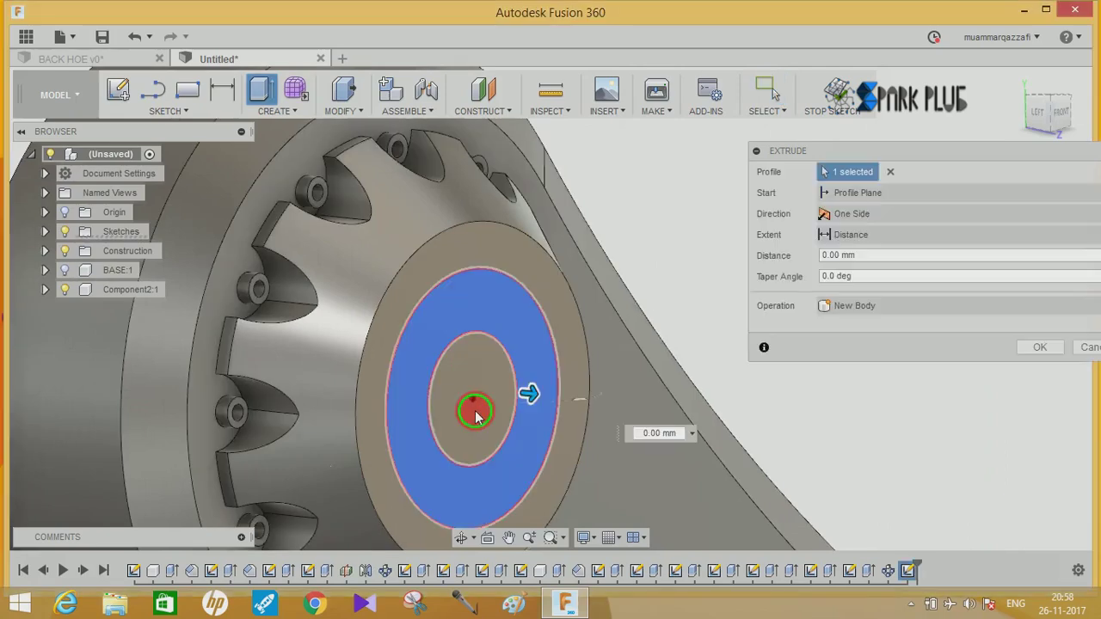
click(476, 413)
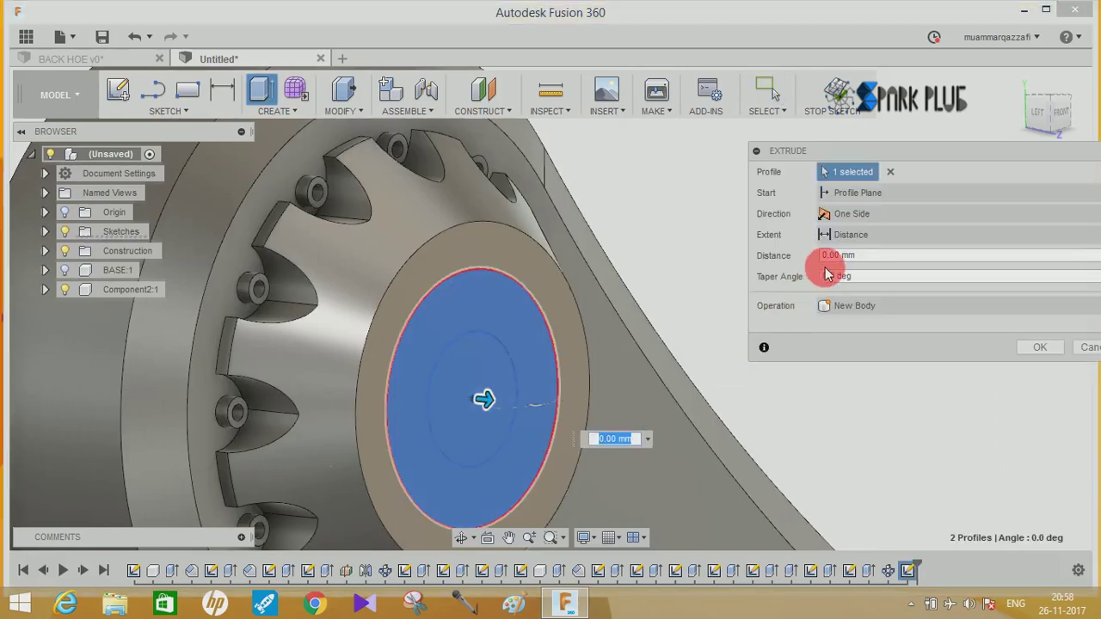
click(873, 258)
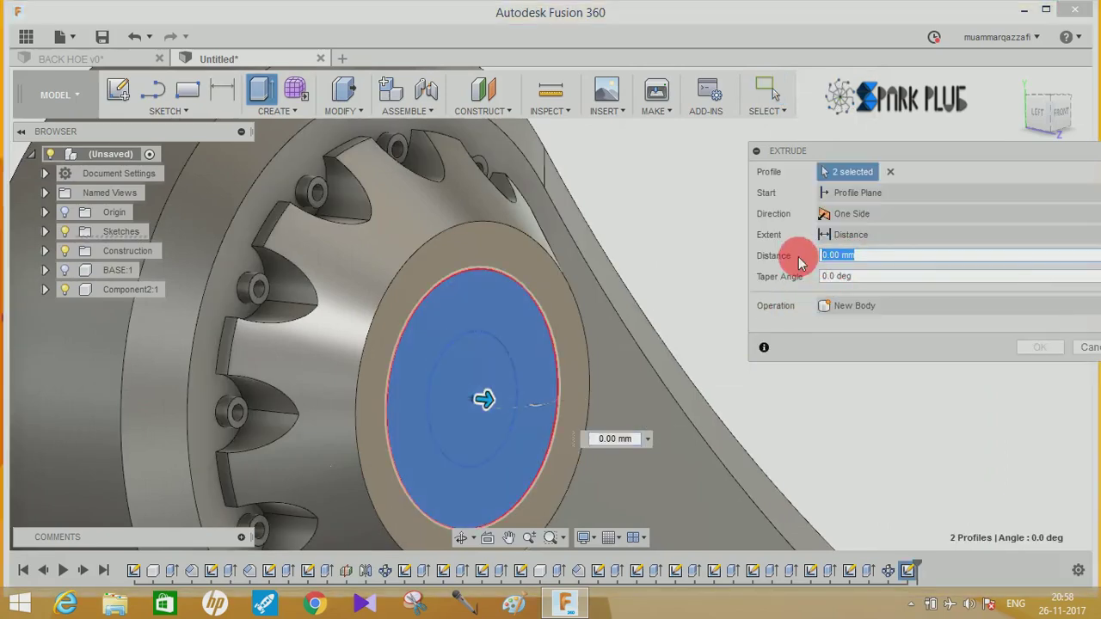
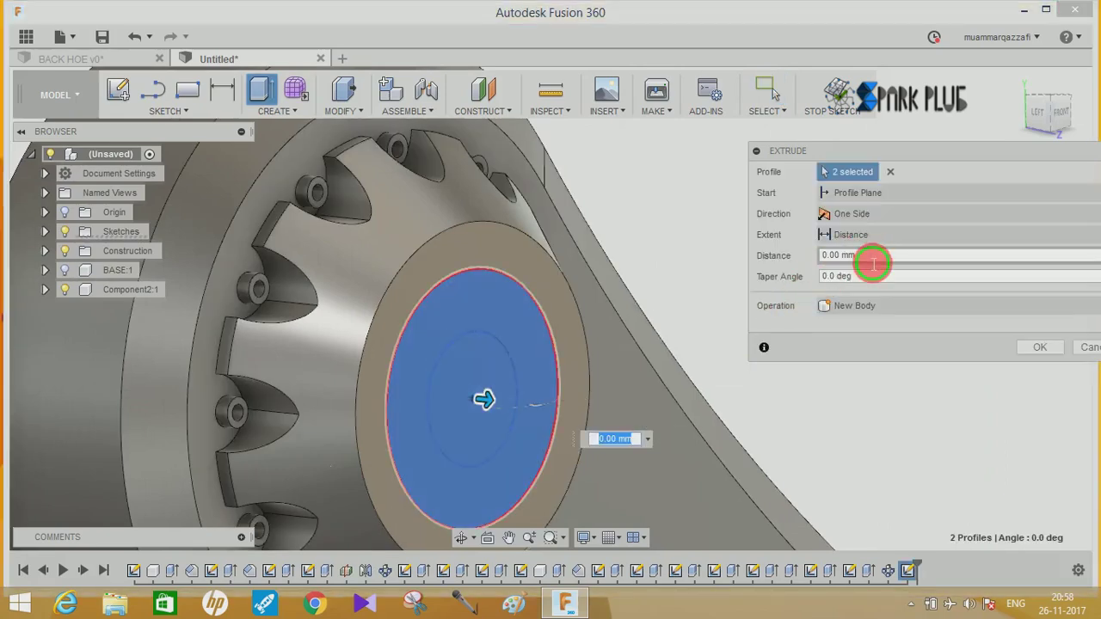
Finish the 1 mm join extrusion of both profiles and start a sketch on the hub's inner circular face.
click(1038, 346)
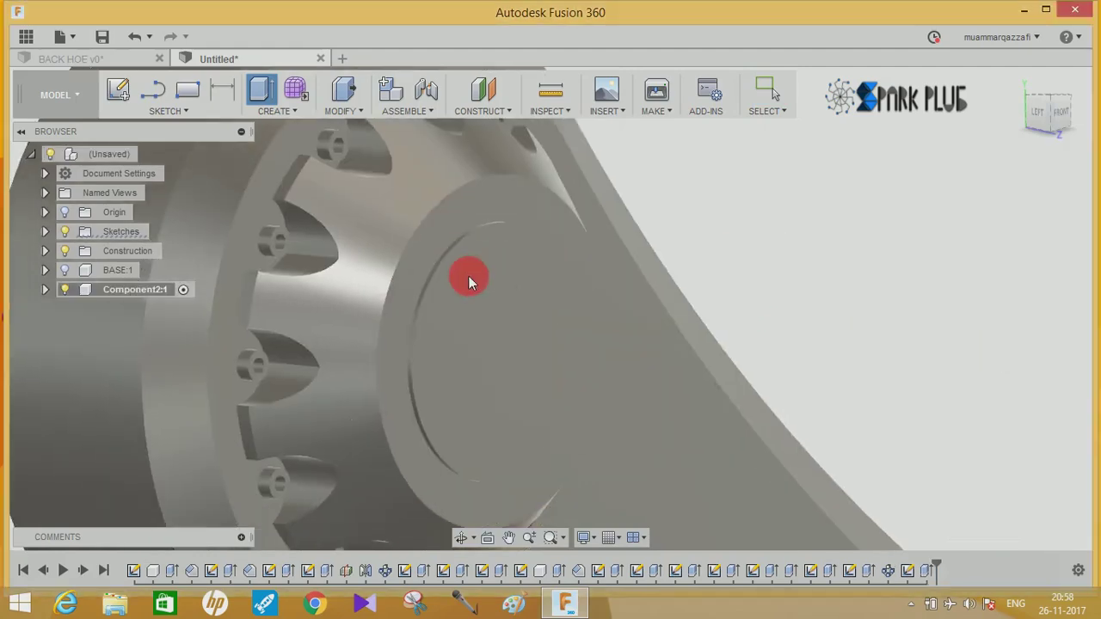
click(469, 276)
click(118, 91)
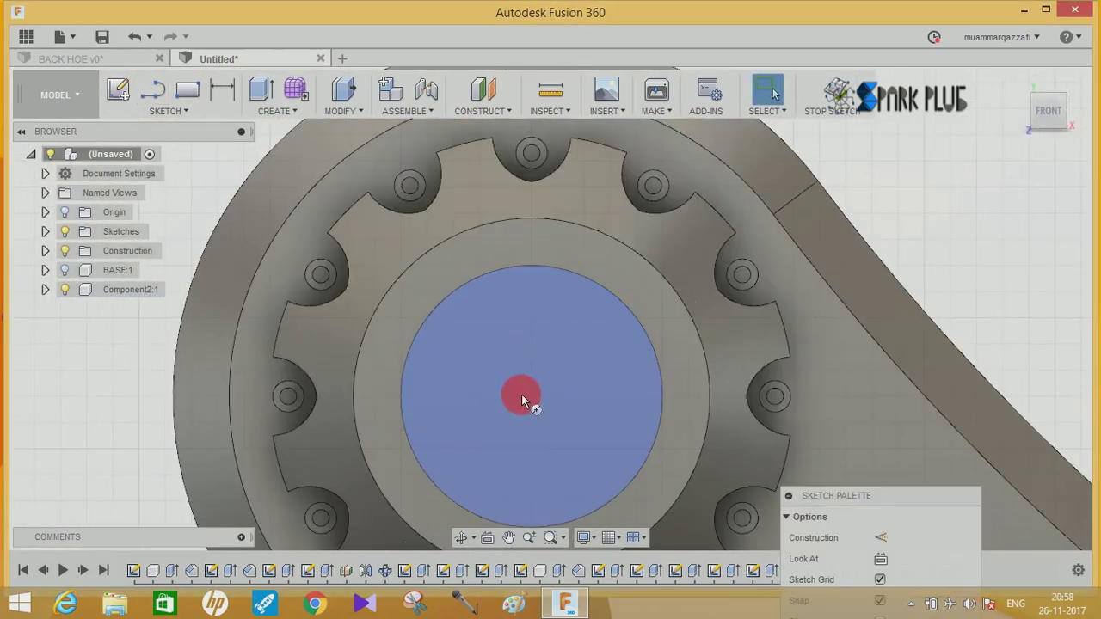
Draw a Ø26 circle centred on the origin.
key(c)
click(531, 396)
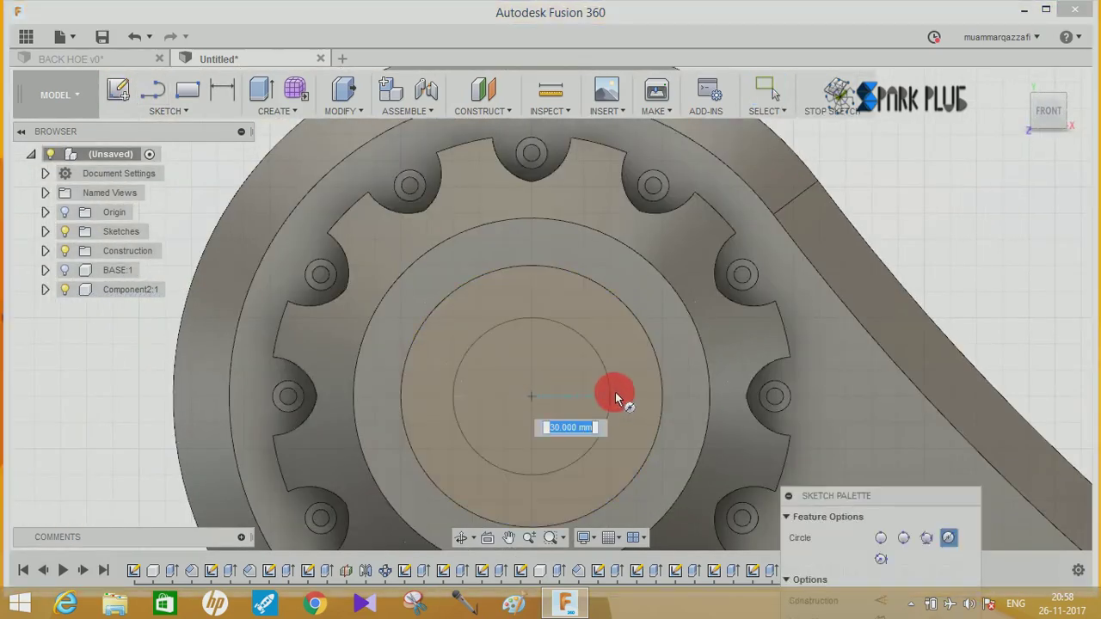
text(26)
key(Return)
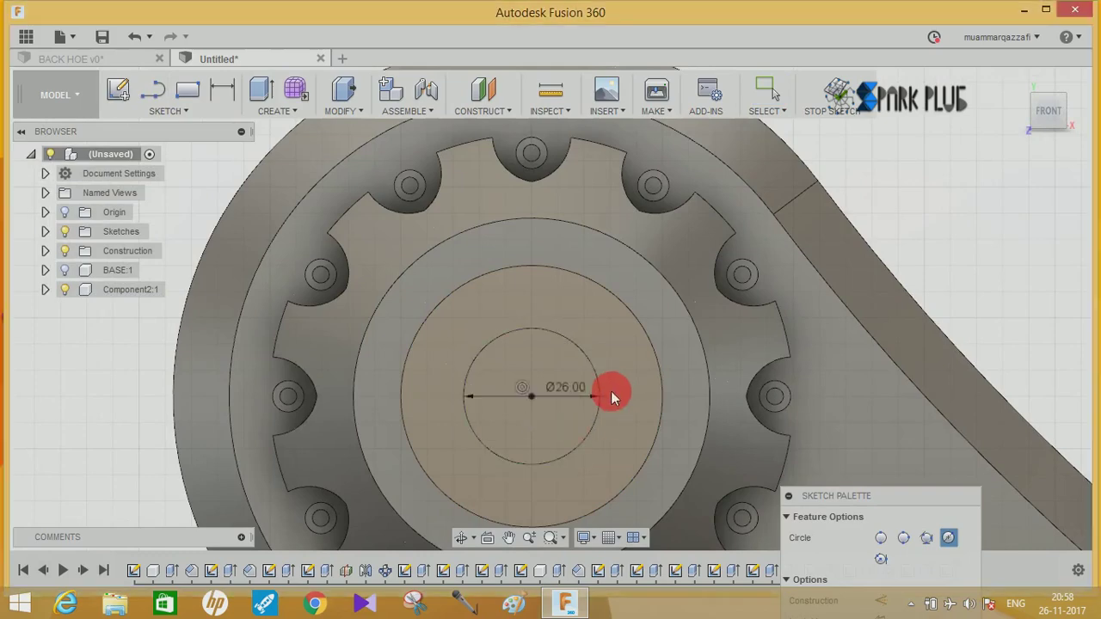
key(Escape)
scroll(513, 374, up, 2)
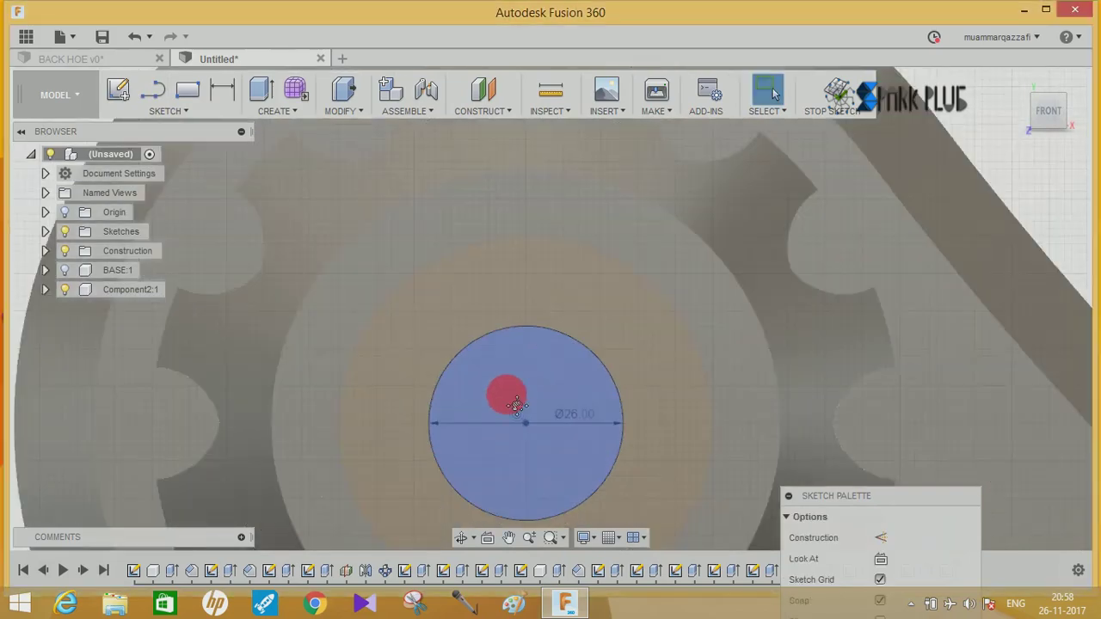
Draw a vertical line and a slanted line from the Ø26 circle to the surrounding circle.
key(l)
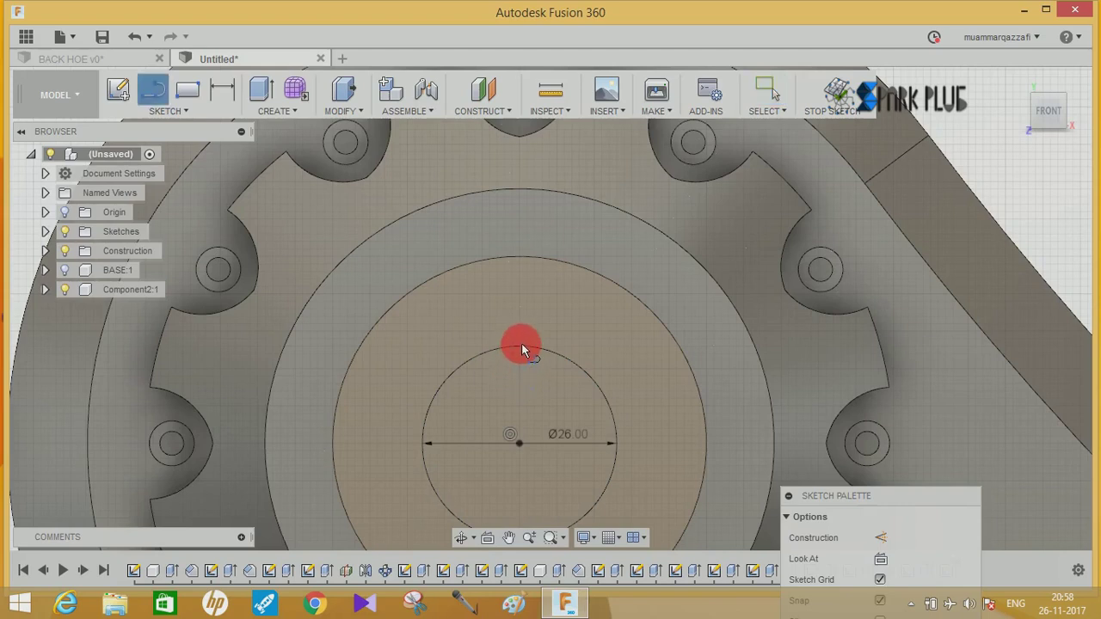
click(520, 347)
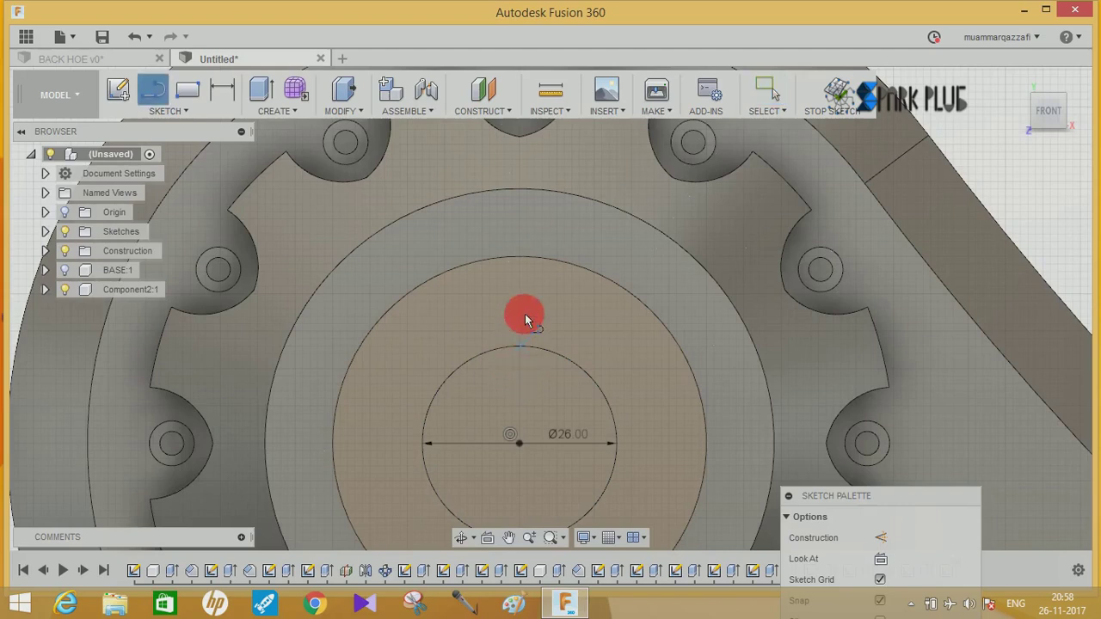
click(521, 258)
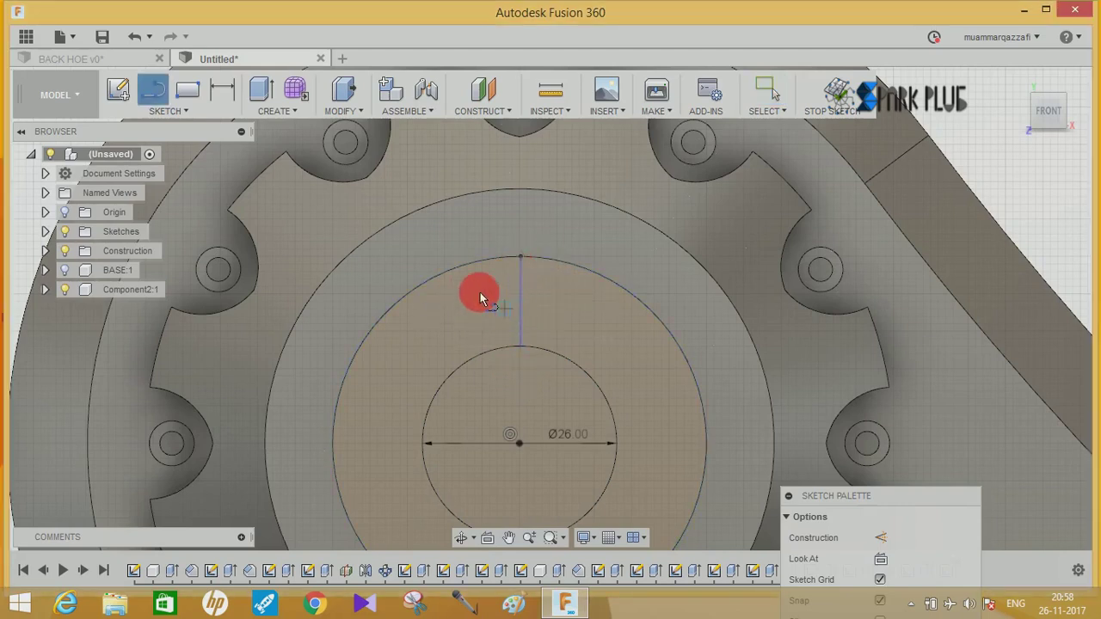
click(463, 267)
click(495, 356)
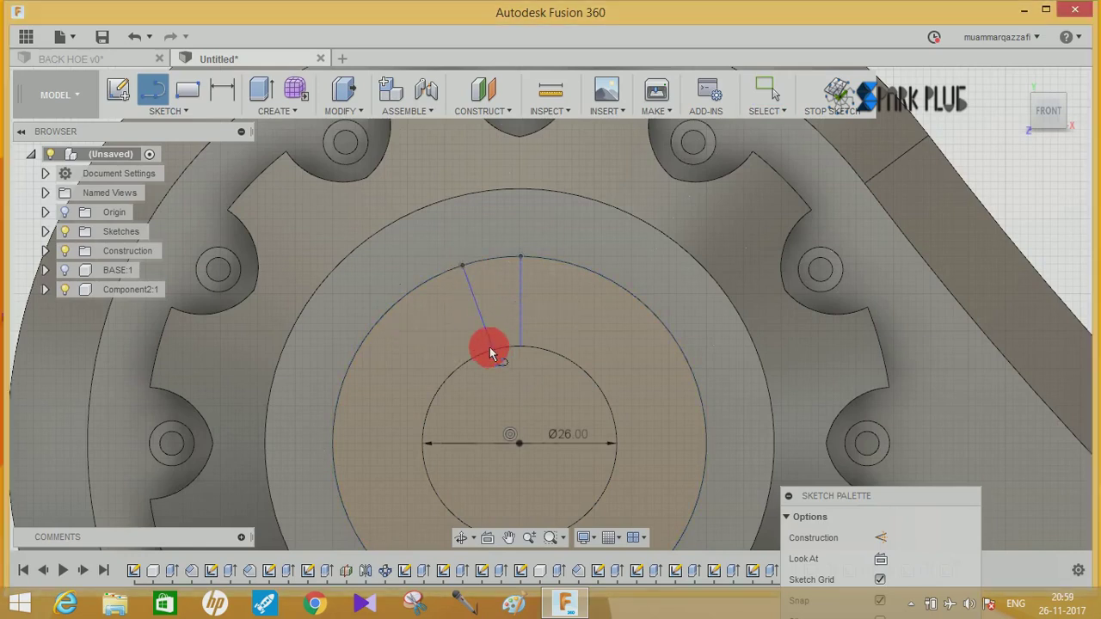
Dimension the angle between the slanted and vertical lines to 20.0°.
click(222, 90)
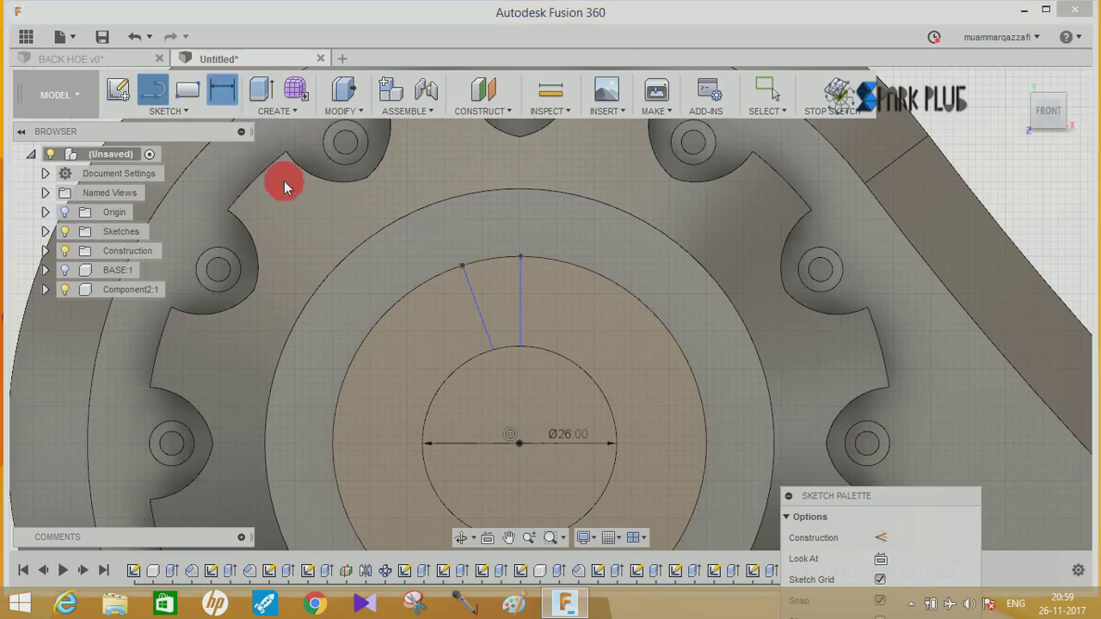
click(478, 306)
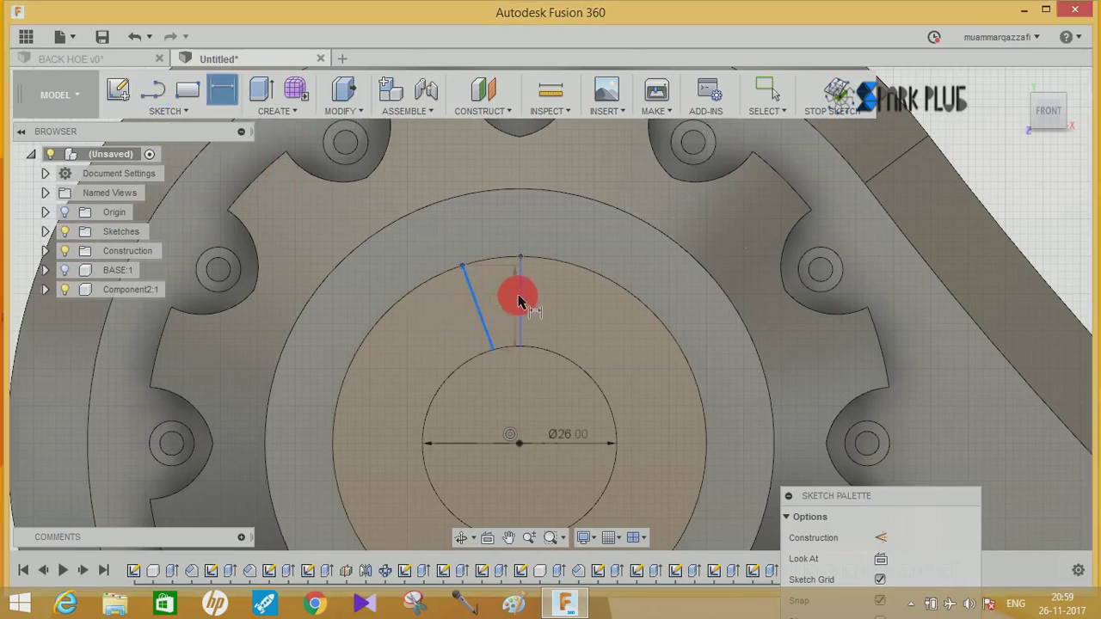
click(520, 298)
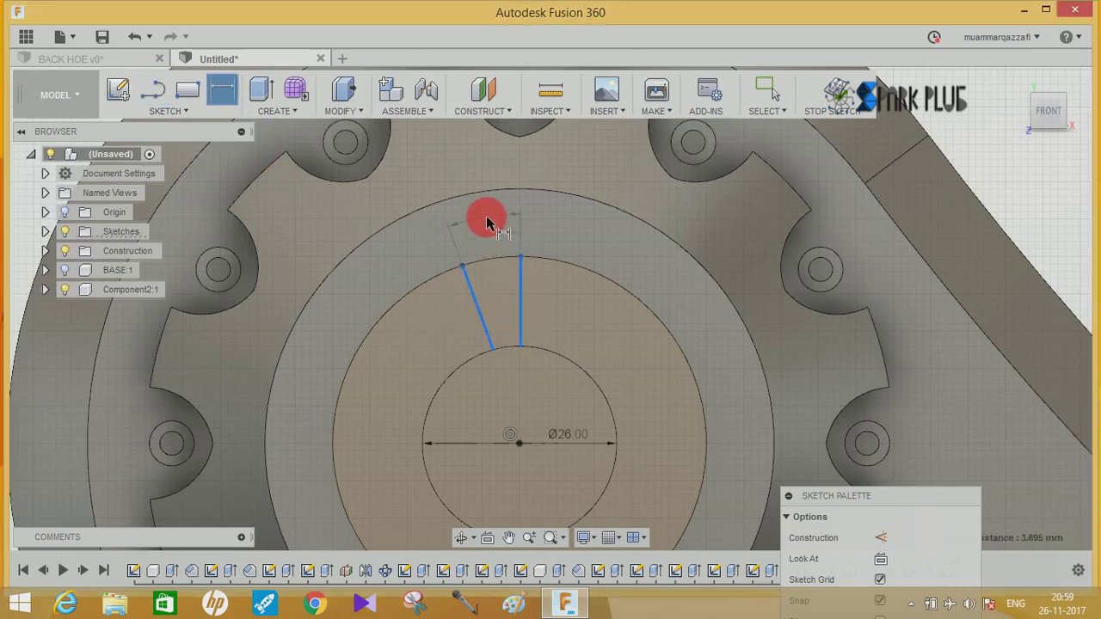
click(487, 223)
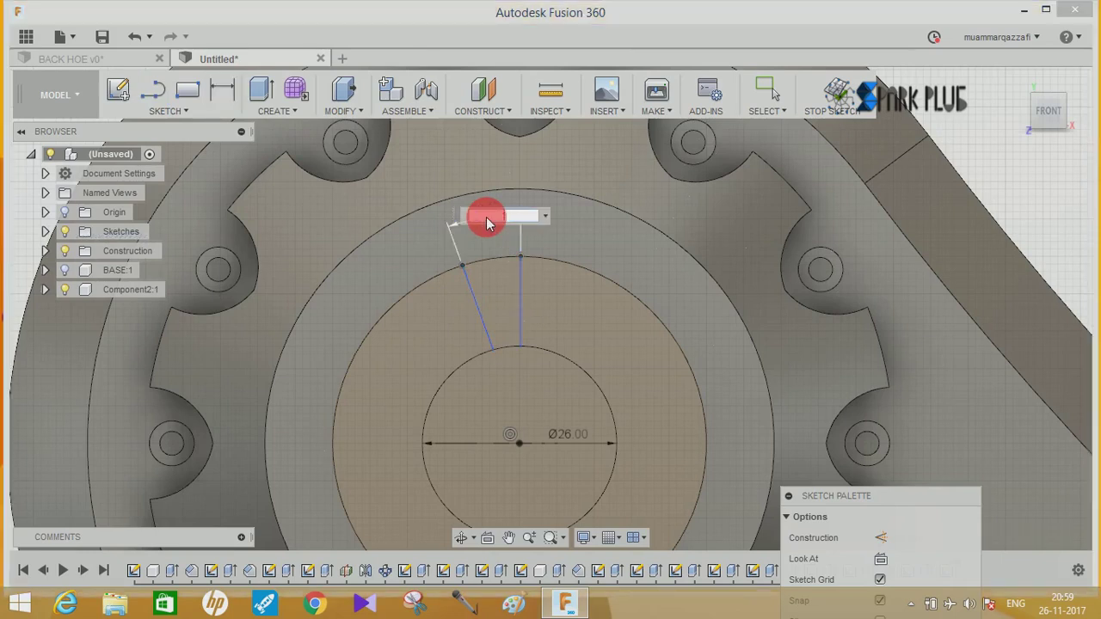
key(Return)
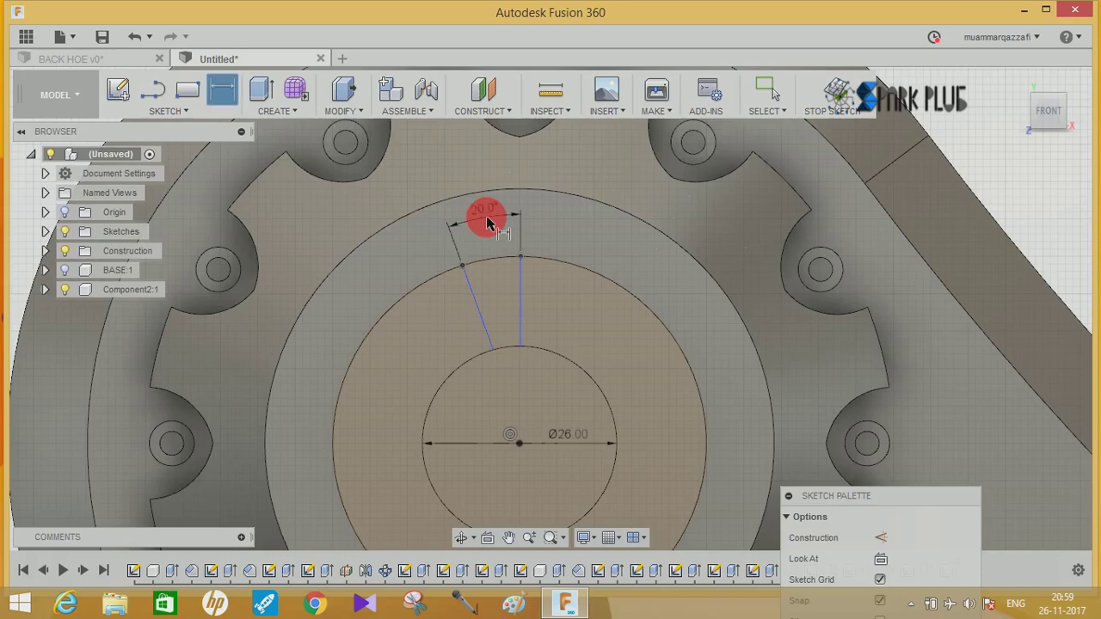
Mirror the slanted line about the vertical line.
click(196, 117)
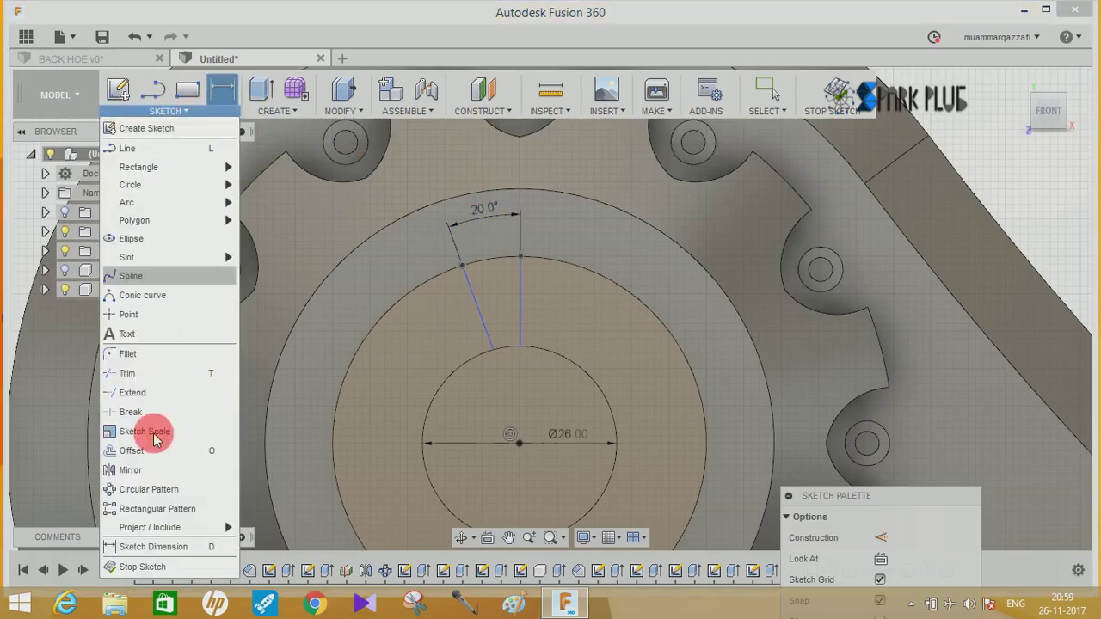
click(153, 461)
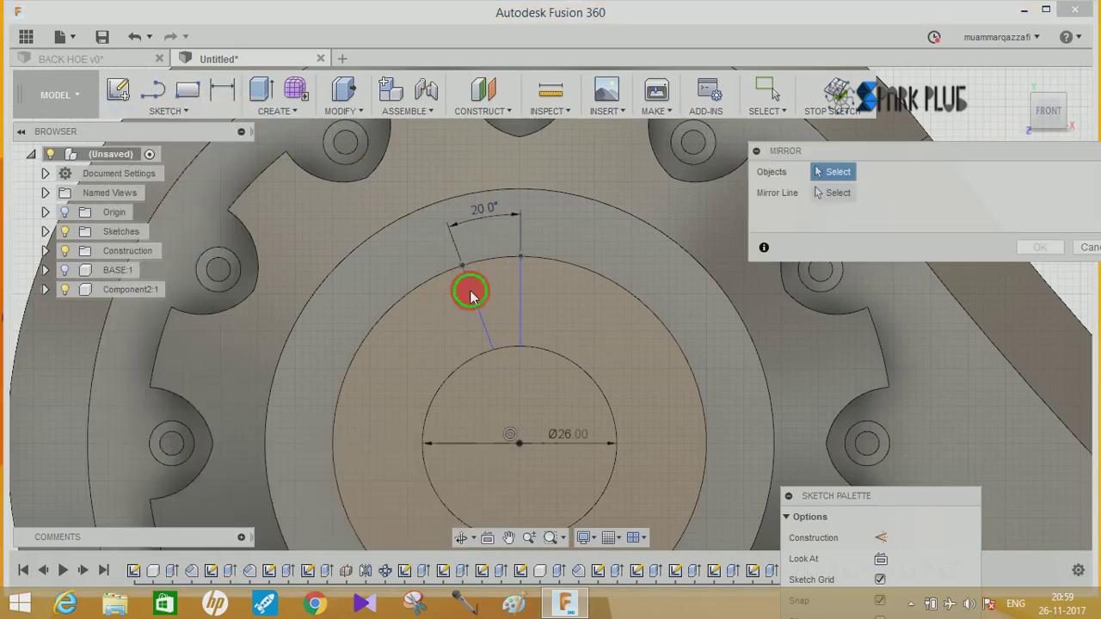
click(480, 301)
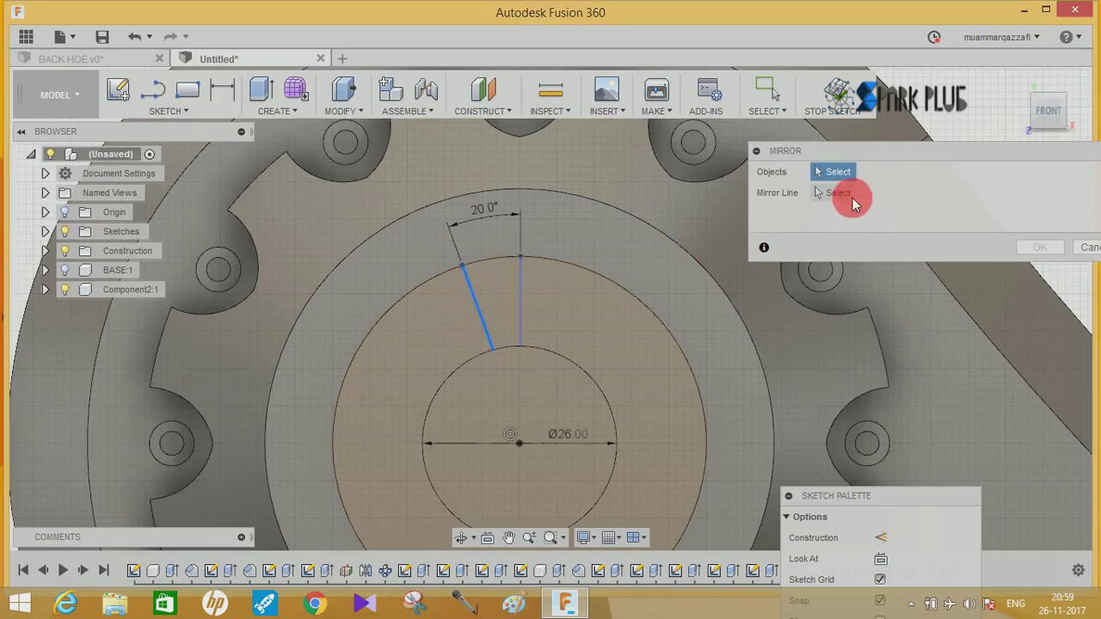
click(838, 193)
click(523, 281)
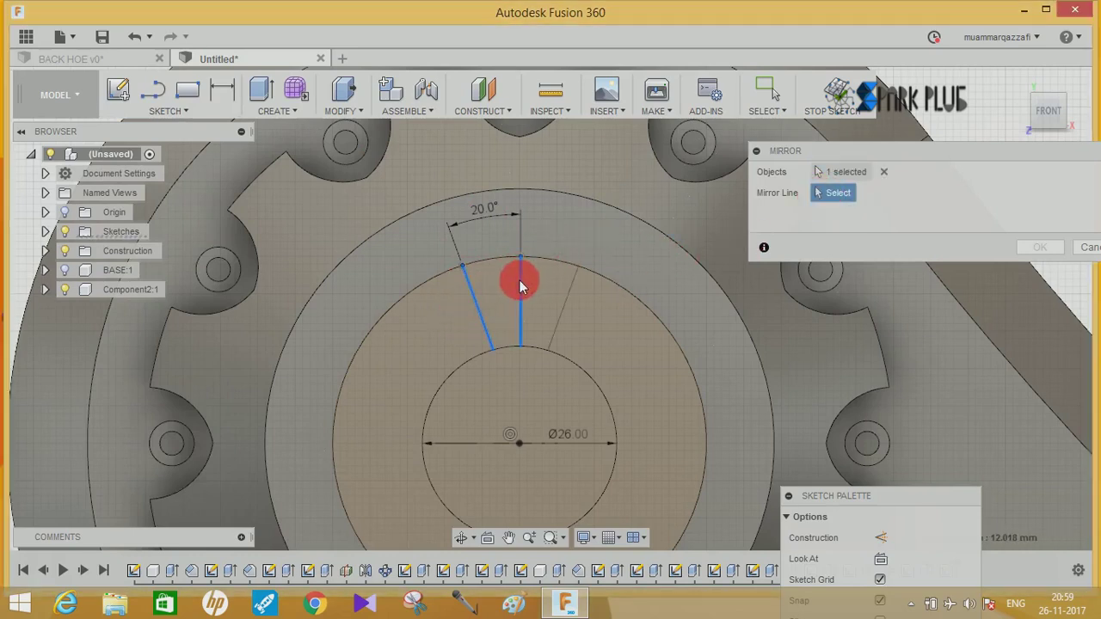
key(Return)
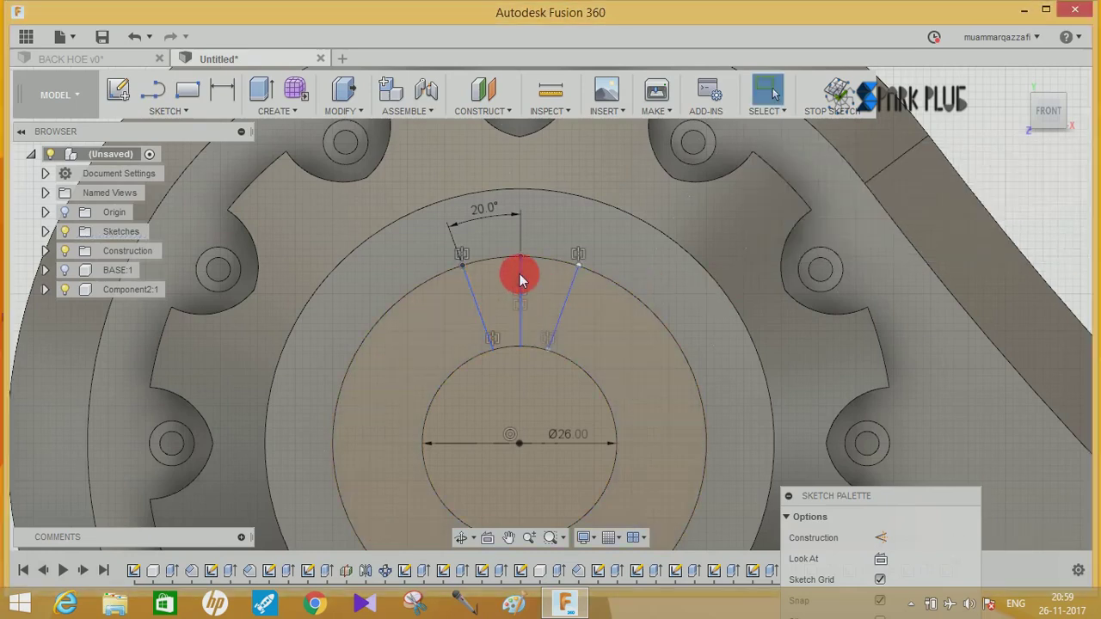
Delete the vertical line, keeping both slanted lines.
key(Delete)
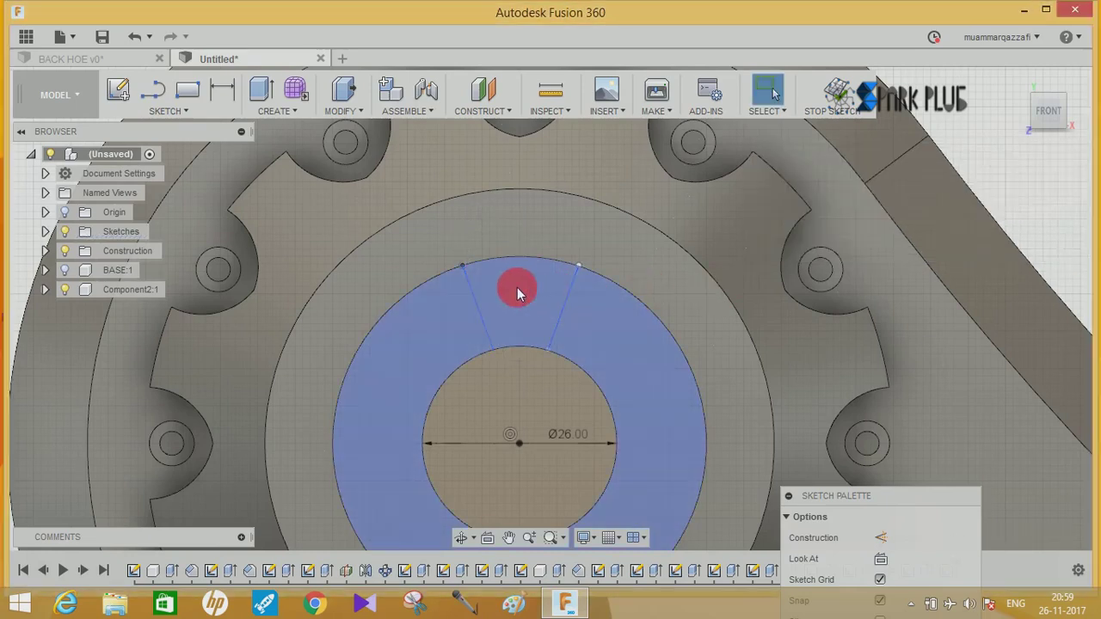
click(494, 352)
key(Delete)
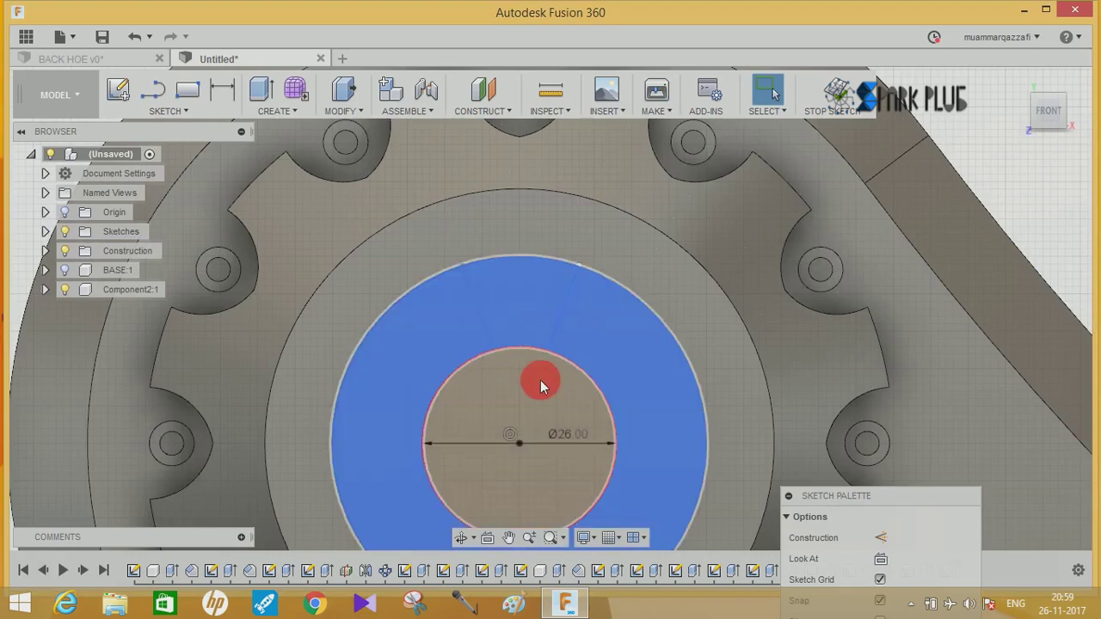
key(ctrl+z)
Orbit, then return to the front view and zoom in on the two slanted lines.
shift+middle_drag(539, 381, 523, 325)
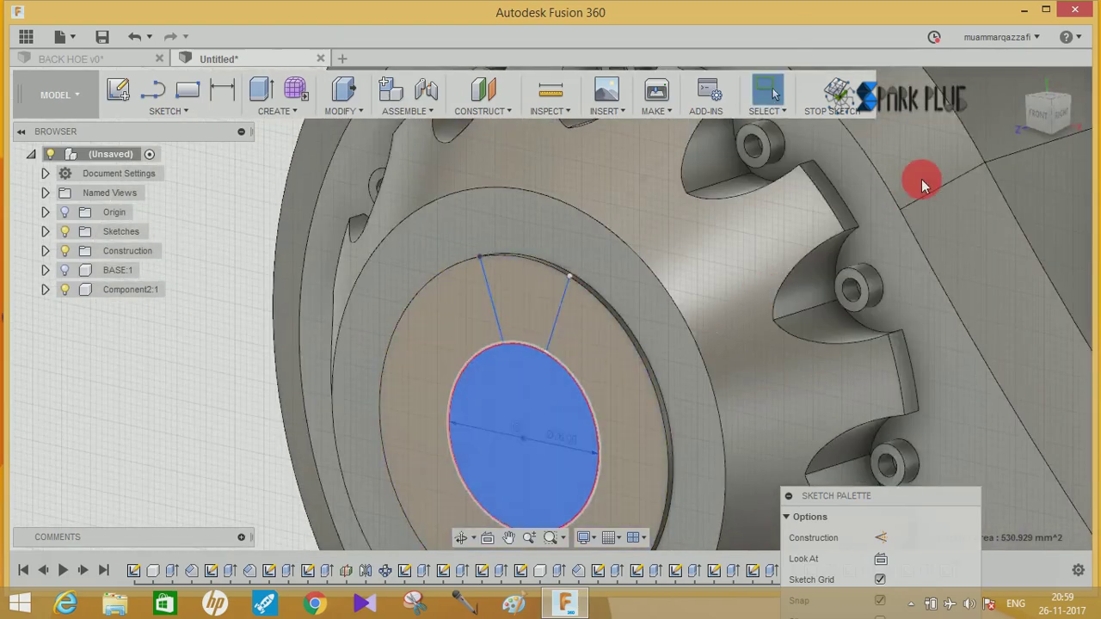
click(1051, 119)
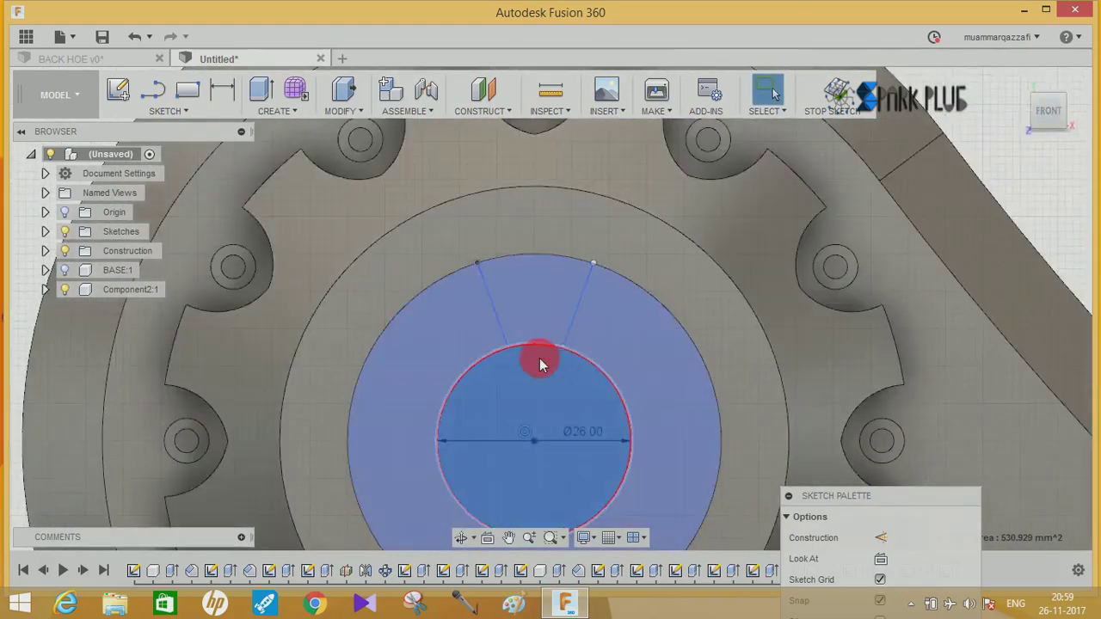
scroll(559, 352, up, 3)
scroll(577, 345, up, 3)
scroll(558, 348, up, 2)
scroll(565, 331, up, 2)
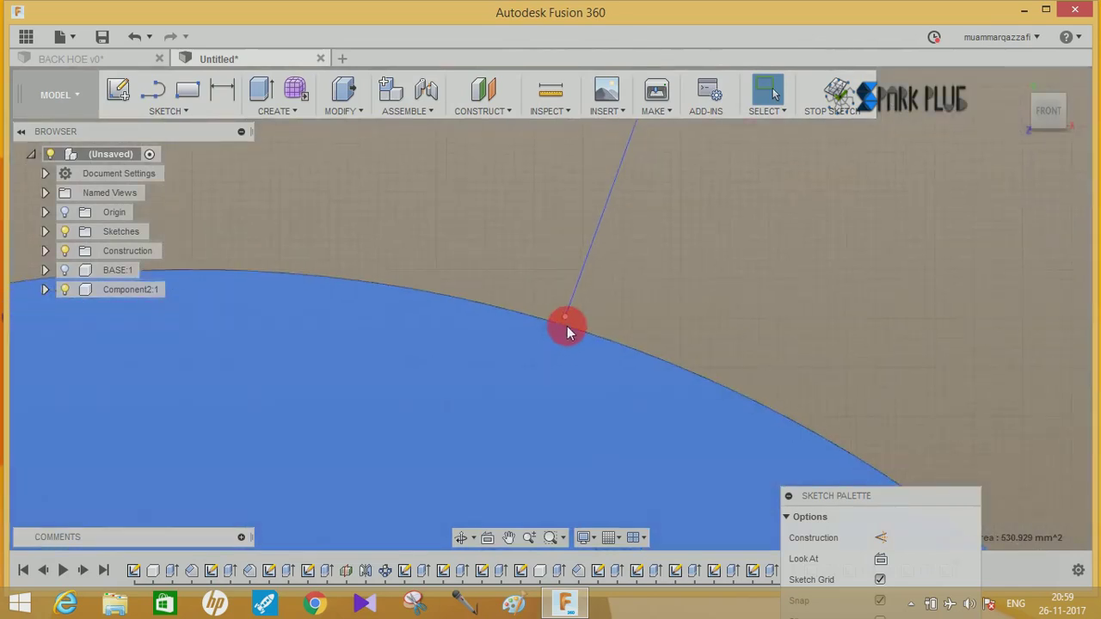
click(567, 314)
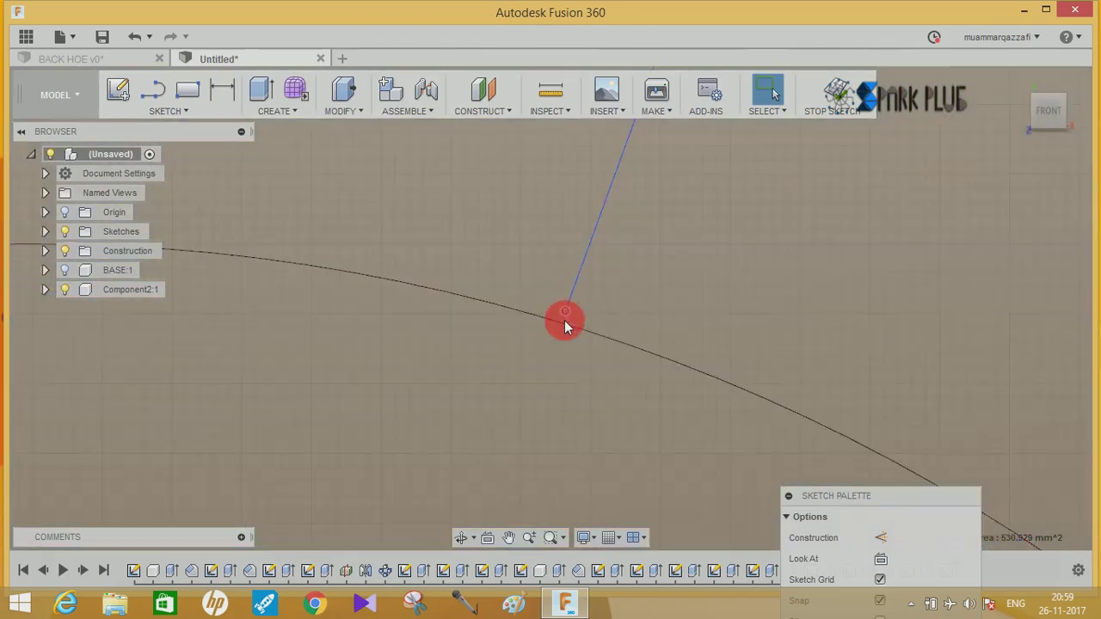
Zoom out and check the wedge profile between the two lines, then clear the selection.
scroll(509, 349, down, 2)
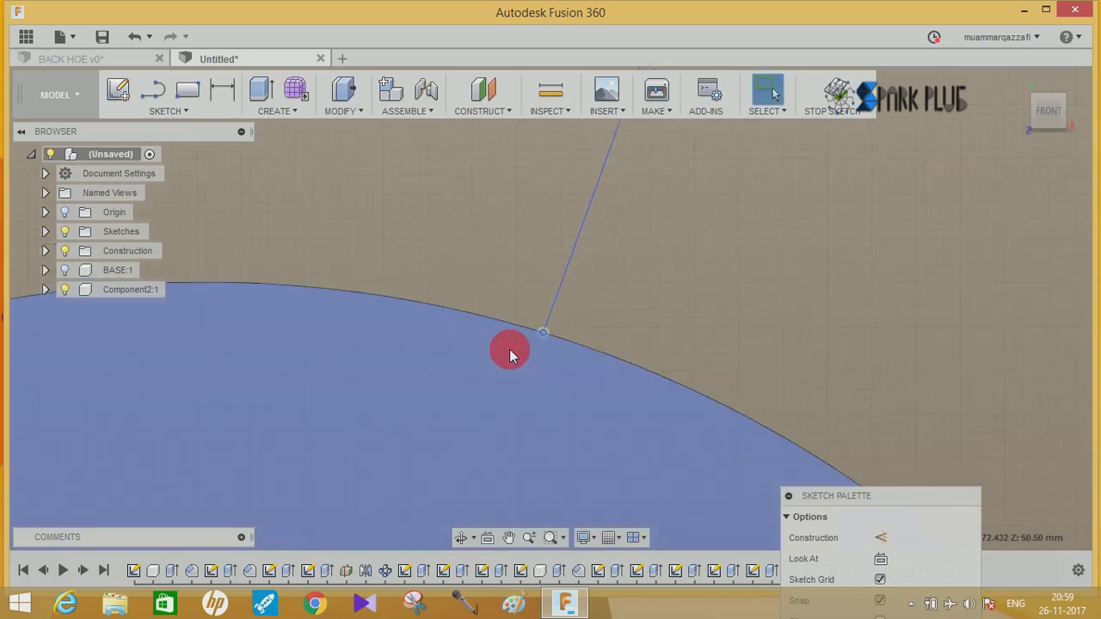
scroll(481, 364, down, 2)
scroll(437, 382, down, 2)
scroll(437, 383, down, 2)
scroll(442, 375, down, 1)
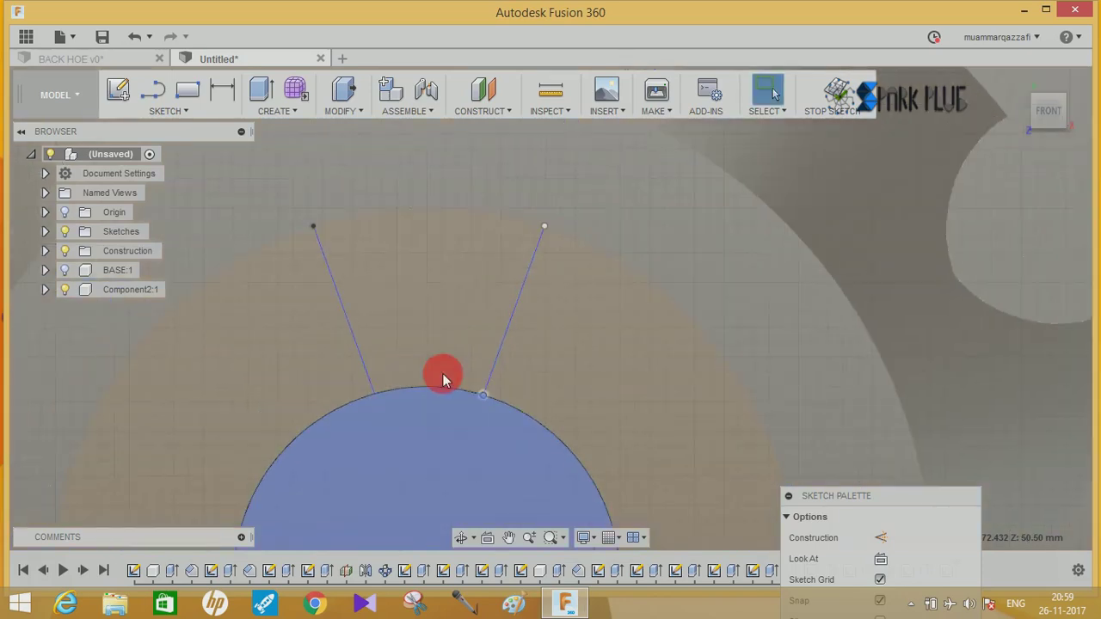
click(433, 298)
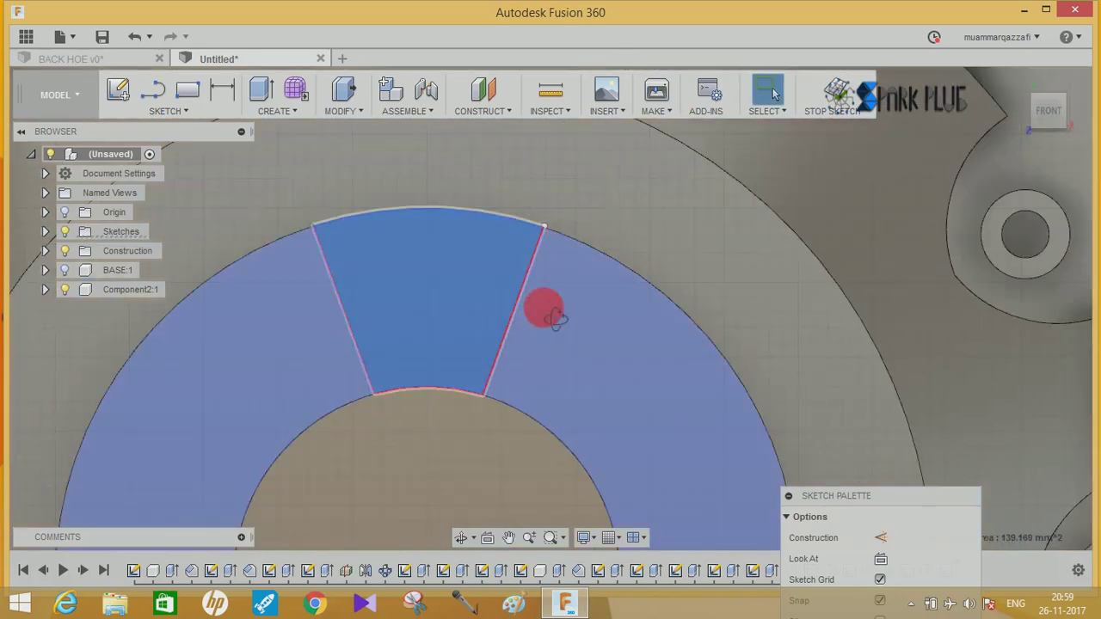
scroll(518, 328, down, 2)
scroll(518, 325, down, 2)
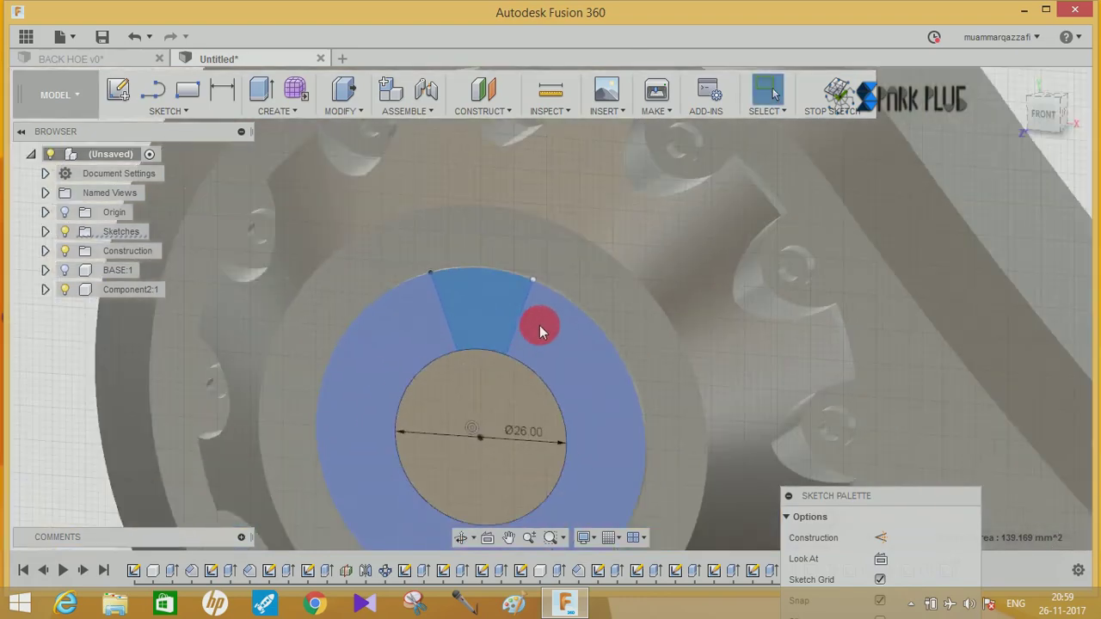
scroll(576, 254, down, 2)
click(136, 392)
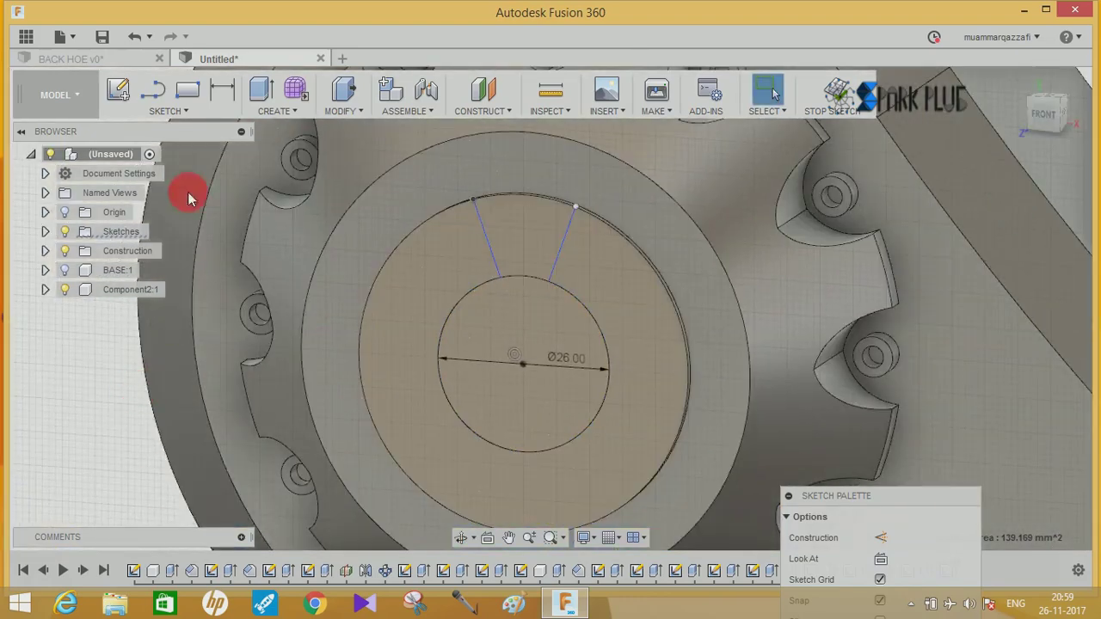
Circular-pattern both spoke lines around the hub centre with a quantity of 4.
click(167, 111)
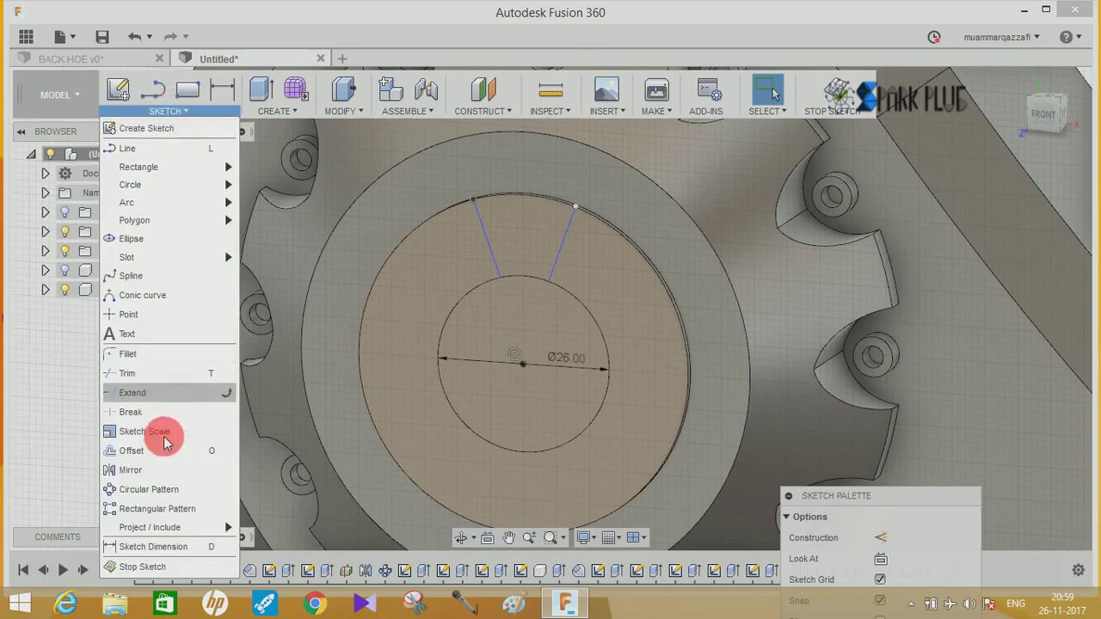
click(151, 489)
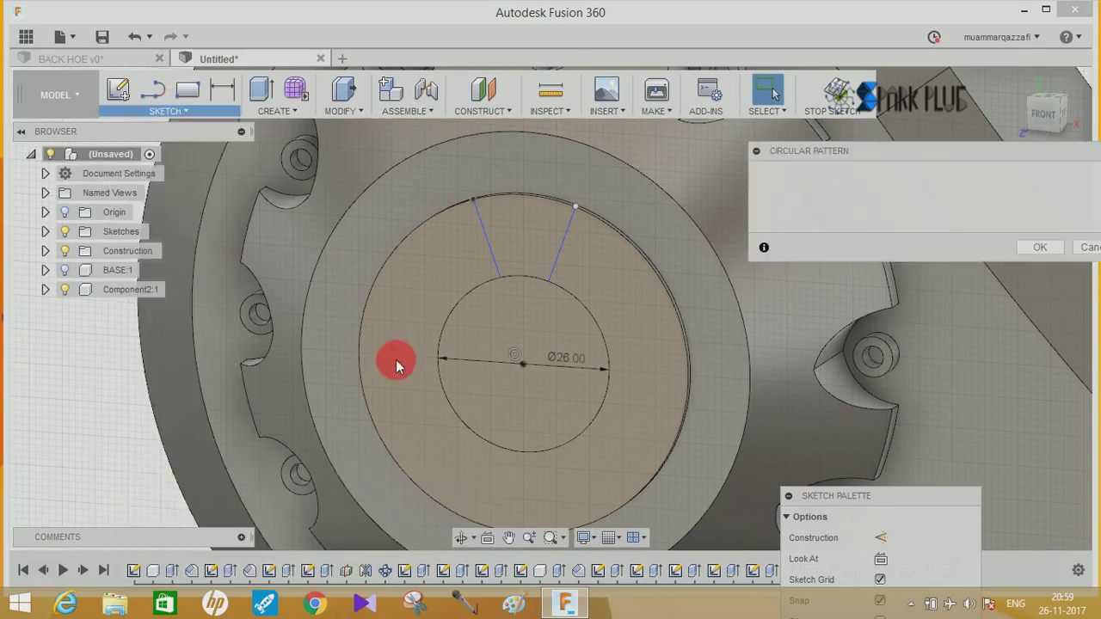
click(566, 241)
click(843, 192)
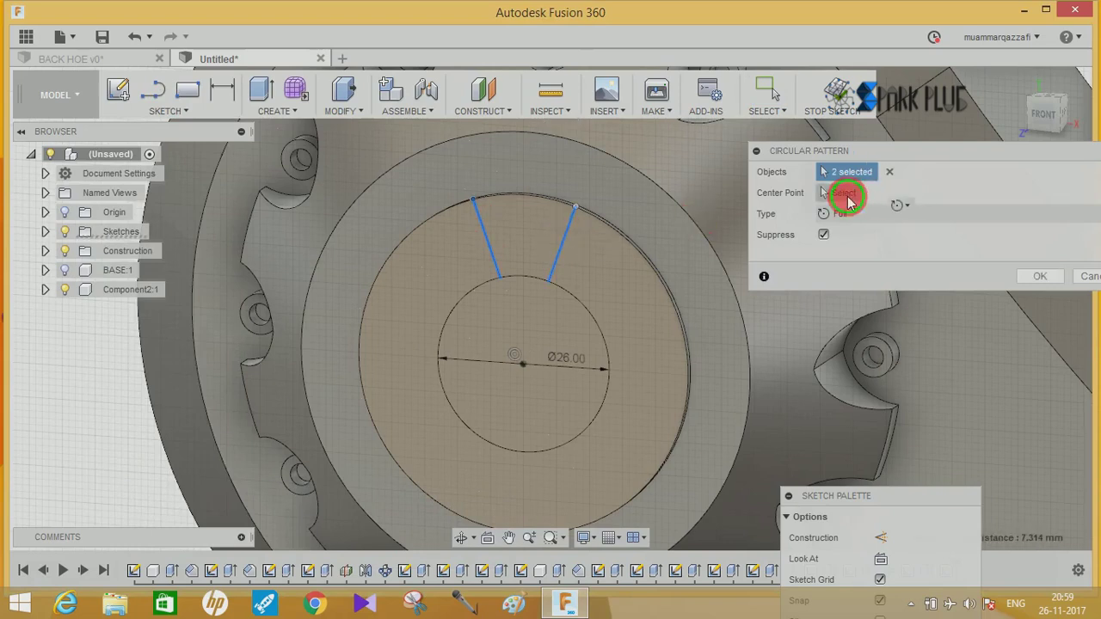
click(525, 364)
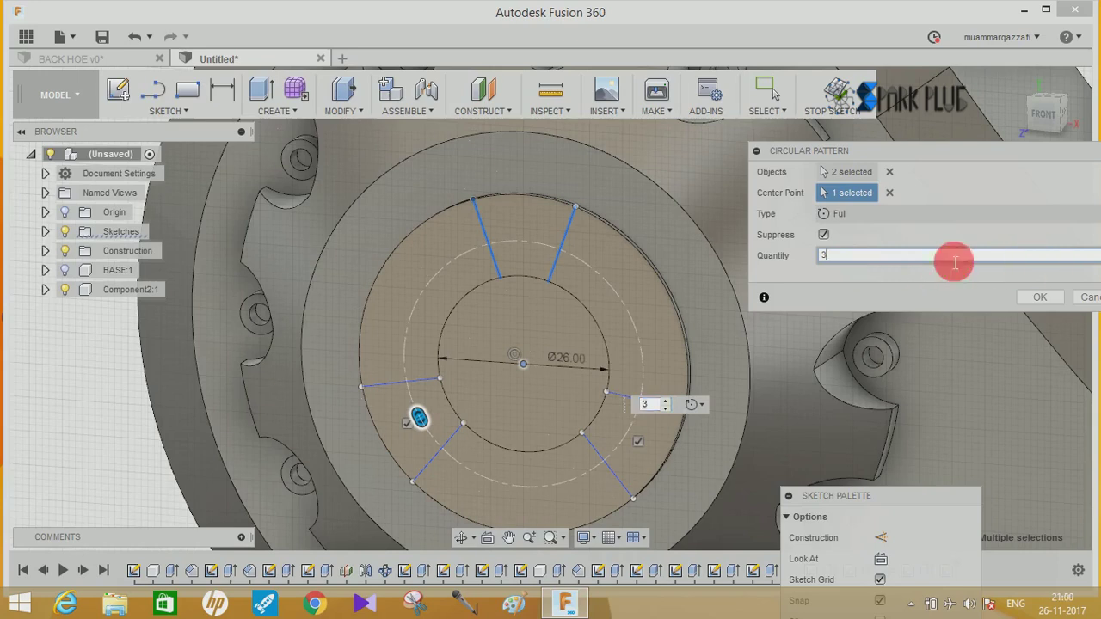
drag(955, 262, 756, 262)
text(4)
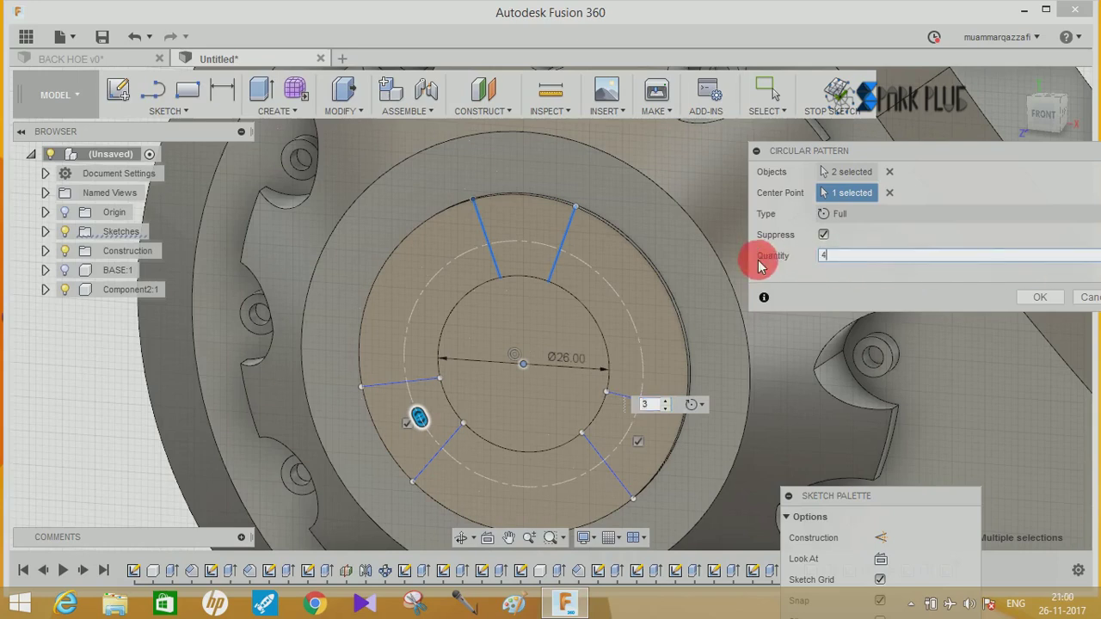
click(1042, 299)
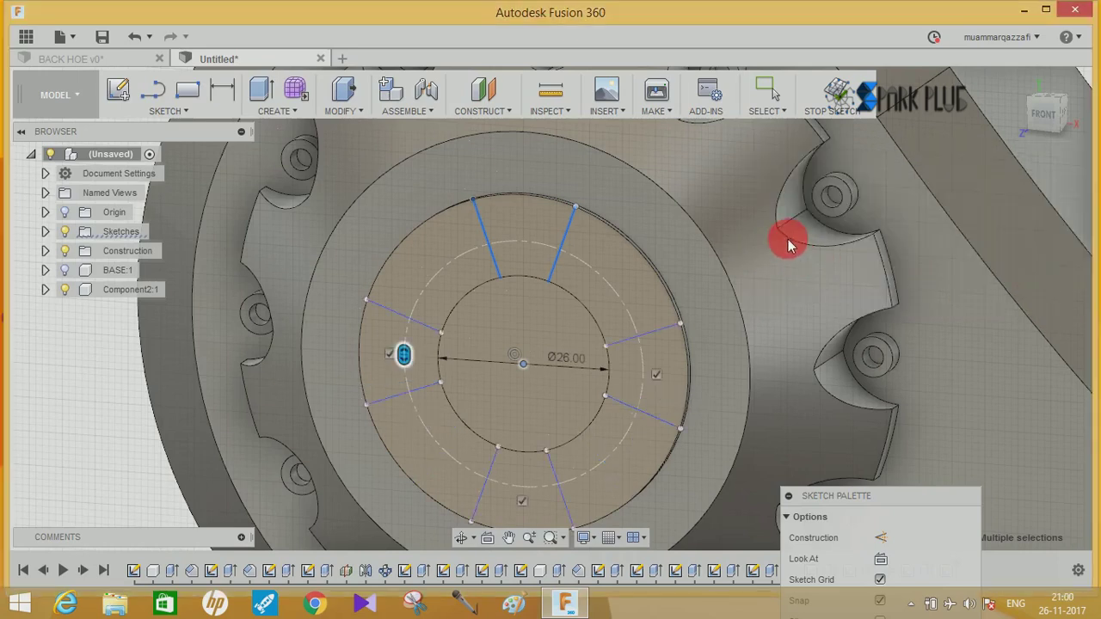
Extrude the left, top, right and bottom spoke sectors plus the central disc 1 mm as a new body.
click(264, 88)
click(386, 337)
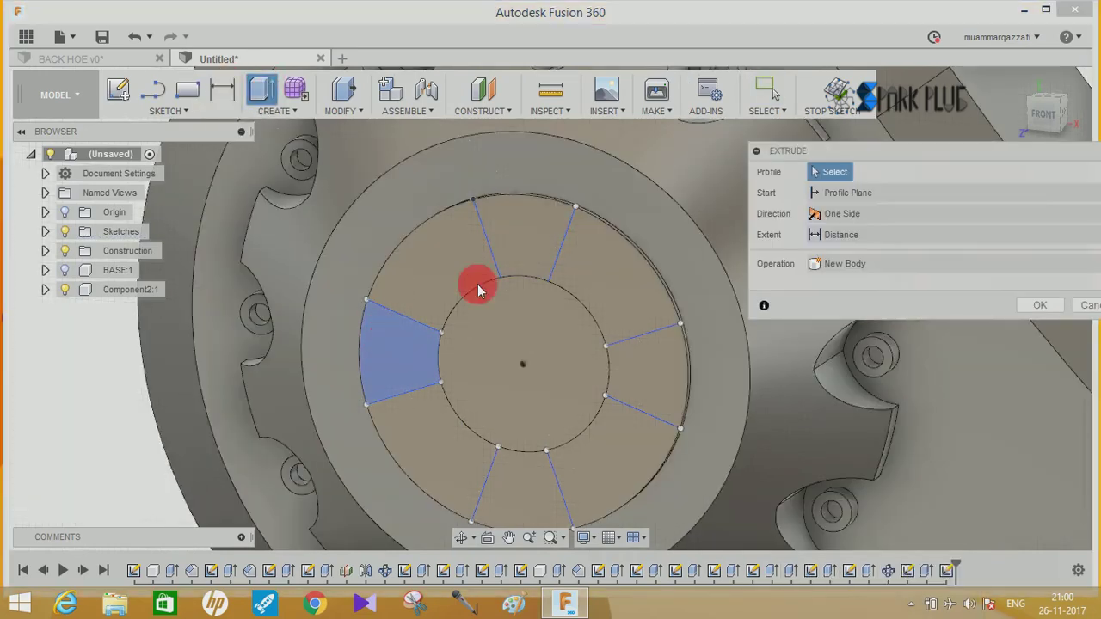
click(516, 245)
click(649, 377)
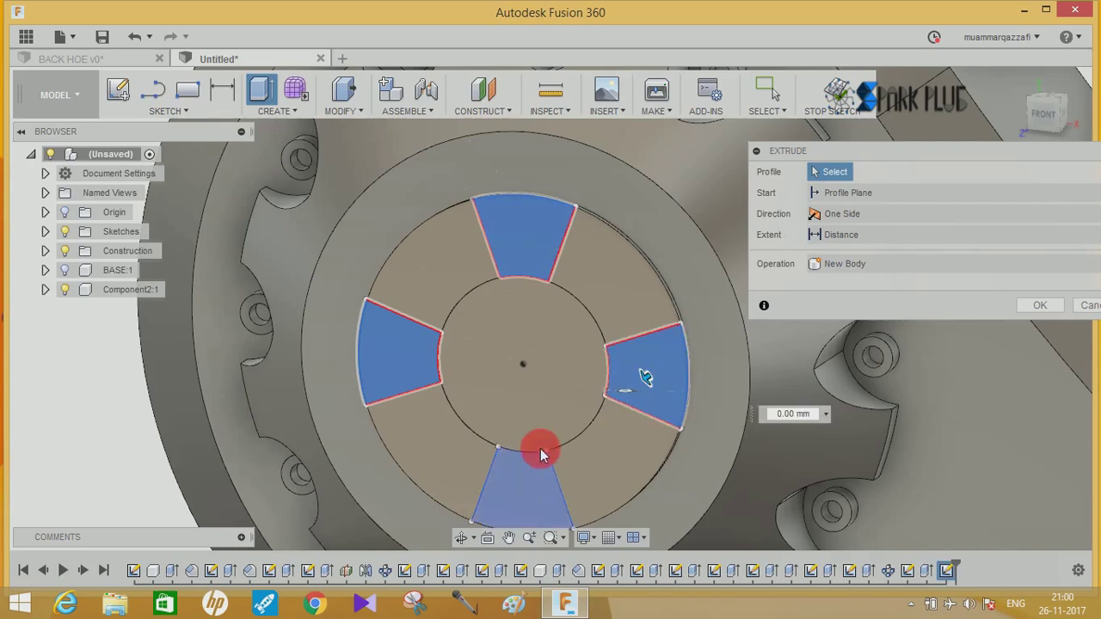
click(542, 456)
click(516, 368)
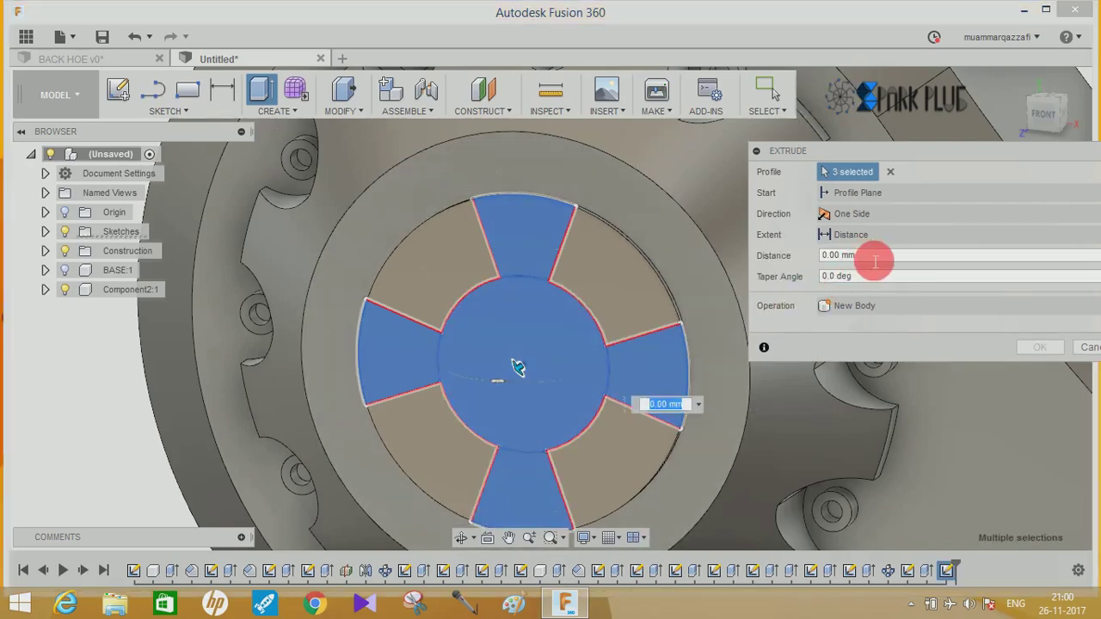
drag(875, 259, 735, 260)
text(1)
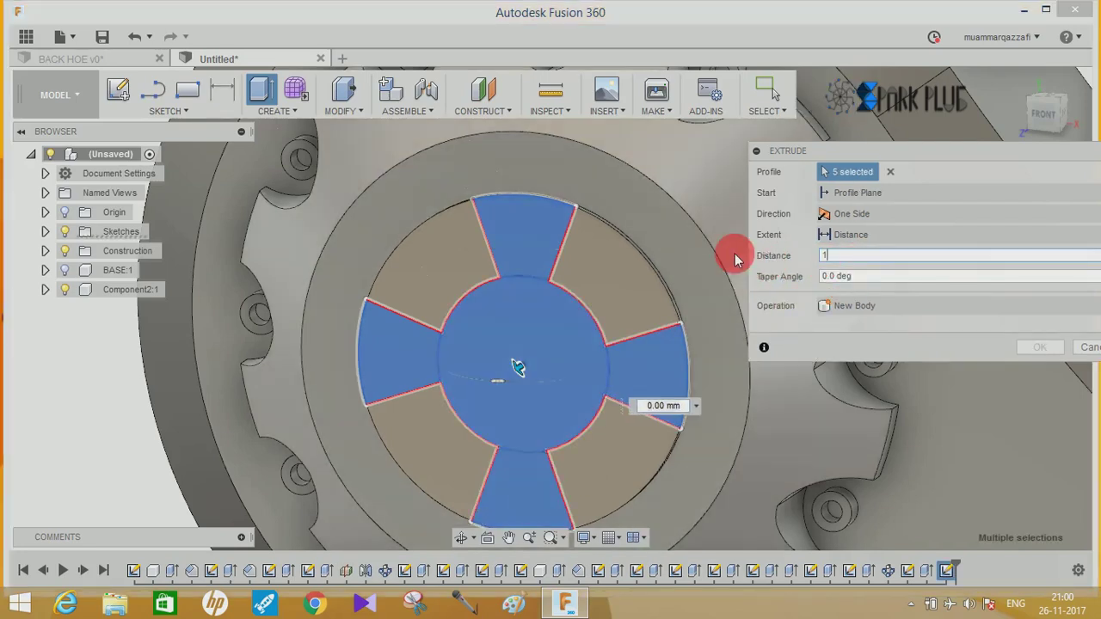
click(1036, 346)
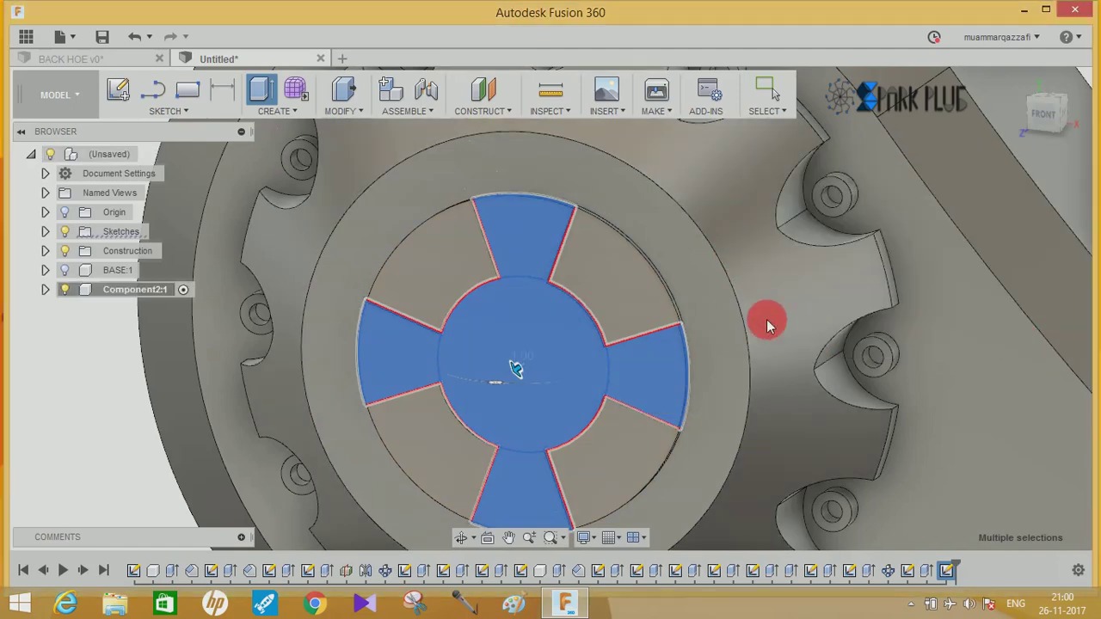
mouse_move(768, 325)
shift+middle_down()
mouse_move(737, 283)
mouse_move(699, 295)
mouse_move(725, 283)
mouse_move(812, 310)
mouse_move(898, 222)
shift+middle_up()
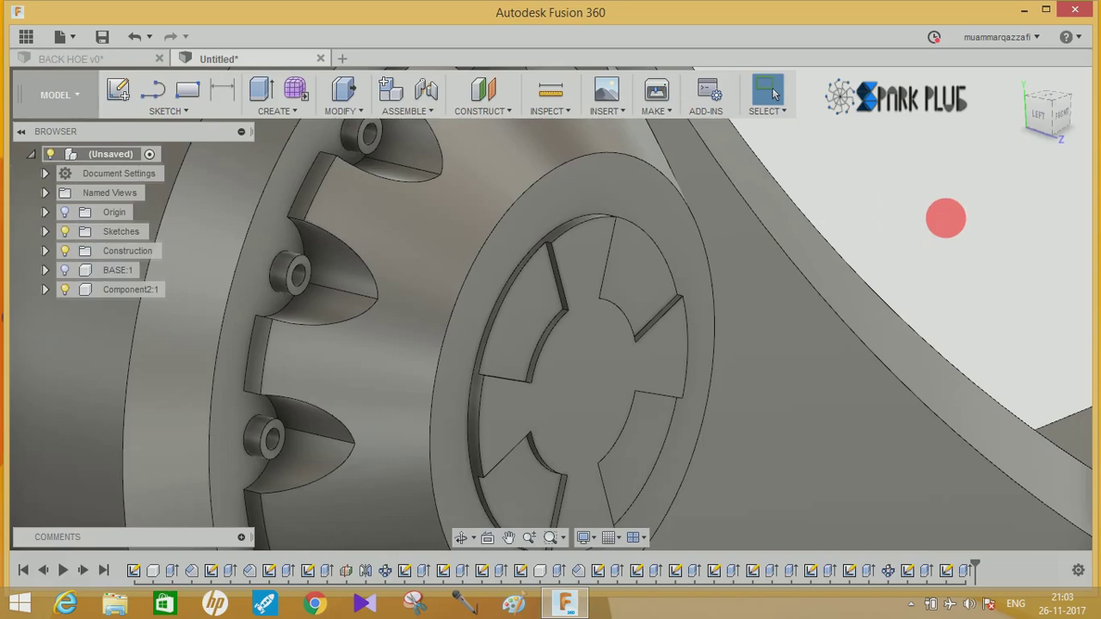
Sketch a Ø19 mm circle centred on the spoked hub face.
click(582, 377)
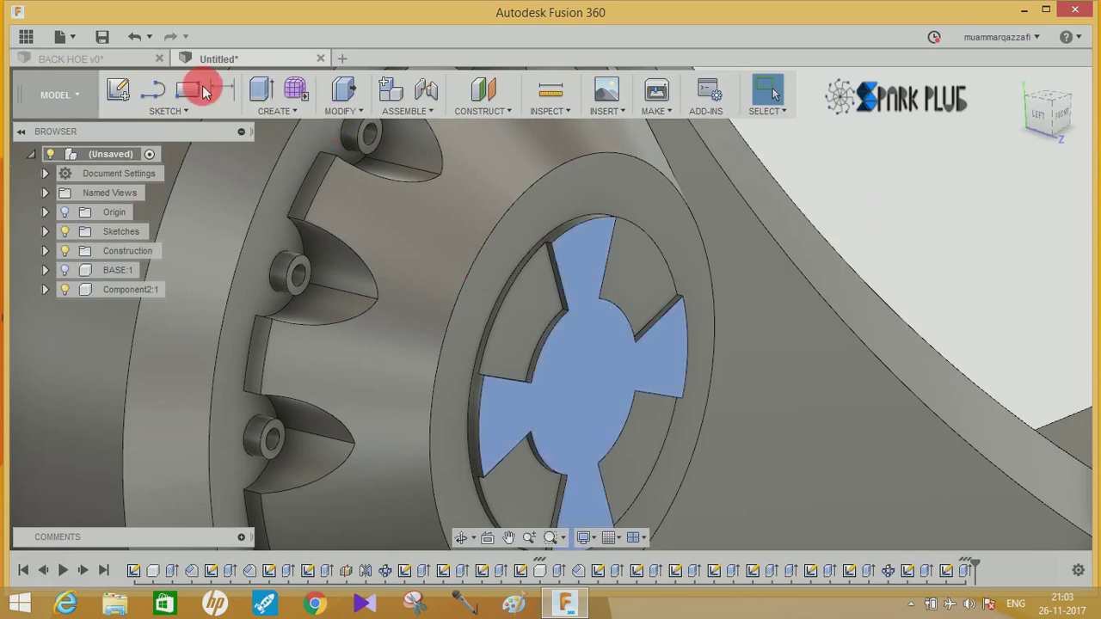
click(120, 93)
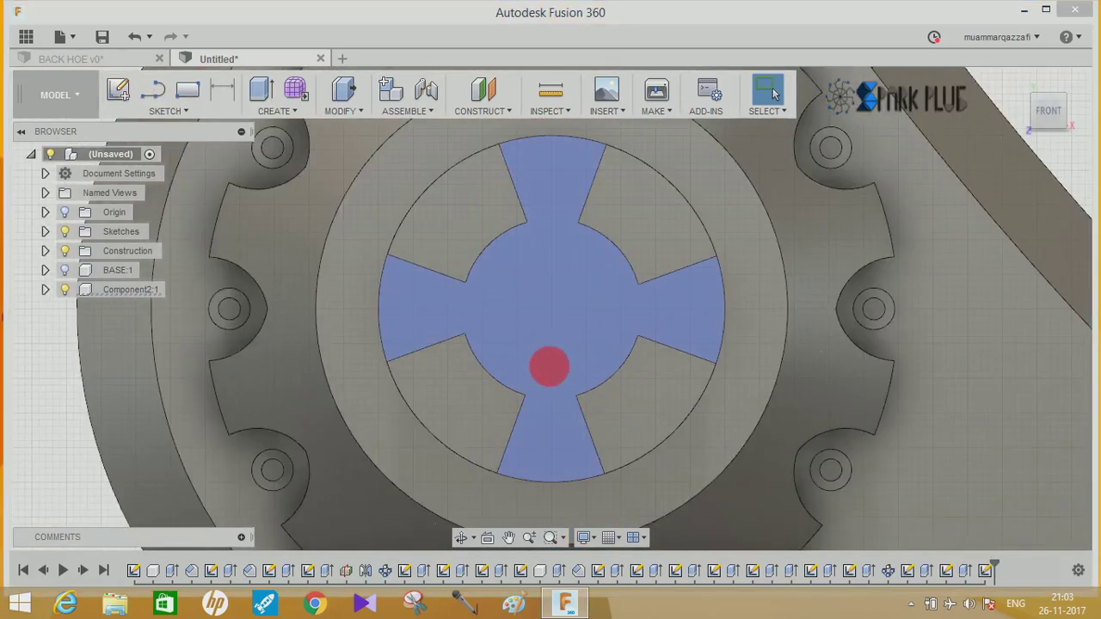
key(c)
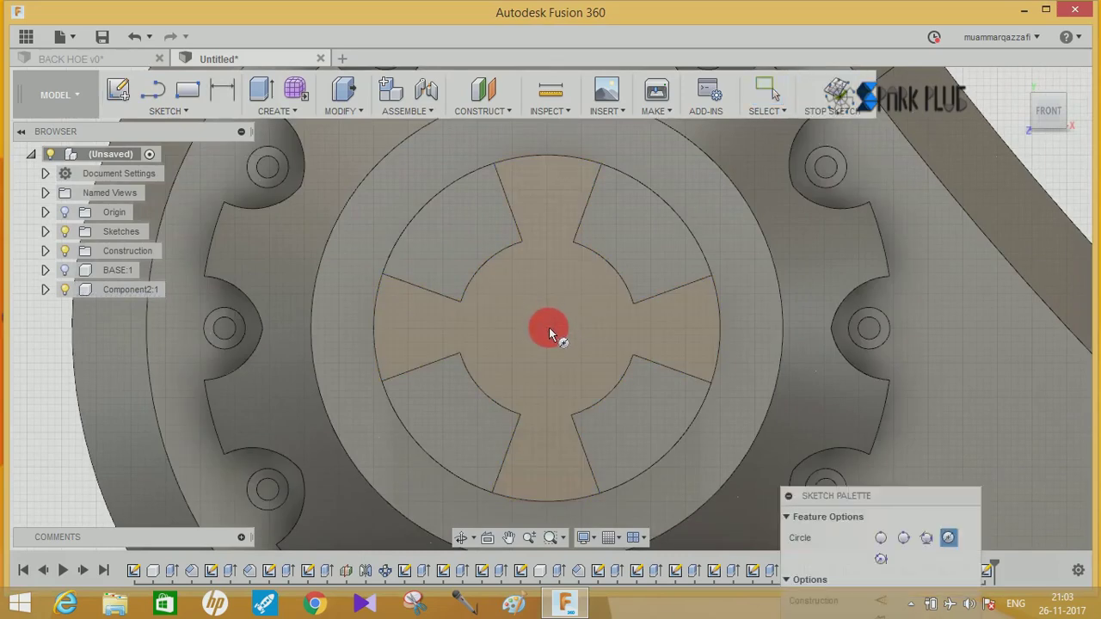
click(548, 328)
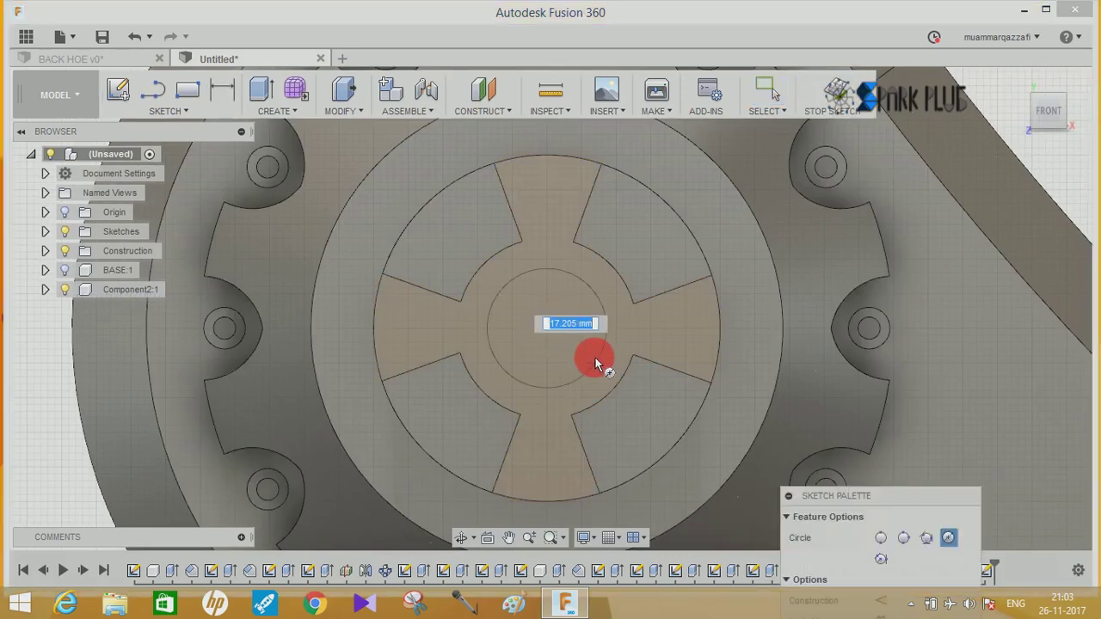
text(19)
key(Tab)
key(Return)
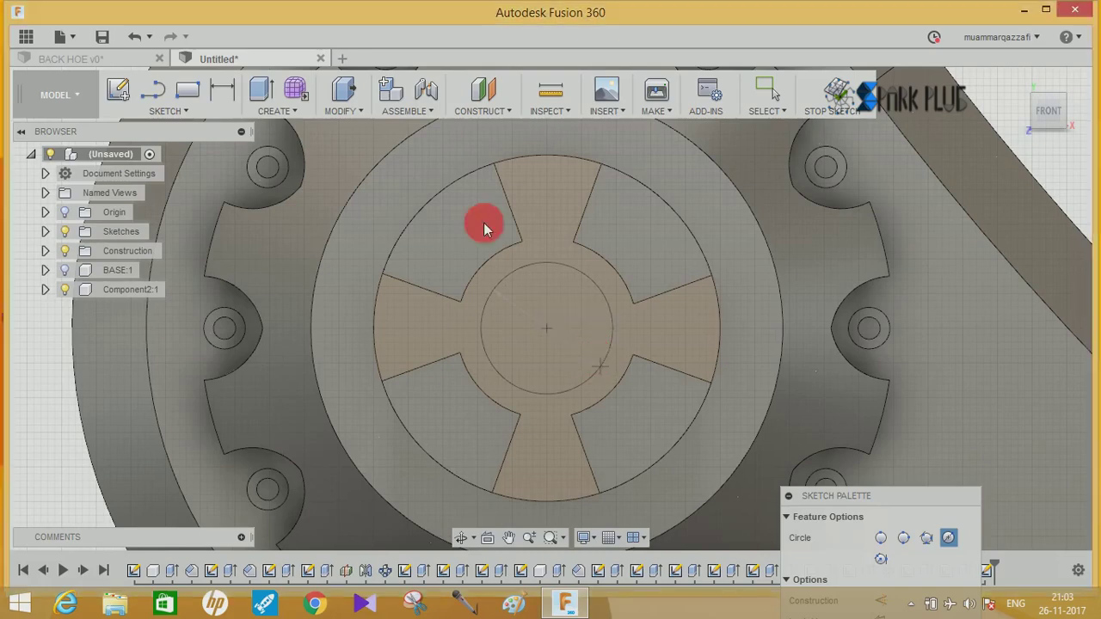
key(Escape)
click(264, 88)
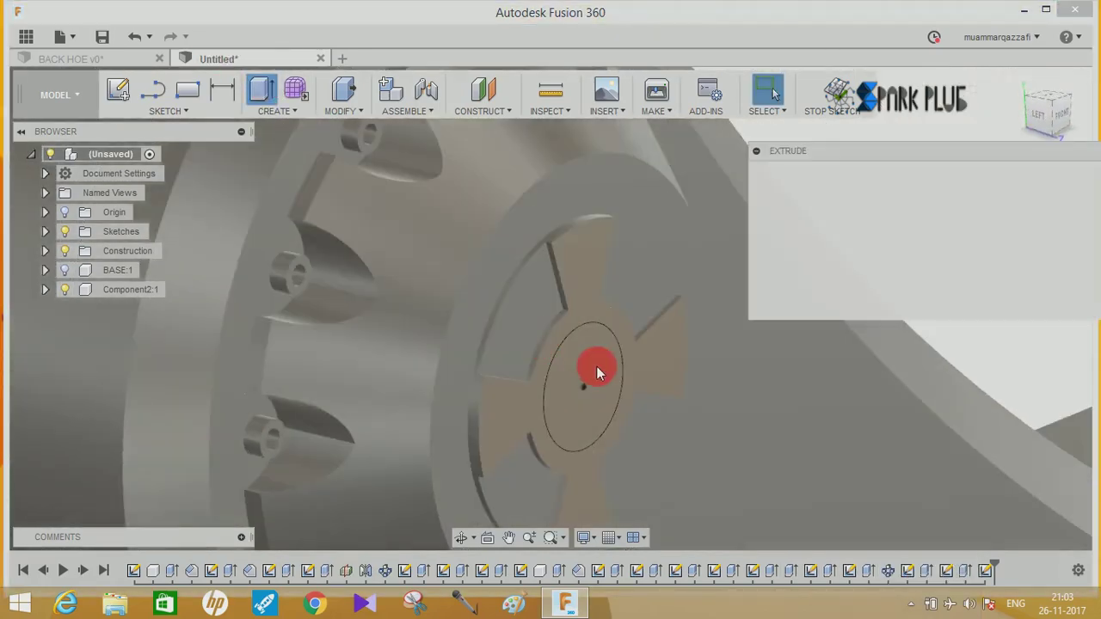
Extrude the Ø19 circle 3 mm with a -45° taper, joined to the hub.
click(596, 365)
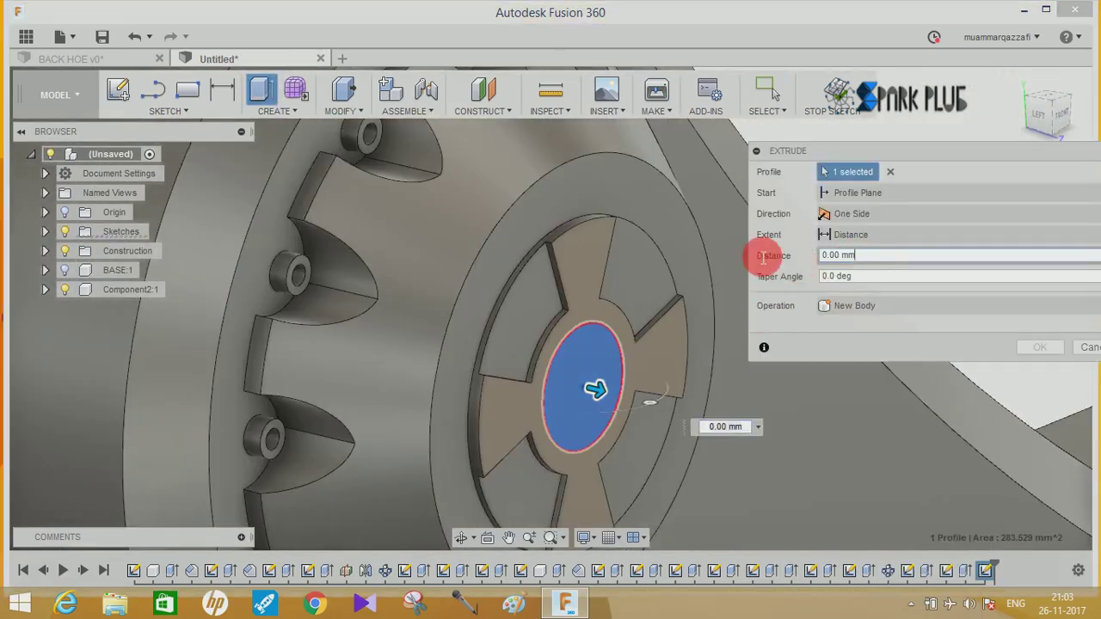
drag(863, 255, 754, 256)
text(3)
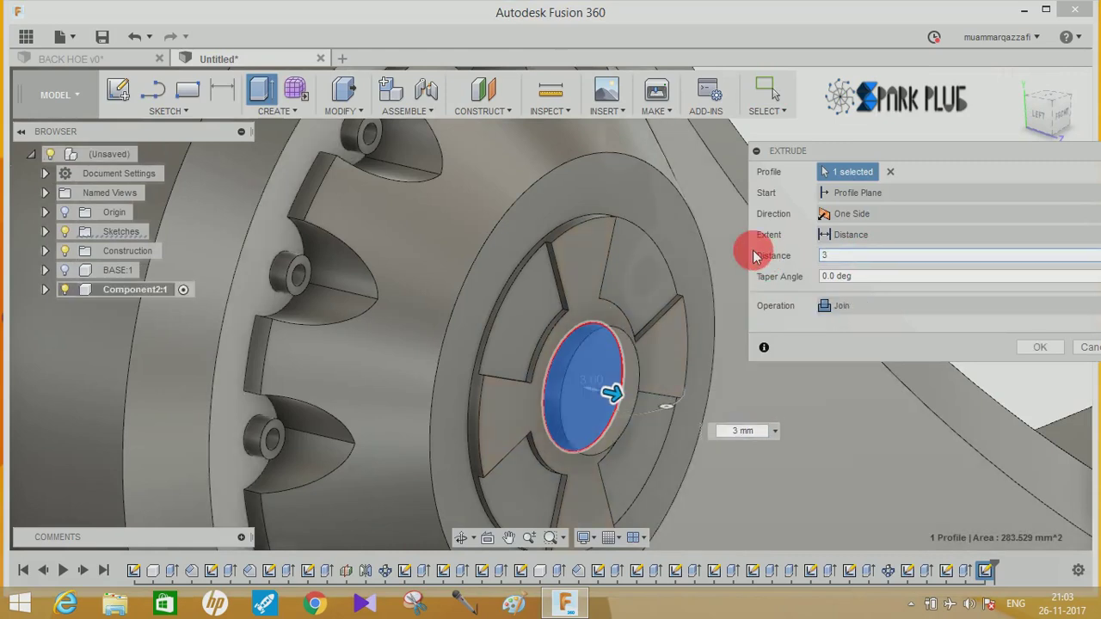
drag(877, 285, 776, 286)
text(-45)
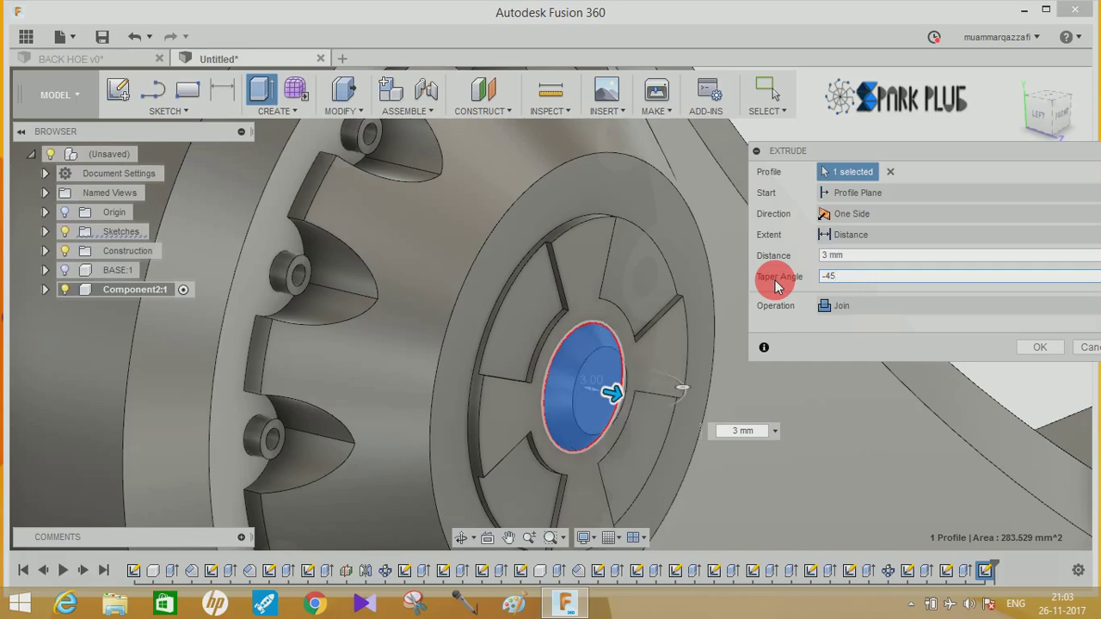
shift+middle_drag(533, 251, 528, 239)
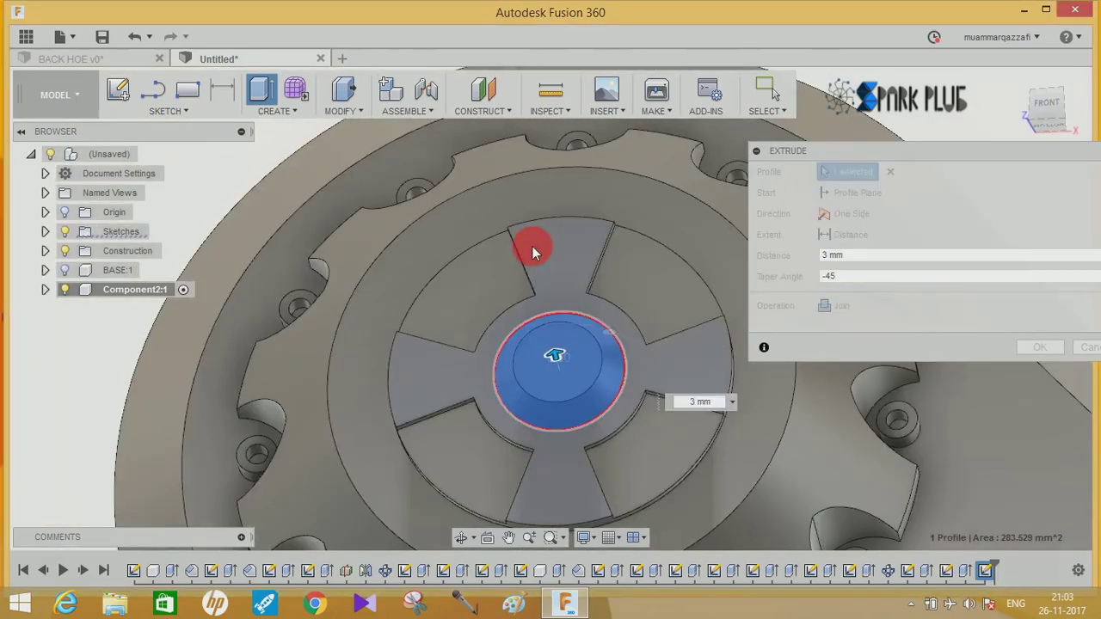
click(1039, 346)
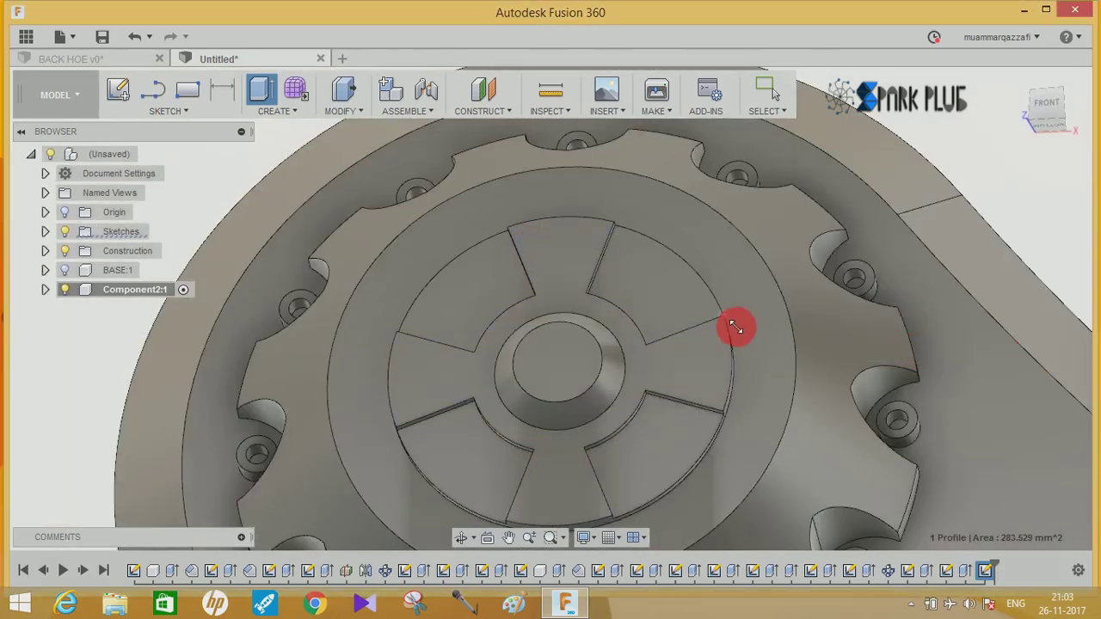
mouse_move(732, 327)
shift+middle_down()
mouse_move(558, 238)
mouse_move(582, 315)
mouse_move(740, 371)
shift+middle_up()
Start a sketch on the jaw's large flat face and draw a two-point rectangle.
click(741, 370)
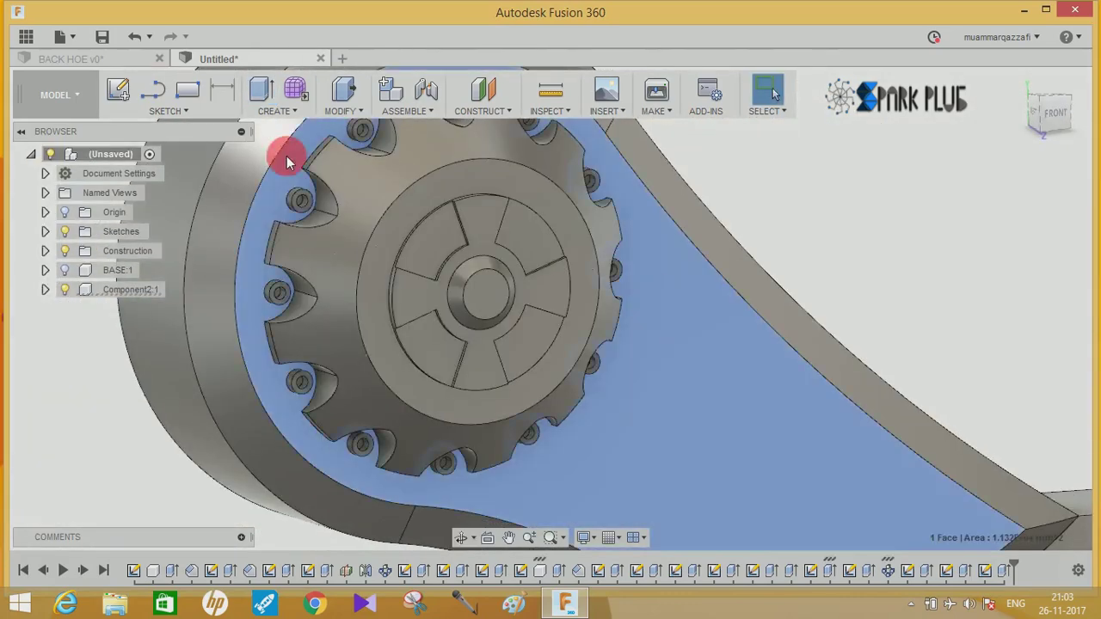
click(118, 90)
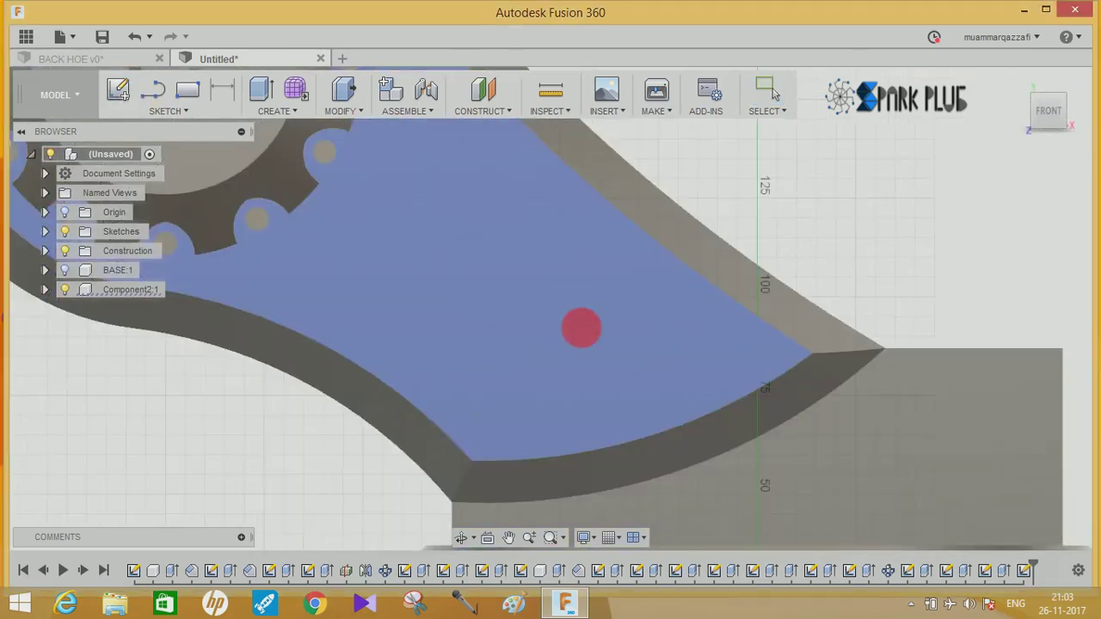
scroll(617, 368, up, 1)
scroll(617, 368, up, 1)
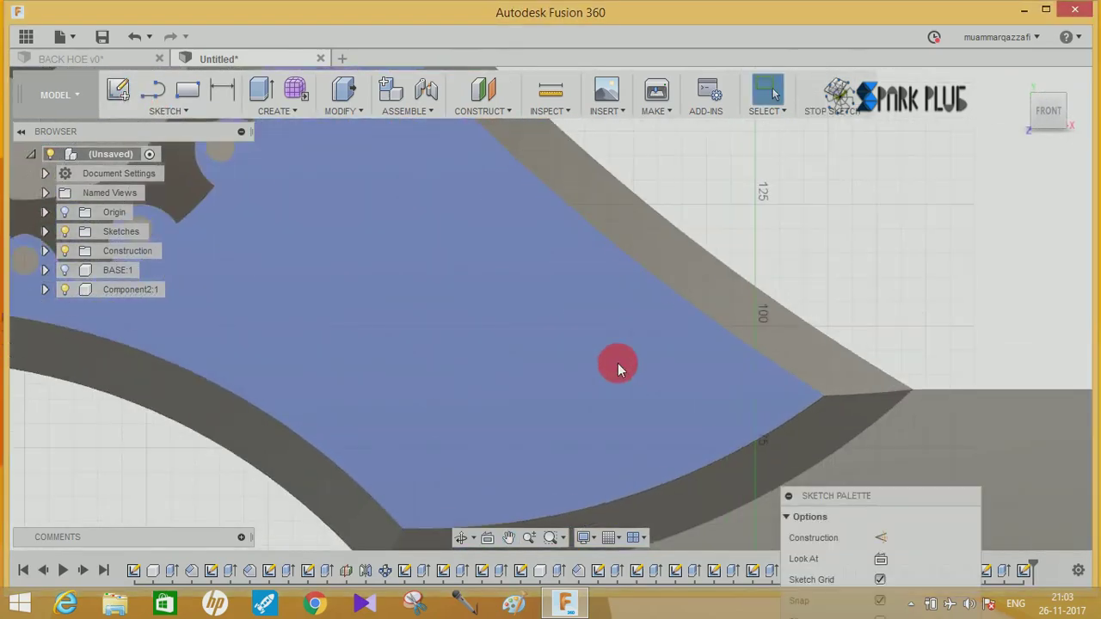
click(174, 111)
click(186, 90)
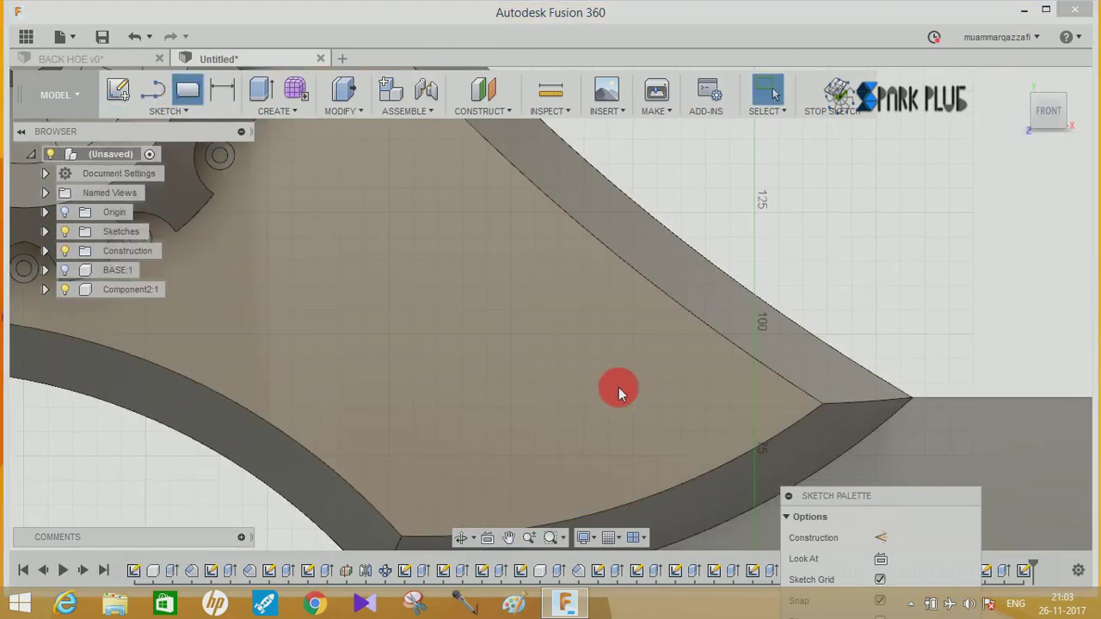
click(562, 346)
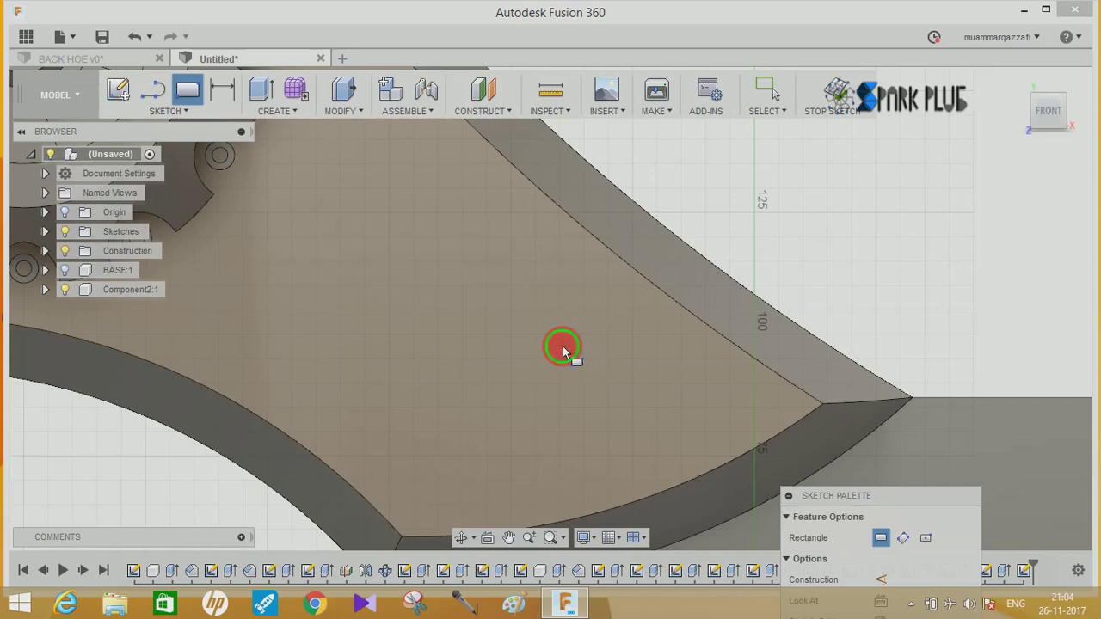
click(690, 446)
Dimension the rectangle to 27 mm wide and 19 mm tall.
click(222, 96)
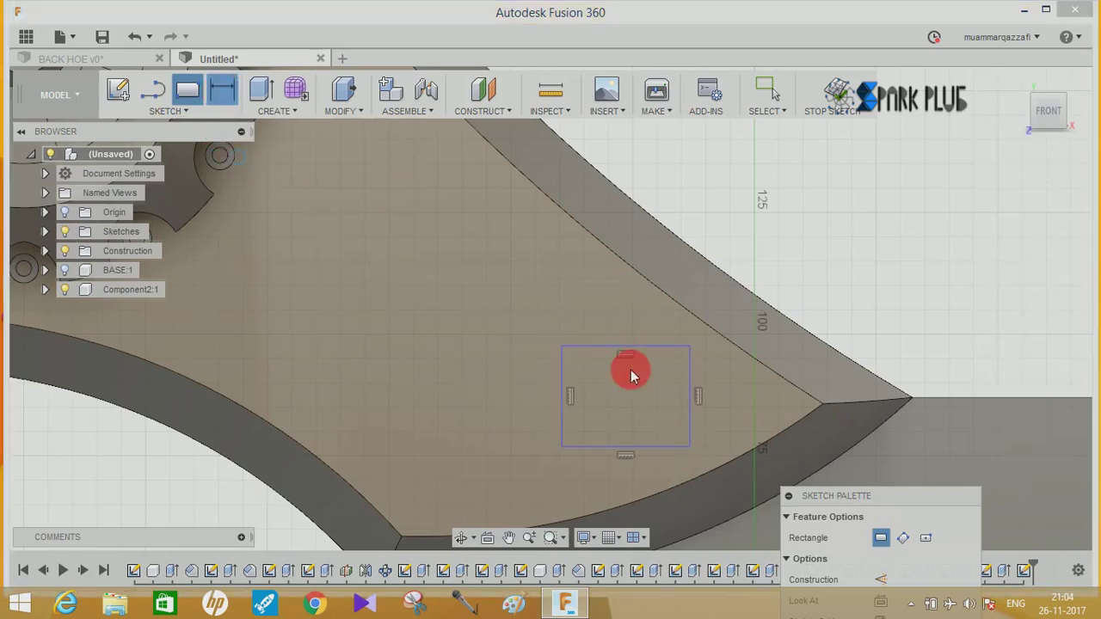
click(611, 325)
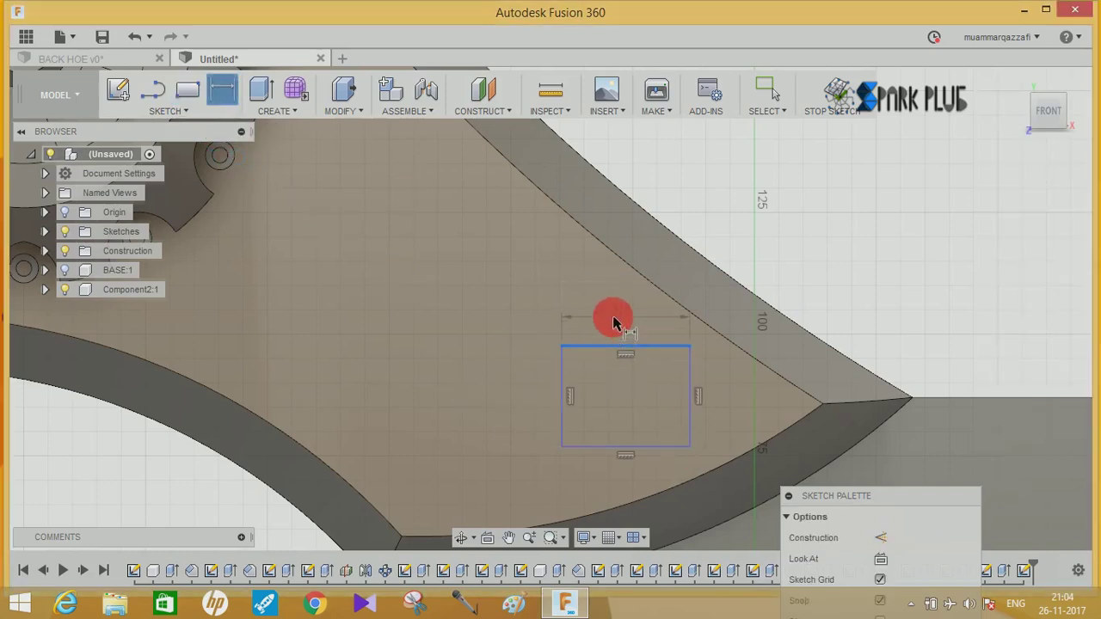
click(616, 318)
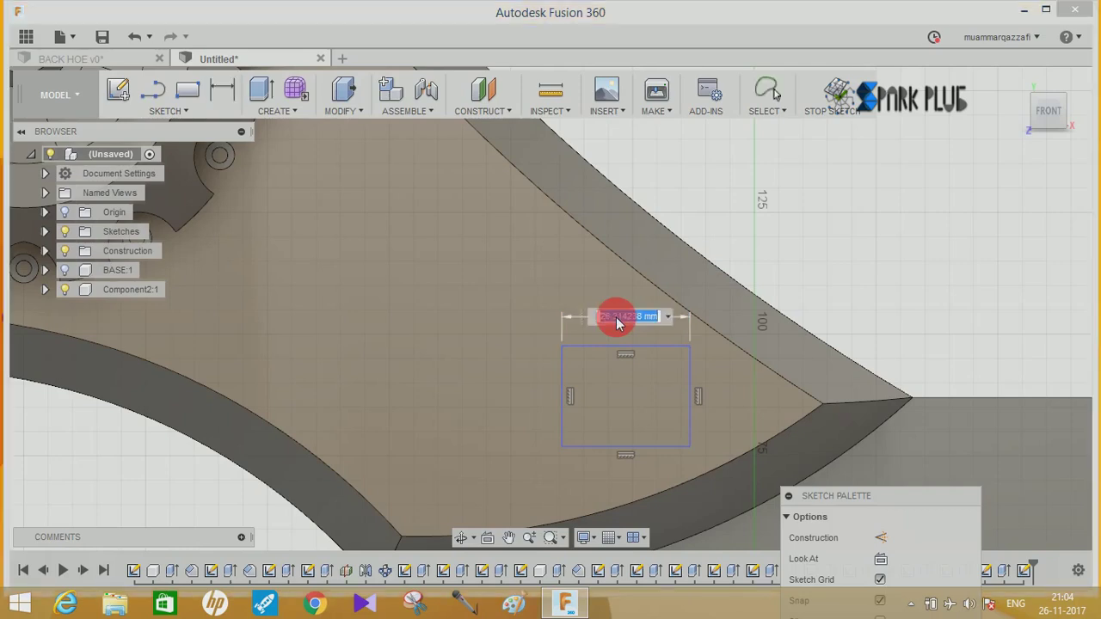
text(27)
key(Return)
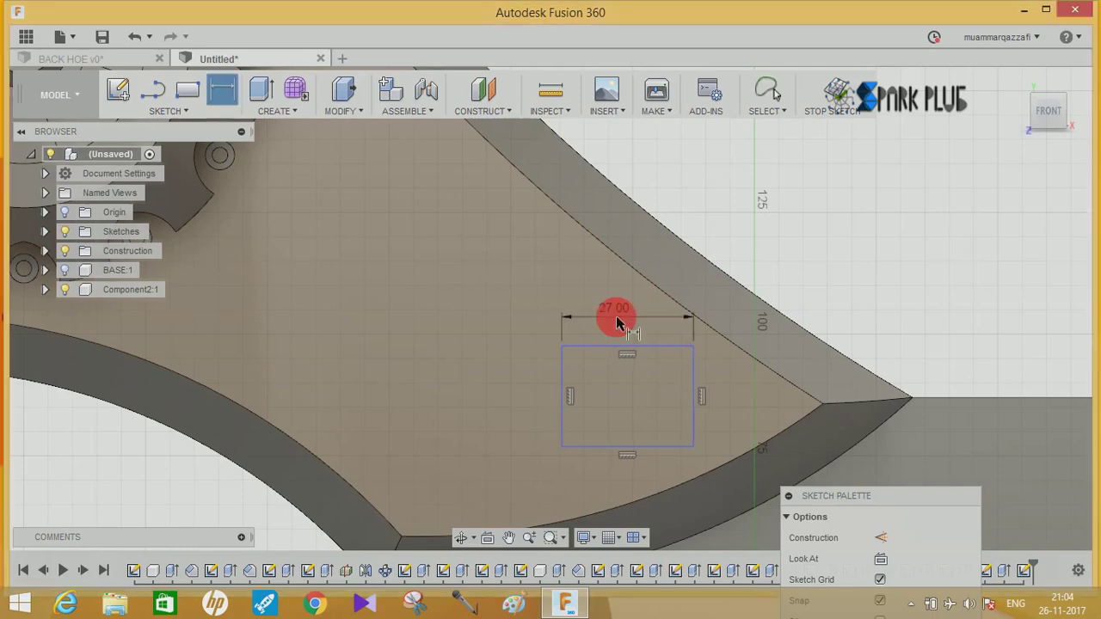
click(563, 396)
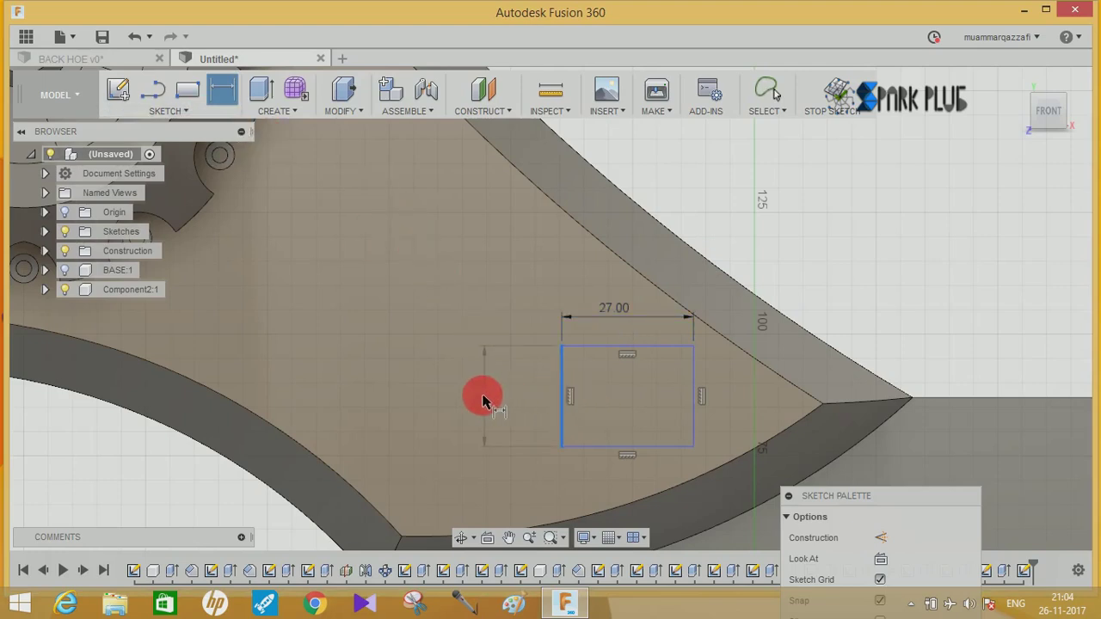
click(483, 400)
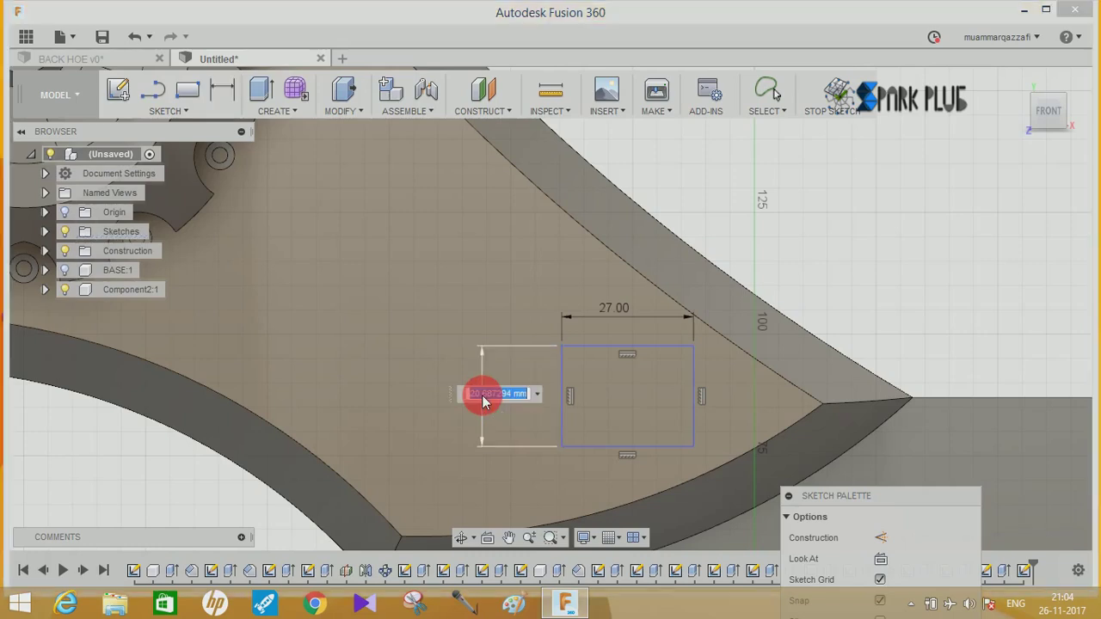
text(19)
key(Return)
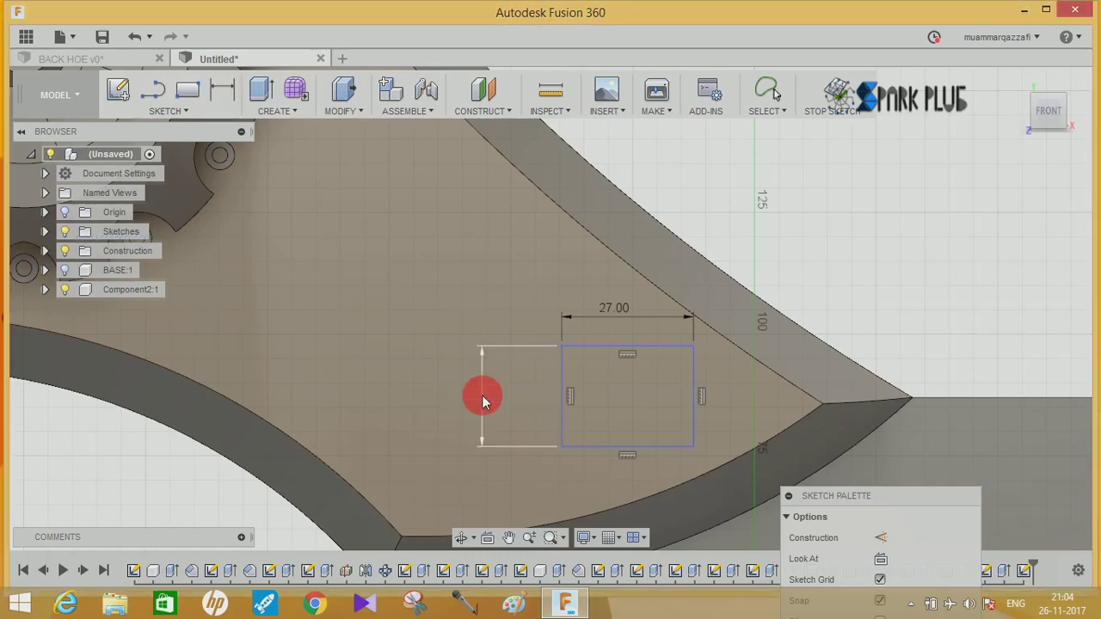
Draw three-point arcs bulging outward across the rectangle's top and bottom edges.
click(170, 108)
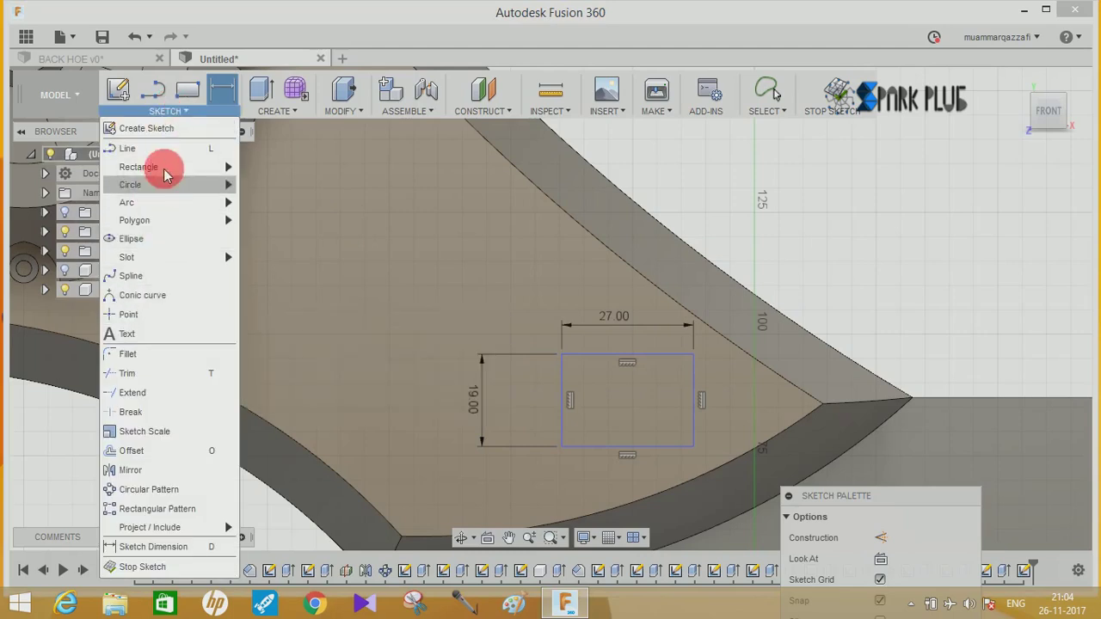
mouse_move(129, 202)
click(320, 206)
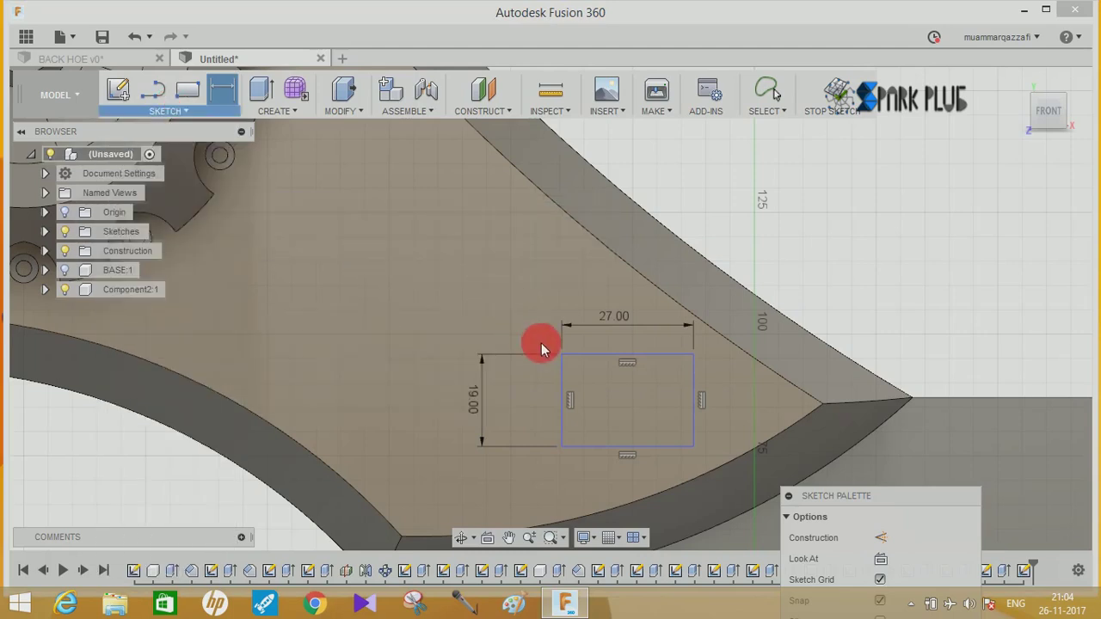
click(688, 354)
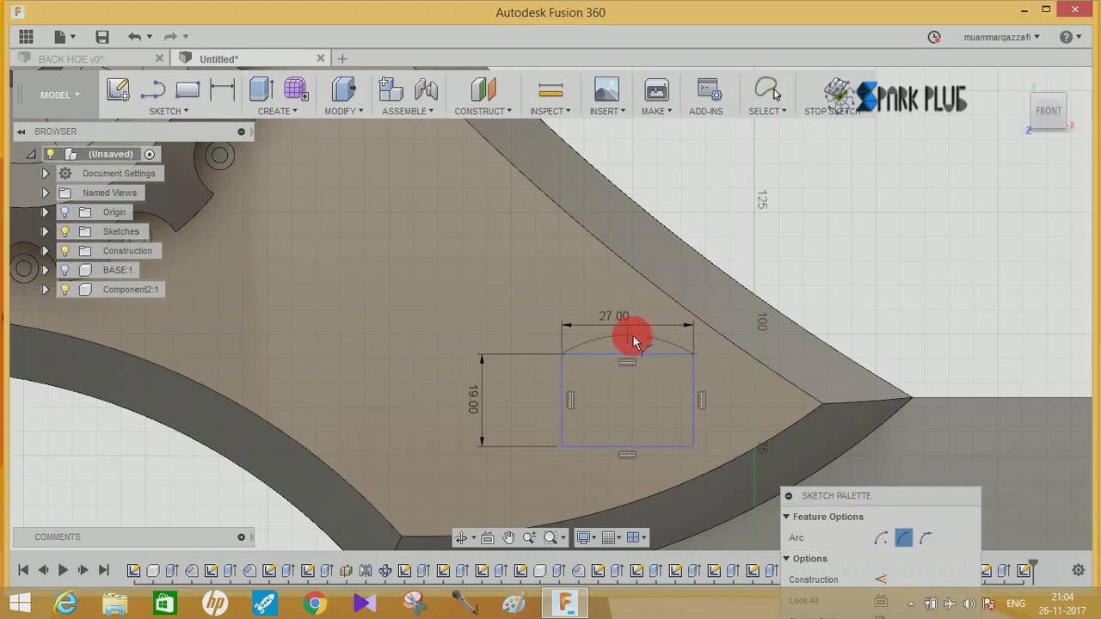
click(633, 338)
click(693, 446)
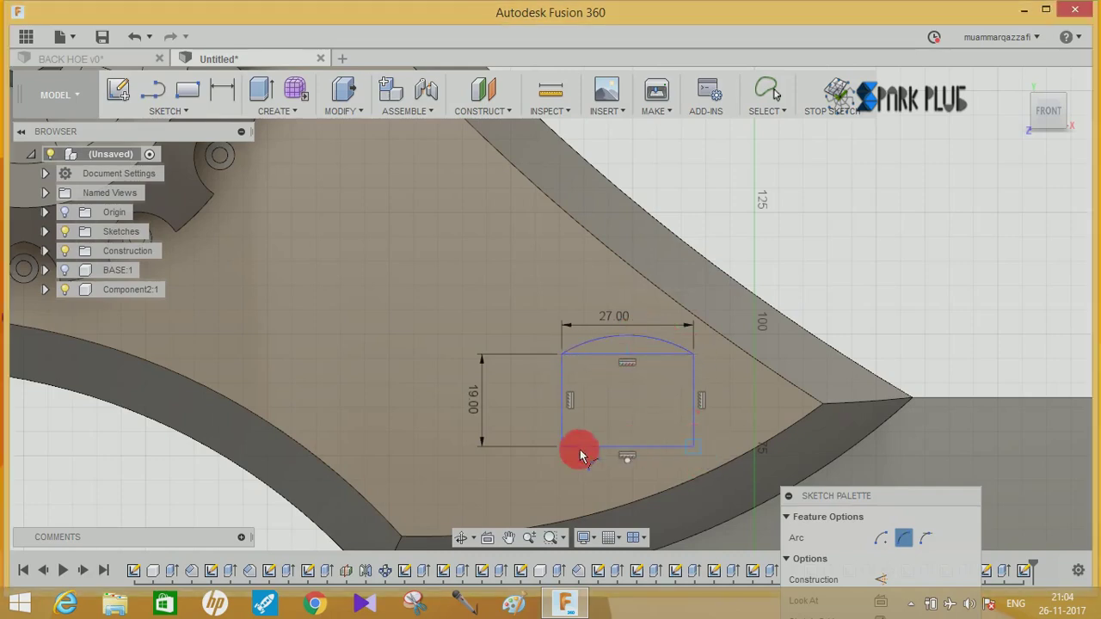
click(564, 445)
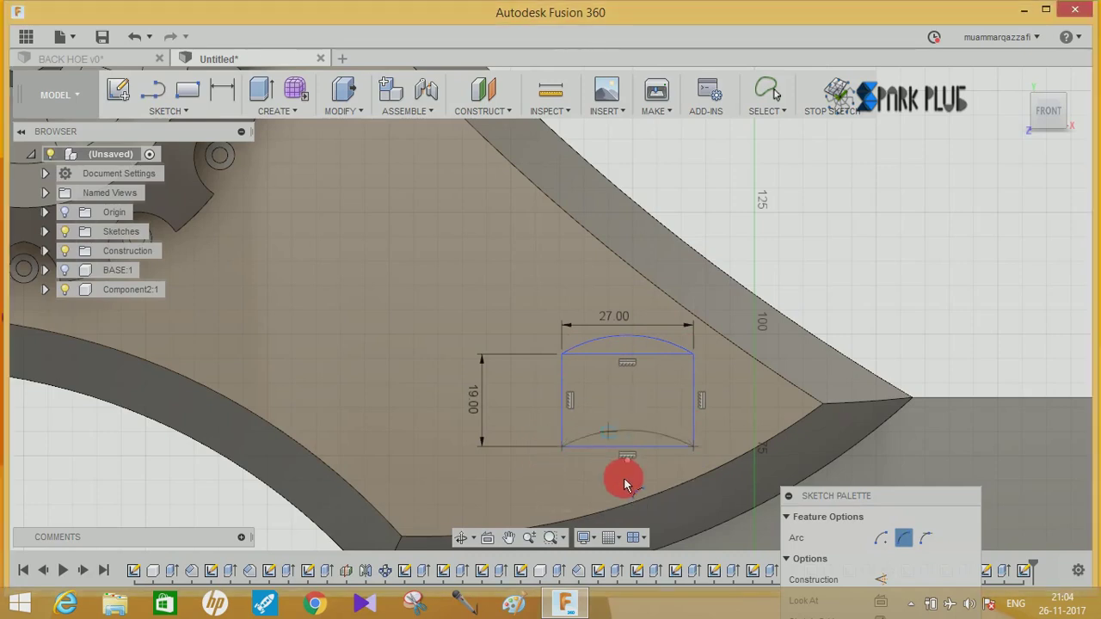
click(625, 476)
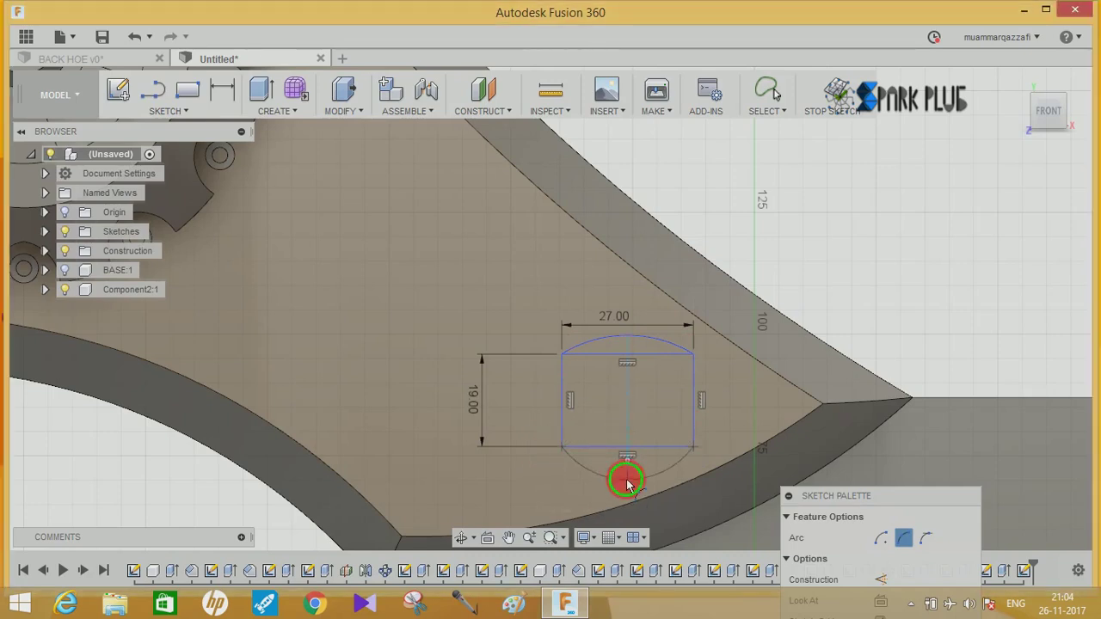
Dimension both the top and bottom arcs to radius 27 mm.
click(222, 89)
click(593, 347)
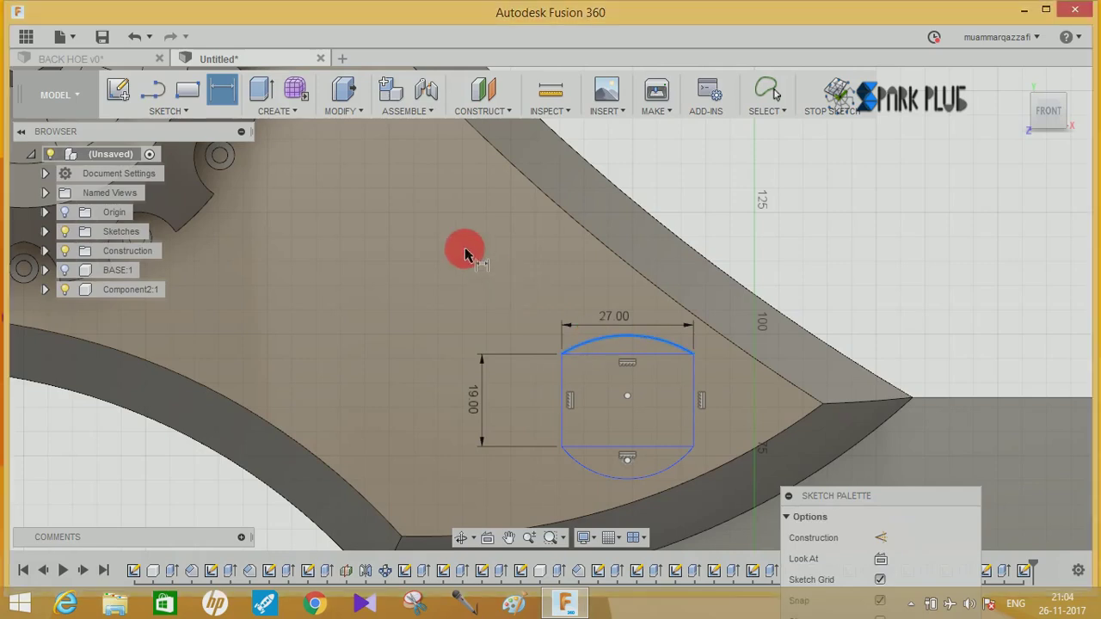
click(464, 253)
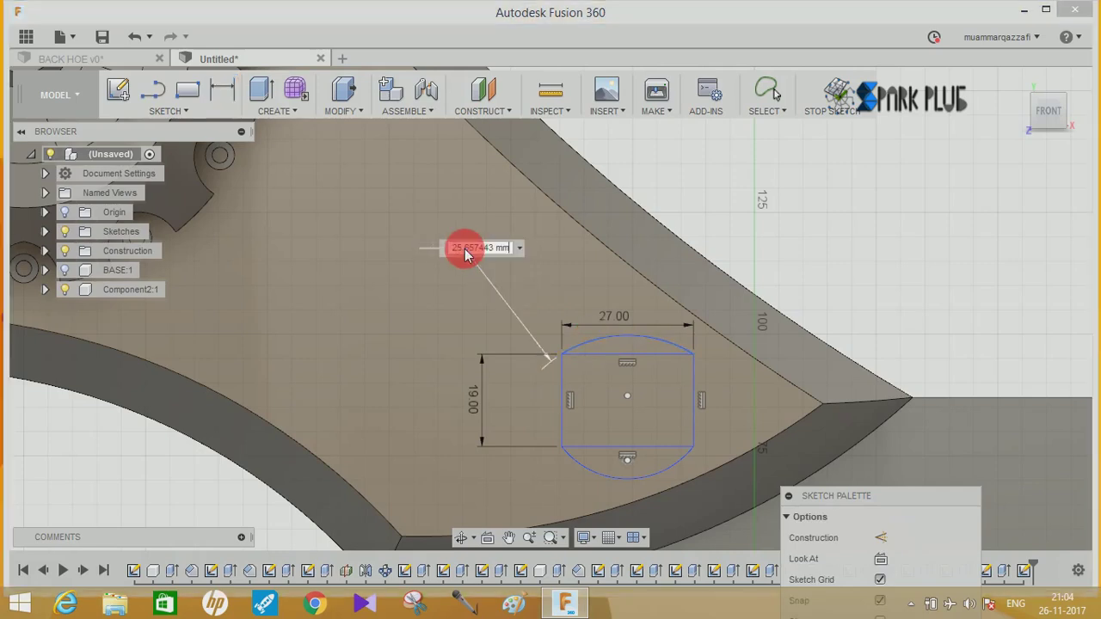
text(27)
key(Return)
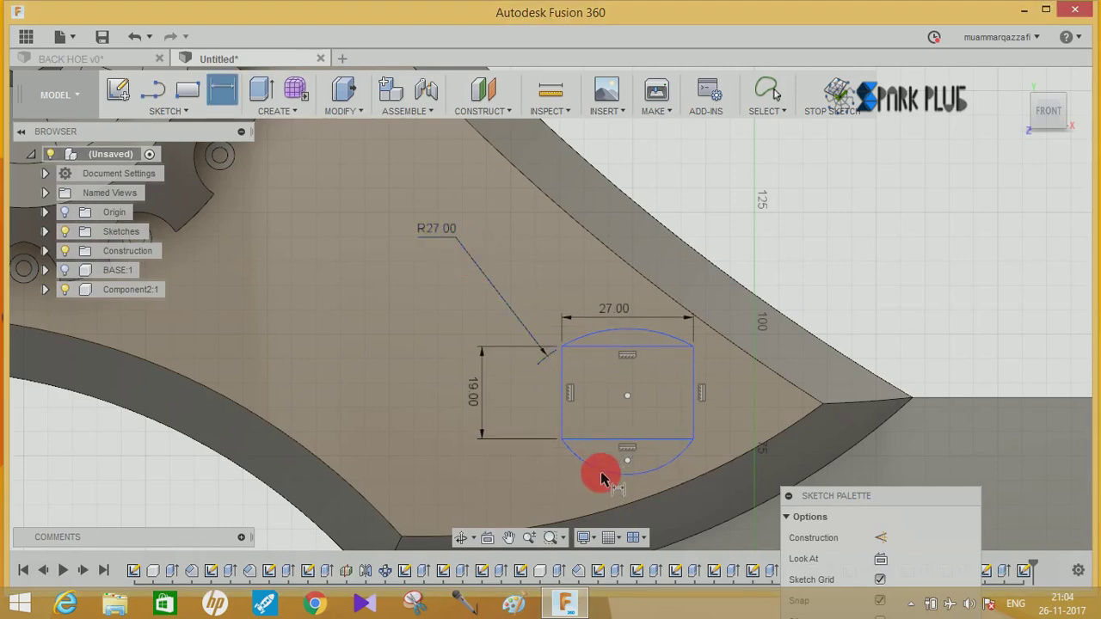
click(604, 475)
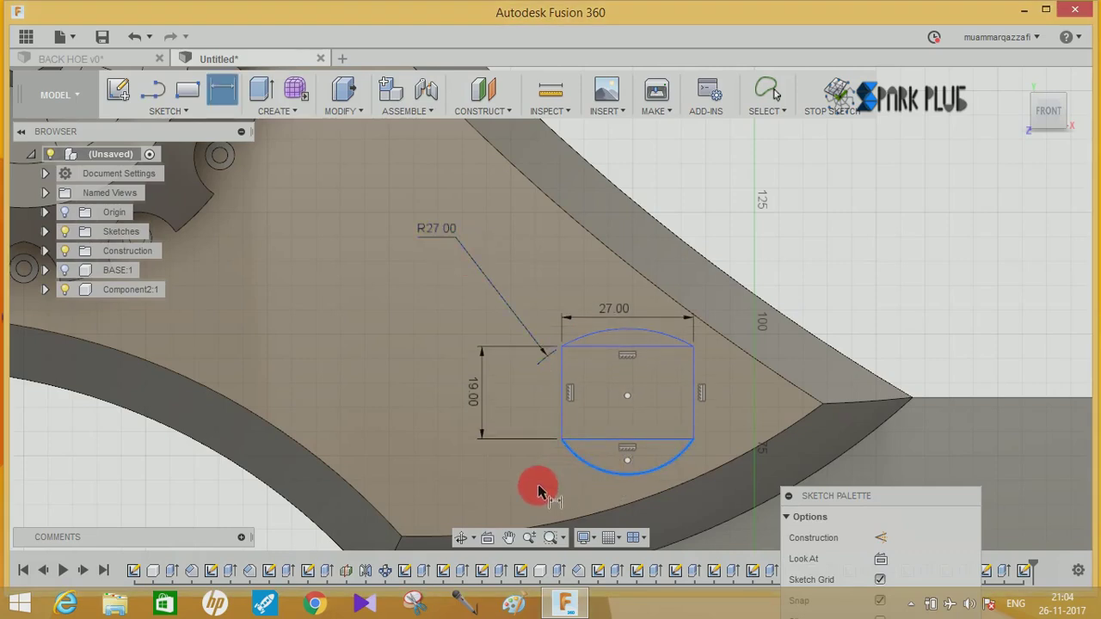
click(488, 493)
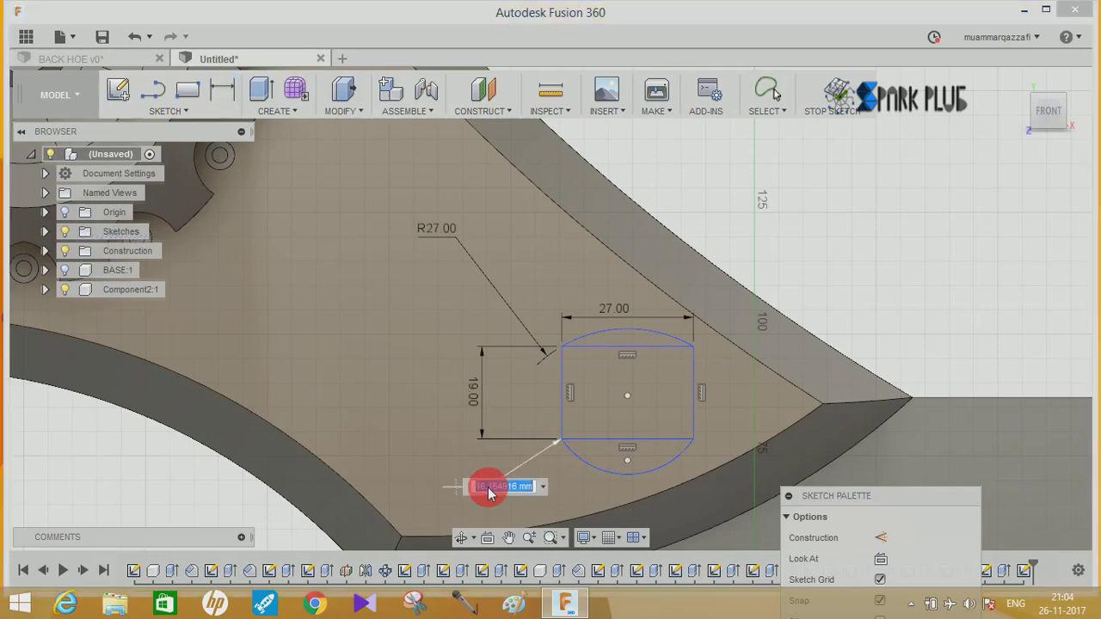
text(27)
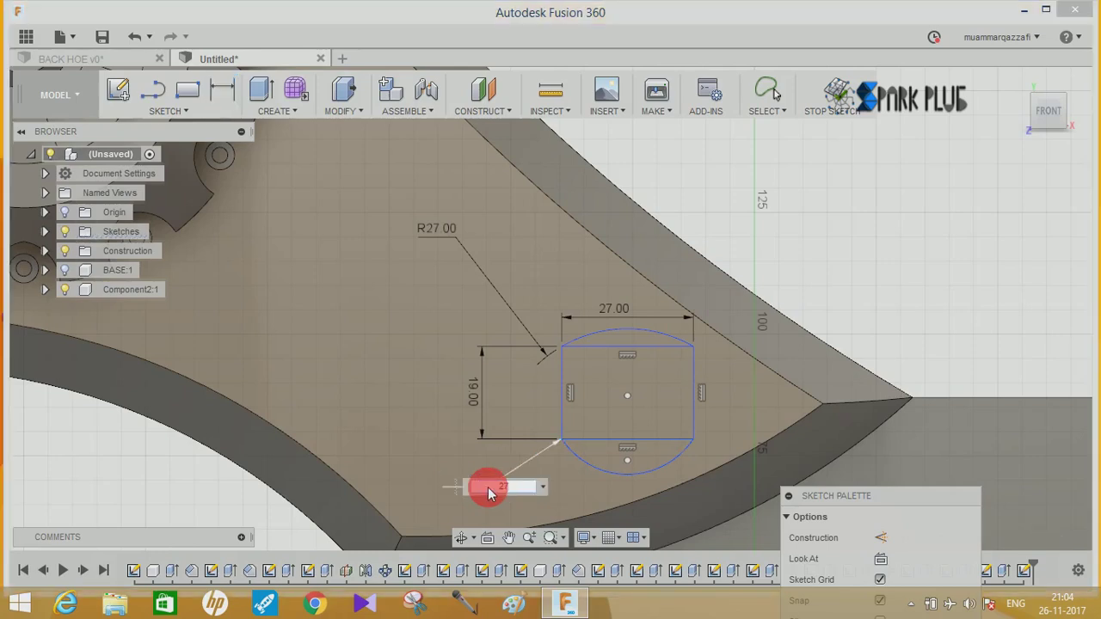
key(Return)
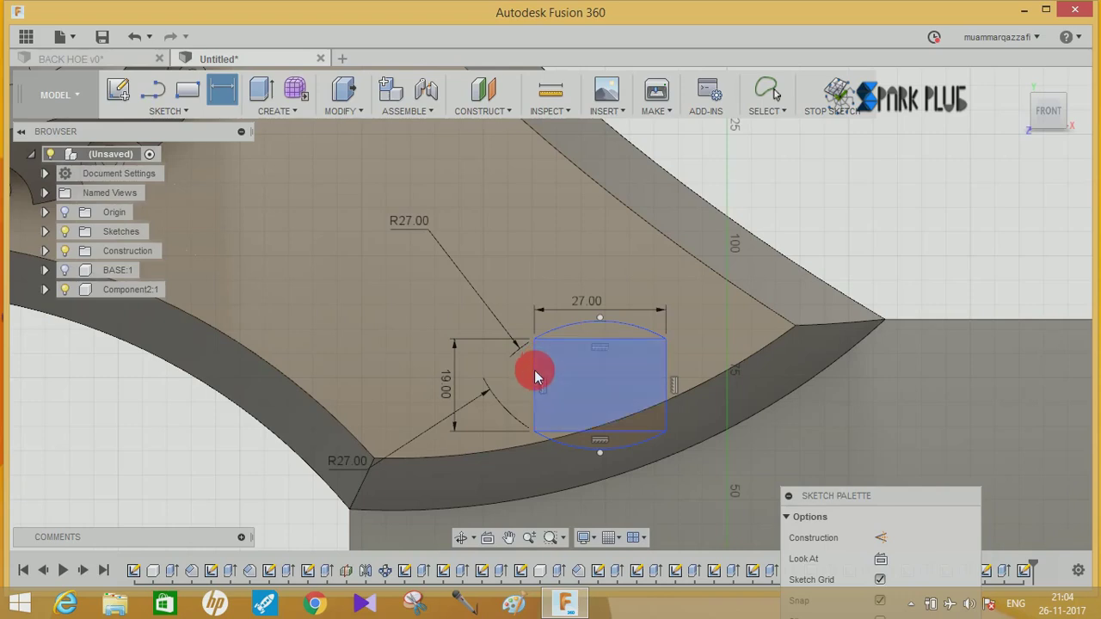
Move the arc-capped rectangle -1.82 mm in X and -1.489 mm in Y on the jaw face.
key(Escape)
drag(546, 344, 551, 316)
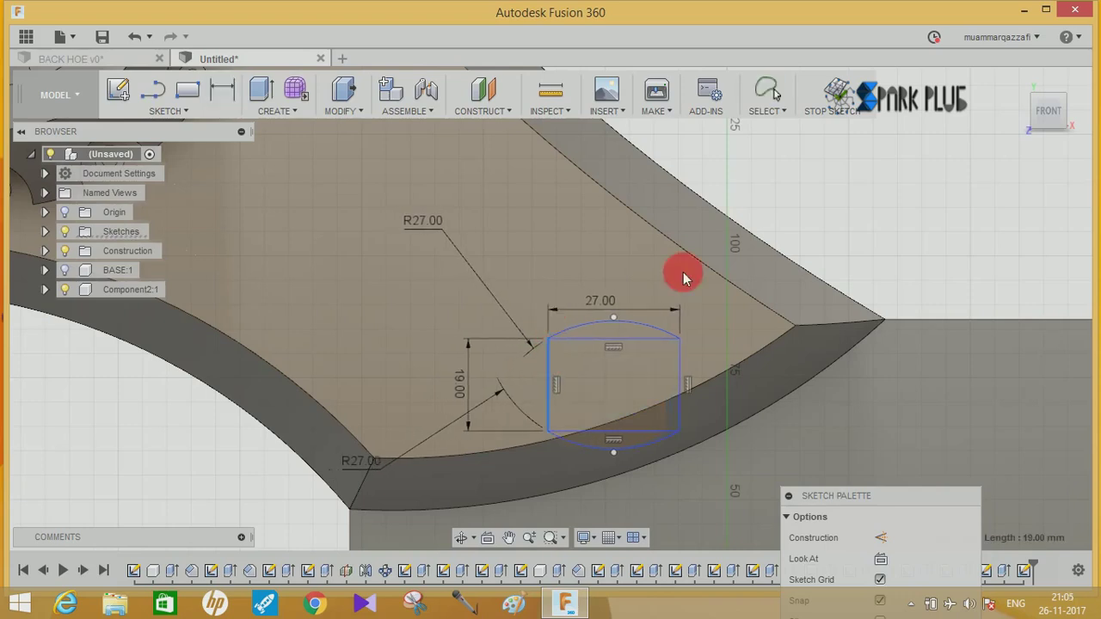
key(m)
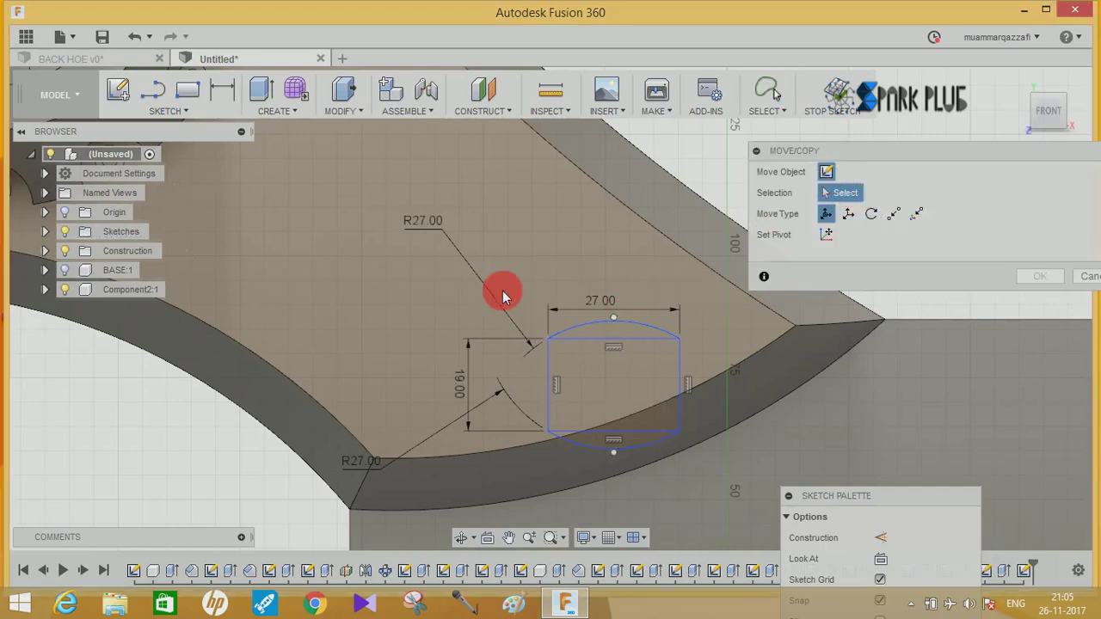
mouse_move(504, 289)
mouse_down()
mouse_move(775, 297)
mouse_move(524, 275)
mouse_up()
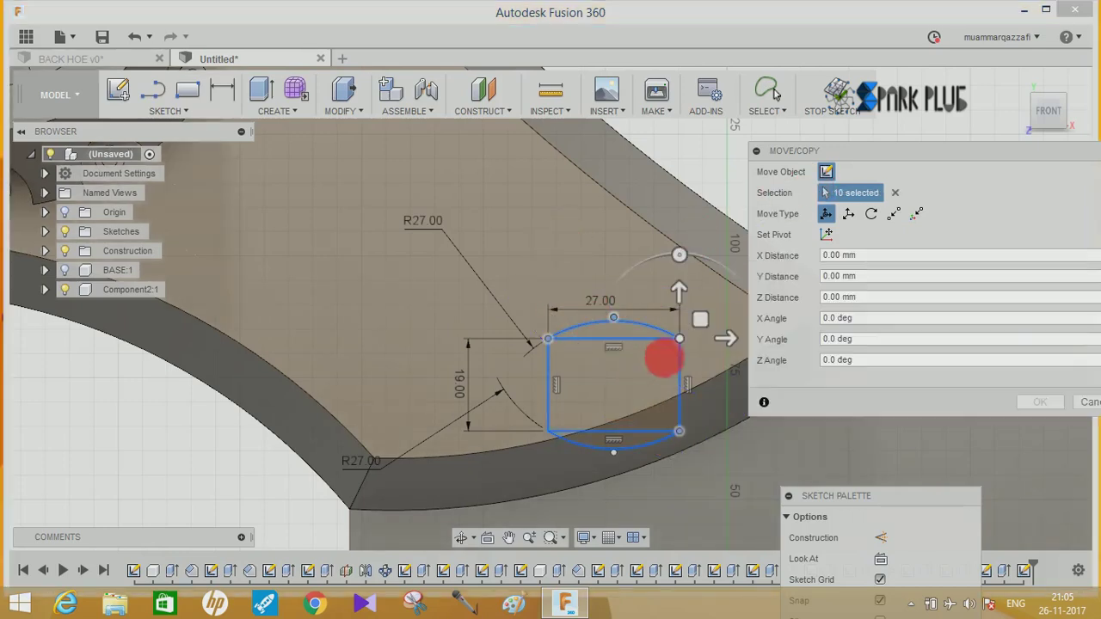
mouse_move(679, 292)
mouse_down()
mouse_move(681, 222)
mouse_move(700, 267)
mouse_up()
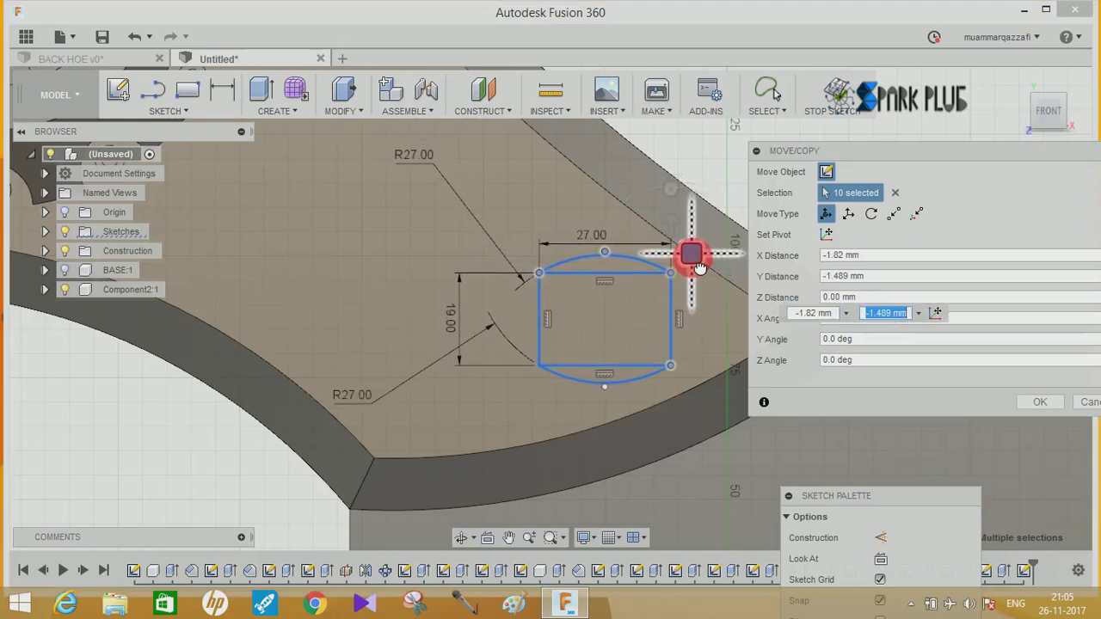
click(1026, 402)
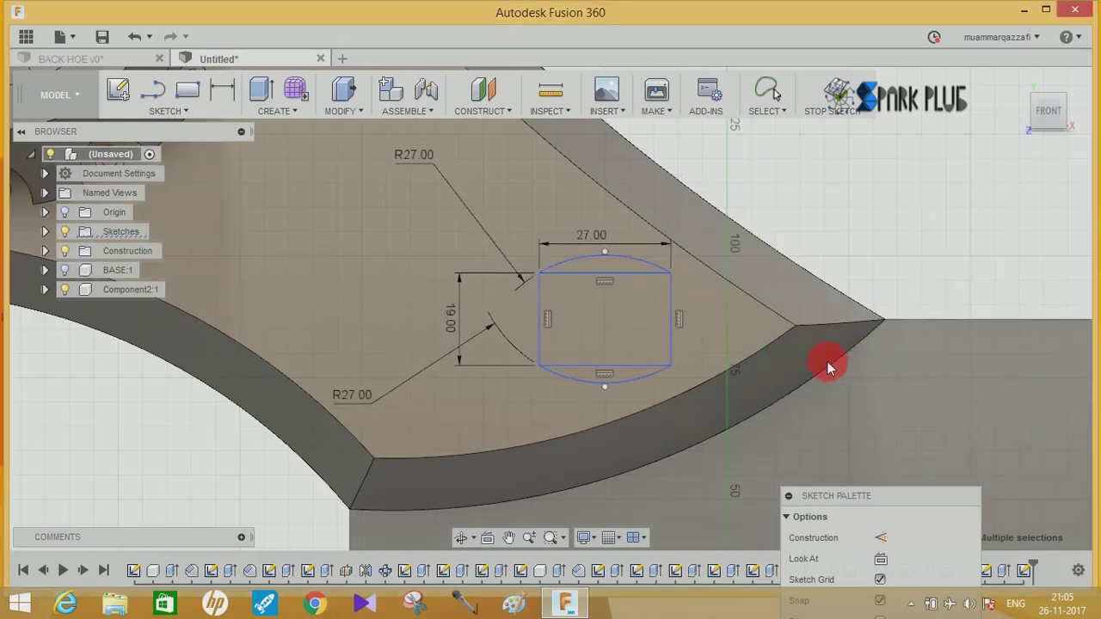
middle_drag(826, 361, 782, 387)
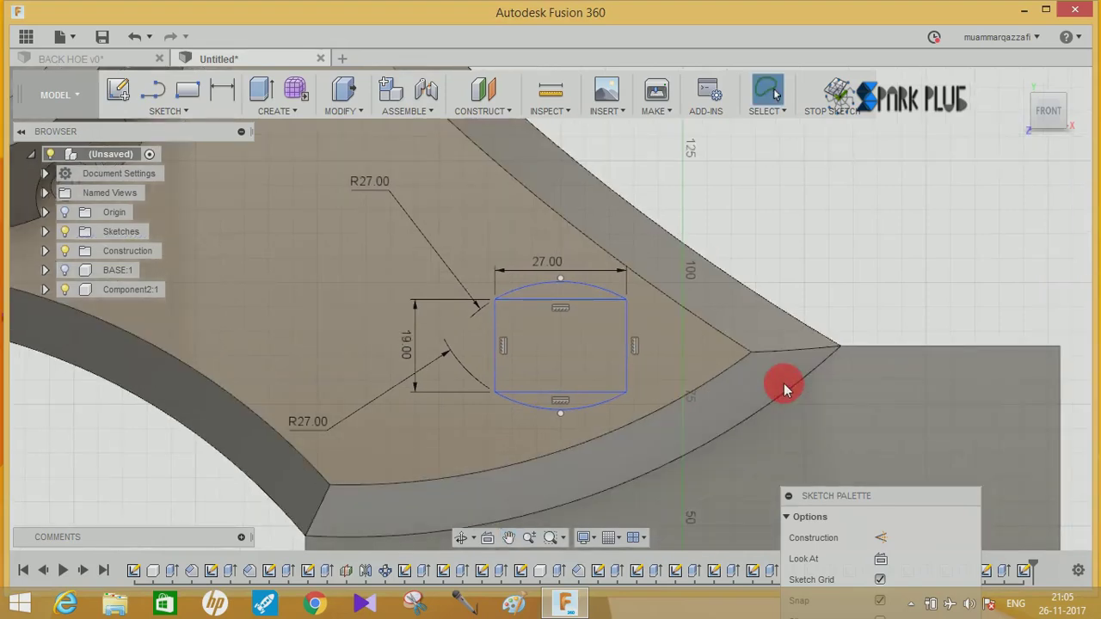
click(661, 368)
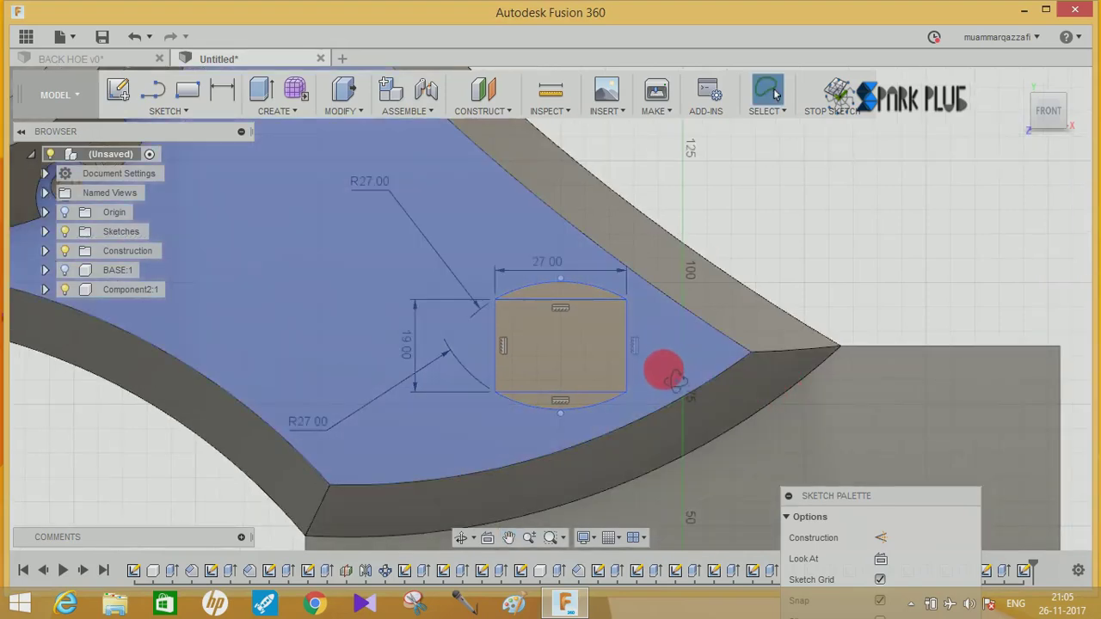
mouse_move(658, 366)
shift+middle_down()
mouse_move(710, 400)
mouse_move(712, 388)
shift+middle_up()
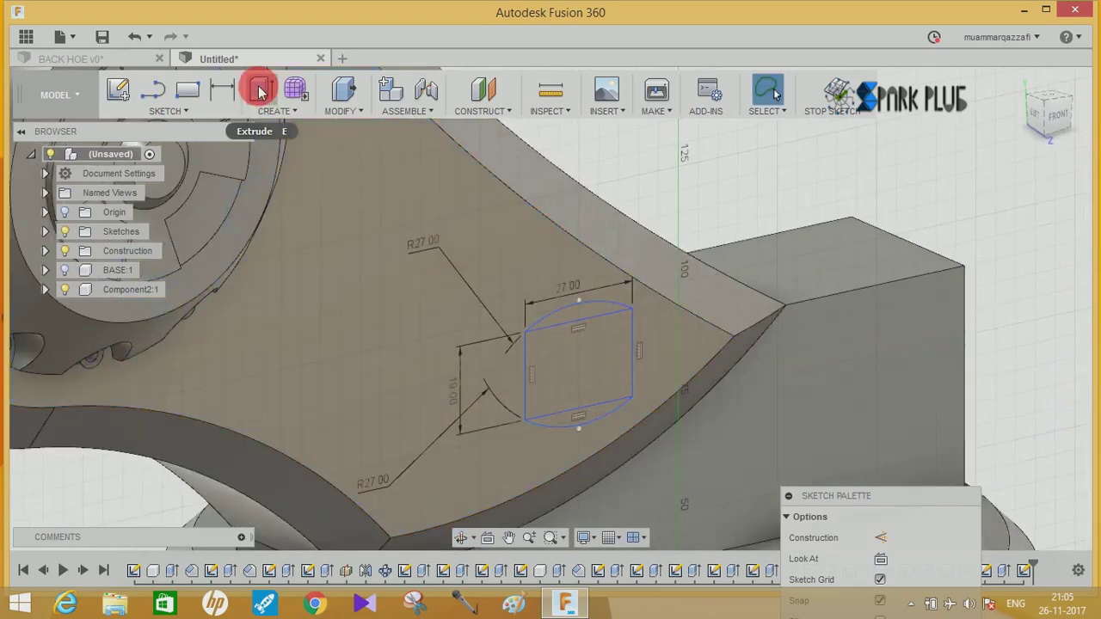
mouse_move(261, 90)
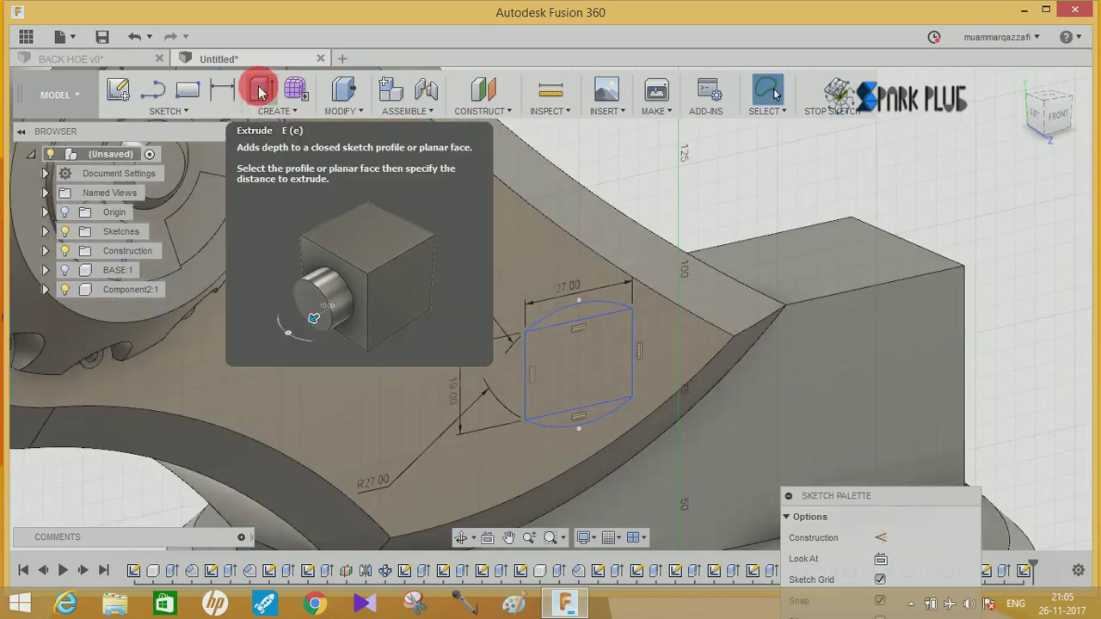
Extrude the three barrel-shaped profiles 1 mm as a join to form a thin pad.
click(263, 90)
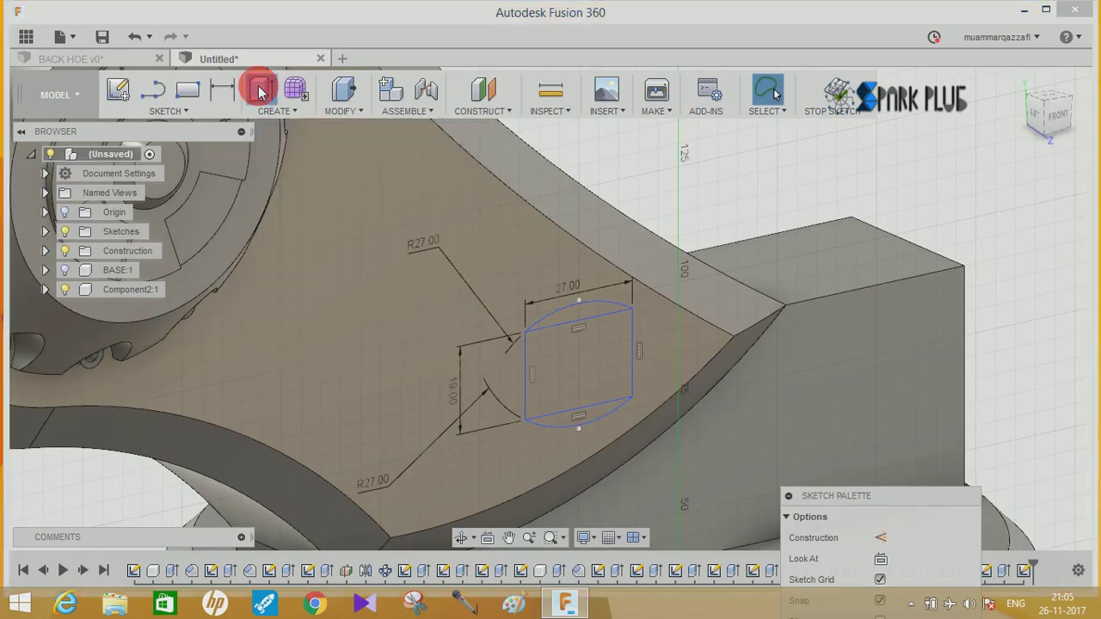
click(567, 314)
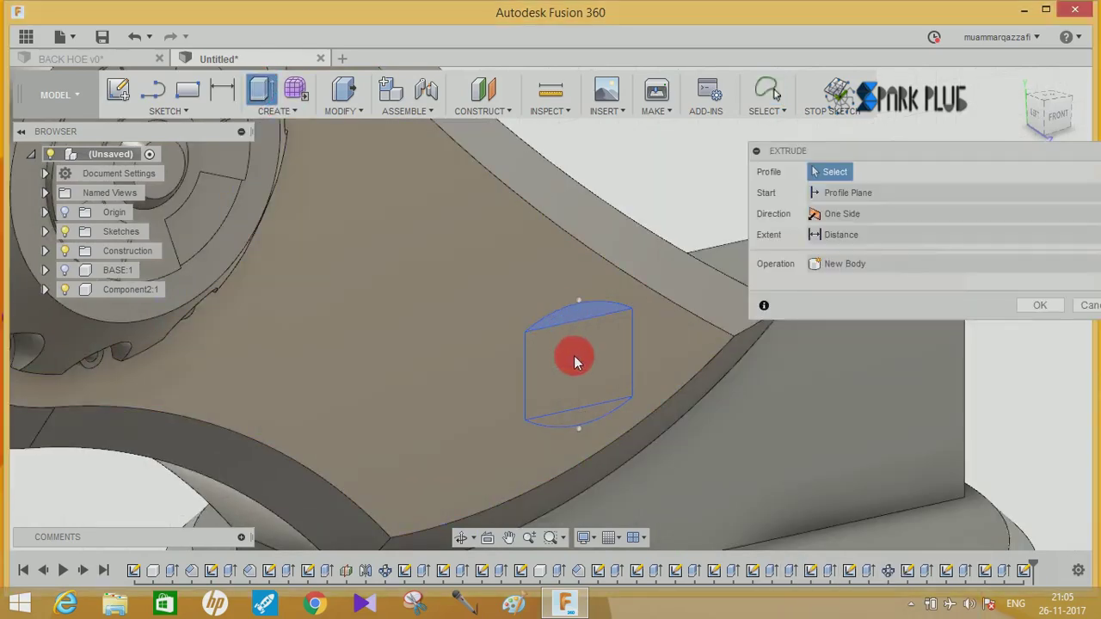
click(587, 418)
click(586, 417)
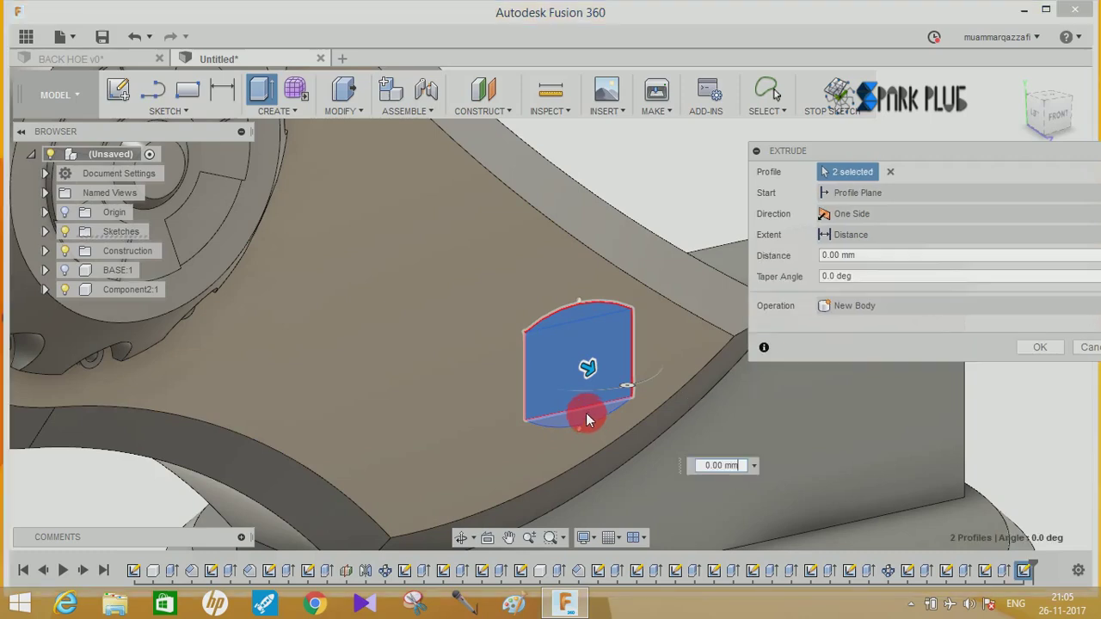
click(833, 258)
drag(833, 258, 783, 260)
text(1)
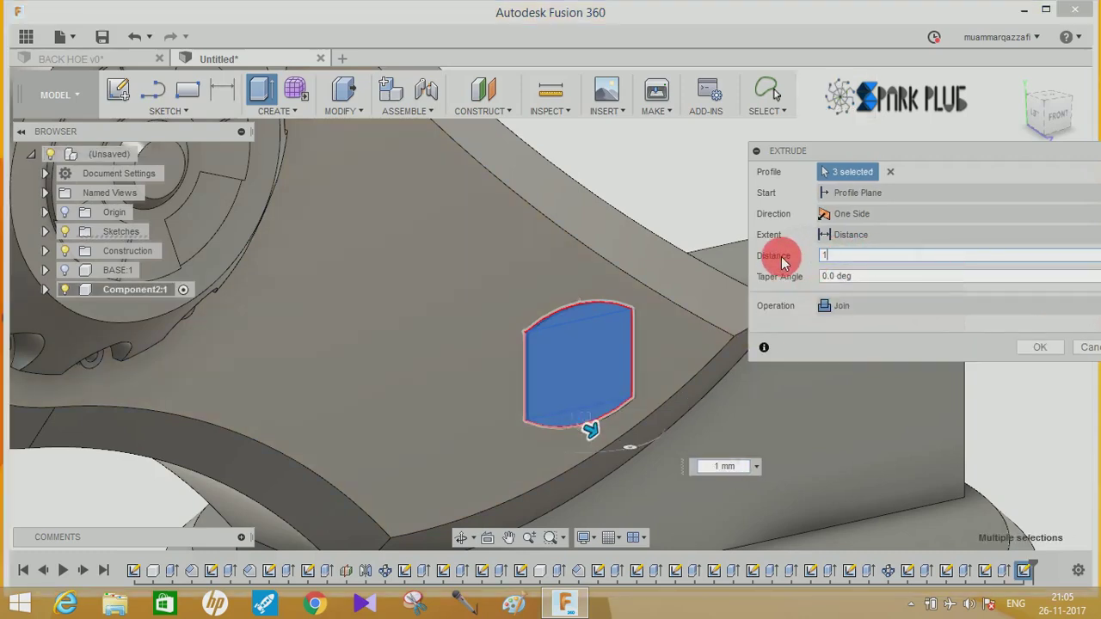
key(Return)
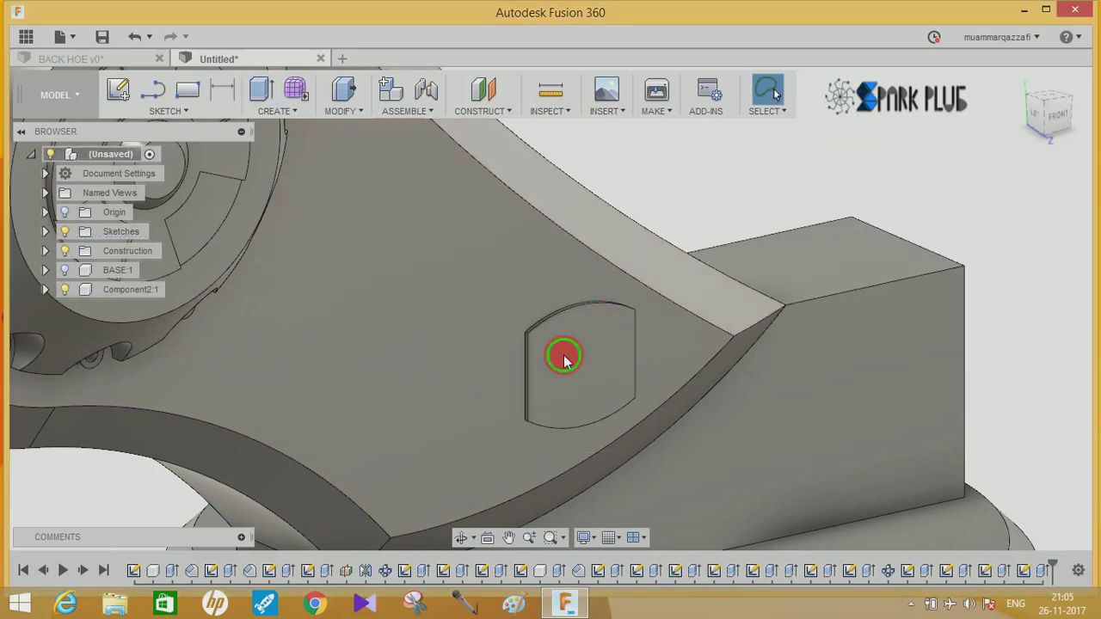
click(563, 354)
Sketch an inner outline on the pad face, offset -1.151 mm from its edge.
right_click(563, 355)
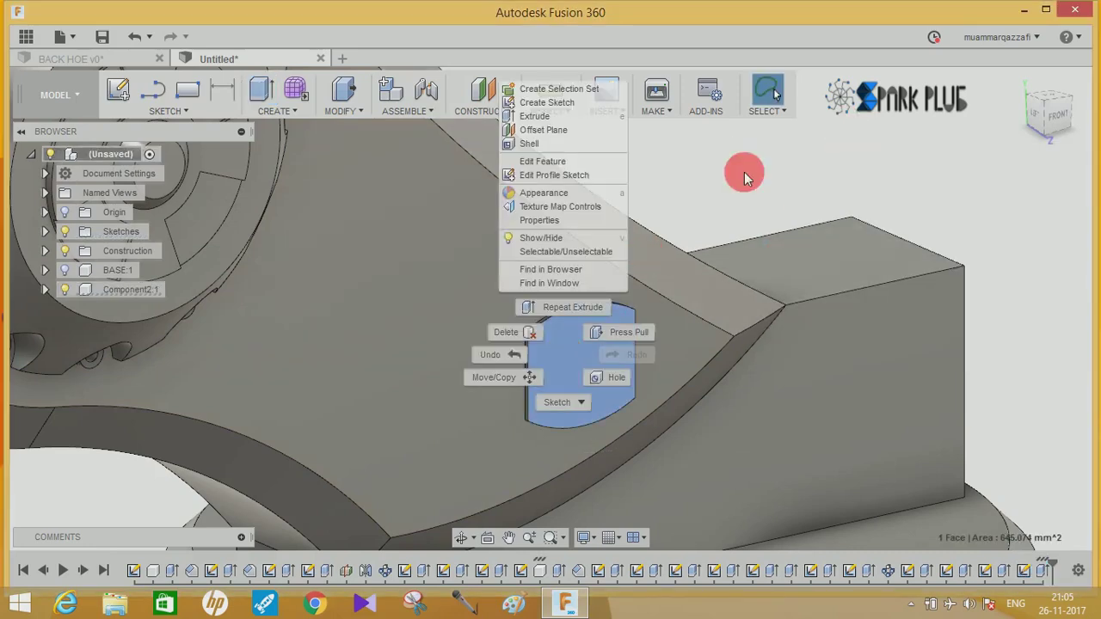
click(157, 93)
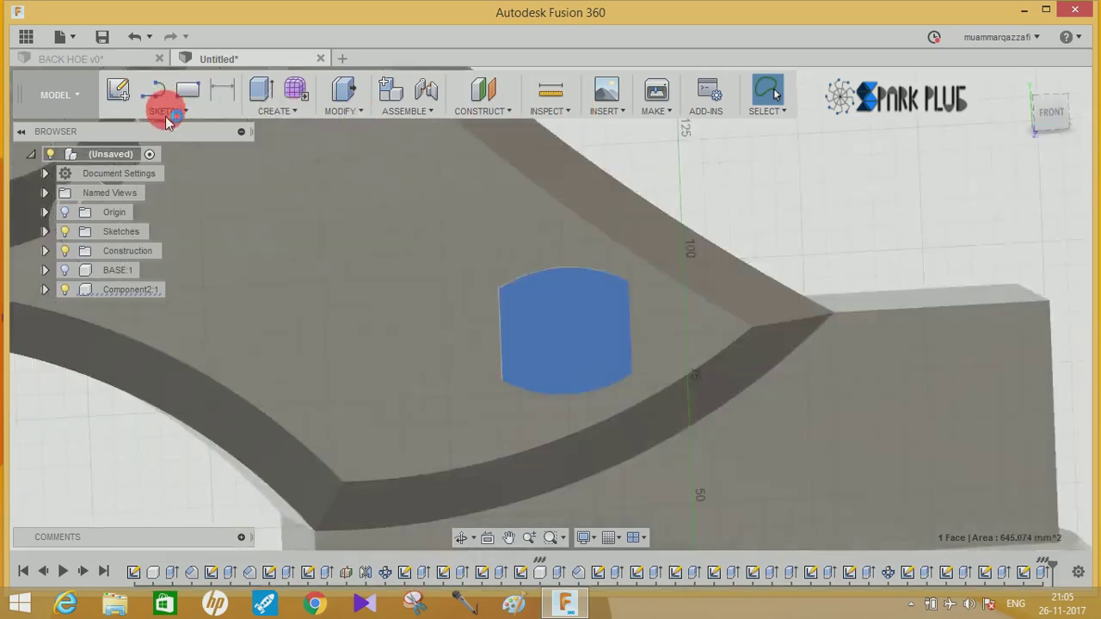
click(165, 109)
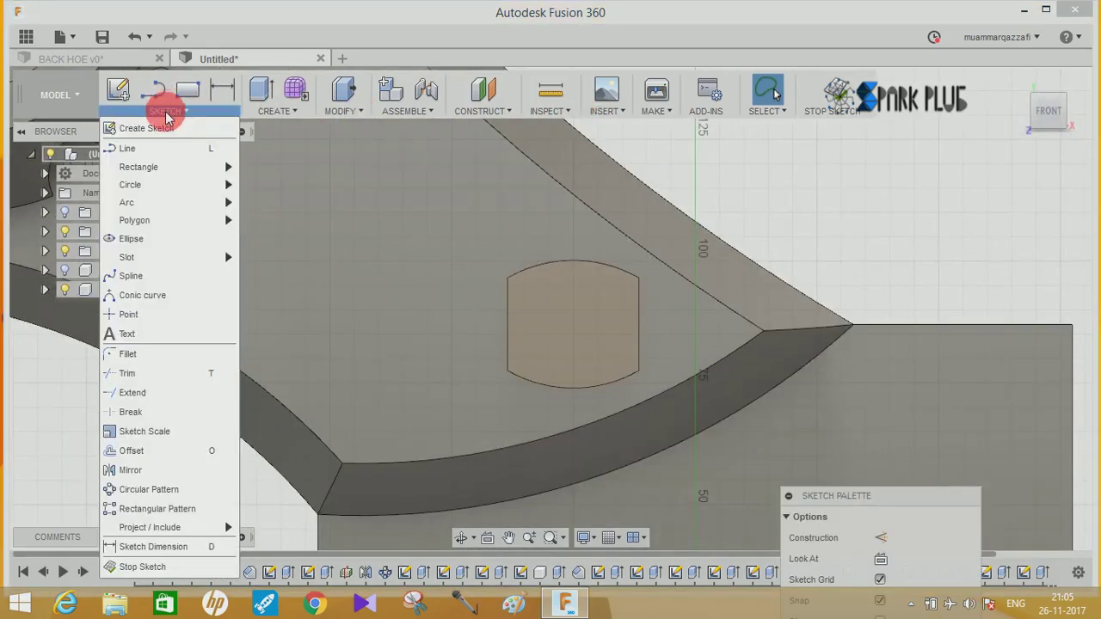
click(131, 450)
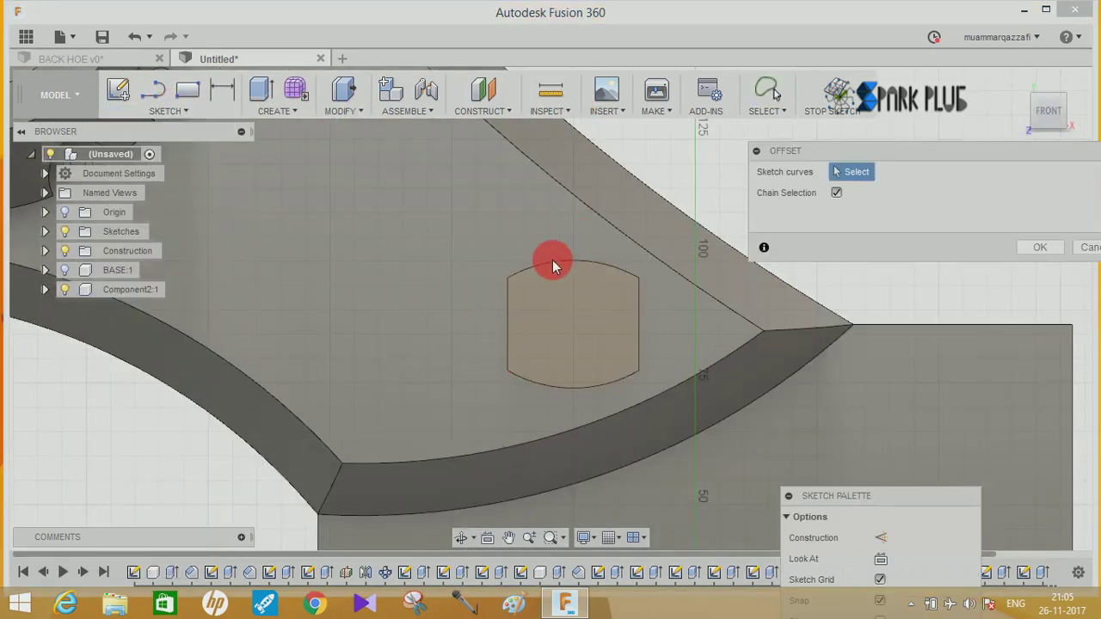
click(506, 318)
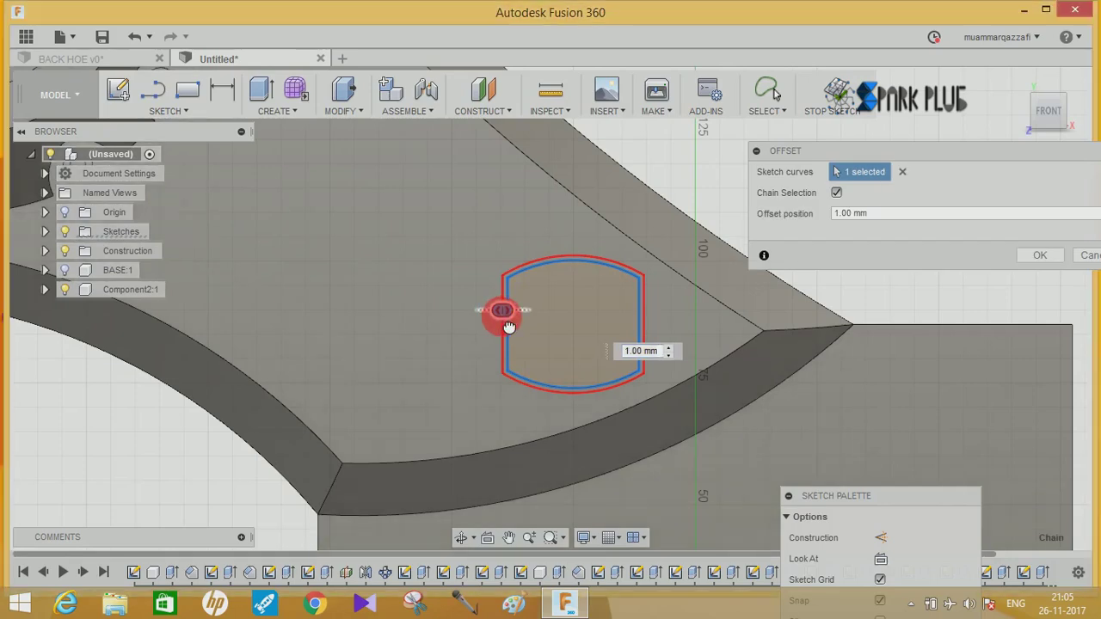
drag(501, 313, 516, 327)
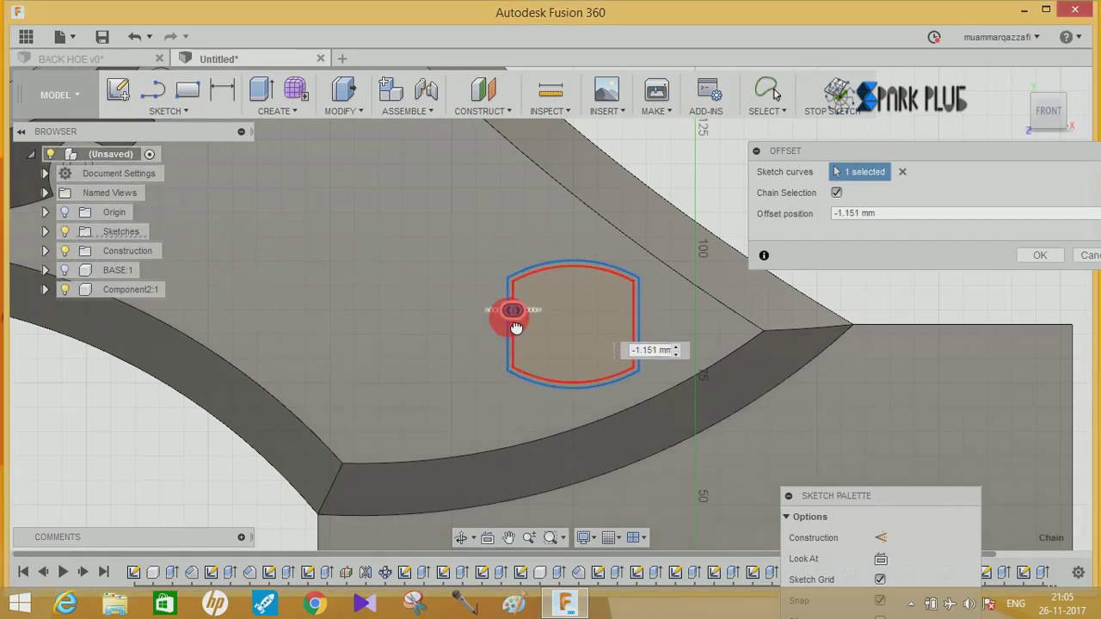
click(1039, 256)
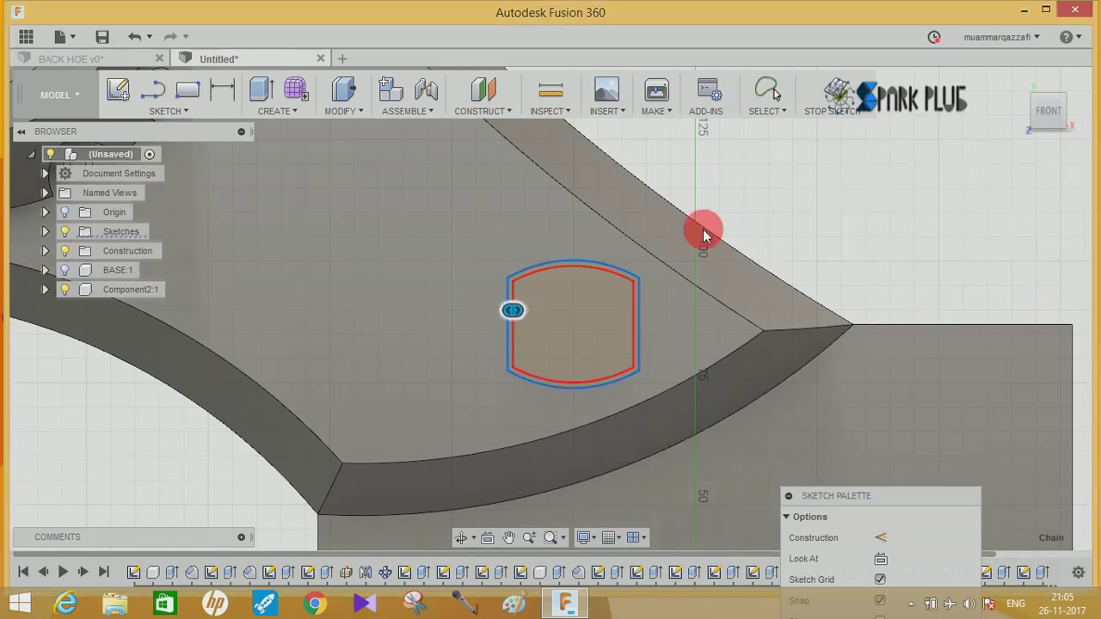
Extrude the inset profile 7 mm as a join to raise the block.
click(262, 90)
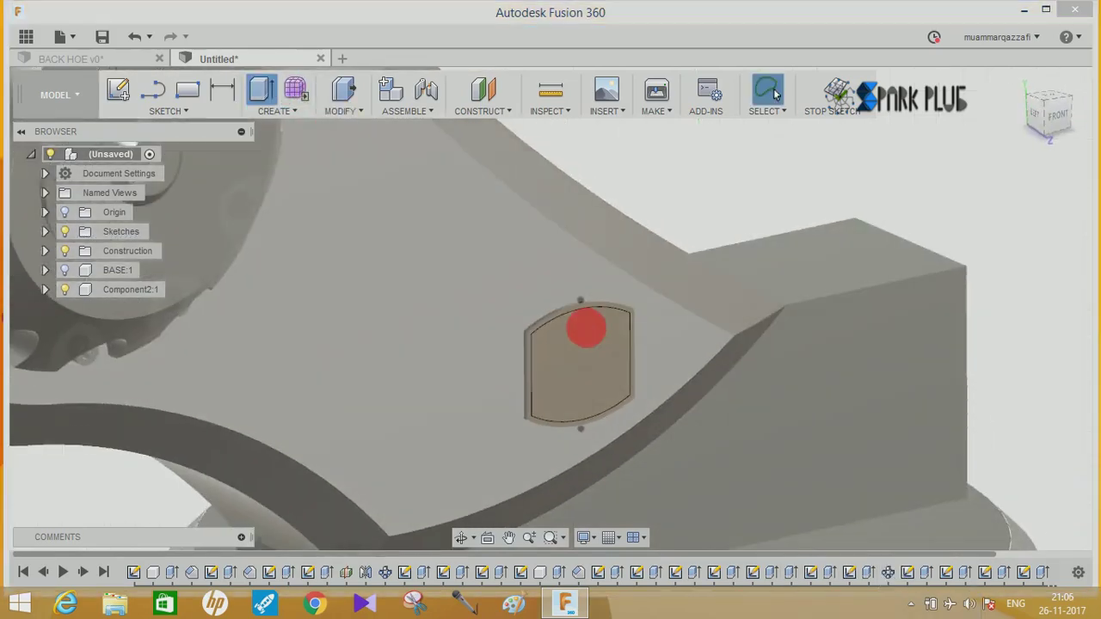
click(599, 355)
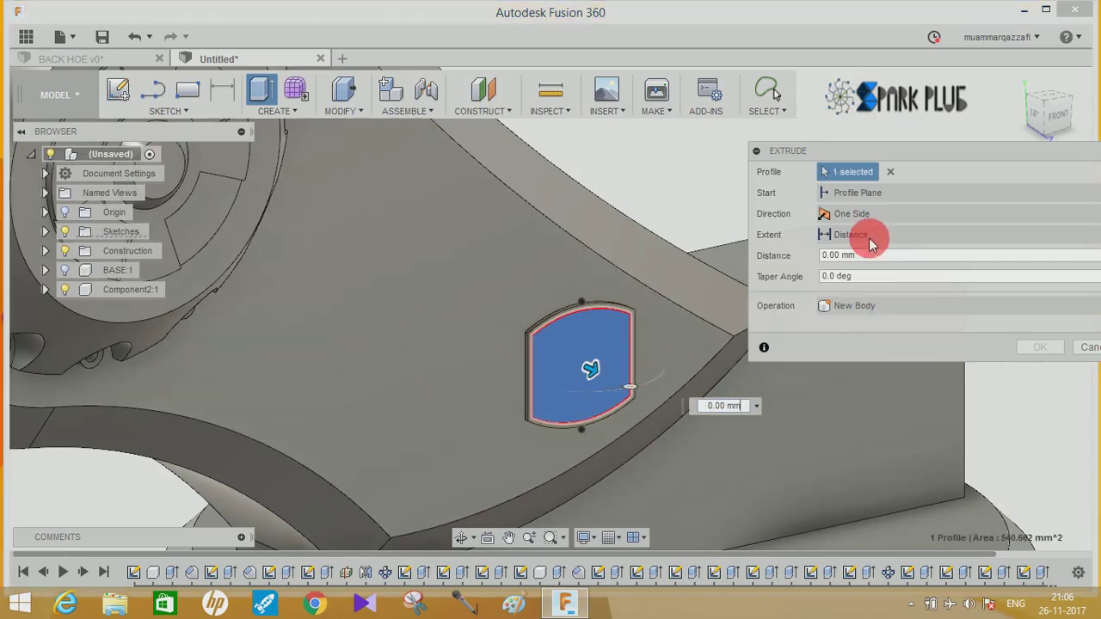
click(873, 256)
text(7)
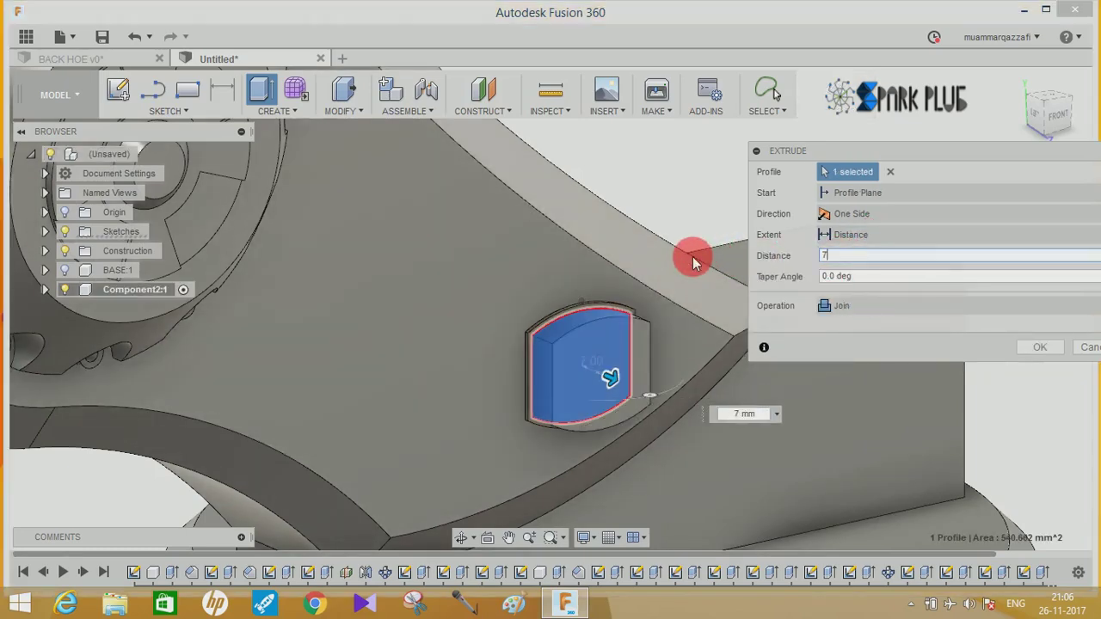
shift+middle_drag(568, 306, 638, 287)
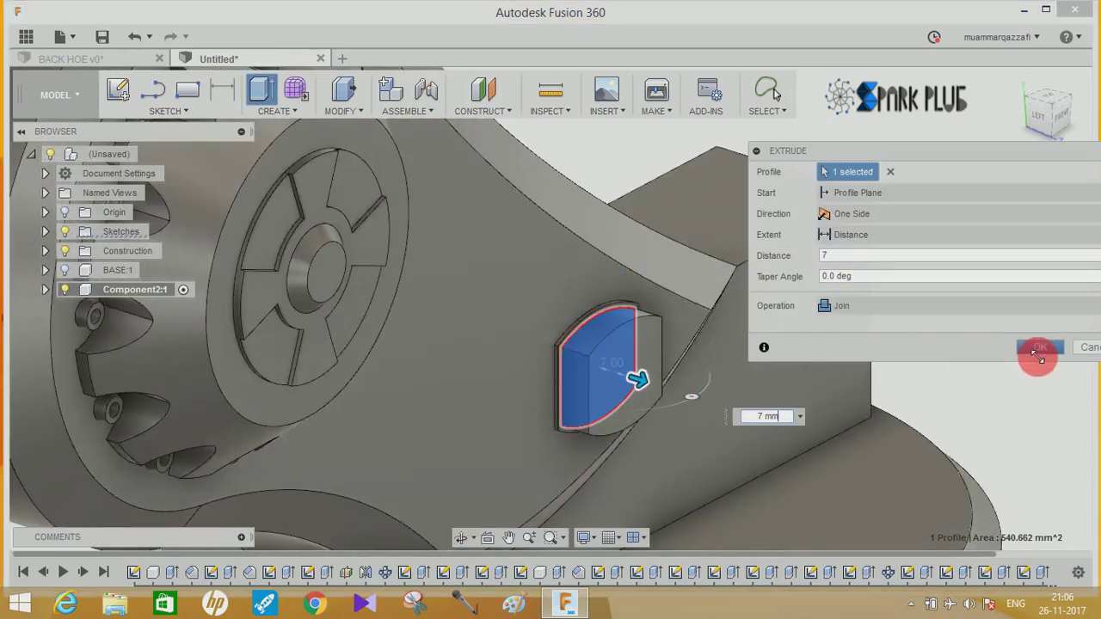
click(1040, 347)
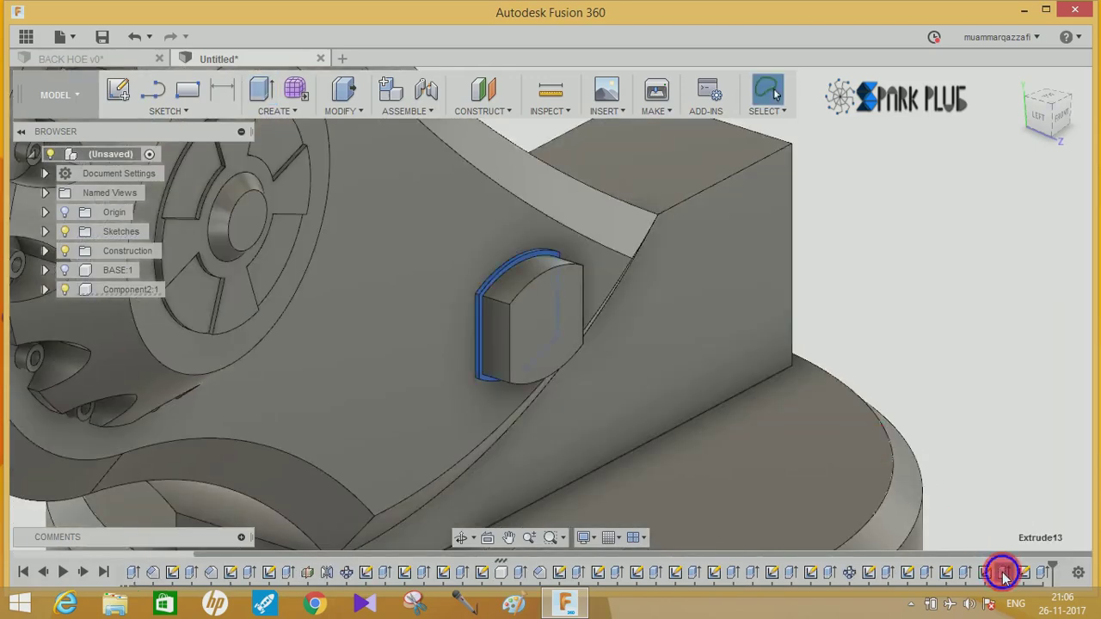
Edit the latest extrusion to a 22 mm distance.
right_click(1002, 571)
click(1008, 450)
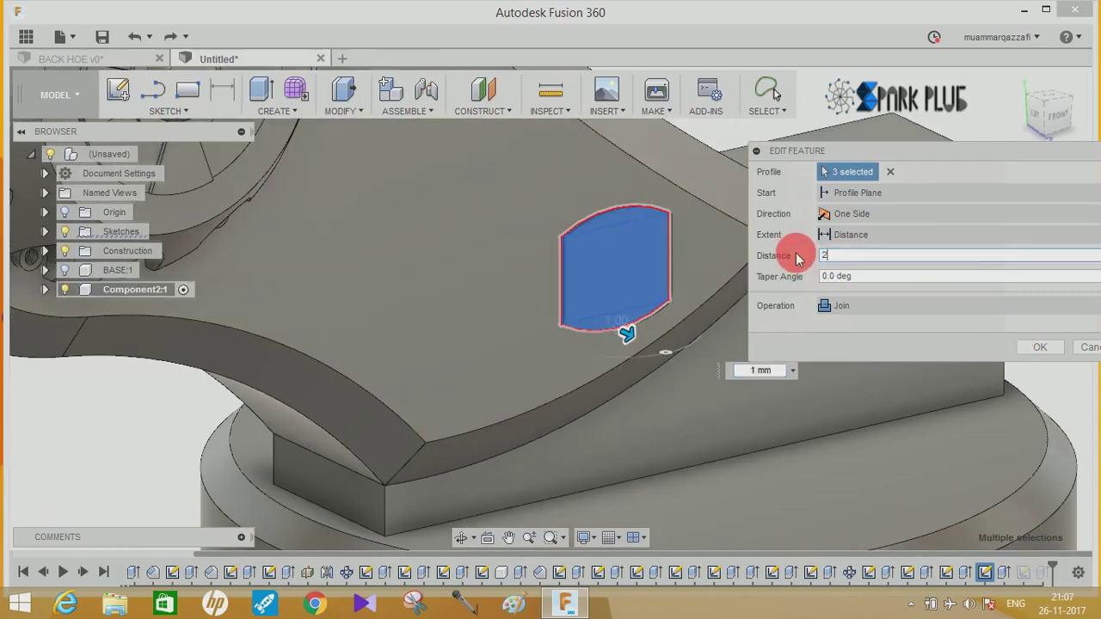
text(2)
click(1039, 347)
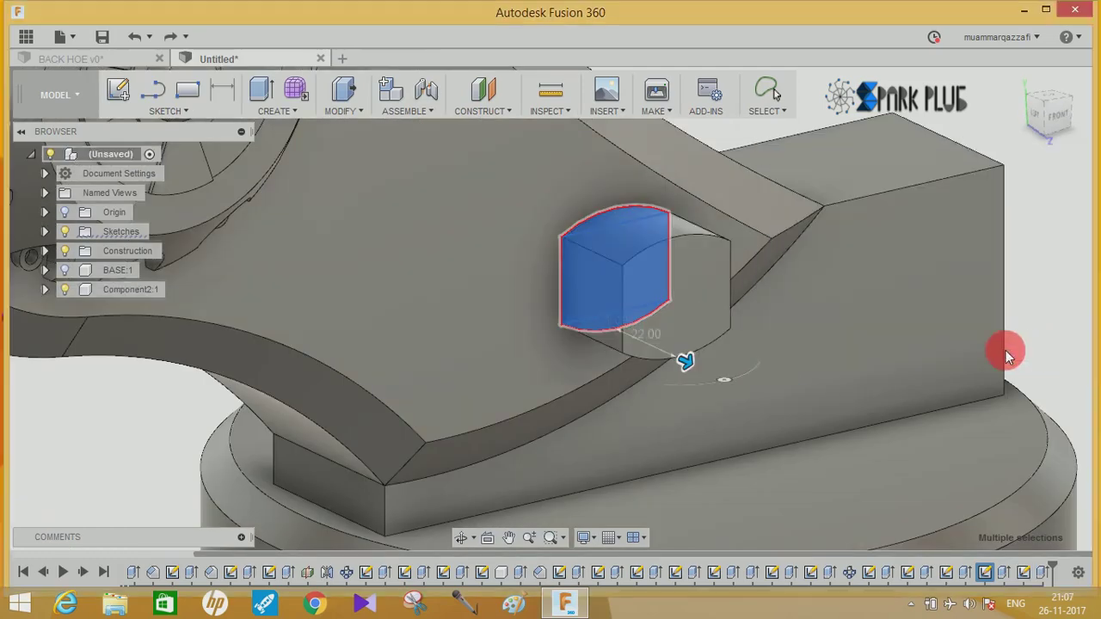
Reframe the view and select the flat arm face beside the boss.
mouse_move(817, 296)
shift+middle_down()
mouse_move(877, 302)
mouse_move(703, 295)
shift+middle_up()
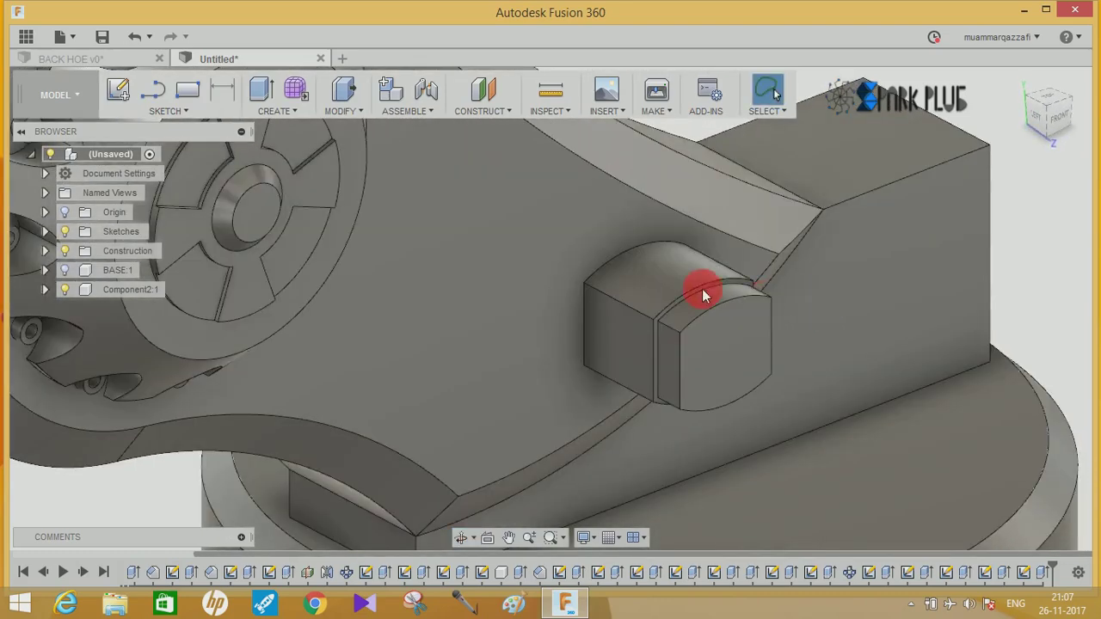
middle_drag(748, 367, 784, 281)
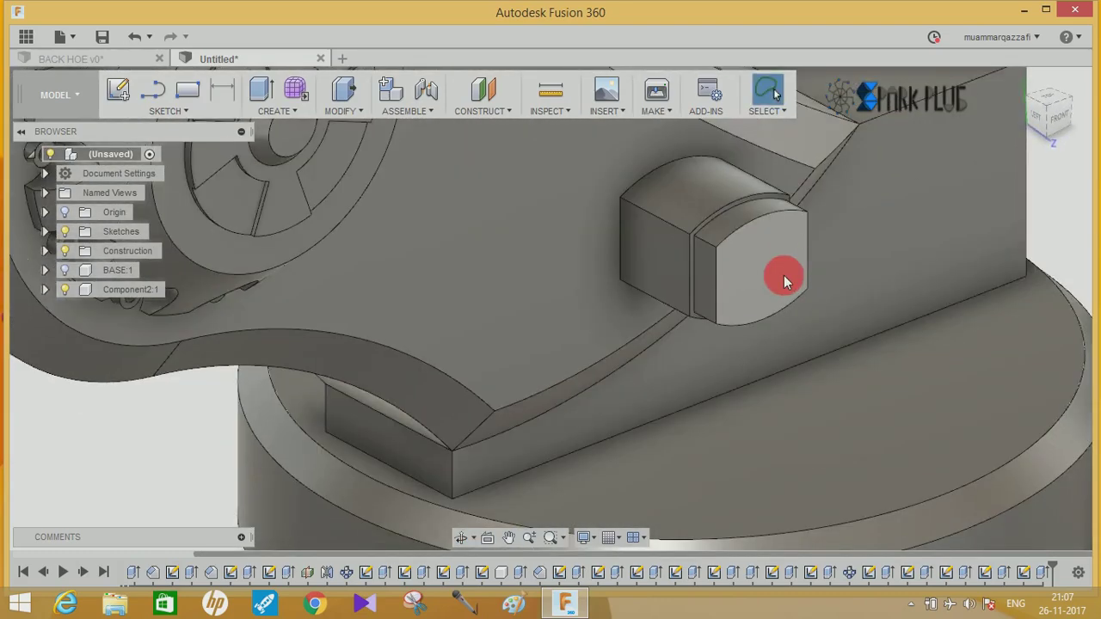
scroll(783, 282, down, 3)
scroll(783, 283, down, 2)
scroll(783, 283, down, 2)
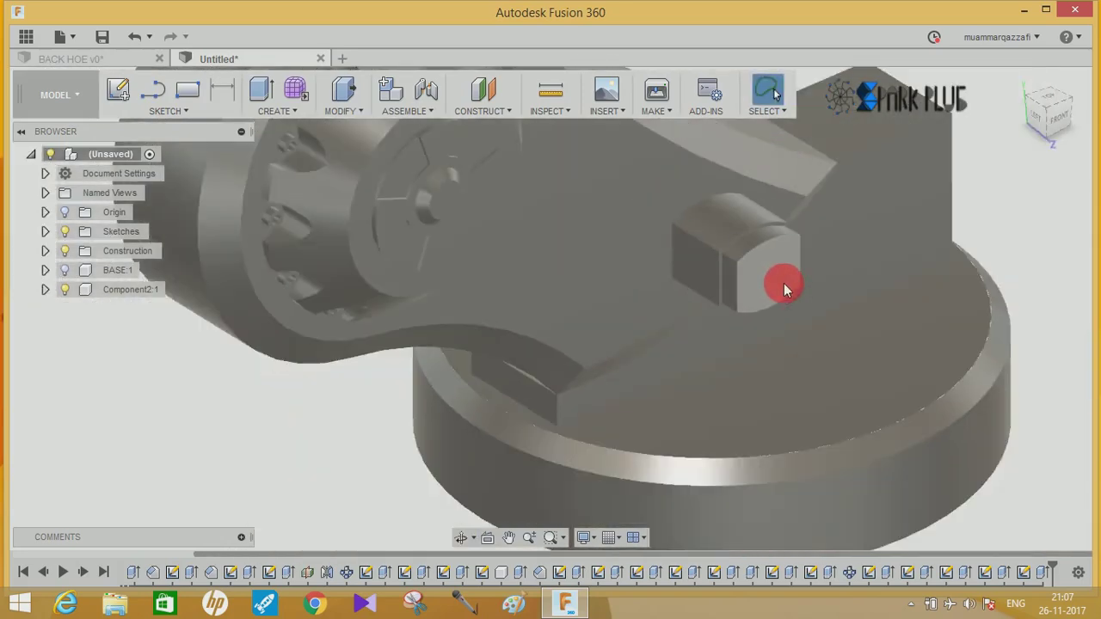
scroll(783, 283, down, 2)
shift+middle_drag(756, 344, 1029, 275)
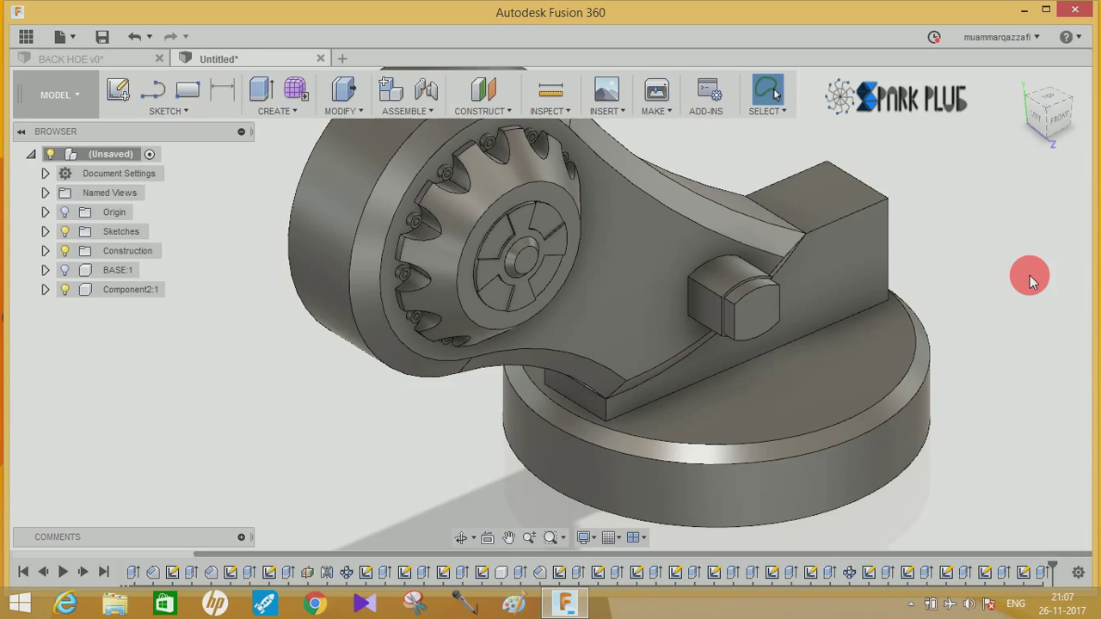
click(645, 254)
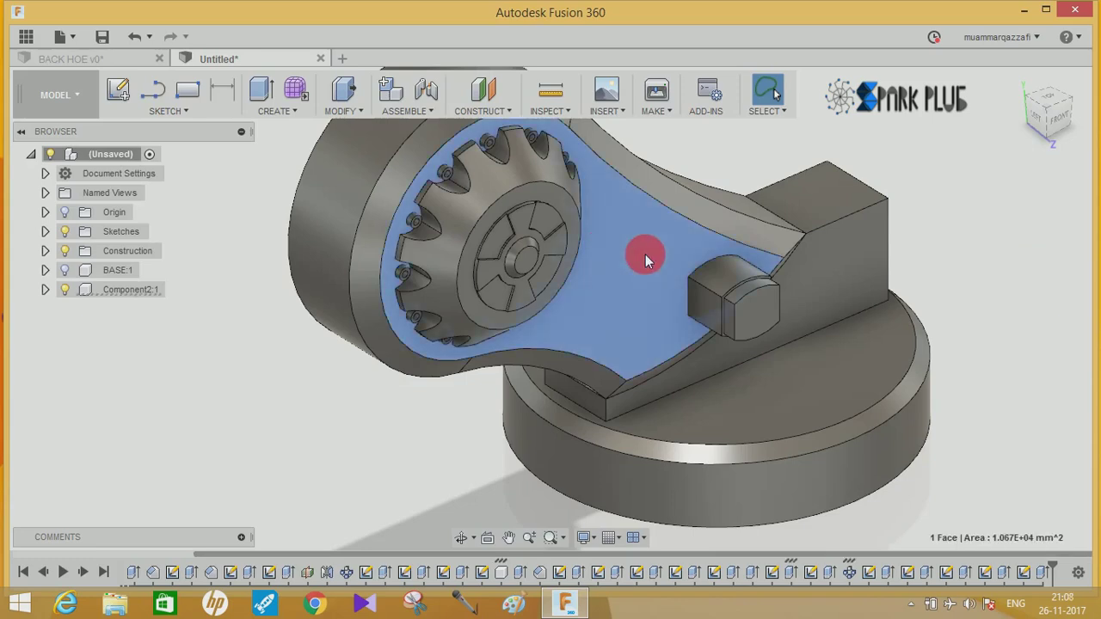
On the arm face, sketch a diagonal across the boss and two circles around its midpoint.
right_click(645, 254)
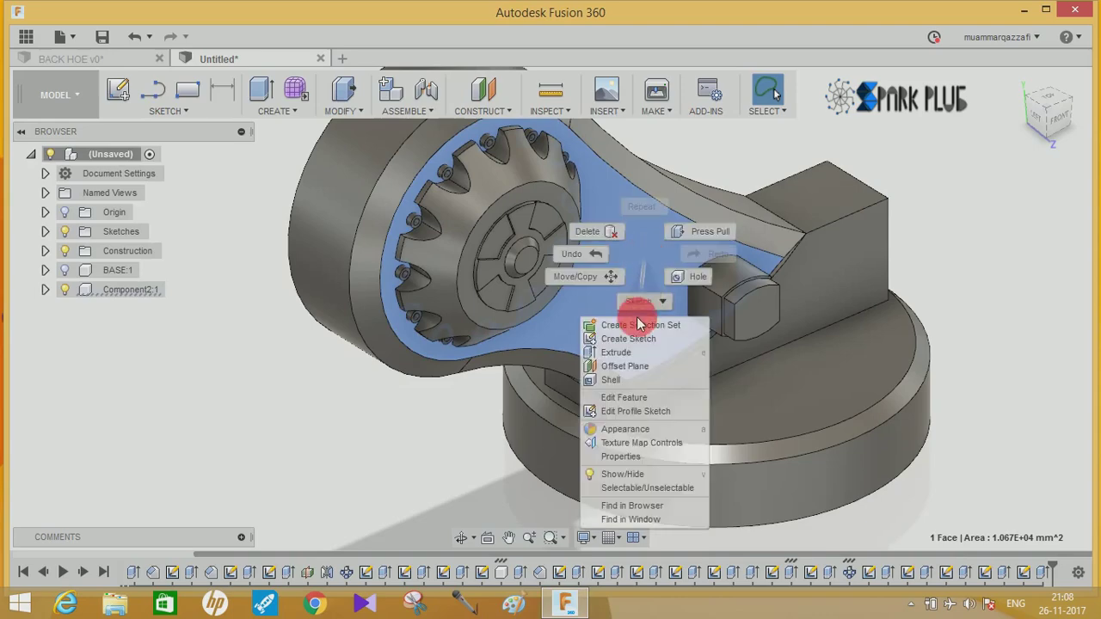
click(632, 342)
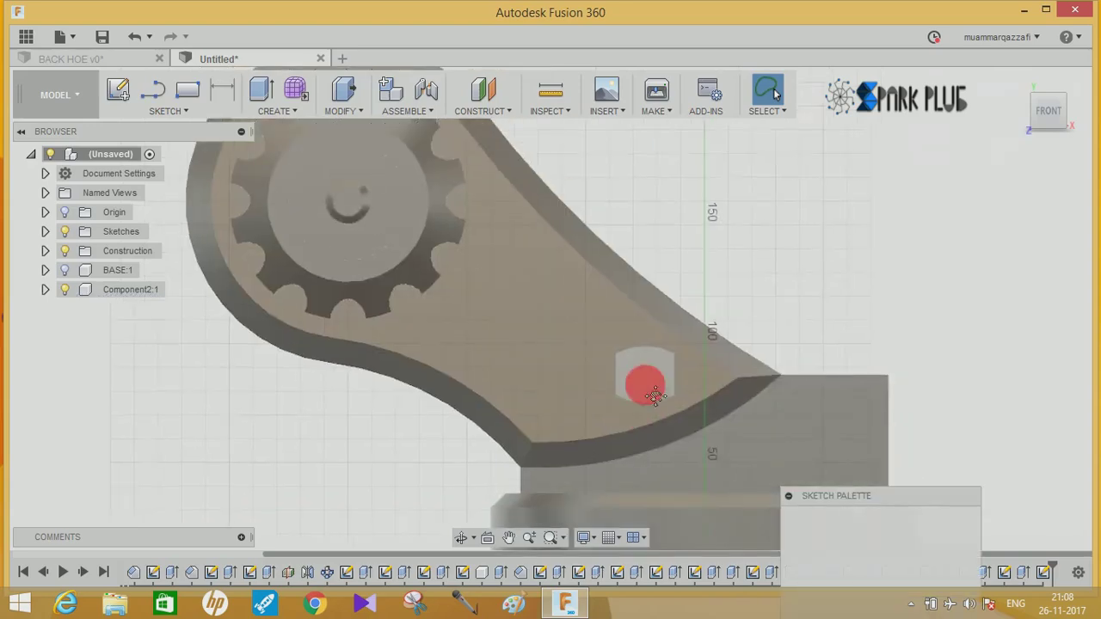
scroll(565, 375, up, 3)
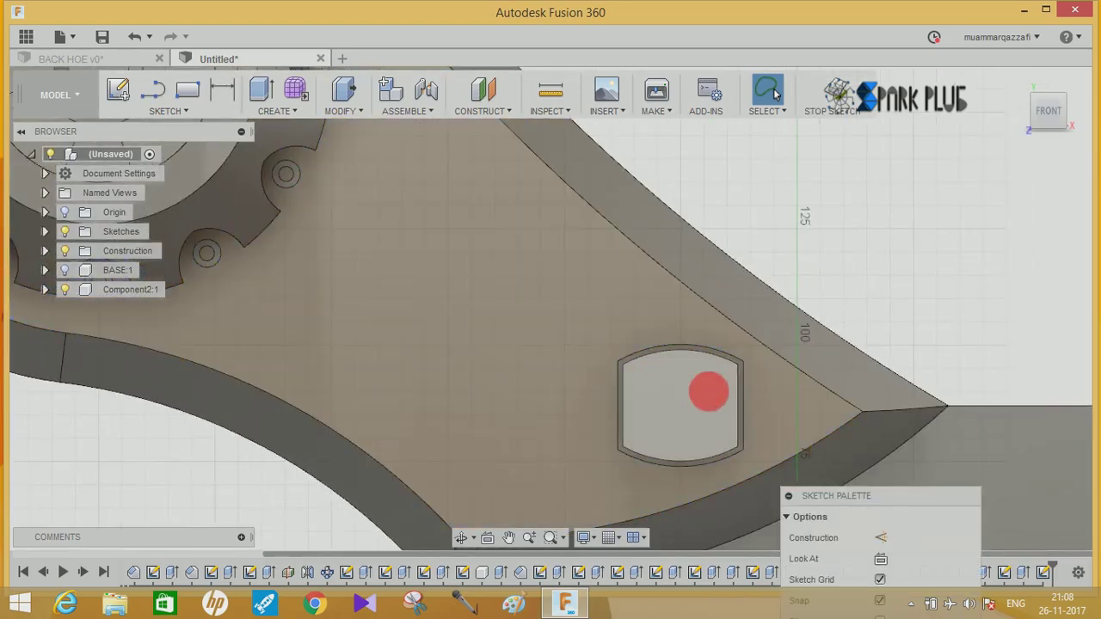
key(l)
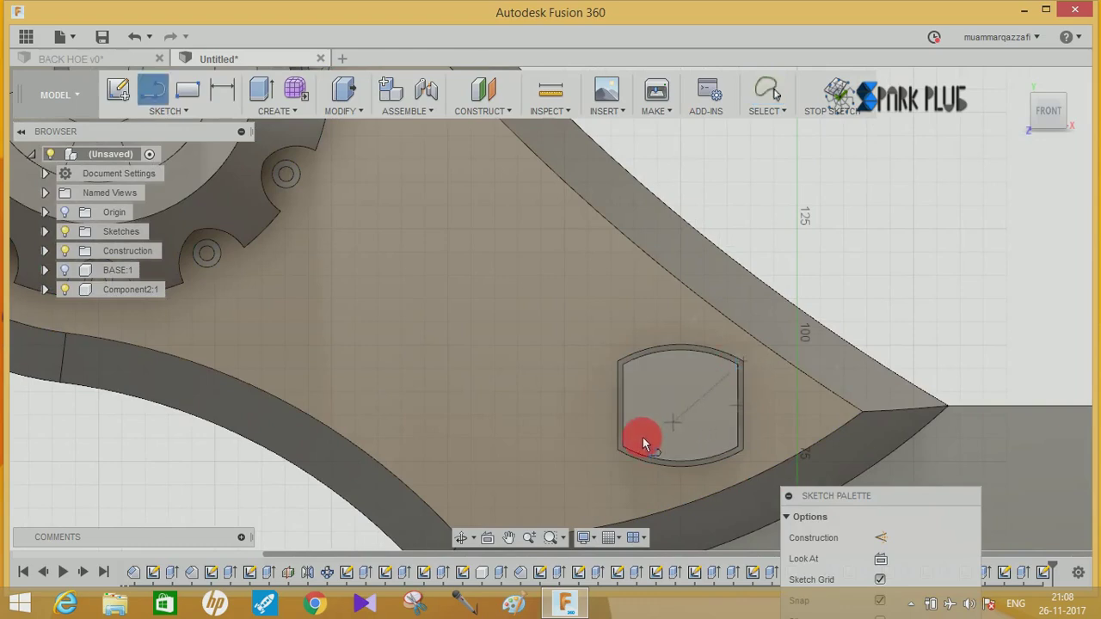
double_click(617, 449)
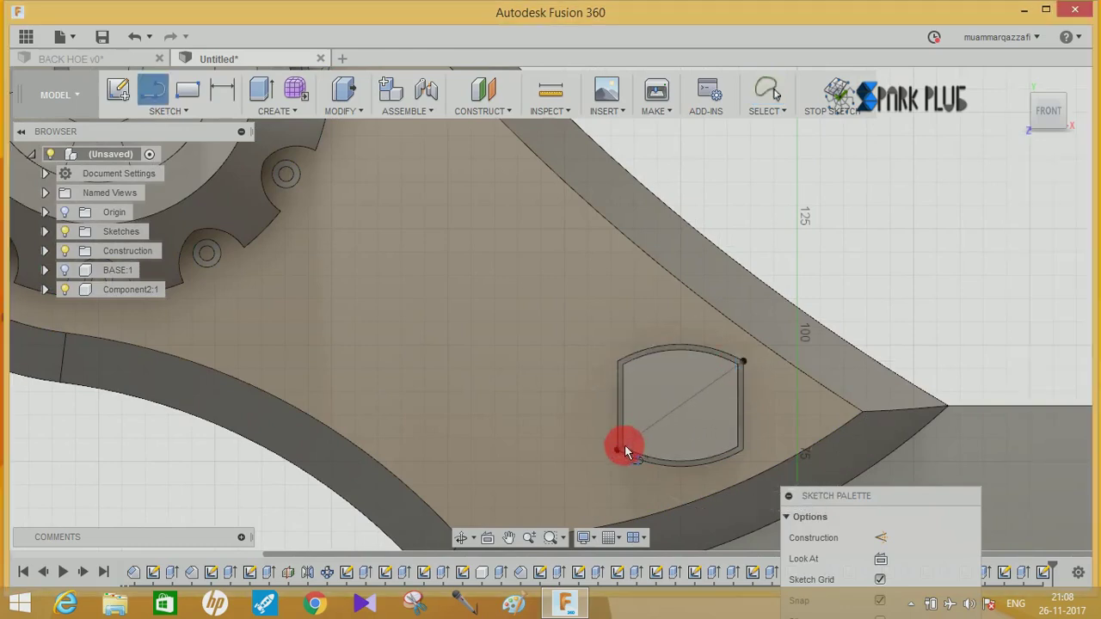
key(c)
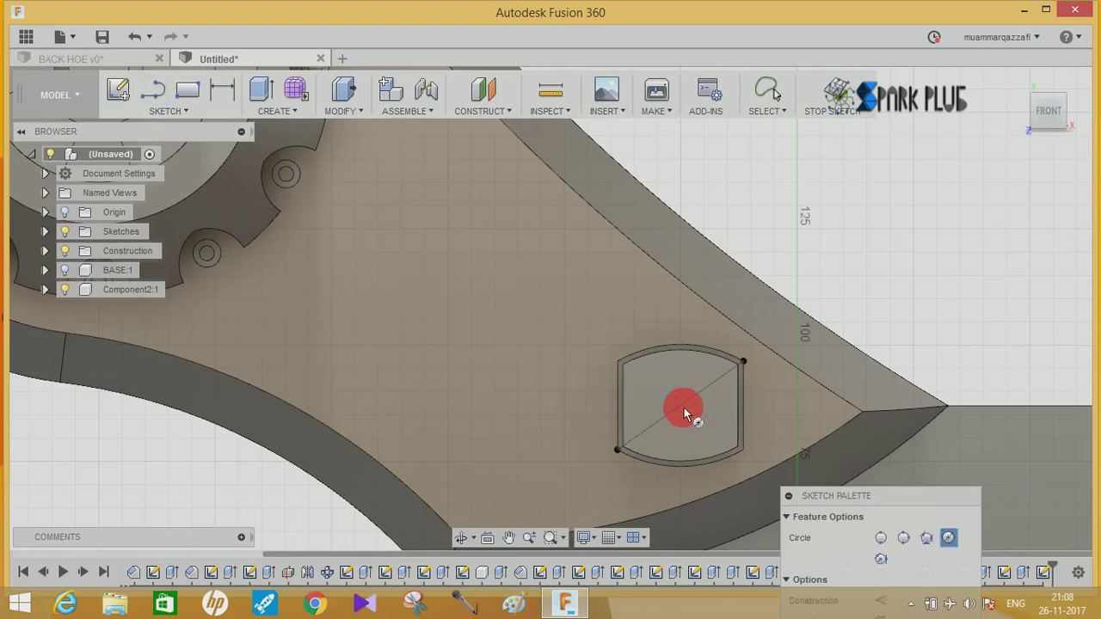
click(680, 405)
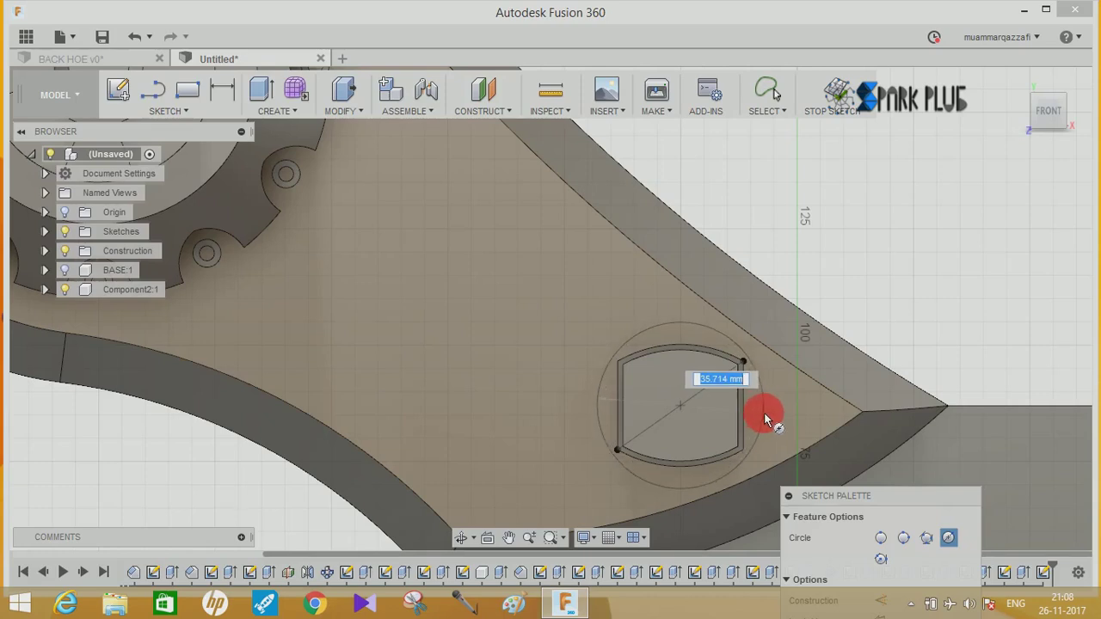
click(766, 419)
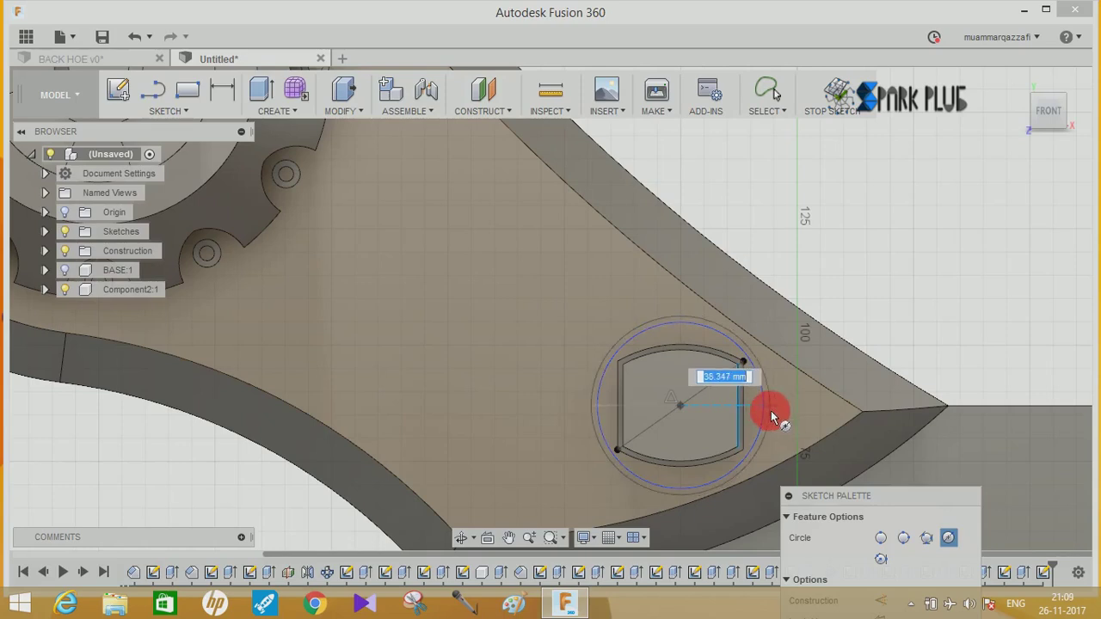
click(770, 410)
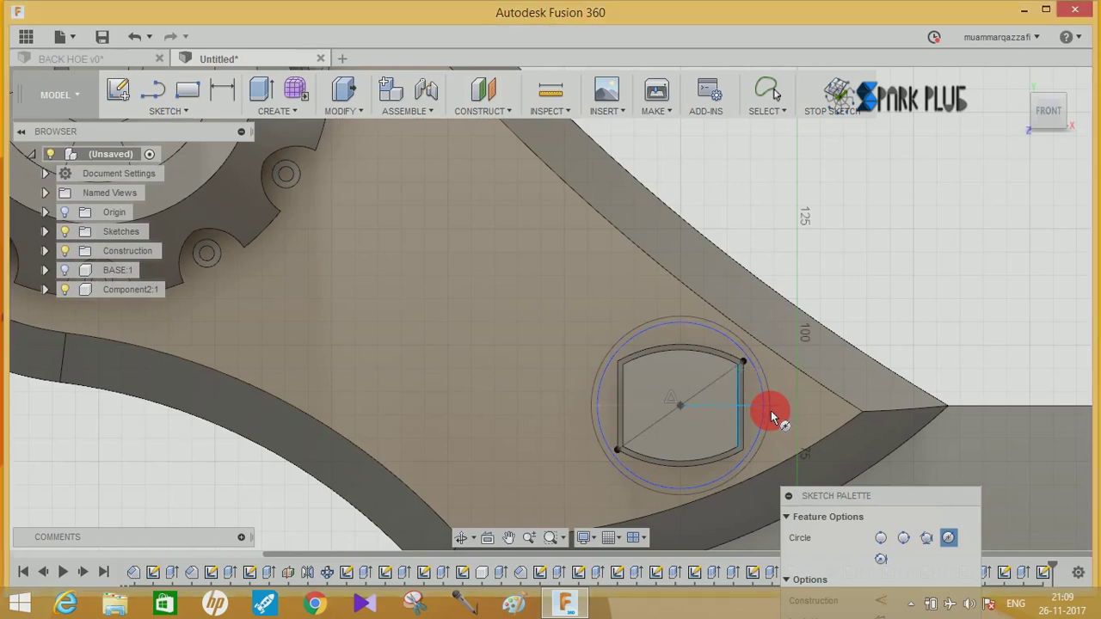
Add a small pair of concentric circles left of the boss, the inner one 7 mm.
click(494, 404)
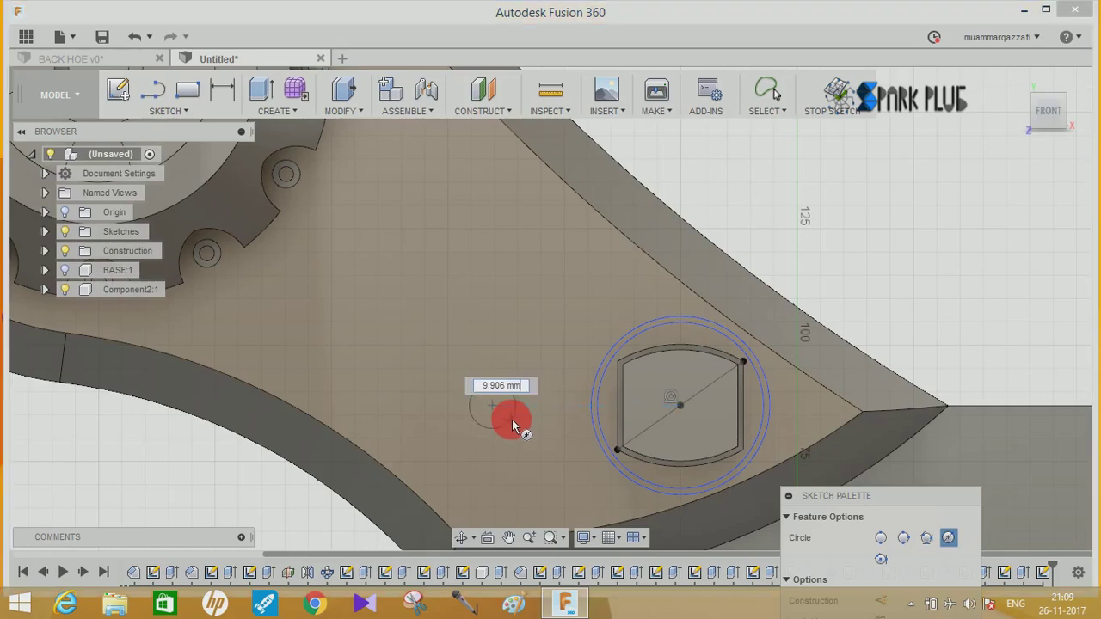
text(1)
text(2)
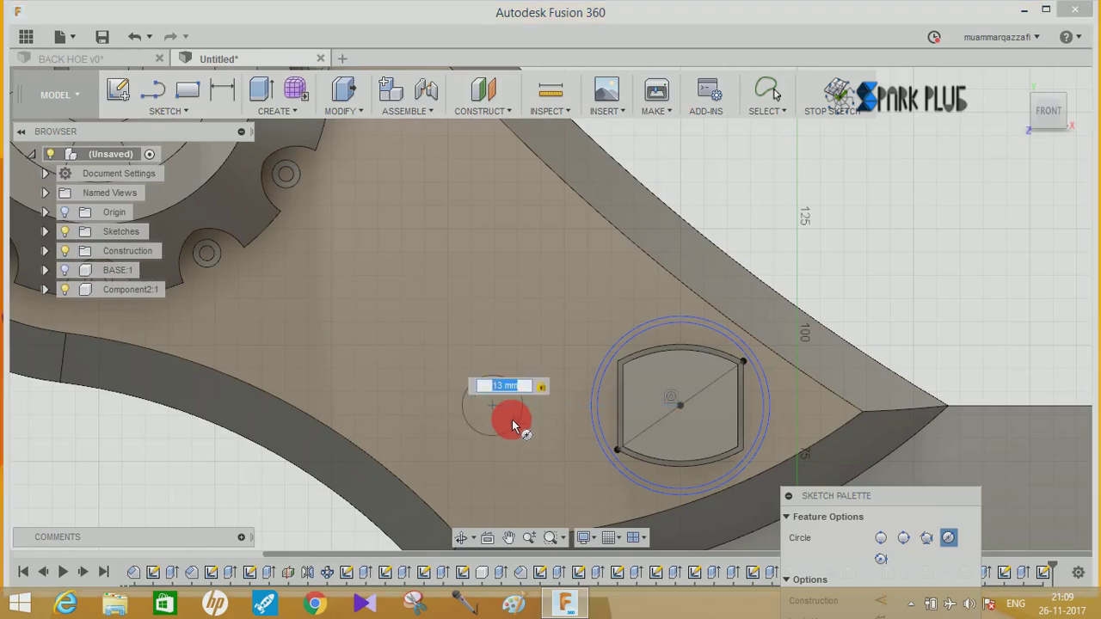
key(Return)
key(Escape)
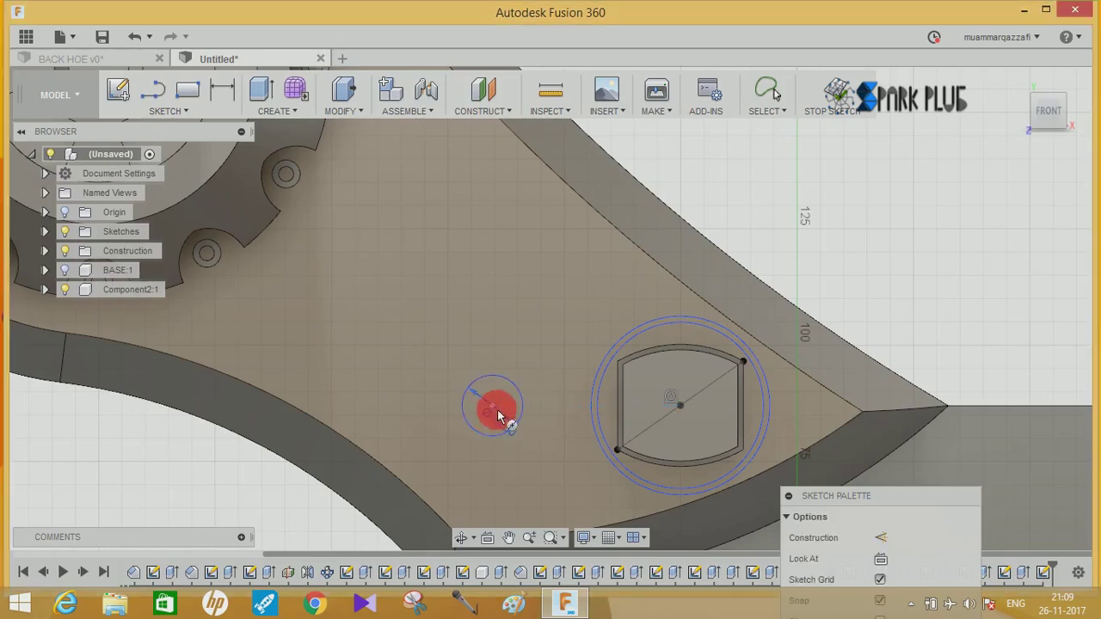
key(c)
click(493, 415)
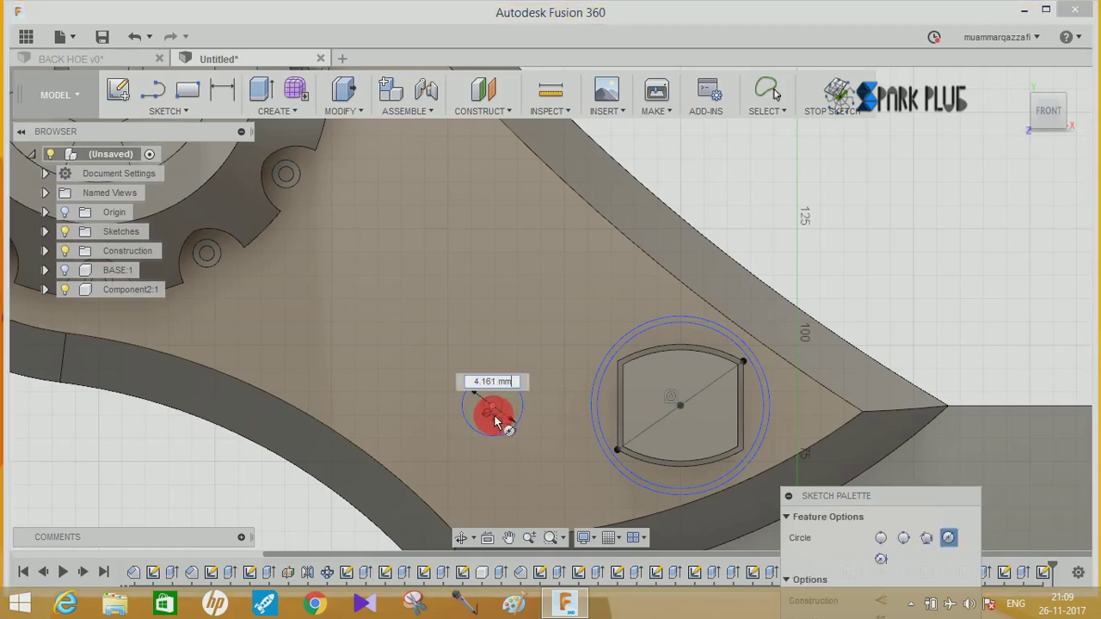
text(7)
key(Return)
key(Escape)
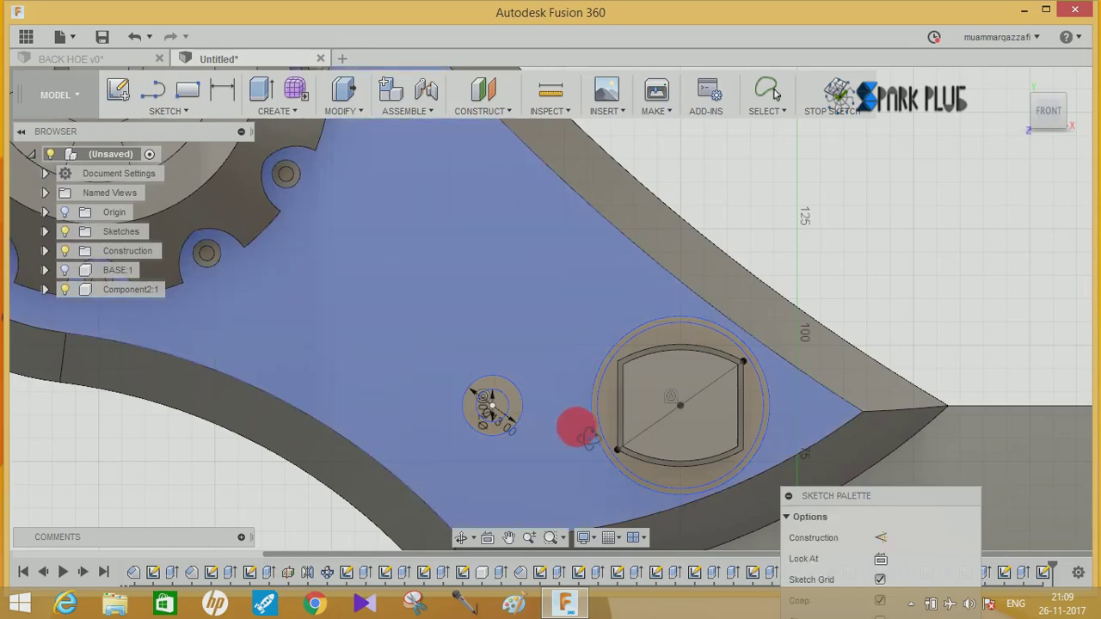
shift+middle_drag(587, 436, 966, 214)
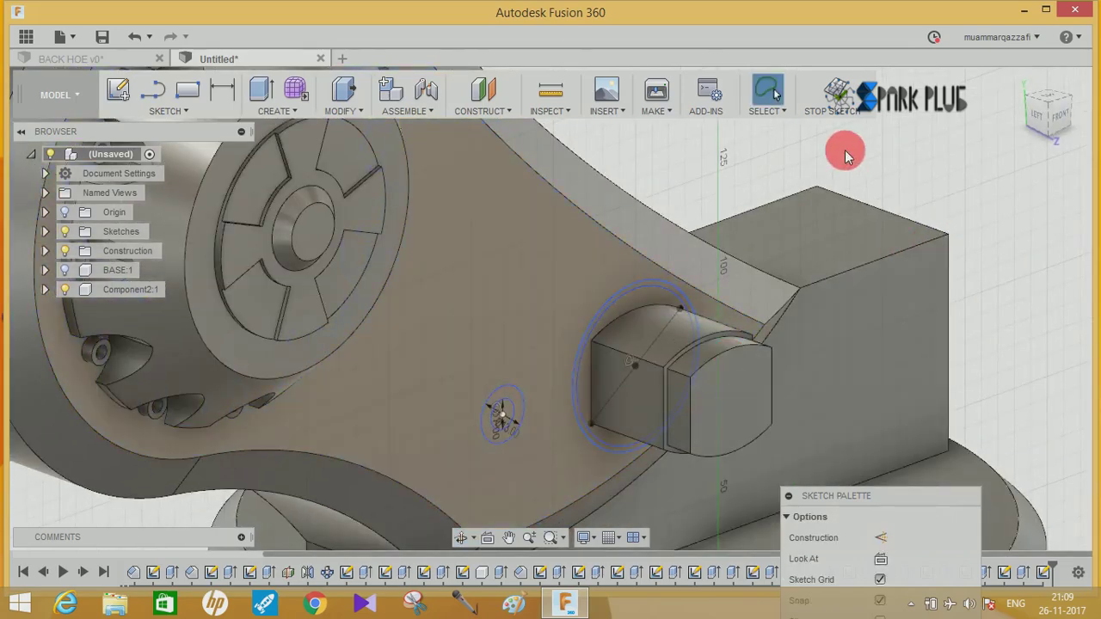
Cut the boss groove and the small ring profiles 0.9 mm deep into the arm.
click(260, 90)
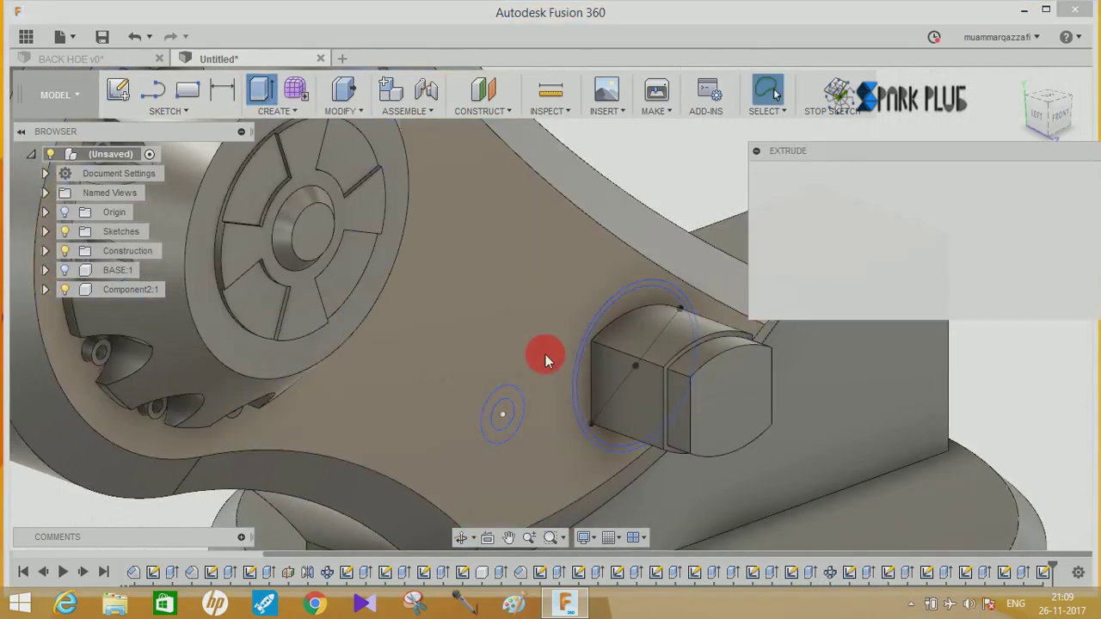
mouse_move(508, 352)
shift+middle_down()
mouse_move(504, 361)
mouse_move(527, 344)
shift+middle_up()
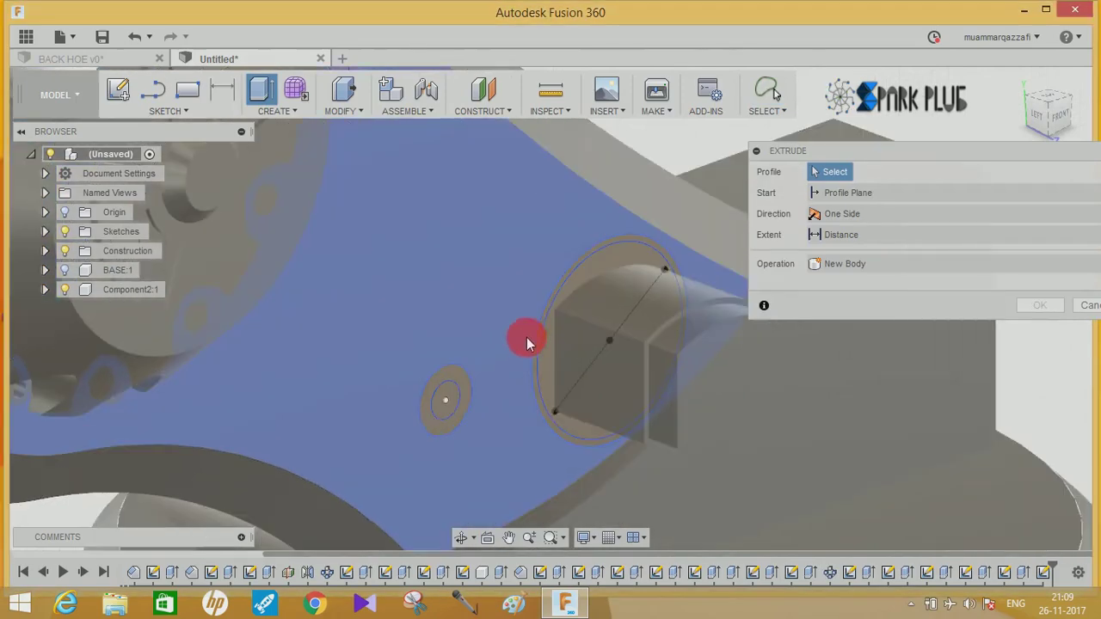
click(540, 327)
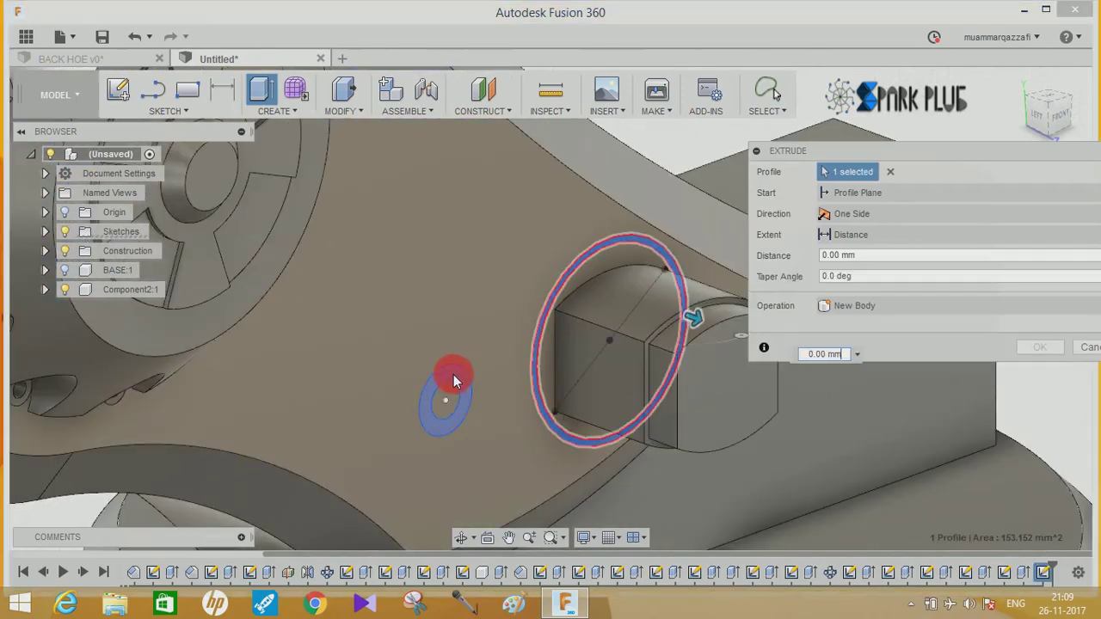
click(453, 377)
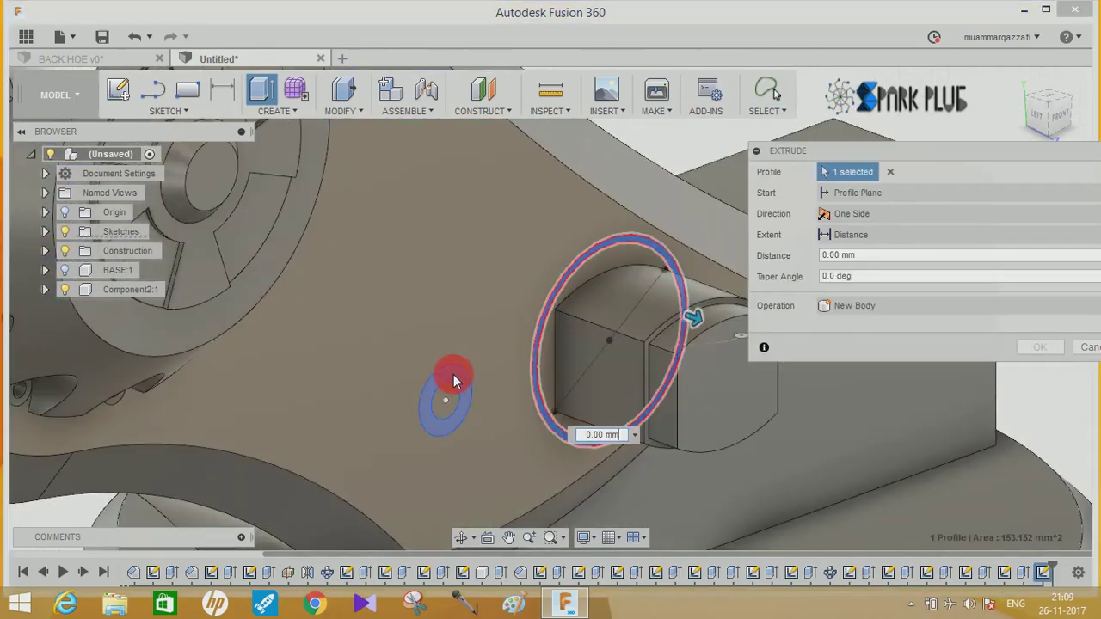
click(767, 255)
text(-0.9)
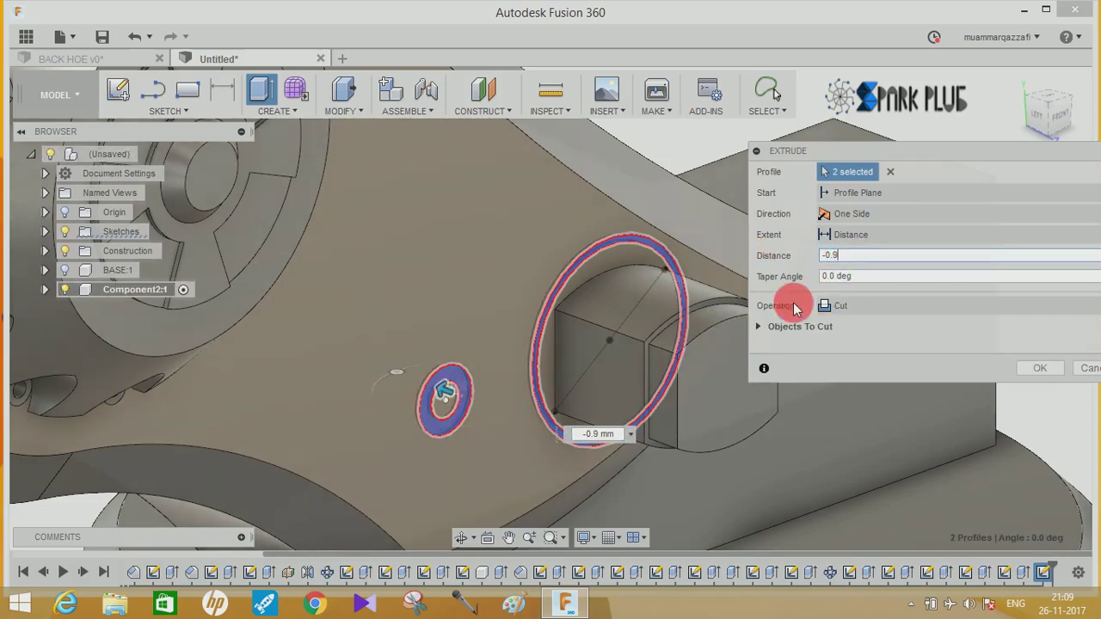
click(1033, 368)
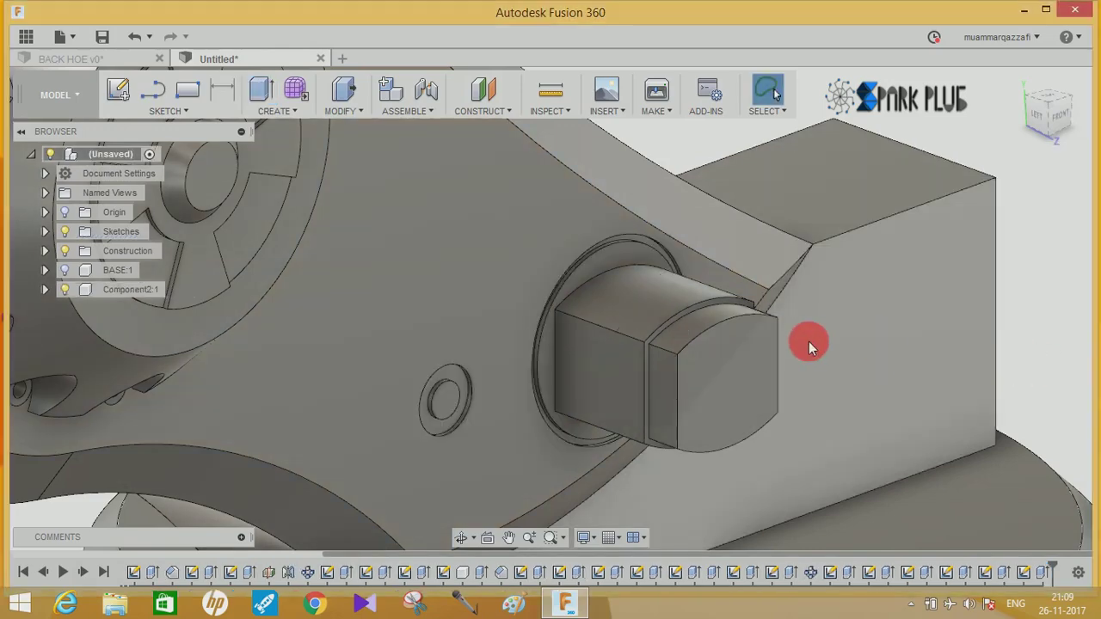
mouse_move(798, 315)
middle_down()
mouse_move(819, 289)
mouse_move(781, 315)
middle_up()
scroll(819, 289, down, 5)
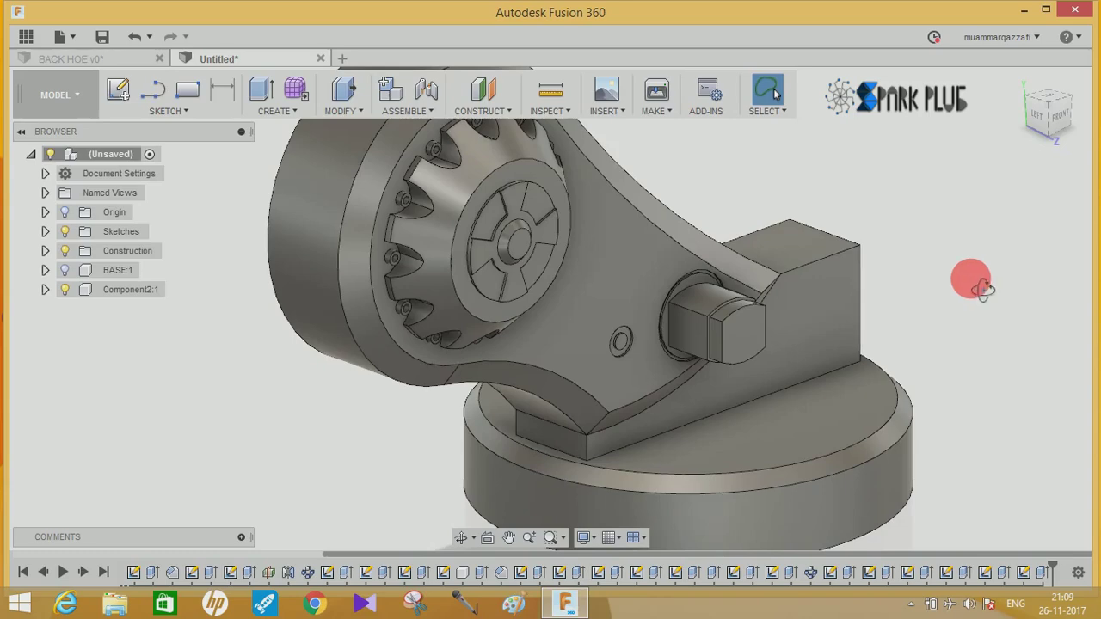
mouse_move(988, 281)
shift+middle_down()
mouse_move(911, 297)
mouse_move(989, 288)
shift+middle_up()
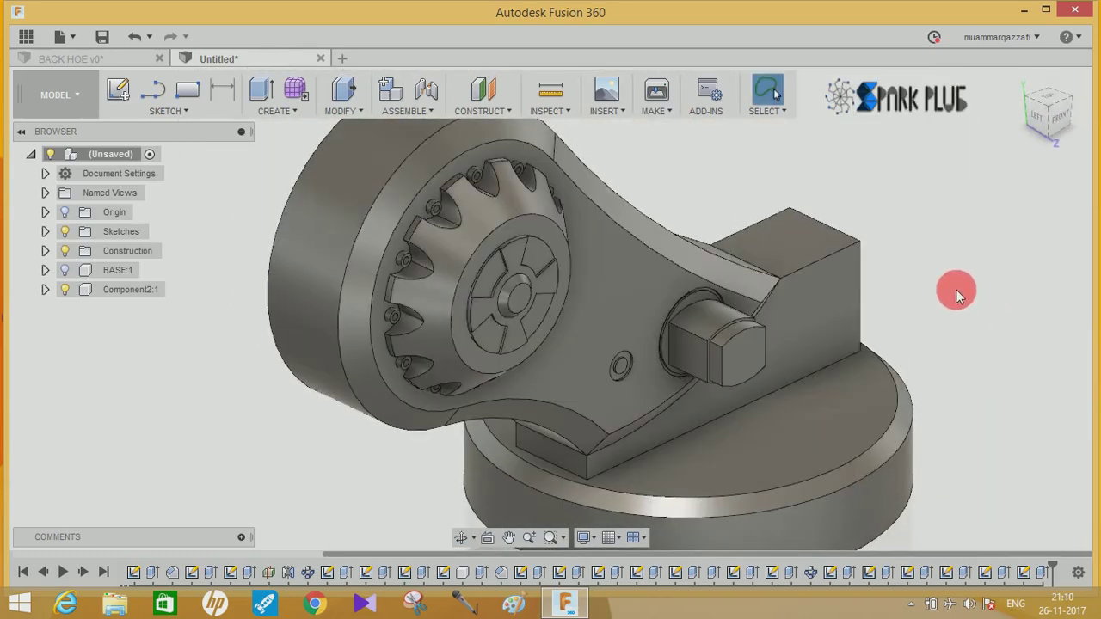
mouse_move(955, 293)
shift+middle_down()
mouse_move(921, 253)
mouse_move(921, 268)
mouse_move(892, 189)
mouse_move(877, 344)
mouse_move(825, 410)
shift+middle_up()
Sketch a 30 mm circle at the origin on the base's underside.
click(825, 410)
click(124, 88)
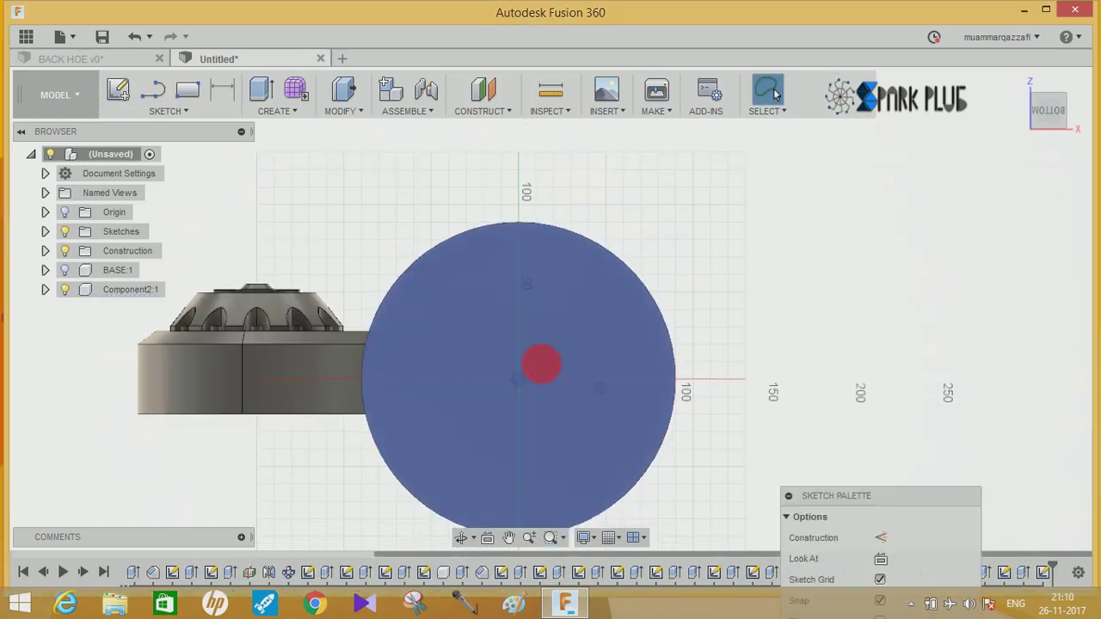
key(c)
click(519, 379)
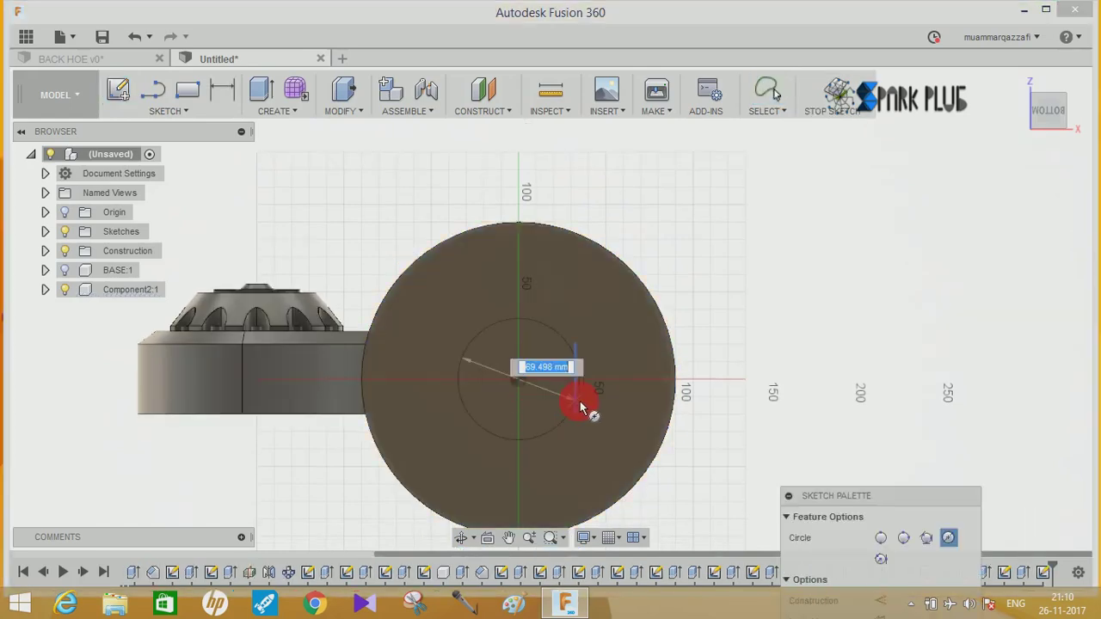
text(30)
key(Return)
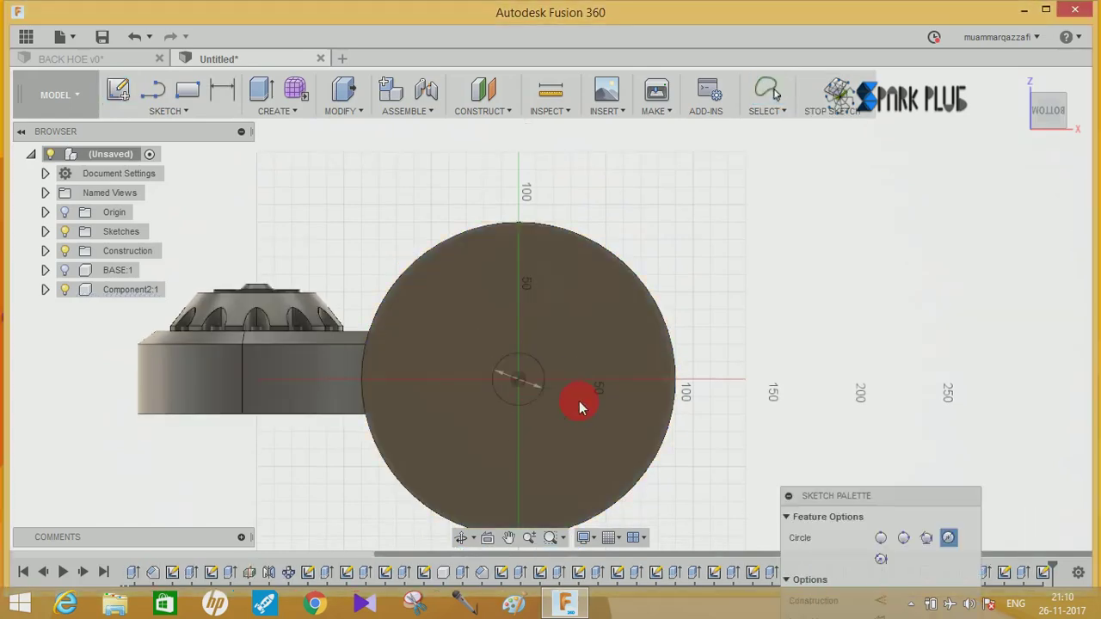
key(Escape)
shift+middle_drag(578, 400, 544, 295)
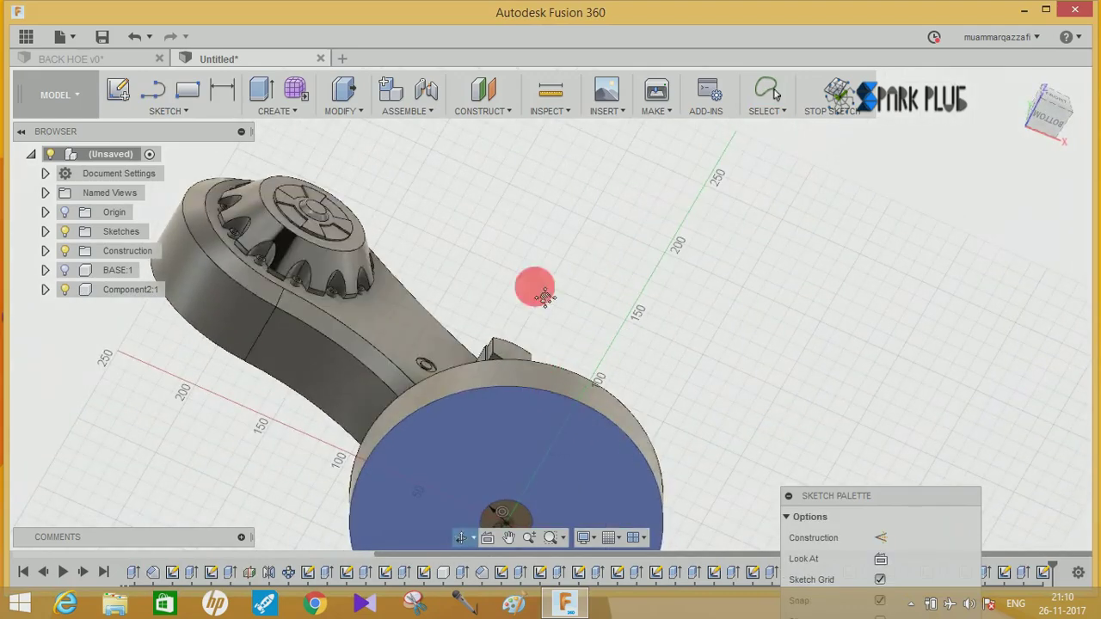
Cut the circle 20 mm into the base as a central hole.
click(262, 90)
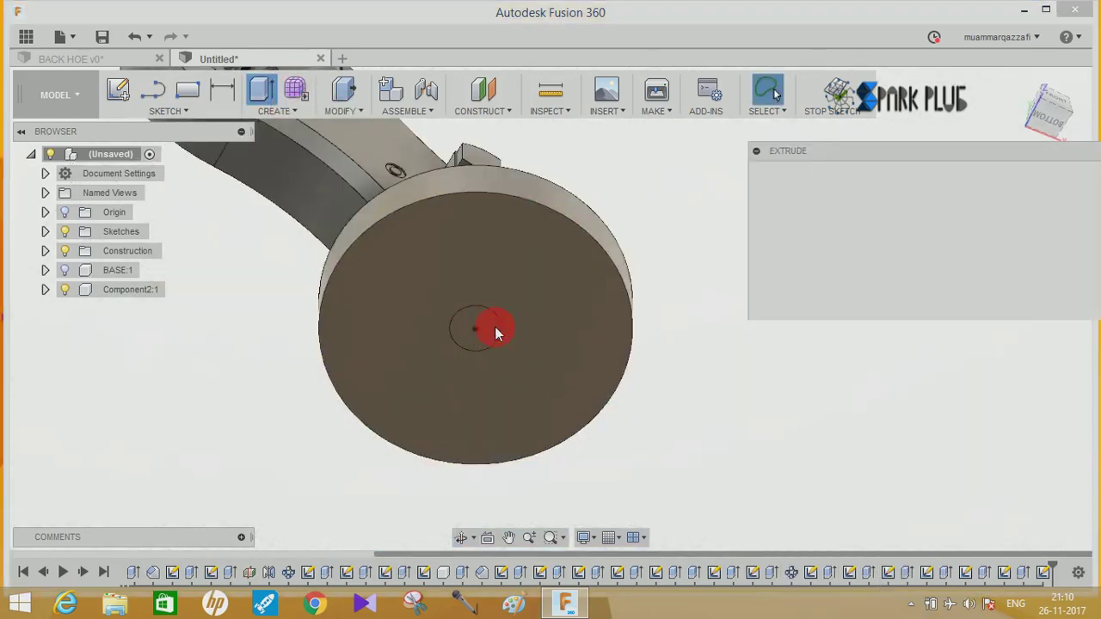
click(494, 331)
shift+middle_drag(504, 364, 510, 387)
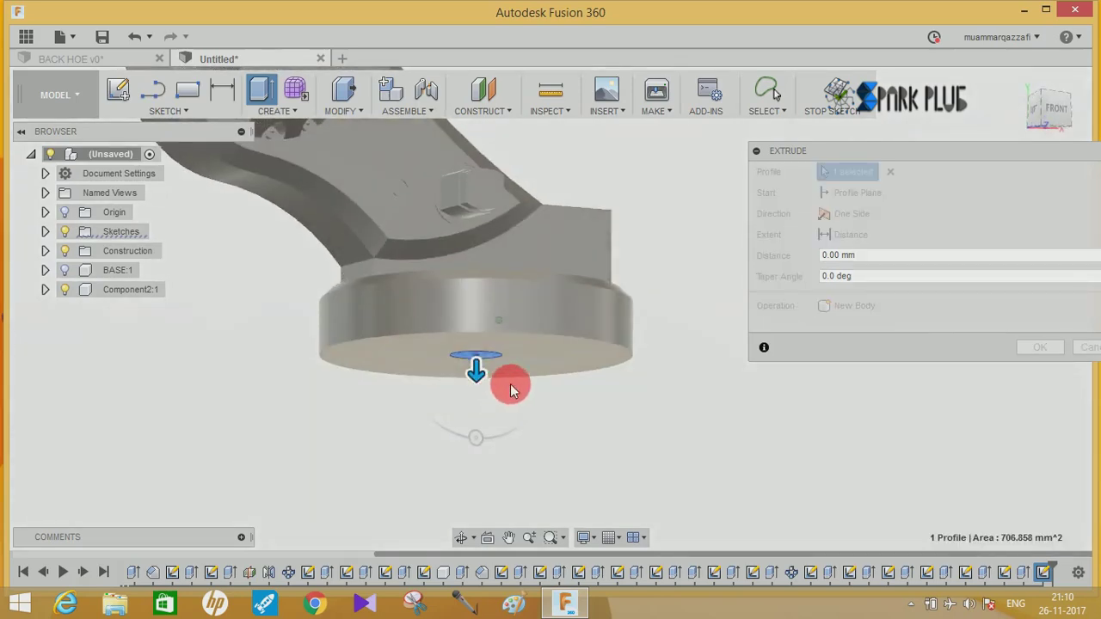
click(865, 251)
text(-20)
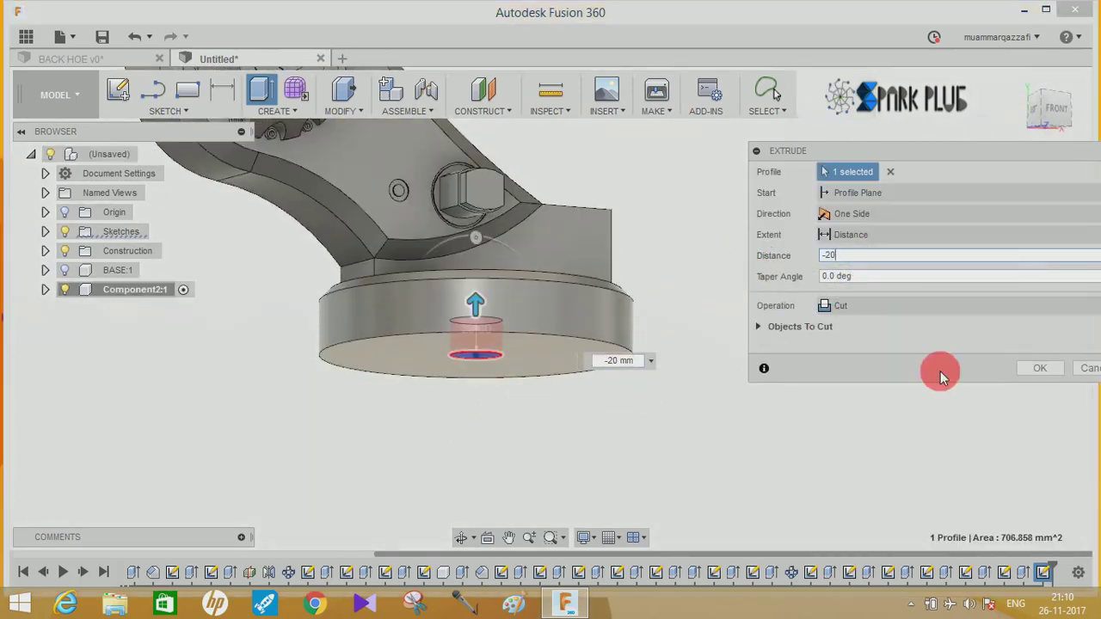
click(1033, 368)
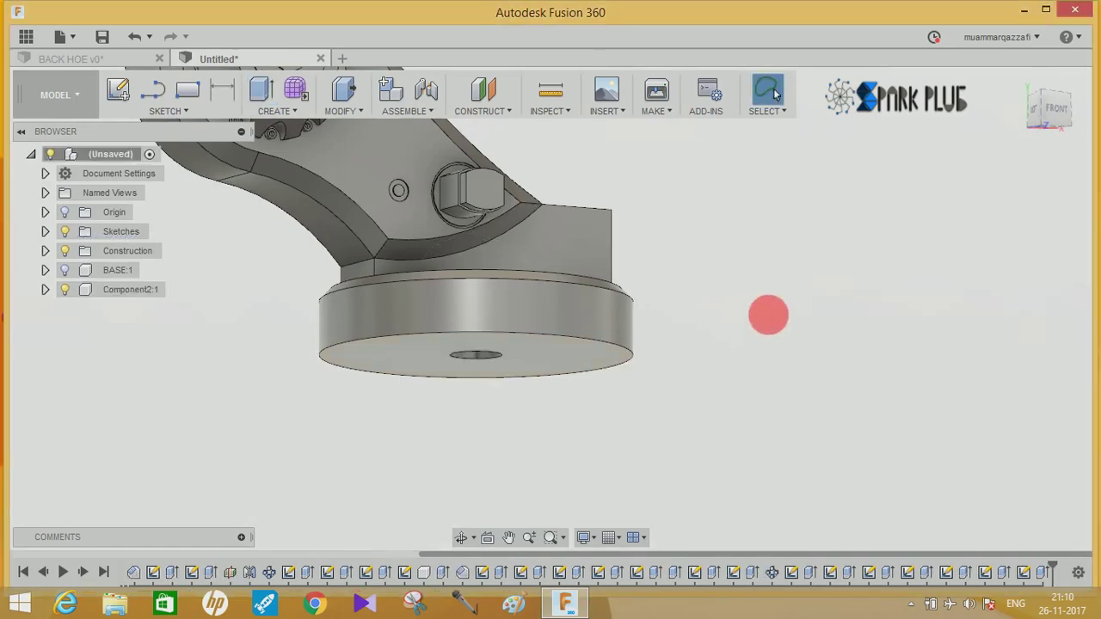
mouse_move(769, 316)
shift+middle_down()
mouse_move(751, 246)
mouse_move(757, 287)
mouse_move(732, 327)
mouse_move(619, 368)
mouse_move(504, 361)
mouse_move(688, 327)
mouse_move(504, 401)
mouse_move(482, 369)
shift+middle_up()
Start a fillet on the arm's curved top edge and the block's front edges.
click(337, 114)
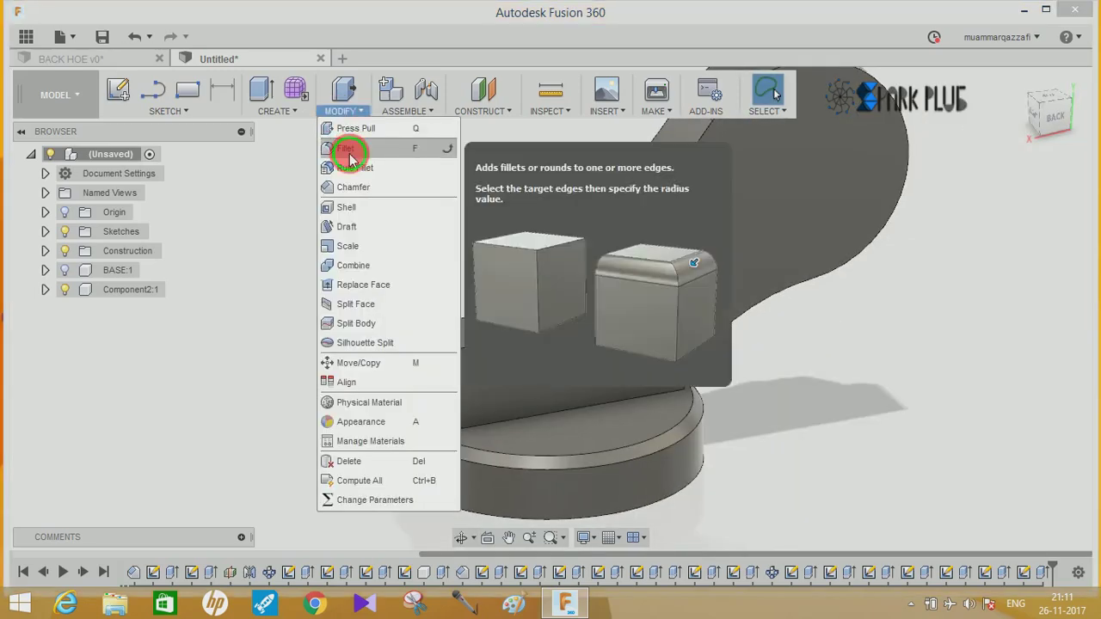
click(346, 150)
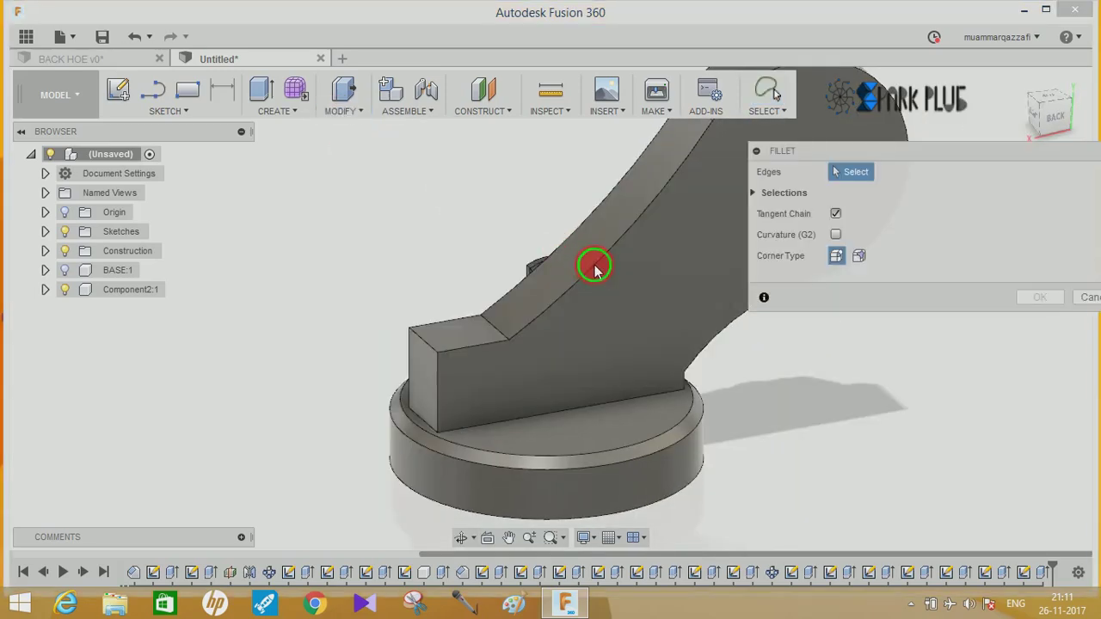
middle_drag(595, 274, 526, 283)
click(526, 284)
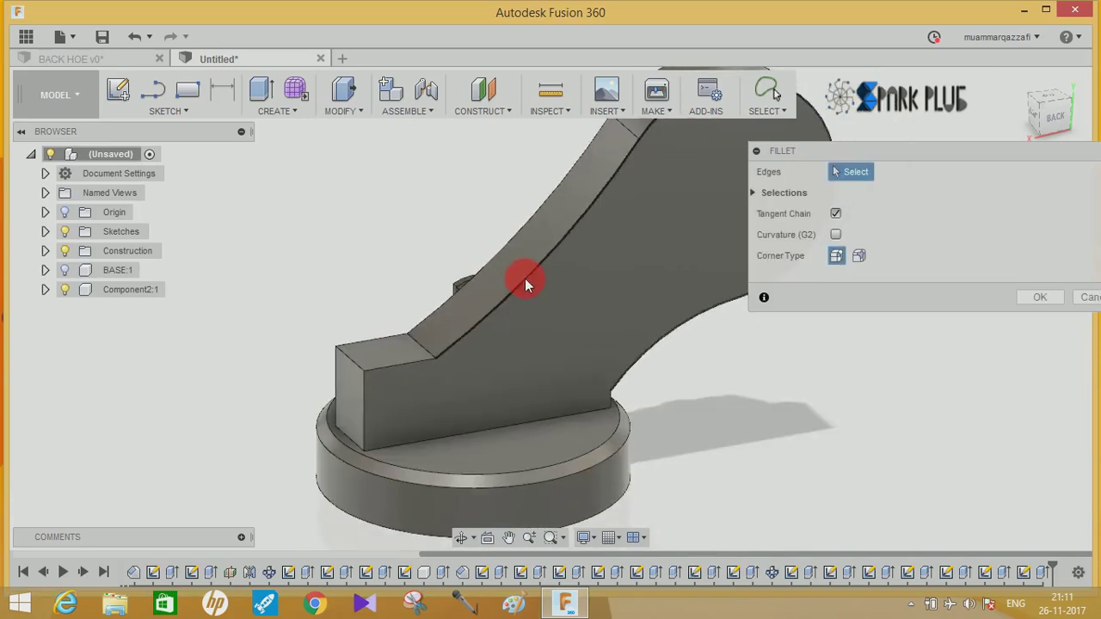
click(361, 379)
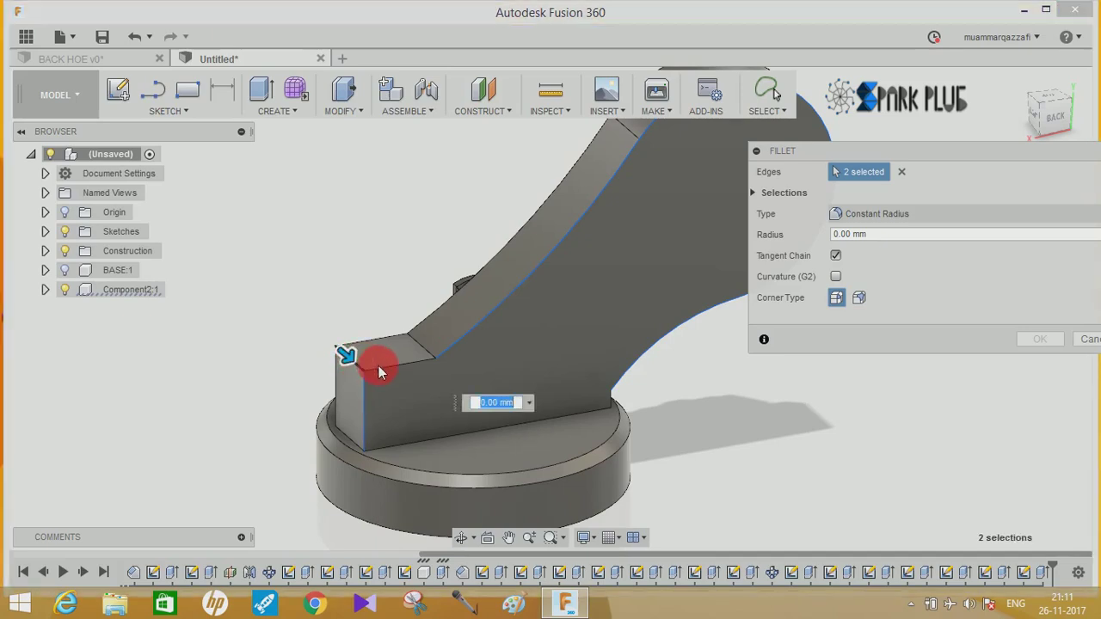
click(356, 359)
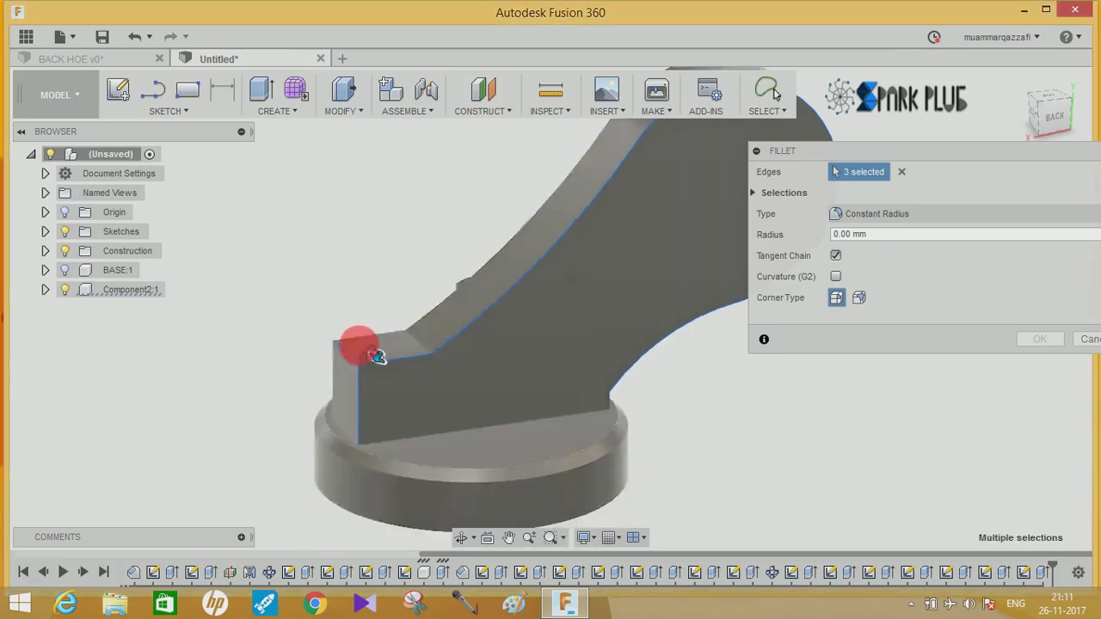
shift+middle_drag(368, 352, 627, 364)
click(630, 363)
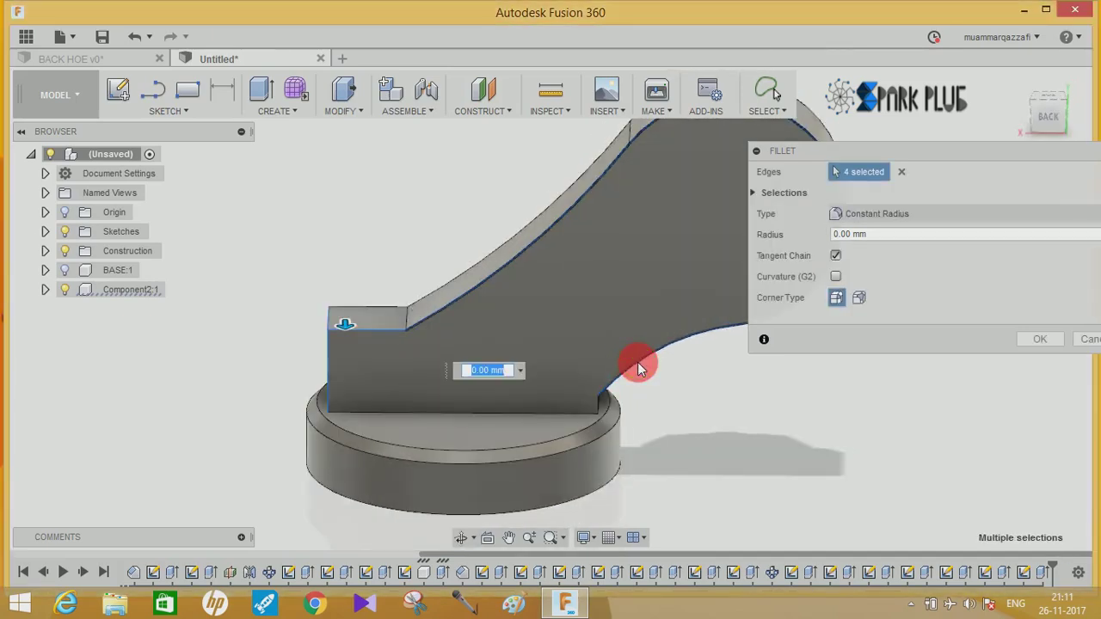
click(637, 364)
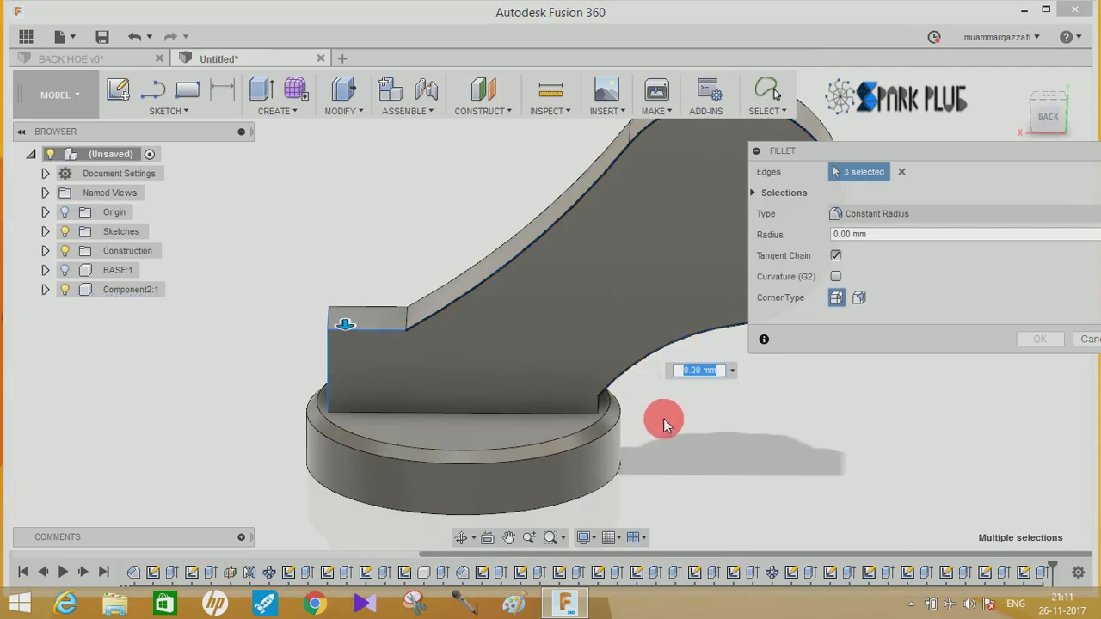
click(619, 379)
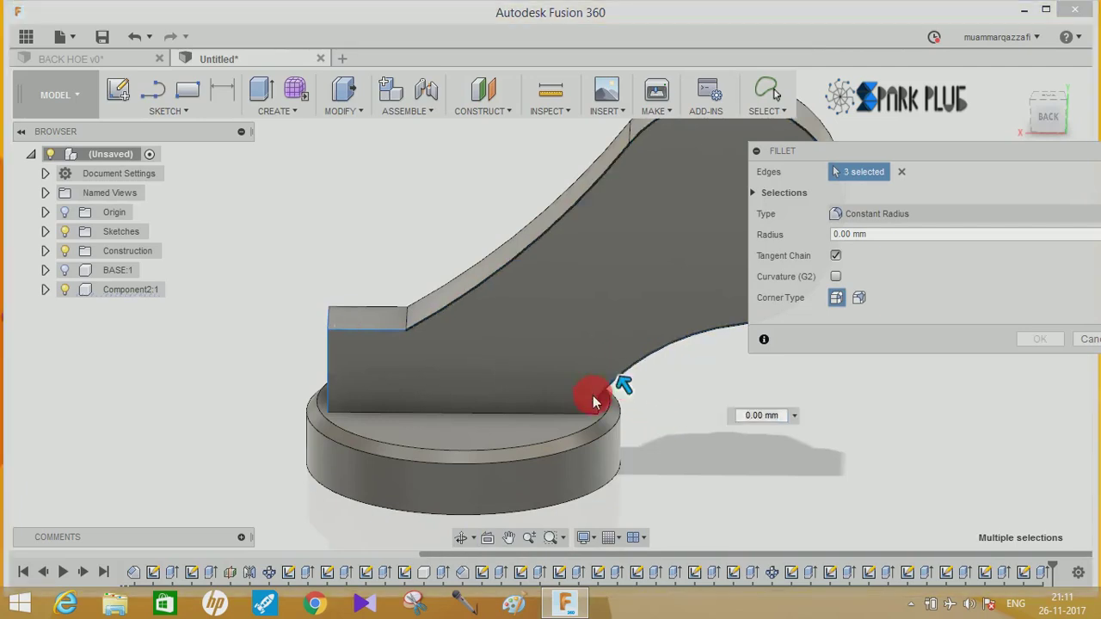
Add the remaining edges to reach eight and apply a 4 mm fillet radius.
shift+middle_drag(511, 389, 585, 401)
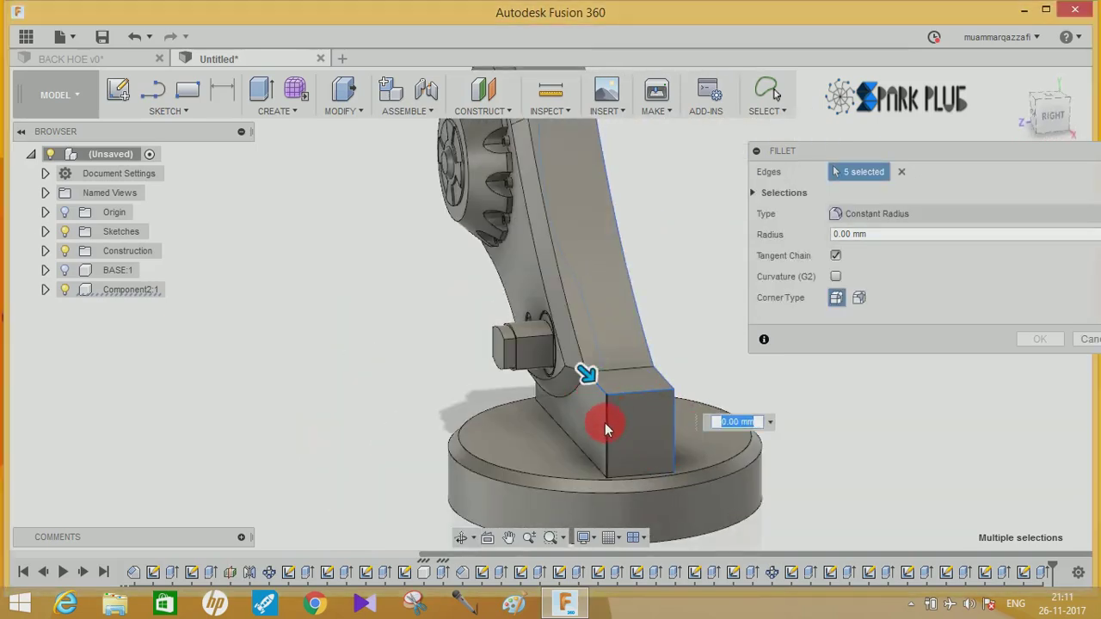
mouse_move(606, 422)
shift+middle_down()
mouse_move(590, 396)
mouse_move(523, 392)
shift+middle_up()
click(590, 403)
click(510, 388)
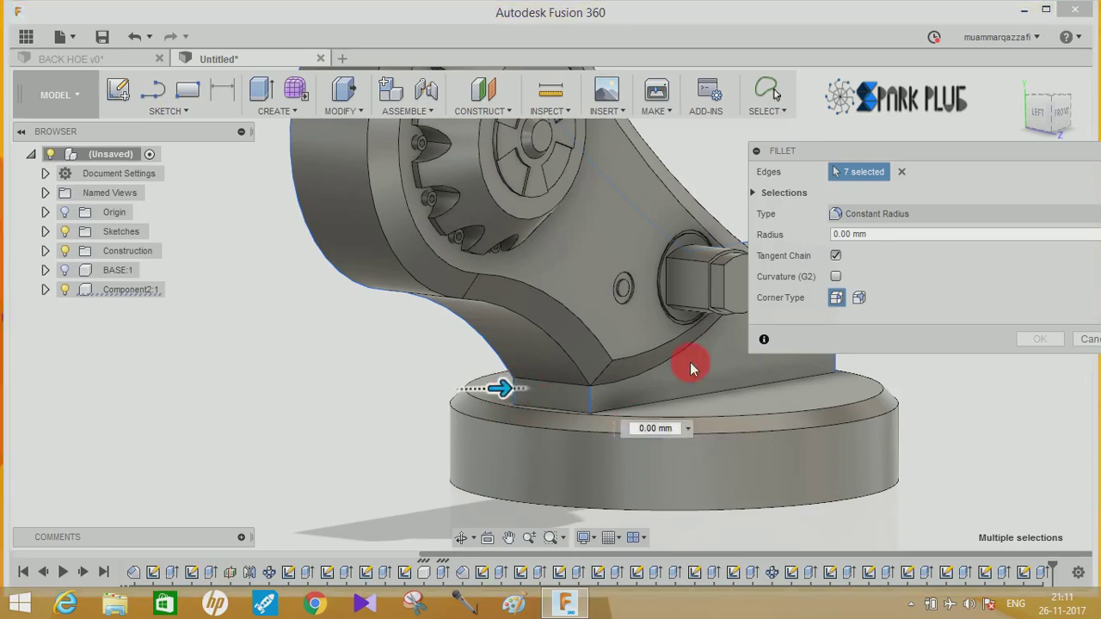
click(877, 234)
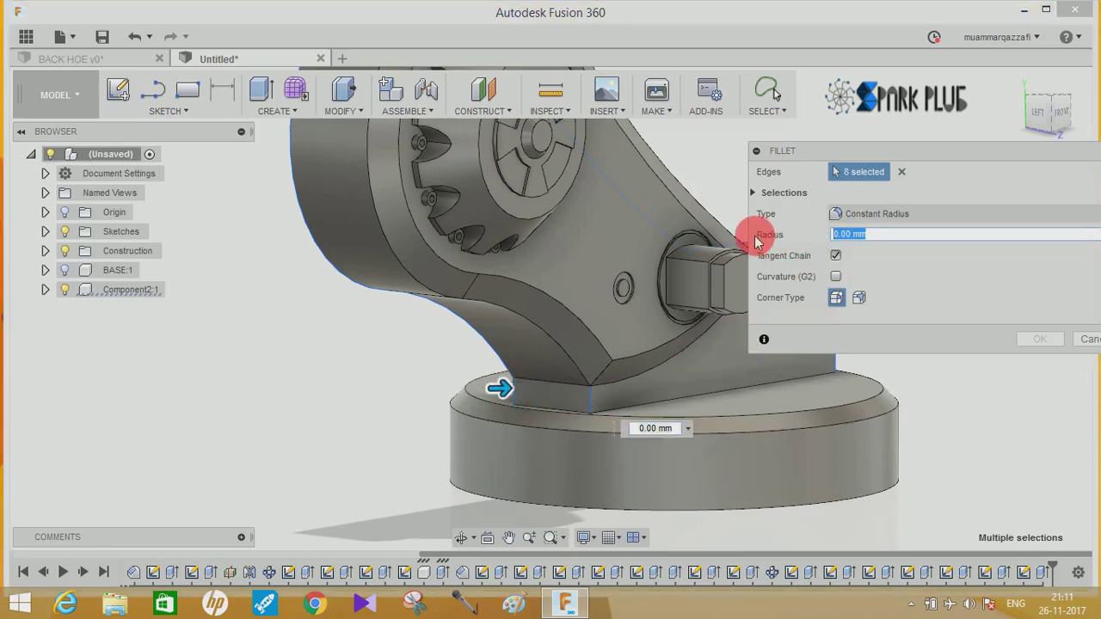
text(2)
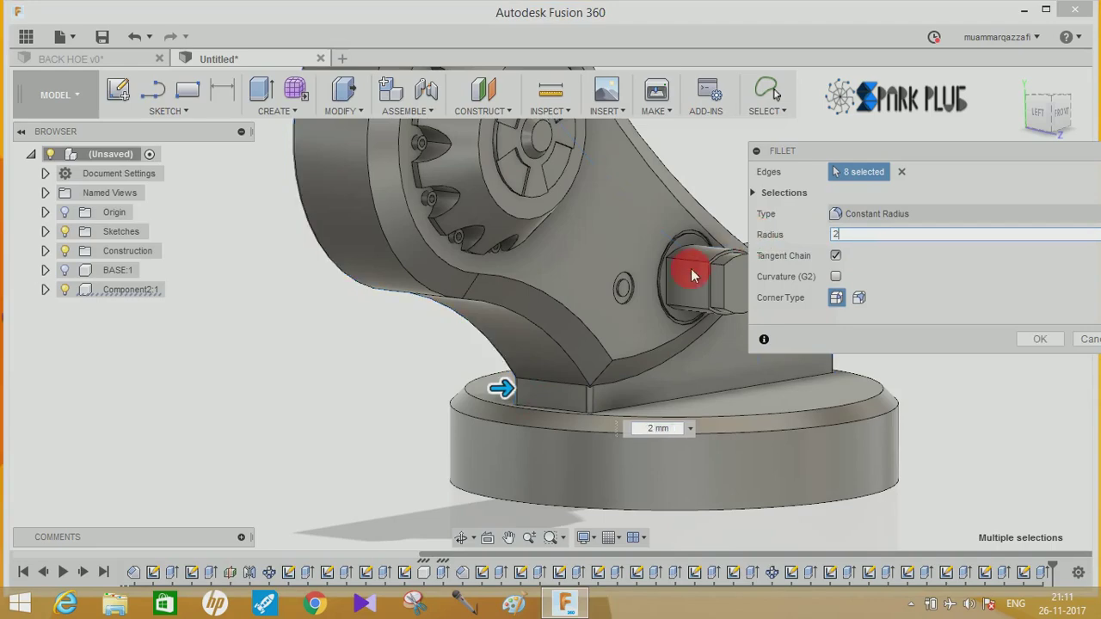
mouse_move(698, 287)
shift+middle_down()
mouse_move(729, 307)
mouse_move(835, 319)
shift+middle_up()
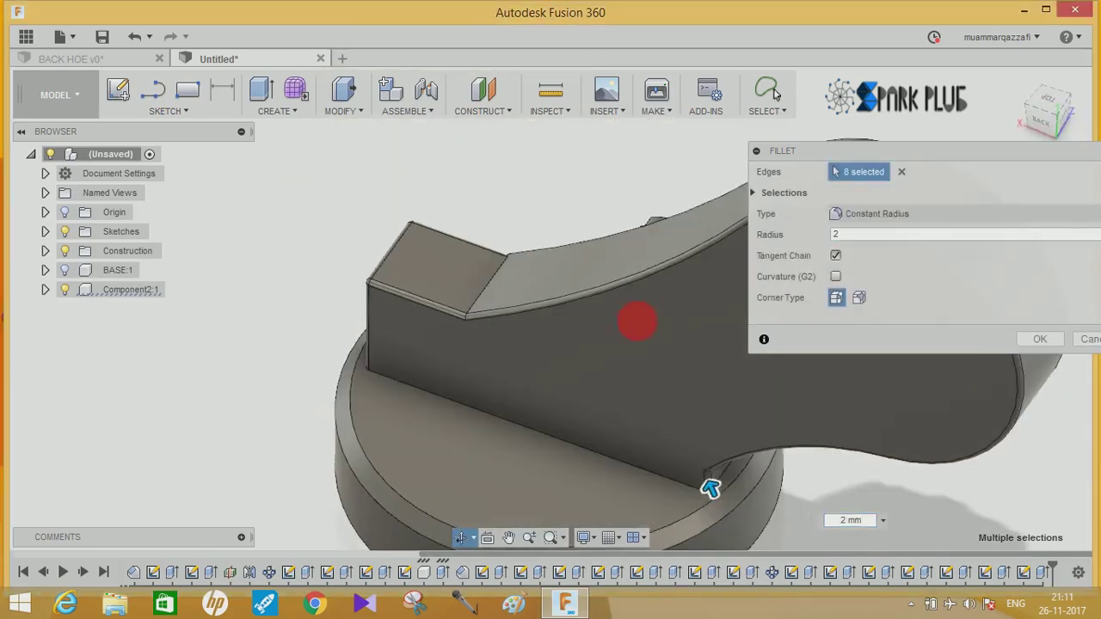
click(856, 238)
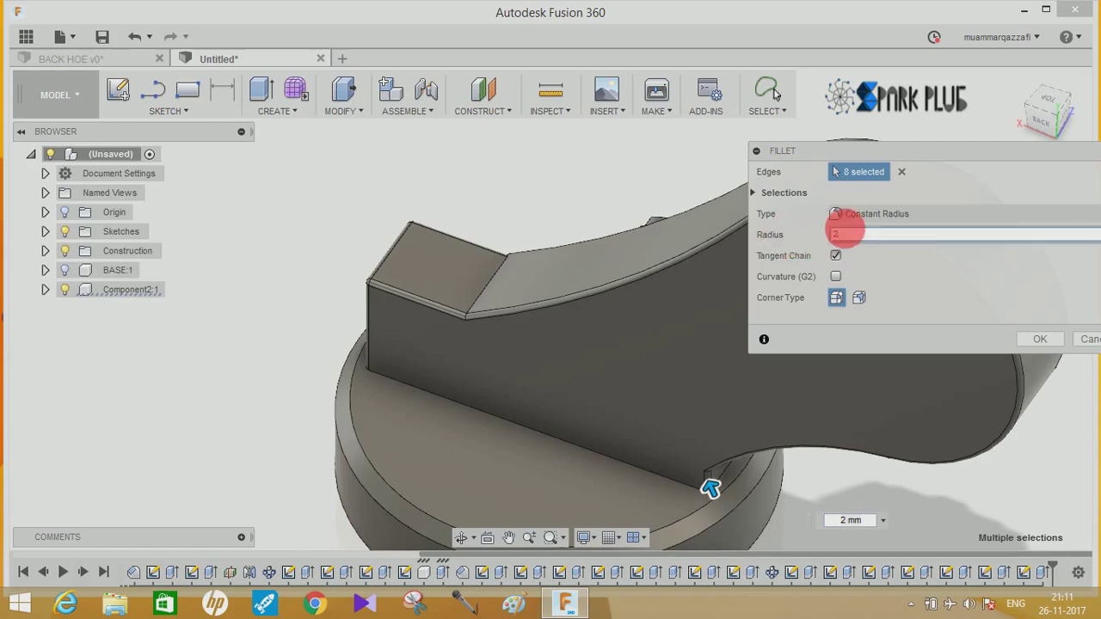
text(4)
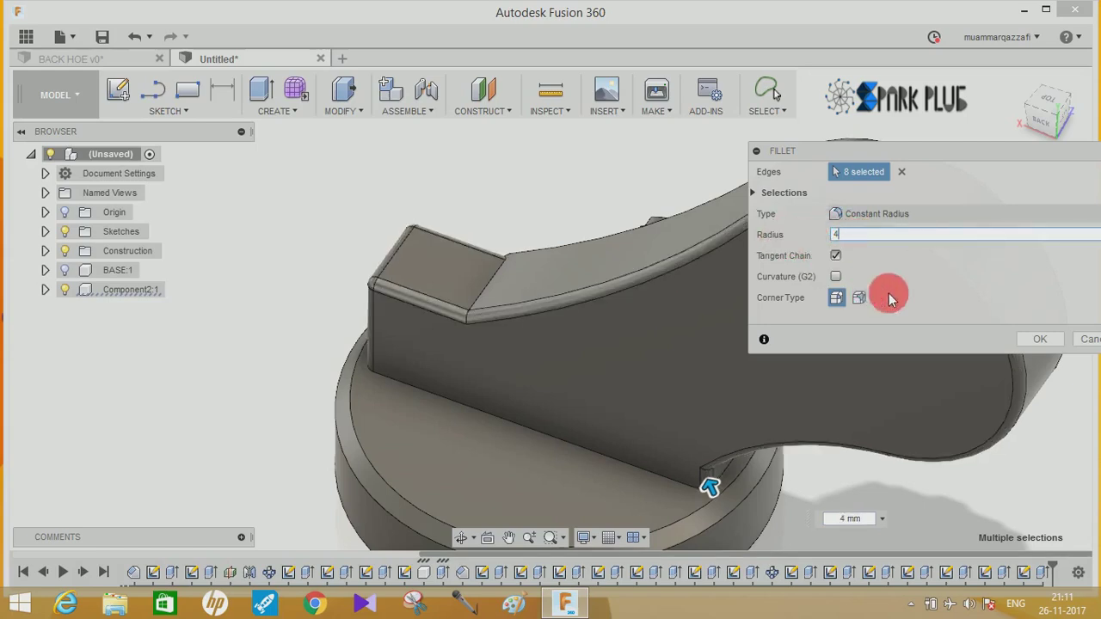
click(1036, 339)
mouse_move(891, 287)
middle_down()
mouse_move(705, 296)
mouse_move(852, 312)
mouse_move(662, 284)
mouse_move(782, 286)
middle_up()
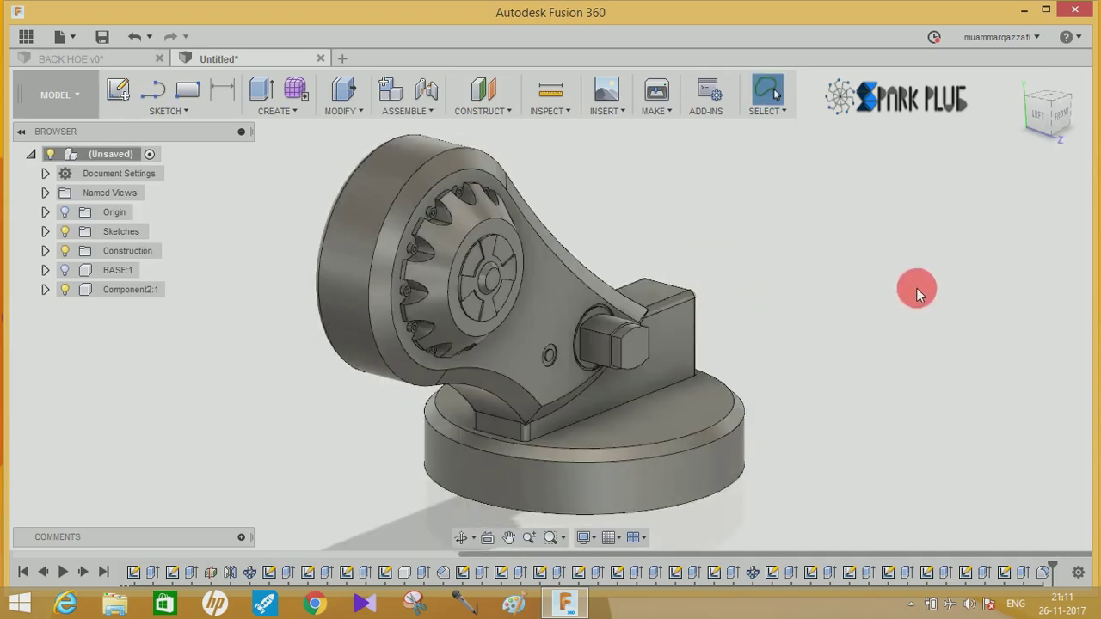
Rename Component2:1 to JAW 1 in the browser.
click(120, 289)
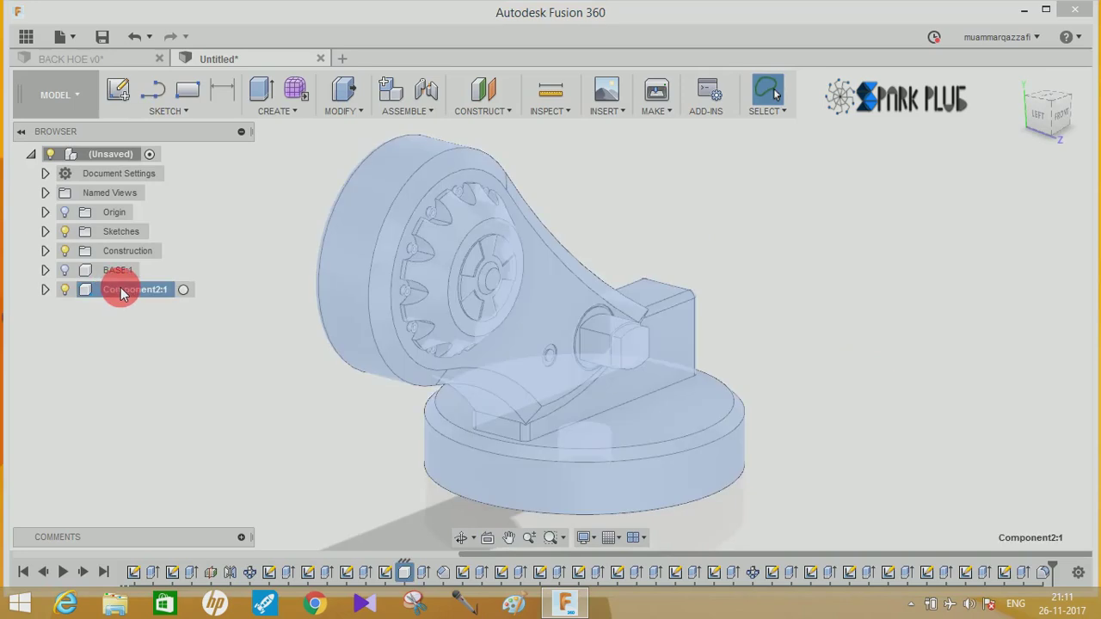
double_click(126, 292)
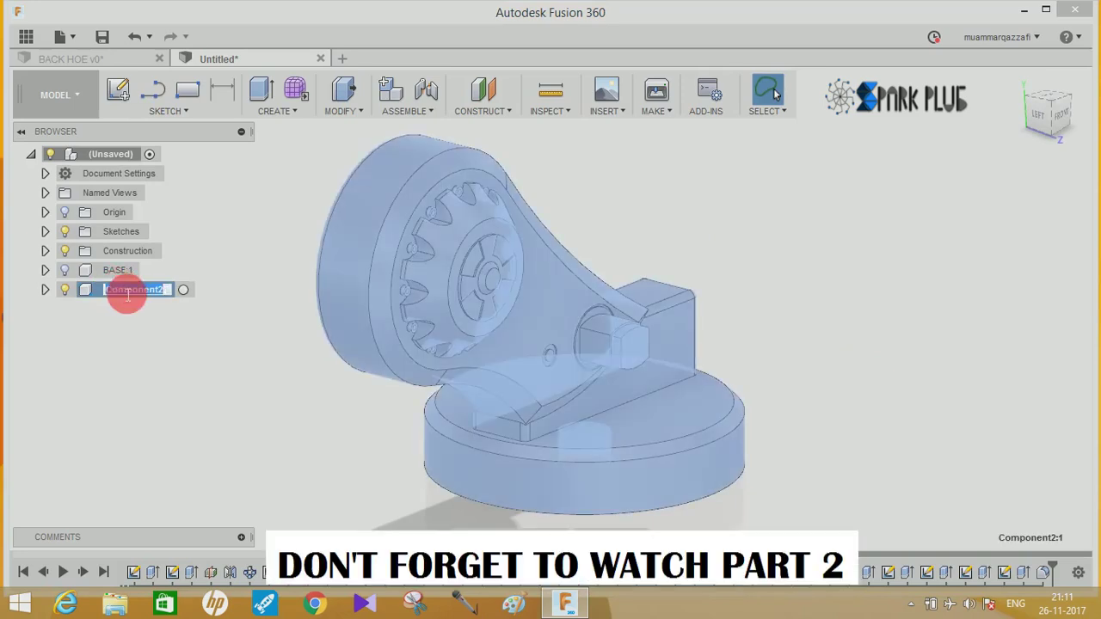
text(JAW 1)
click(709, 267)
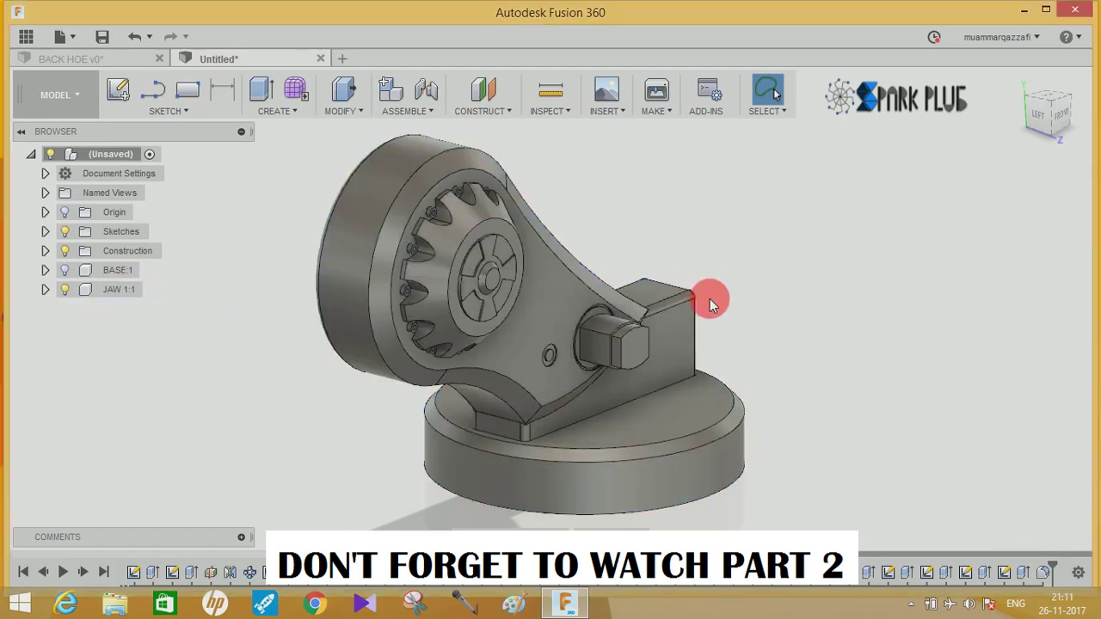